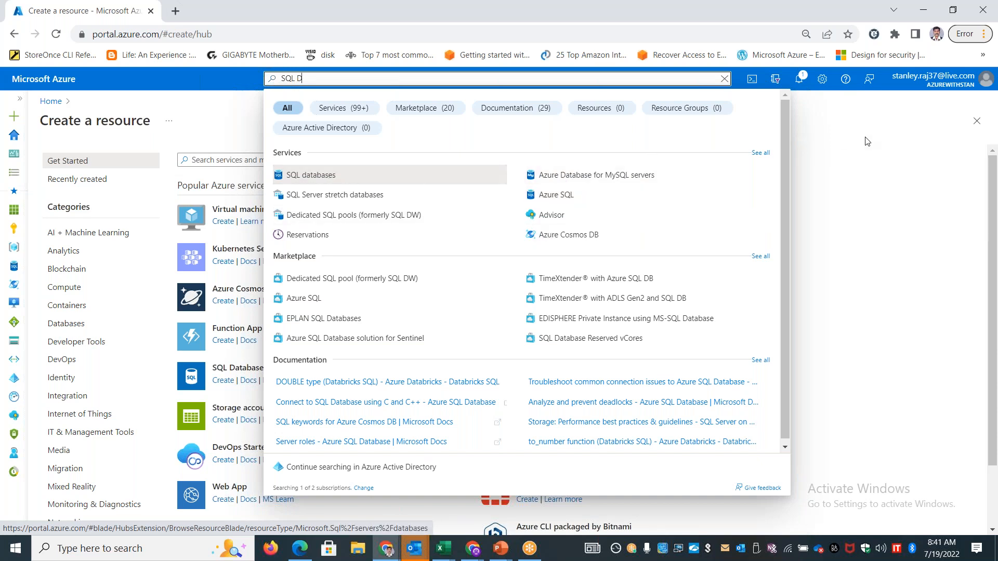
# Close the global search suggestions, search the marketplace for SQL and look through the listed offerings
pyautogui.click(908, 122)
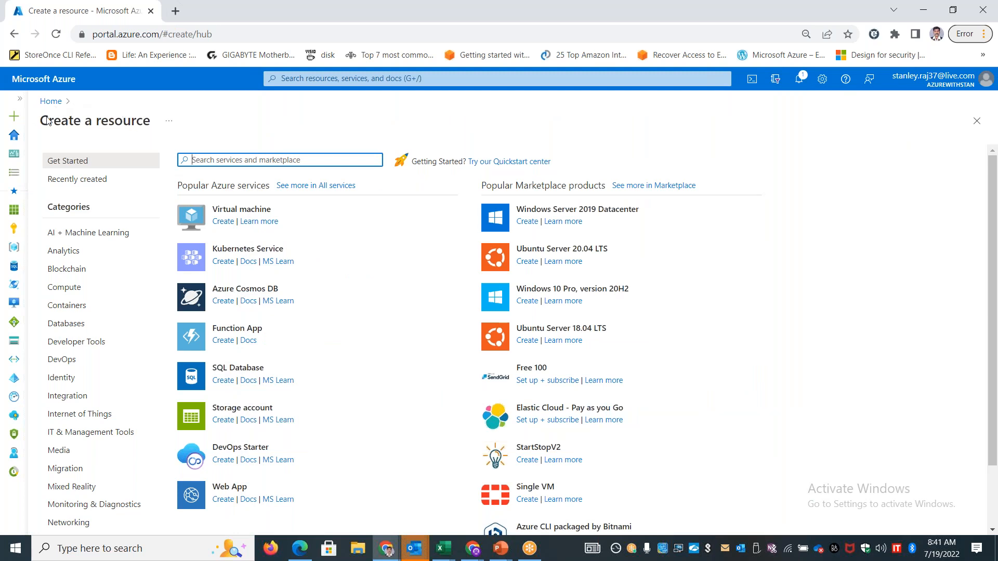
pyautogui.write('S')
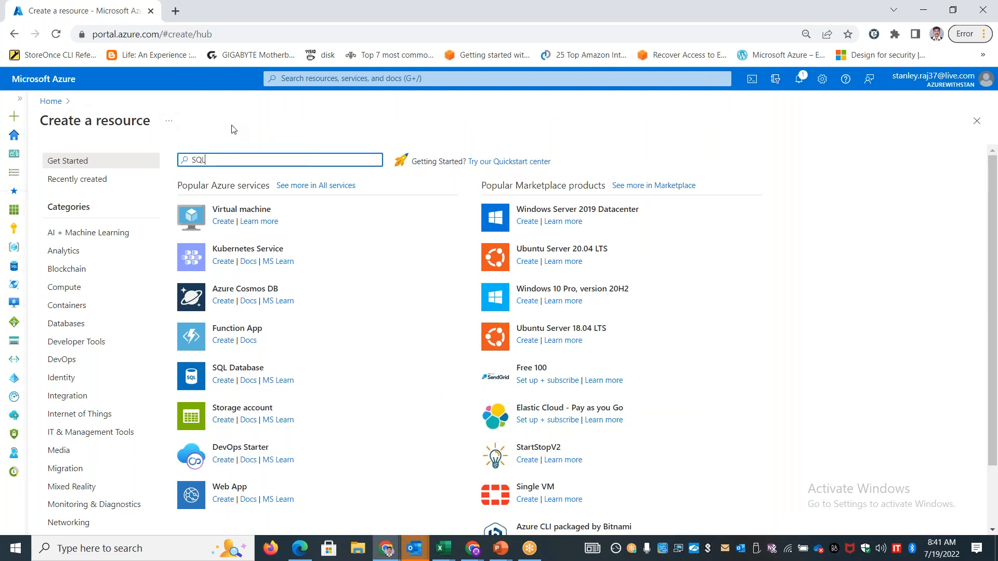
pyautogui.write('QL')
pyautogui.press('Return')
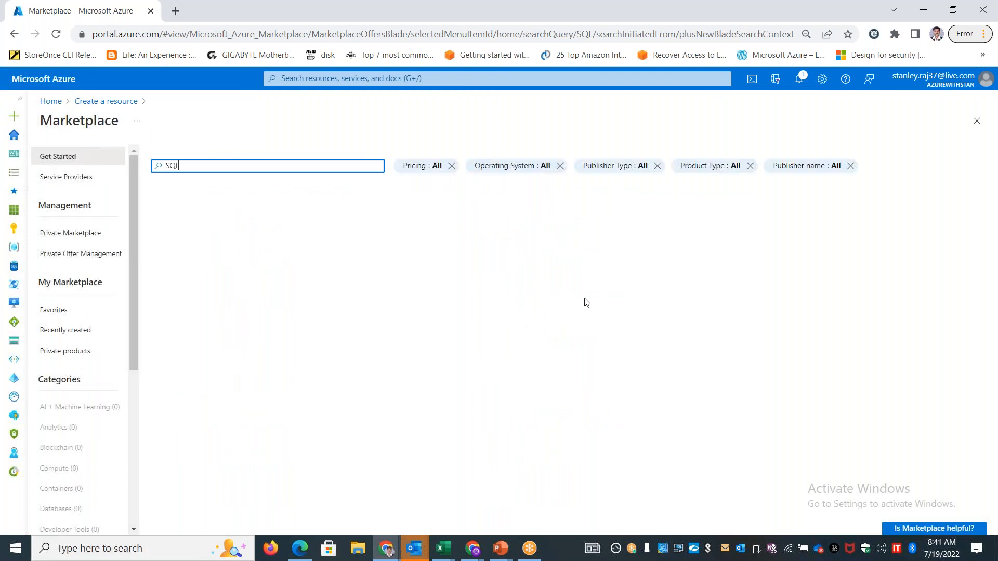
pyautogui.scroll(-10, 252, 334)
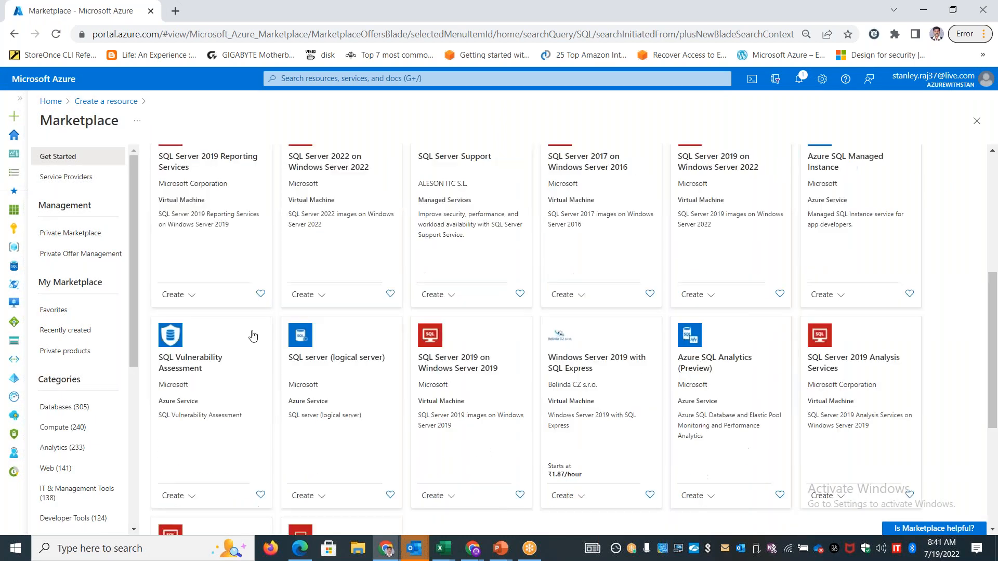
pyautogui.scroll(9, 588, 385)
pyautogui.scroll(1, 587, 384)
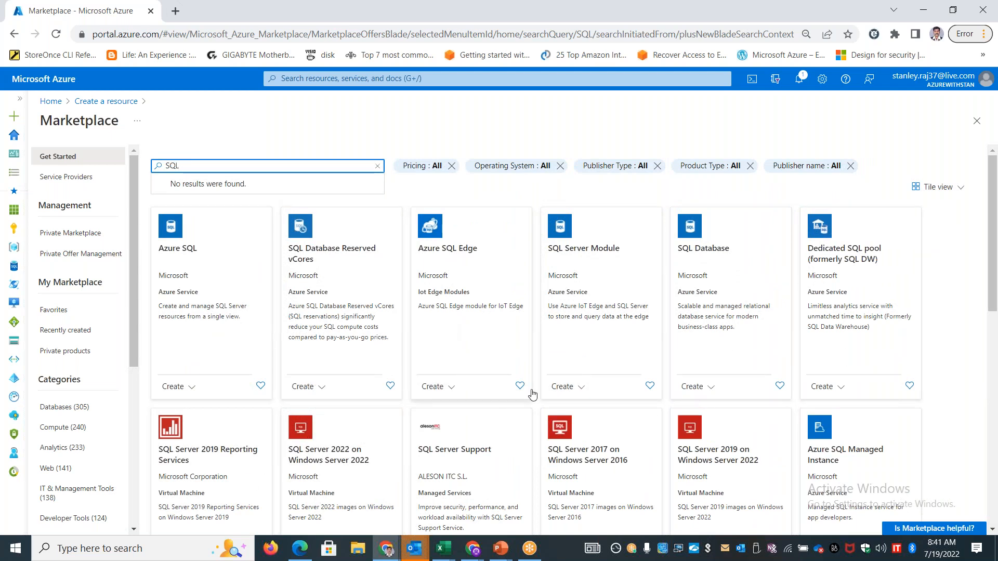
# Search the marketplace for AZURE SQL and start creating the Azure SQL service to reach its deployment options
pyautogui.moveTo(193, 166); pyautogui.dragTo(126, 170)
pyautogui.write('AZURE SQL')
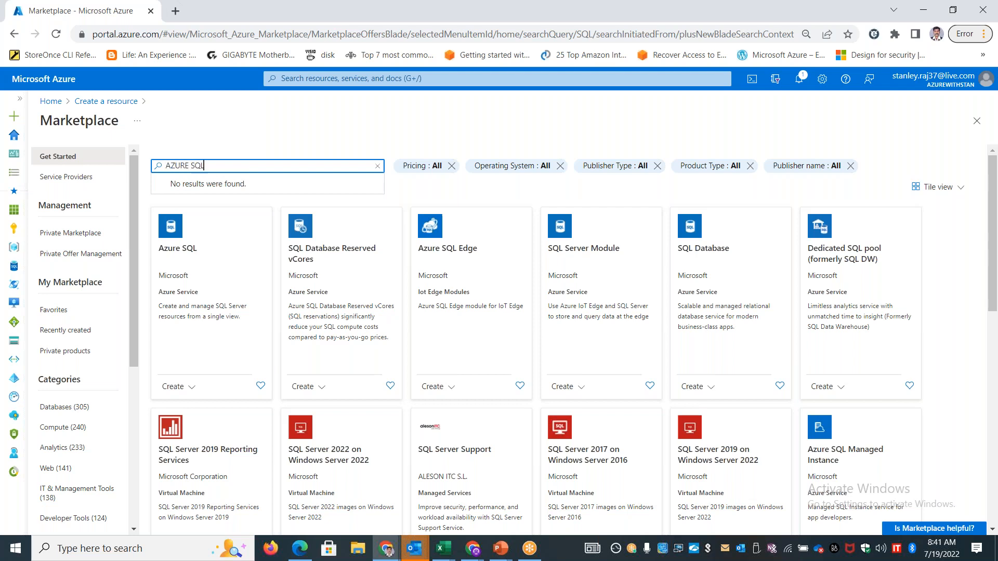
pyautogui.press('Return')
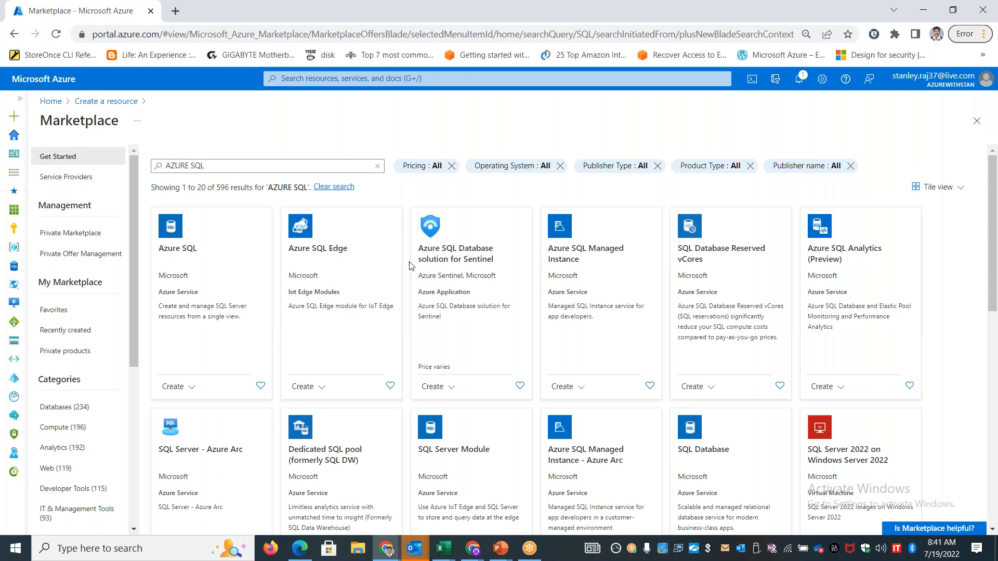
pyautogui.scroll(-15, 519, 375)
pyautogui.scroll(12, 459, 312)
pyautogui.scroll(3, 376, 341)
pyautogui.click(189, 386)
pyautogui.click(179, 407)
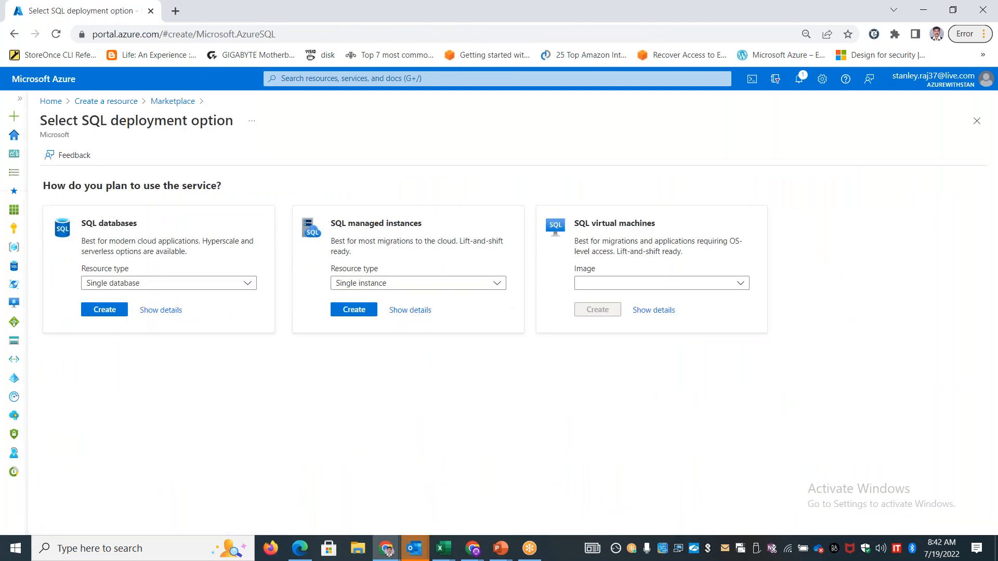
# Open the Snipping Tool and capture the "How do you plan to use the service?" area with all three SQL deployment cards
pyautogui.click(158, 542)
pyautogui.write('s')
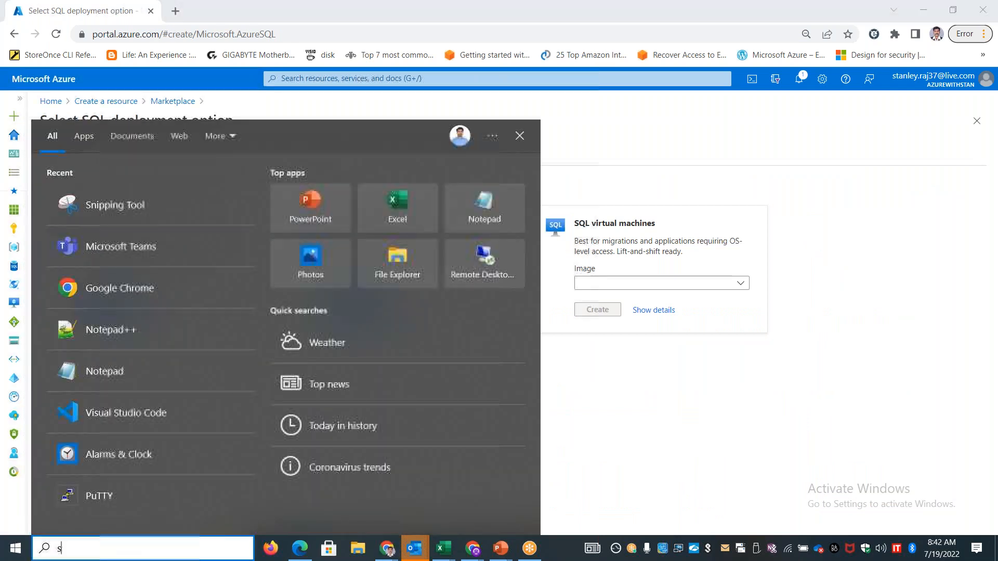
pyautogui.write('nipping')
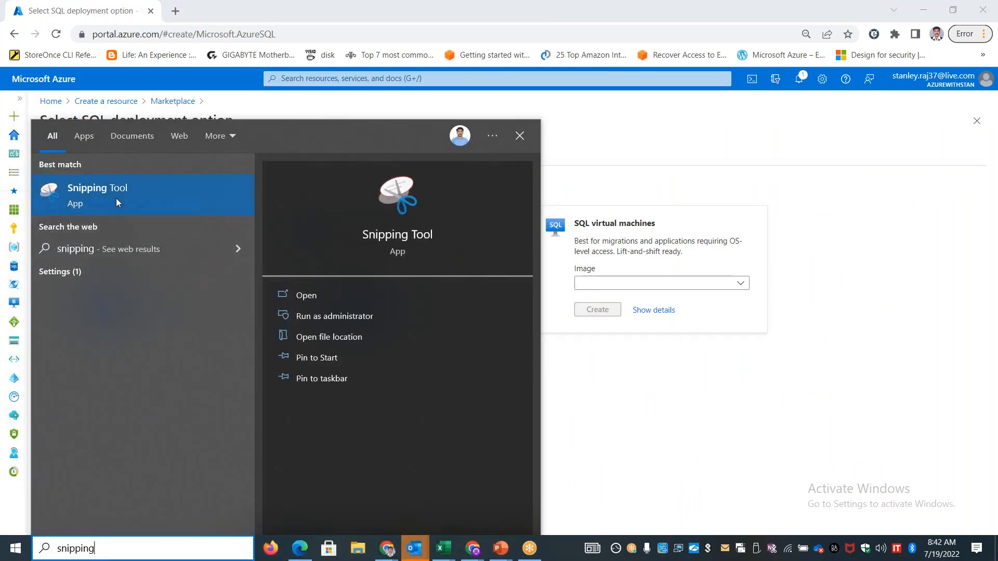
pyautogui.click(139, 202)
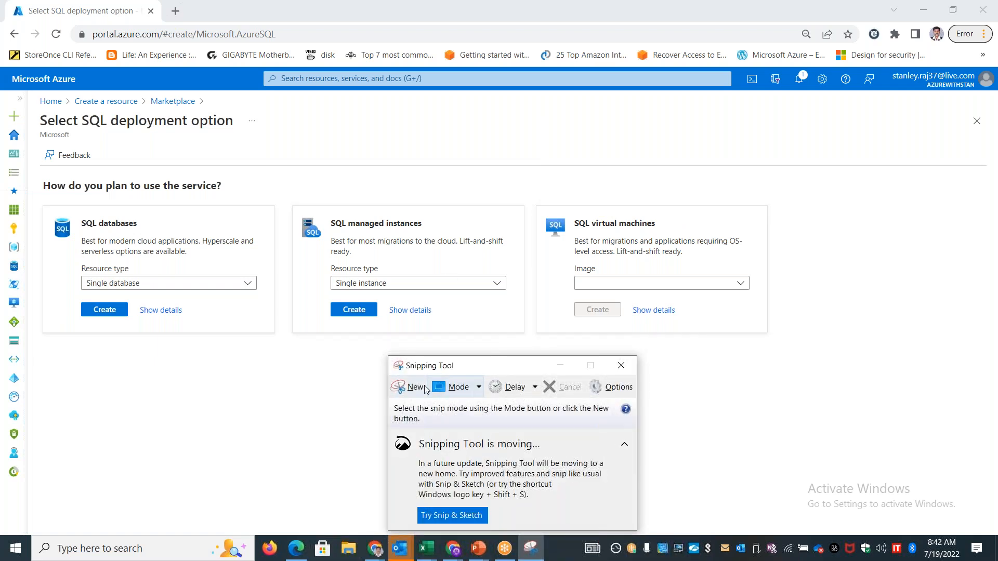
pyautogui.click(405, 389)
pyautogui.moveTo(35, 172); pyautogui.dragTo(781, 347)
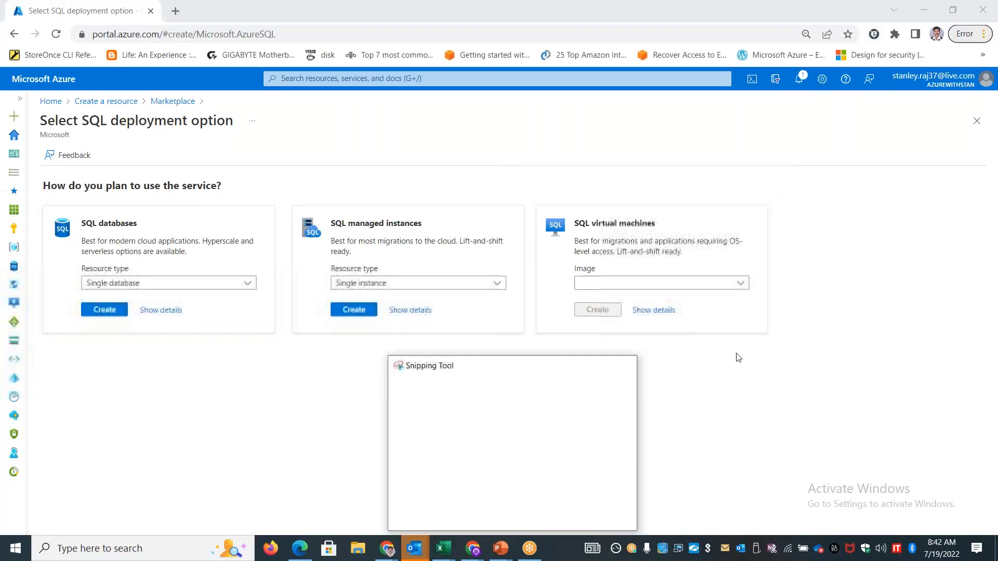
# Switch to the Book4 workbook in Excel and paste the captured image into the Database sheet
pyautogui.hotkey('alt', 'Tab')
pyautogui.hotkey('alt', 'Tab')
pyautogui.press('Tab')
pyautogui.press('Tab')
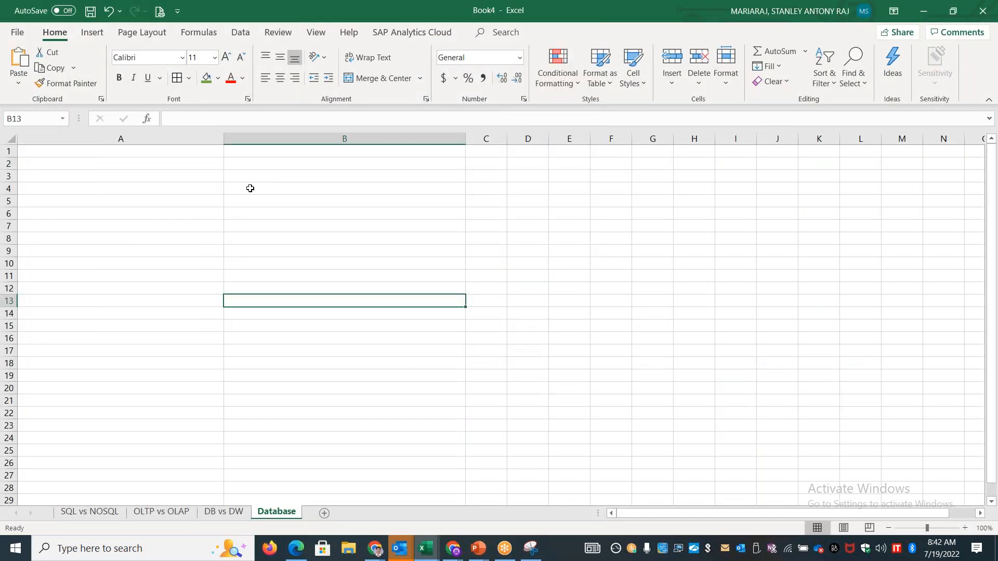
pyautogui.click(260, 176)
pyautogui.hotkey('ctrl', 'v')
# Move and shrink the pasted image to cover rows 2 to 14 from column A, and widen column C to span the SQL virtual machines card
pyautogui.moveTo(493, 265); pyautogui.dragTo(222, 258)
pyautogui.moveTo(951, 382); pyautogui.dragTo(701, 323)
pyautogui.moveTo(437, 251); pyautogui.dragTo(411, 245)
pyautogui.click(172, 339)
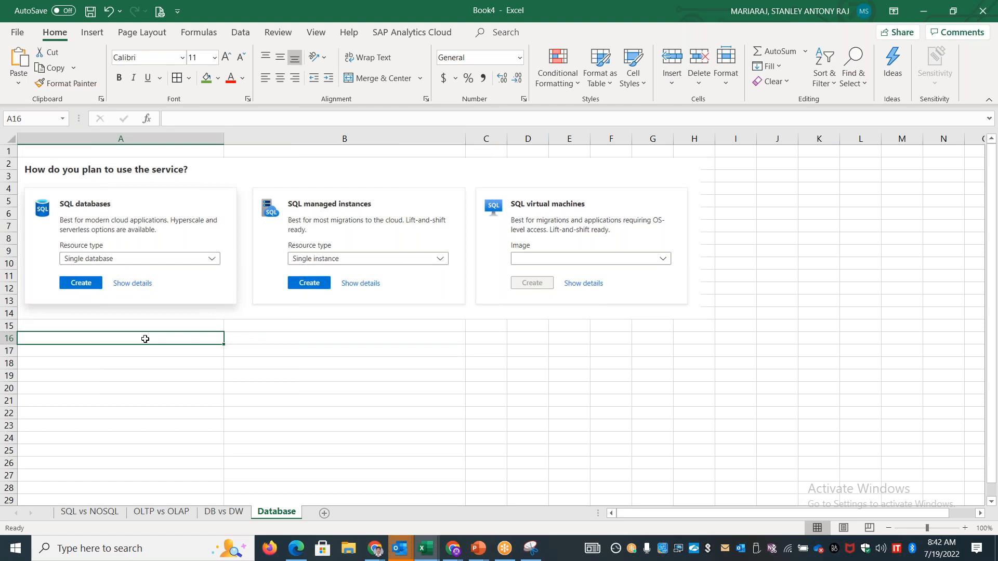
pyautogui.moveTo(507, 136); pyautogui.dragTo(716, 136)
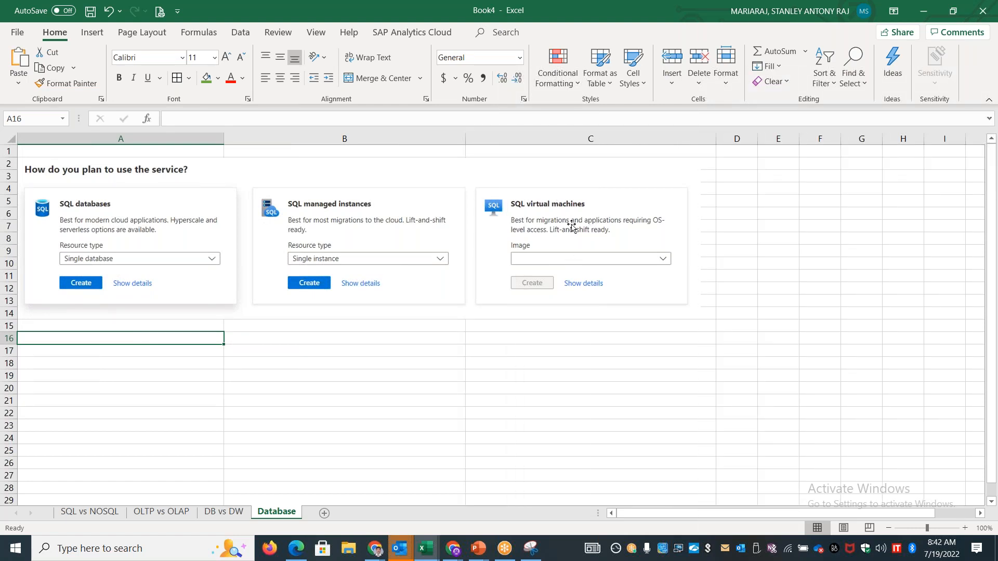
# Enter IaaS in C17 and Azure VM in C18, below the SQL virtual machines card
pyautogui.click(542, 329)
pyautogui.press('Down')
pyautogui.press('Down')
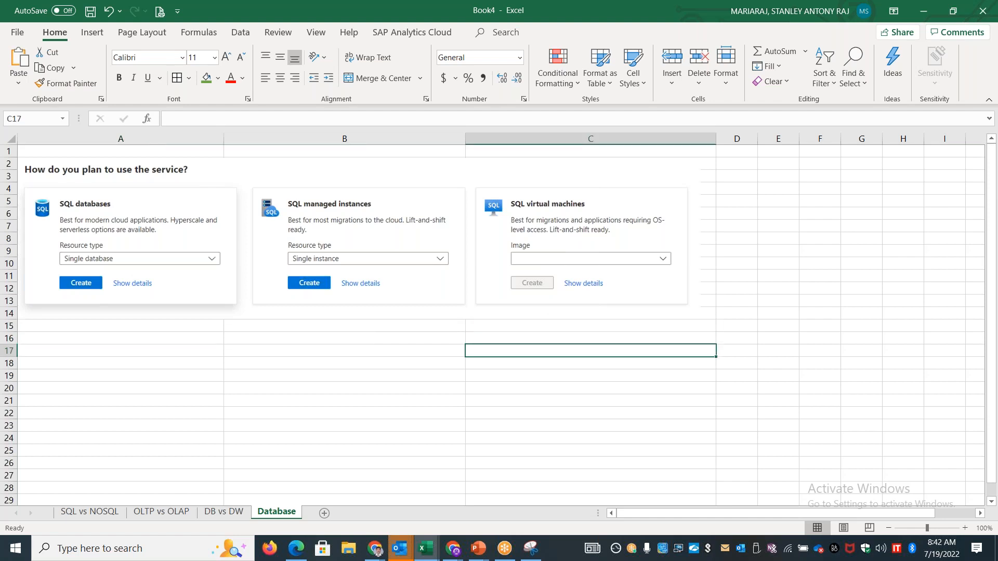
pyautogui.write('IaaS')
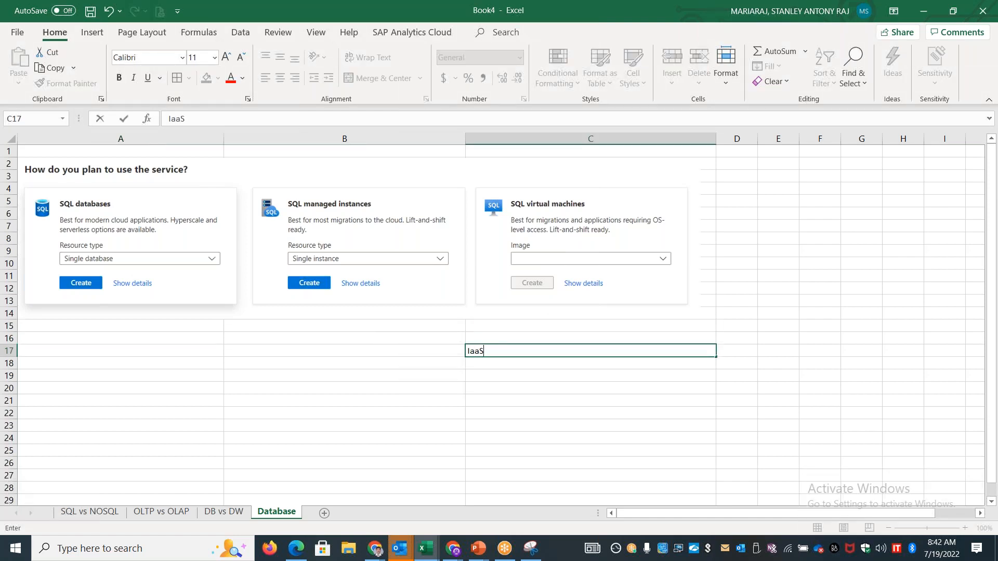
pyautogui.press('Return')
pyautogui.write('Azure VM')
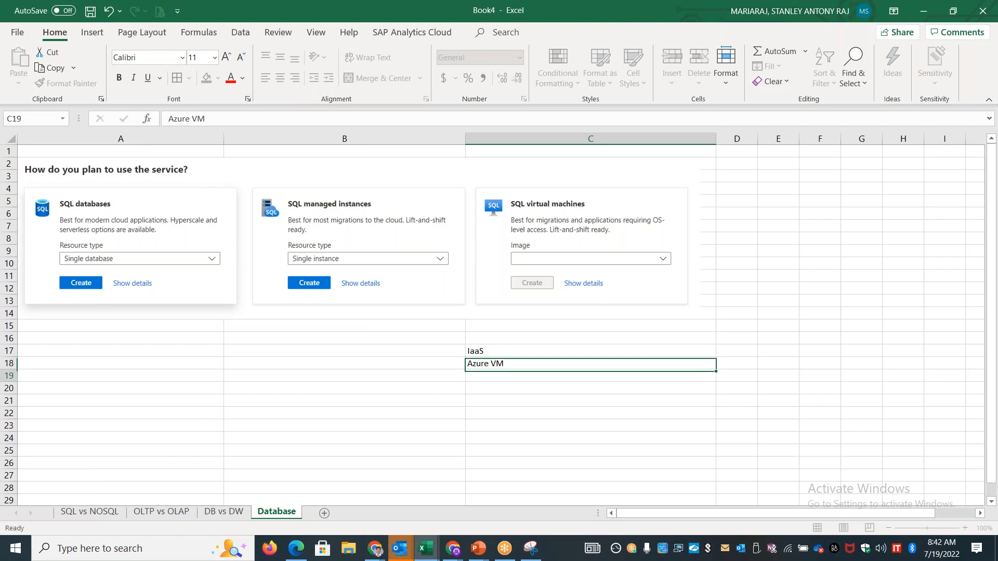
pyautogui.press('Return')
# Enter Deploy Database in C19 and Manage Database in C20
pyautogui.write('Depl')
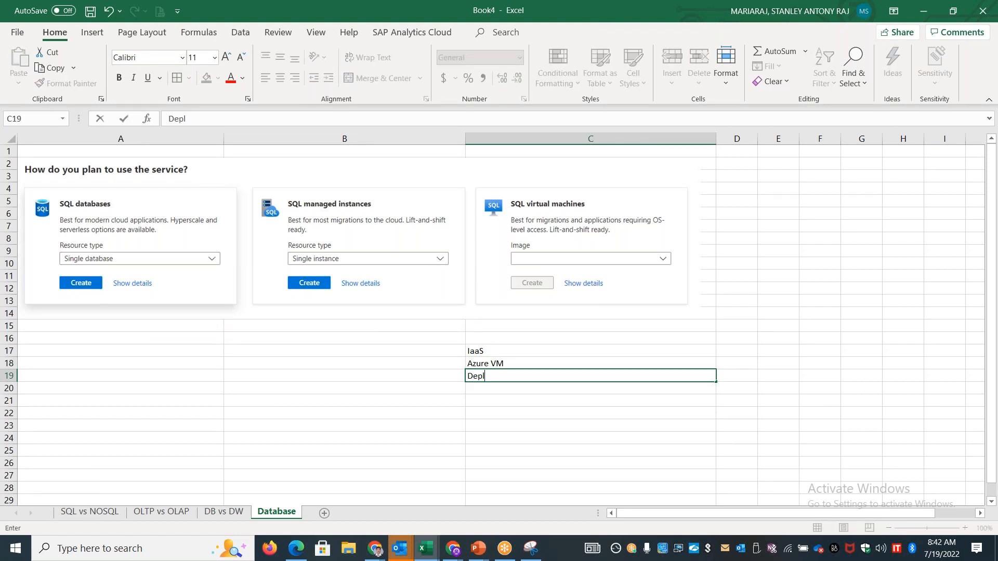
pyautogui.write('oy Database')
pyautogui.press('Return')
pyautogui.write('Manage Databa')
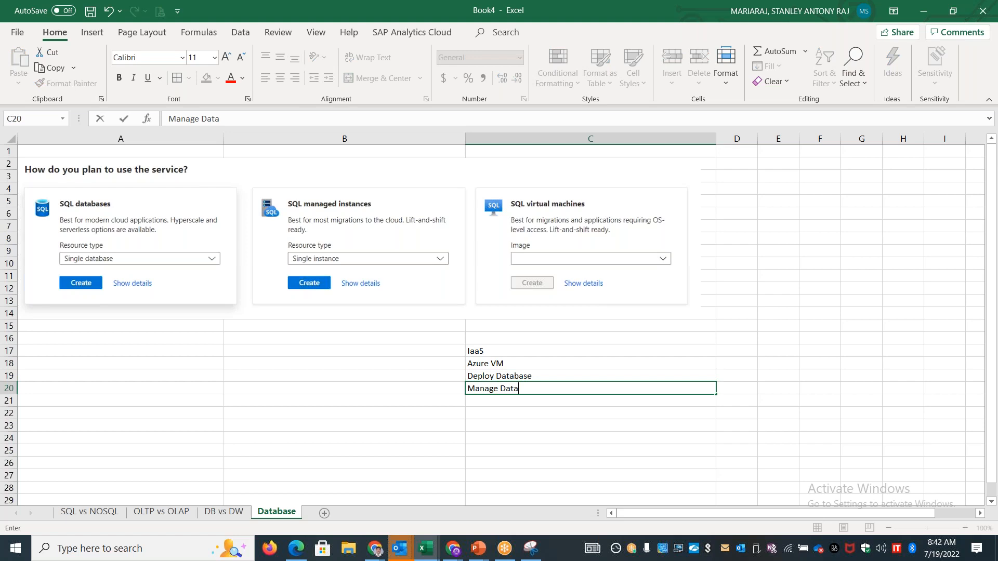
pyautogui.press('BackSpace')
pyautogui.press('BackSpace')
pyautogui.write('ase')
pyautogui.press('Return')
# Enter the supported database types "MS SQL, MYSQL, RDMS...etc" in C21
pyautogui.write('MS SQL,')
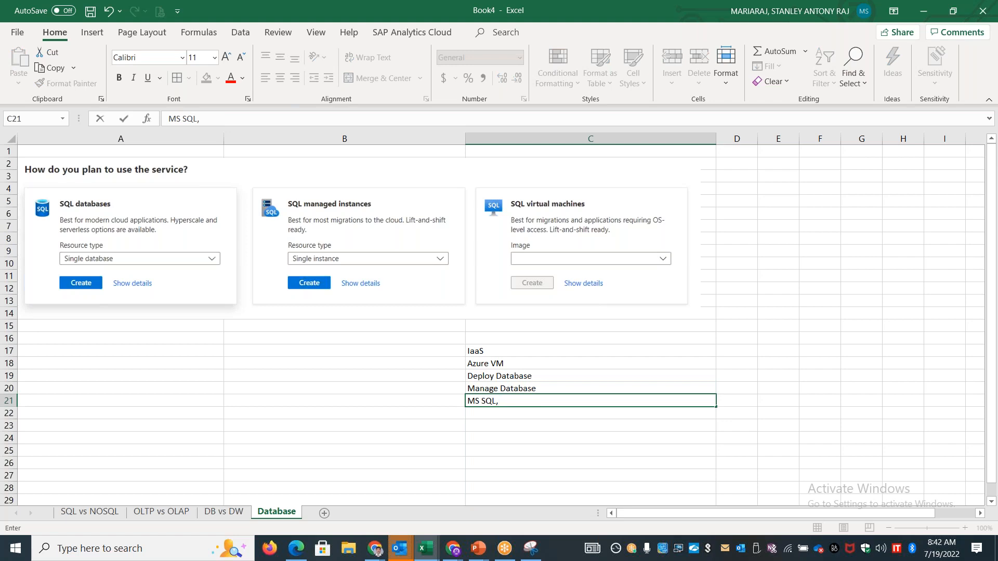
pyautogui.write(' P')
pyautogui.press('BackSpace')
pyautogui.write('MYSQ')
pyautogui.write('L, Po')
pyautogui.write(' R')
pyautogui.write('DM')
pyautogui.write('S...etc')
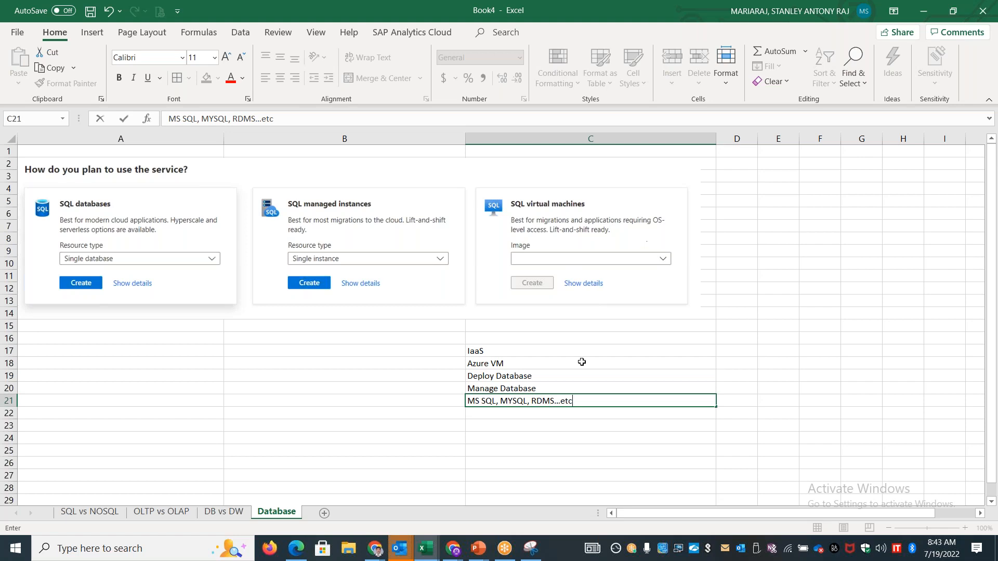
# Add the notes "Backward Compatibility" in C23 and "lift & Shift - Rehost" in C24
pyautogui.click(555, 430)
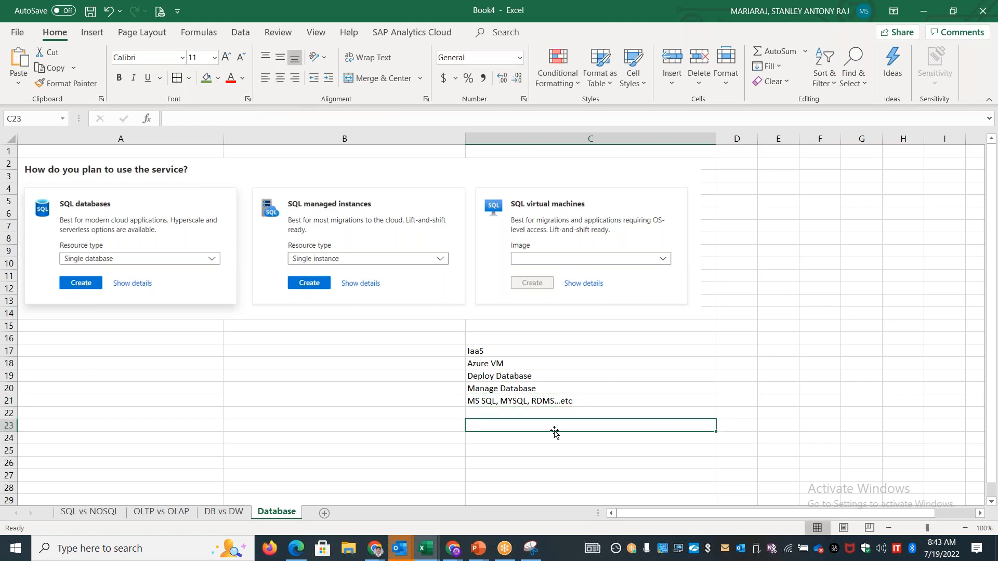
pyautogui.write('Backward')
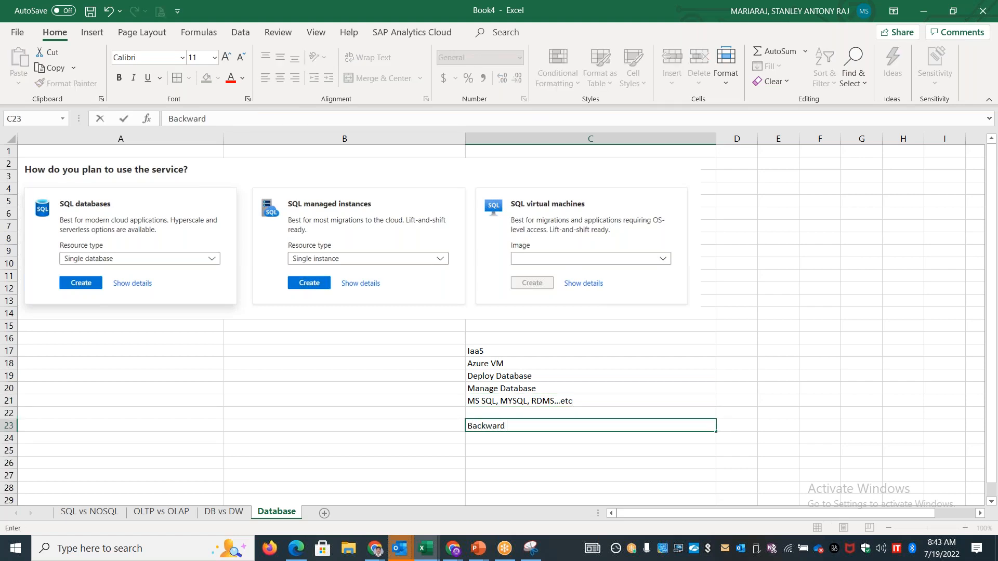
pyautogui.write(' Compatibility')
pyautogui.press('Return')
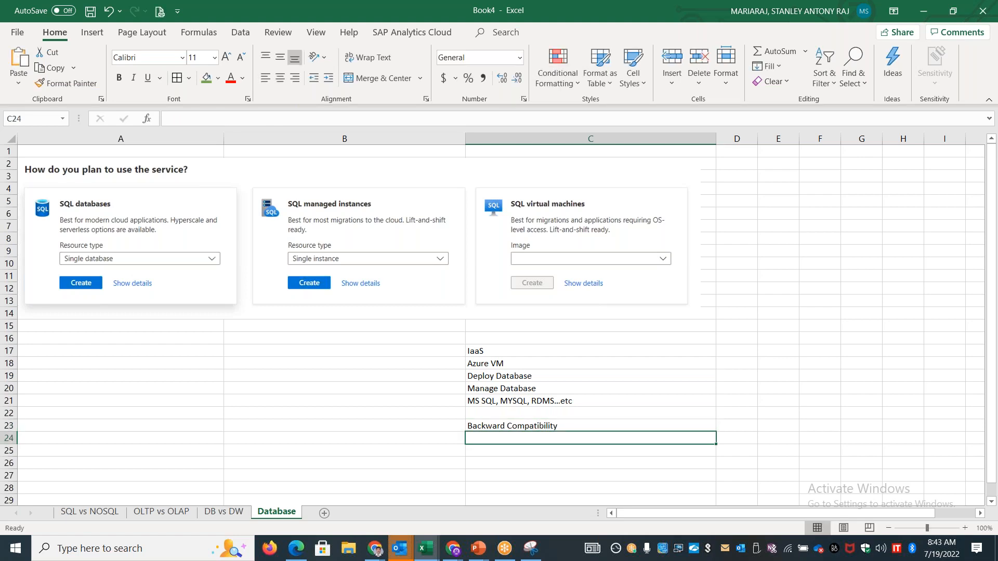
pyautogui.write('lift & Shift - Rehost')
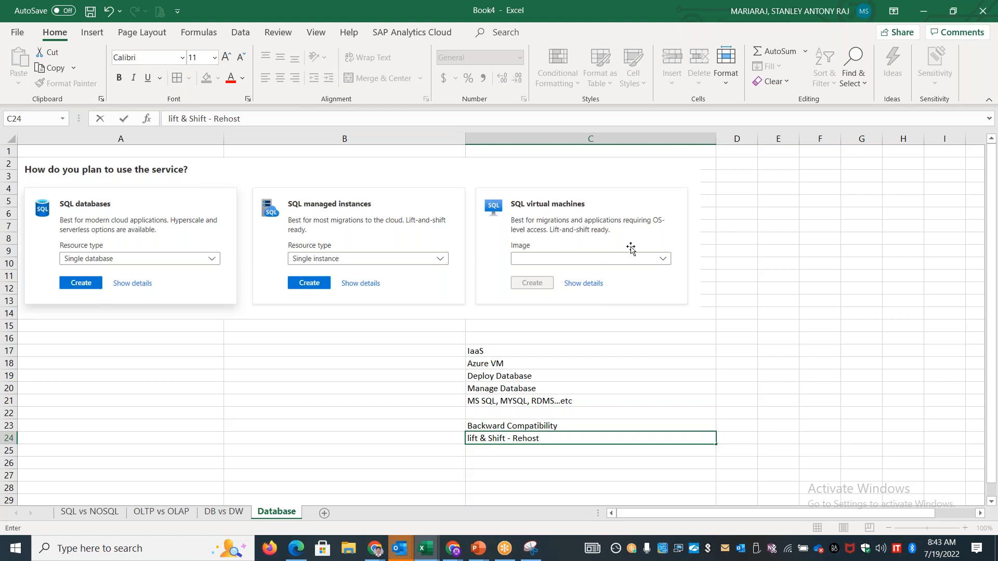
# Enter the note "Most control - OS, DB, Mgmt...etc" in C26
pyautogui.click(521, 463)
pyautogui.write('Most contro')
pyautogui.write('l - OS, DB, Mgmt')
pyautogui.write('...etc')
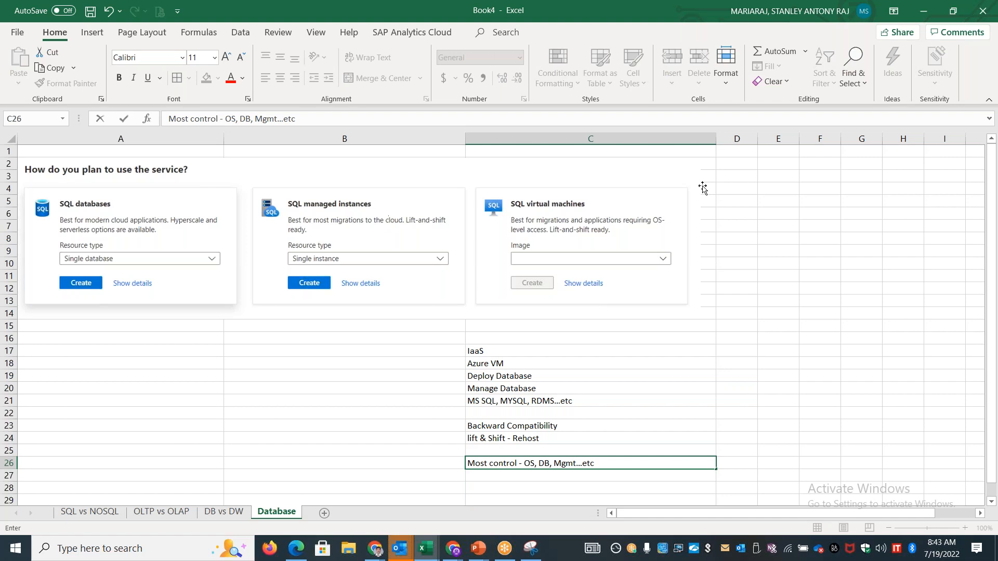
pyautogui.click(736, 17)
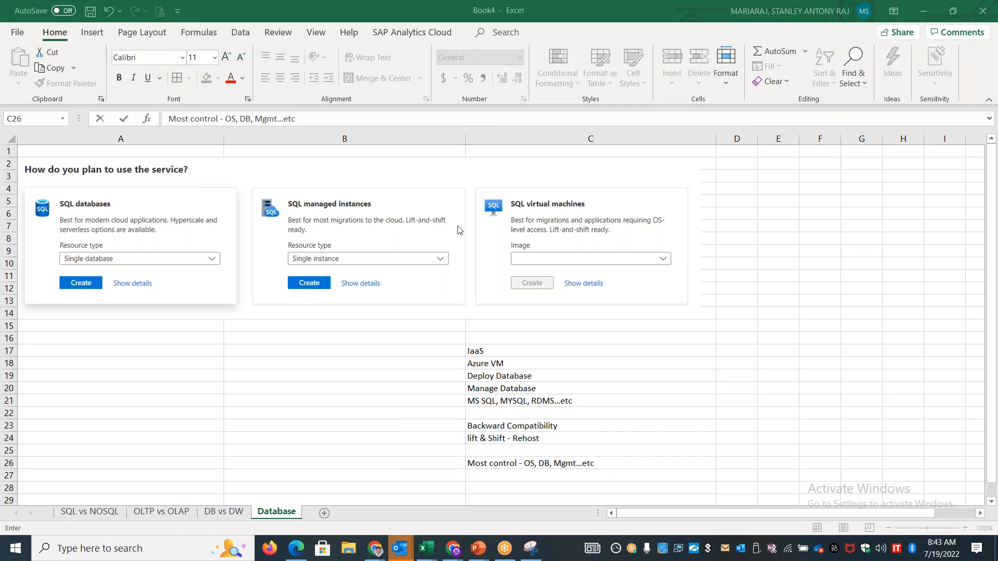
pyautogui.click(323, 340)
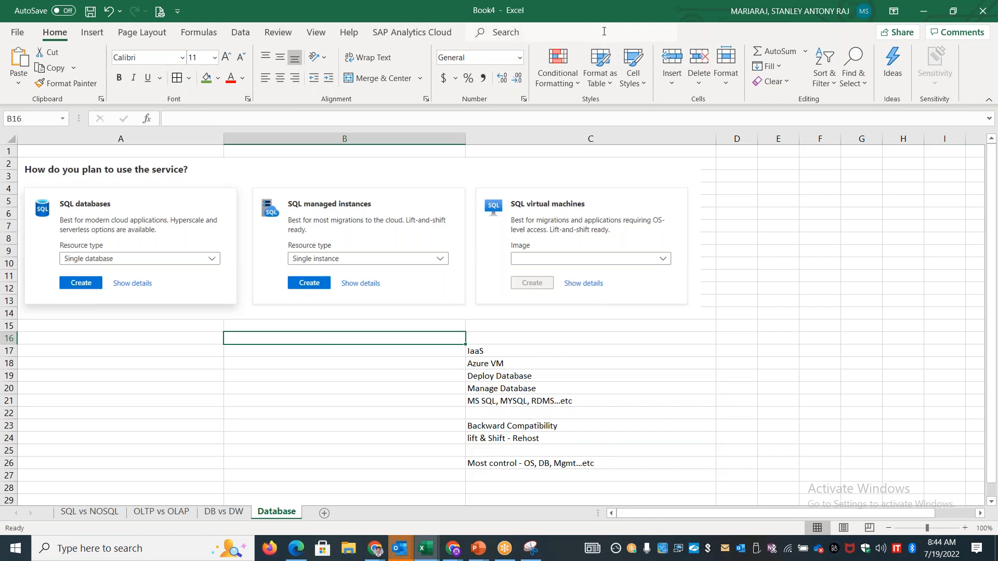
pyautogui.click(359, 400)
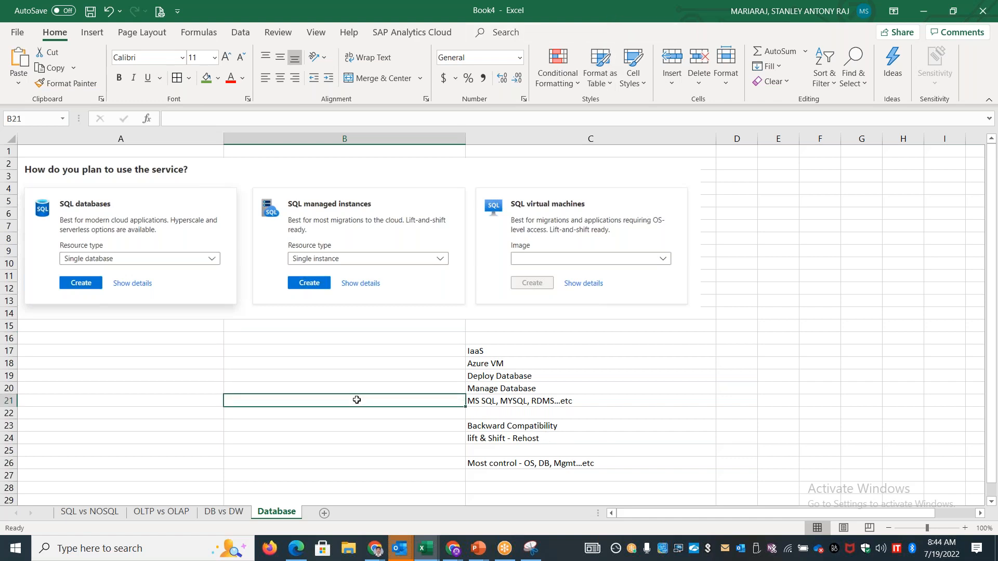
pyautogui.click(346, 349)
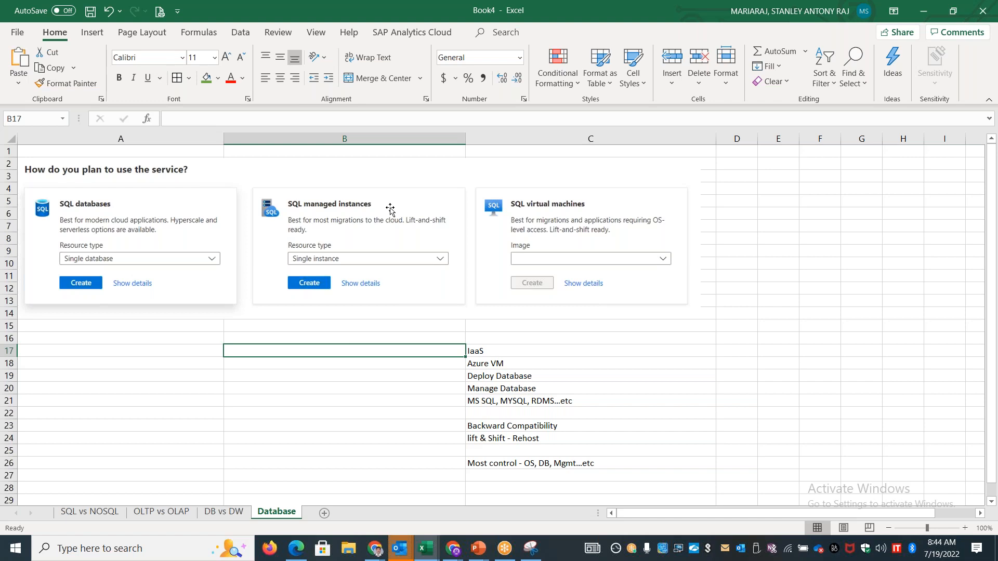
# Shrink the deployment options image slightly so it covers rows 2 to 13, and widen column A a little
pyautogui.click(653, 263)
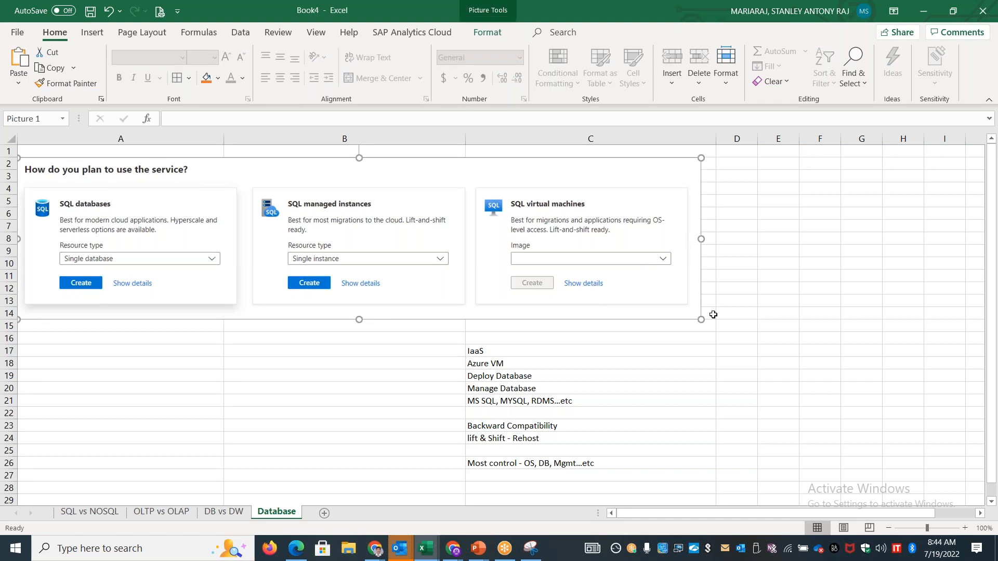
pyautogui.moveTo(701, 321); pyautogui.dragTo(657, 309)
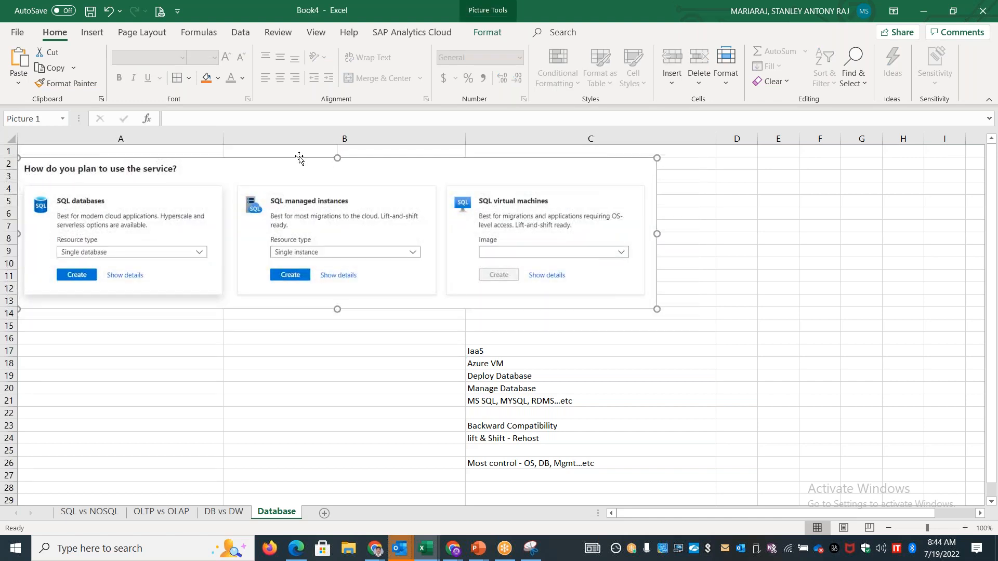
pyautogui.moveTo(224, 139); pyautogui.dragTo(232, 138)
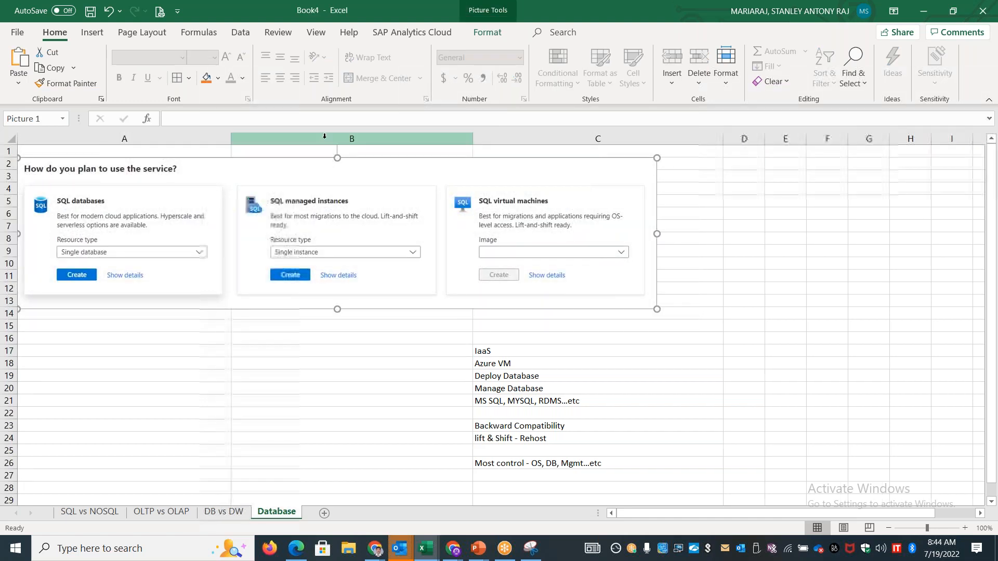
# Narrow column B slightly so column C starts beneath the SQL virtual machines card, and enter "PaaS" in B17
pyautogui.moveTo(471, 139); pyautogui.dragTo(441, 139)
pyautogui.click(314, 351)
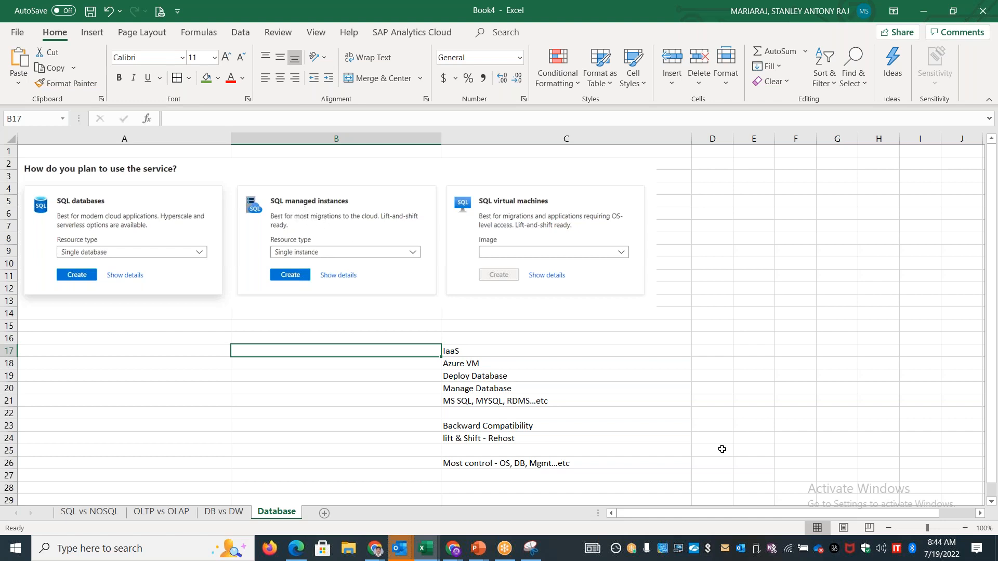
pyautogui.write('PaaS')
pyautogui.press('Return')
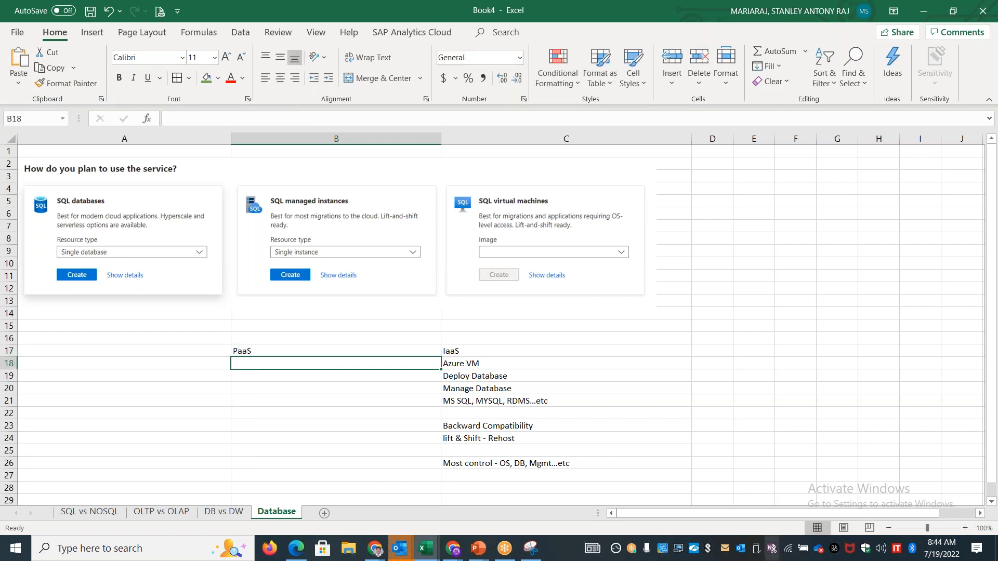
# Enter the heading "Server" in C16 above the IaaS notes and select B16
pyautogui.doubleClick(326, 361)
pyautogui.click(452, 340)
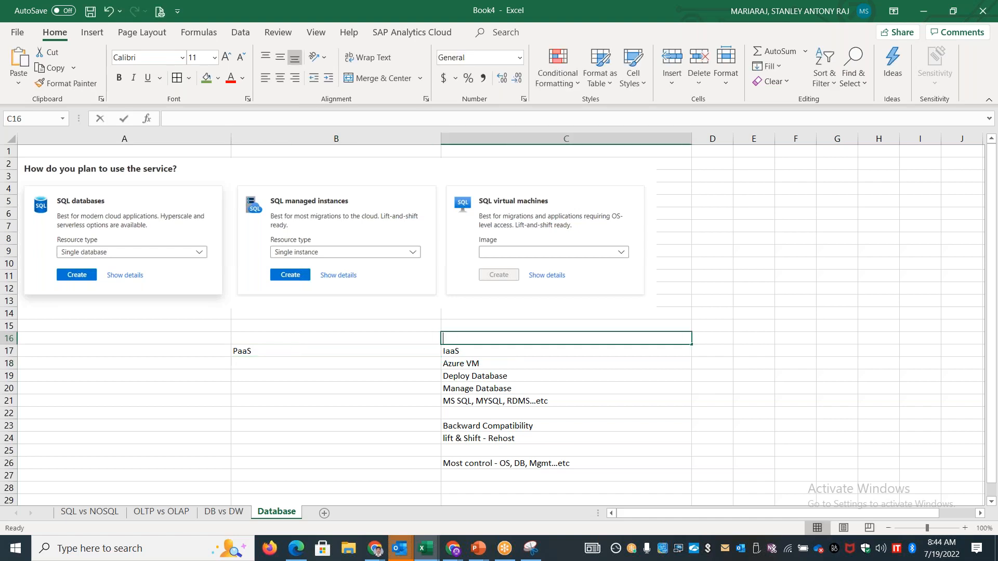
pyautogui.write('A')
pyautogui.press('Delete')
pyautogui.press('BackSpace')
pyautogui.write('Server')
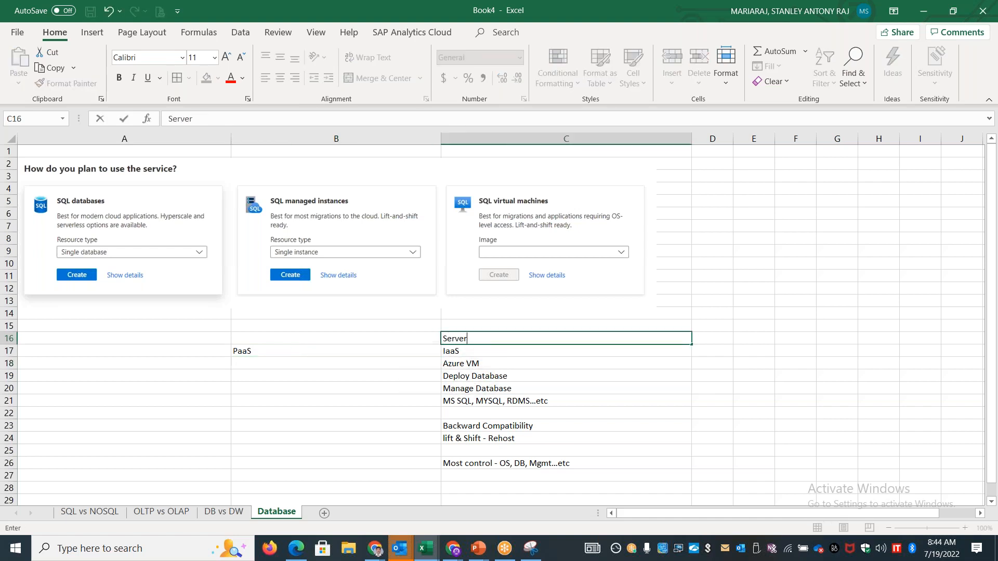
pyautogui.hotkey('ctrl', 'Return')
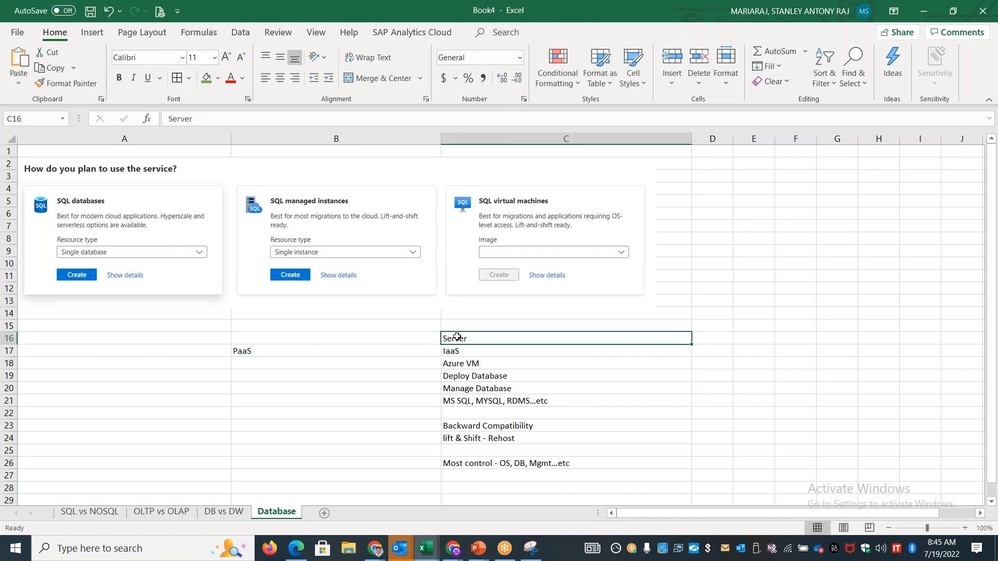
pyautogui.click(410, 338)
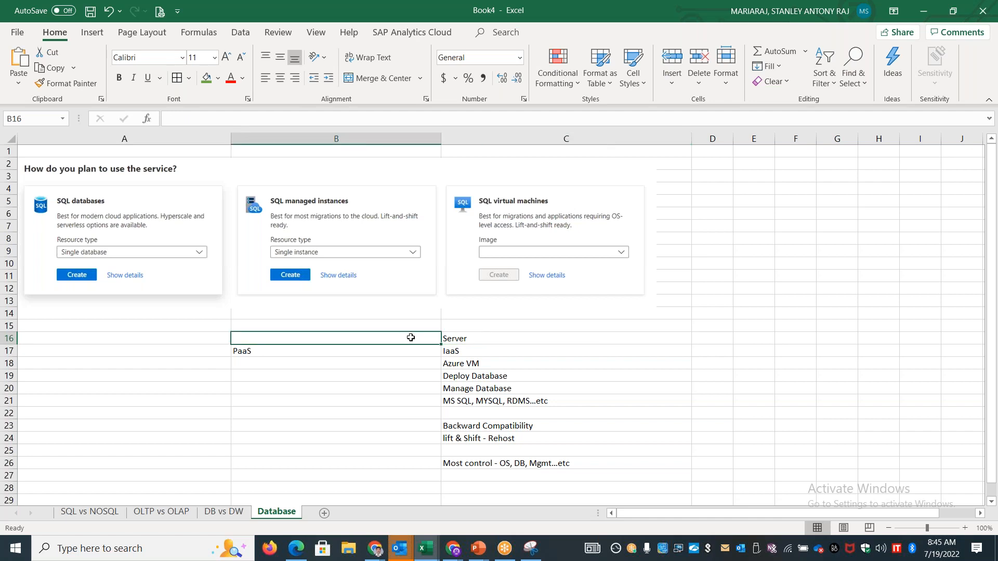
pyautogui.click(223, 511)
pyautogui.click(313, 434)
pyautogui.write('dfsd')
pyautogui.press('BackSpace')
pyautogui.press('BackSpace')
pyautogui.press('BackSpace')
pyautogui.press('BackSpace')
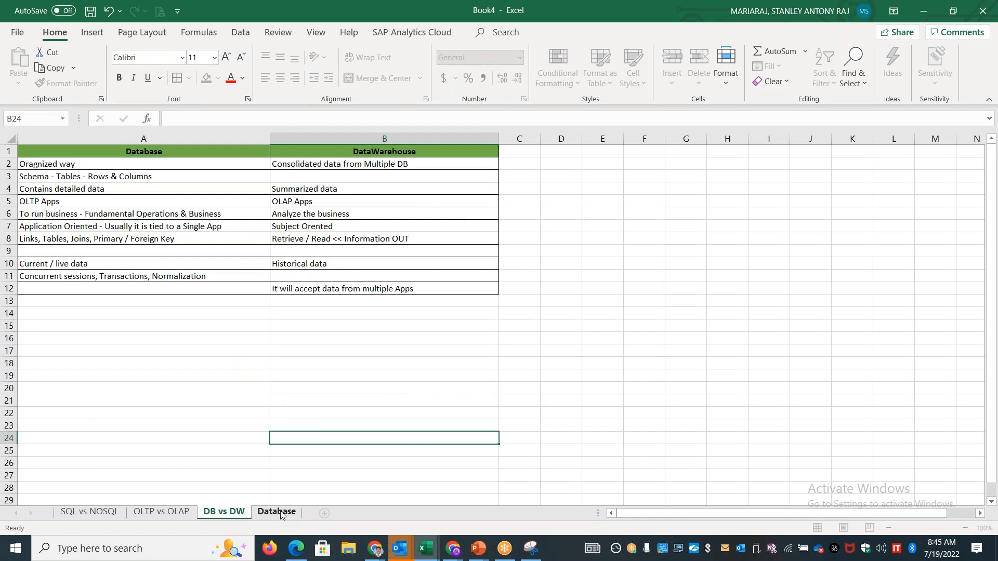
pyautogui.click(281, 512)
# Enter the heading "Database Instance" in B16 and the heading "Database" in A16
pyautogui.write('Data')
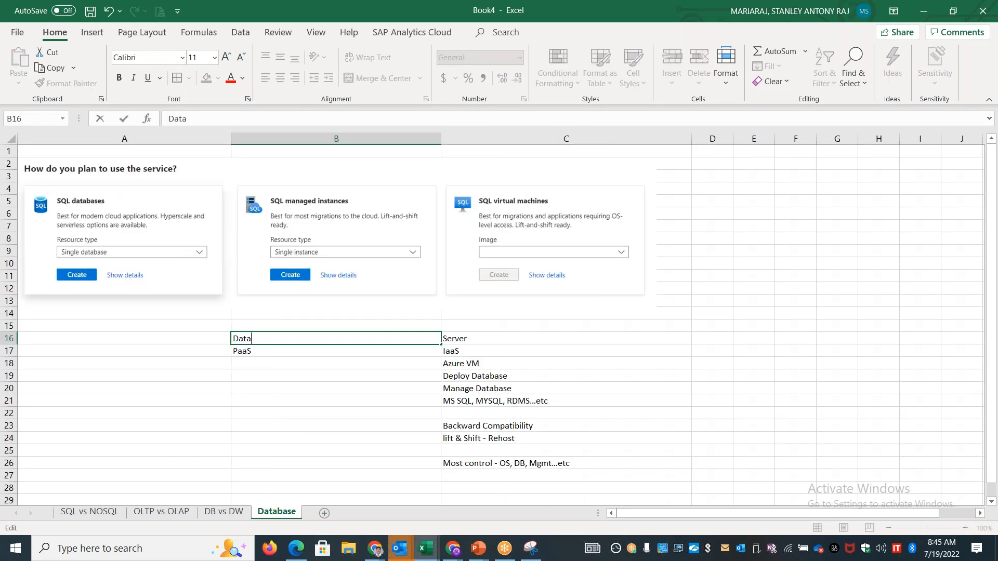
pyautogui.write('base Instance')
pyautogui.click(208, 341)
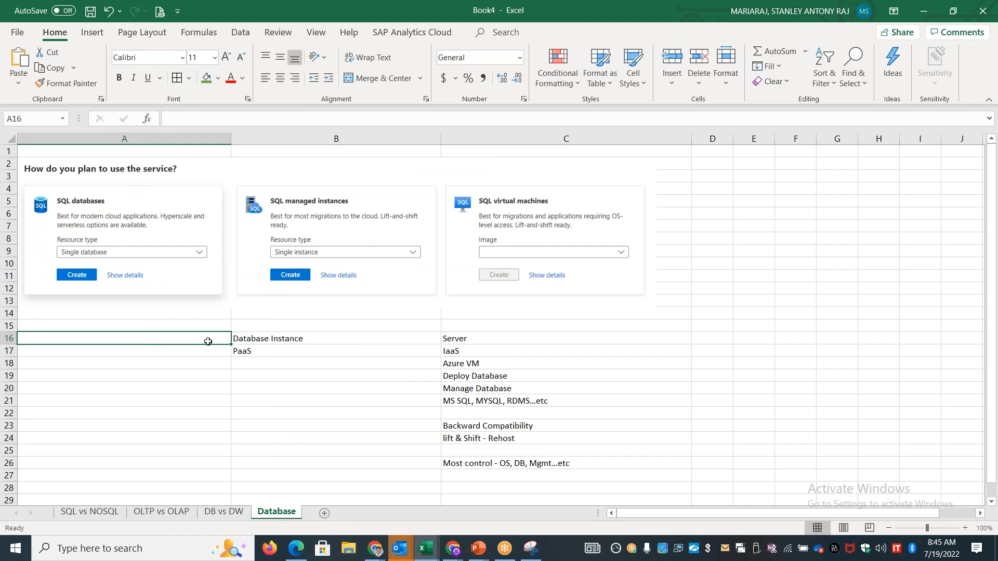
pyautogui.write('Datbas')
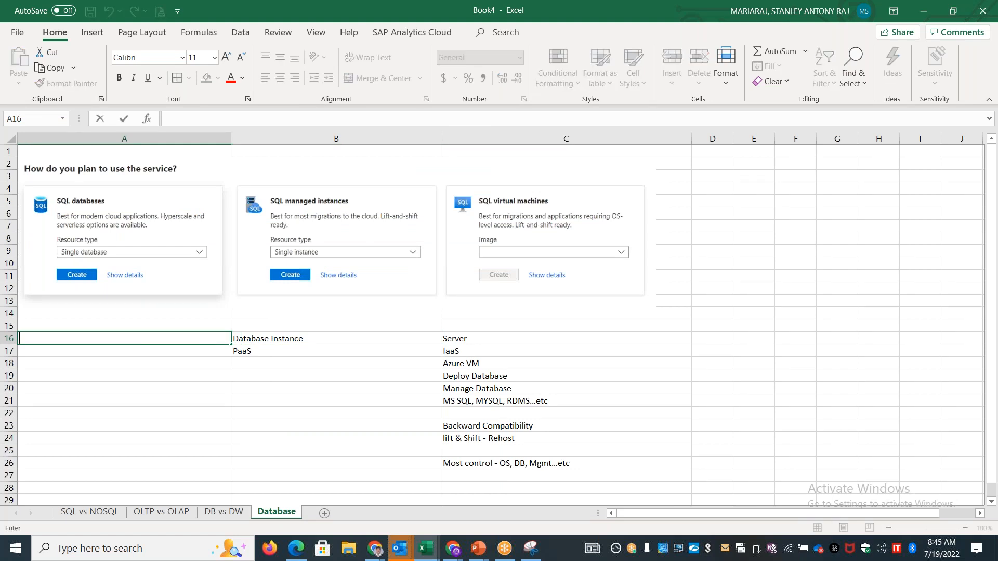
pyautogui.press('BackSpace')
pyautogui.press('BackSpace')
pyautogui.press('BackSpace')
pyautogui.write('abase')
# Add the note "Collection of Databases" in B18 under the Database Instance heading
pyautogui.doubleClick(347, 344)
pyautogui.moveTo(346, 344); pyautogui.dragTo(225, 341)
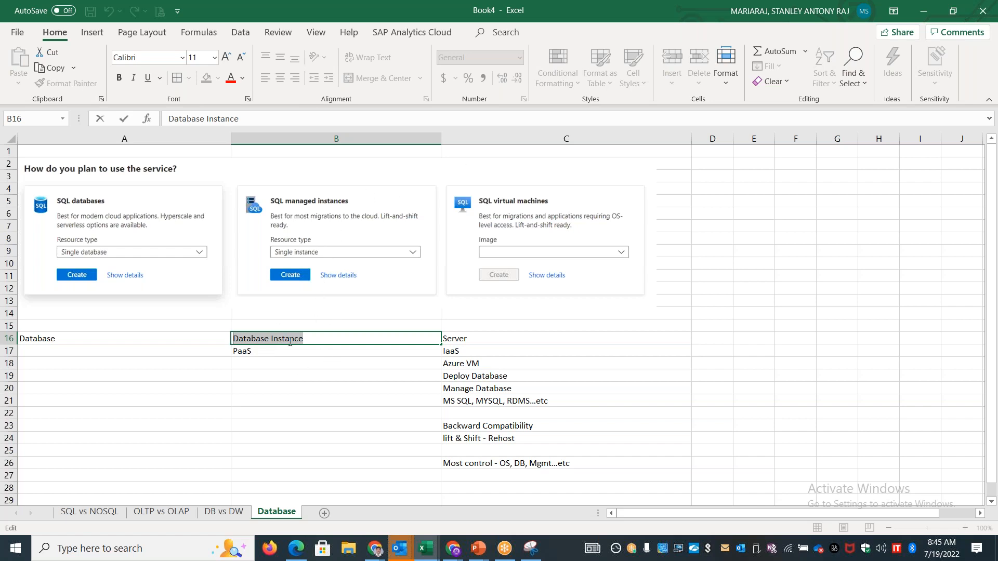
pyautogui.click(289, 361)
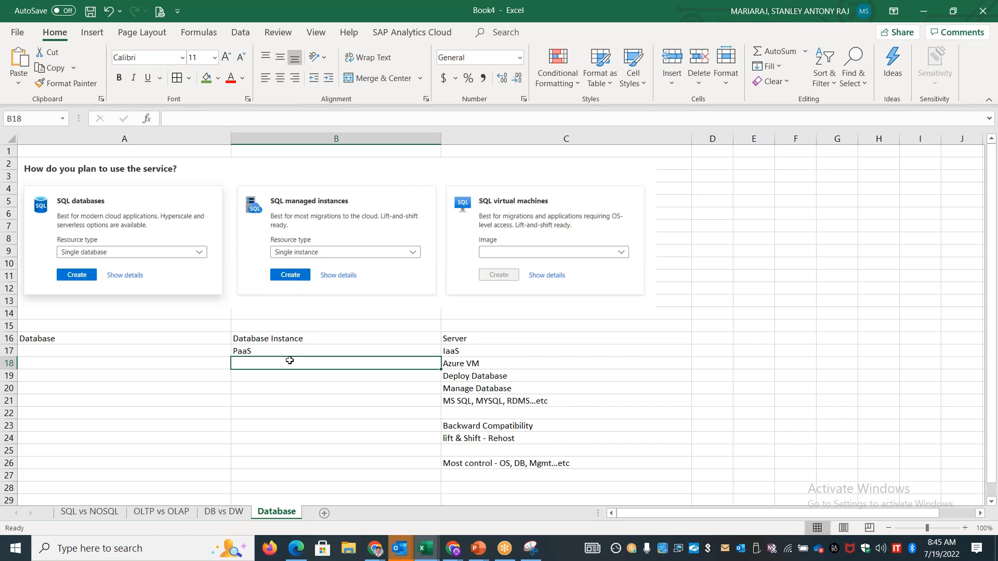
pyautogui.write('Collectio')
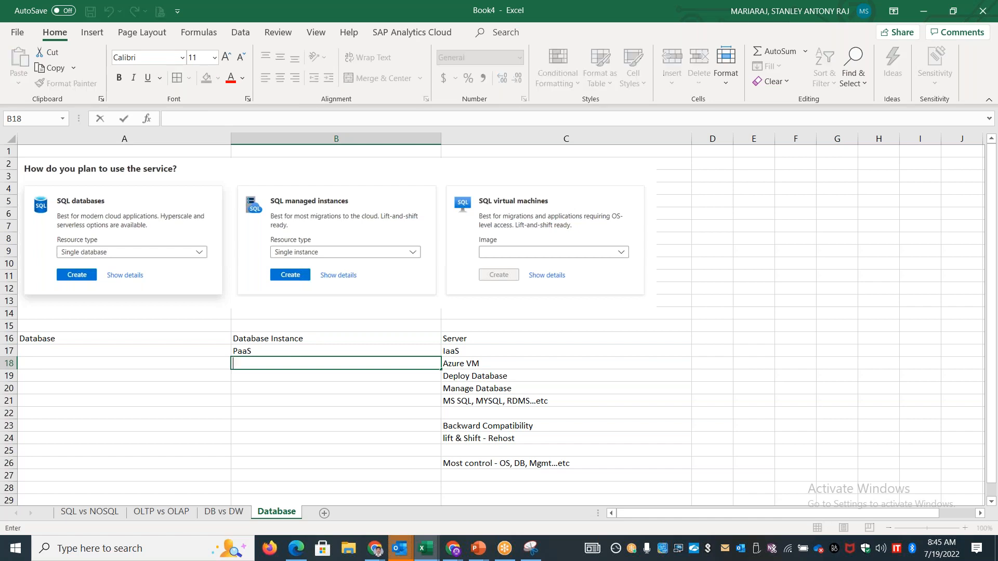
pyautogui.write('n of Databases')
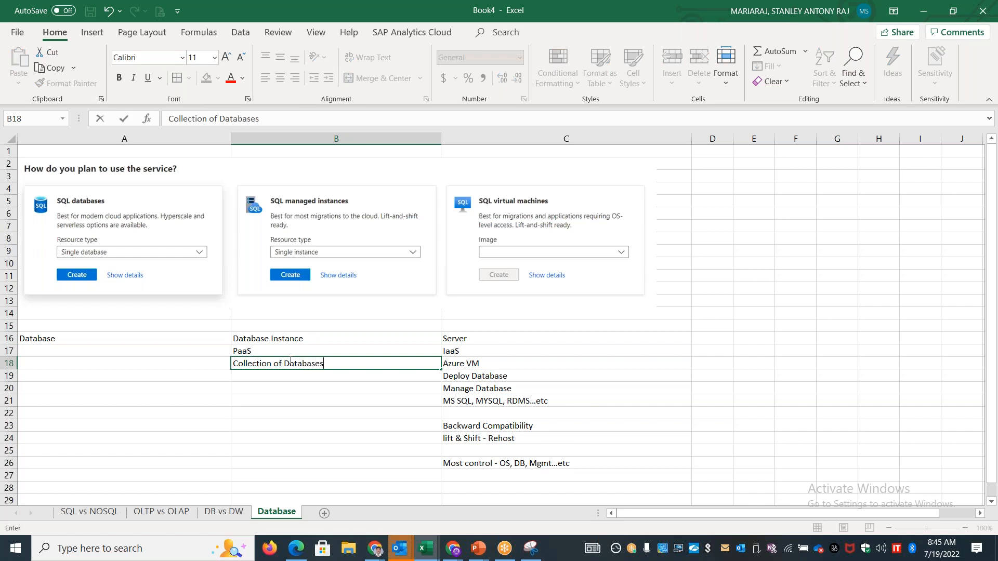
pyautogui.click(294, 377)
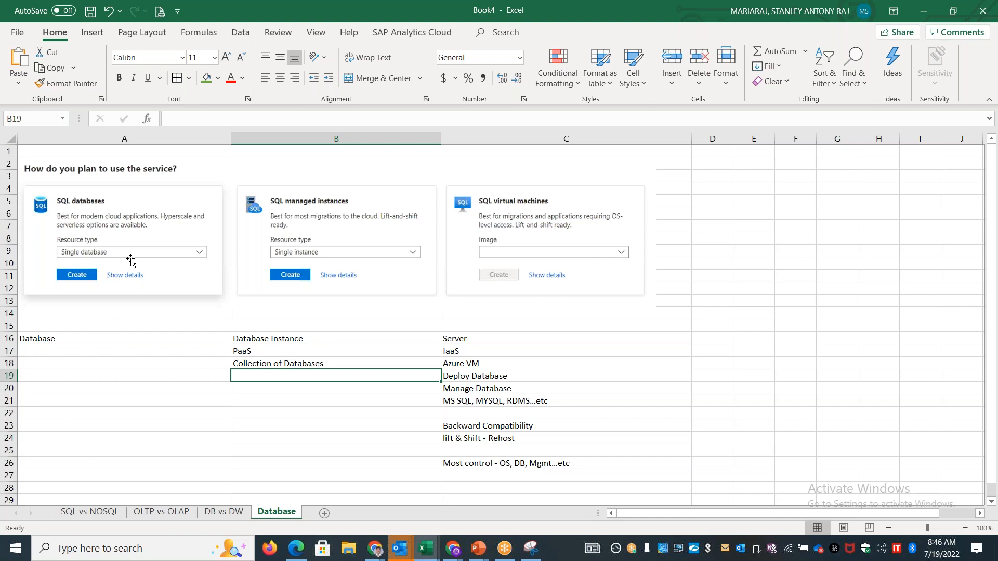
# Enter "Single DB" in A17 under the Database heading
pyautogui.click(96, 349)
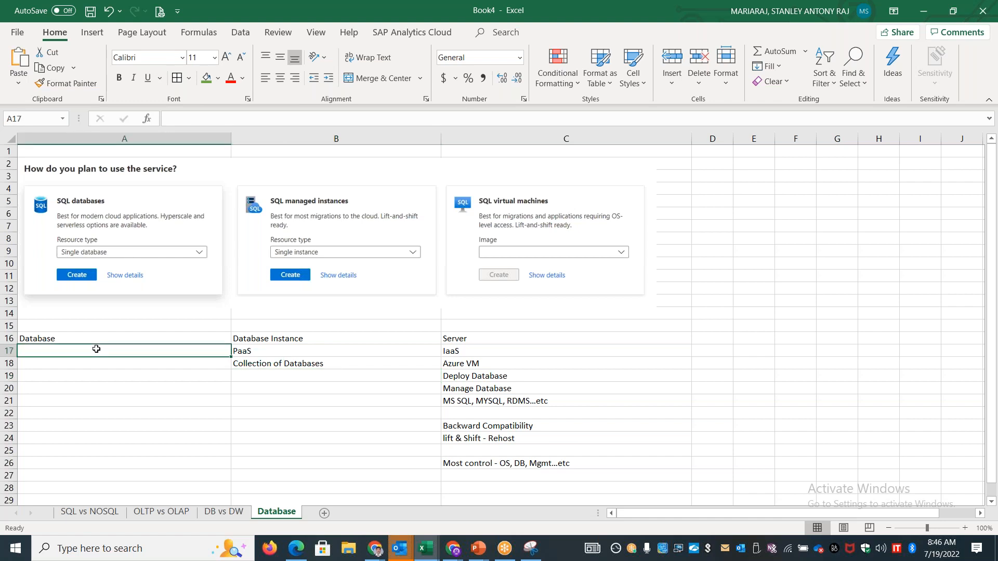
pyautogui.write('S')
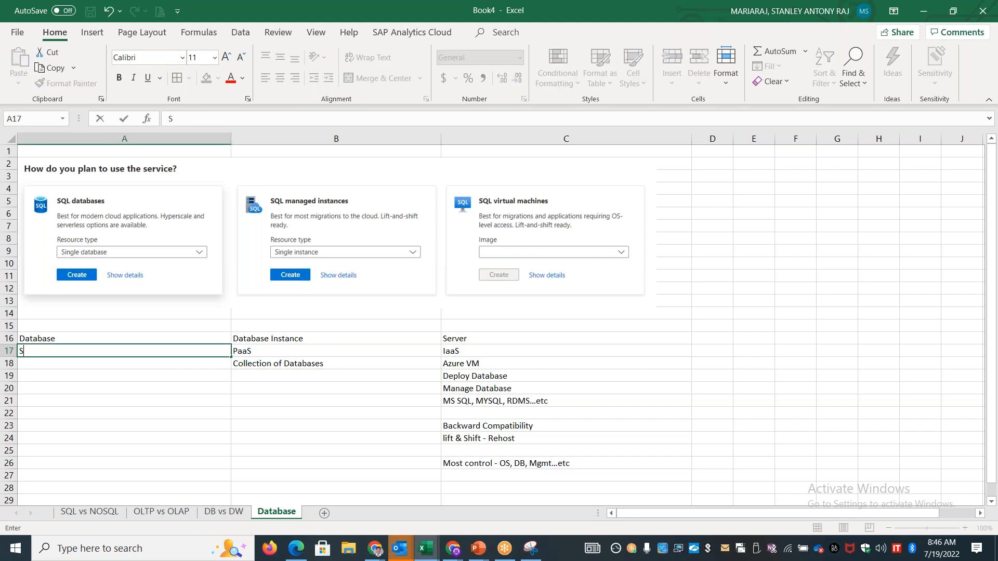
pyautogui.write('ingle DB')
pyautogui.hotkey('ctrl', 'Return')
pyautogui.click(254, 373)
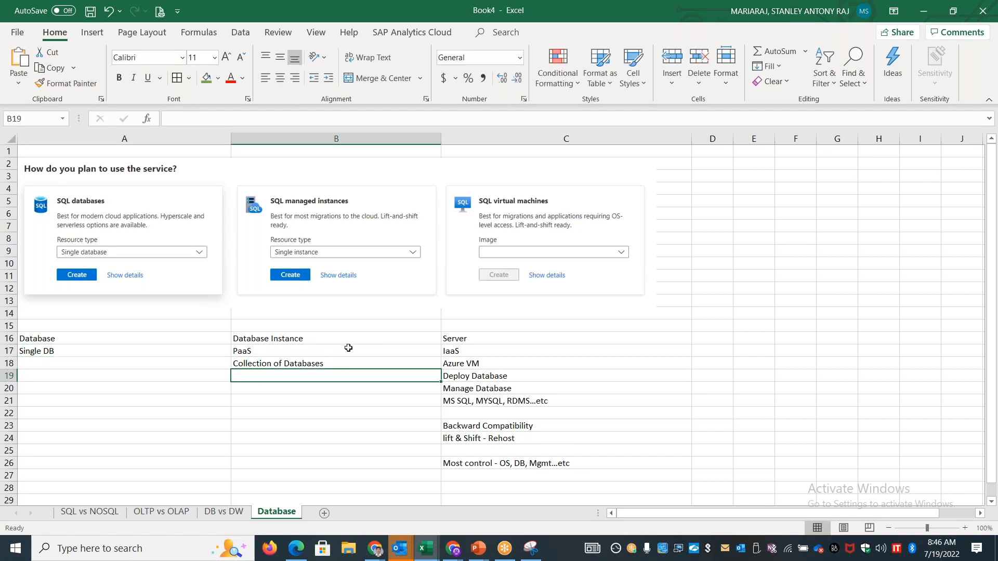
pyautogui.doubleClick(346, 339)
pyautogui.click(338, 364)
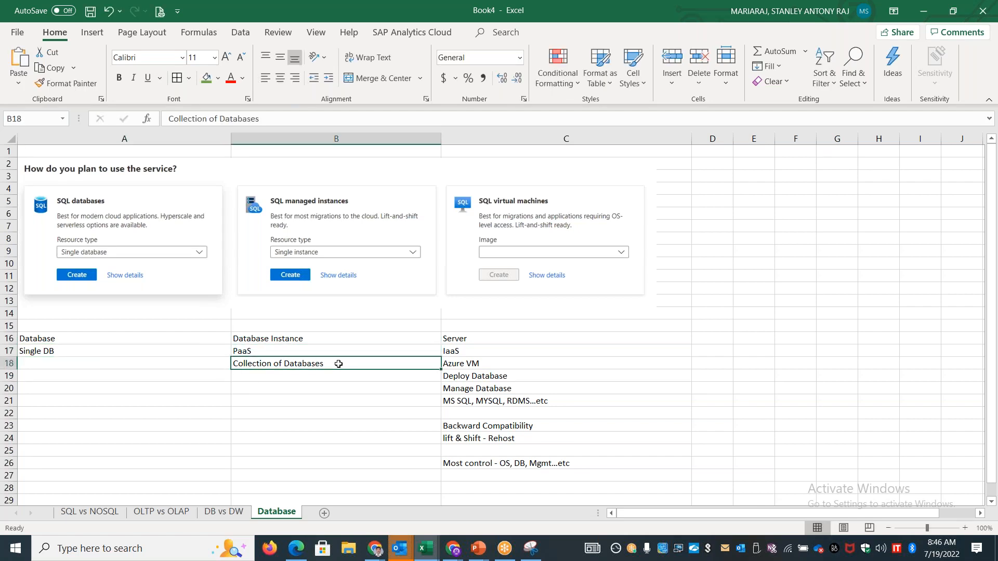
pyautogui.click(475, 338)
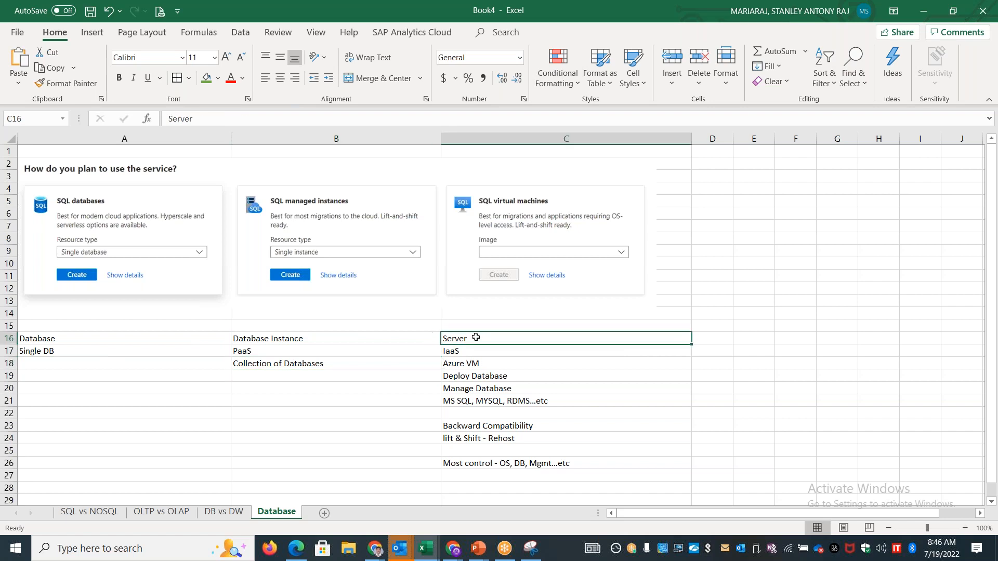
pyautogui.click(515, 425)
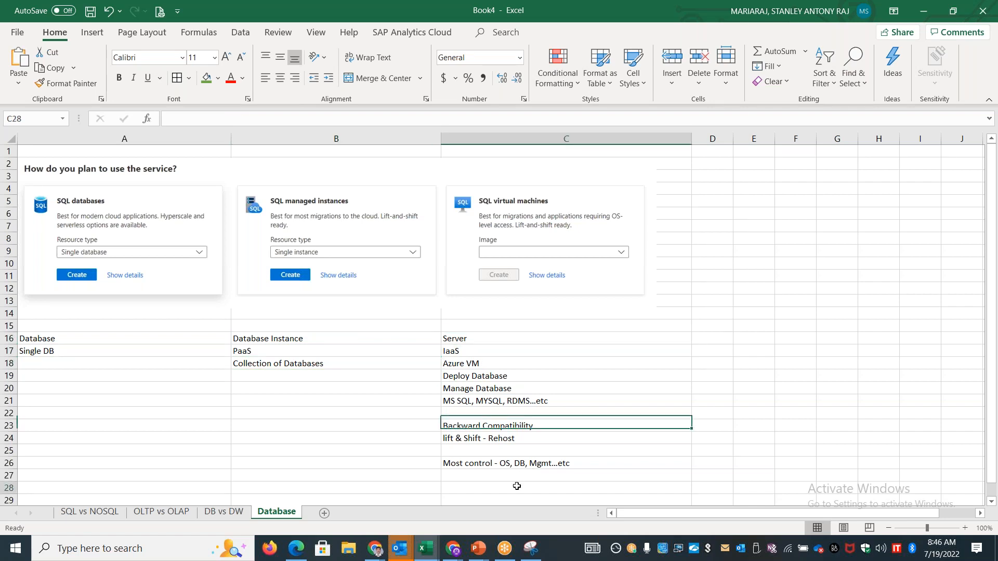
# Enter the note "DB Flavour, Full control.. Version" in C28 of the Server column
pyautogui.click(518, 488)
pyautogui.write('DB Flavour')
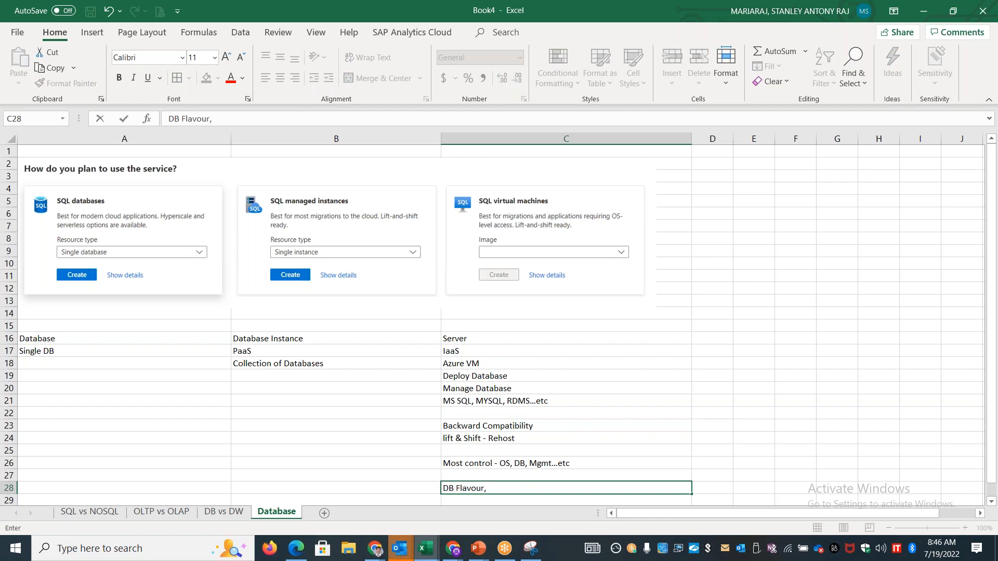
pyautogui.write(', Full control.. version')
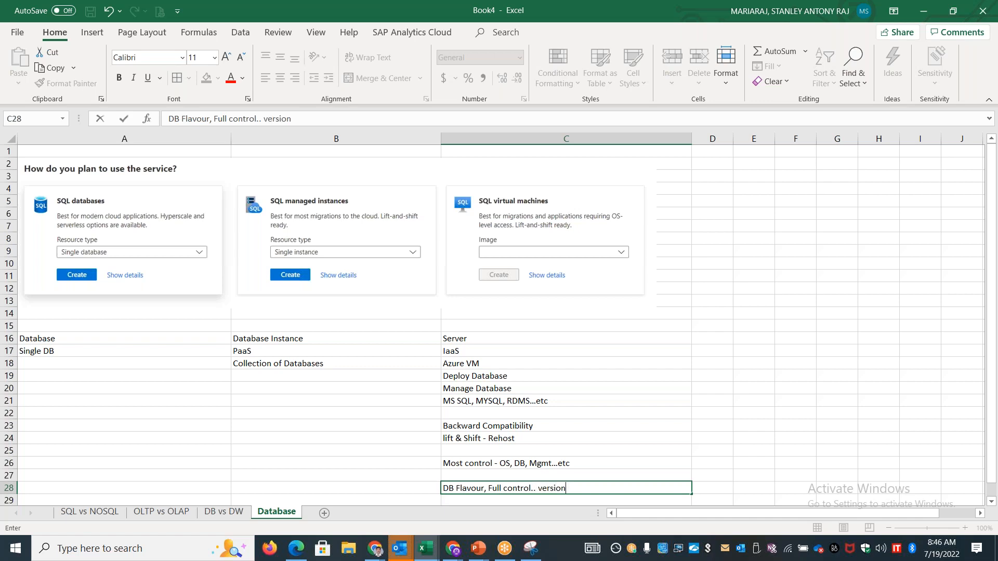
pyautogui.click(308, 211)
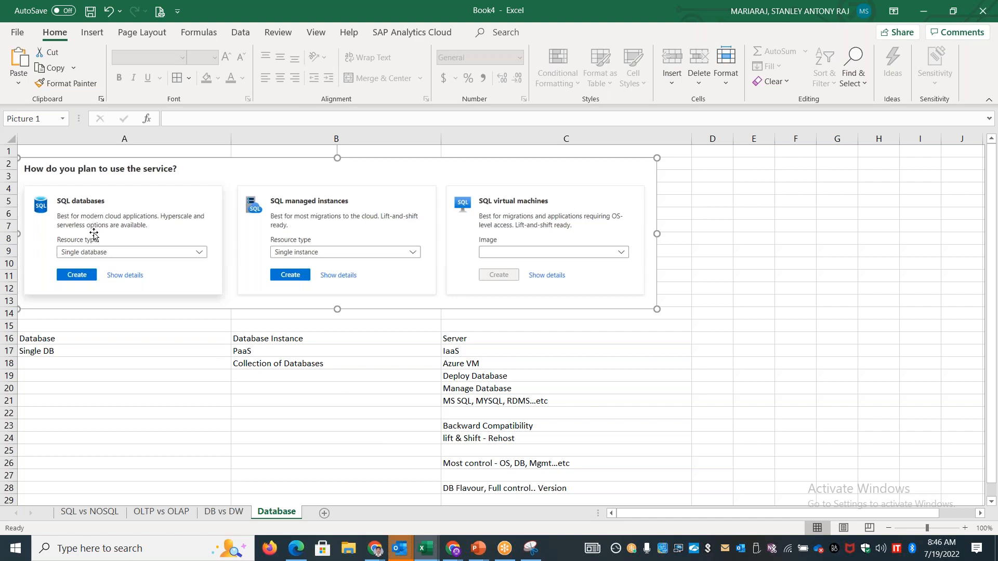
# Switch to the Azure portal and snip the Single database, Elastic pool and Database server descriptions from the SQL databases details
pyautogui.hotkey('alt', 'Tab')
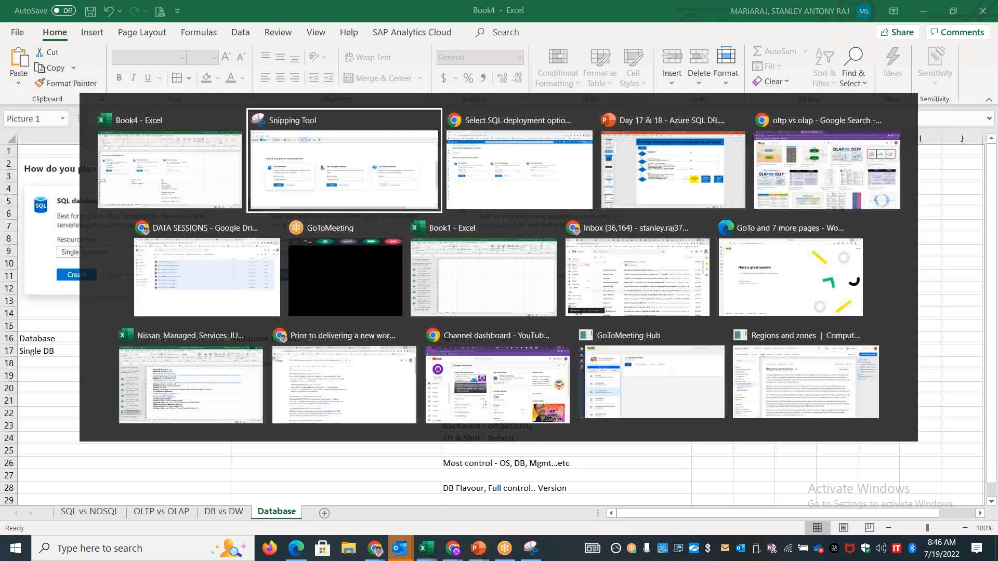
pyautogui.hotkey('alt', 'Tab')
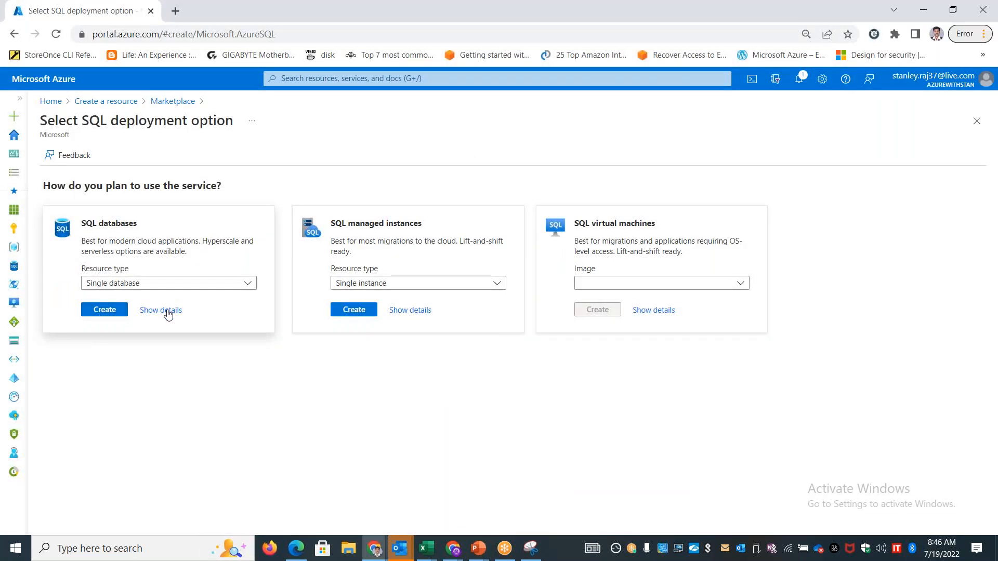
pyautogui.click(165, 310)
pyautogui.click(532, 554)
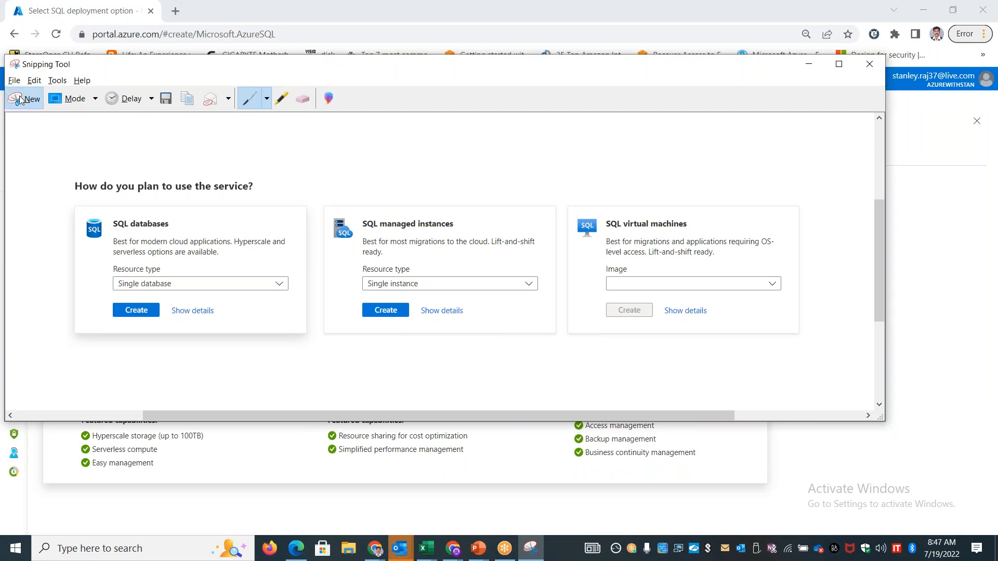
pyautogui.hotkey('ctrl', 'n')
pyautogui.moveTo(49, 352); pyautogui.dragTo(753, 471)
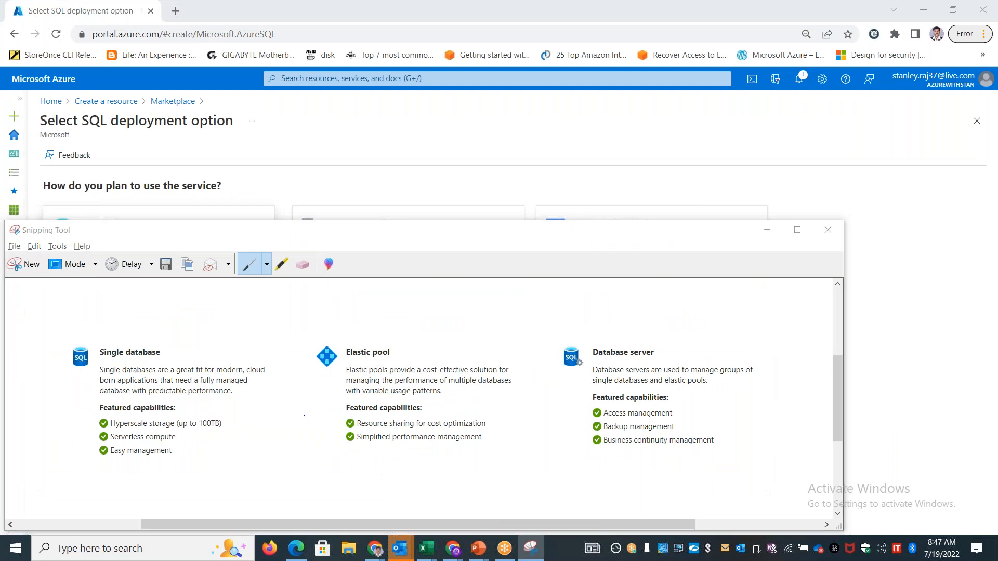
# Switch to the Excel workbook and save it as AZURE_DB_19JULY2022.xlsx
pyautogui.hotkey('alt', 'Tab')
pyautogui.press('Tab')
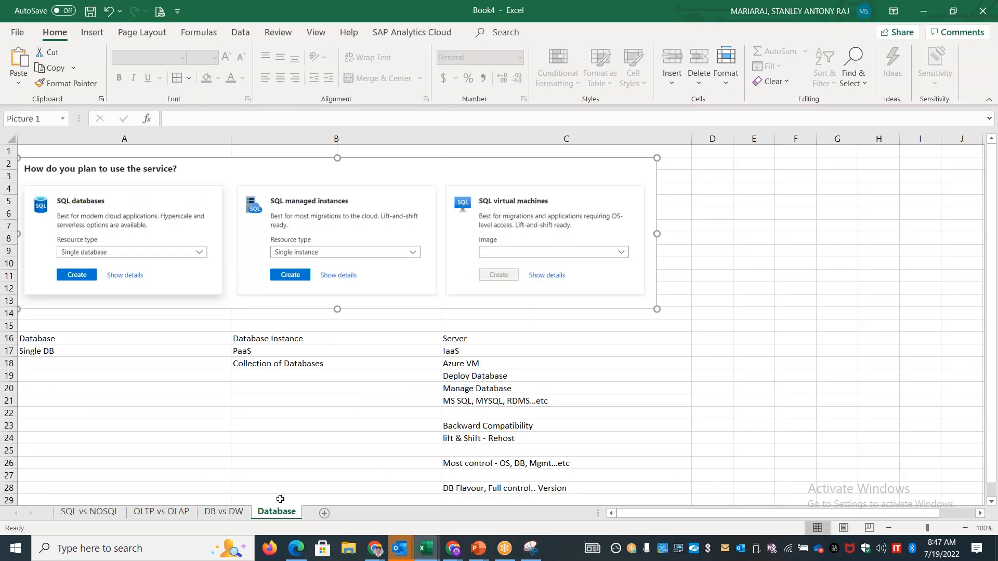
pyautogui.click(236, 447)
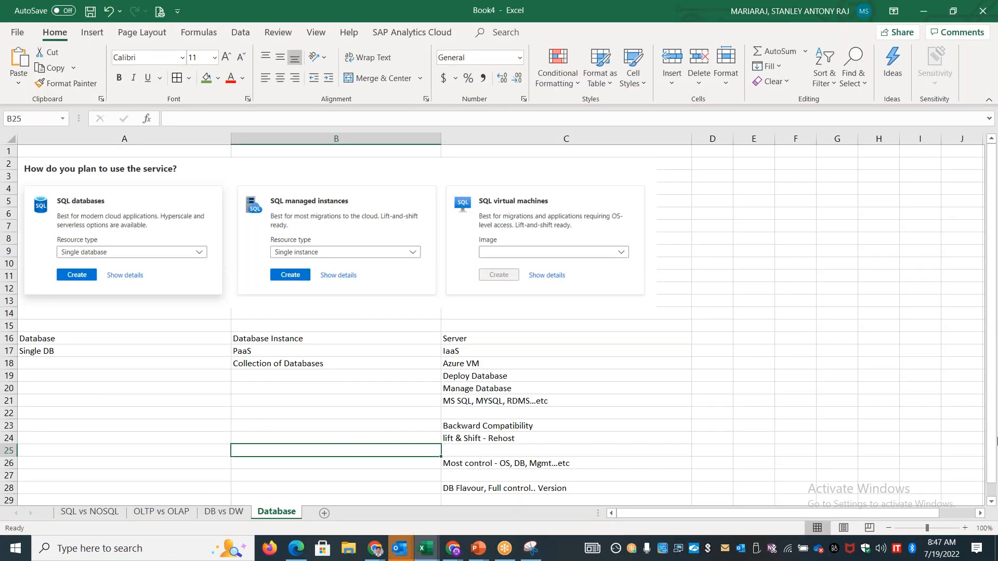
pyautogui.click(991, 502)
pyautogui.click(991, 503)
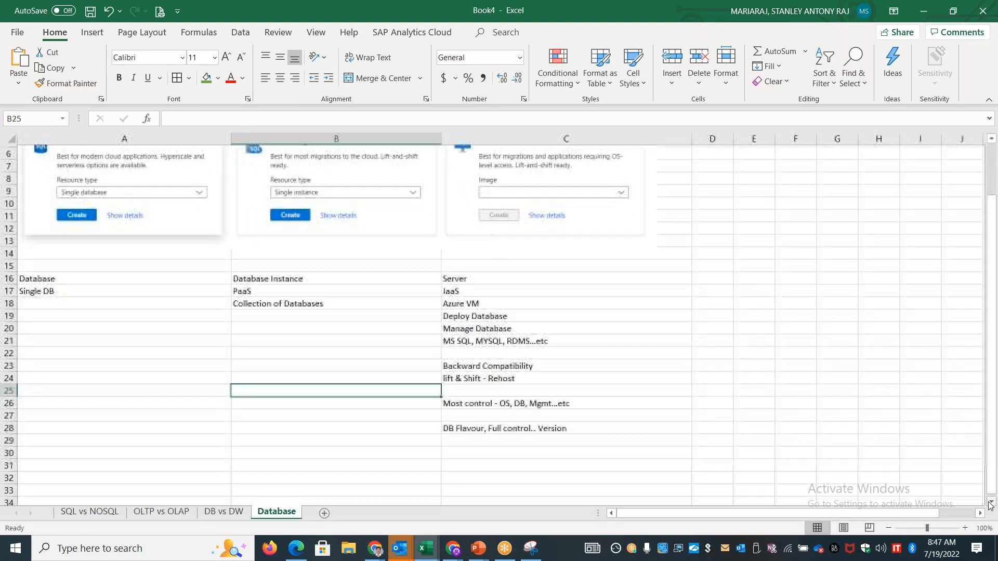
pyautogui.click(125, 500)
pyautogui.click(138, 201)
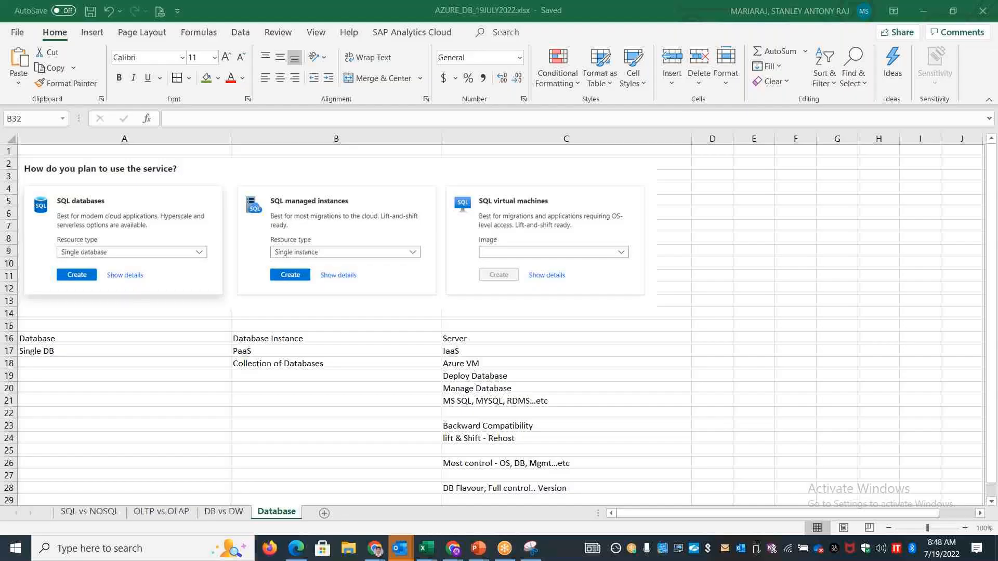
# Paste the Single database, Elastic pool and Database server snip below the notes on the Database sheet and shrink it to about the width of columns A to C
pyautogui.click(272, 376)
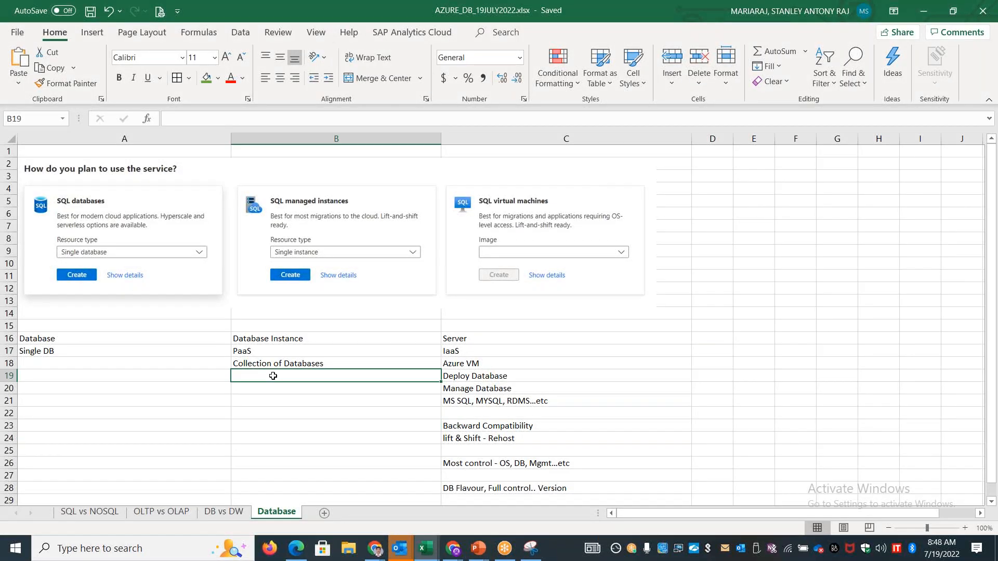
pyautogui.click(209, 399)
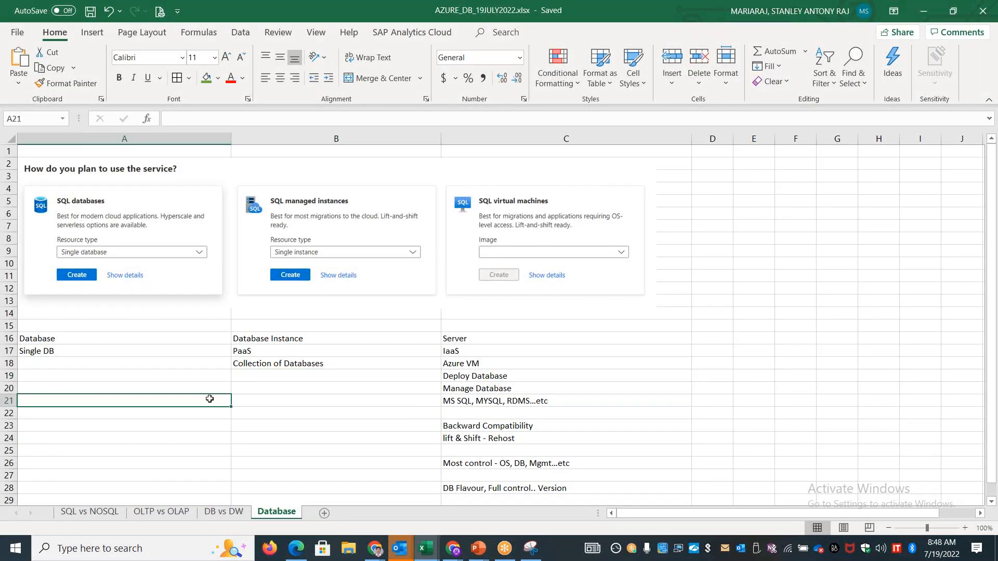
pyautogui.scroll(-6, 216, 399)
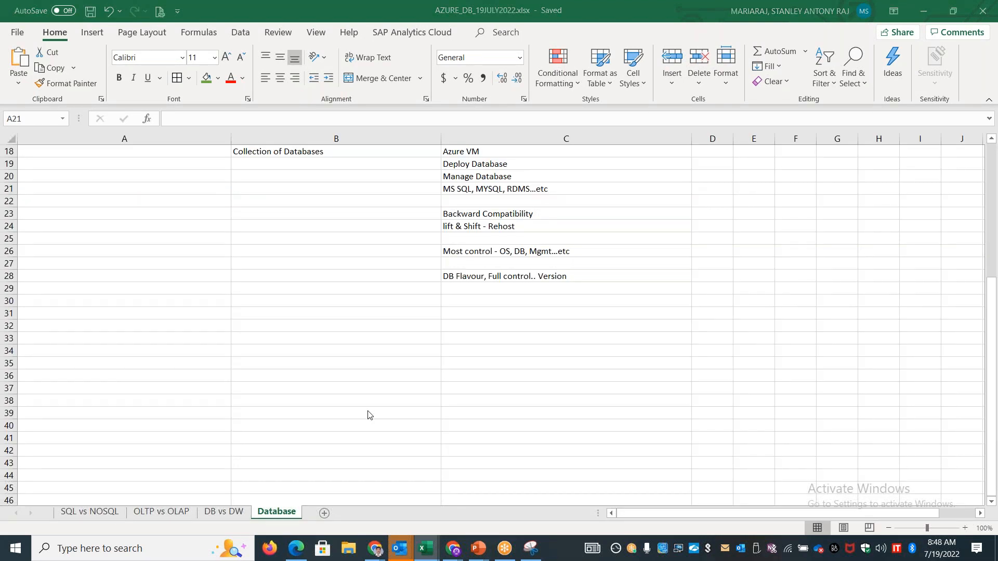
pyautogui.hotkey('alt', 'Tab')
pyautogui.hotkey('alt', 'Tab')
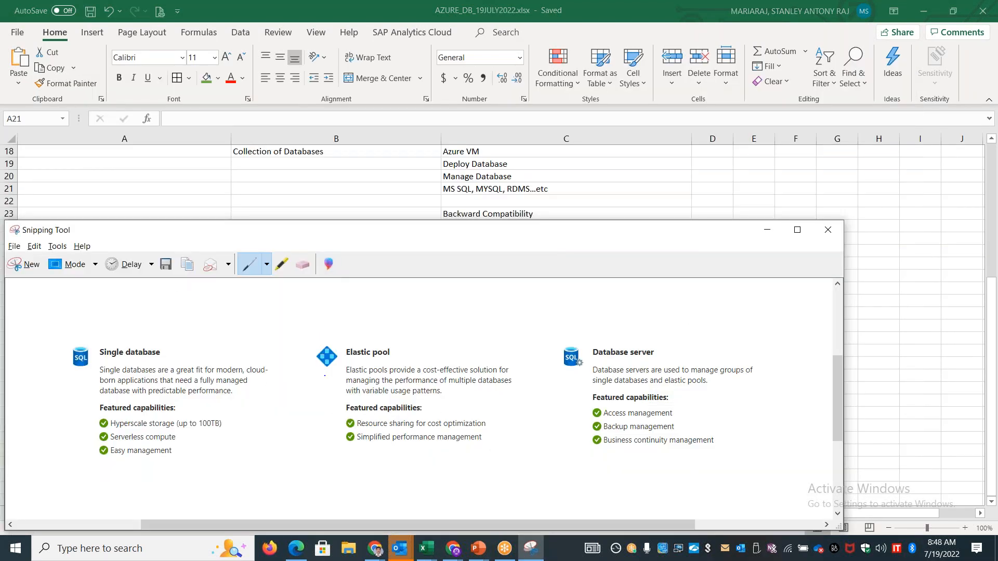
pyautogui.hotkey('alt', 'Tab')
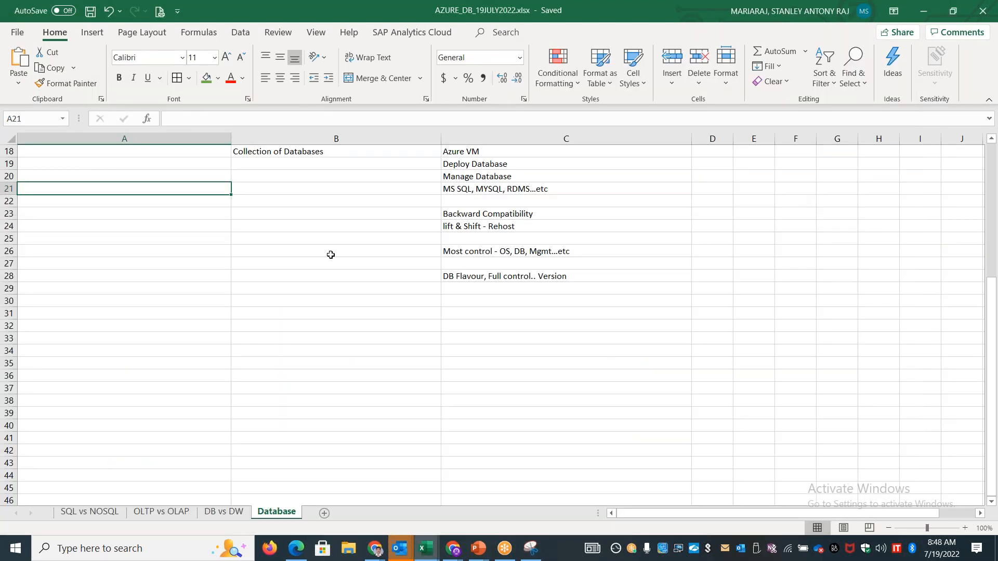
pyautogui.hotkey('ctrl', 'v')
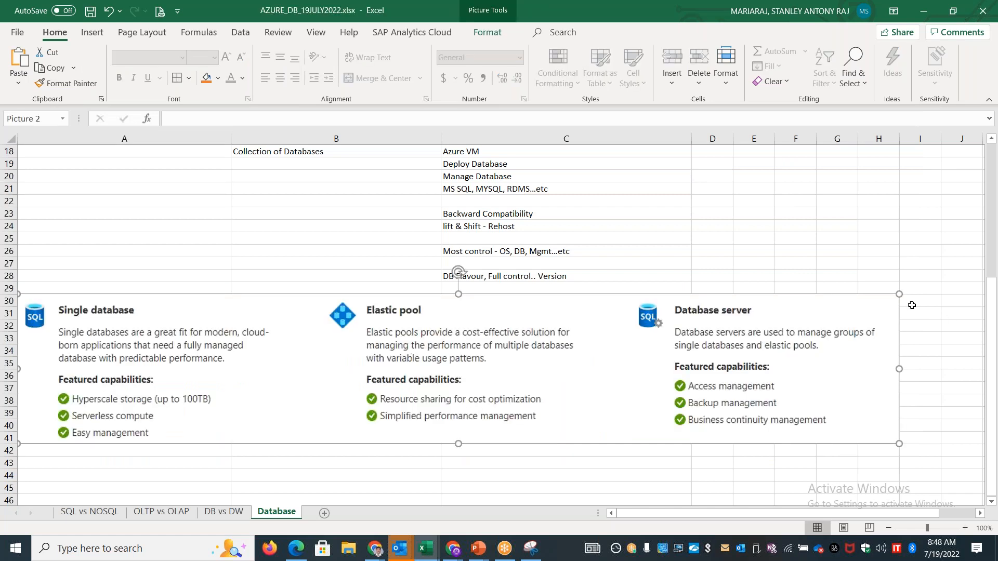
pyautogui.moveTo(891, 294); pyautogui.dragTo(702, 354)
# Enter the note "No Control on OS, DB Flavor, Version" in A21 of the Database column
pyautogui.click(123, 187)
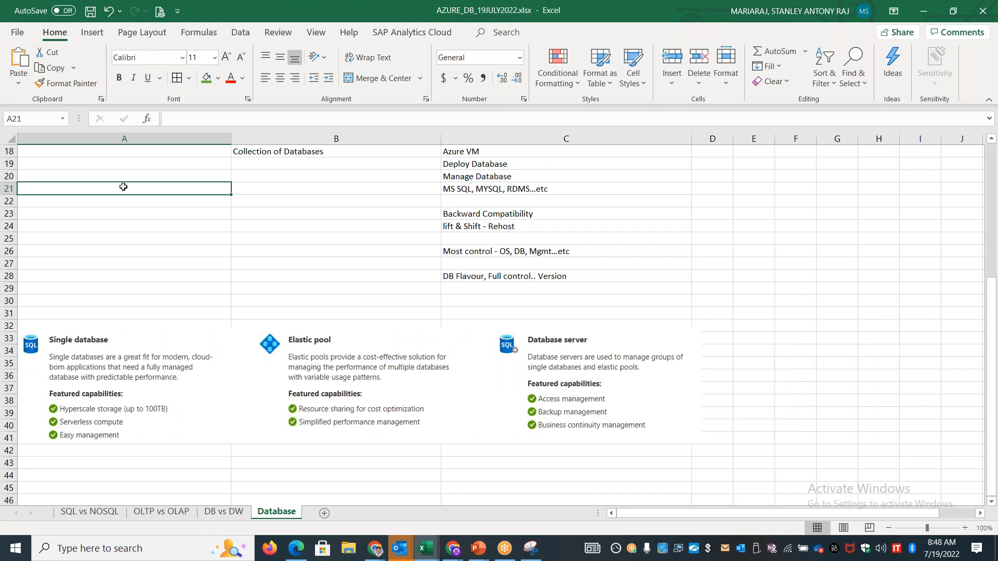
pyautogui.write('No Control o')
pyautogui.write('n OS, DB ')
pyautogui.write('Flavor')
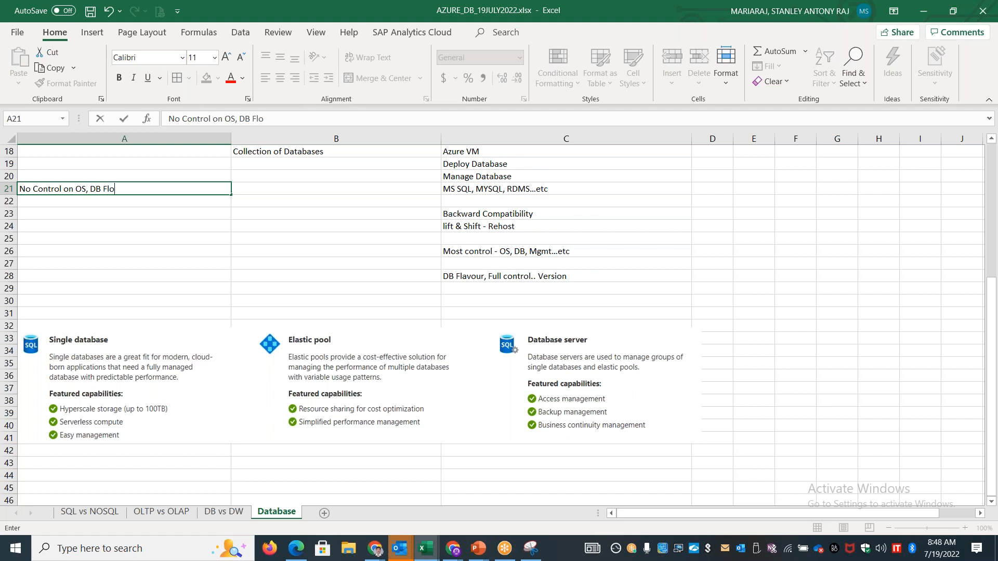
pyautogui.write(', Version')
pyautogui.click(105, 217)
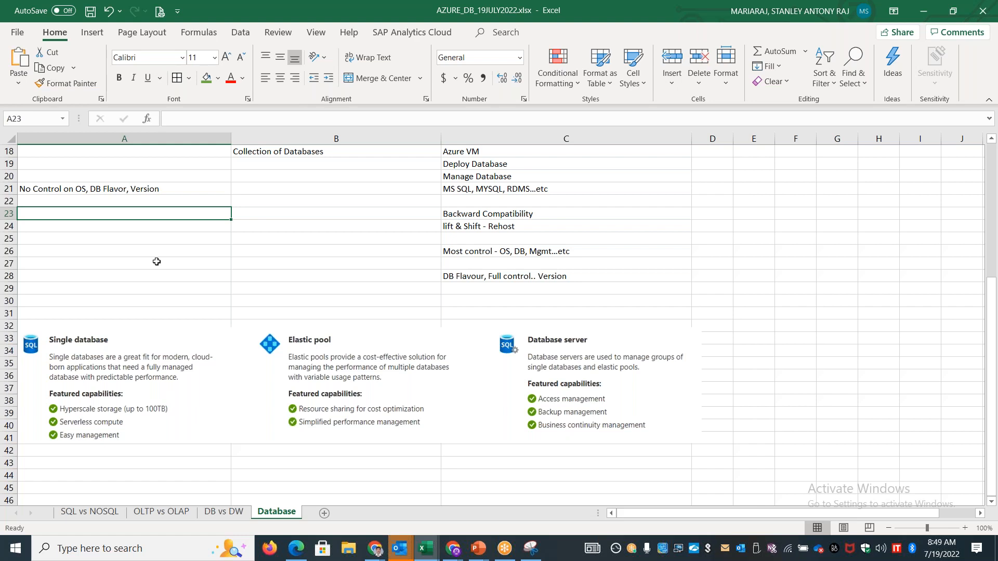
# Review the deployment option cards and column notes against the pasted Single database, Elastic pool and Database server descriptions
pyautogui.scroll(6, 167, 283)
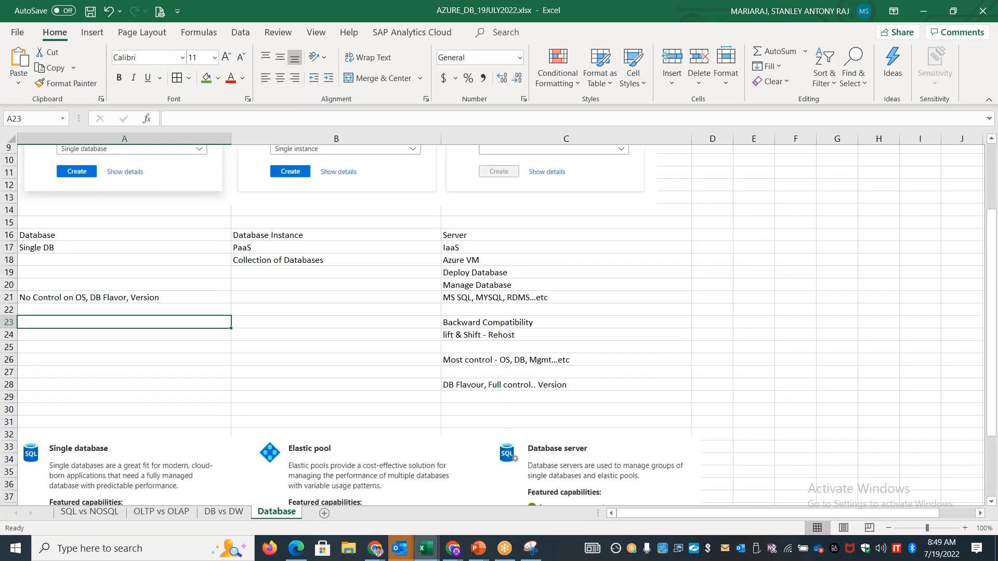
pyautogui.scroll(-6, 214, 383)
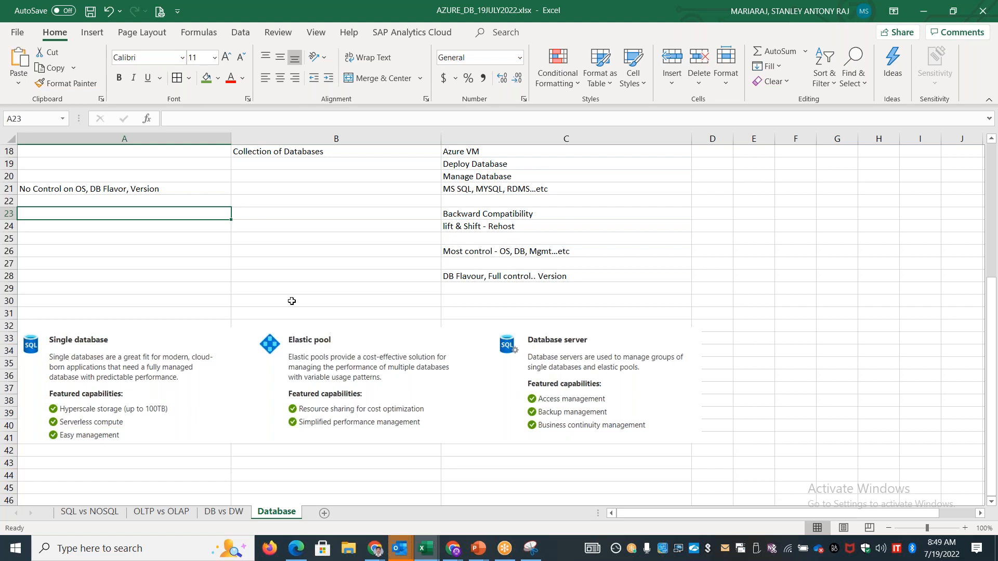
pyautogui.scroll(6, 255, 300)
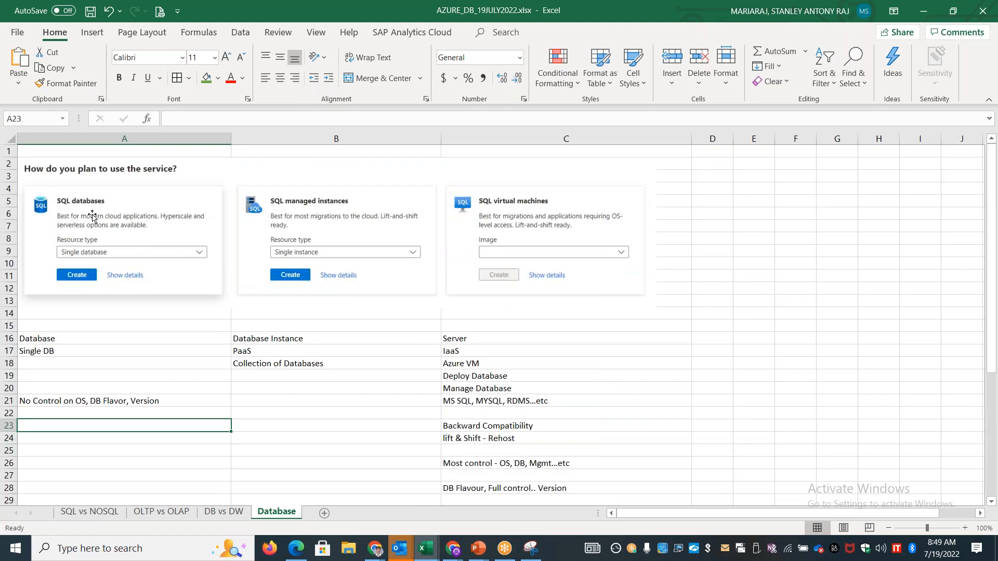
pyautogui.scroll(-6, 200, 294)
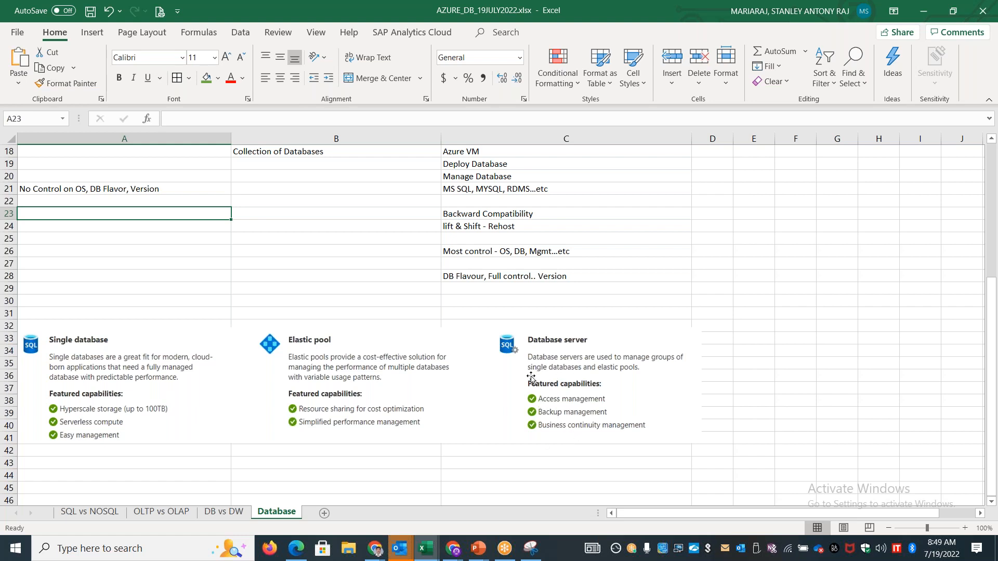
pyautogui.scroll(6, 198, 262)
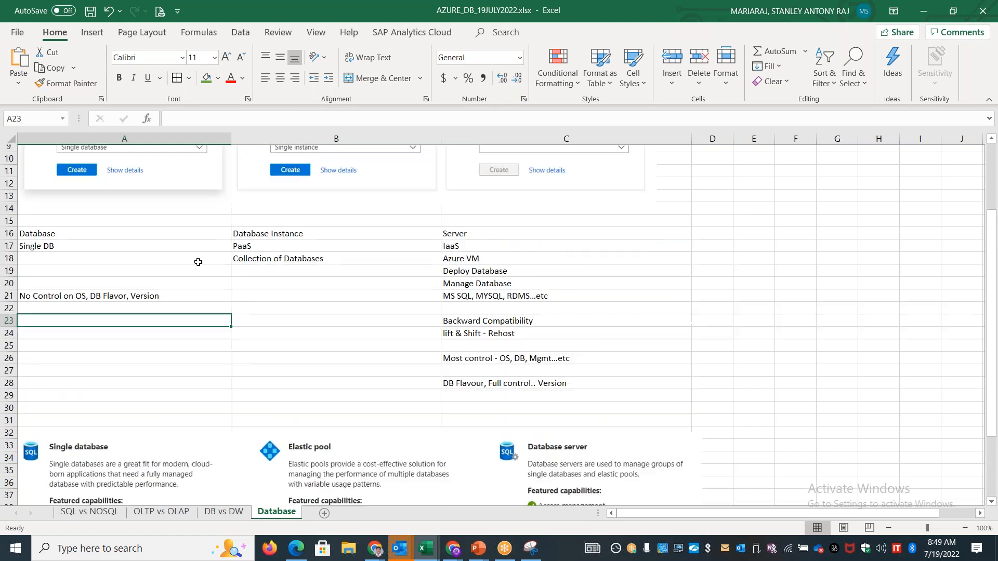
pyautogui.scroll(-6, 335, 412)
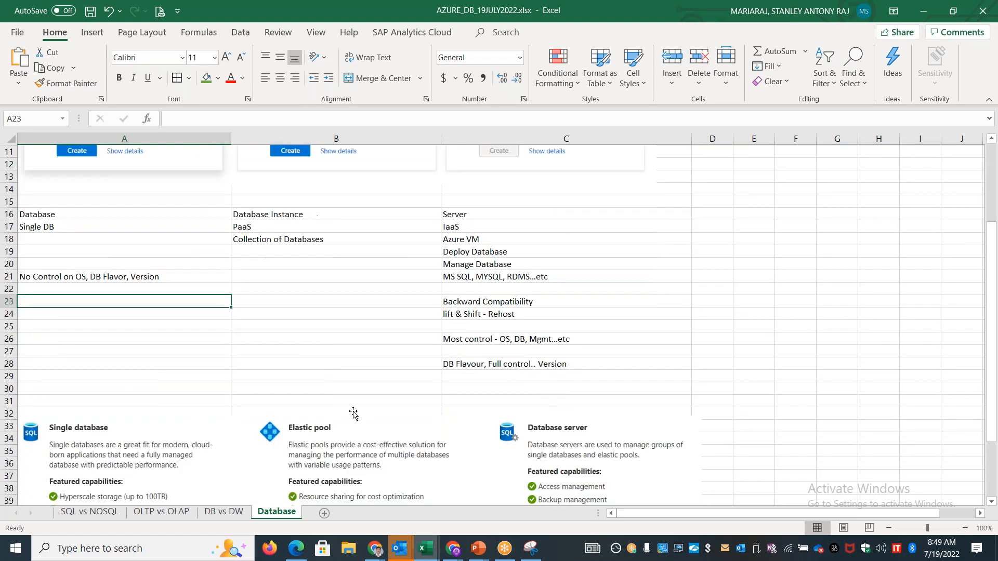
pyautogui.scroll(6, 328, 322)
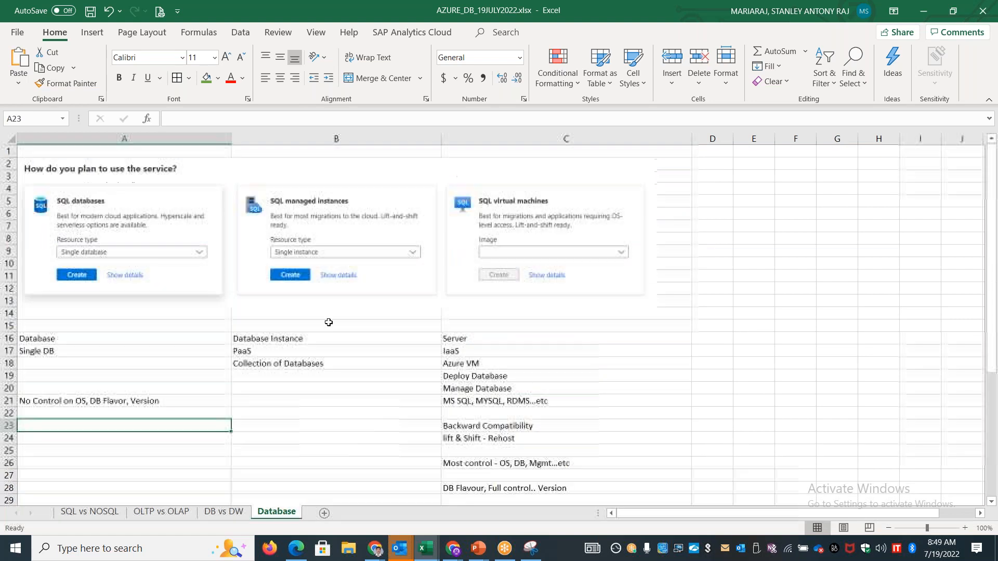
# Switch to the Azure portal and show the details of the SQL managed instances option
pyautogui.hotkey('alt', 'Tab')
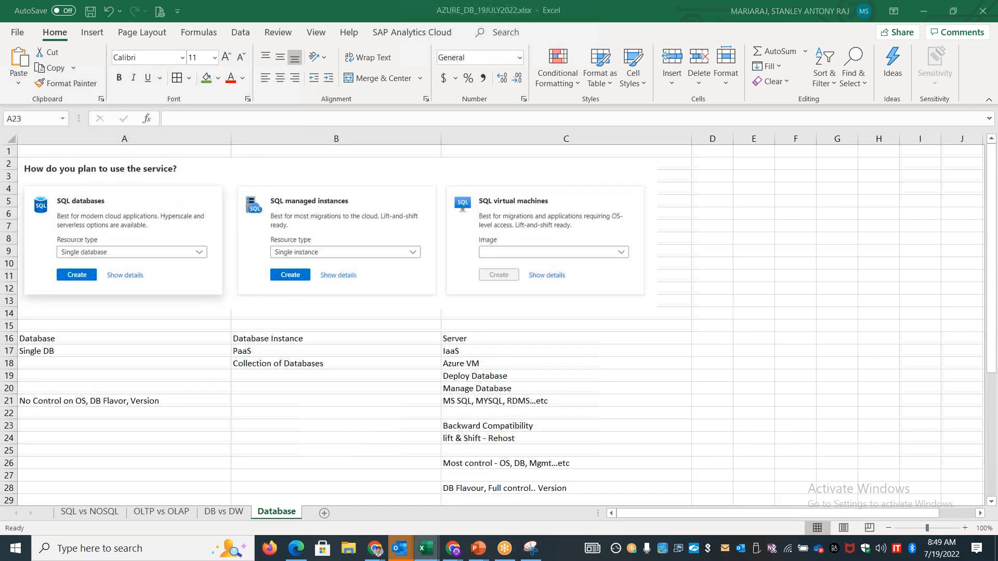
pyautogui.hotkey('alt', 'Tab')
pyautogui.hotkey('alt', 'Tab')
pyautogui.hotkey('alt', 'Tab')
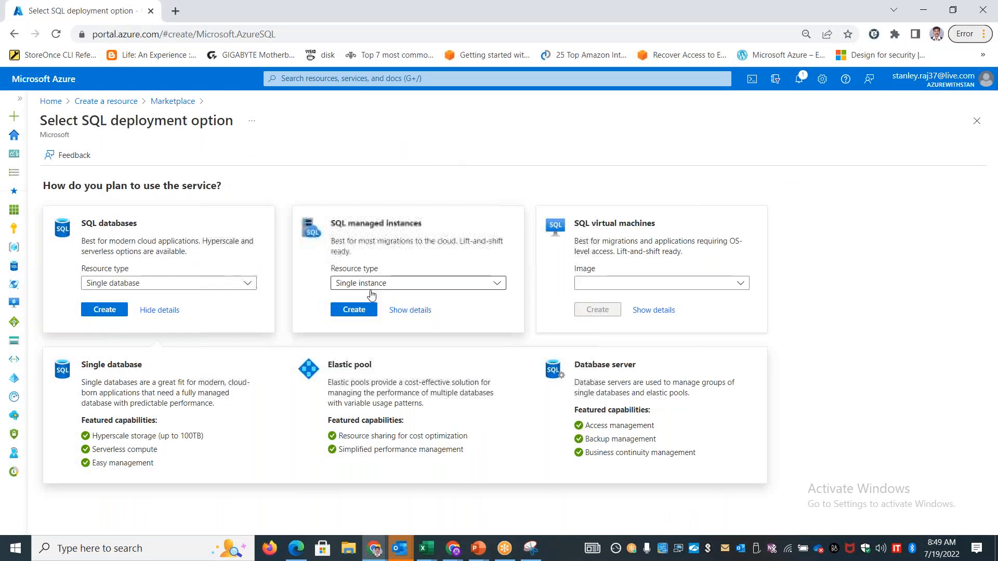
pyautogui.click(362, 310)
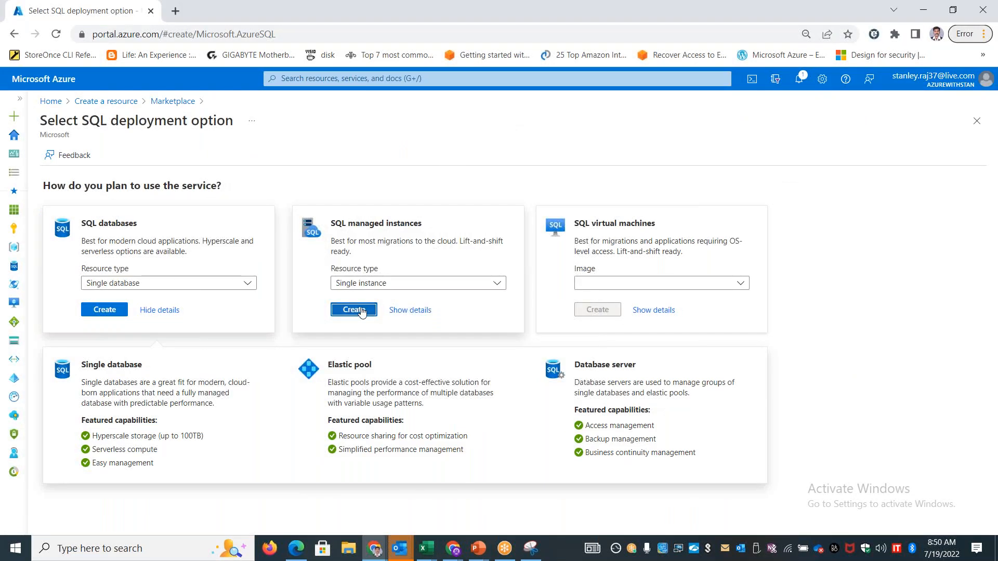
pyautogui.click(404, 311)
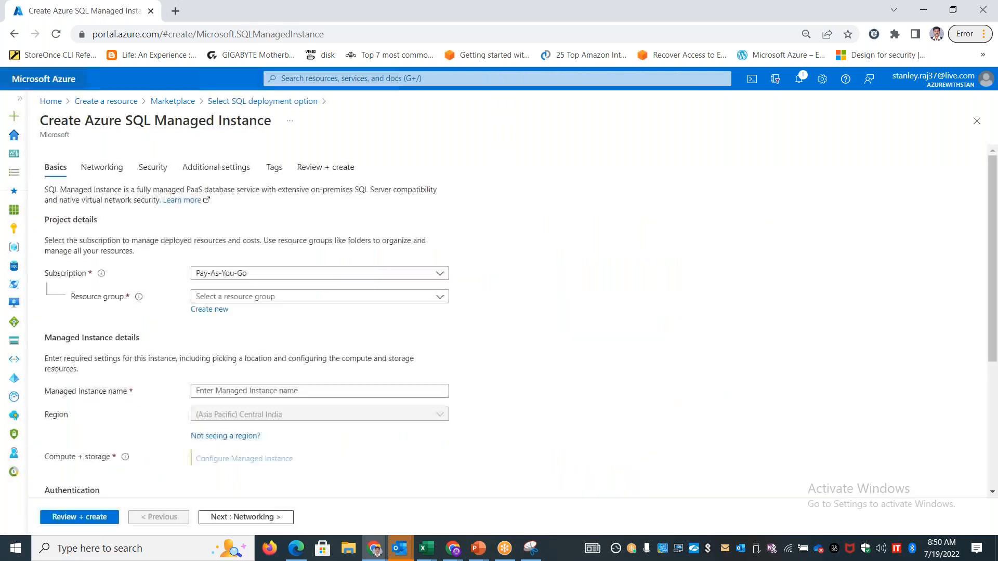
pyautogui.click(14, 34)
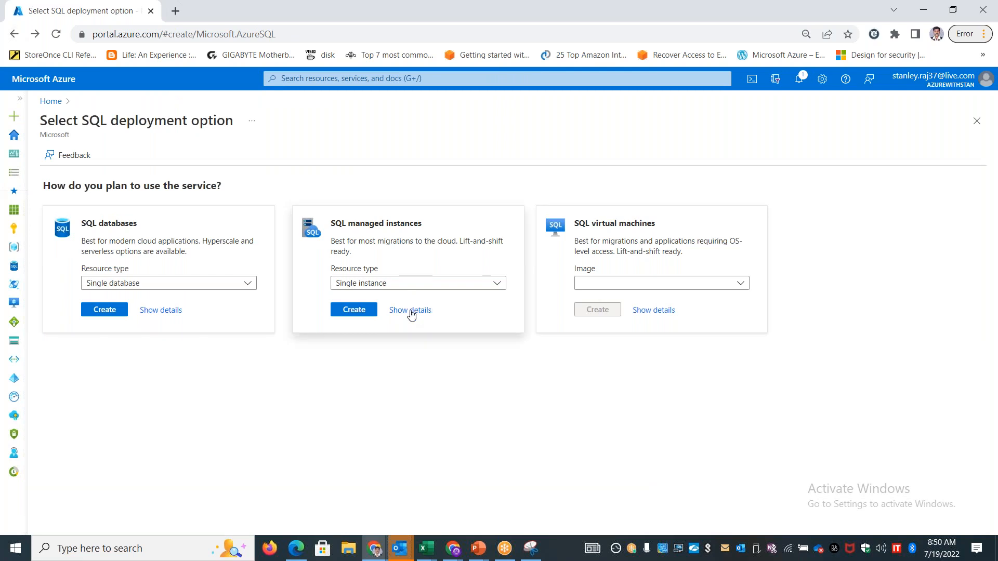
pyautogui.click(408, 311)
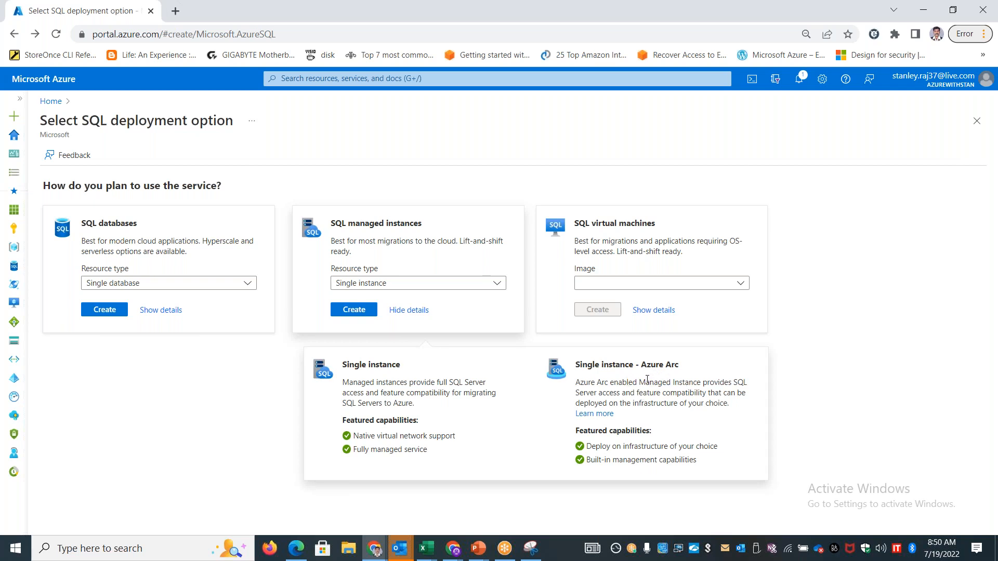
# Snip the Single instance and Single instance - Azure Arc descriptions with the Snipping Tool
pyautogui.click(530, 549)
pyautogui.click(23, 264)
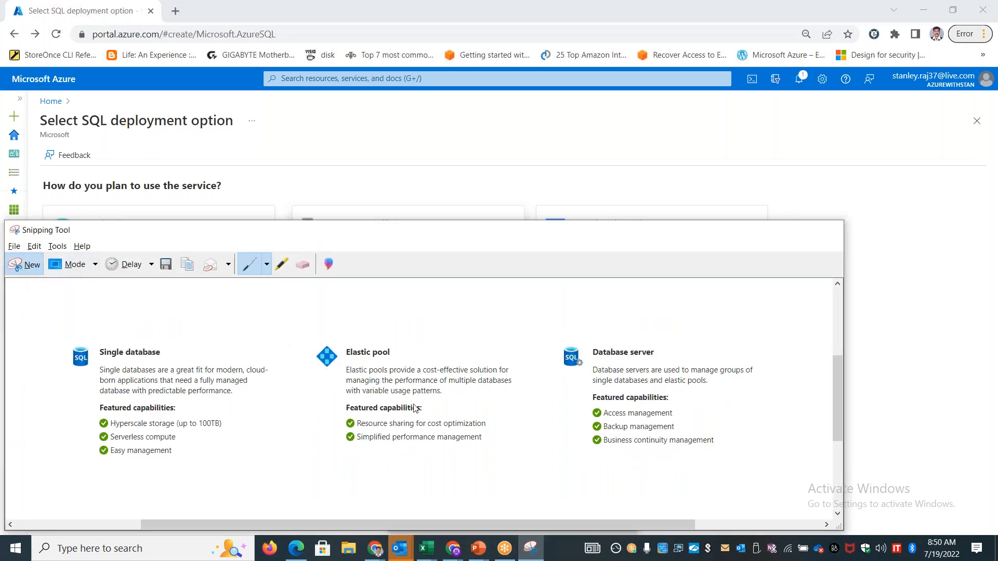
pyautogui.moveTo(307, 352); pyautogui.dragTo(754, 470)
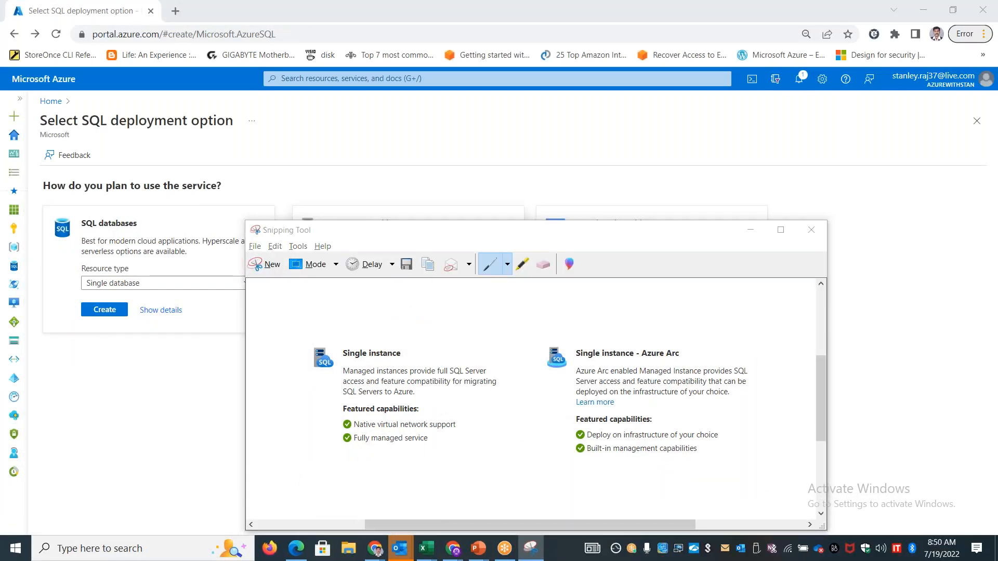
# Switch to the Excel workbook, paste the managed instance snip below the first details picture, and shrink it to fit columns B and C
pyautogui.hotkey('alt', 'Tab')
pyautogui.hotkey('alt', 'Tab')
pyautogui.scroll(-11, 182, 388)
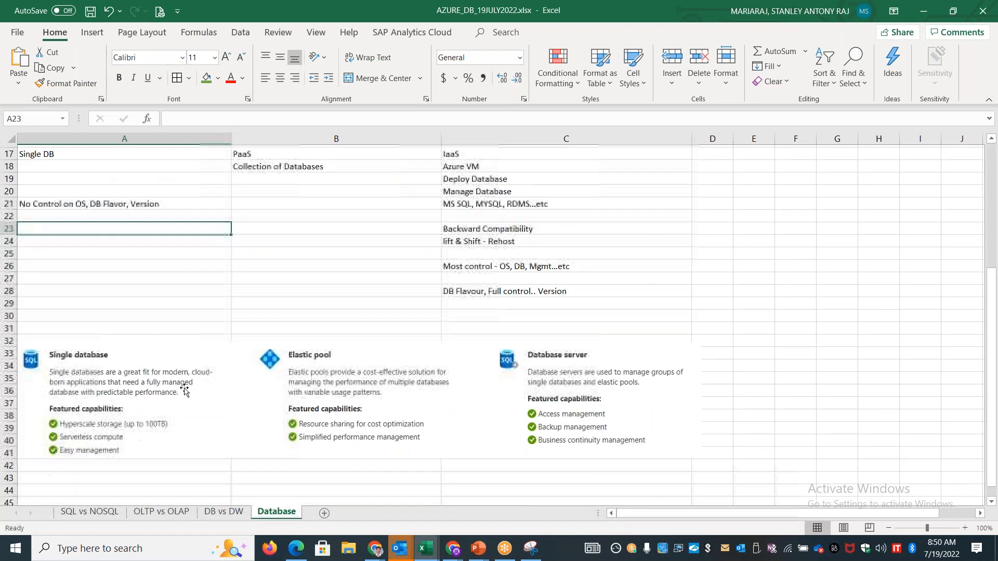
pyautogui.click(284, 261)
pyautogui.hotkey('ctrl', 'v')
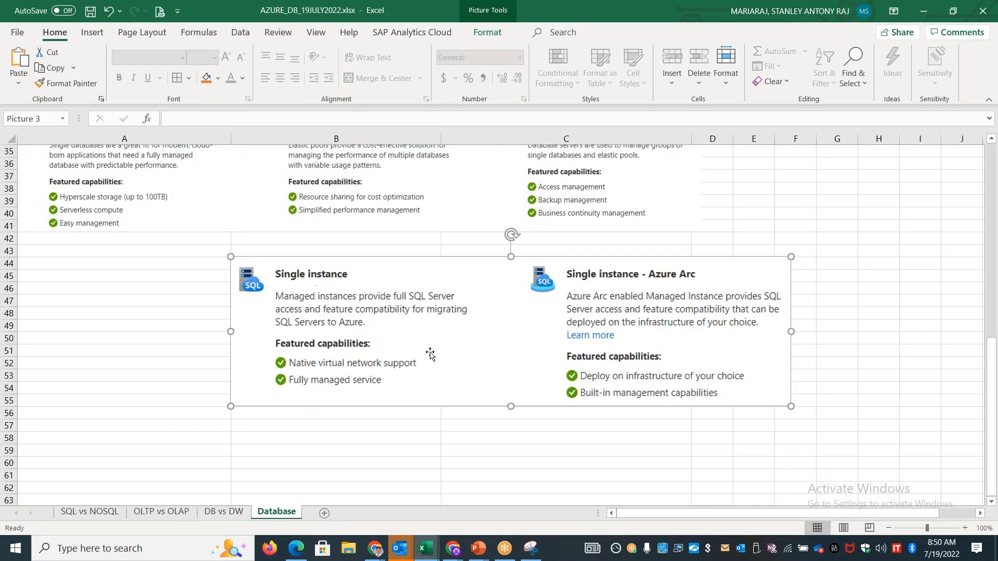
pyautogui.moveTo(792, 406); pyautogui.dragTo(675, 380)
pyautogui.click(566, 448)
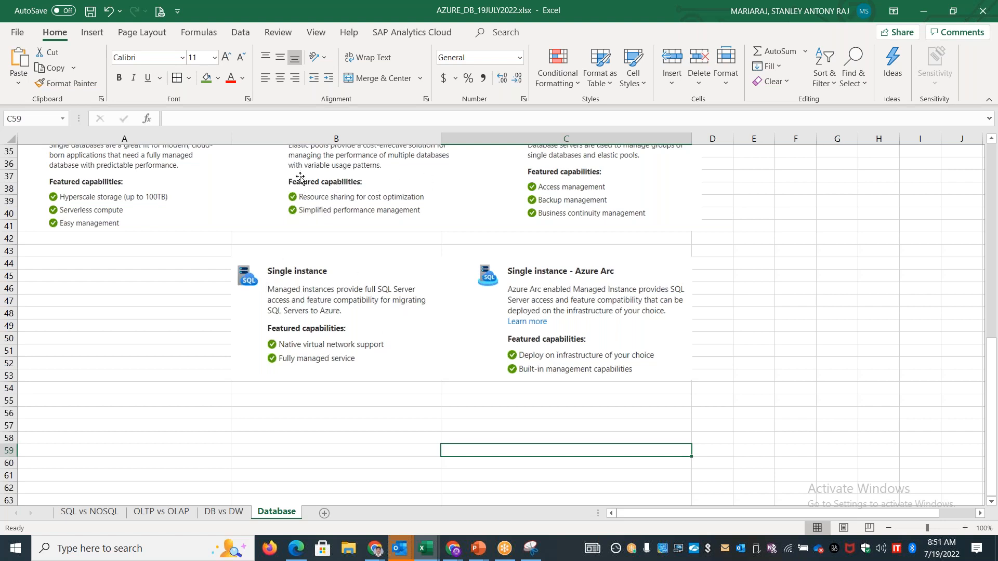
# Switch to the Azure portal and show the details of the SQL virtual machines option
pyautogui.moveTo(993, 364); pyautogui.dragTo(996, 278)
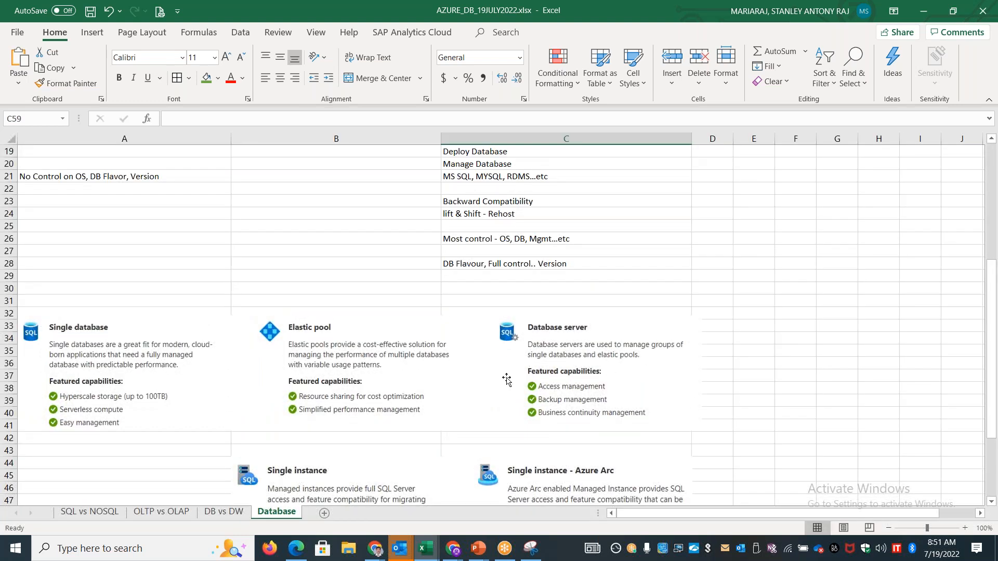
pyautogui.scroll(6, 447, 315)
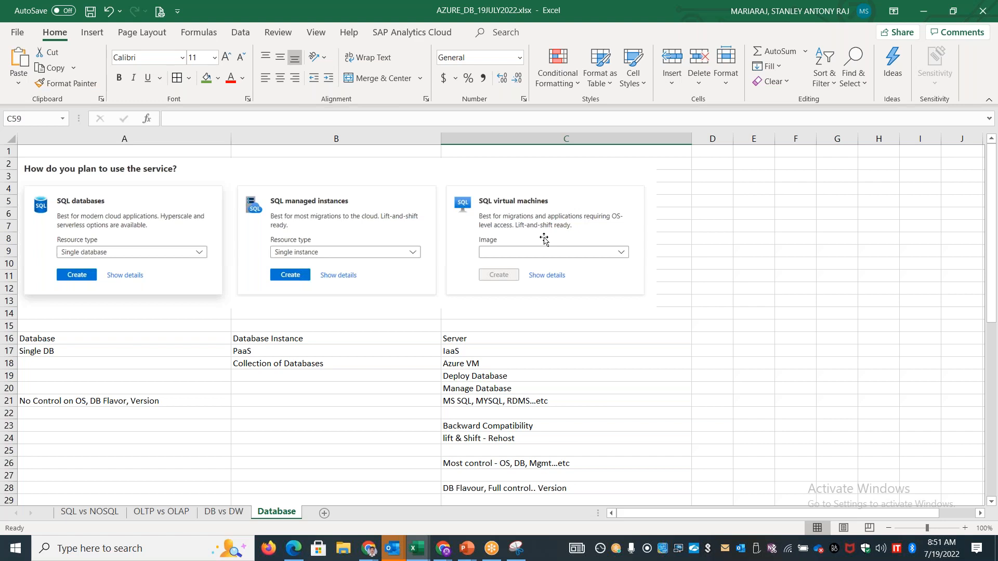
pyautogui.hotkey('alt', 'Tab')
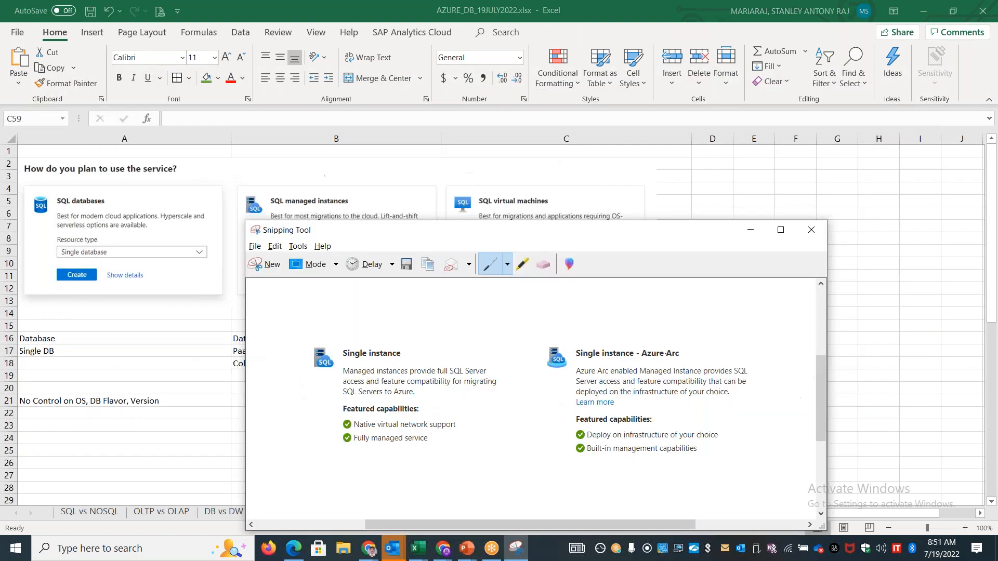
pyautogui.hotkey('alt', 'Tab')
pyautogui.press('Tab')
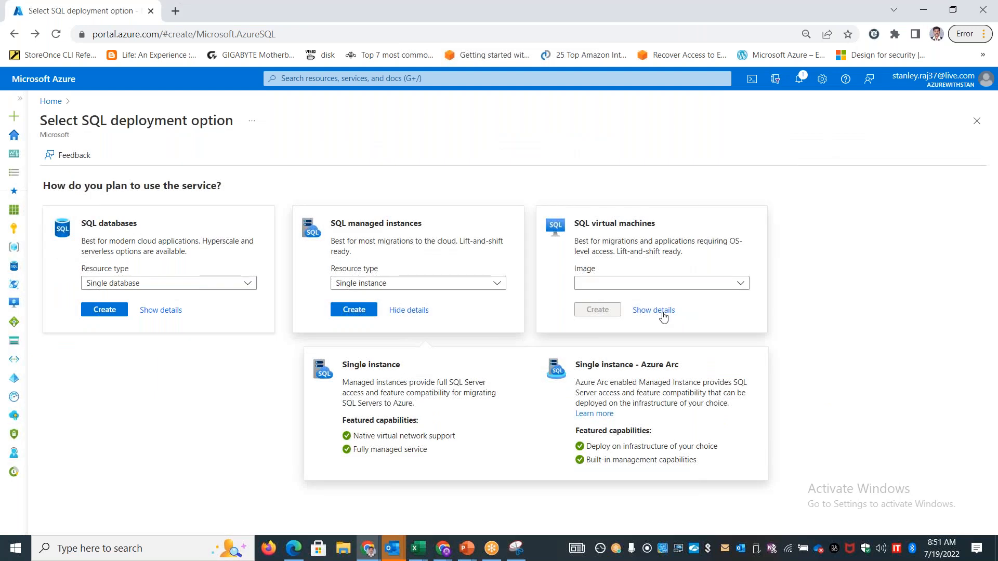
pyautogui.click(663, 312)
# Snip the SQL virtual machine description and its featured capabilities with the Snipping Tool
pyautogui.click(514, 552)
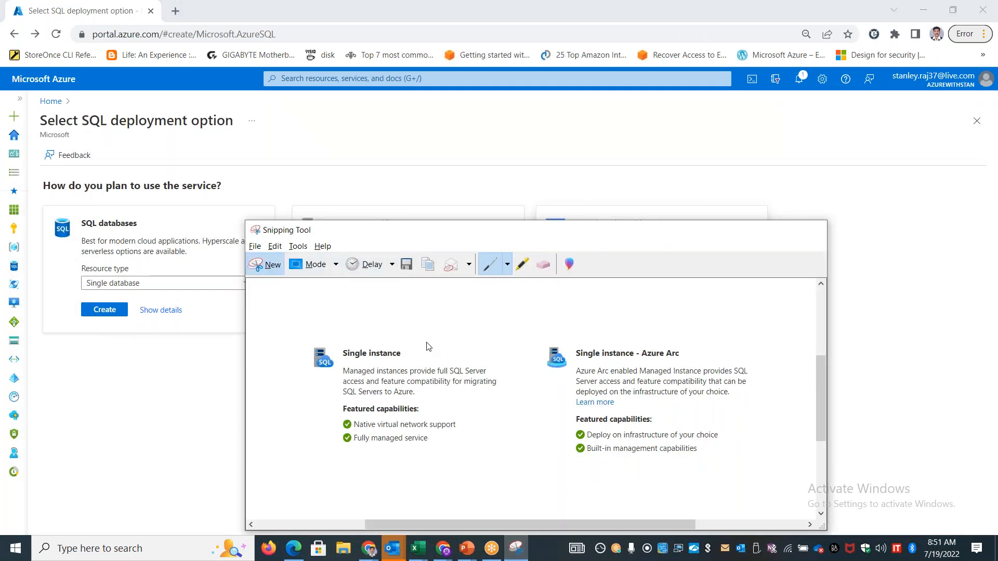
pyautogui.click(266, 264)
pyautogui.moveTo(507, 362); pyautogui.dragTo(376, 334)
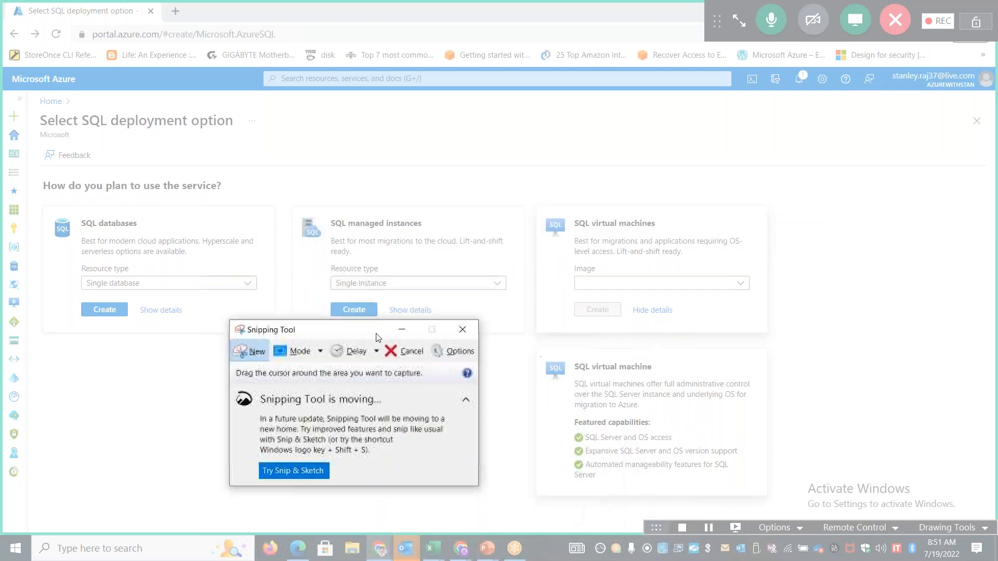
pyautogui.moveTo(542, 355)
pyautogui.mouseDown()
pyautogui.moveTo(737, 477)
pyautogui.moveTo(769, 485)
pyautogui.moveTo(754, 481)
pyautogui.mouseUp()
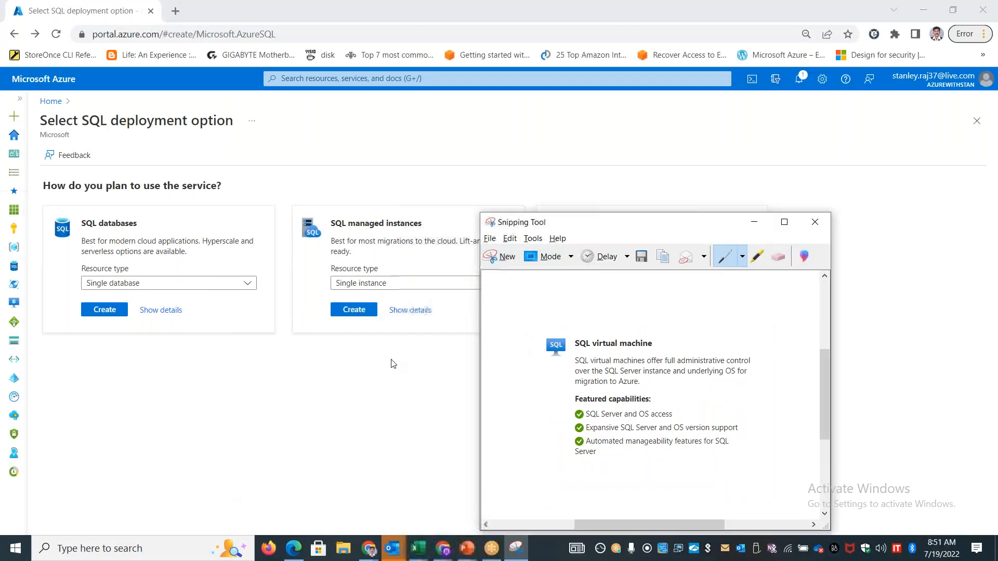
# Switch to the Excel workbook and paste the SQL virtual machine snip in column C below the managed instances picture
pyautogui.hotkey('alt', 'Tab')
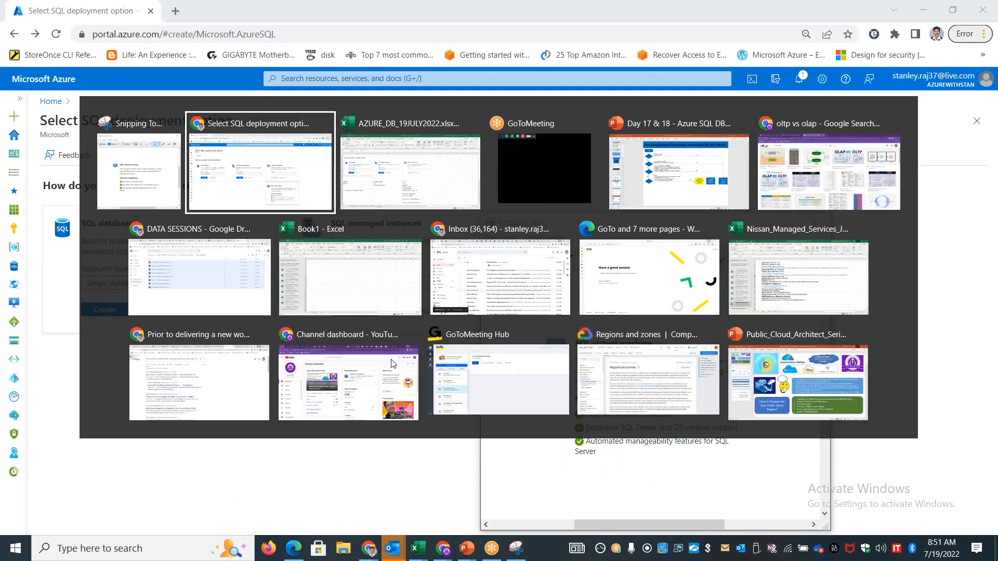
pyautogui.scroll(-5, 665, 328)
pyautogui.scroll(-8, 665, 327)
pyautogui.click(513, 411)
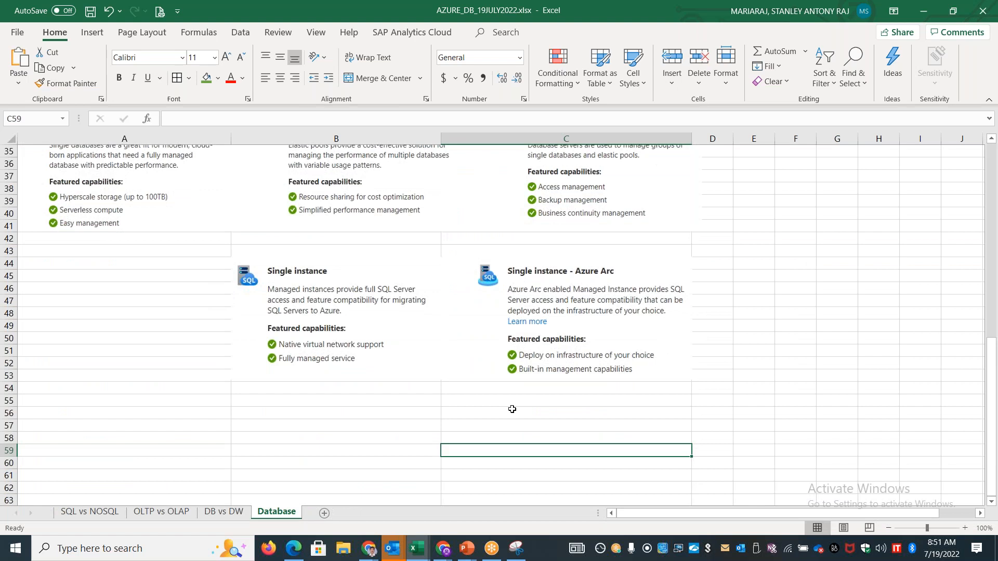
pyautogui.hotkey('ctrl', 'v')
# Duplicate the managed instances picture over columns A and B and crop the copy to the Single instance - Azure Arc part
pyautogui.click(681, 348)
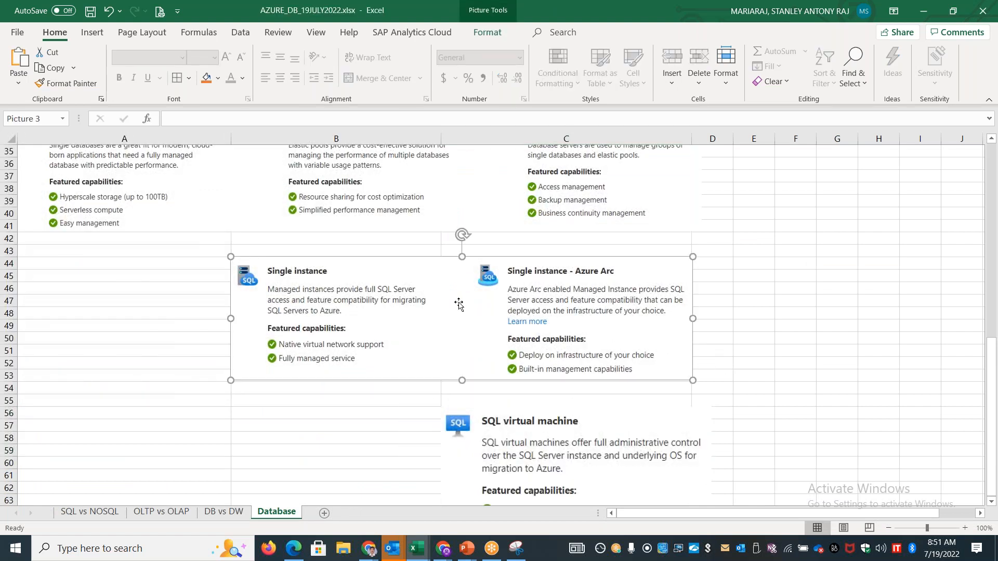
pyautogui.moveTo(531, 311); pyautogui.dragTo(303, 431)
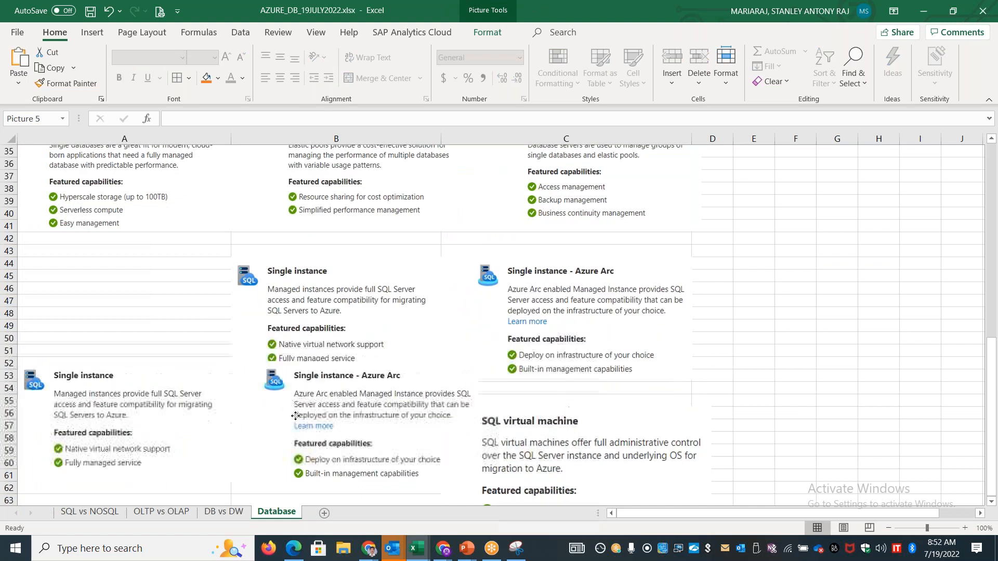
pyautogui.rightClick(302, 424)
pyautogui.click(330, 449)
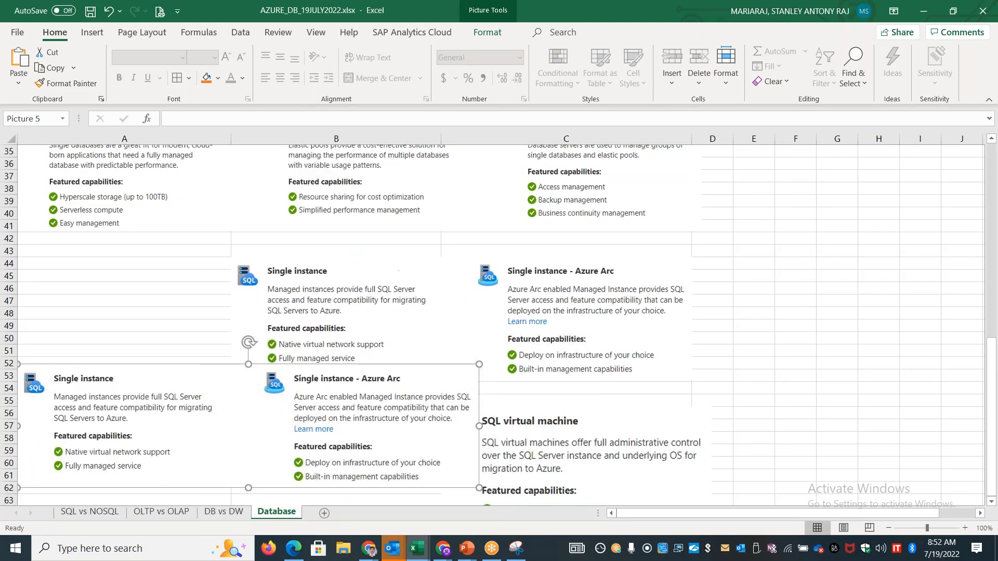
pyautogui.moveTo(25, 426); pyautogui.dragTo(249, 425)
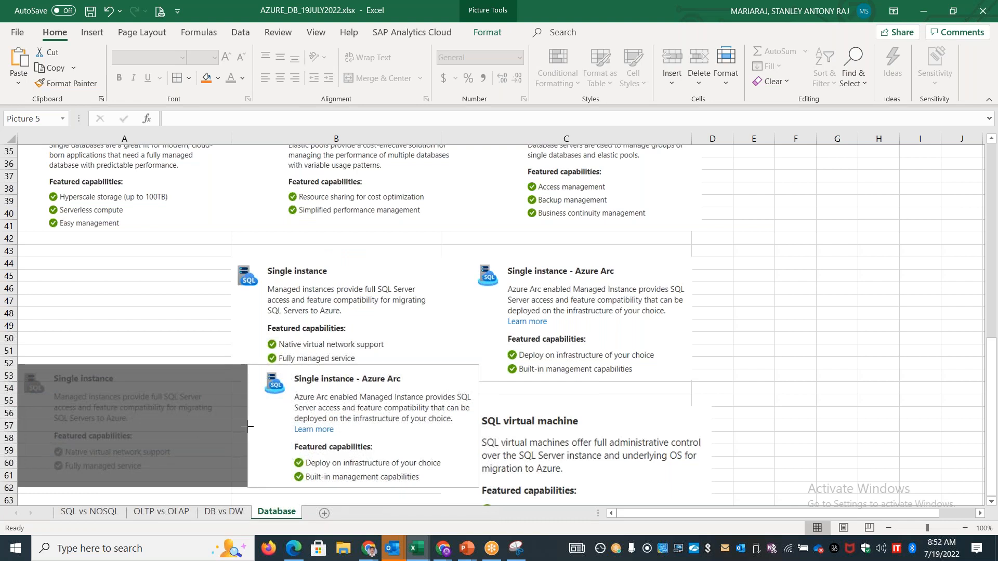
pyautogui.click(880, 377)
# Crop the original managed instances picture to Single instance, and arrange the Azure Arc picture below it and the SQL virtual machine picture beside it
pyautogui.click(550, 325)
pyautogui.rightClick(552, 325)
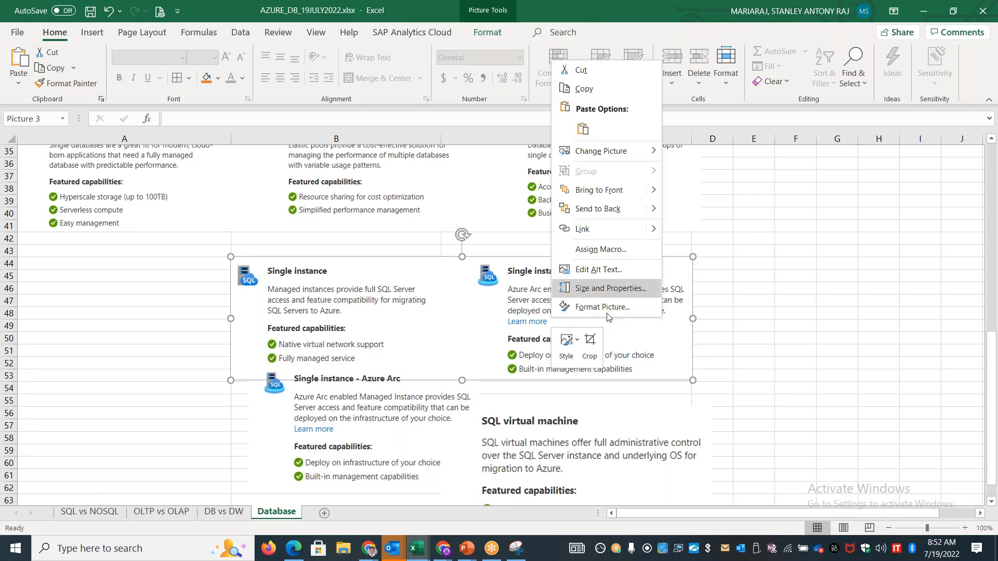
pyautogui.click(590, 349)
pyautogui.moveTo(693, 318); pyautogui.dragTo(436, 320)
pyautogui.click(795, 350)
pyautogui.moveTo(254, 385); pyautogui.dragTo(229, 393)
pyautogui.moveTo(594, 443); pyautogui.dragTo(600, 274)
# Make two copies of the picture showing Single database, Elastic pool and Database server
pyautogui.click(442, 206)
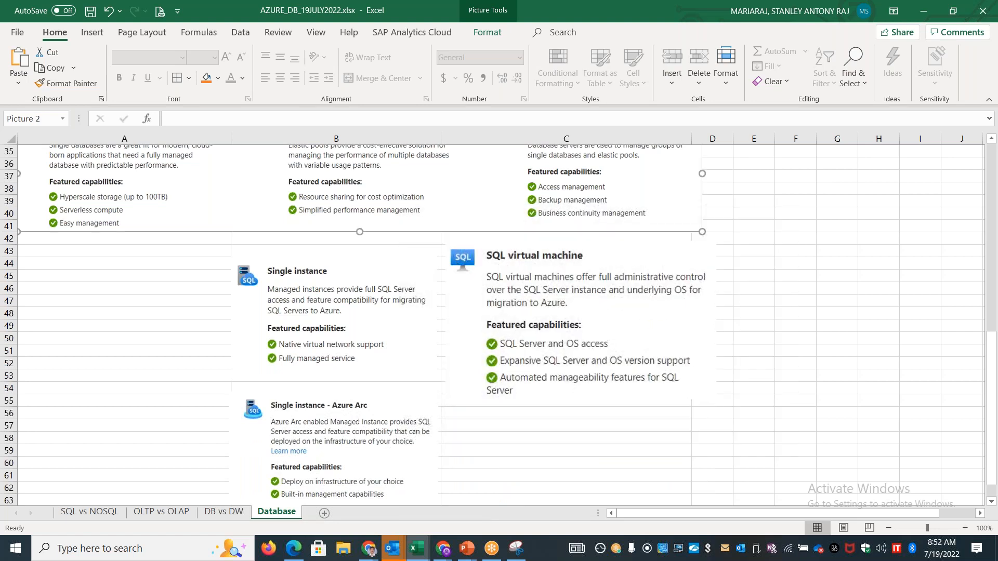
pyautogui.hotkey('ctrl', 'v')
pyautogui.hotkey('ctrl', 'v')
# Crop one copy of the three-option picture to Database server and place it in column A beside the Azure Arc picture
pyautogui.moveTo(415, 201); pyautogui.dragTo(400, 412)
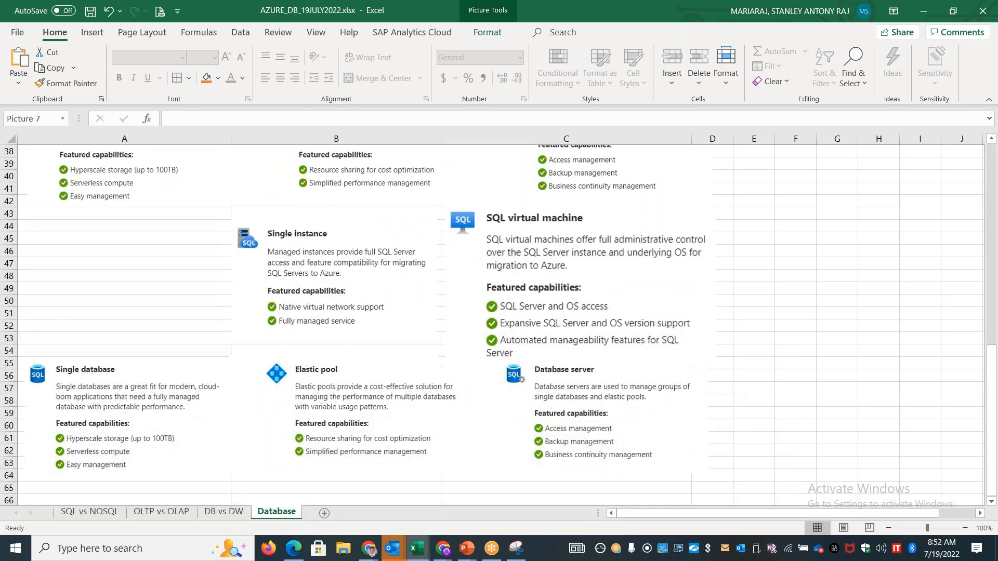
pyautogui.rightClick(397, 436)
pyautogui.click(436, 460)
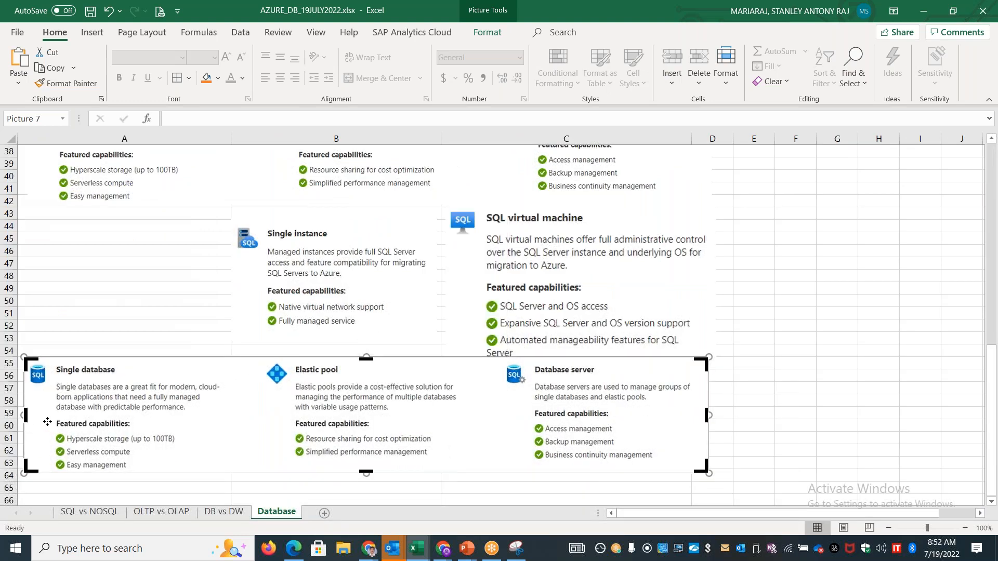
pyautogui.moveTo(26, 414); pyautogui.dragTo(74, 406)
pyautogui.click(879, 376)
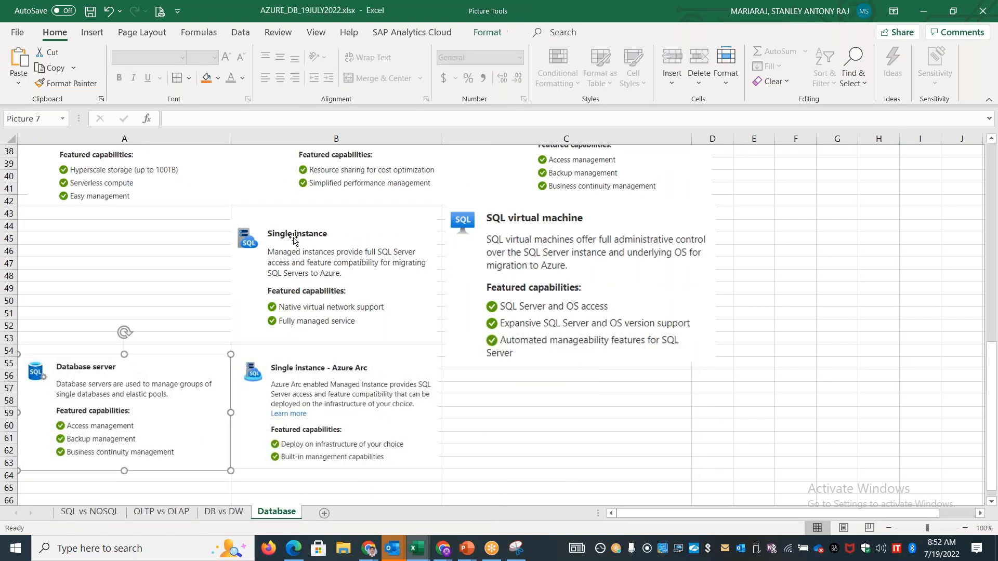
# Crop the other copy to Elastic pool and place it in column A above the Database server picture
pyautogui.moveTo(397, 174); pyautogui.dragTo(401, 336)
pyautogui.rightClick(386, 323)
pyautogui.click(425, 347)
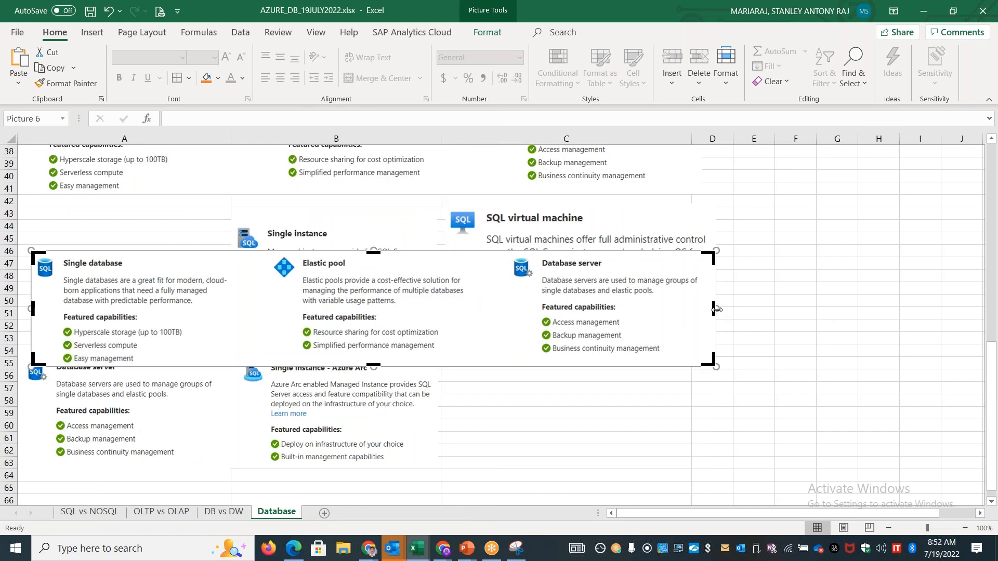
pyautogui.moveTo(716, 309); pyautogui.dragTo(469, 310)
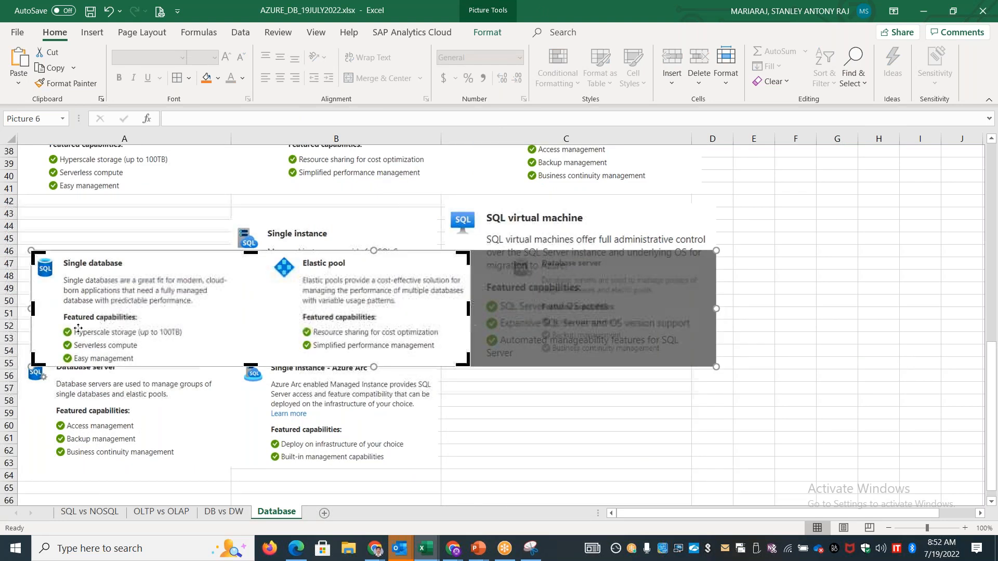
pyautogui.moveTo(52, 310); pyautogui.dragTo(268, 310)
pyautogui.click(862, 325)
pyautogui.moveTo(371, 316); pyautogui.dragTo(123, 294)
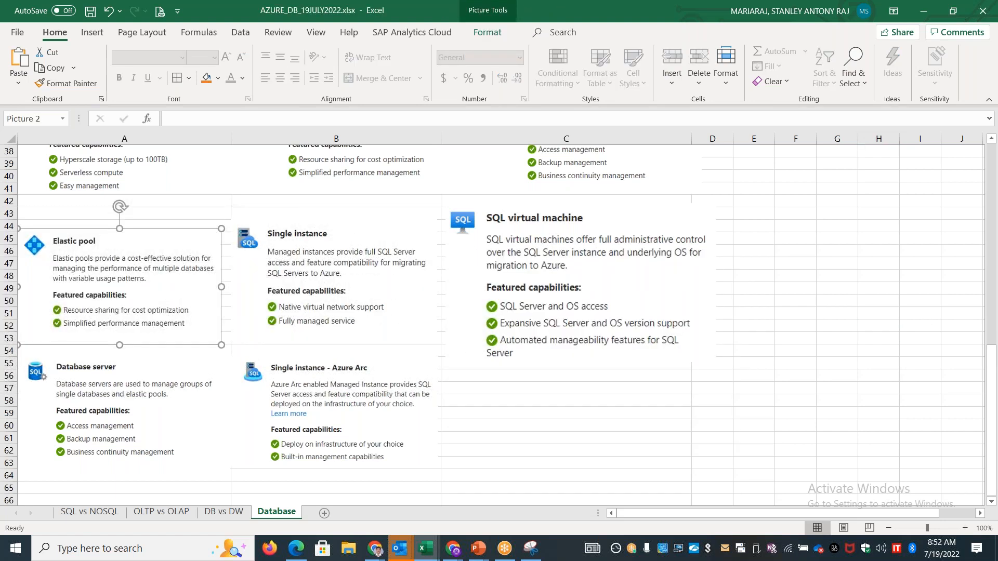
# Crop the original three-option picture to the Single database part
pyautogui.rightClick(349, 179)
pyautogui.press('Escape')
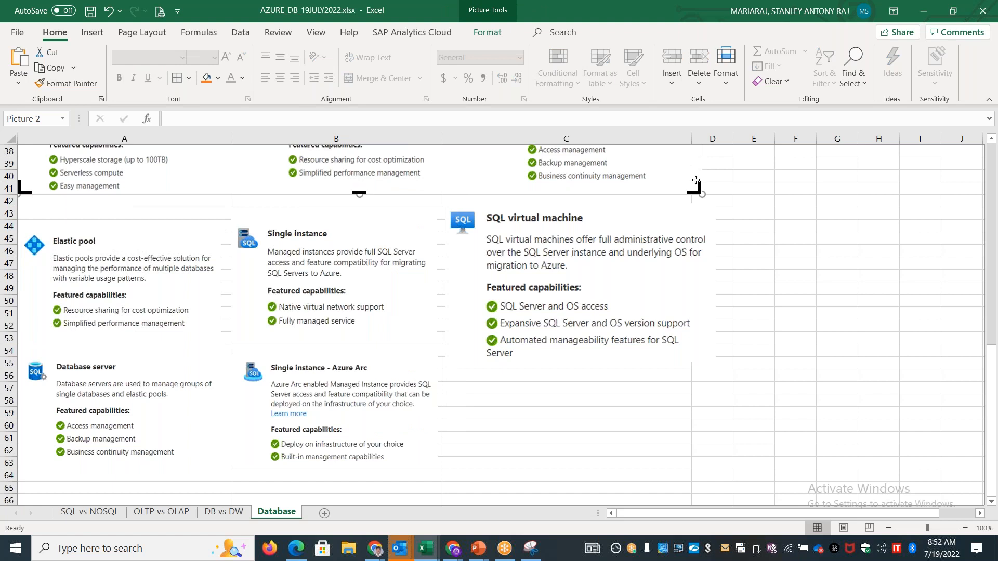
pyautogui.moveTo(640, 192); pyautogui.dragTo(224, 194)
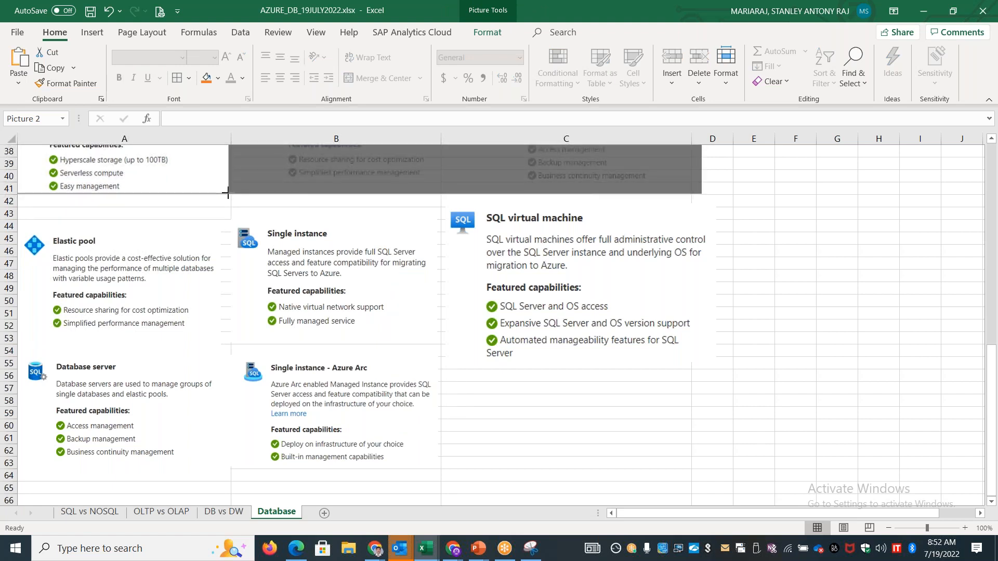
pyautogui.click(837, 313)
# Stack the Single database, Elastic pool and Database server pictures in column A directly below the No Control note
pyautogui.moveTo(988, 365); pyautogui.dragTo(996, 264)
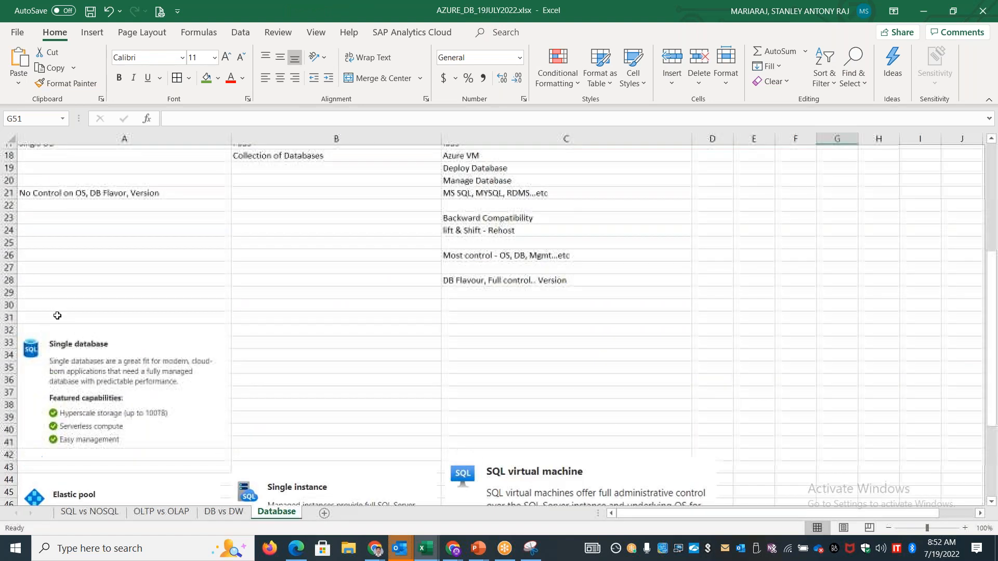
pyautogui.moveTo(130, 395); pyautogui.dragTo(129, 279)
pyautogui.moveTo(84, 449); pyautogui.dragTo(88, 317)
pyautogui.moveTo(996, 328); pyautogui.dragTo(992, 377)
pyautogui.moveTo(120, 490); pyautogui.dragTo(120, 371)
# Move both Single instance pictures up in column B and the SQL virtual machine picture up in column C, shrinking the latter to about the column width
pyautogui.moveTo(312, 380); pyautogui.dragTo(311, 185)
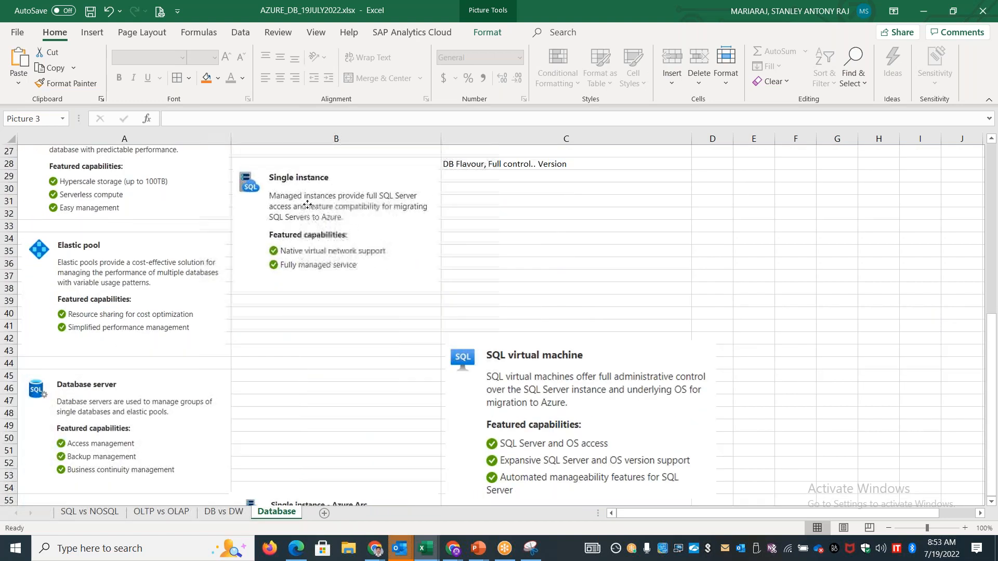
pyautogui.moveTo(347, 503); pyautogui.dragTo(342, 298)
pyautogui.moveTo(541, 374); pyautogui.dragTo(535, 223)
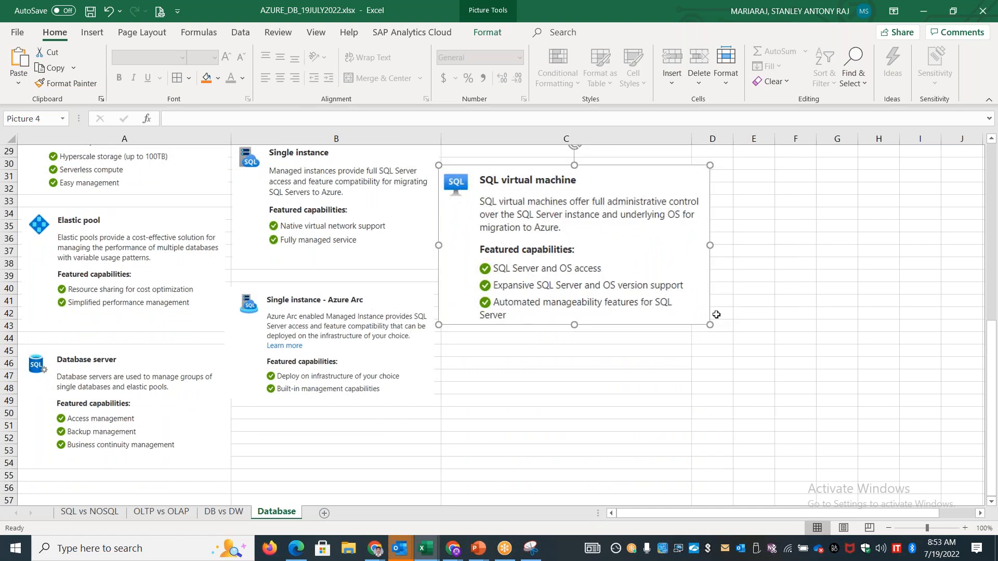
pyautogui.moveTo(684, 314); pyautogui.dragTo(675, 316)
pyautogui.click(765, 374)
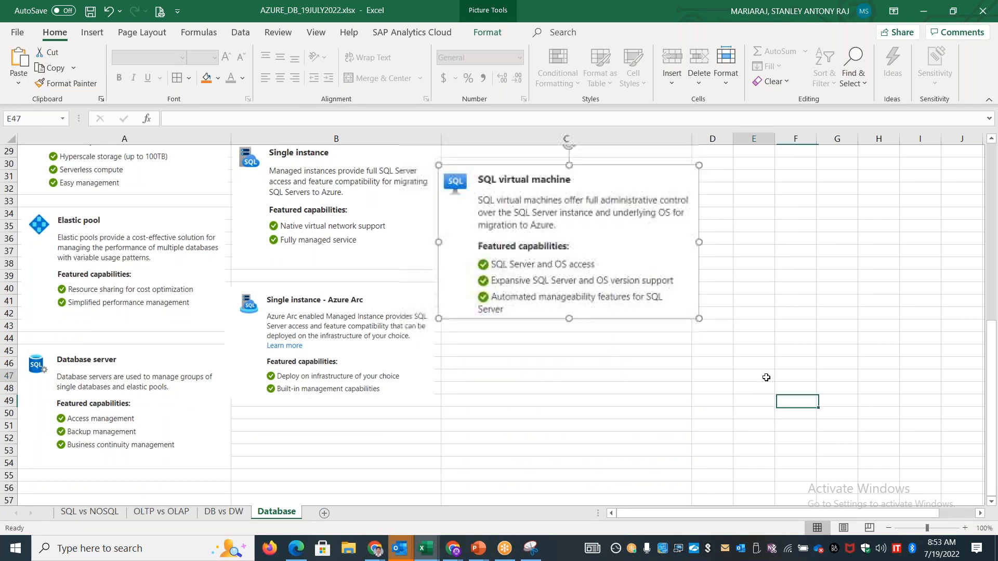
# Review the rearranged description pictures under each column against the deployment option cards and notes
pyautogui.moveTo(992, 354); pyautogui.dragTo(995, 289)
pyautogui.moveTo(996, 227); pyautogui.dragTo(994, 145)
pyautogui.moveTo(995, 291); pyautogui.dragTo(996, 431)
pyautogui.scroll(-6, 266, 385)
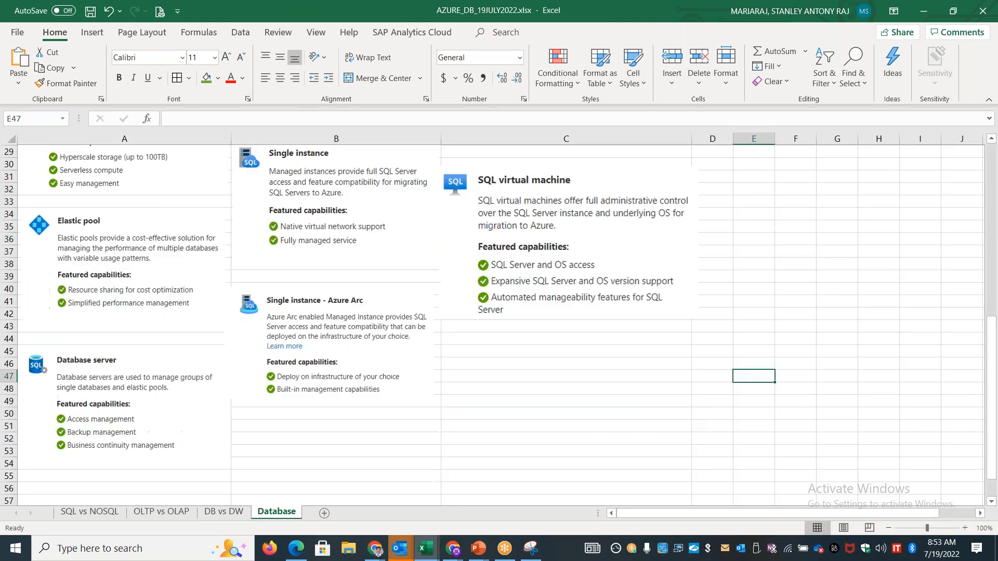
pyautogui.moveTo(992, 364); pyautogui.dragTo(990, 298)
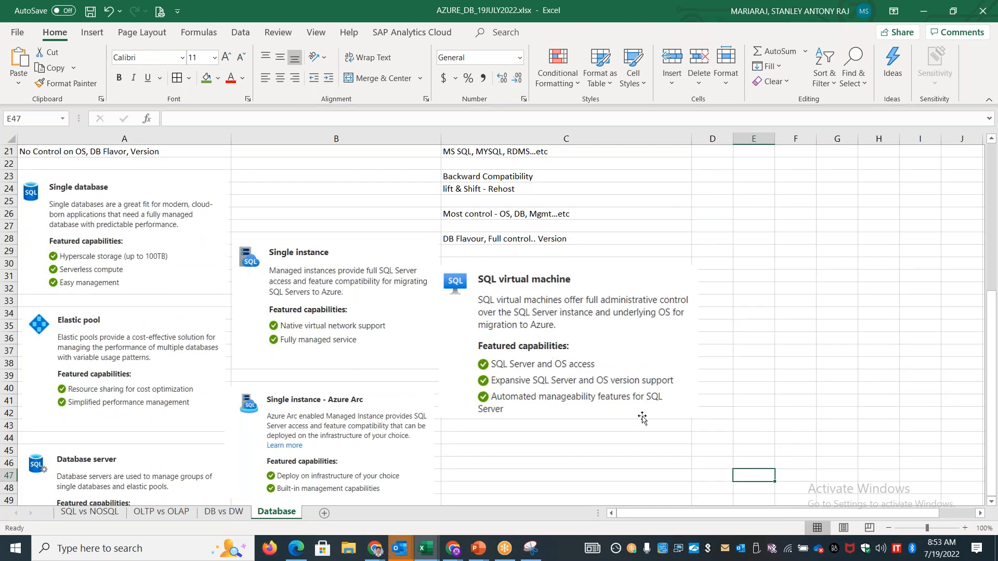
pyautogui.scroll(7, 642, 417)
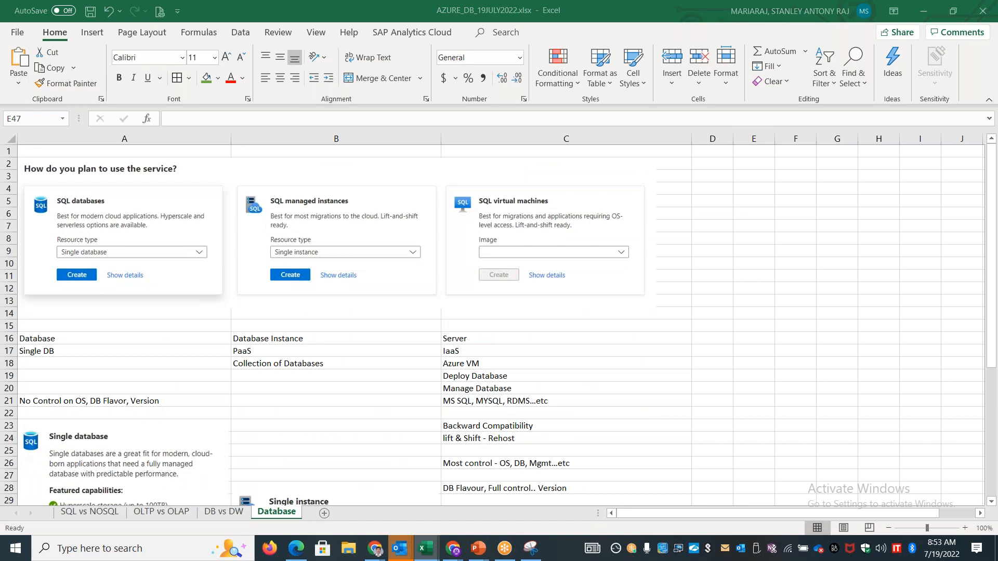
# In the Azure portal, choose the SQL Server 2019 Enterprise on Windows Server 2022 image for SQL virtual machines and start creating it
pyautogui.hotkey('alt', 'Tab')
pyautogui.hotkey('alt', 'Tab')
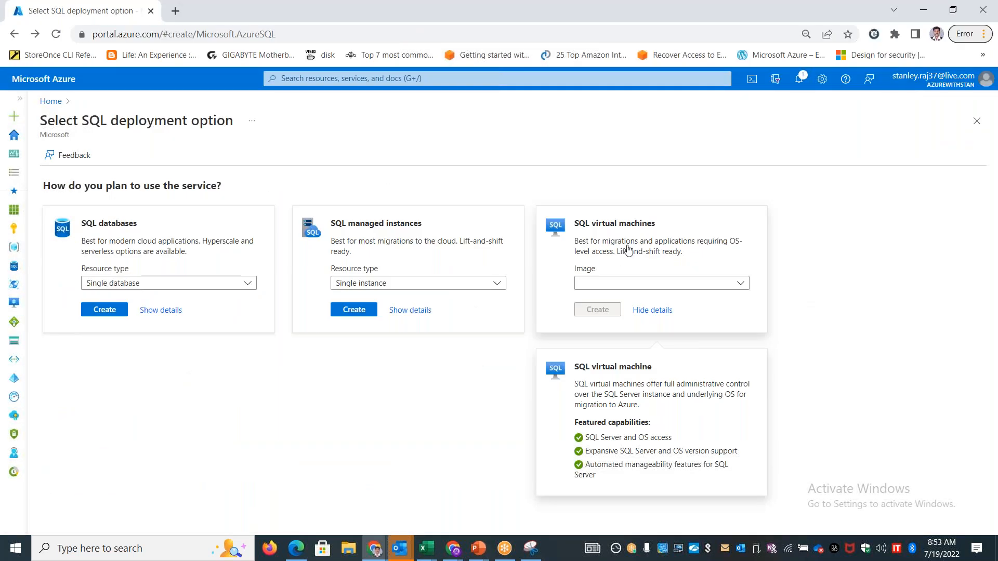
pyautogui.click(701, 287)
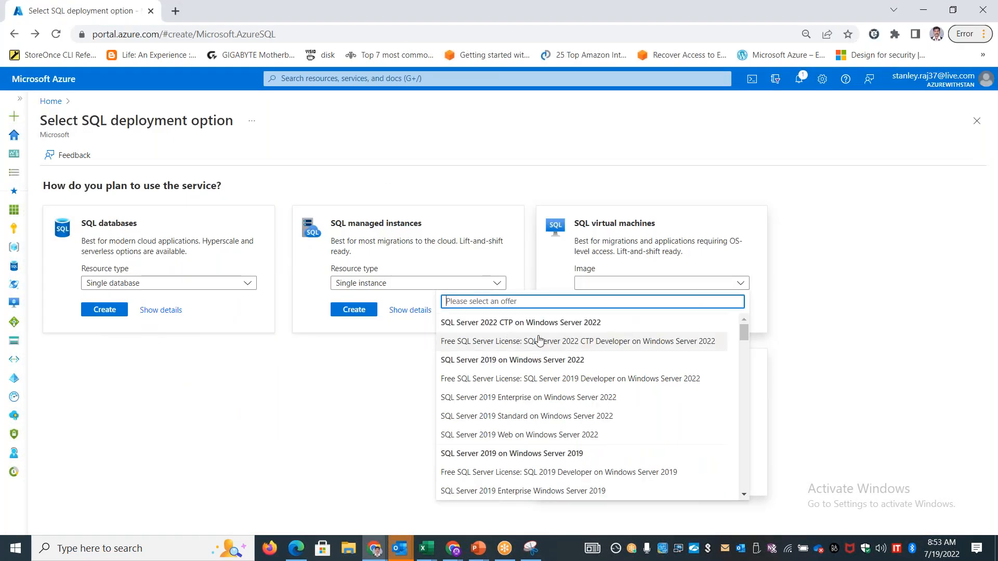
pyautogui.click(539, 400)
pyautogui.press('Tab')
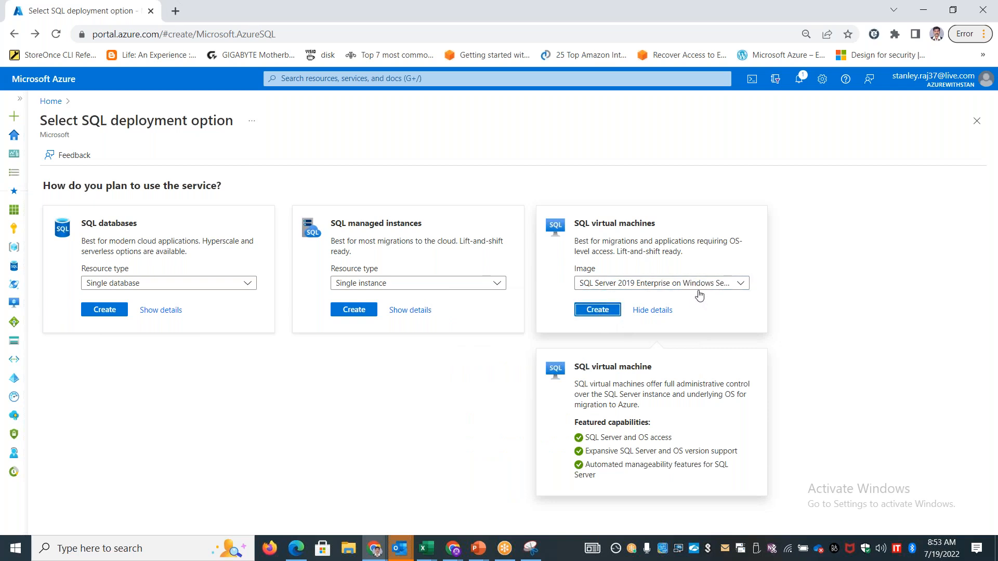
pyautogui.press('Return')
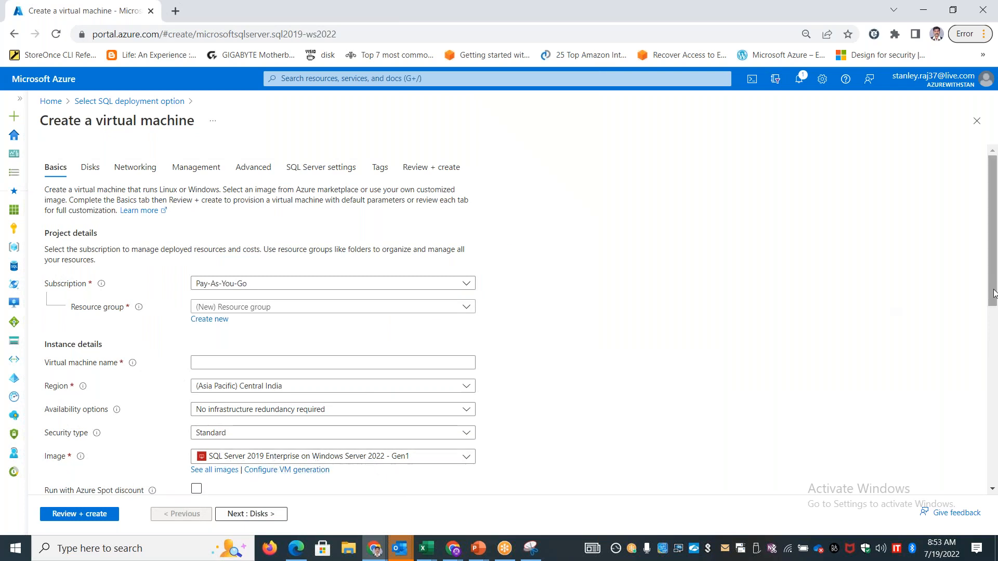
# Set the virtual machine's subscription to Visual Studio Enterprise Subscription
pyautogui.scroll(-2, 369, 464)
pyautogui.click(432, 185)
pyautogui.click(297, 238)
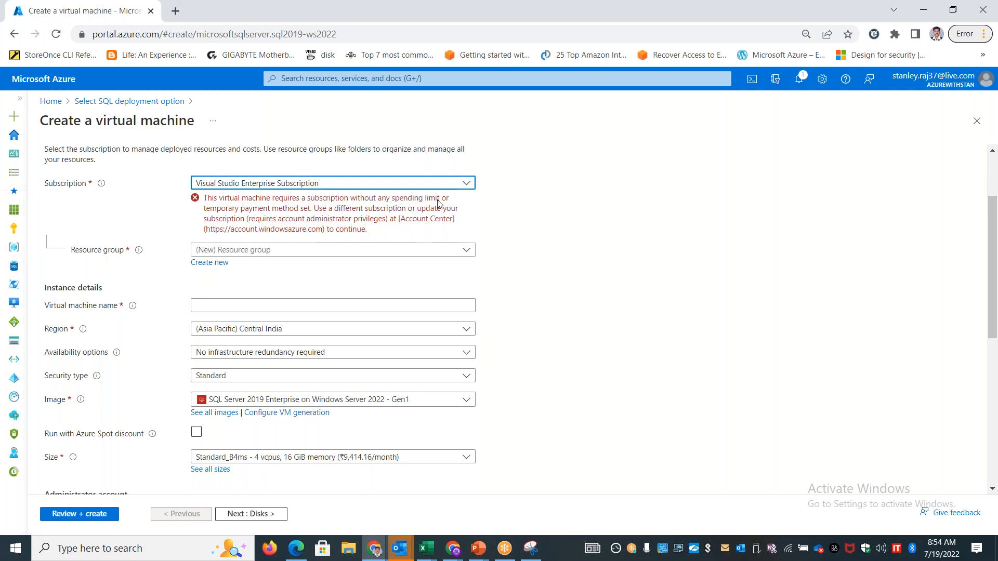
# Set the virtual machine's region to (US) East US and reselect Visual Studio Enterprise Subscription as its subscription
pyautogui.click(382, 401)
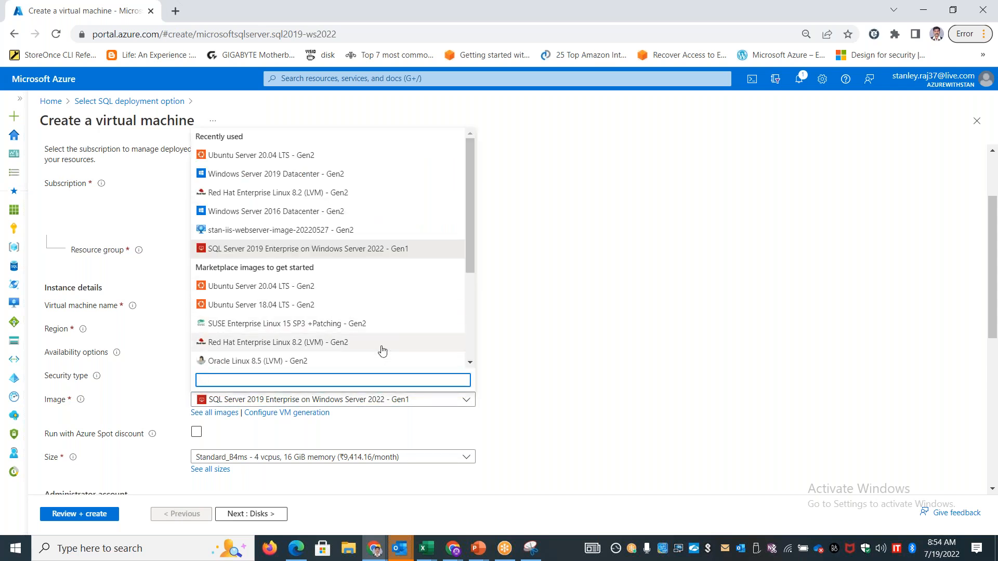
pyautogui.click(568, 400)
pyautogui.click(317, 336)
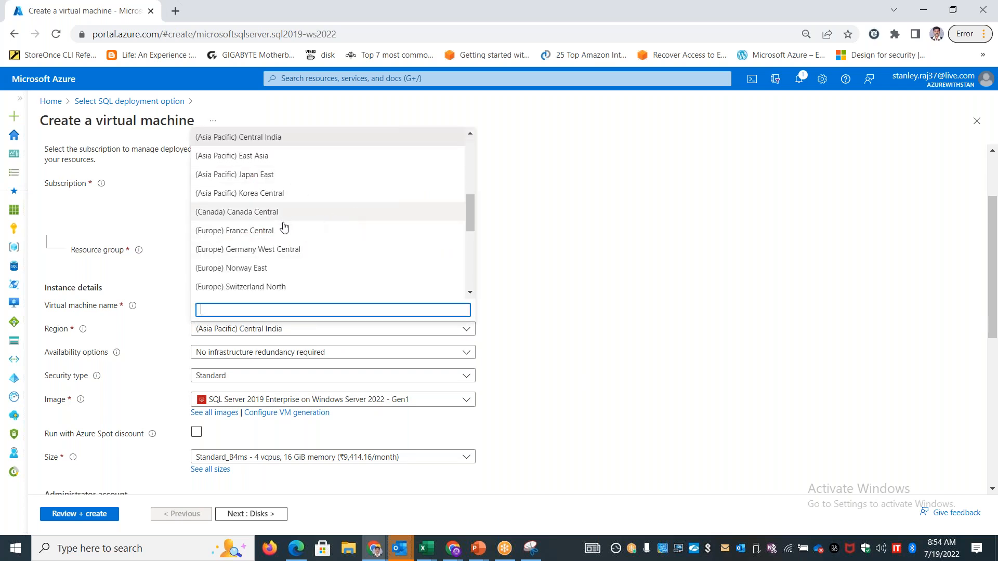
pyautogui.scroll(10, 283, 227)
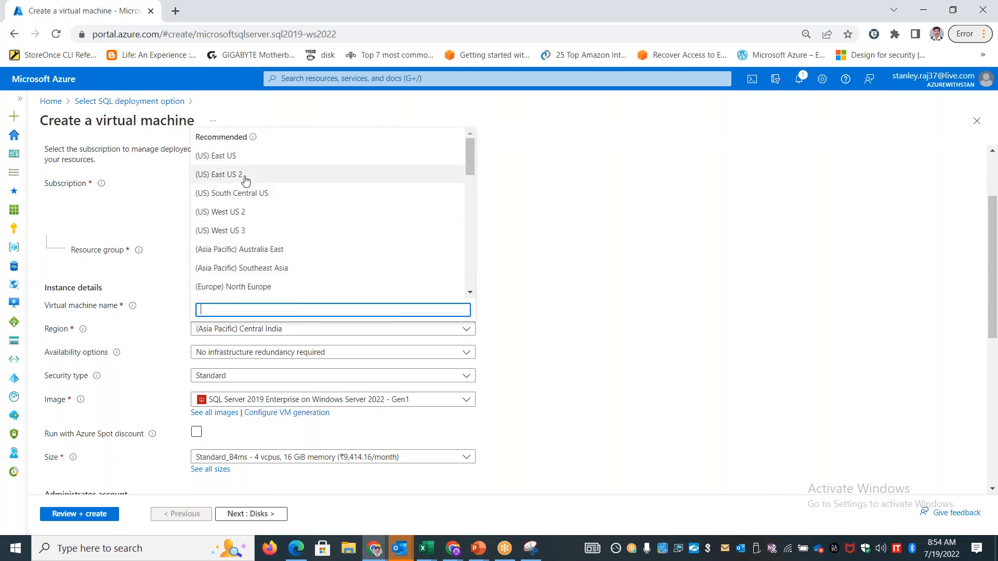
pyautogui.click(240, 157)
pyautogui.click(333, 183)
pyautogui.click(335, 228)
pyautogui.click(338, 188)
pyautogui.click(308, 241)
# Search the marketplace images for SQL Server and choose SQL Server 2019 Enterprise on Windows Server 2019 - x64 Gen 1
pyautogui.click(306, 402)
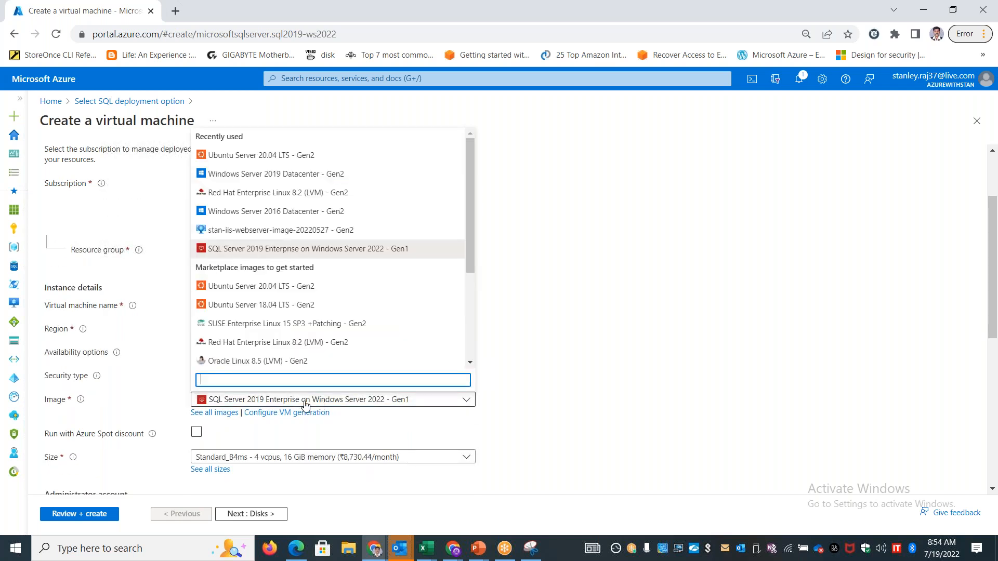
pyautogui.click(218, 414)
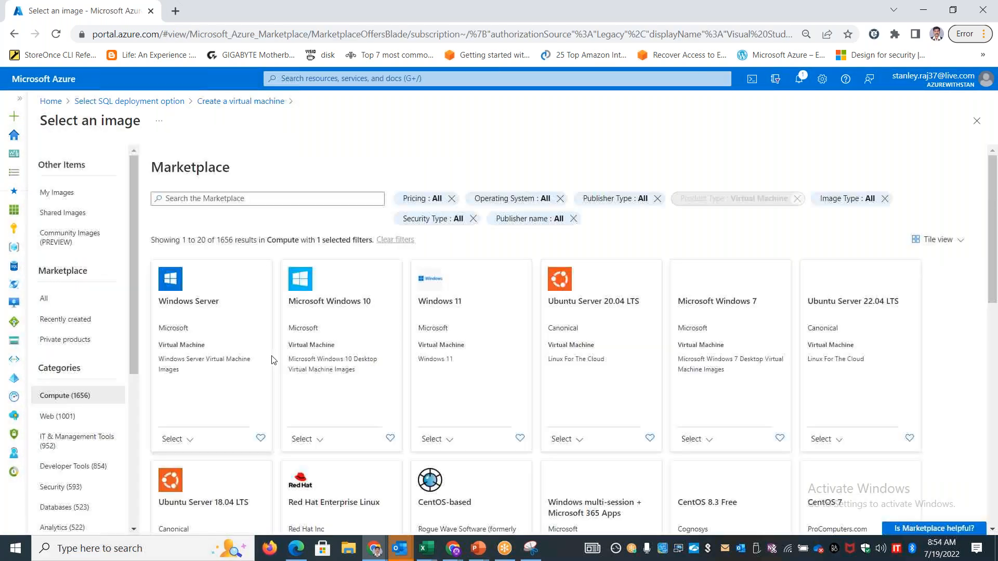
pyautogui.click(246, 201)
pyautogui.write('SQL')
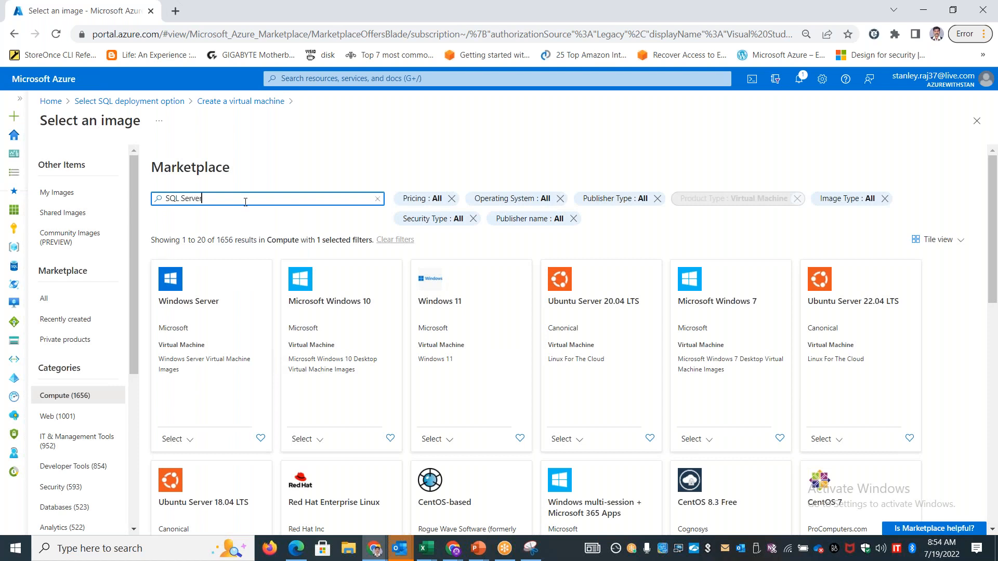
pyautogui.write(' Server')
pyautogui.press('Return')
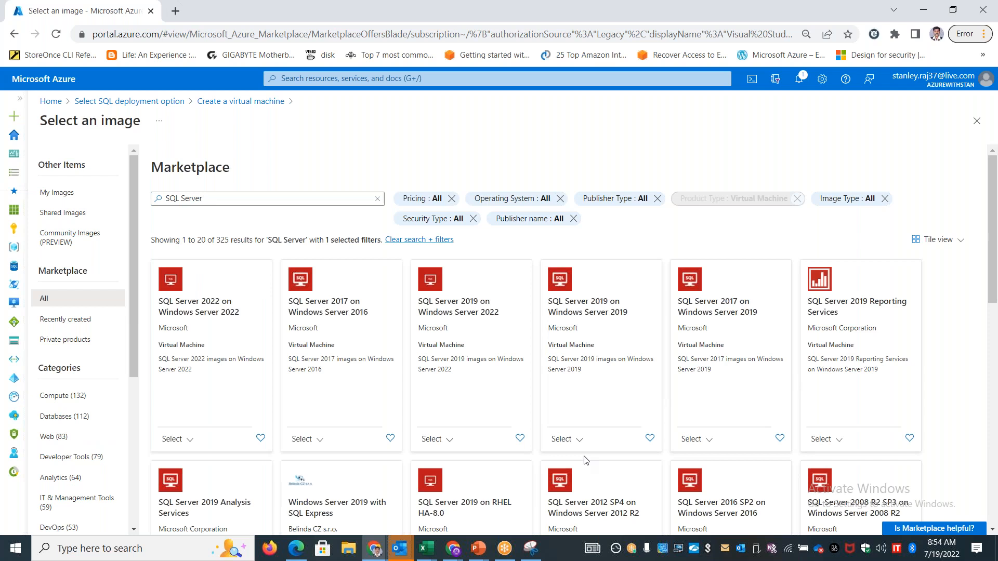
pyautogui.click(577, 440)
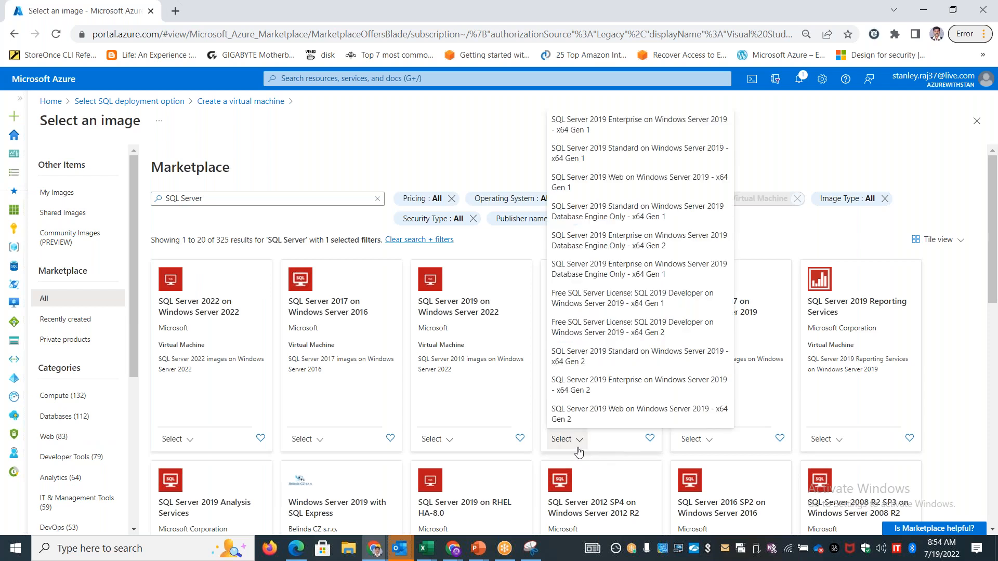
pyautogui.click(652, 125)
# Assign the virtual machine to the existing resource group StanRG01
pyautogui.scroll(-4, 606, 374)
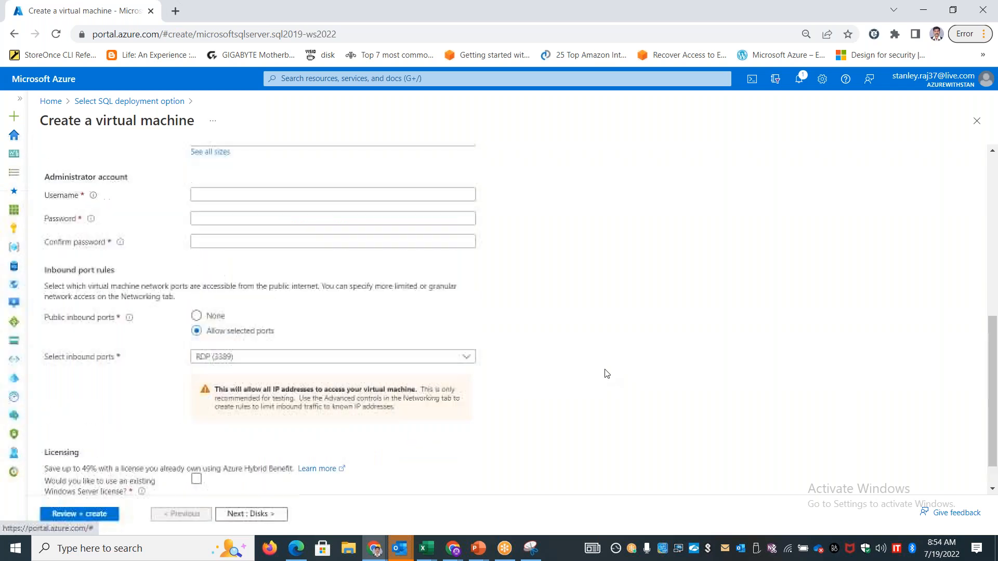
pyautogui.scroll(7, 606, 374)
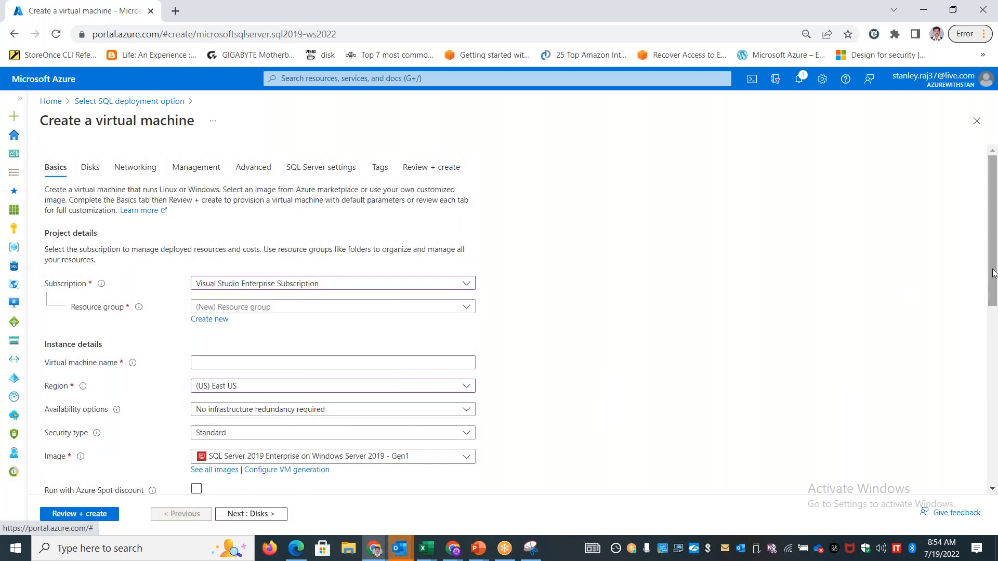
pyautogui.scroll(-2, 336, 219)
pyautogui.click(336, 219)
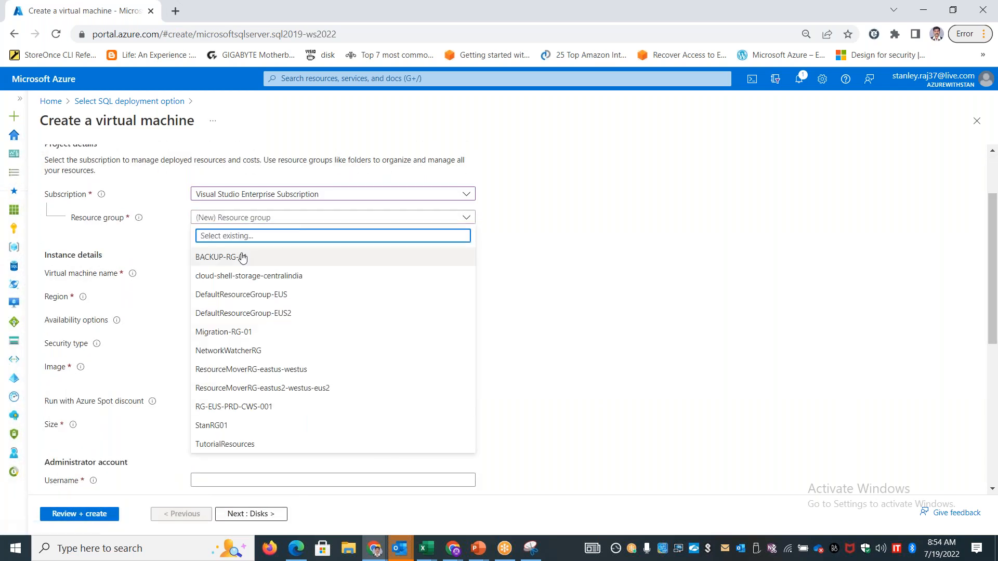
pyautogui.click(232, 426)
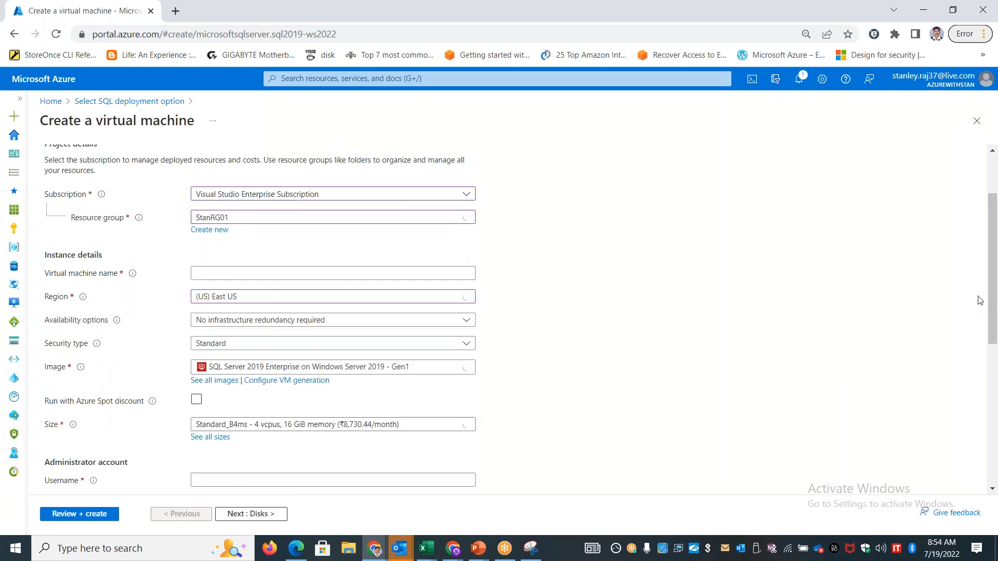
# Name the virtual machine sqlsrvIaasVM1
pyautogui.moveTo(993, 296); pyautogui.dragTo(994, 323)
pyautogui.click(288, 211)
pyautogui.write('sql')
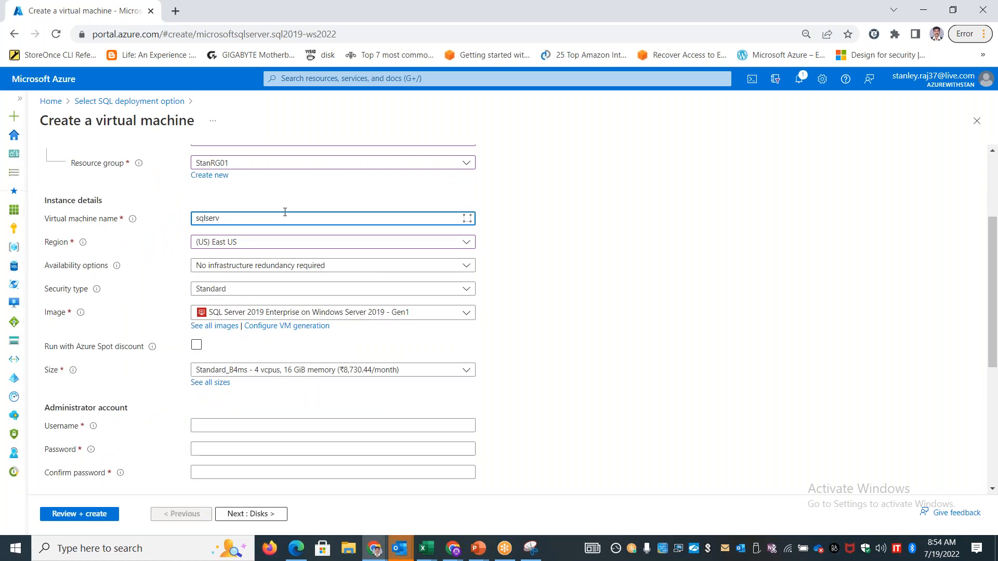
pyautogui.write('srvlaasVM1')
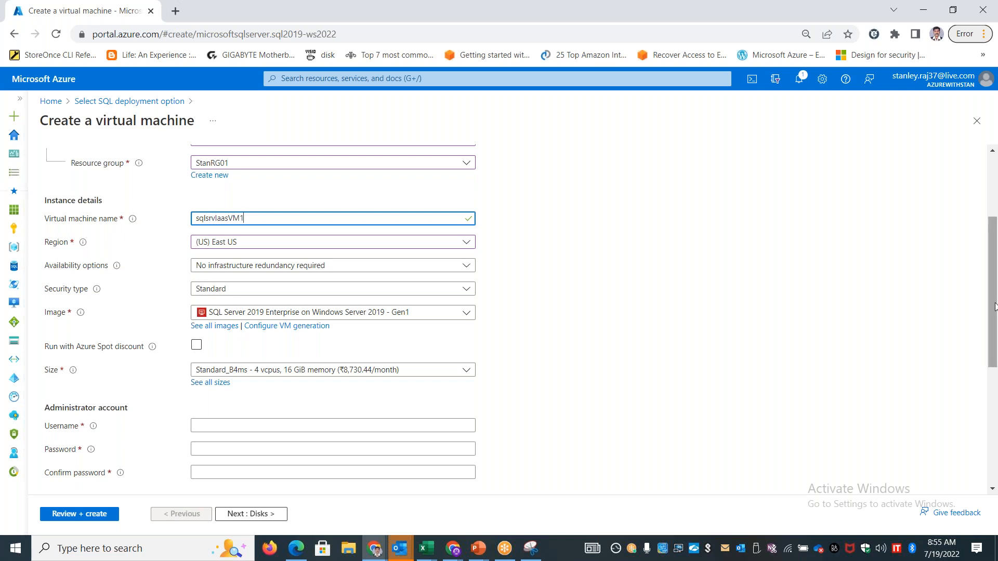
# Set the virtual machine's size to Standard_E4as_v5 with 4 vcpus and 32 GiB memory
pyautogui.moveTo(995, 307); pyautogui.dragTo(996, 360)
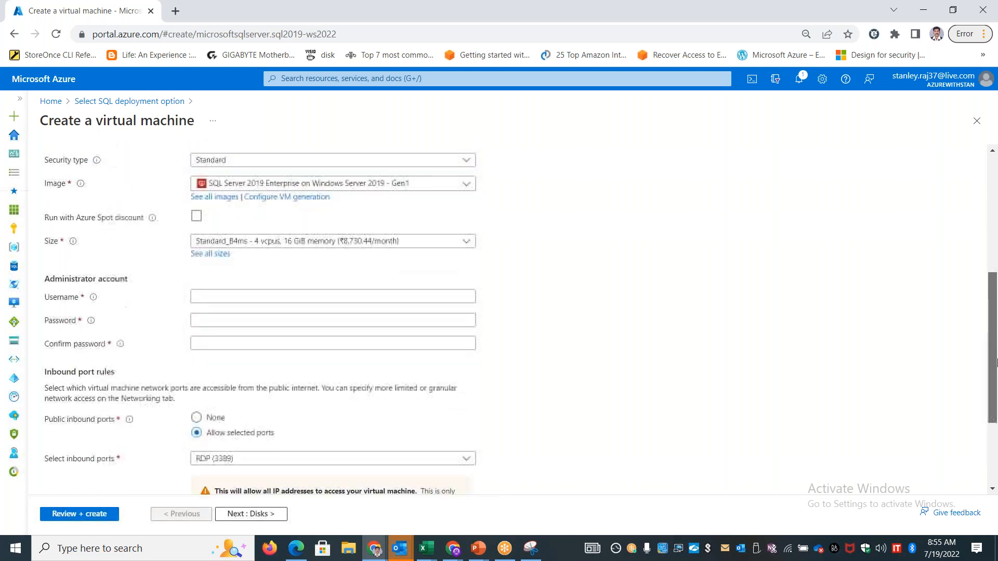
pyautogui.click(330, 241)
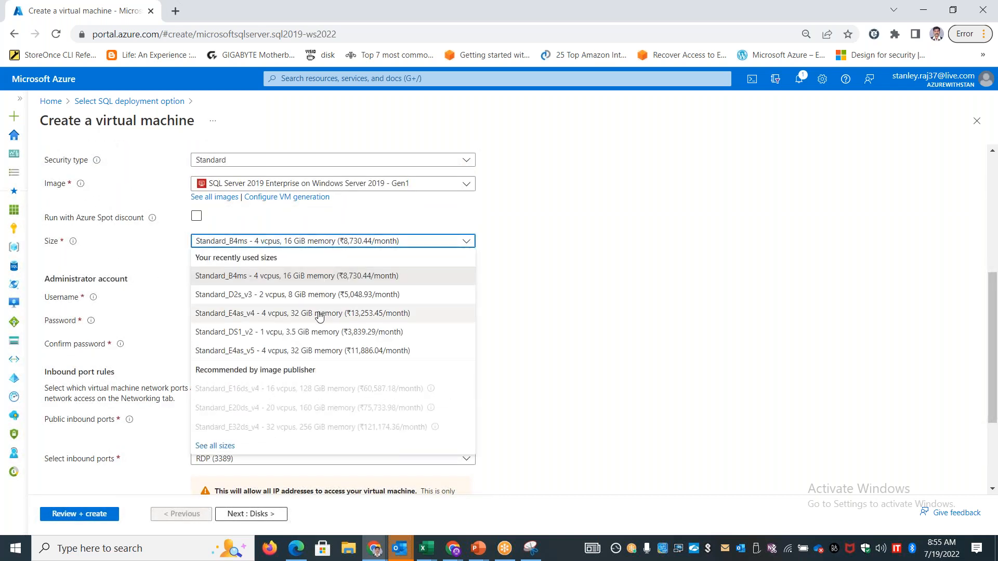
pyautogui.click(316, 351)
# Fill in the administrator account's username, then enter and confirm its password
pyautogui.click(260, 295)
pyautogui.write('stan')
pyautogui.press('Tab')
pyautogui.write('••••••••••••')
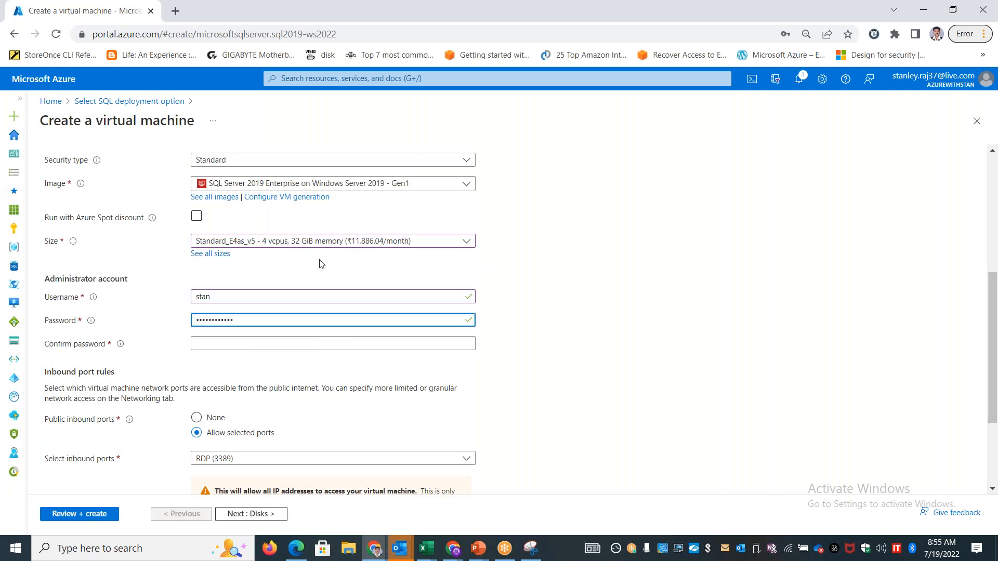
pyautogui.click(255, 343)
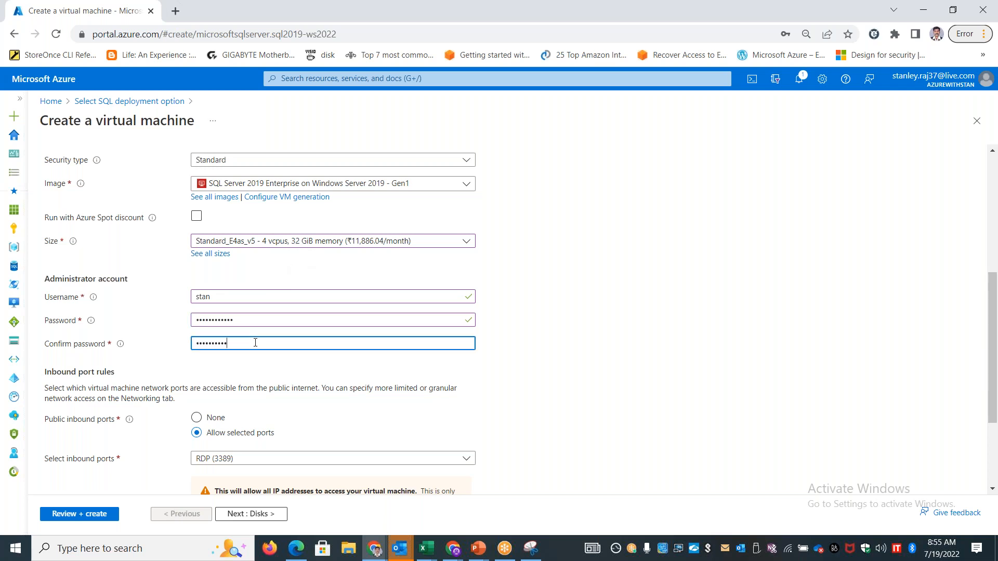
pyautogui.click(702, 320)
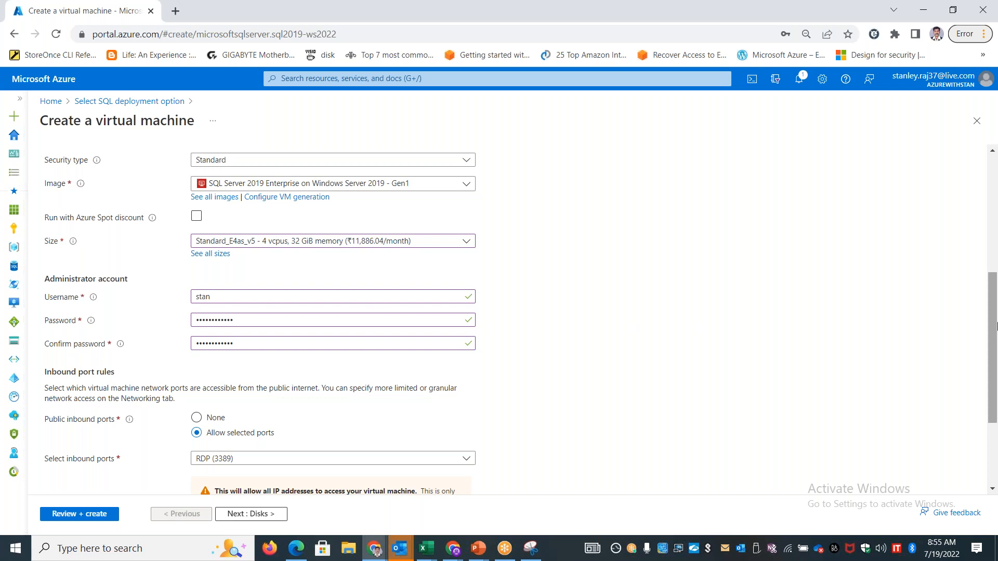
# In the SQL Server settings, set SQL connectivity to Public (Internet) and enable SQL Authentication
pyautogui.moveTo(994, 327); pyautogui.dragTo(994, 391)
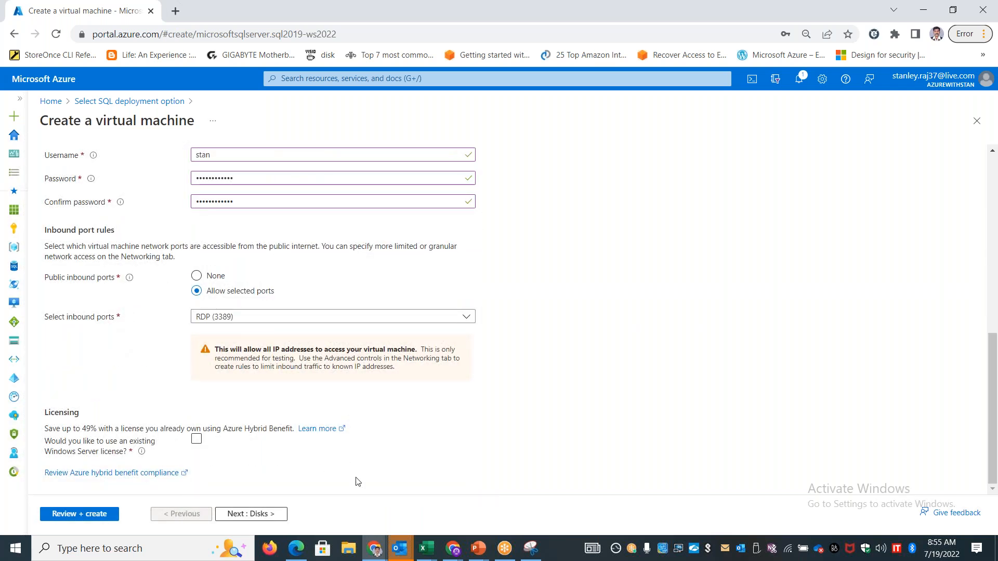
pyautogui.scroll(10, 508, 394)
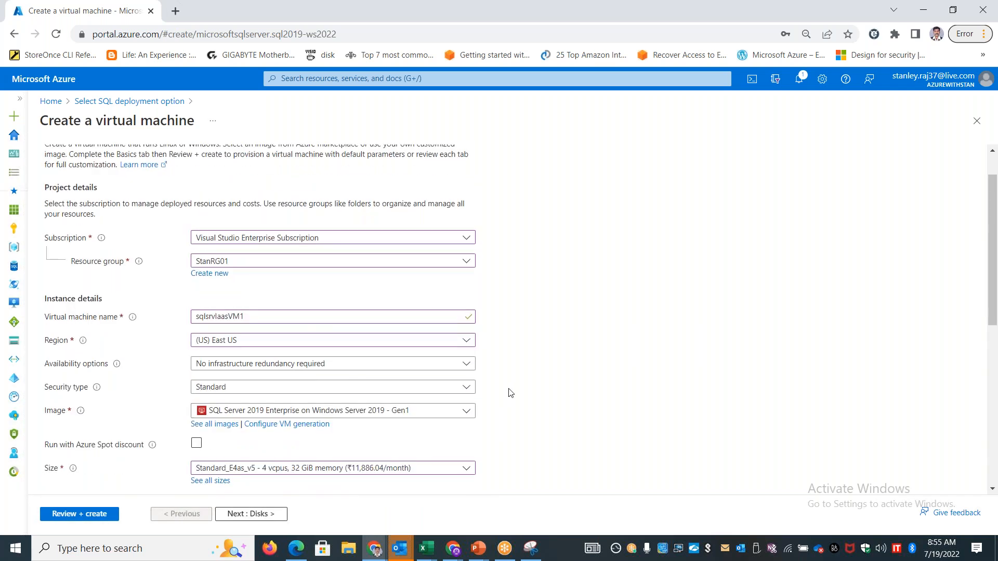
pyautogui.click(321, 169)
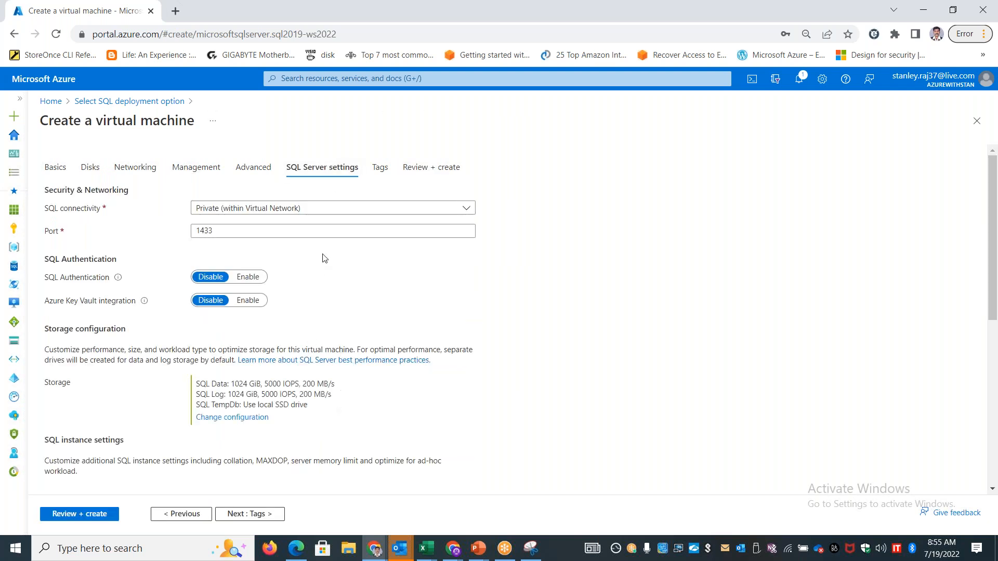
pyautogui.click(332, 209)
pyautogui.click(268, 260)
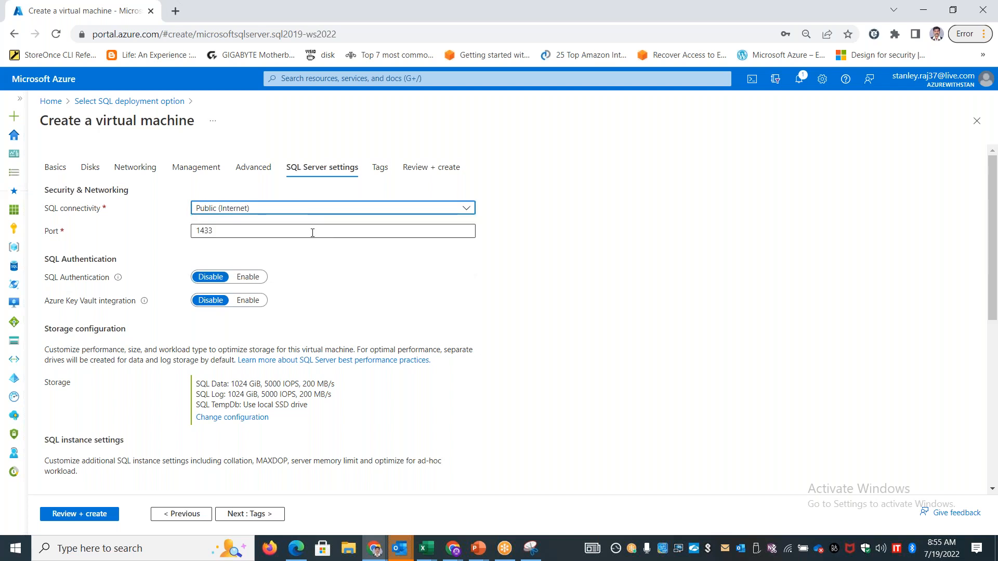
pyautogui.click(312, 210)
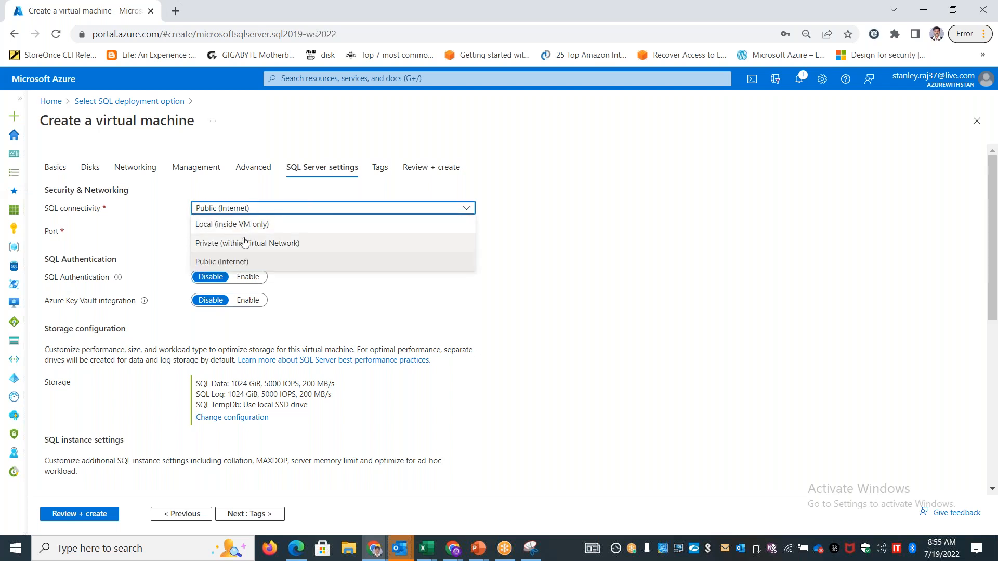
pyautogui.click(680, 309)
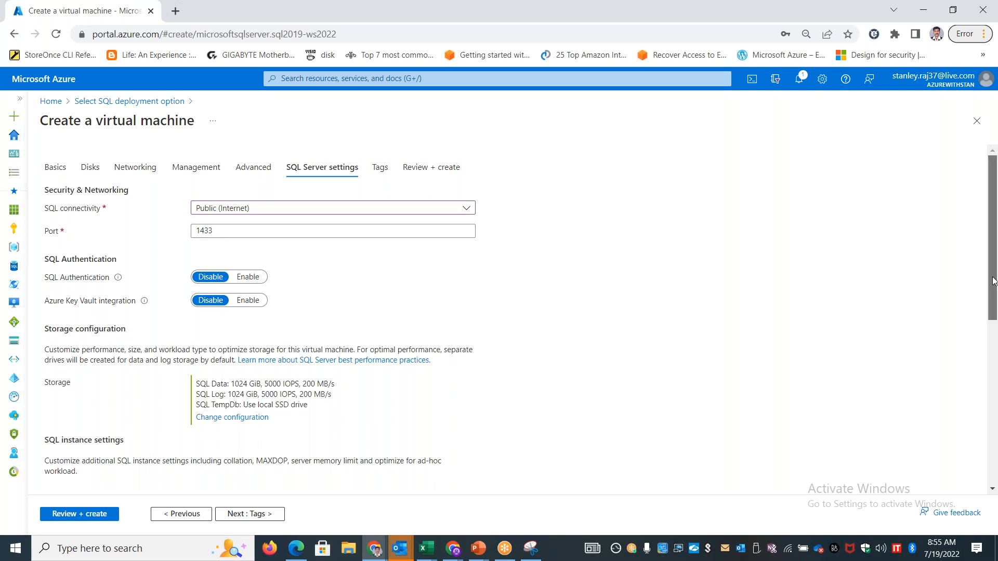
pyautogui.scroll(-1, 401, 236)
pyautogui.click(240, 211)
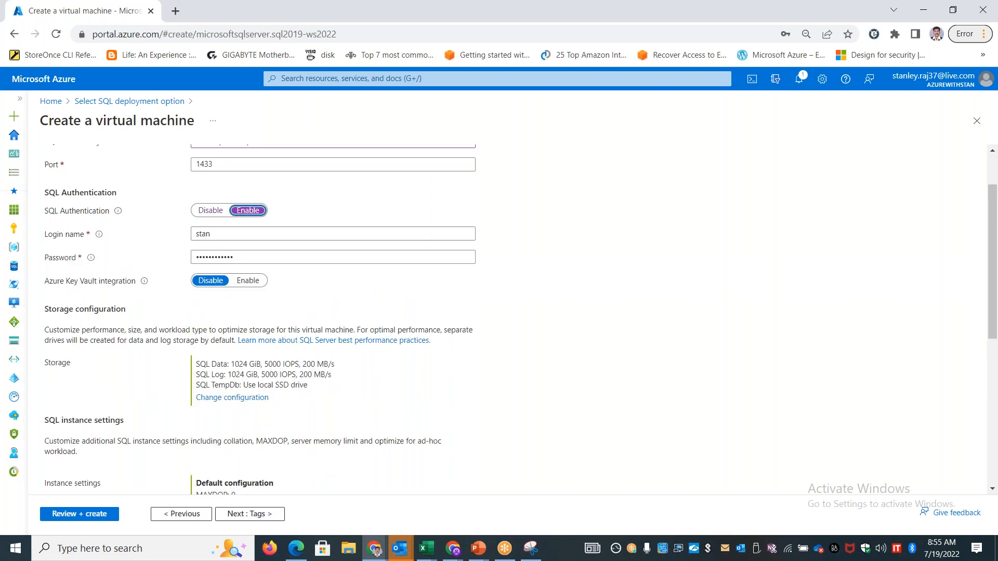
# Open the SQL storage configuration for editing and examine the data, log and TempDb drive settings
pyautogui.moveTo(992, 316); pyautogui.dragTo(991, 382)
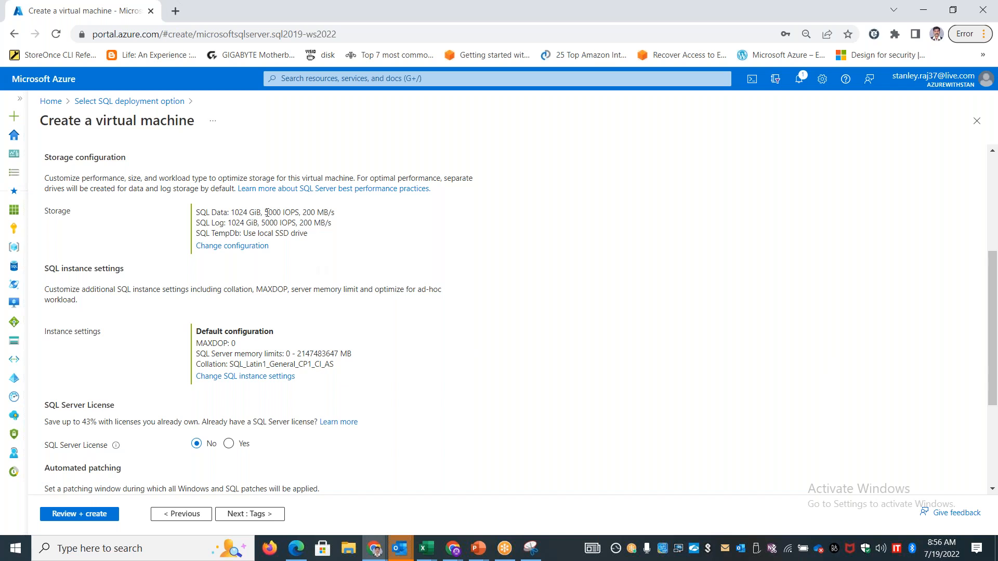
pyautogui.moveTo(237, 212)
pyautogui.mouseDown()
pyautogui.moveTo(255, 212)
pyautogui.moveTo(228, 222)
pyautogui.moveTo(244, 223)
pyautogui.mouseUp()
pyautogui.click(250, 246)
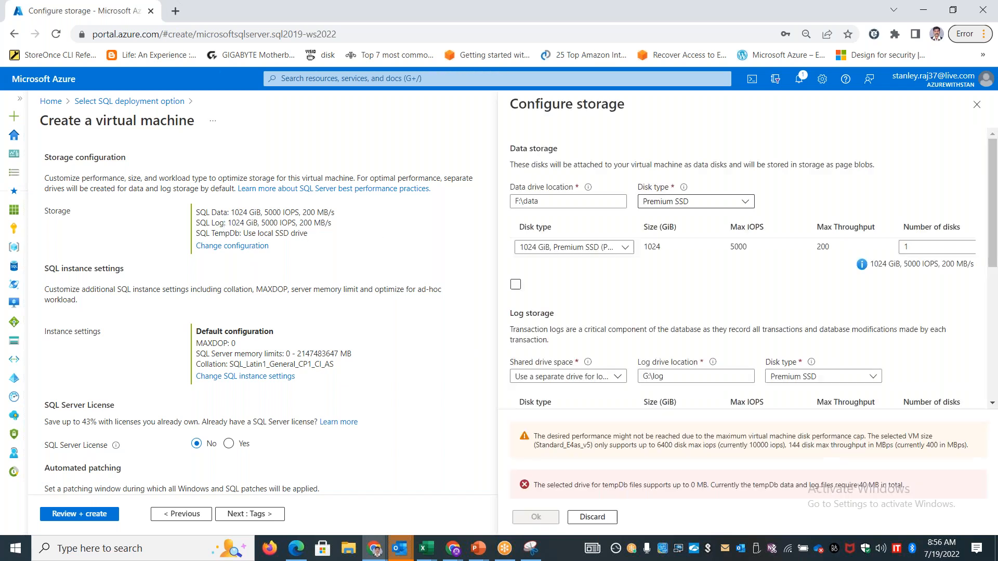
pyautogui.moveTo(215, 233); pyautogui.dragTo(241, 234)
pyautogui.moveTo(314, 238); pyautogui.dragTo(242, 235)
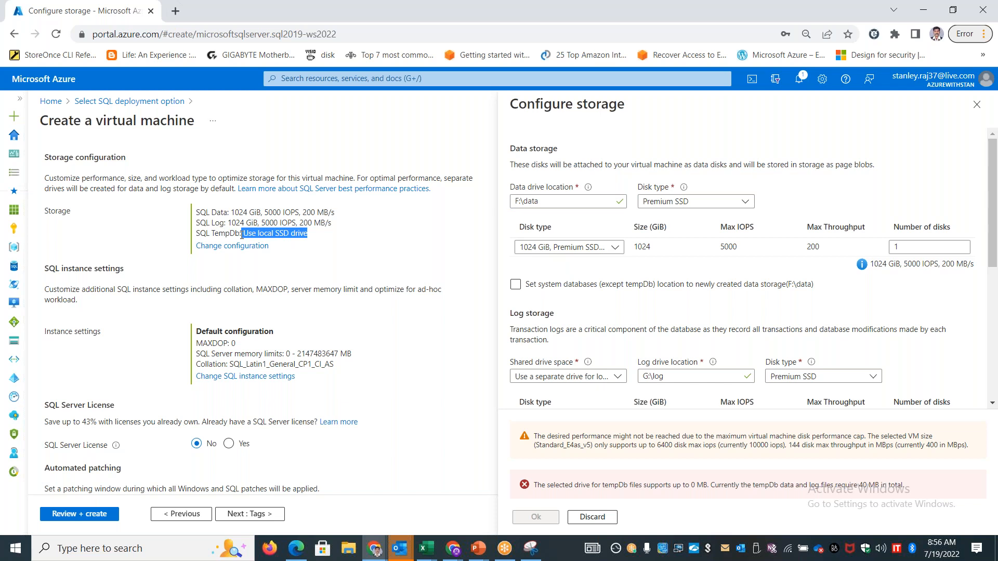
pyautogui.doubleClick(220, 234)
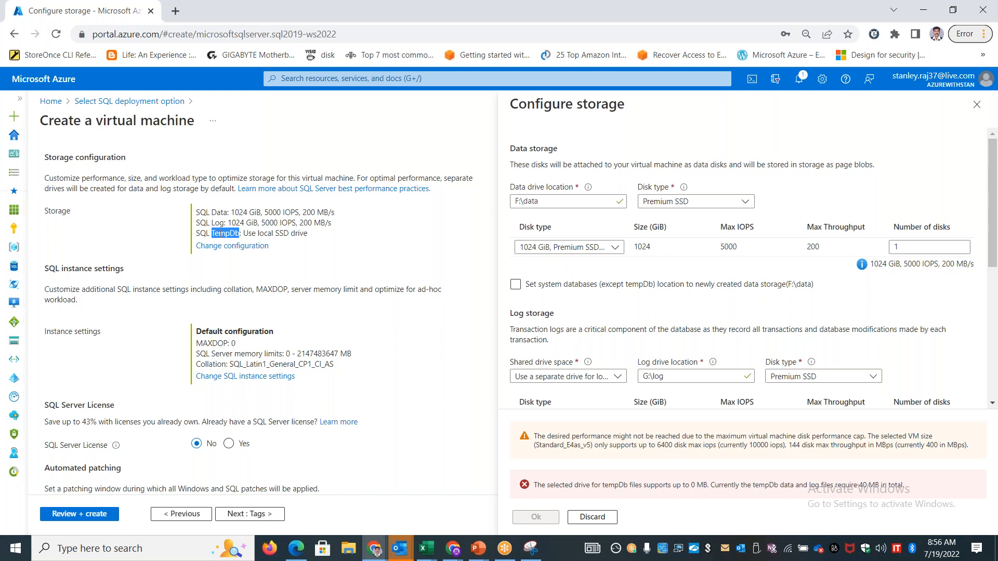
pyautogui.moveTo(314, 236); pyautogui.dragTo(252, 234)
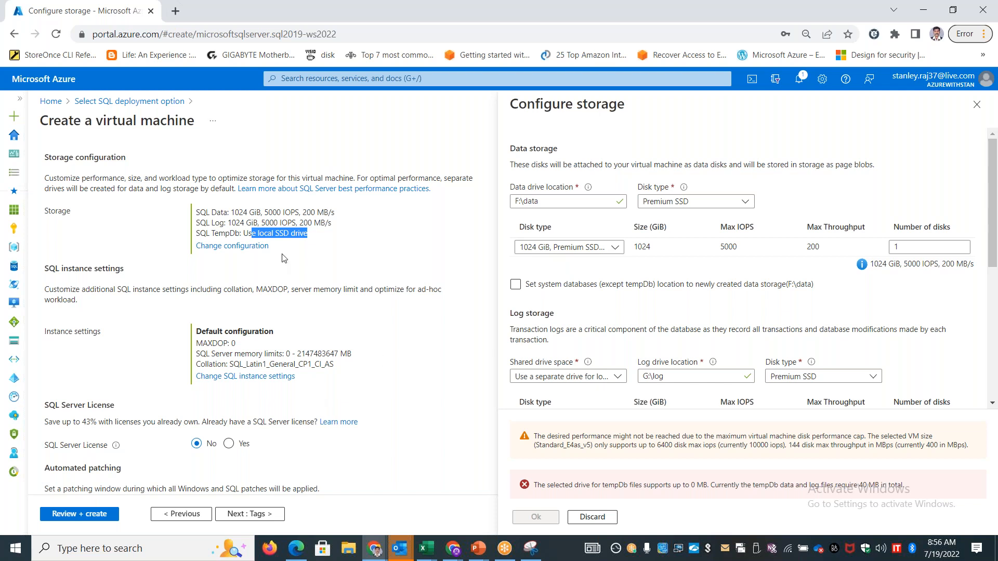
pyautogui.doubleClick(225, 234)
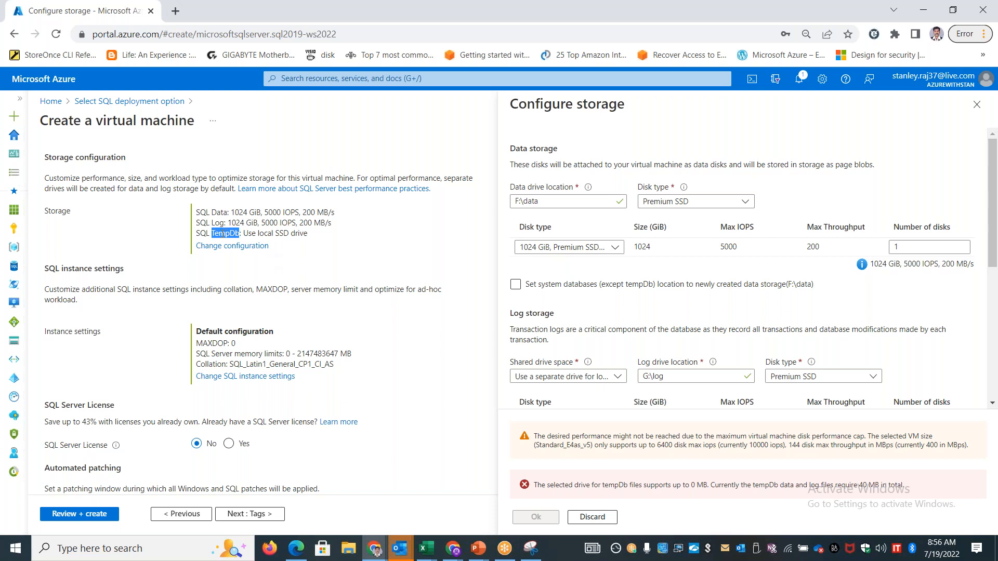
pyautogui.moveTo(307, 234); pyautogui.dragTo(196, 233)
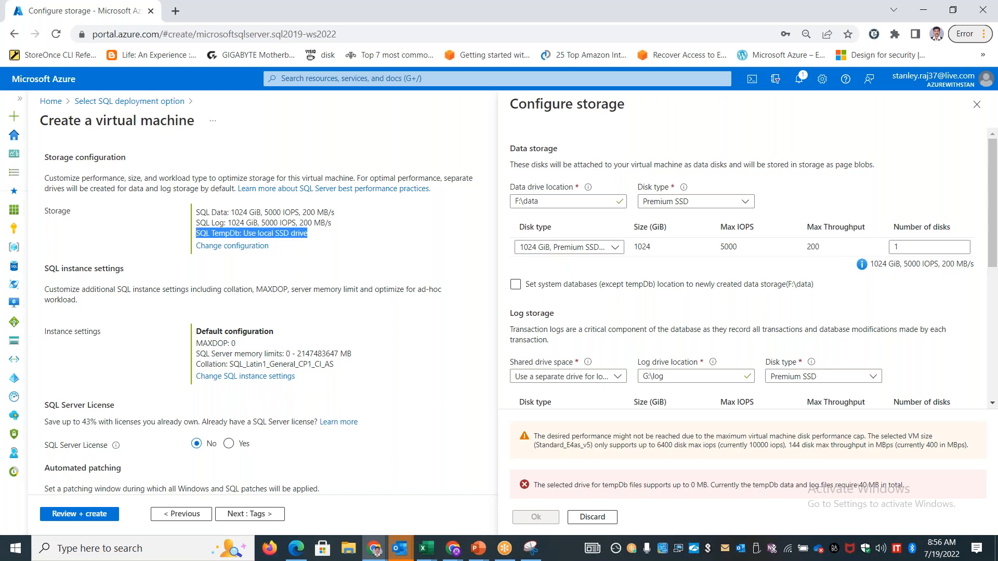
# Set the data storage disk type to 16 GiB, Premium SSD (P3)
pyautogui.click(598, 247)
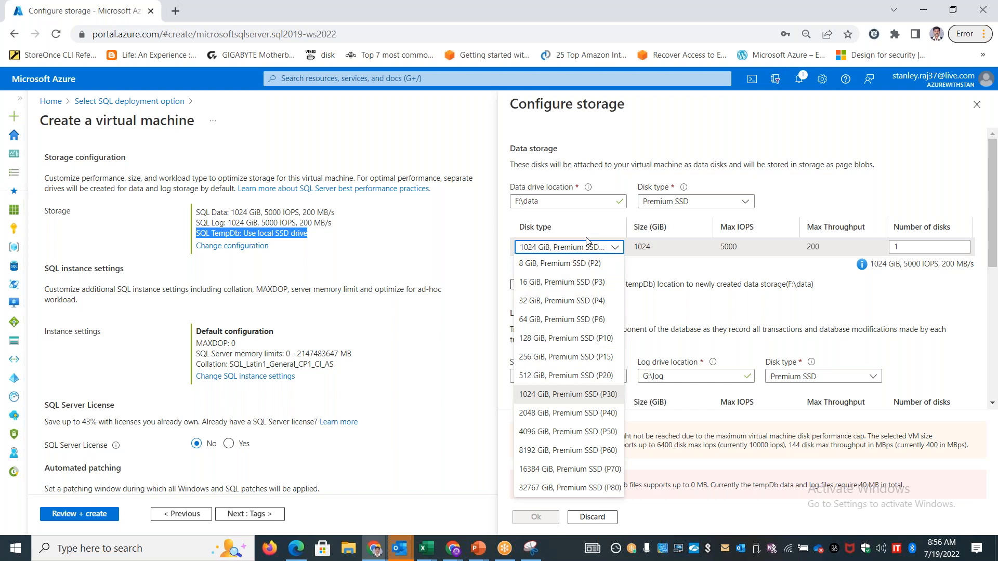
pyautogui.click(571, 282)
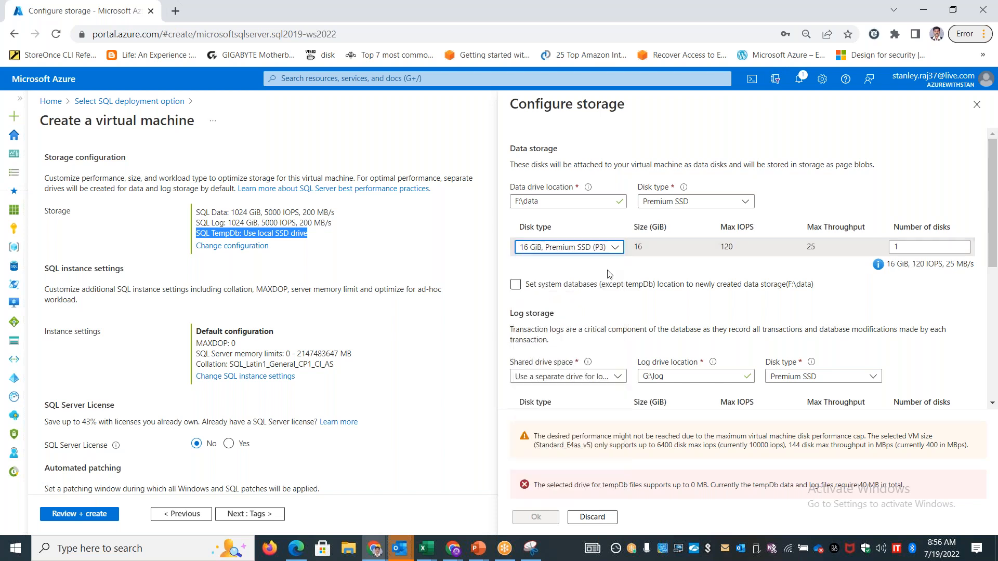
pyautogui.click(597, 376)
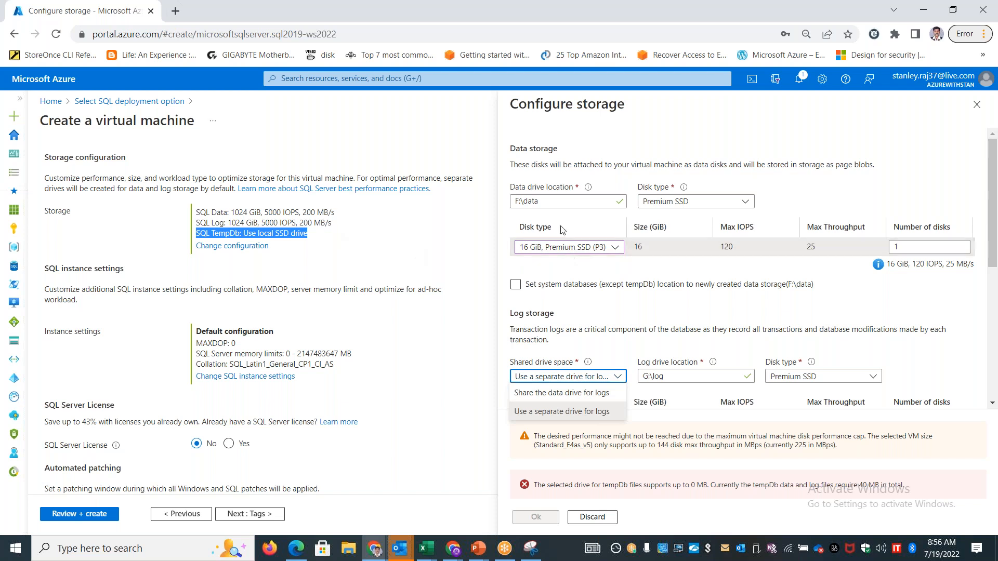
pyautogui.click(588, 393)
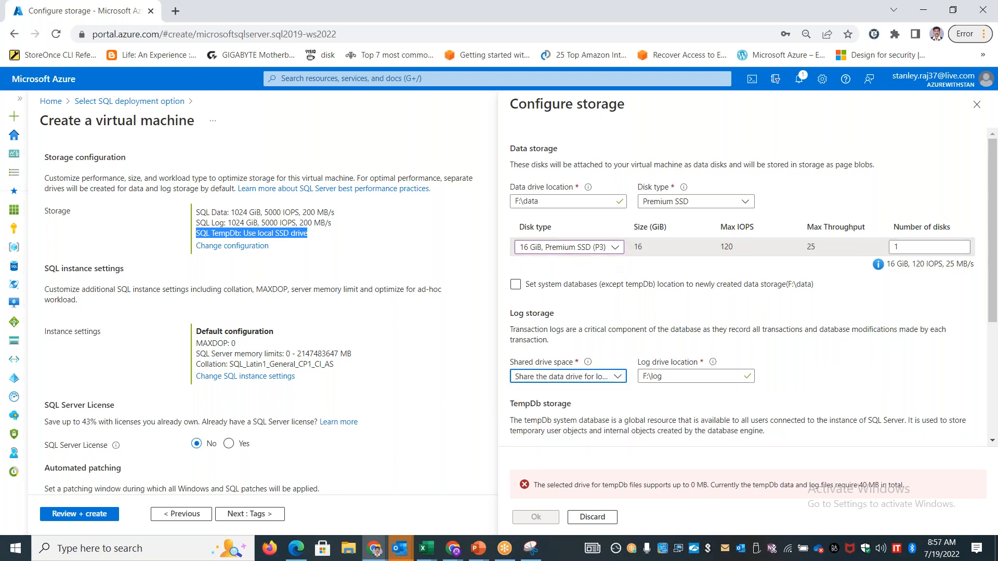
pyautogui.click(597, 381)
pyautogui.click(571, 409)
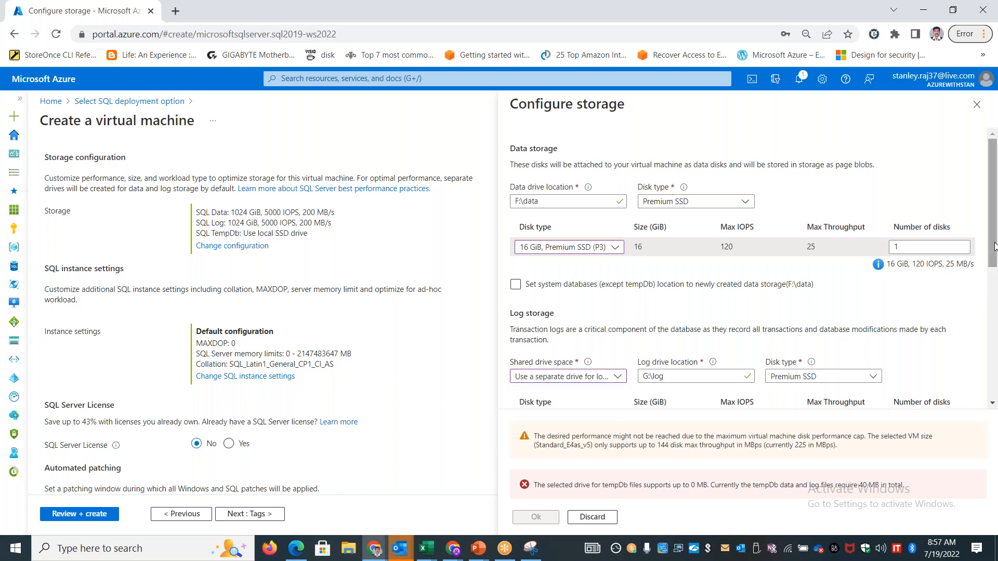
# Set the log storage's shared drive space to share the data drive for logs
pyautogui.scroll(-2, 995, 246)
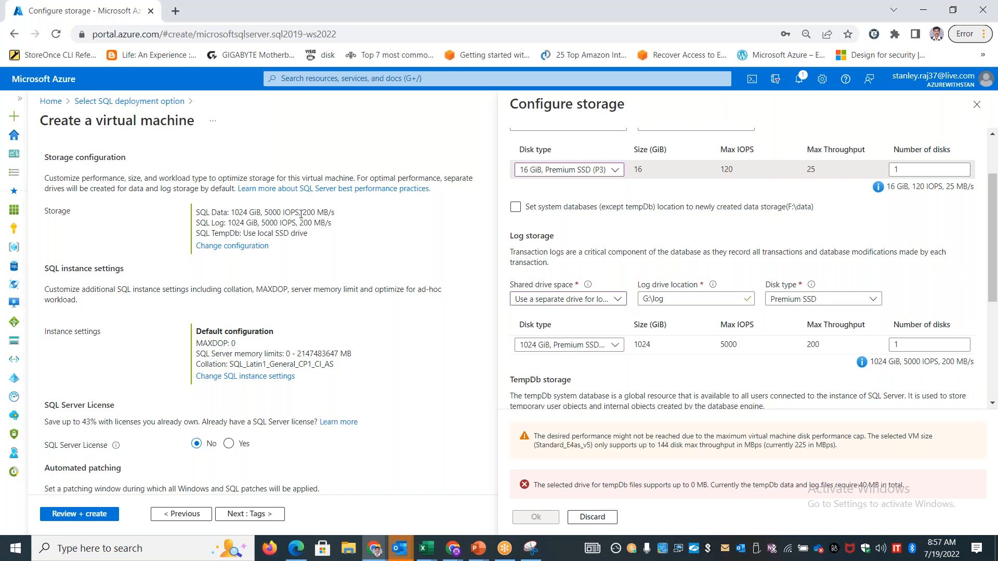
pyautogui.moveTo(264, 212); pyautogui.dragTo(324, 213)
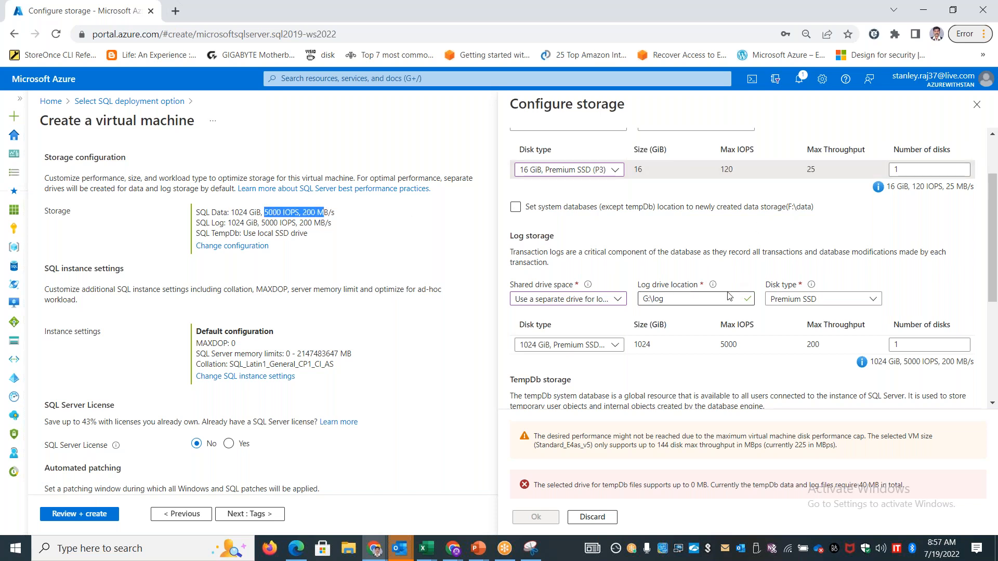
pyautogui.scroll(1, 996, 281)
pyautogui.scroll(1, 996, 281)
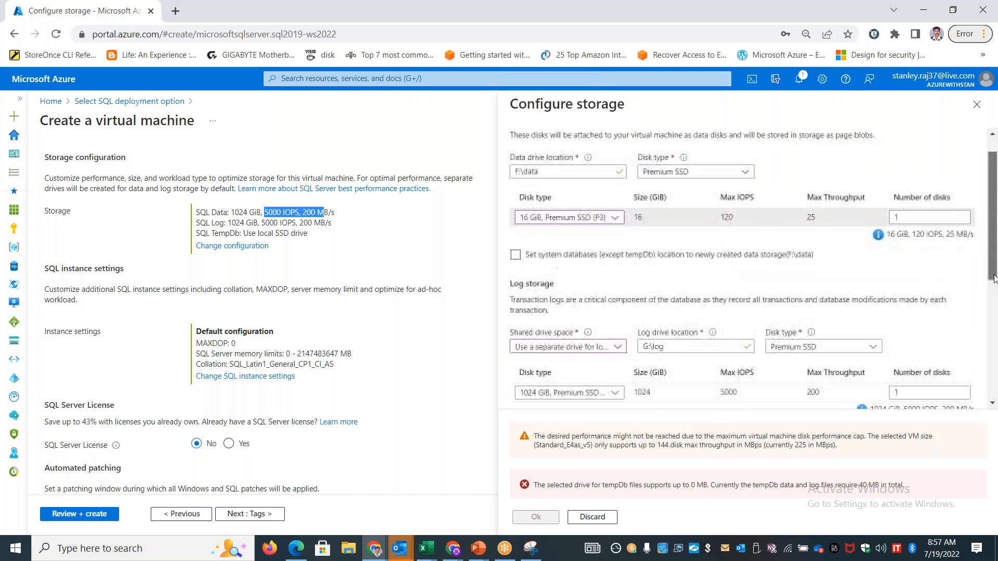
pyautogui.click(586, 340)
pyautogui.click(560, 362)
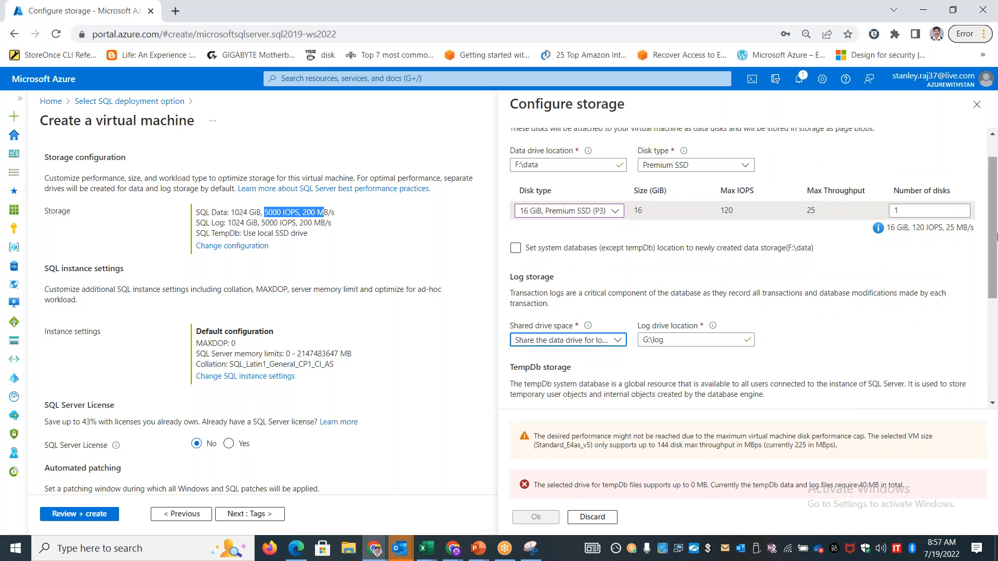
pyautogui.scroll(2, 995, 195)
pyautogui.scroll(-5, 996, 195)
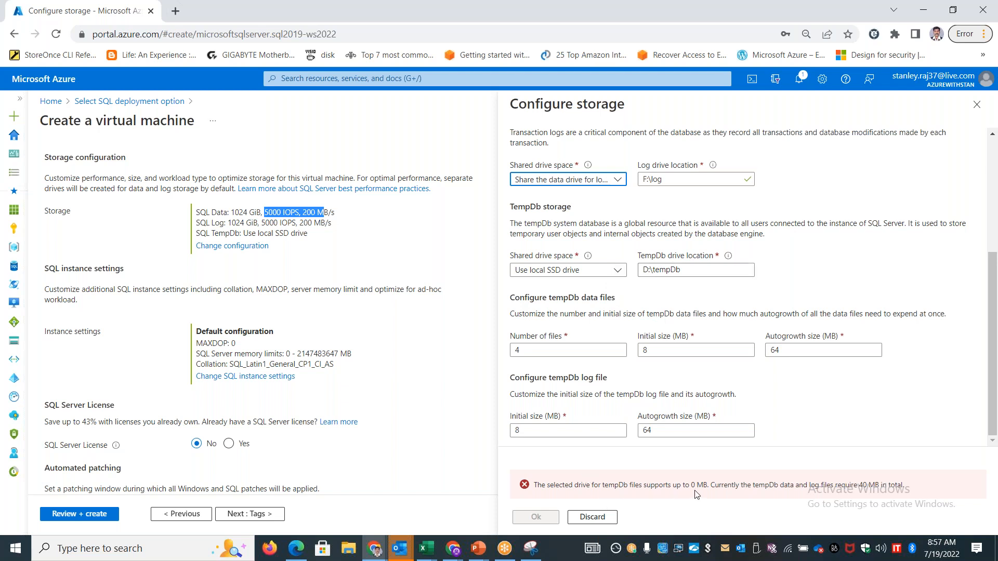
# Set TempDb storage to share the data drive for tempDb and apply the storage configuration
pyautogui.click(587, 270)
pyautogui.click(562, 287)
pyautogui.scroll(3, 804, 289)
pyautogui.scroll(-3, 792, 300)
pyautogui.scroll(3, 790, 301)
pyautogui.scroll(-3, 758, 315)
pyautogui.scroll(3, 758, 318)
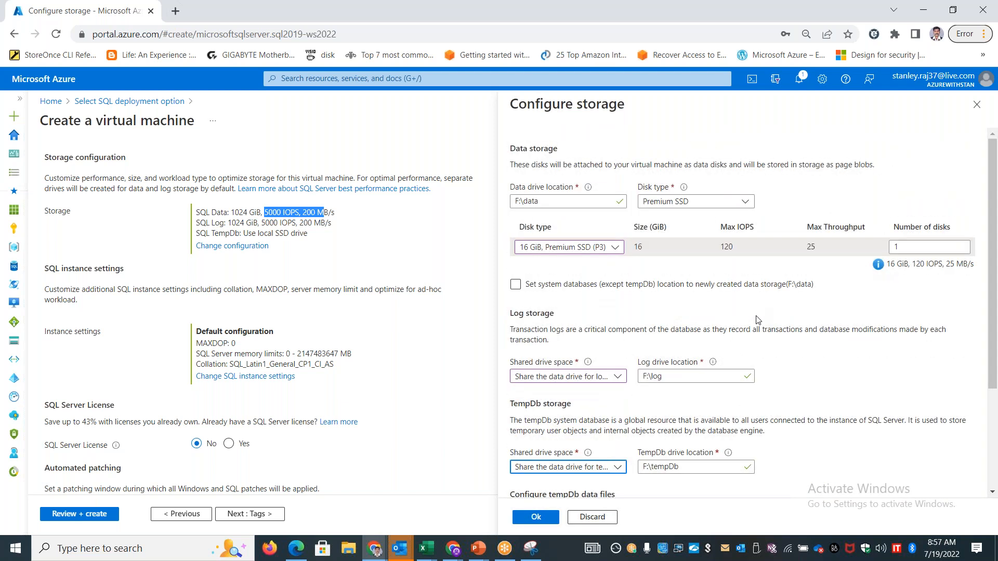
pyautogui.scroll(-3, 757, 319)
pyautogui.moveTo(522, 482); pyautogui.dragTo(502, 482)
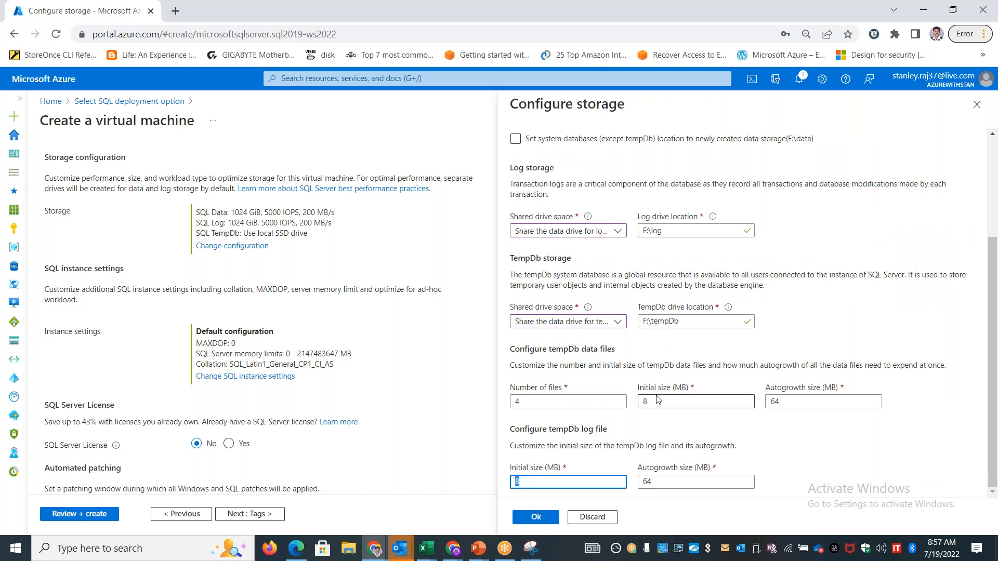
pyautogui.click(540, 522)
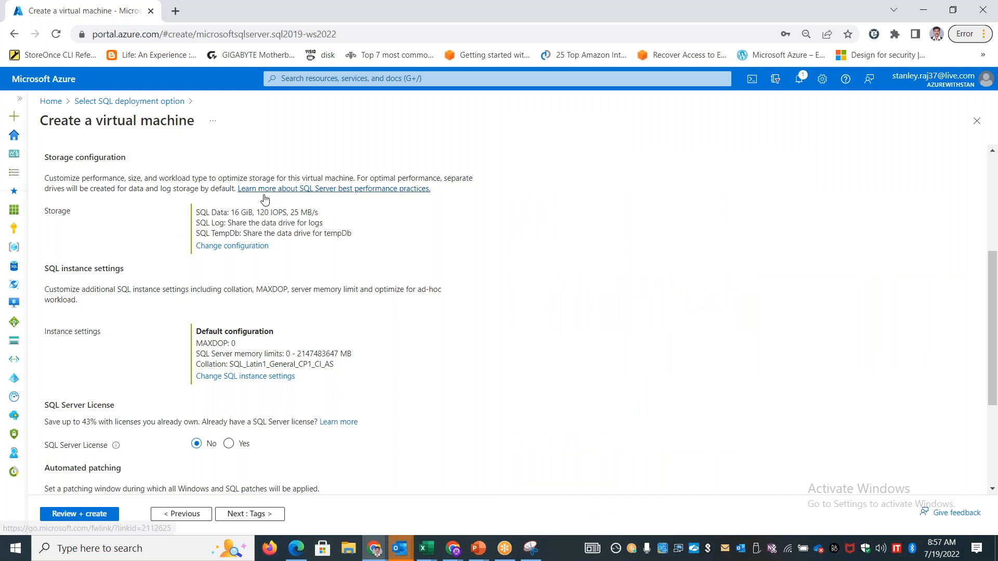
# Disable automated patching for the SQL virtual machine and apply the change
pyautogui.moveTo(231, 212); pyautogui.dragTo(247, 213)
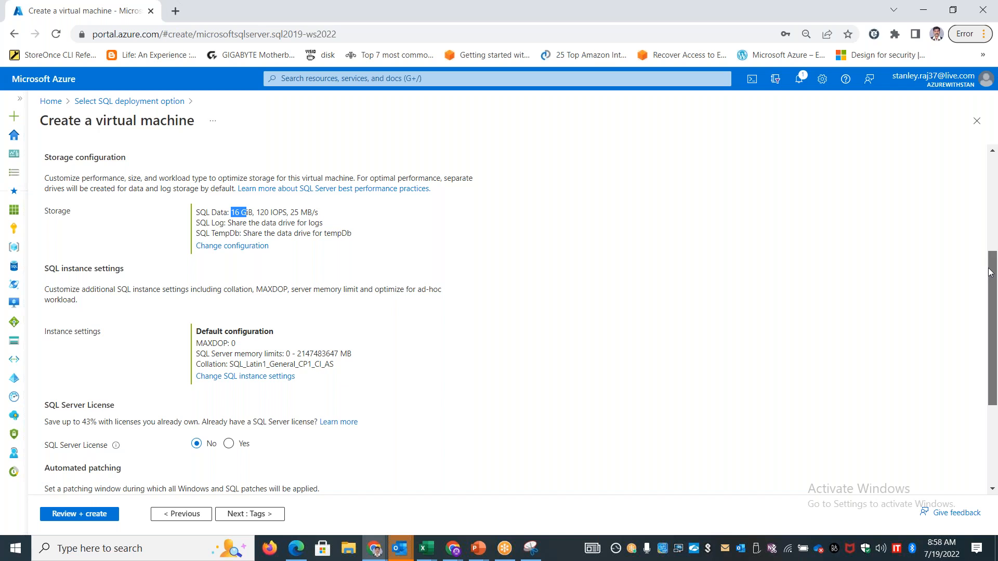
pyautogui.moveTo(991, 272); pyautogui.dragTo(984, 344)
pyautogui.moveTo(60, 258); pyautogui.dragTo(125, 259)
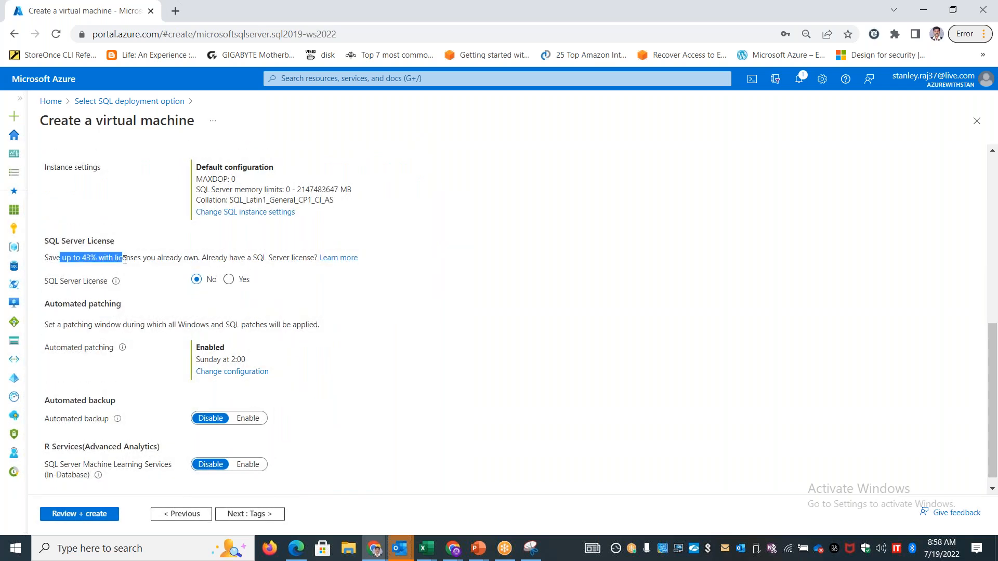
pyautogui.moveTo(995, 341); pyautogui.dragTo(994, 356)
pyautogui.click(231, 364)
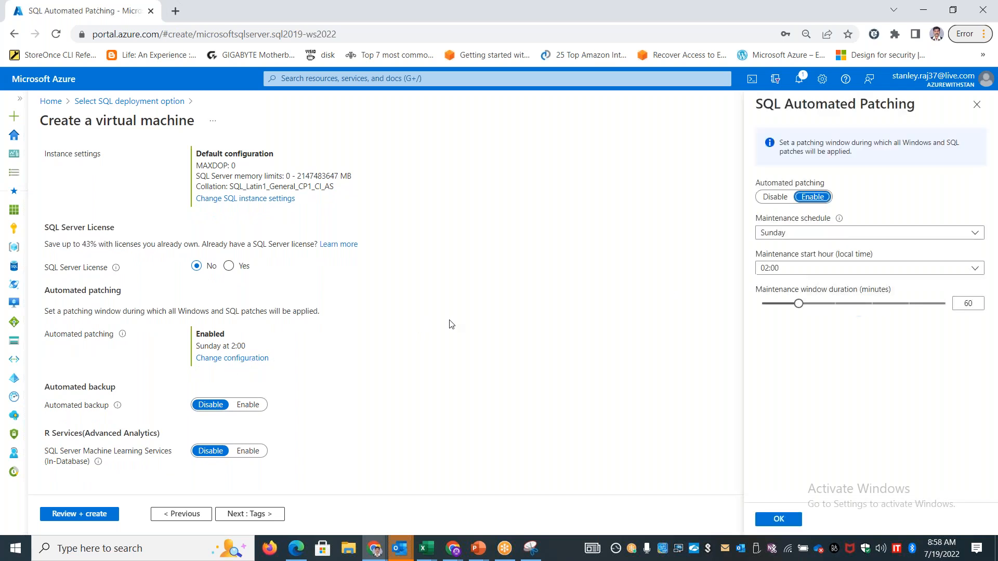
pyautogui.click(777, 198)
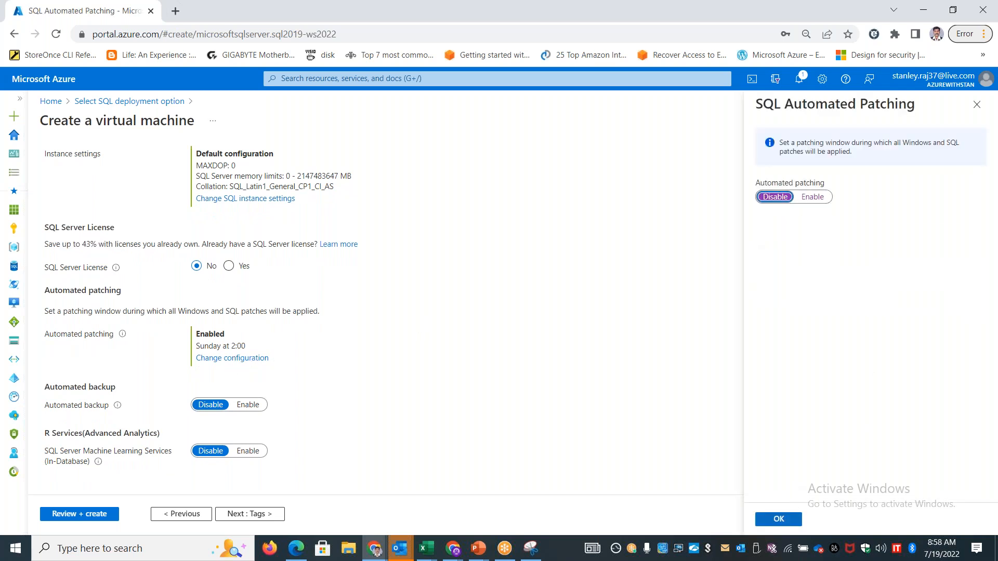
pyautogui.click(815, 200)
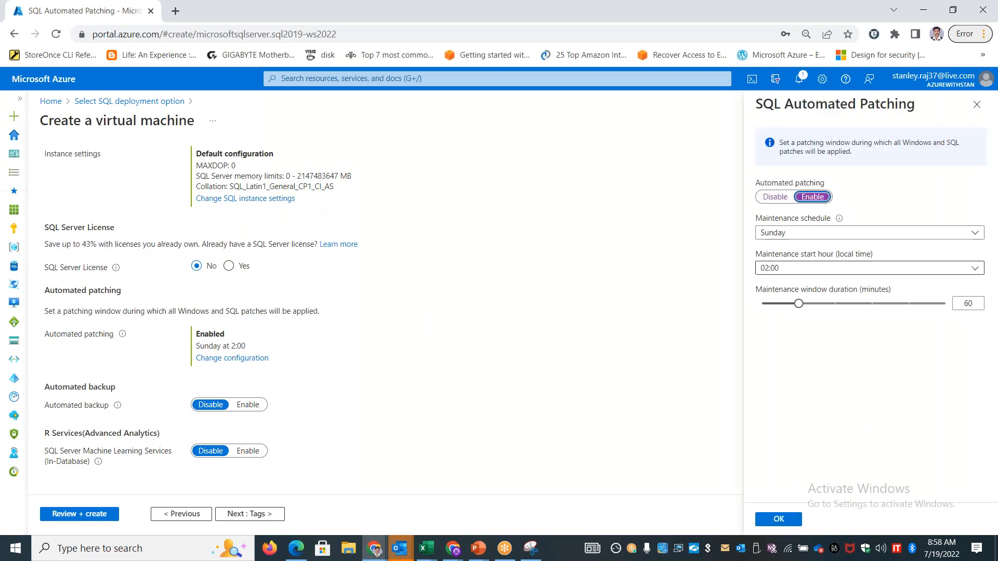
pyautogui.click(775, 197)
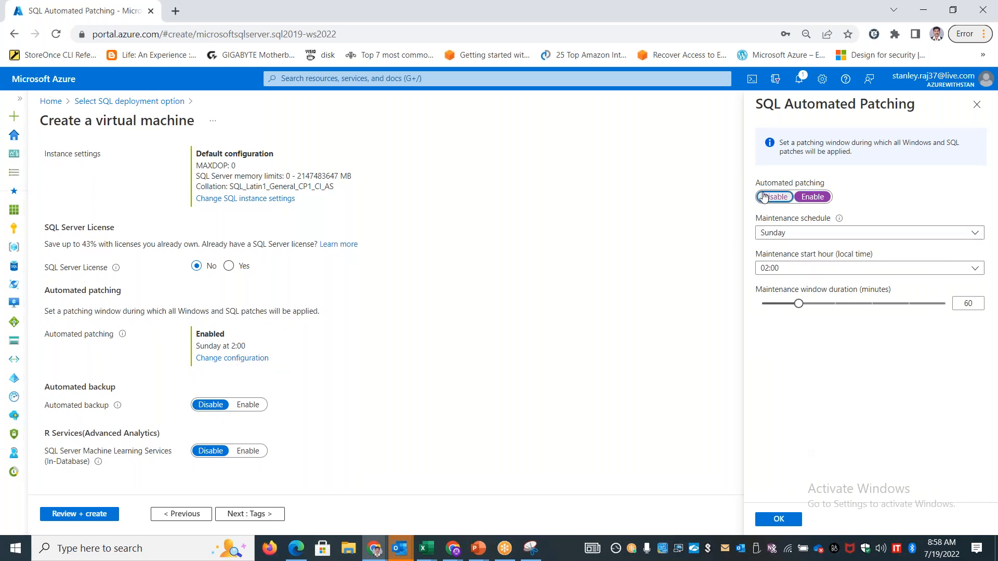
pyautogui.click(787, 514)
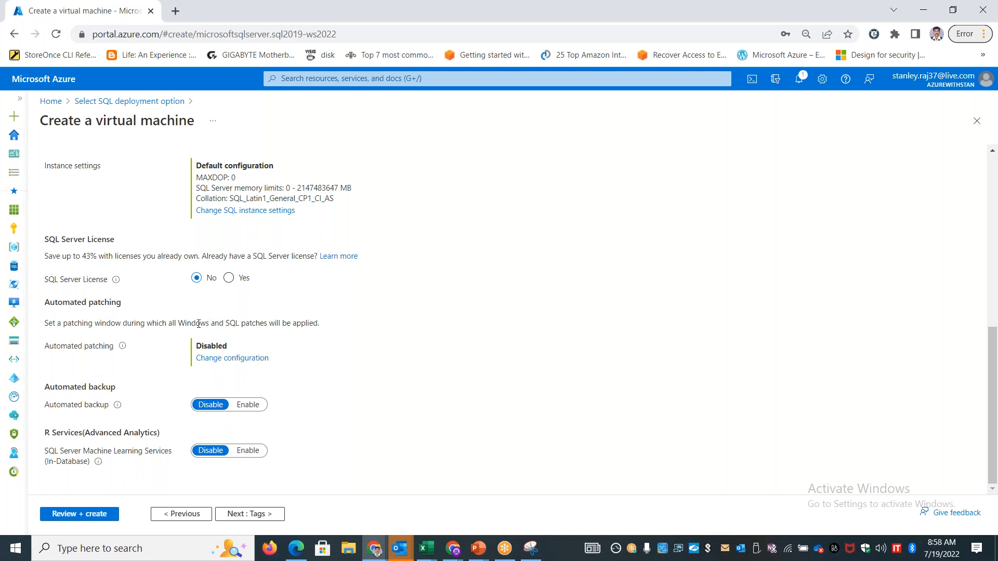
# Validate the virtual machine configuration, then review its summary and submit the deployment
pyautogui.moveTo(181, 320); pyautogui.dragTo(271, 326)
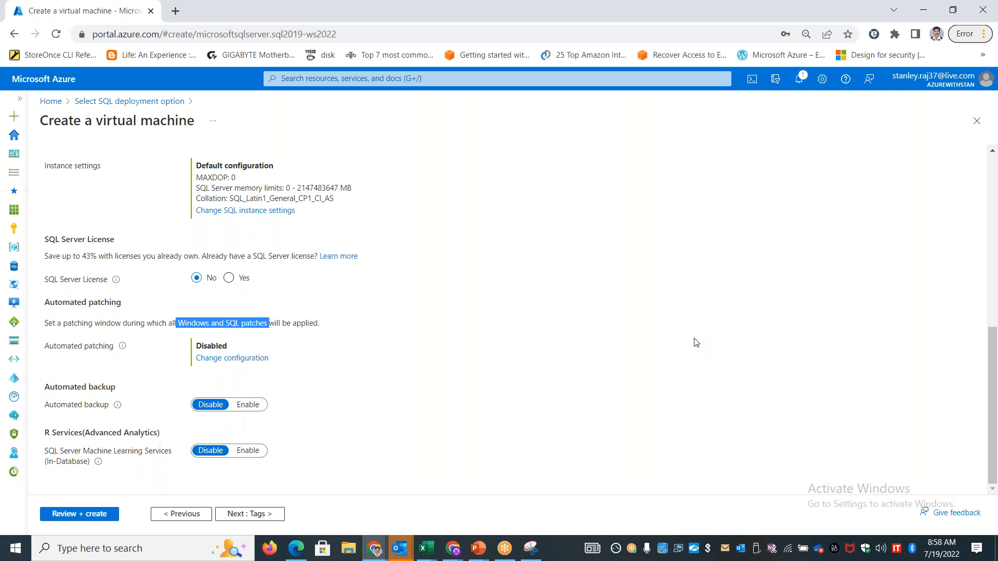
pyautogui.scroll(8, 348, 120)
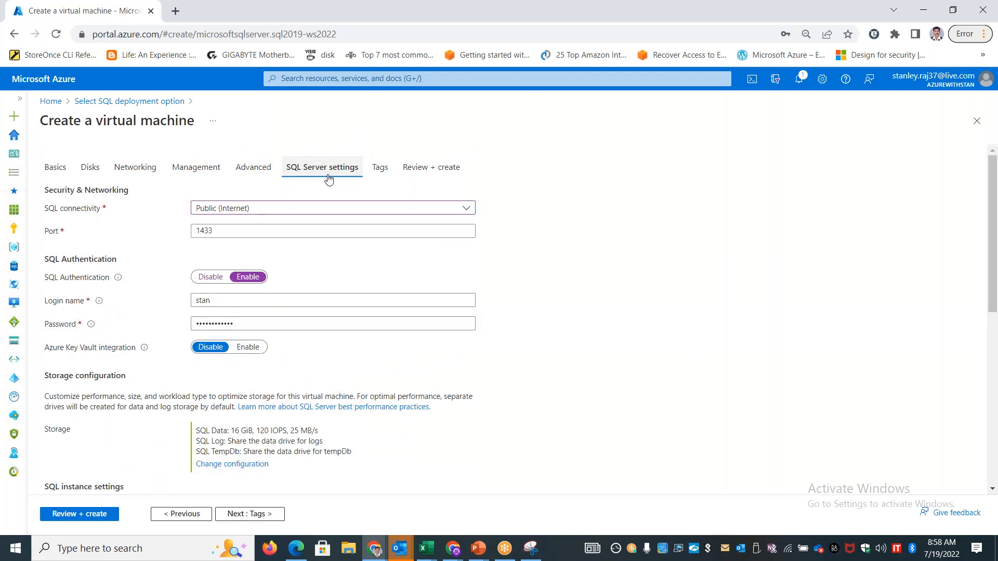
pyautogui.click(87, 515)
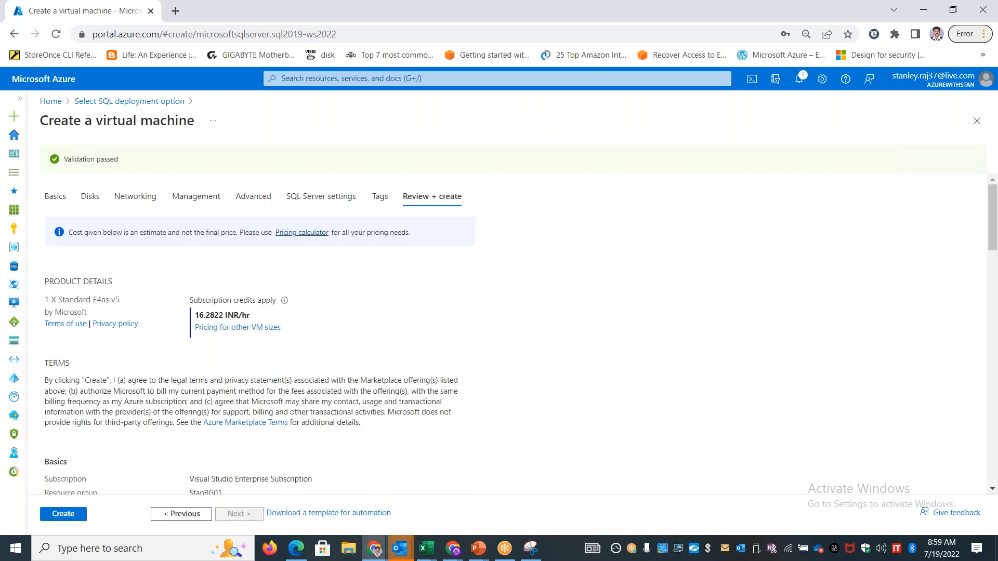
pyautogui.scroll(-15, 286, 333)
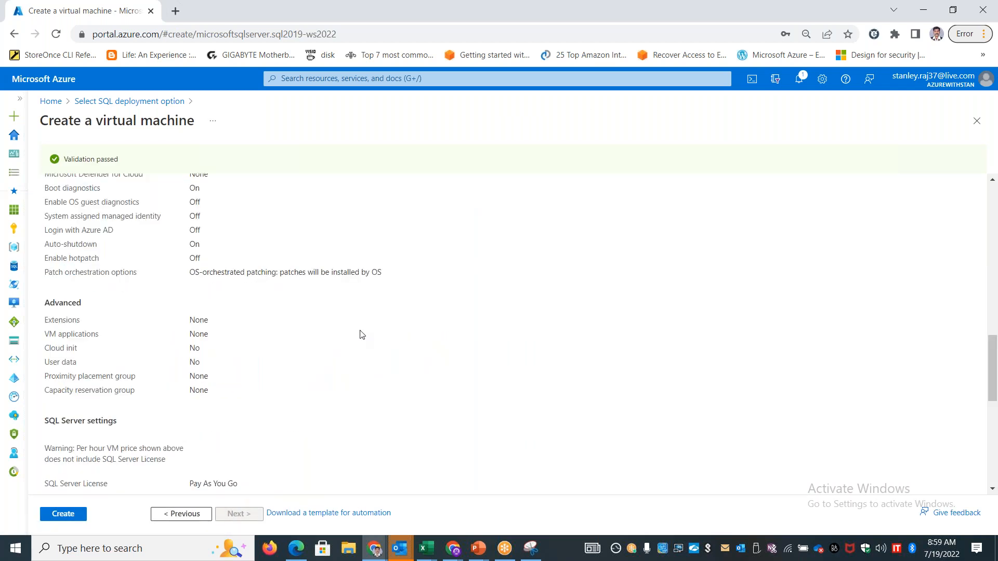
pyautogui.scroll(8, 392, 287)
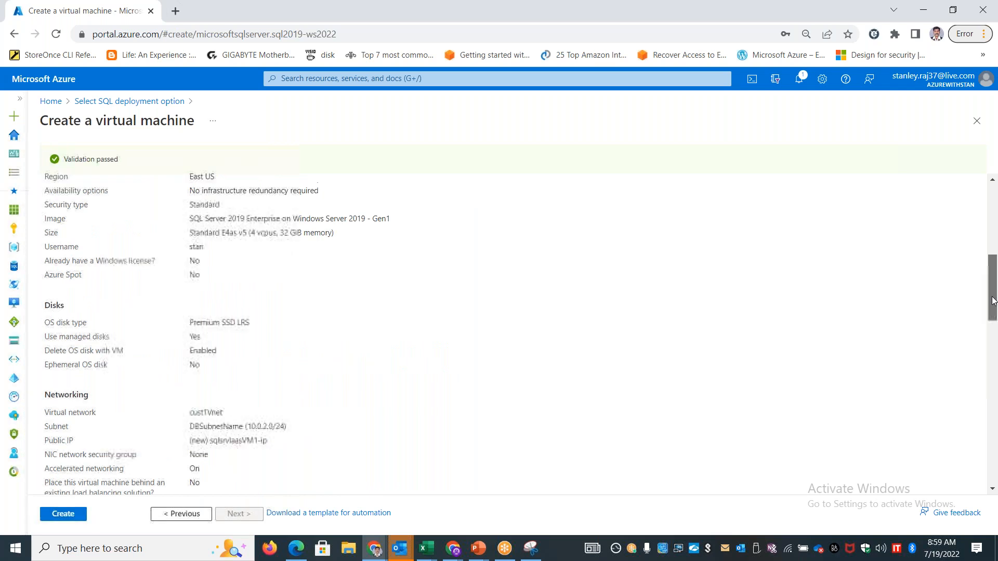
pyautogui.moveTo(366, 251); pyautogui.dragTo(192, 252)
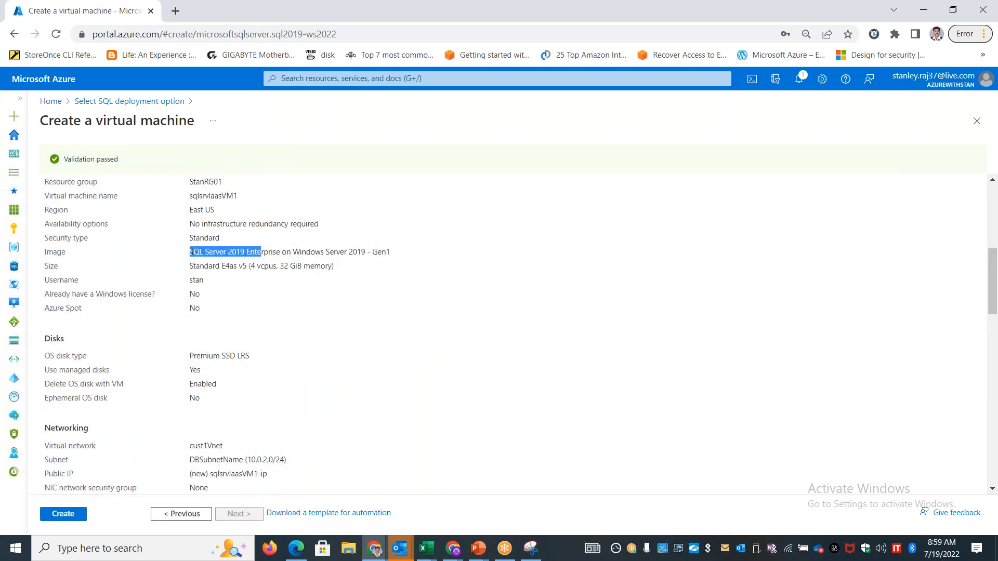
pyautogui.click(60, 514)
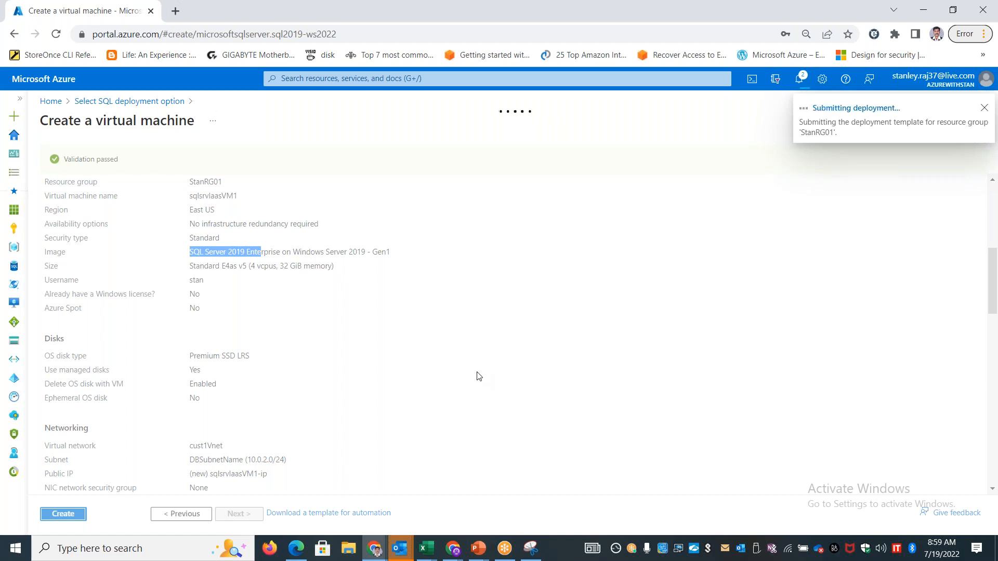
# Duplicate the browser tab and start creating a SQL database with the Single database resource type
pyautogui.rightClick(104, 12)
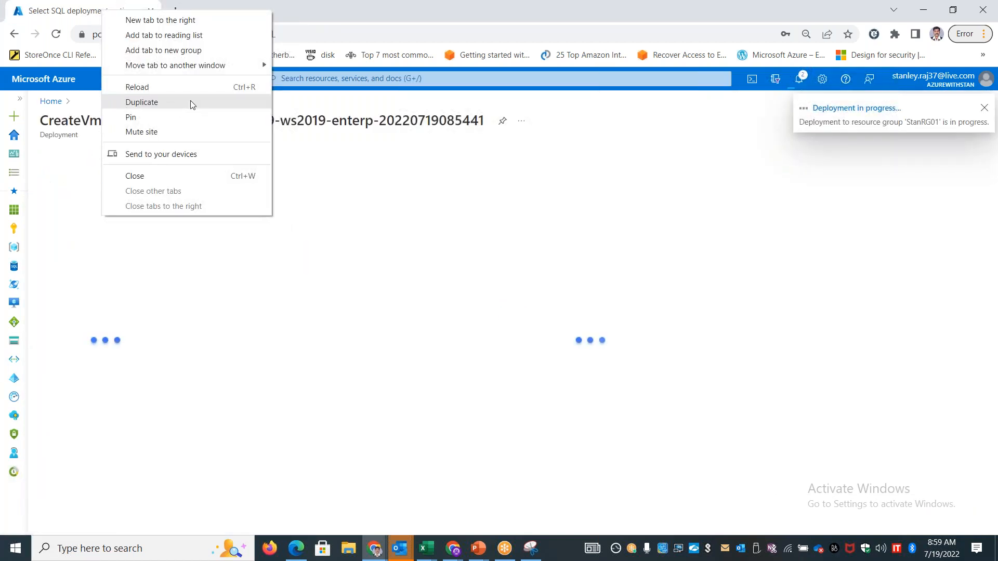
pyautogui.click(184, 102)
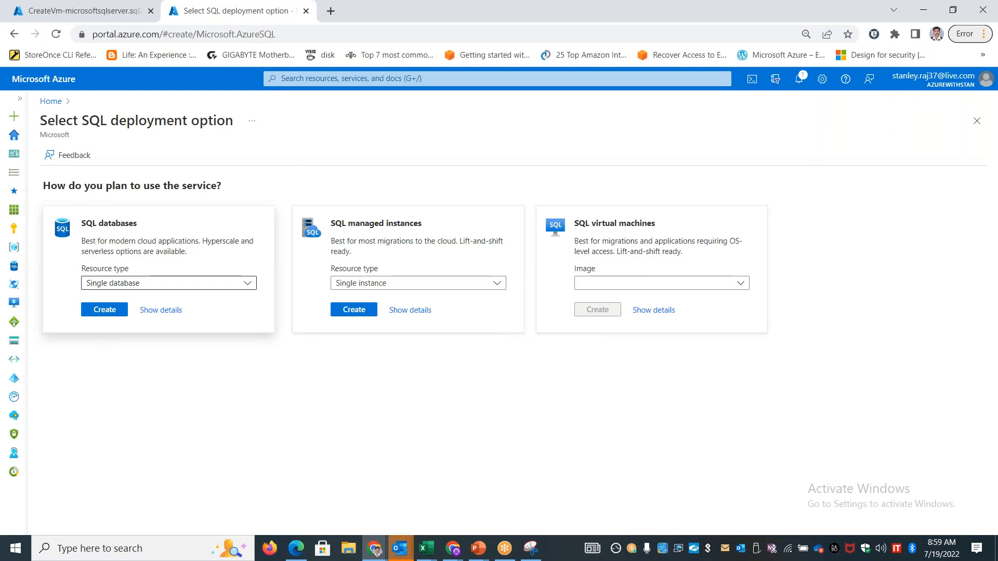
pyautogui.click(107, 311)
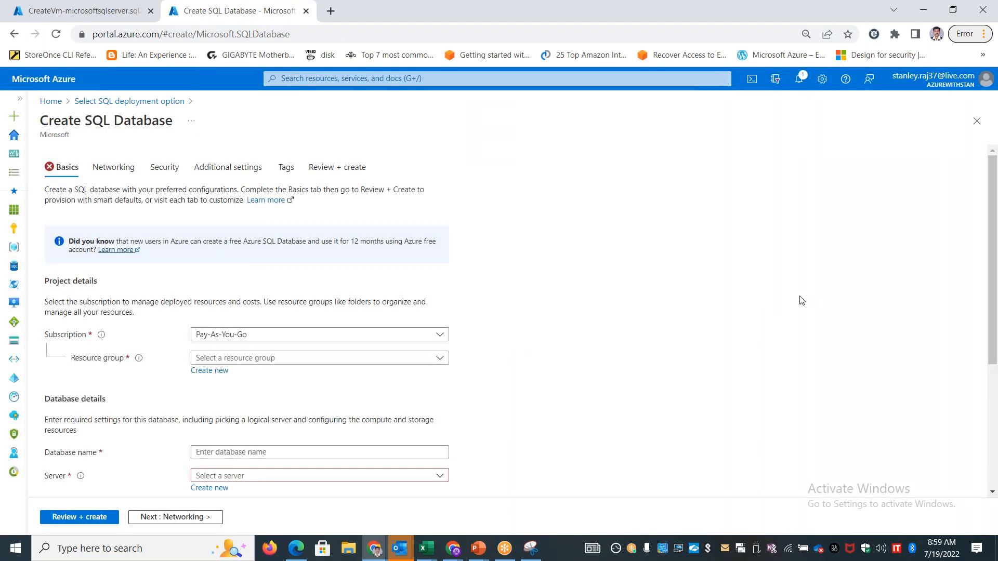
# Assign the SQL database to the Visual Studio Enterprise Subscription and the StanRG01 resource group
pyautogui.click(370, 335)
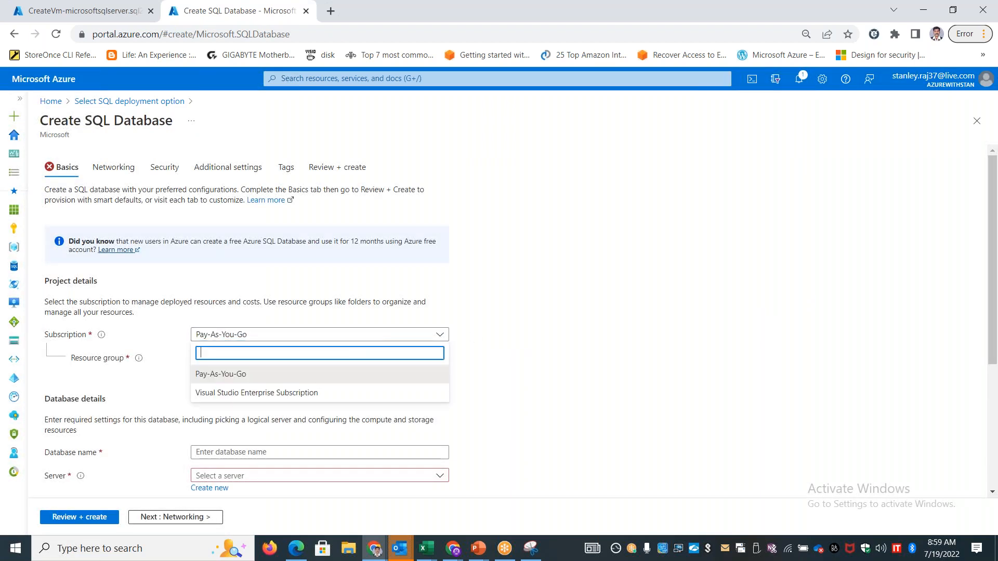
pyautogui.click(283, 393)
pyautogui.scroll(-4, 993, 398)
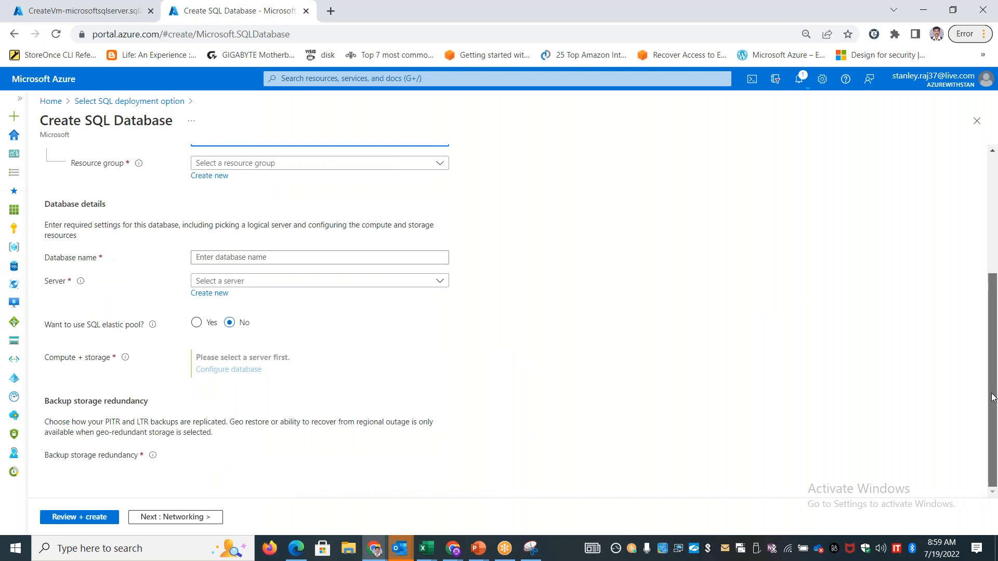
pyautogui.scroll(2, 993, 384)
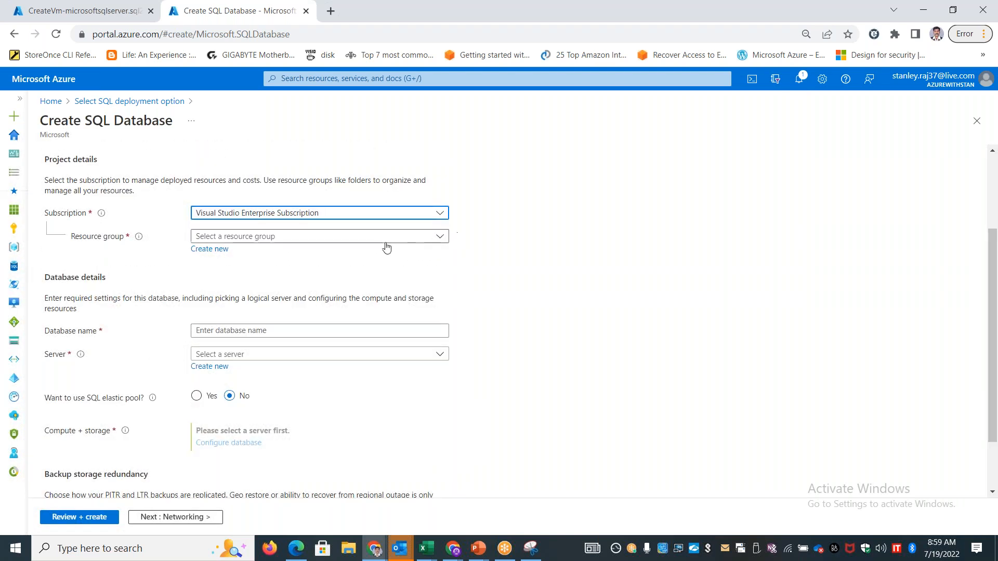
pyautogui.click(389, 237)
pyautogui.click(245, 446)
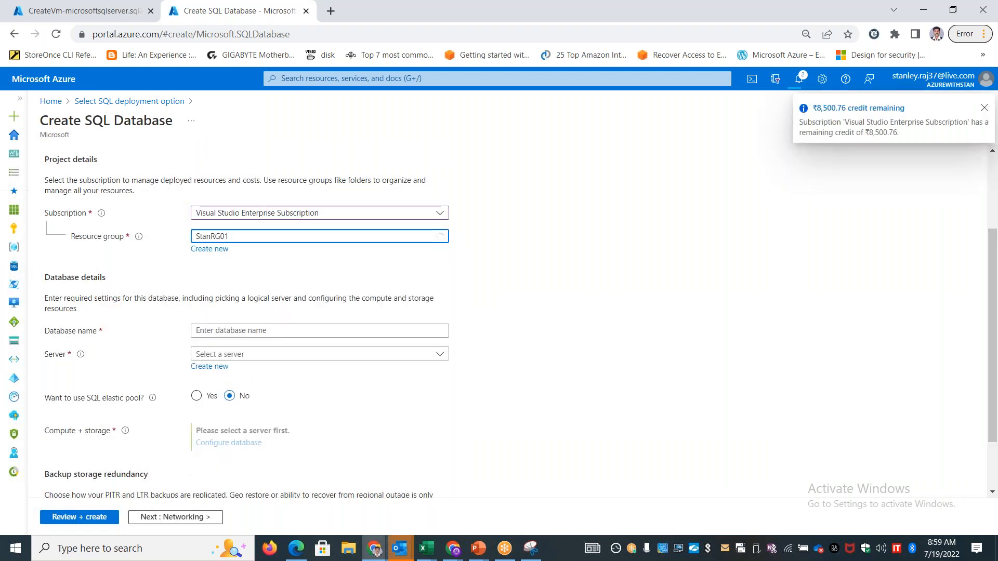
# Start creating a new SQL database server and name it sqlpaasvm01
pyautogui.click(277, 354)
pyautogui.click(639, 402)
pyautogui.click(220, 369)
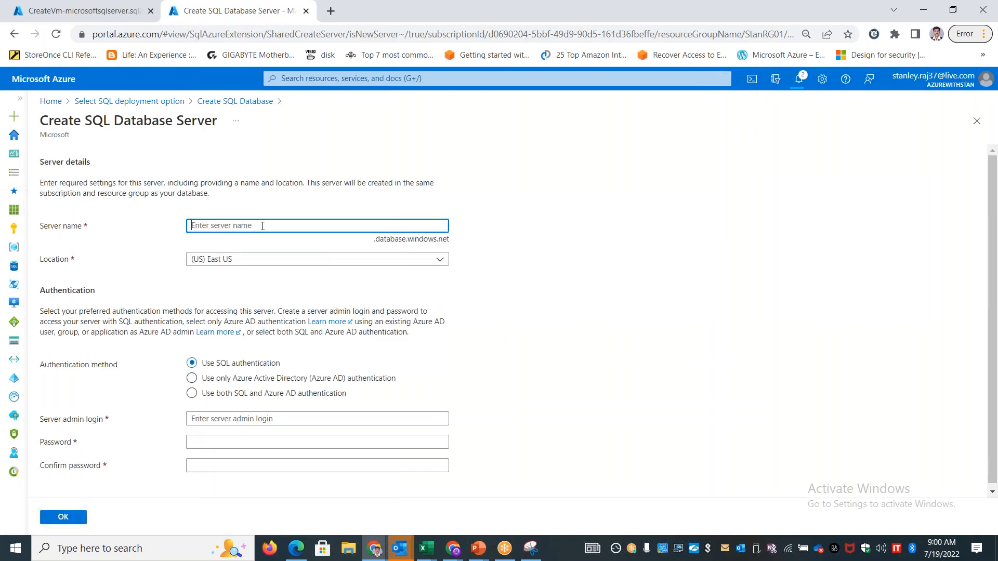
pyautogui.write('sqlpaasvm01')
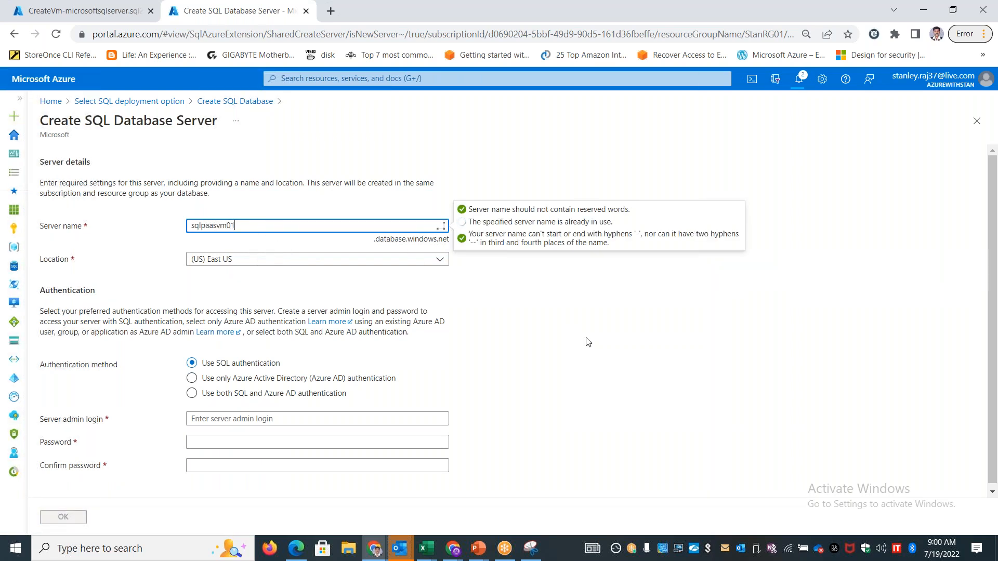
pyautogui.scroll(-1, 997, 285)
# Enter the server admin login and fill in the password and confirm password fields
pyautogui.click(290, 419)
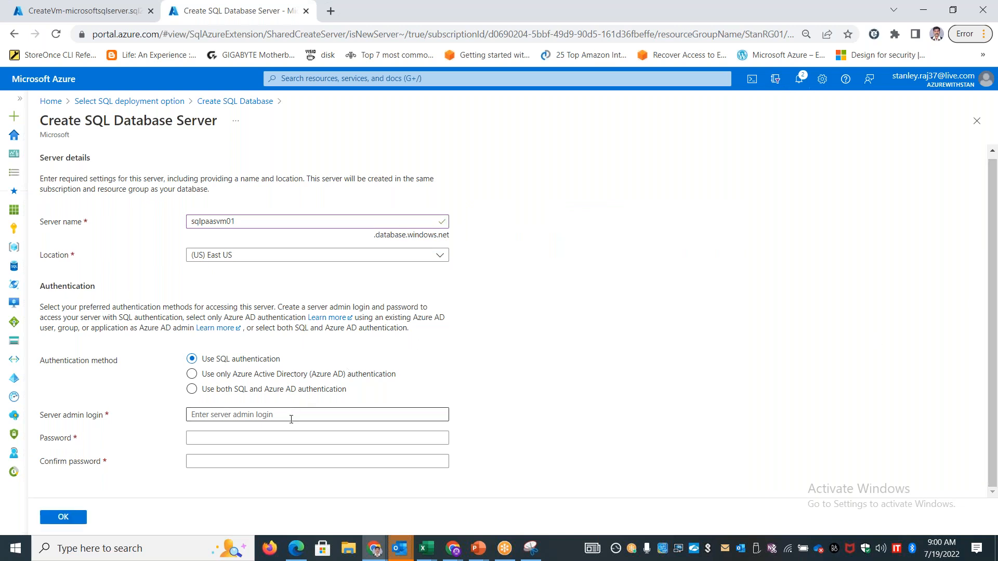
pyautogui.write('stan')
pyautogui.press('Tab')
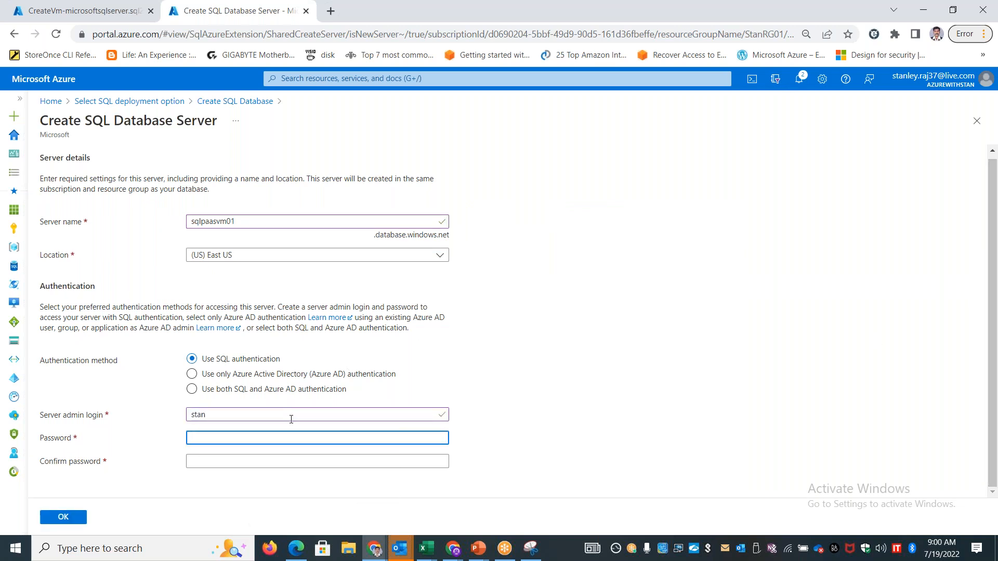
pyautogui.write('••')
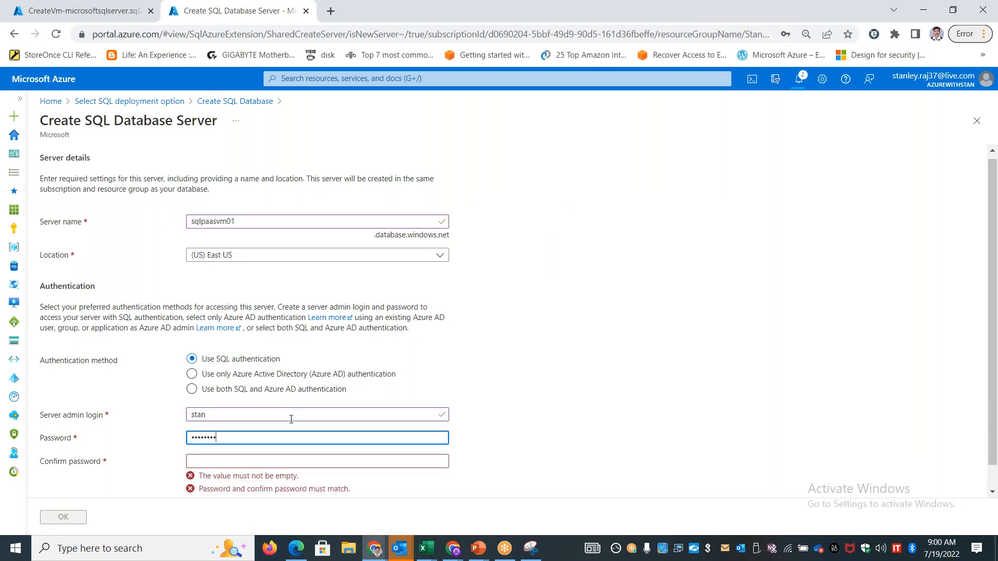
pyautogui.write('•')
pyautogui.press('Tab')
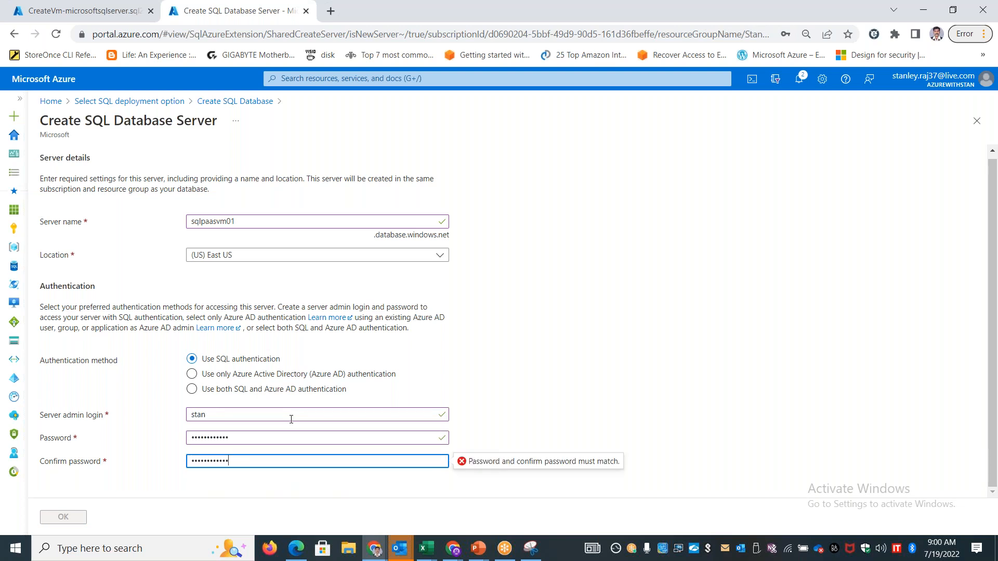
pyautogui.click(558, 321)
pyautogui.scroll(-1, 558, 322)
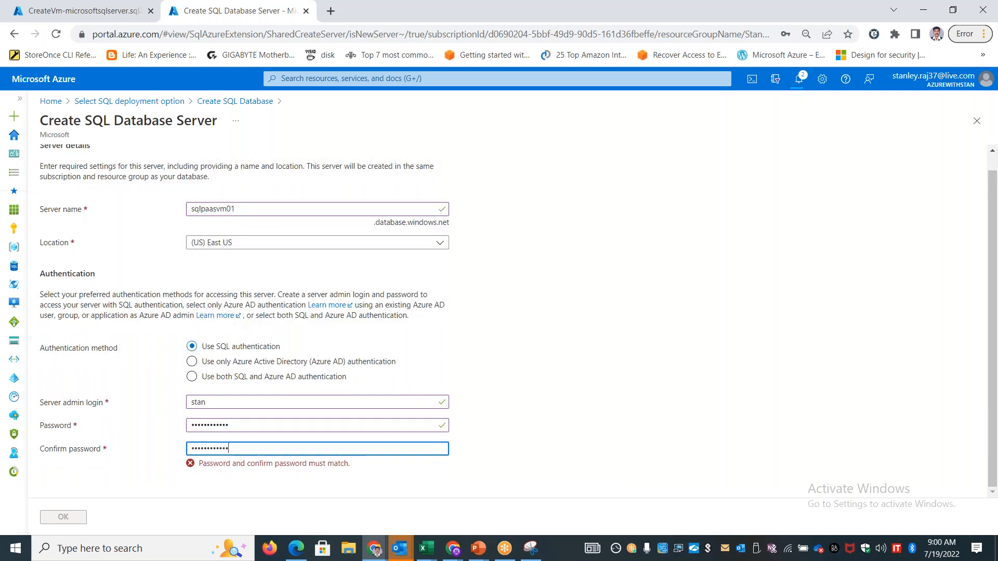
# Re-enter the server admin password and its confirmation, and accept the new server for the database
pyautogui.moveTo(235, 426); pyautogui.dragTo(226, 426)
pyautogui.hotkey('ctrl', 'a')
pyautogui.write('••••••')
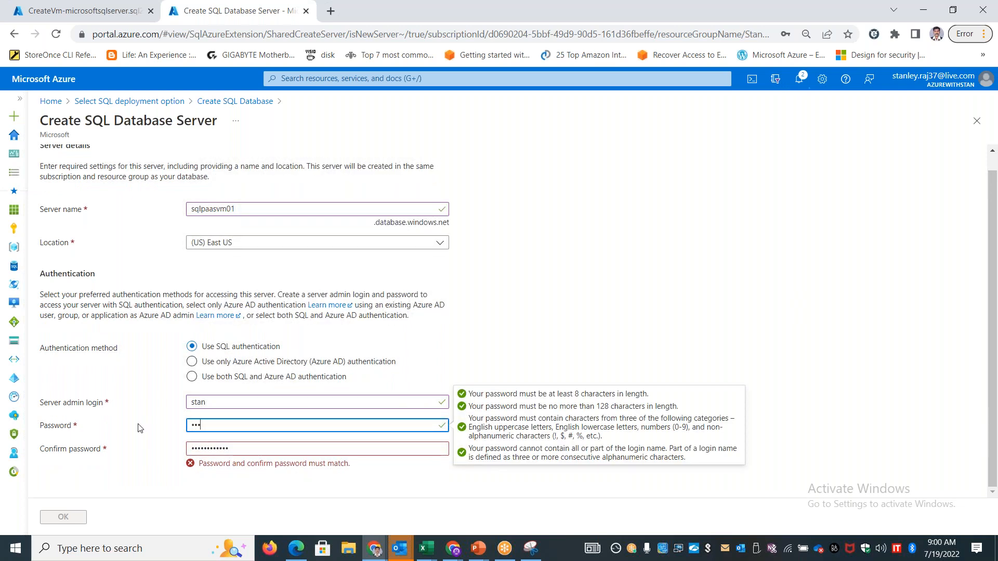
pyautogui.write('••••')
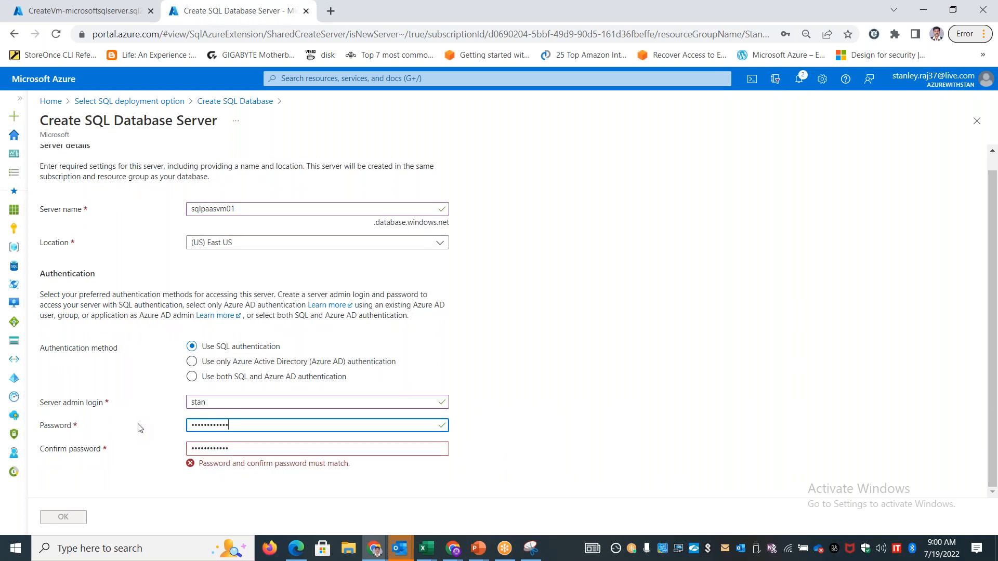
pyautogui.press('Tab')
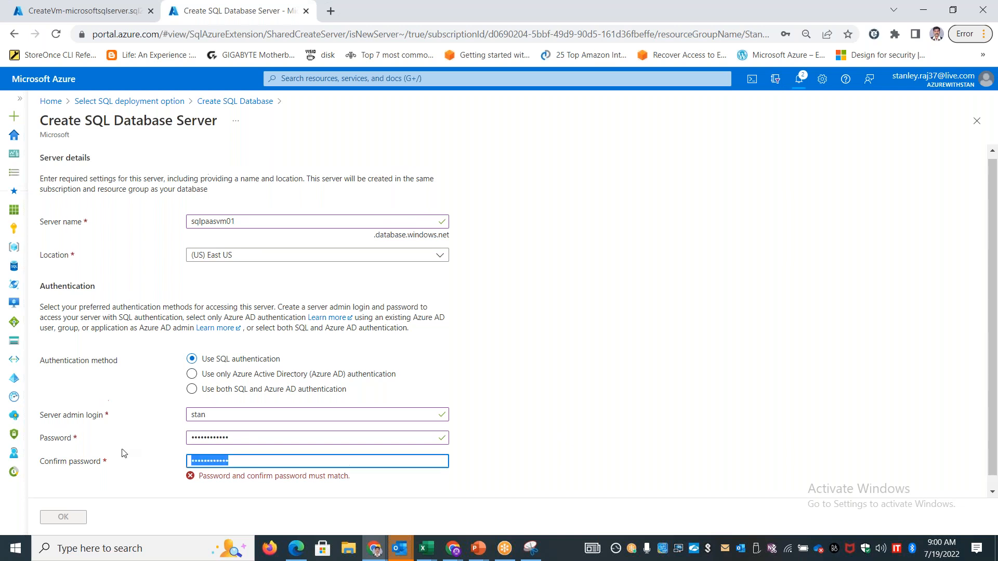
pyautogui.write('•')
pyautogui.click(633, 418)
pyautogui.click(63, 516)
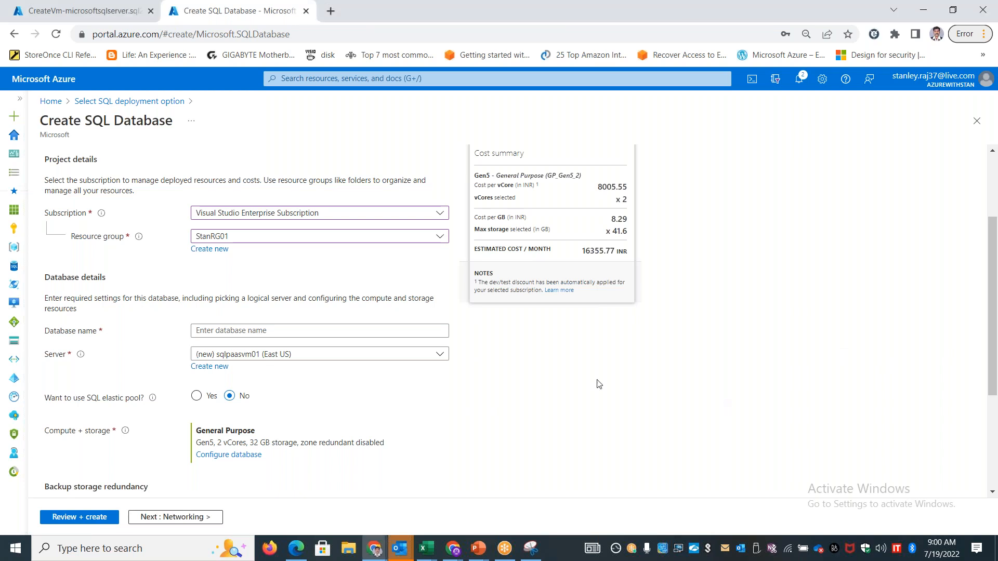
# Name the database stansqldb001 and open its compute and storage configuration
pyautogui.click(229, 333)
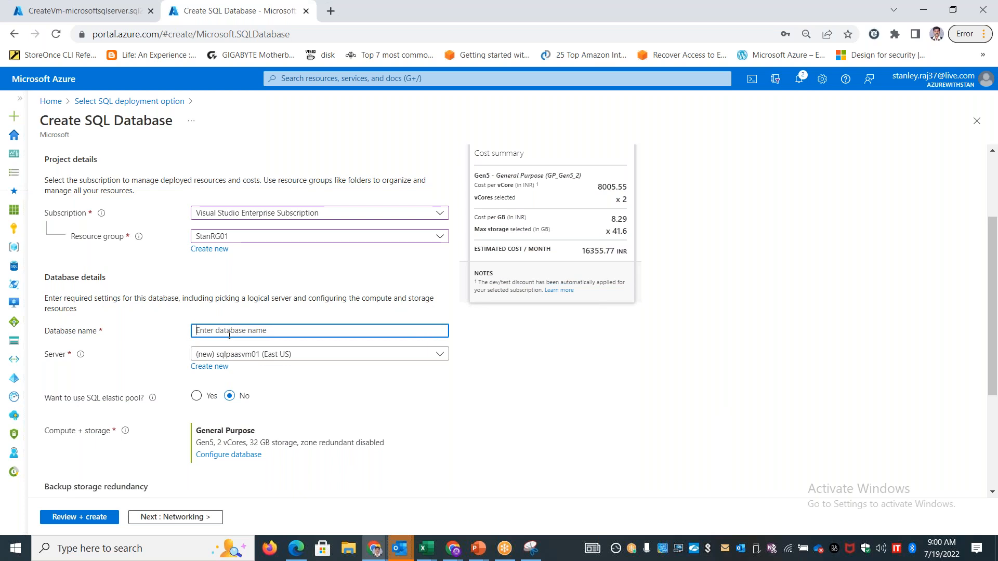
pyautogui.write('sqldb001')
pyautogui.press('Home')
pyautogui.write('stan')
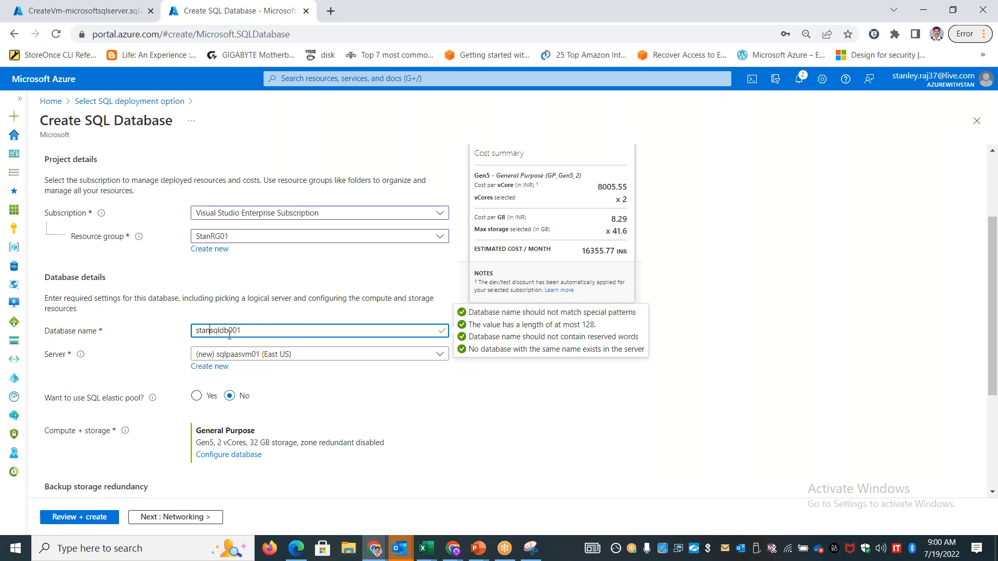
pyautogui.click(661, 433)
pyautogui.scroll(-2, 992, 312)
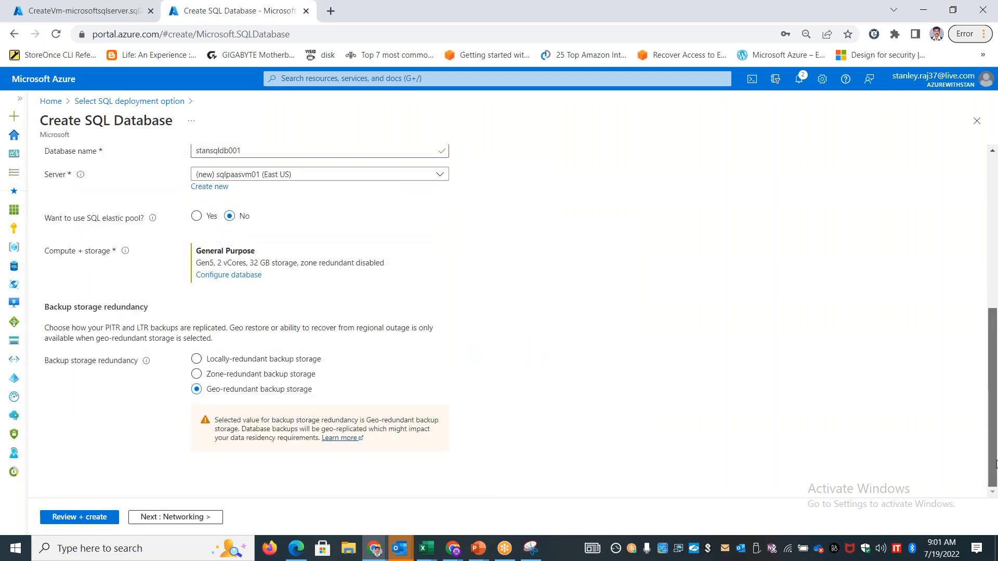
pyautogui.moveTo(995, 383); pyautogui.dragTo(994, 378)
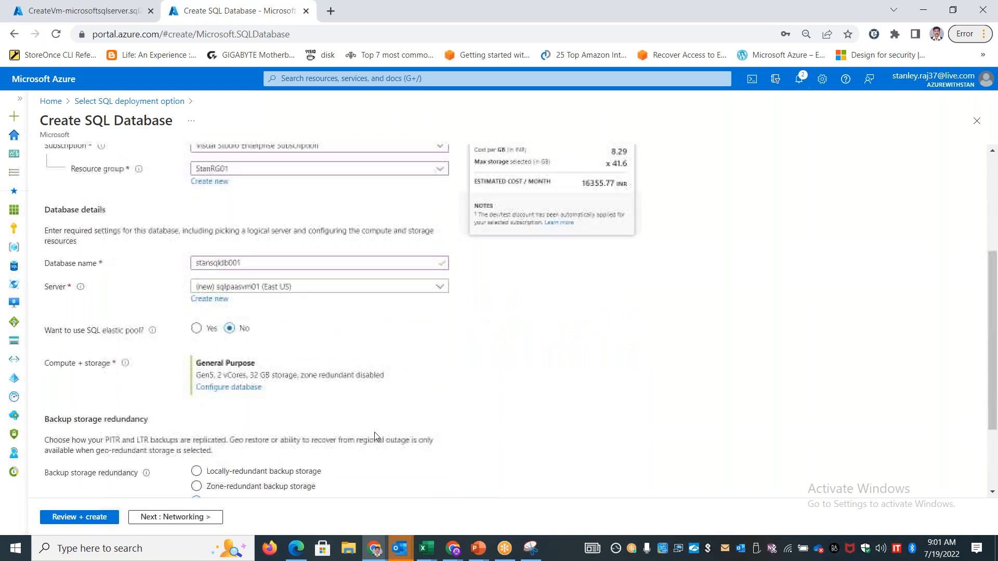
pyautogui.click(239, 391)
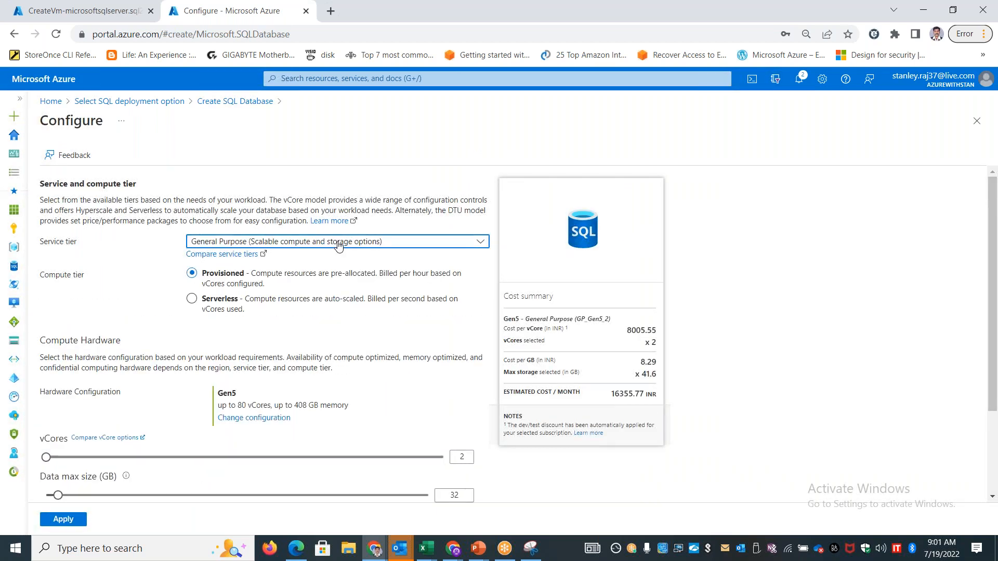
# Compare the estimated monthly costs of the Business Critical and Hyperscale service tiers, and switch back to General Purpose
pyautogui.click(338, 242)
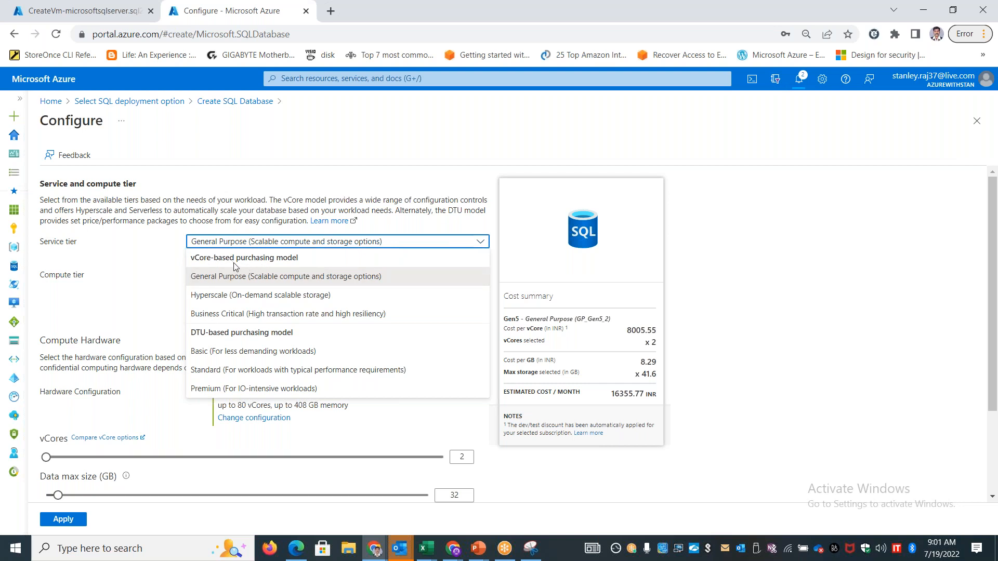
pyautogui.click(230, 318)
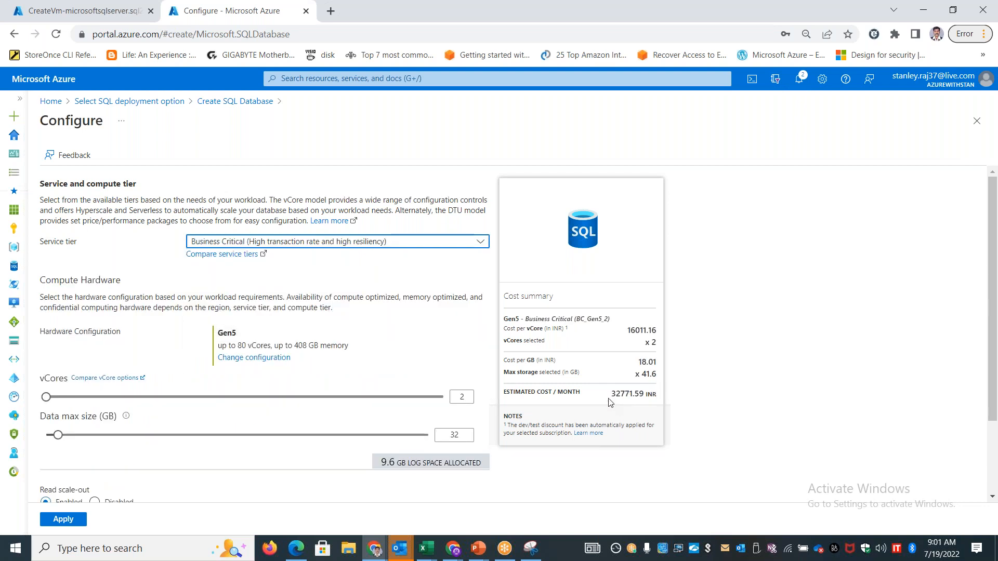
pyautogui.tripleClick(630, 394)
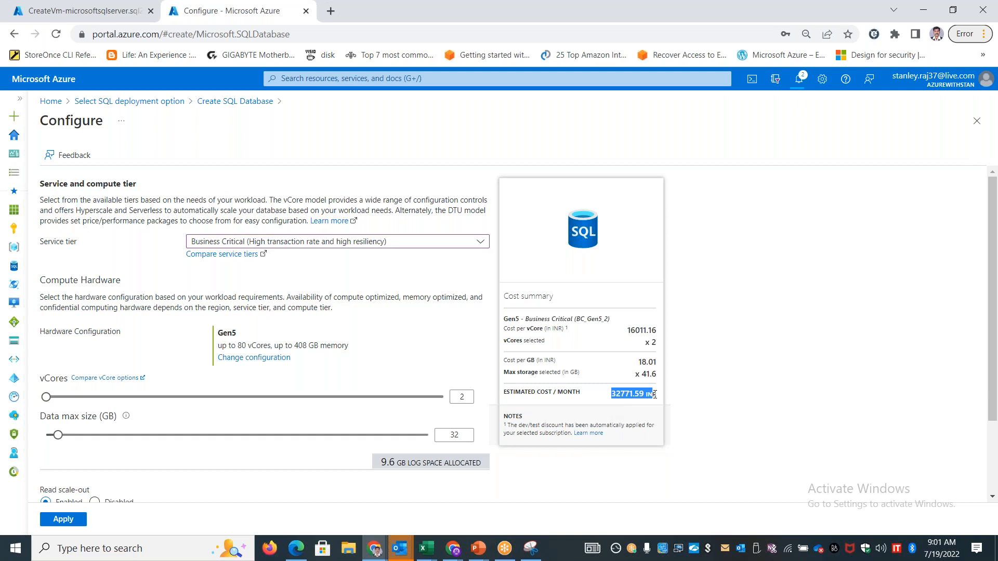
pyautogui.click(405, 242)
pyautogui.click(280, 297)
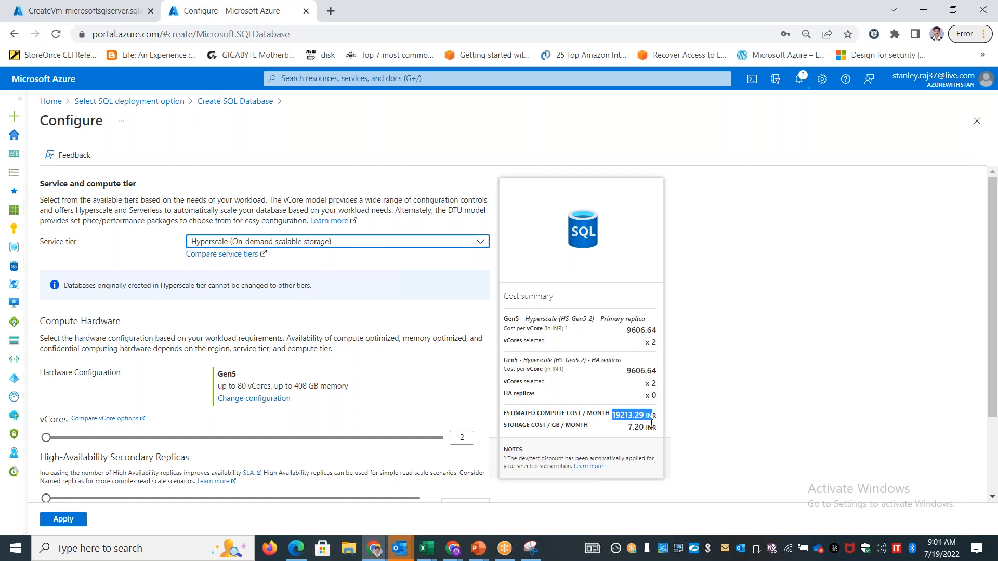
pyautogui.click(364, 243)
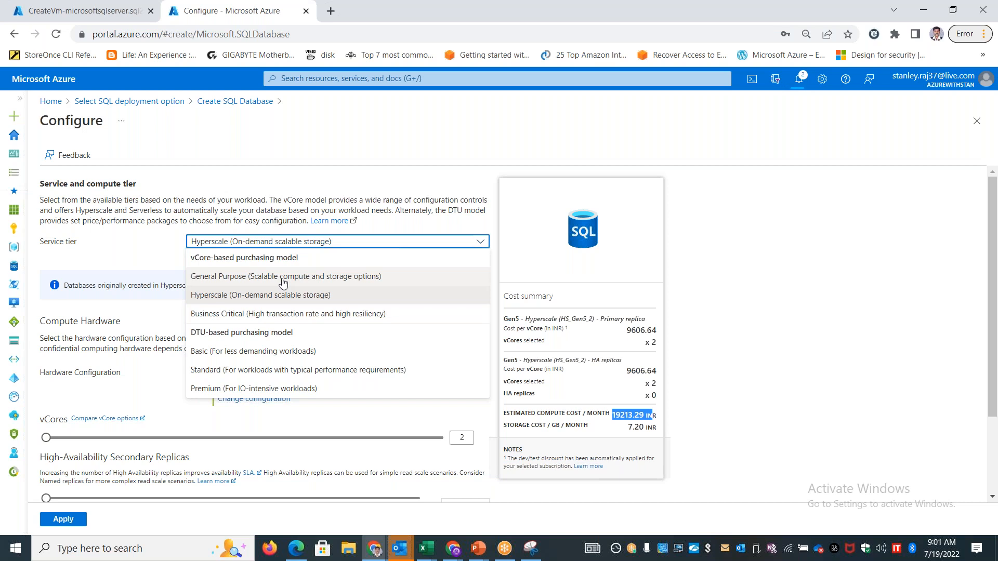
pyautogui.click(283, 282)
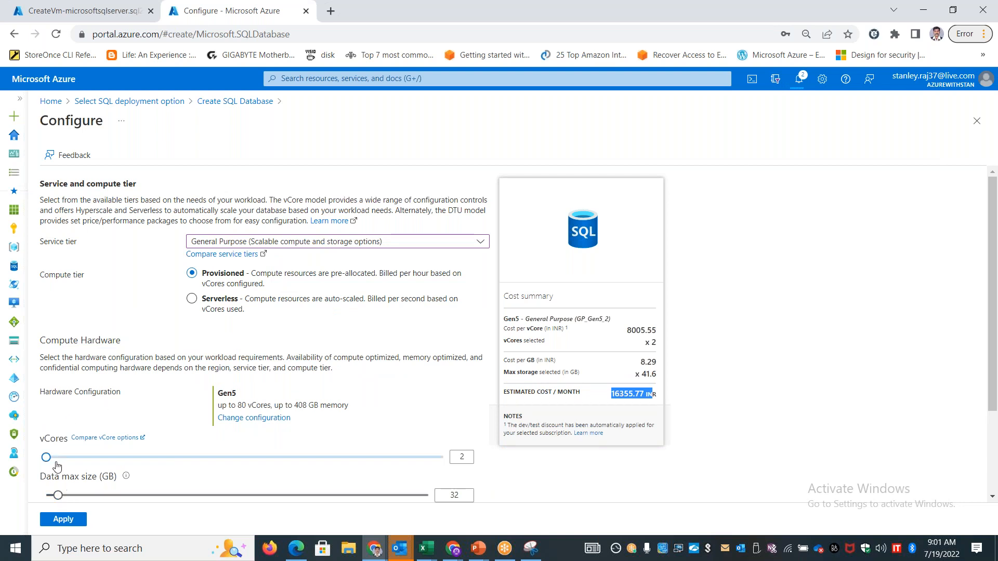
# Compare the estimated monthly cost of 8 vCores on General Purpose with 80 vCores on Business Critical
pyautogui.moveTo(47, 457); pyautogui.dragTo(148, 461)
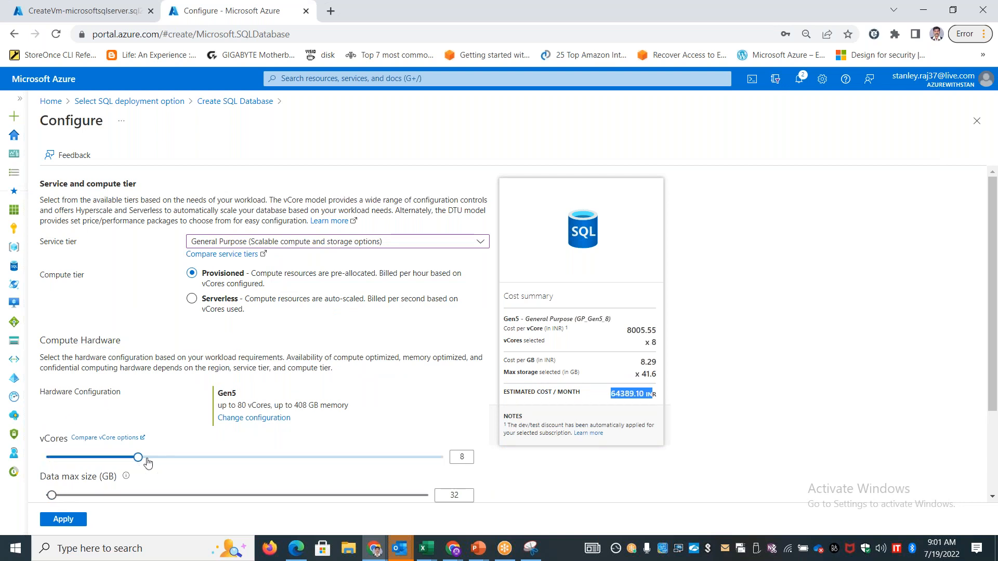
pyautogui.doubleClick(615, 393)
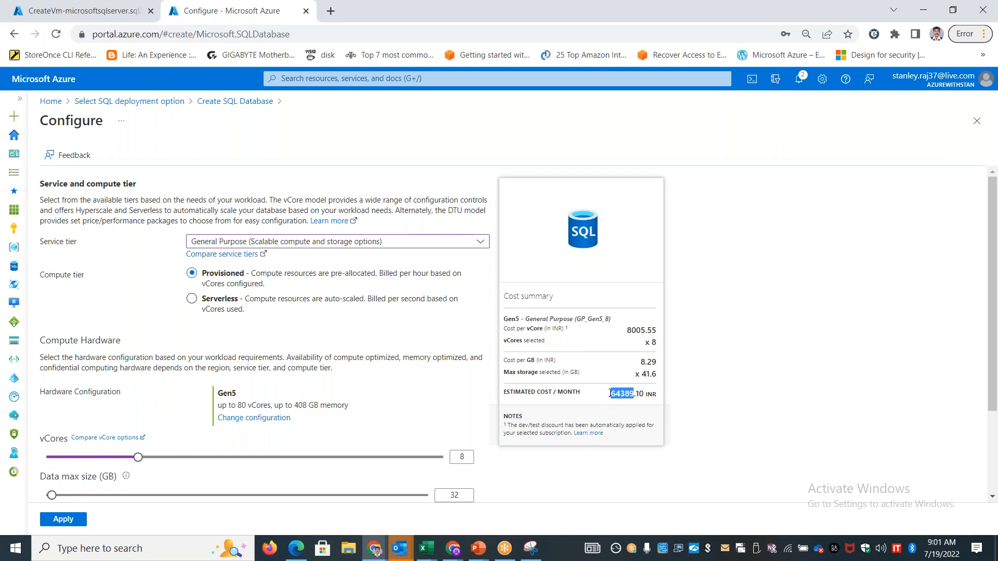
pyautogui.click(290, 247)
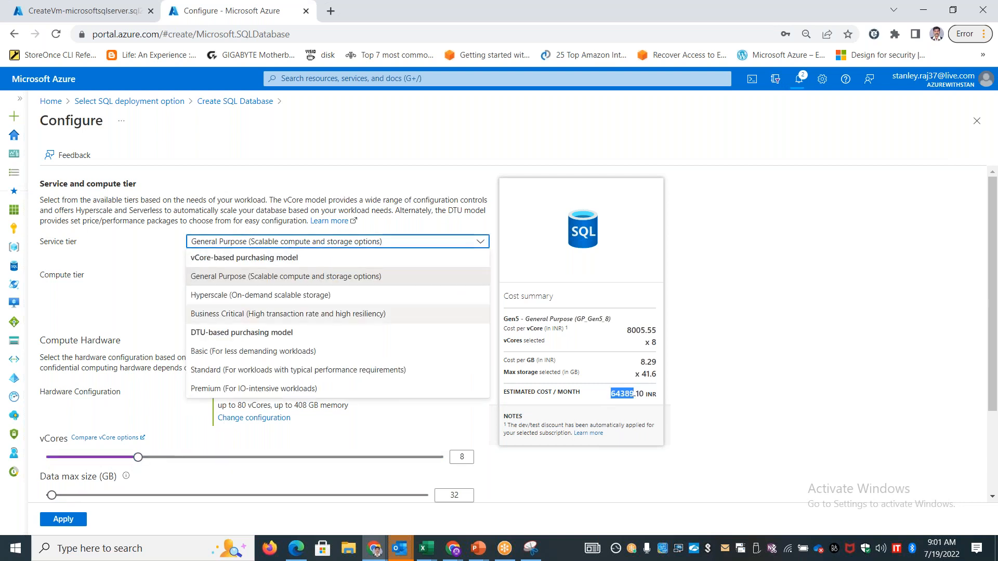
pyautogui.click(244, 315)
pyautogui.moveTo(55, 397); pyautogui.dragTo(443, 397)
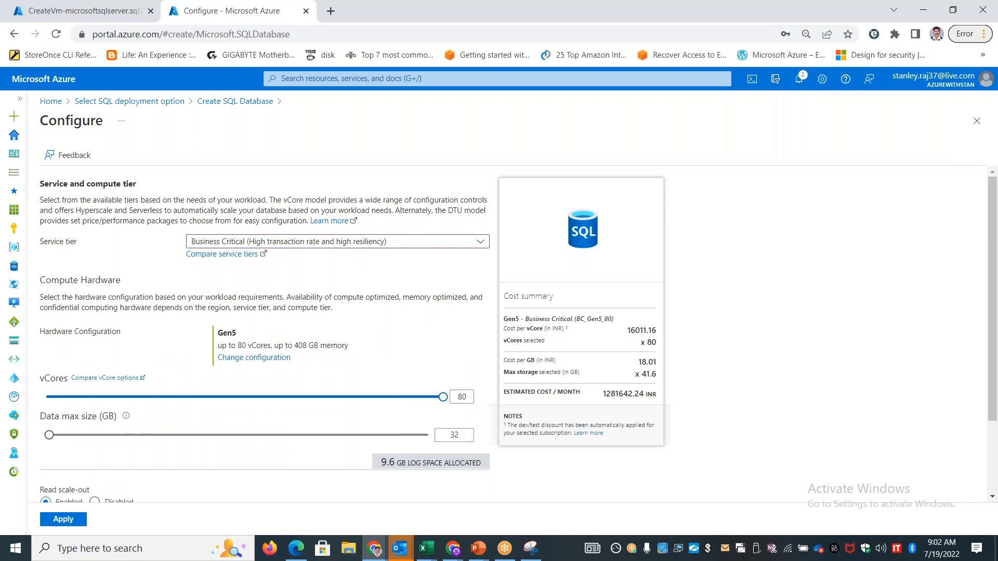
pyautogui.moveTo(604, 395); pyautogui.dragTo(640, 394)
# Configure the database with the General Purpose service tier, 2 vCores and a data max size of 17 GB
pyautogui.moveTo(49, 435)
pyautogui.mouseDown()
pyautogui.moveTo(482, 438)
pyautogui.moveTo(48, 435)
pyautogui.mouseUp()
pyautogui.moveTo(442, 396); pyautogui.dragTo(45, 397)
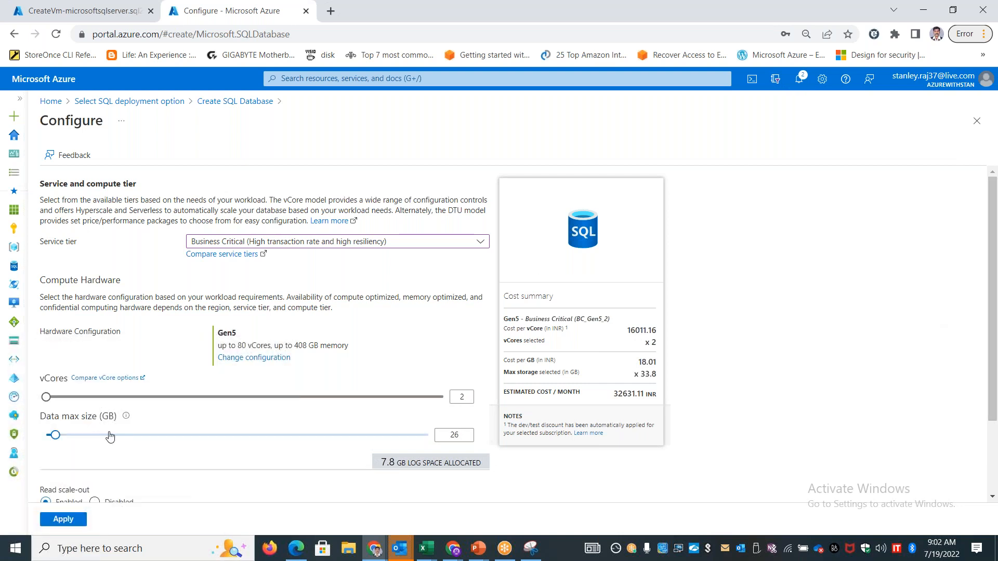
pyautogui.click(338, 243)
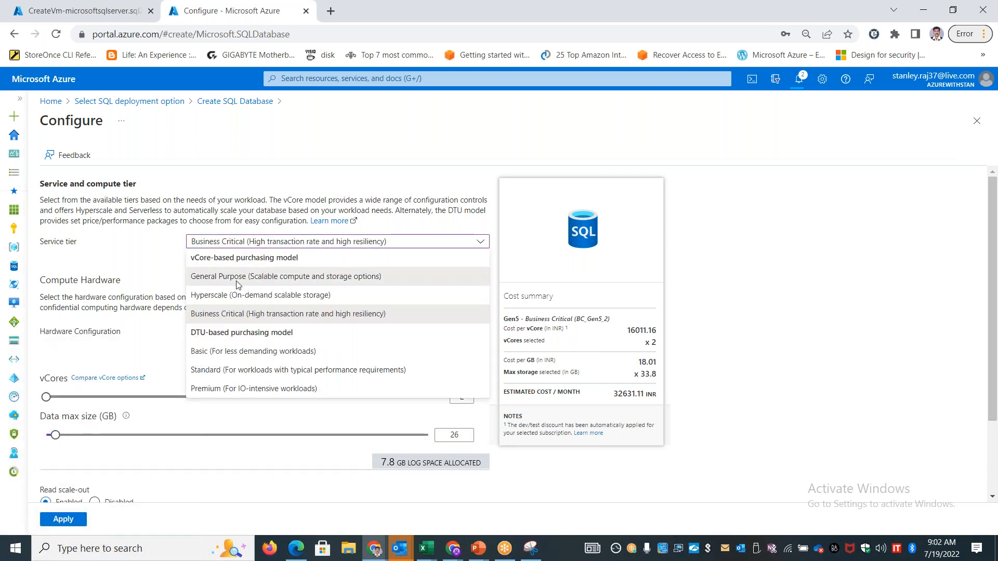
pyautogui.click(265, 276)
pyautogui.click(60, 457)
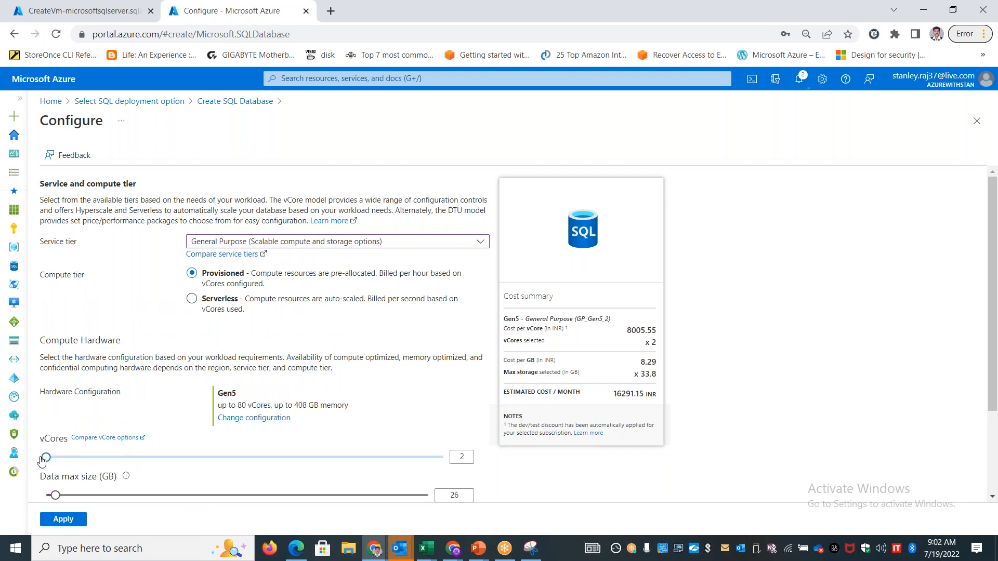
pyautogui.moveTo(57, 498); pyautogui.dragTo(52, 498)
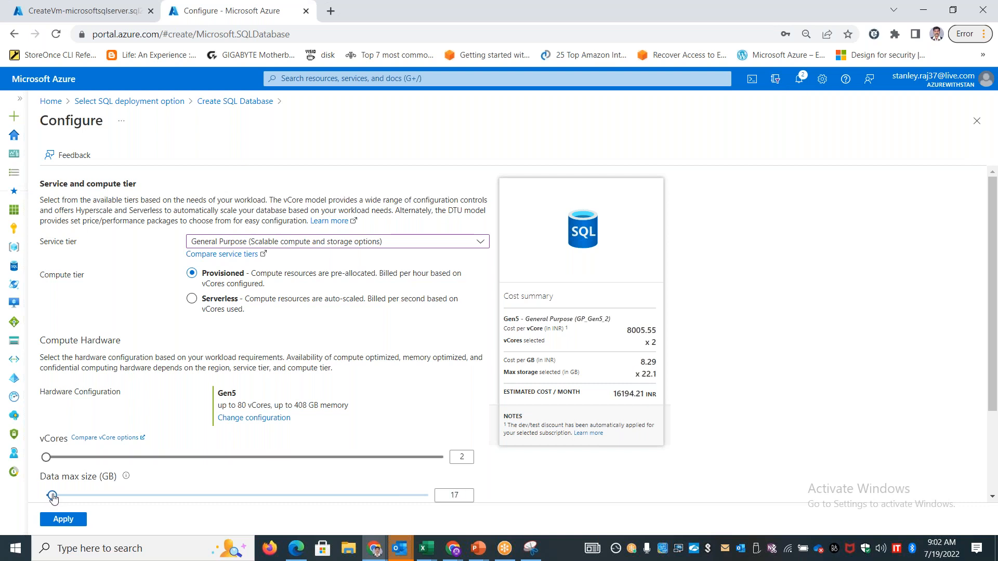
pyautogui.moveTo(53, 498); pyautogui.dragTo(53, 498)
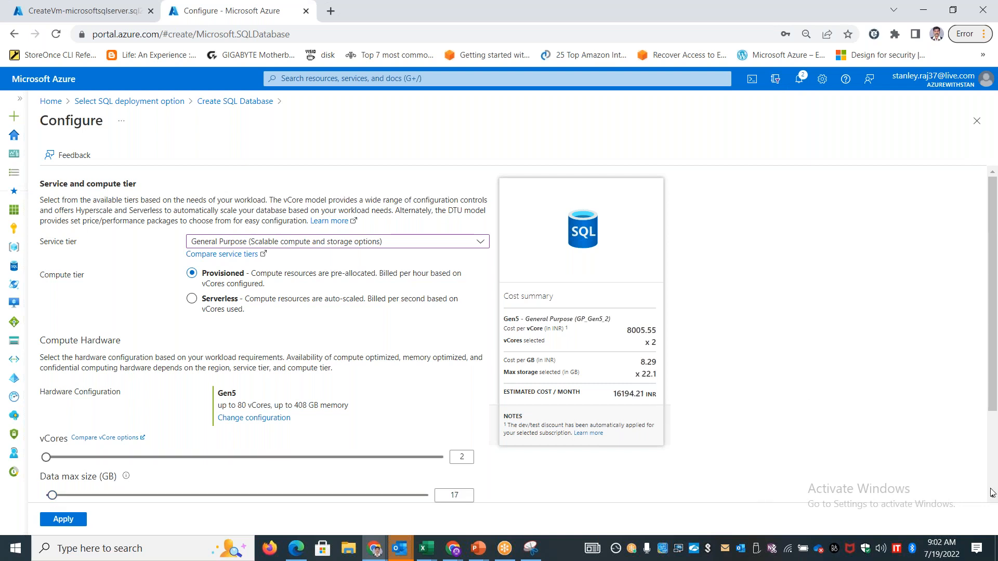
pyautogui.scroll(-2, 991, 498)
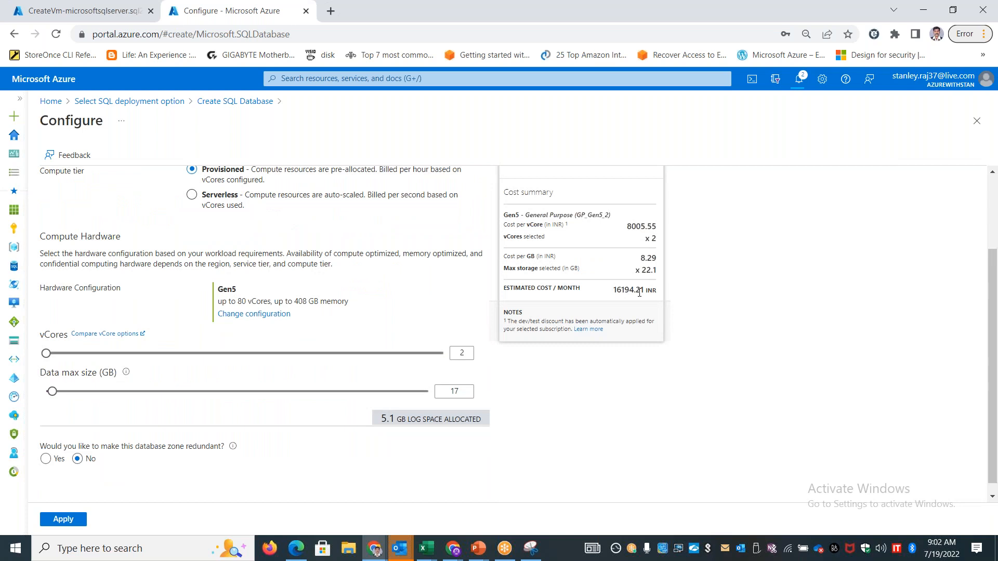
pyautogui.moveTo(994, 310); pyautogui.dragTo(994, 263)
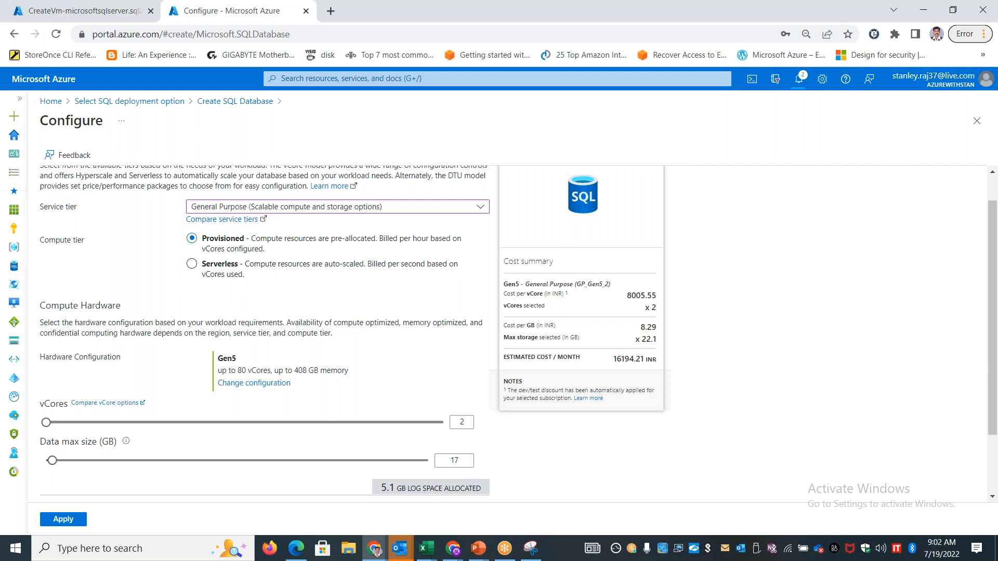
pyautogui.moveTo(995, 373); pyautogui.dragTo(995, 326)
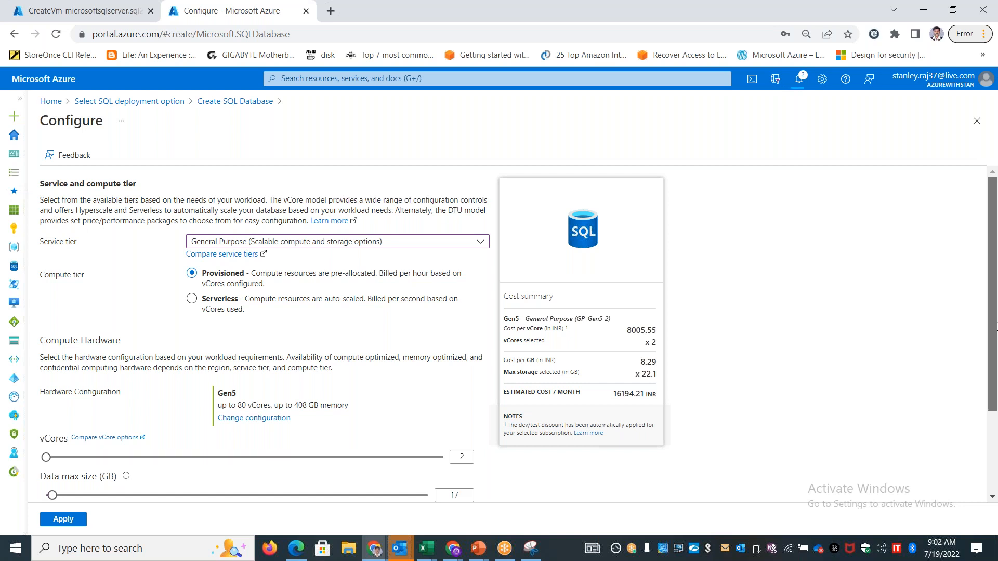
pyautogui.scroll(-3, 997, 371)
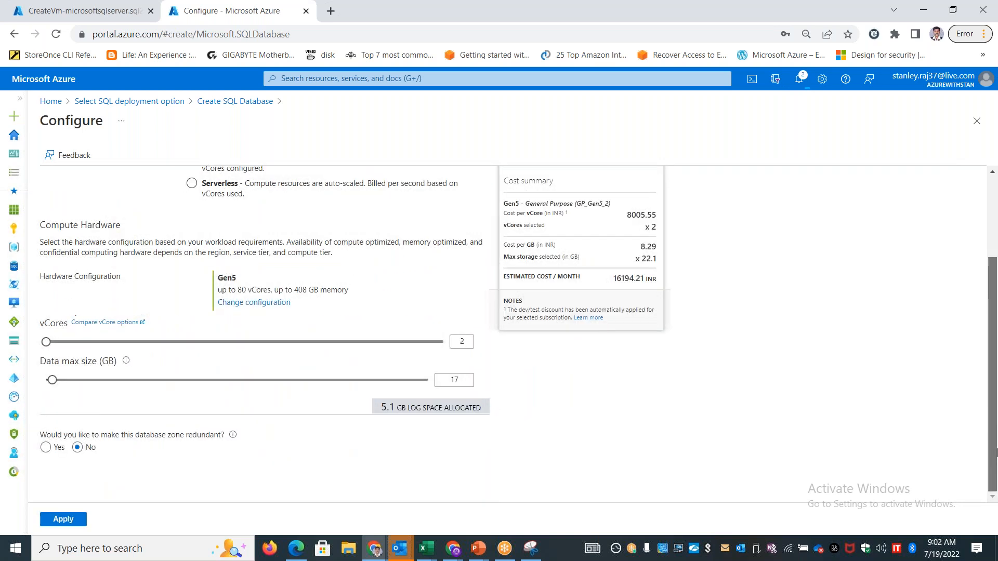
# Compare the estimated monthly cost of the Premium service tier at 4000 DTUs and 125 DTUs with different data max sizes
pyautogui.scroll(3, 779, 364)
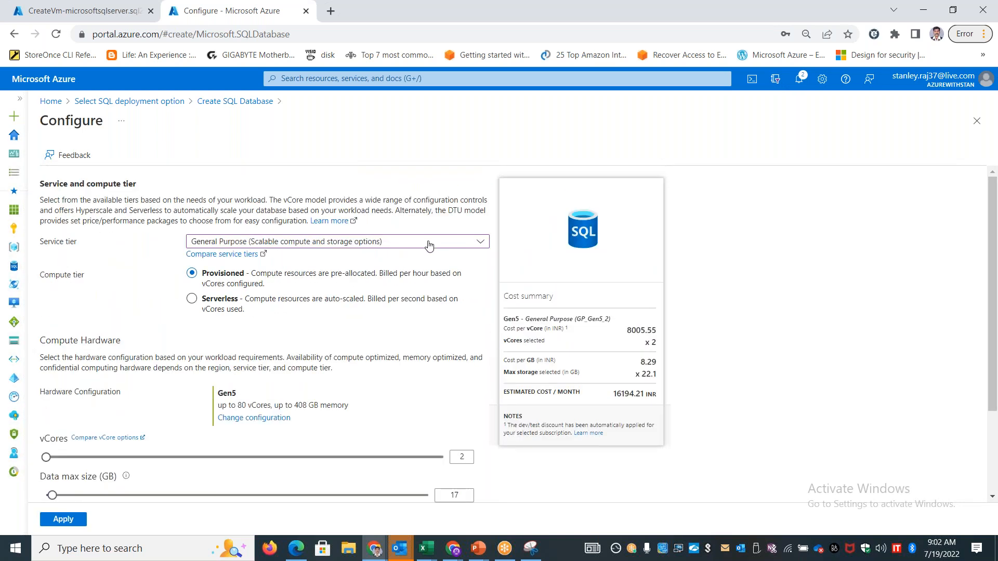
pyautogui.click(430, 242)
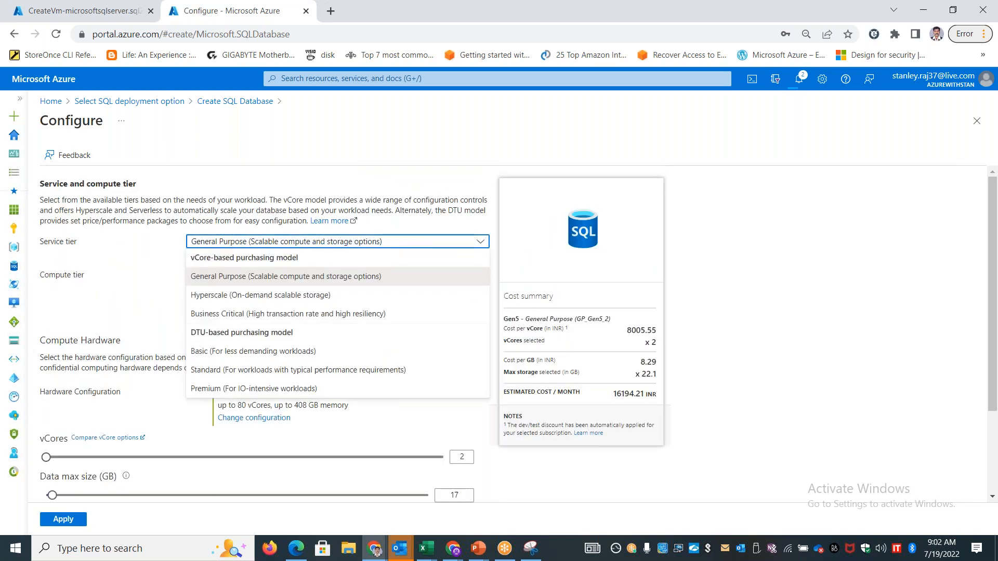
pyautogui.click(230, 390)
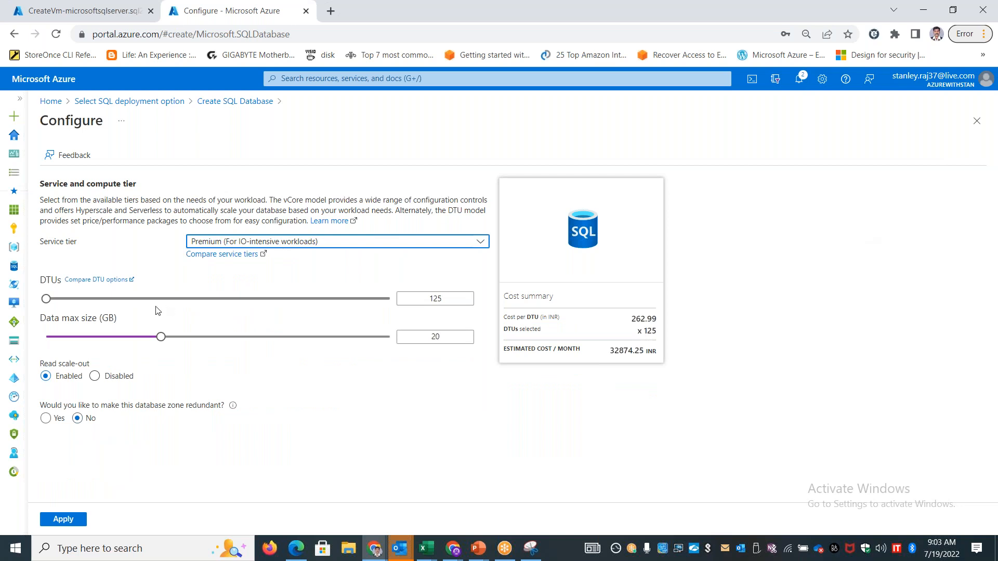
pyautogui.moveTo(46, 299); pyautogui.dragTo(442, 313)
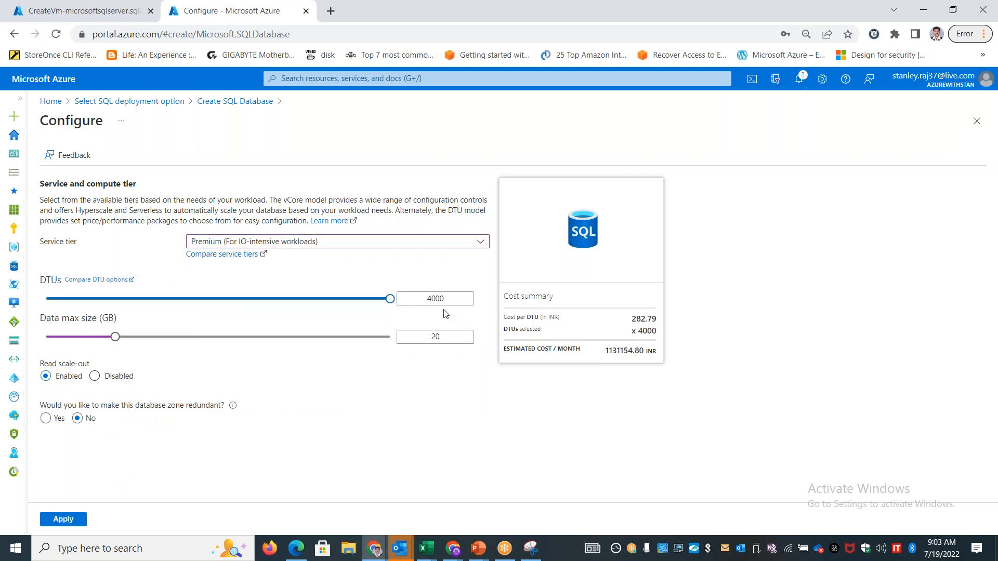
pyautogui.moveTo(117, 338); pyautogui.dragTo(233, 347)
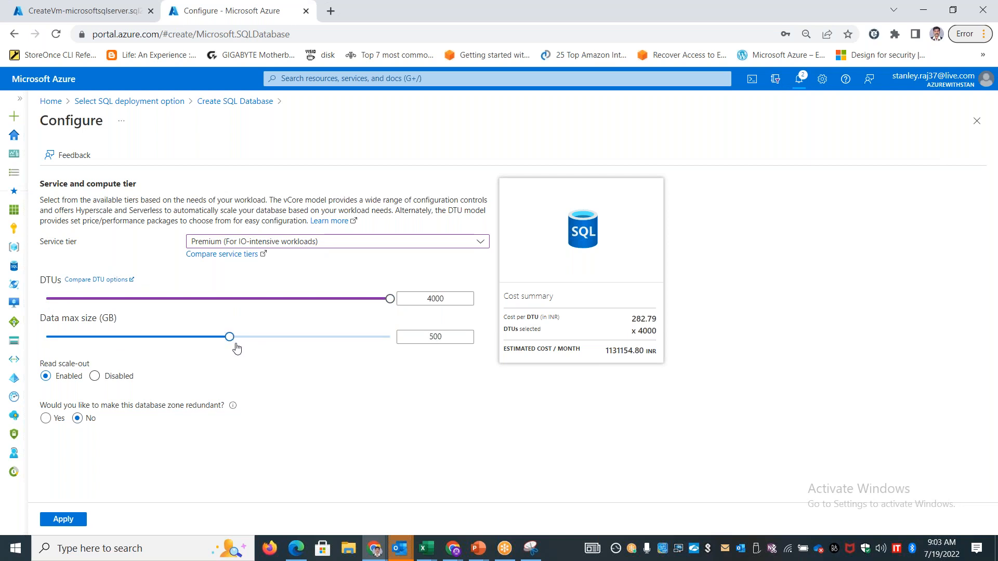
pyautogui.moveTo(226, 340); pyautogui.dragTo(78, 341)
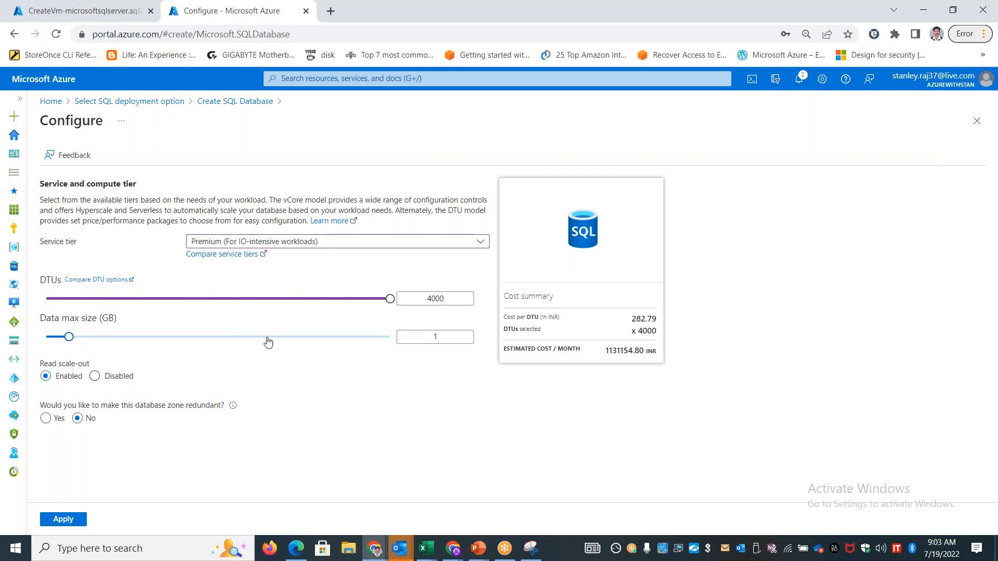
pyautogui.click(66, 305)
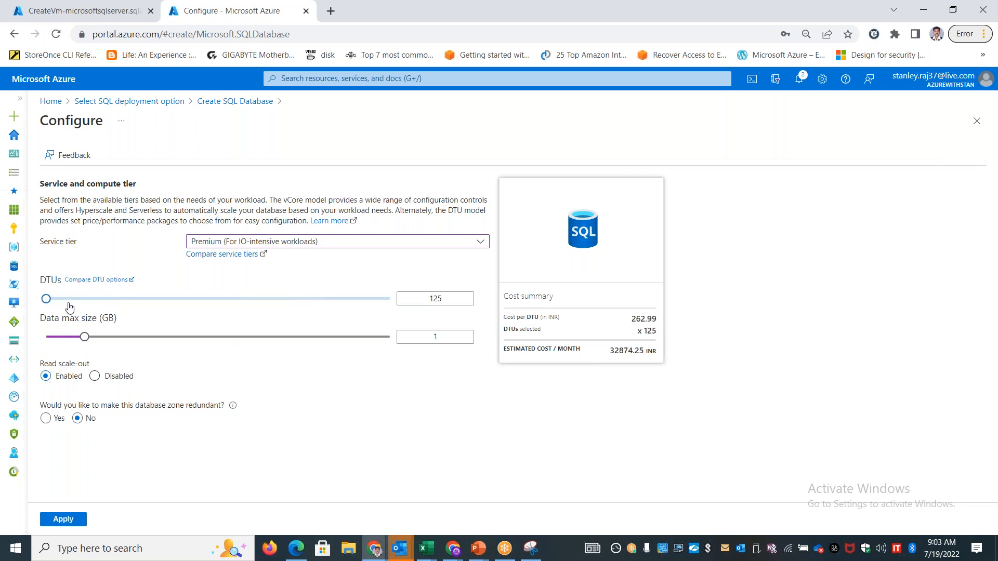
pyautogui.click(64, 338)
# Switch the service tier back to General Purpose, set the data max size to 16 GB and apply the configuration
pyautogui.click(430, 243)
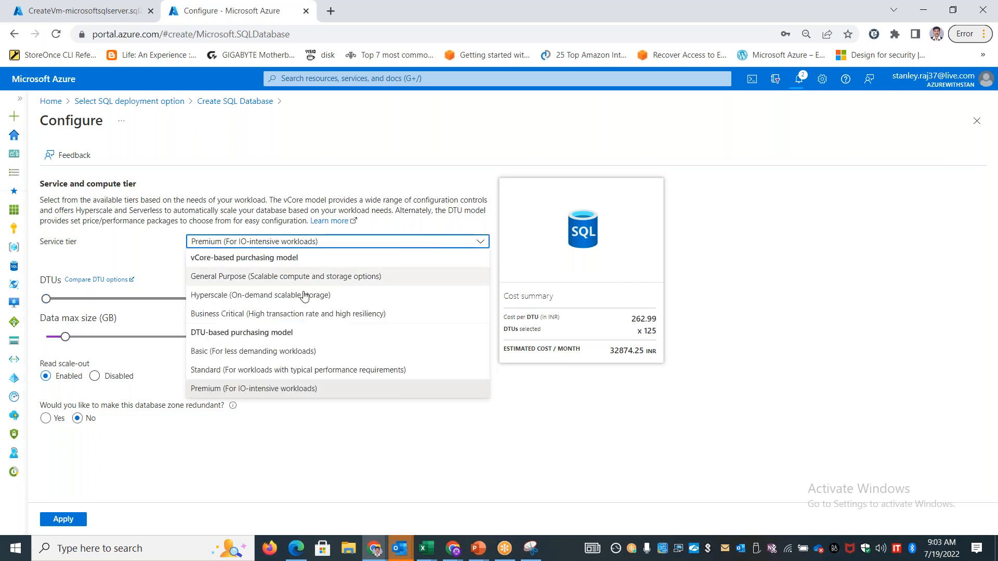
pyautogui.click(301, 285)
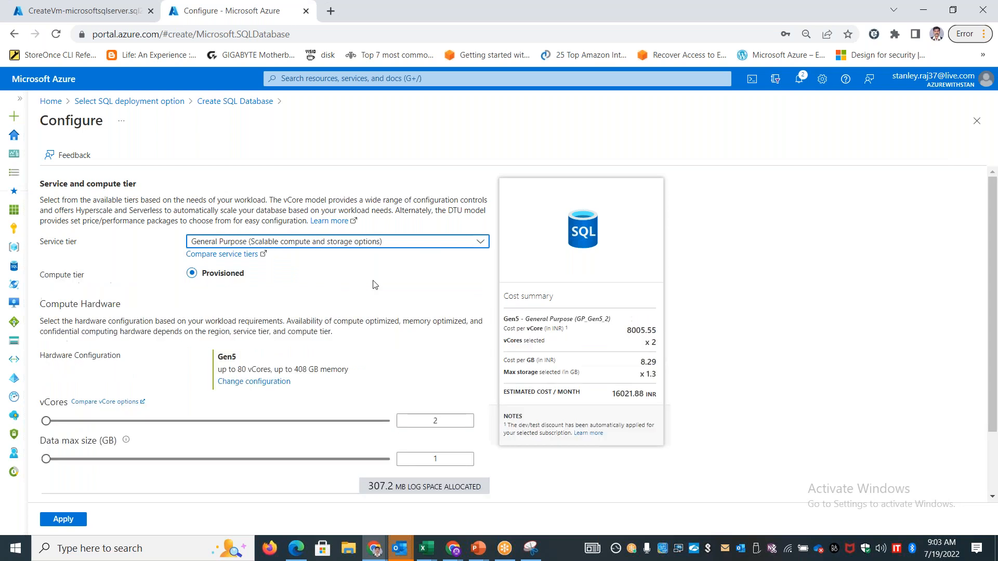
pyautogui.moveTo(448, 492); pyautogui.dragTo(420, 497)
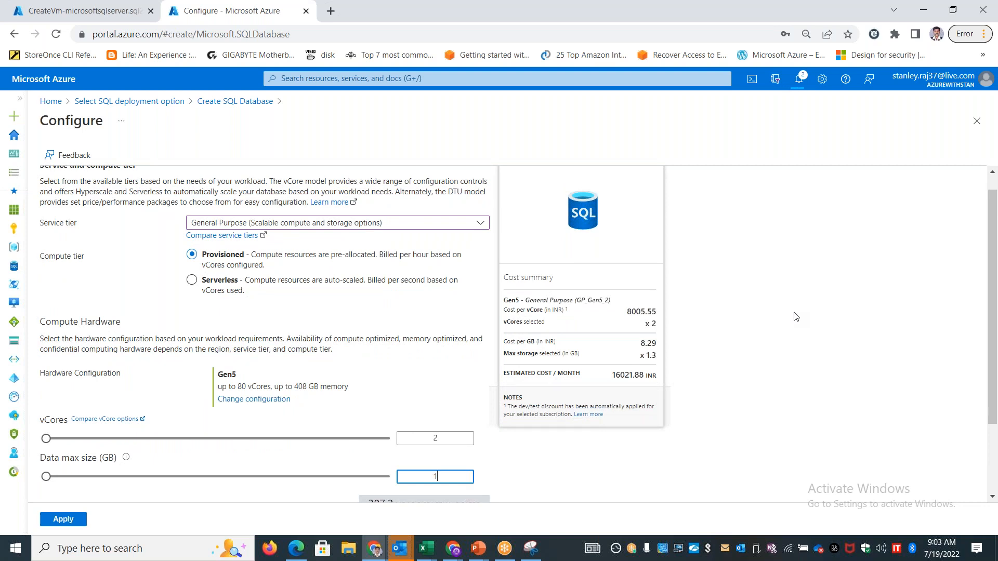
pyautogui.click(843, 297)
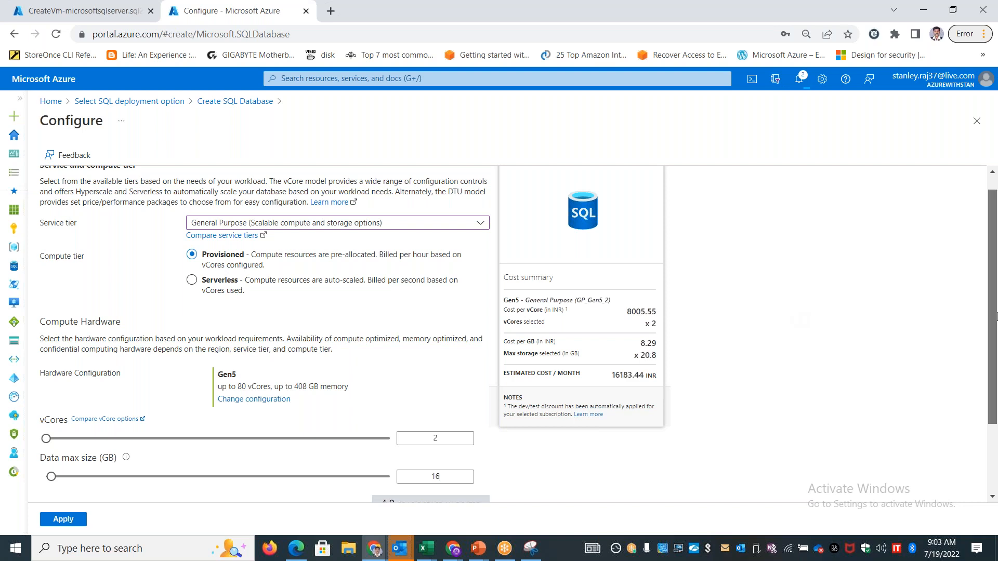
pyautogui.scroll(-1, 996, 351)
pyautogui.moveTo(997, 351); pyautogui.dragTo(996, 403)
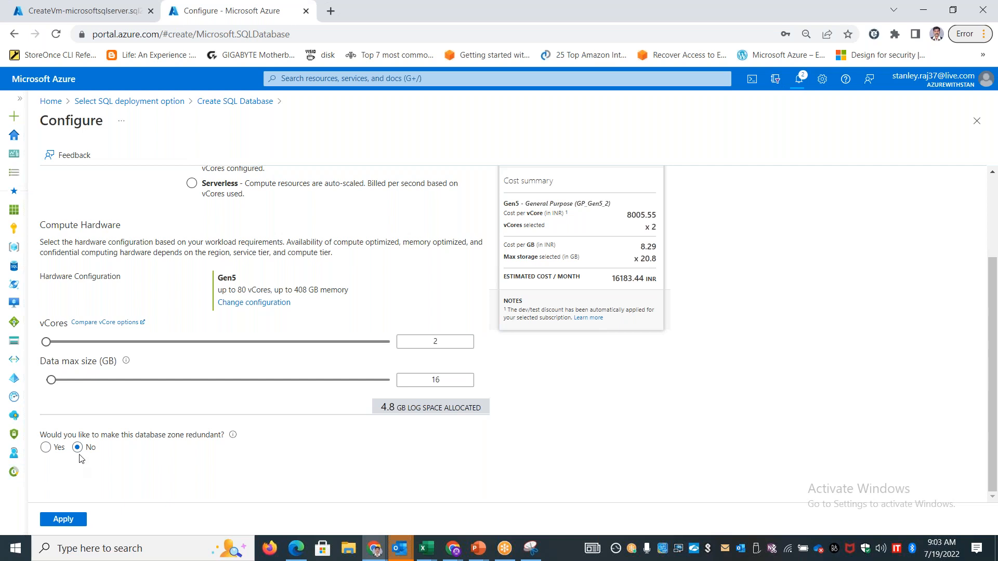
pyautogui.click(73, 517)
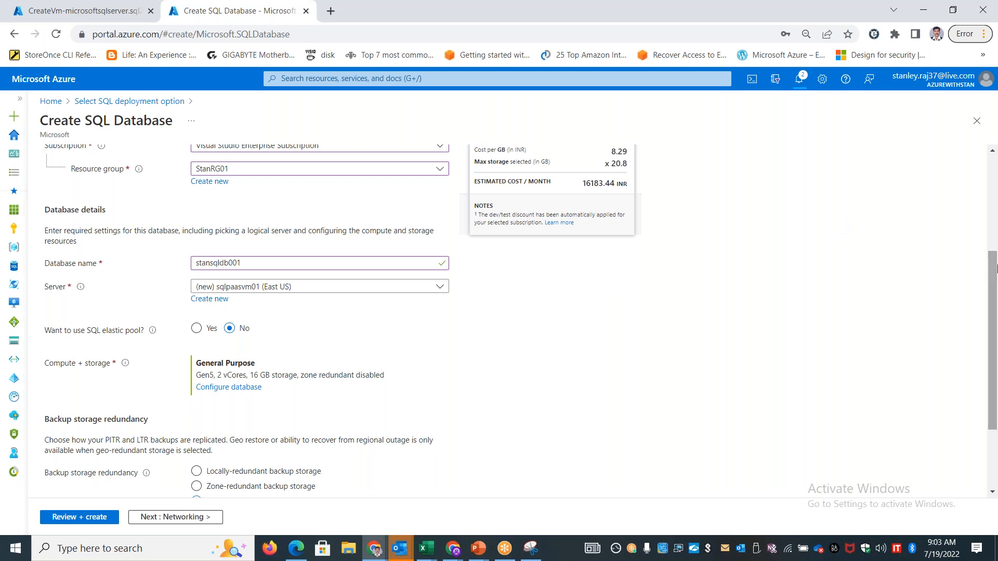
# Set the backup storage redundancy to locally-redundant backup storage and review the basic database settings
pyautogui.scroll(-2, 281, 299)
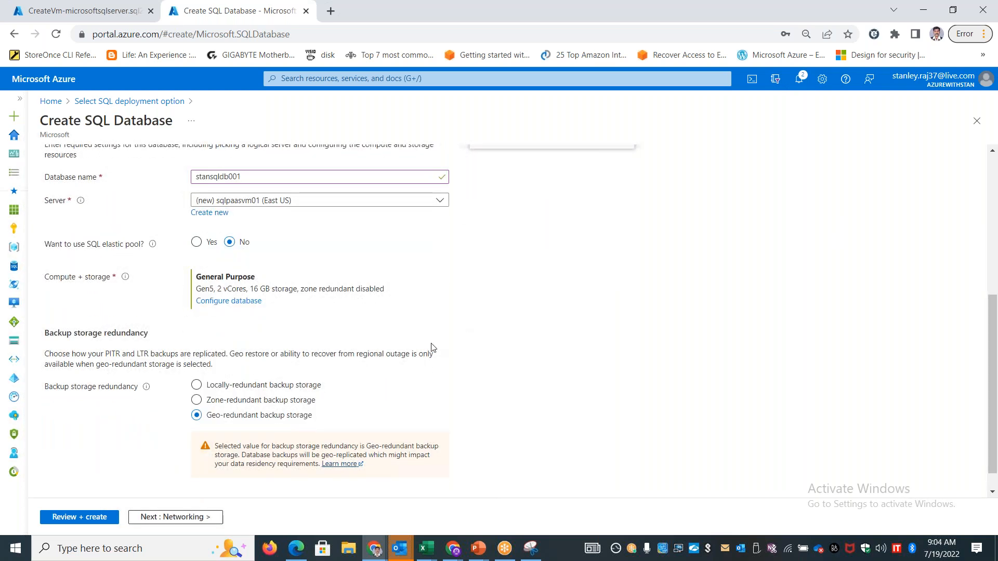
pyautogui.click(248, 387)
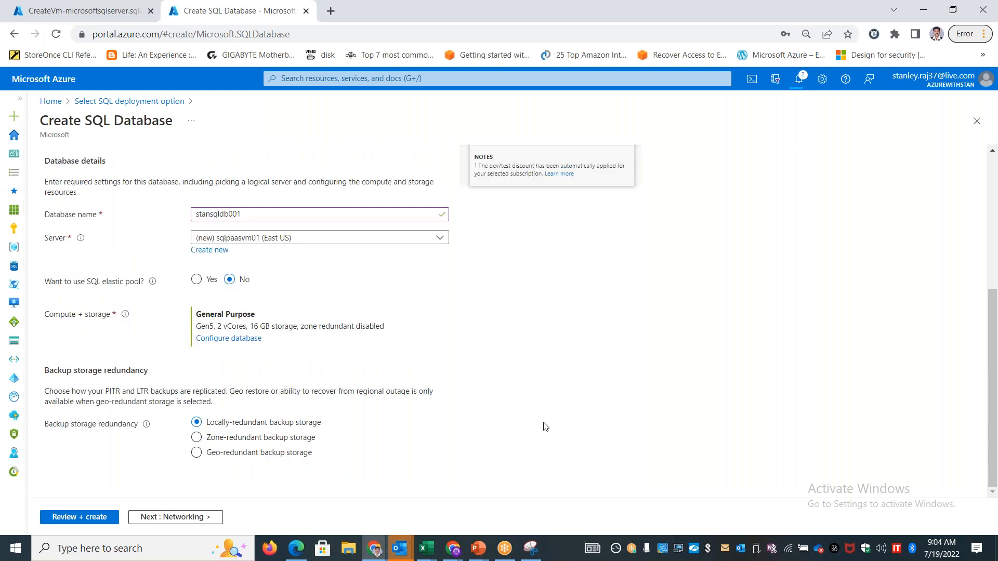
pyautogui.moveTo(139, 393); pyautogui.dragTo(215, 404)
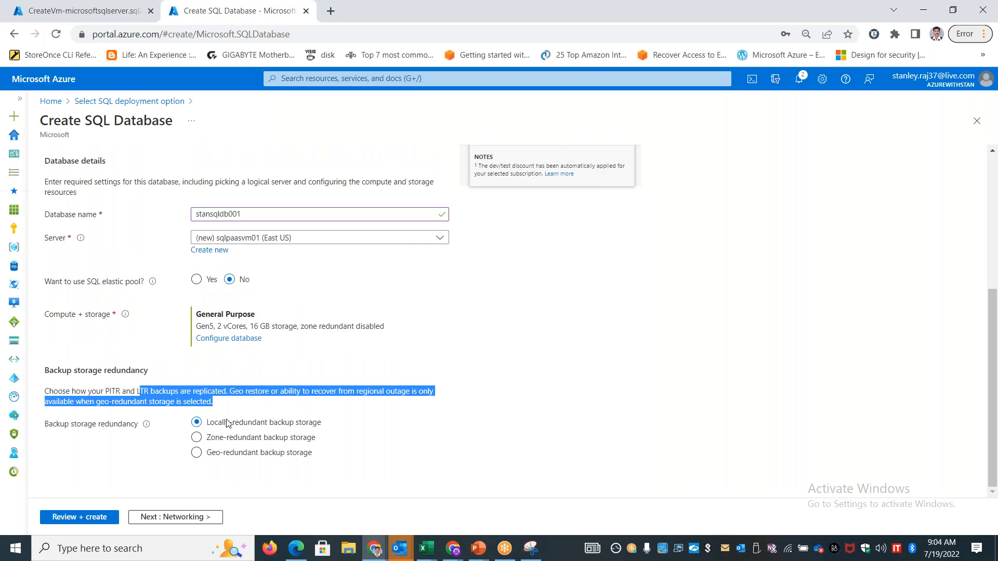
pyautogui.moveTo(50, 424); pyautogui.dragTo(81, 431)
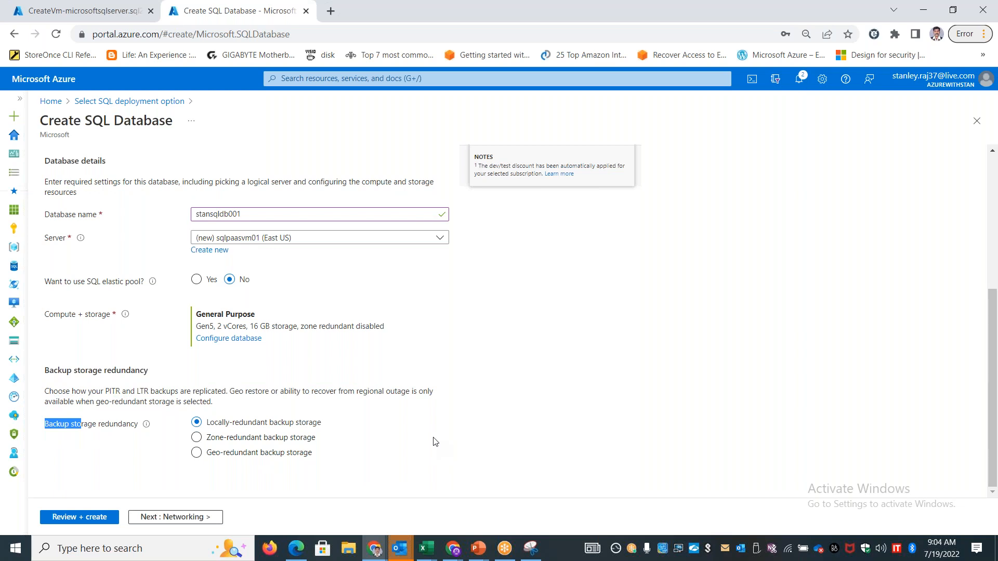
pyautogui.scroll(5, 442, 434)
pyautogui.scroll(-5, 442, 435)
pyautogui.scroll(5, 447, 431)
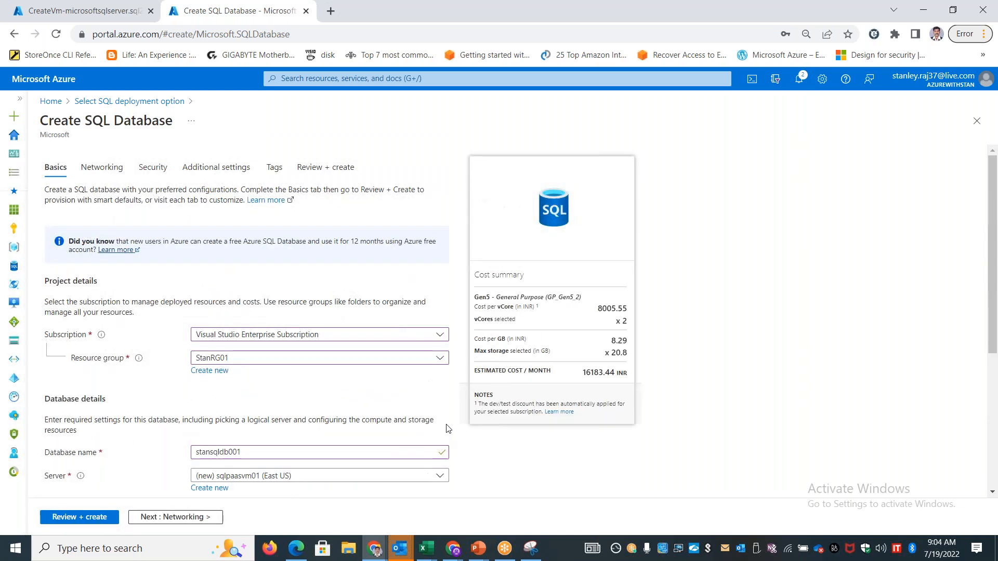
# Set the network connectivity to a public endpoint and allow Azure services and the current client IP address through the firewall
pyautogui.click(180, 517)
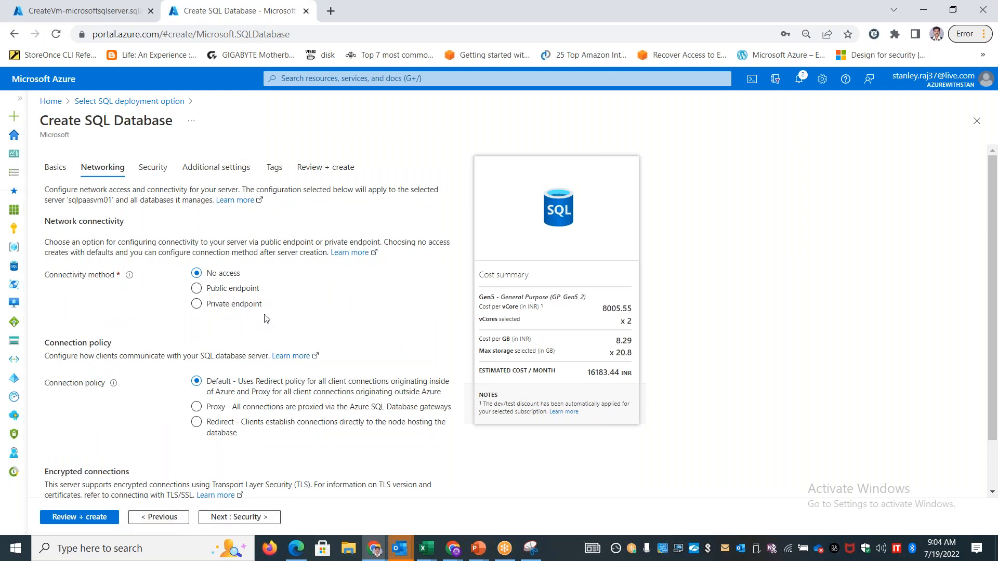
pyautogui.click(239, 290)
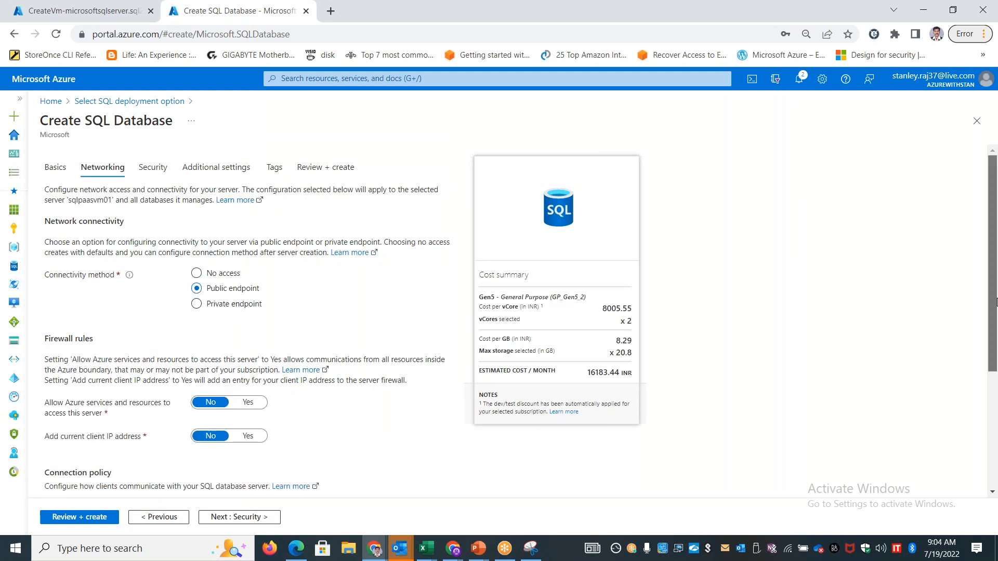
pyautogui.moveTo(991, 301); pyautogui.dragTo(997, 417)
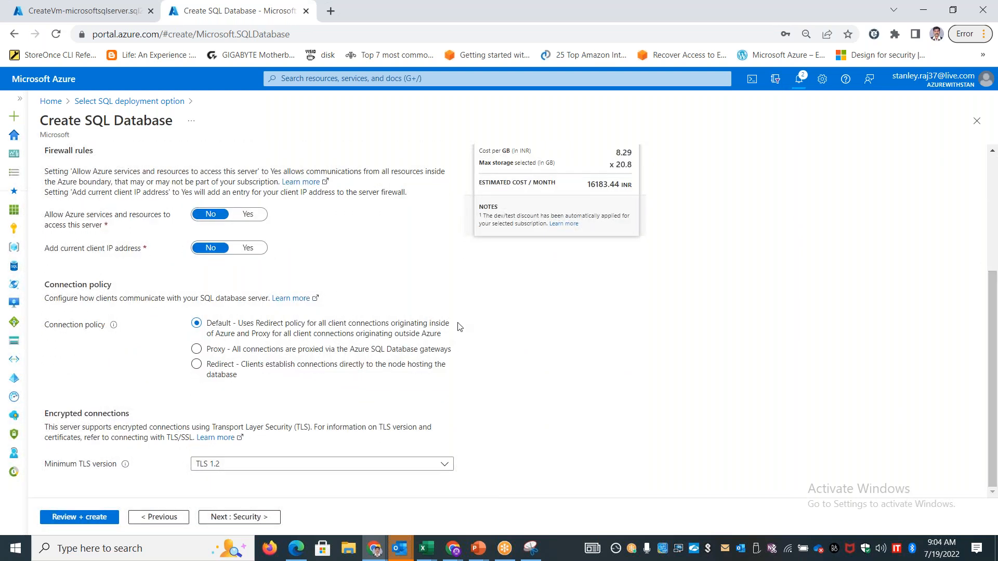
pyautogui.click(252, 220)
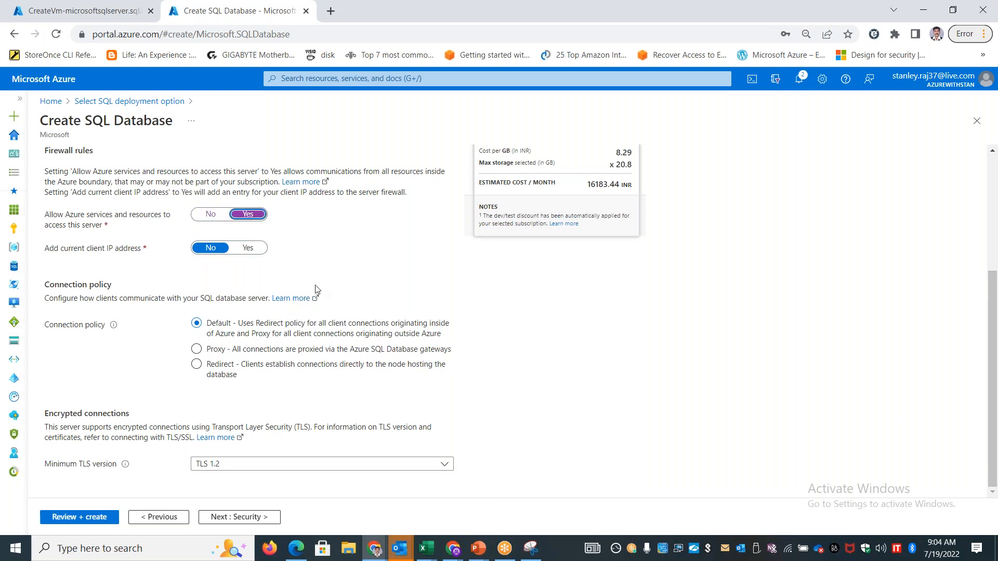
pyautogui.click(254, 249)
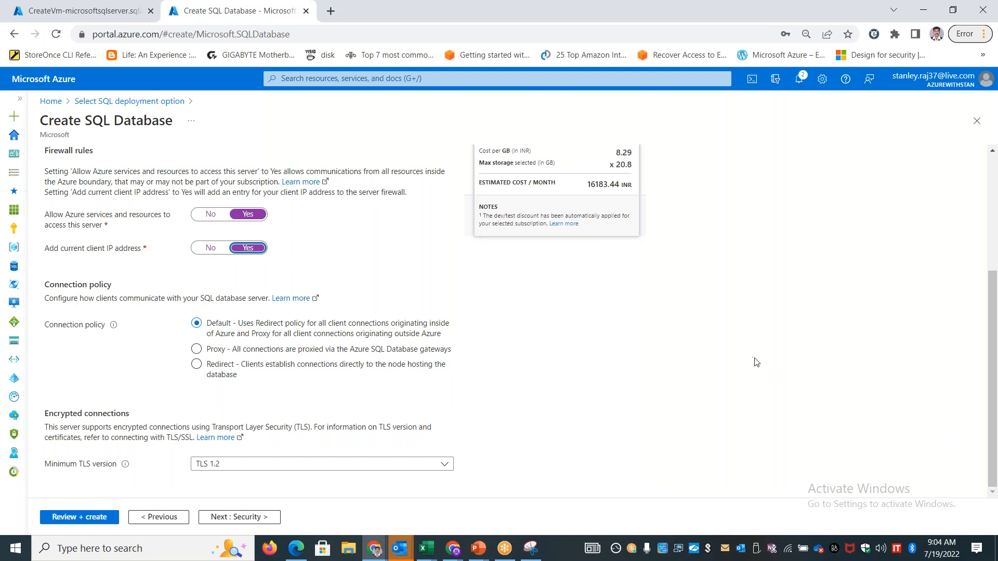
pyautogui.scroll(4, 757, 362)
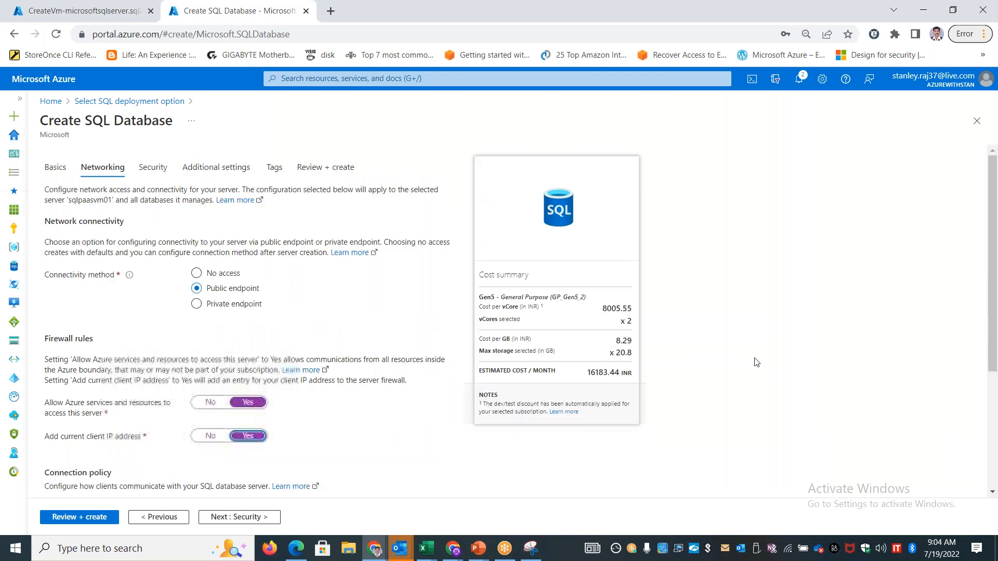
pyautogui.scroll(-4, 404, 337)
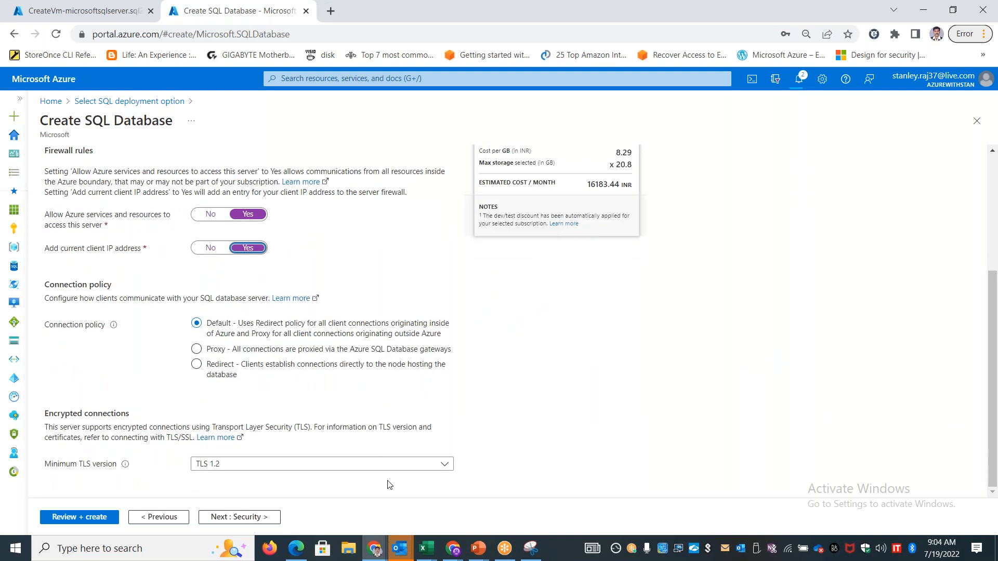
# Choose TLS 1.2 as the minimum TLS version and open the final review of the database settings
pyautogui.click(385, 464)
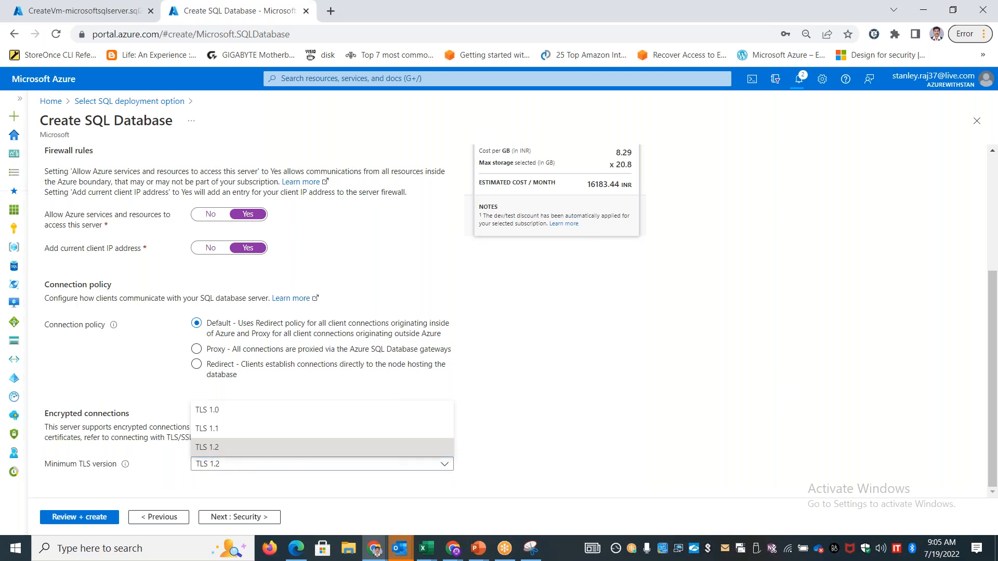
pyautogui.click(219, 452)
pyautogui.moveTo(997, 342)
pyautogui.mouseDown()
pyautogui.moveTo(996, 233)
pyautogui.moveTo(996, 348)
pyautogui.mouseUp()
pyautogui.click(103, 516)
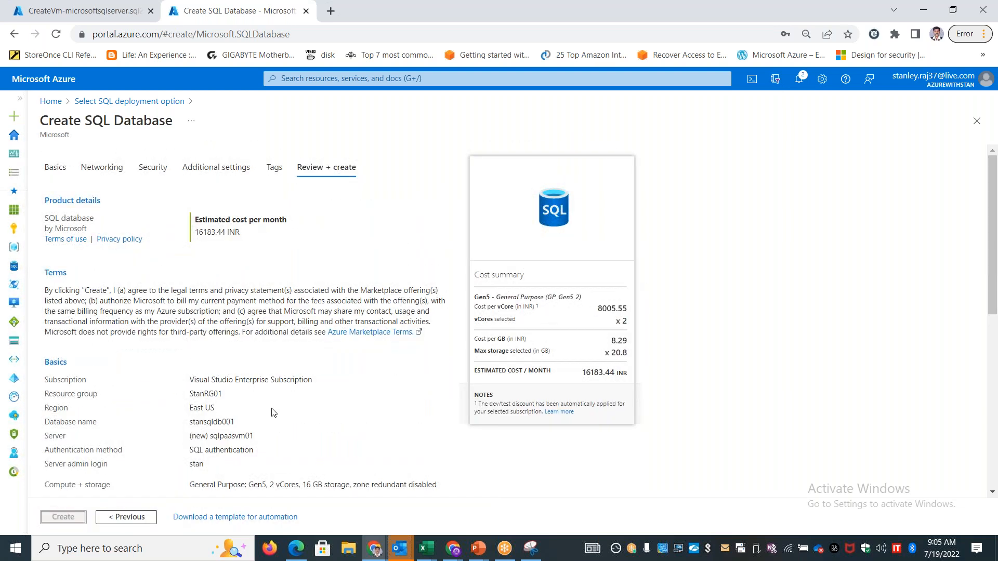
# Return to the security settings and choose Not now for enabling Microsoft Defender for SQL
pyautogui.click(152, 167)
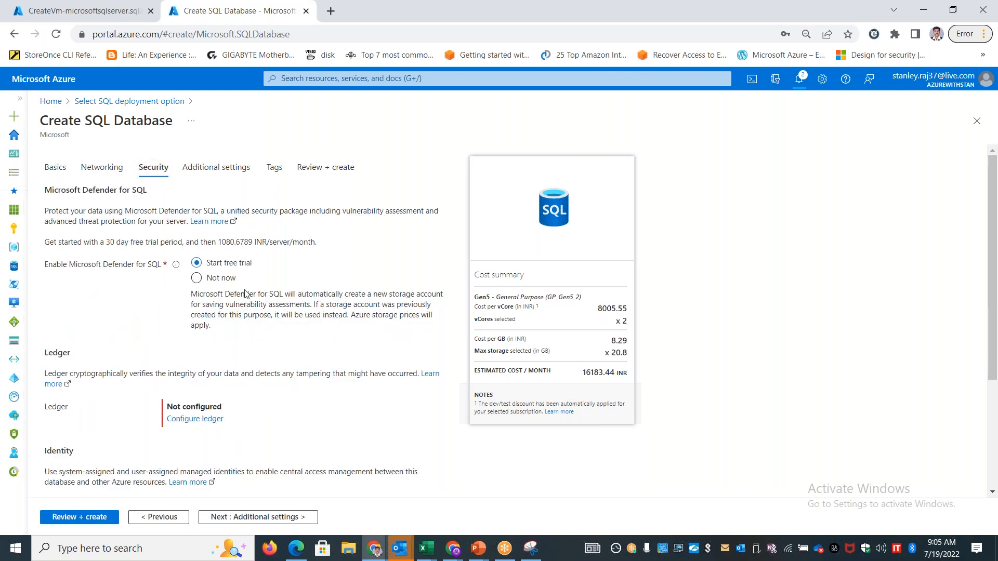
pyautogui.scroll(-4, 281, 321)
pyautogui.scroll(4, 281, 321)
pyautogui.click(207, 283)
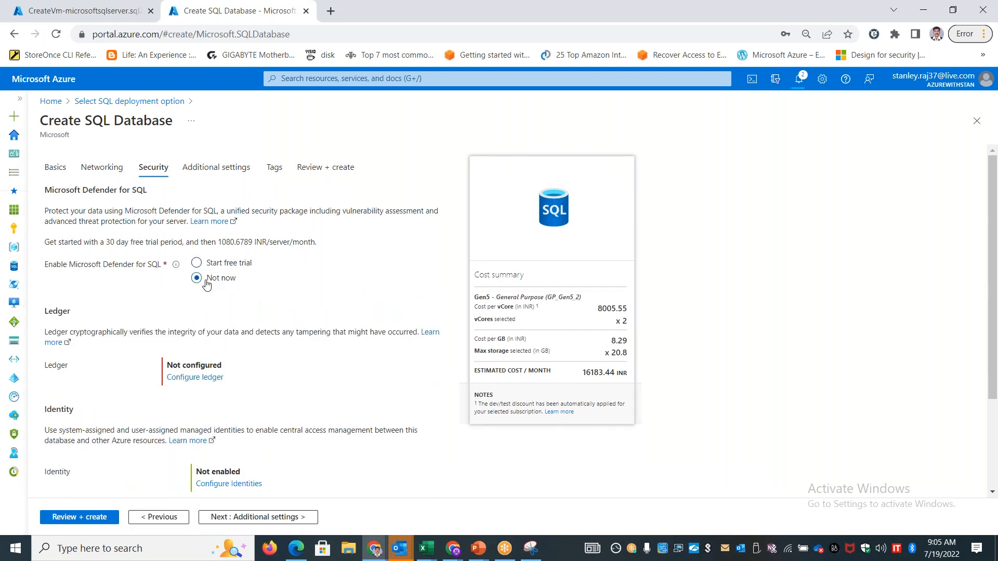
pyautogui.doubleClick(209, 210)
pyautogui.moveTo(58, 190); pyautogui.dragTo(160, 196)
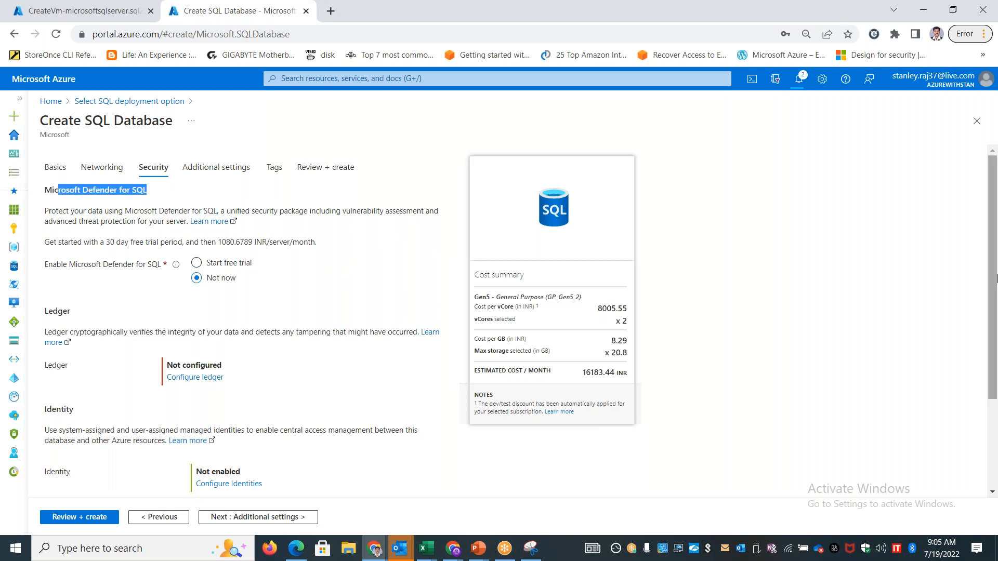
# Examine the system-assigned and user-assigned managed identity options, and leave the identity configuration without applying changes
pyautogui.moveTo(996, 278); pyautogui.dragTo(973, 227)
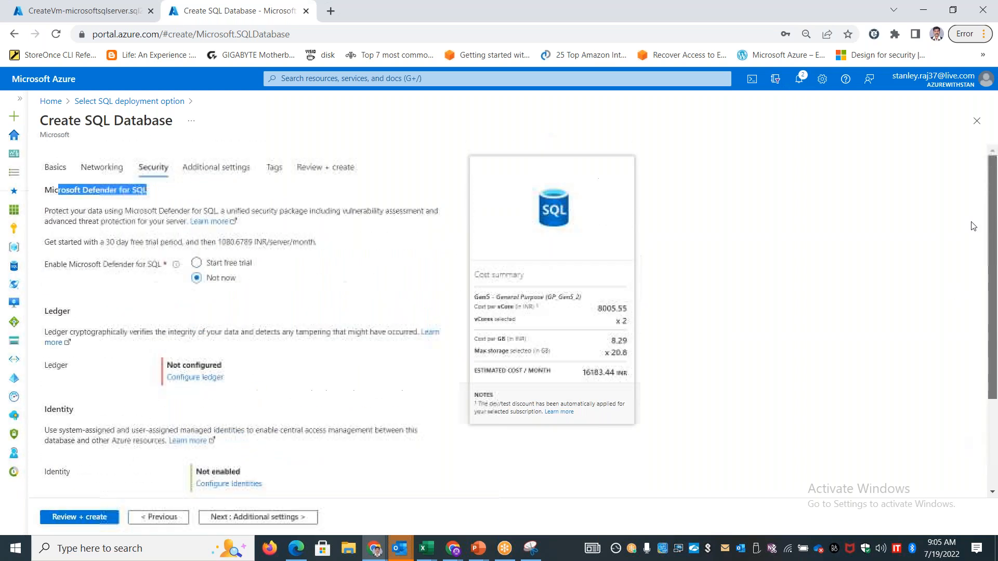
pyautogui.scroll(-3, 364, 439)
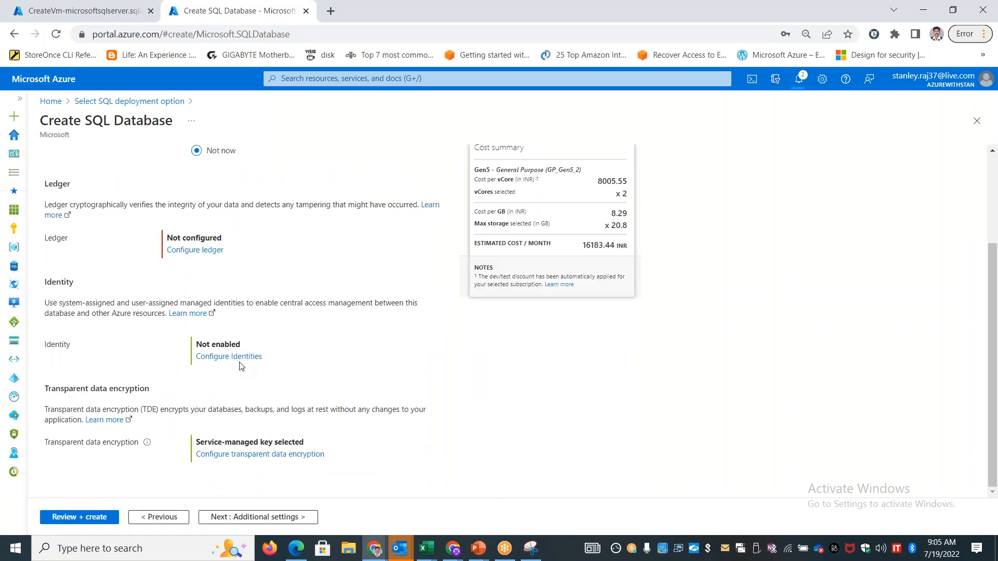
pyautogui.click(237, 358)
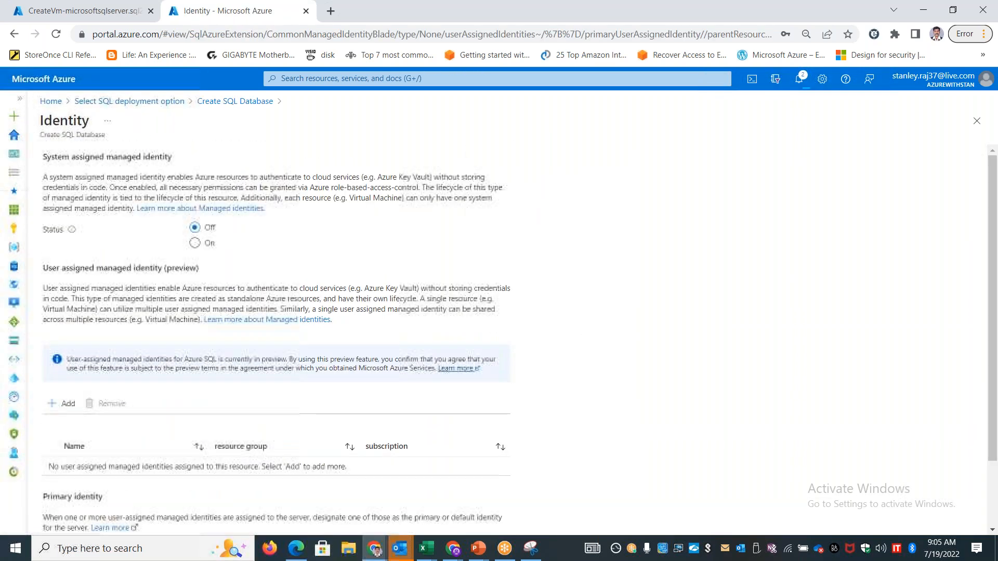
pyautogui.scroll(-3, 267, 359)
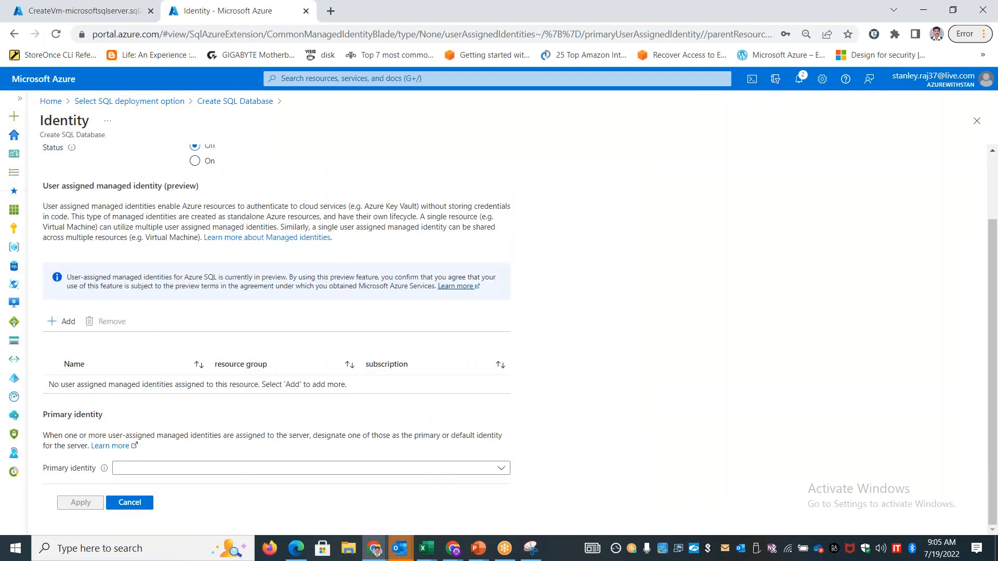
pyautogui.click(129, 501)
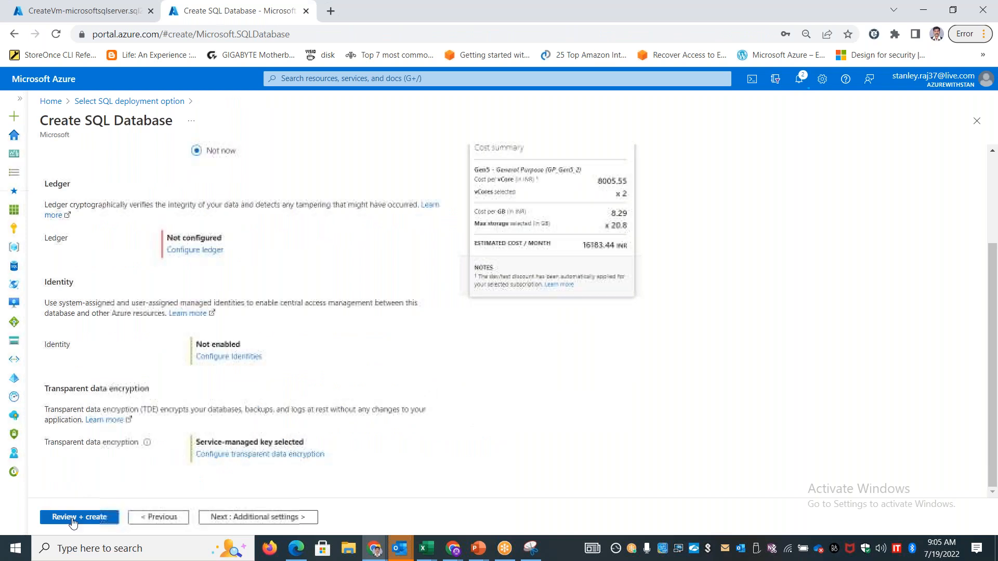
# Review the settings of the SQL database stansqldb001 on the new server sqlpaasvm01 and submit it for creation
pyautogui.click(84, 517)
pyautogui.click(77, 513)
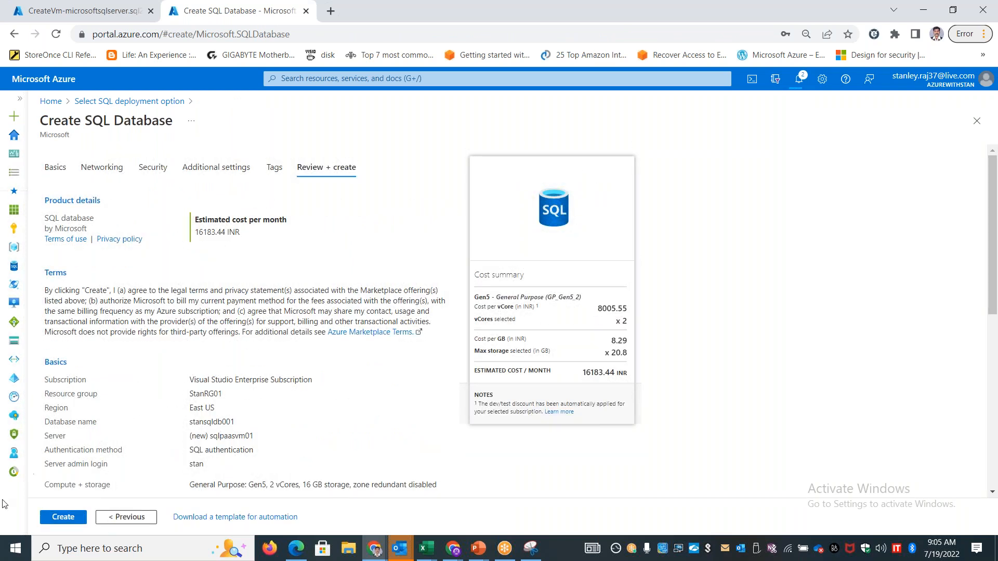
pyautogui.click(70, 518)
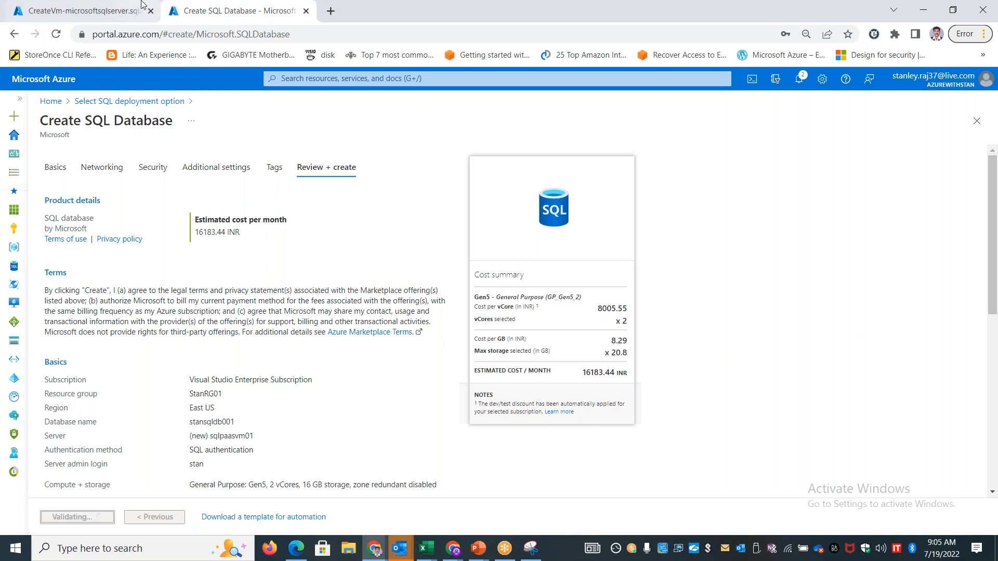
# Check the SQL virtual machine's deployment, look up the status of sqlsrvIaasVM1 in the virtual machines list, and refresh the list
pyautogui.click(83, 14)
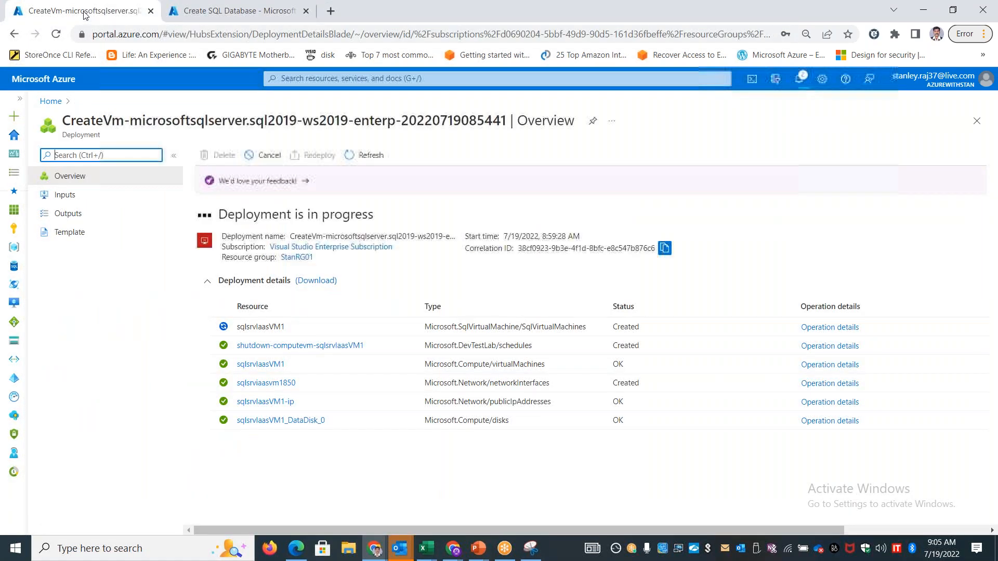
pyautogui.click(51, 101)
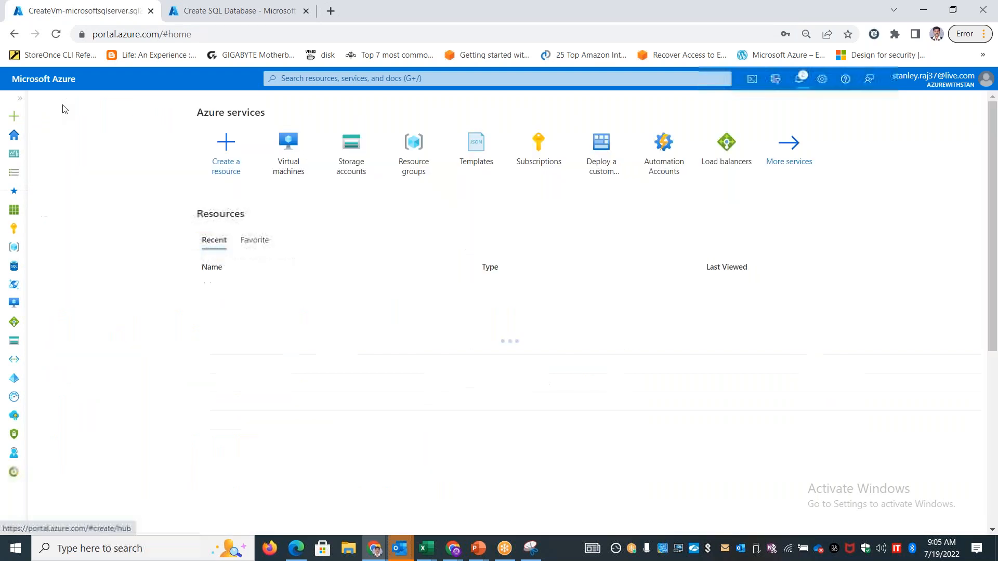
pyautogui.click(289, 165)
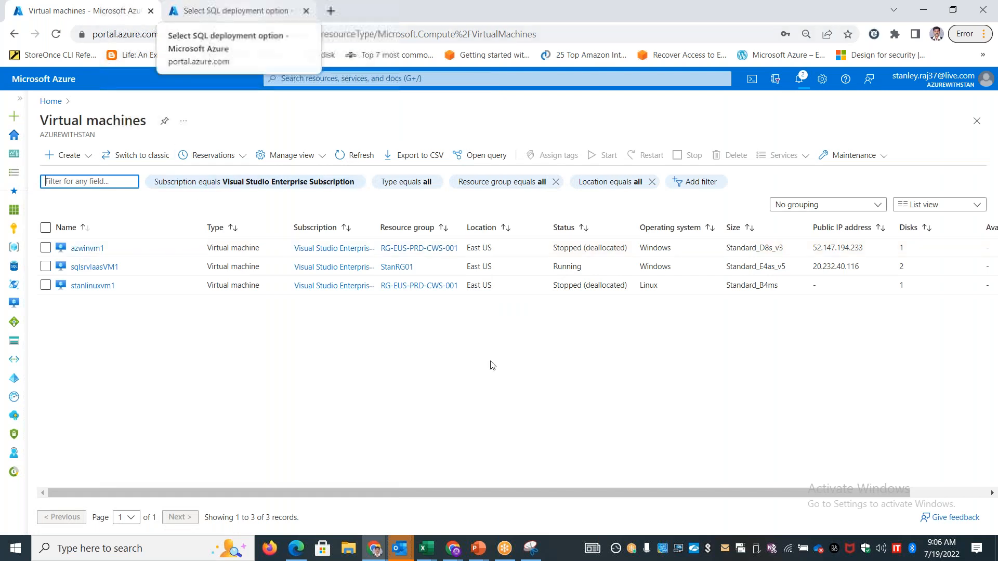
pyautogui.click(575, 265)
pyautogui.moveTo(581, 266); pyautogui.dragTo(552, 273)
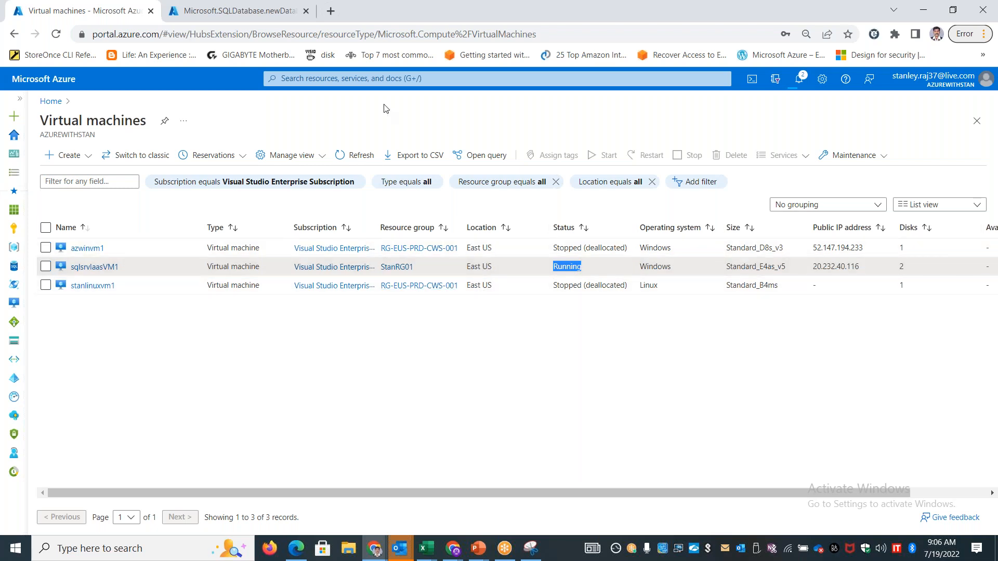
pyautogui.click(349, 155)
# Check the SQL database deployment's progress, return to the portal home page and bring up the open windows for switching
pyautogui.click(281, 10)
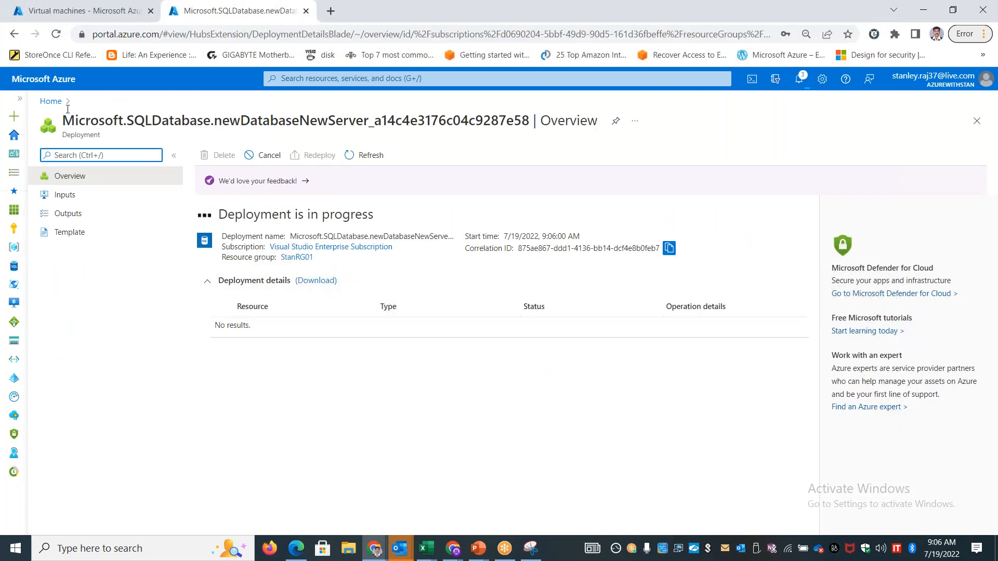
pyautogui.click(51, 101)
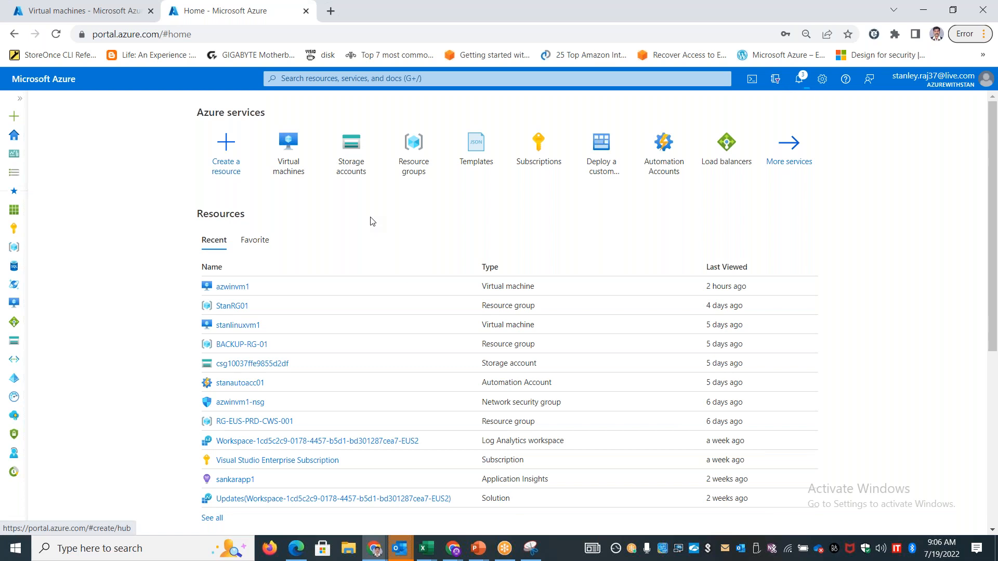
pyautogui.hotkey('alt', 'Tab')
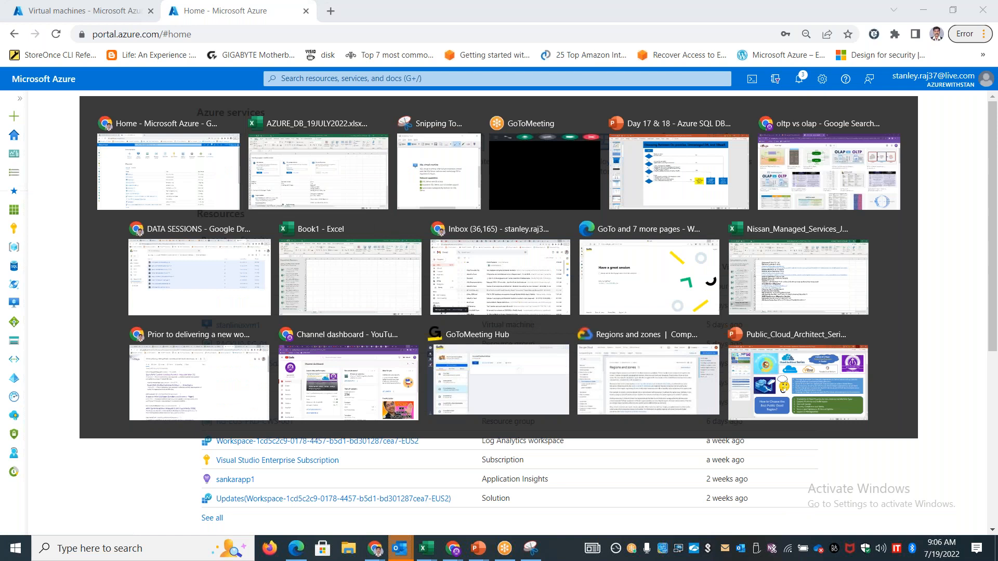
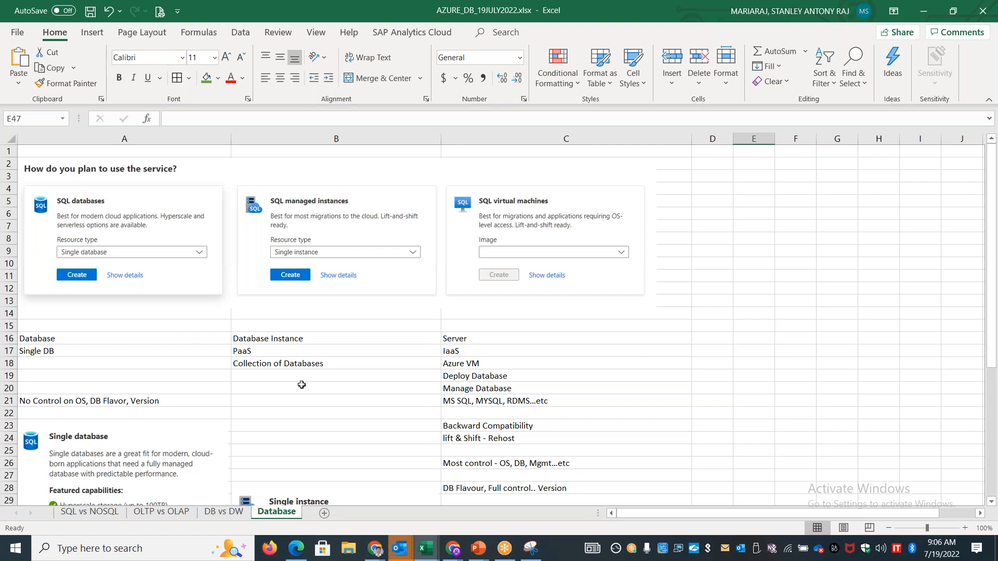
# Review the comparison of SQL databases, managed instances and virtual machines in the Excel sheet, and switch back to the Azure portal
pyautogui.scroll(-6, 302, 384)
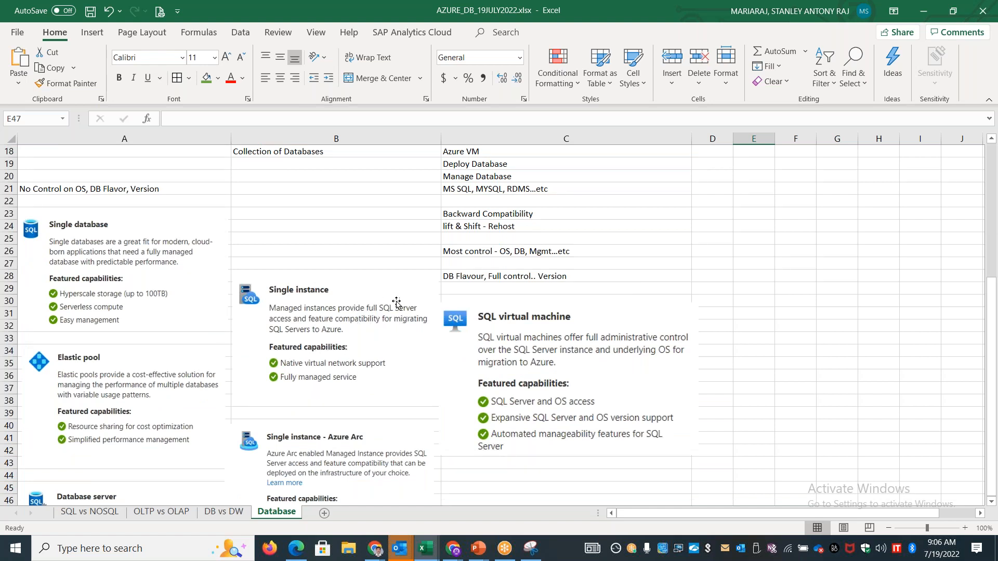
pyautogui.scroll(6, 373, 349)
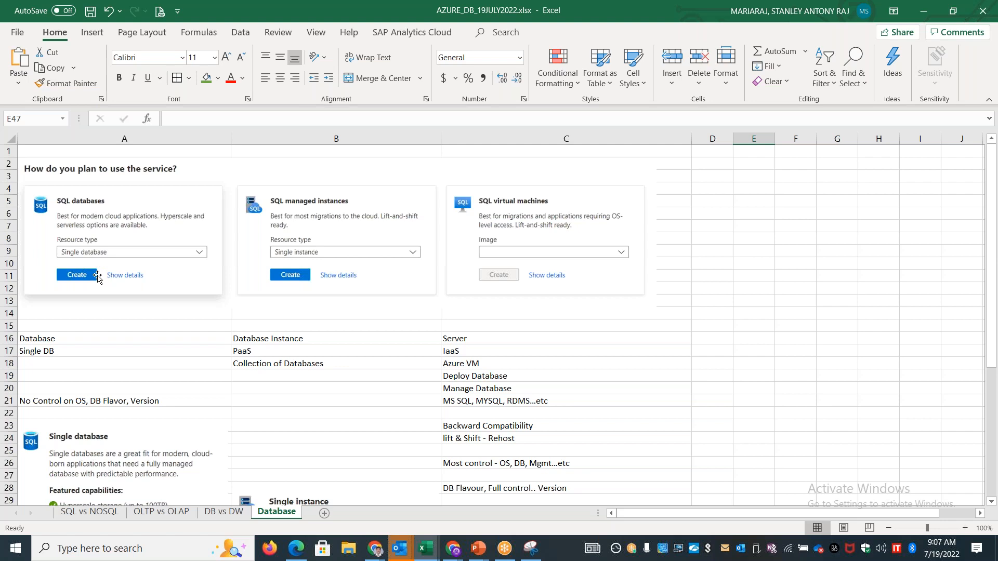
pyautogui.hotkey('alt', 'Tab')
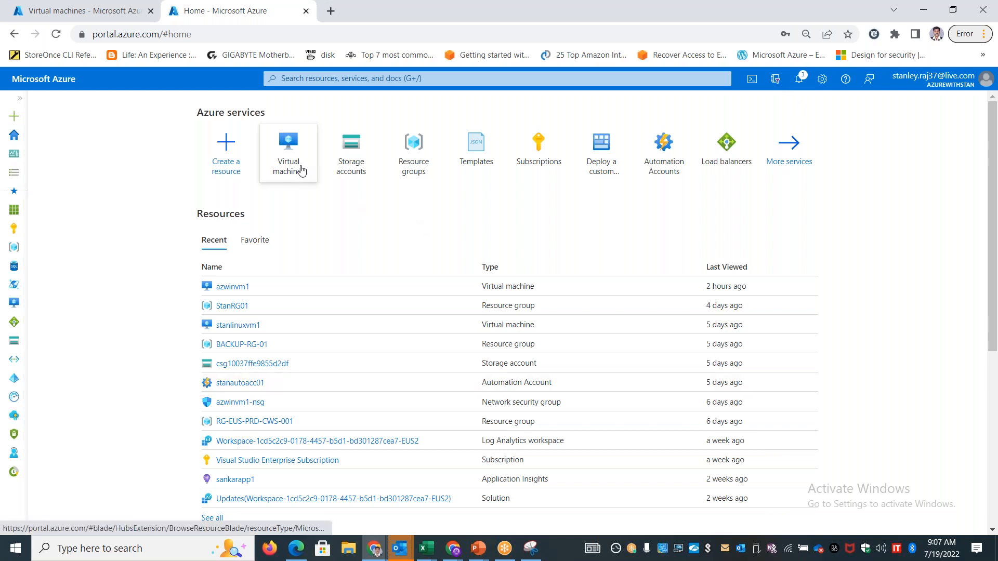
pyautogui.moveTo(297, 166)
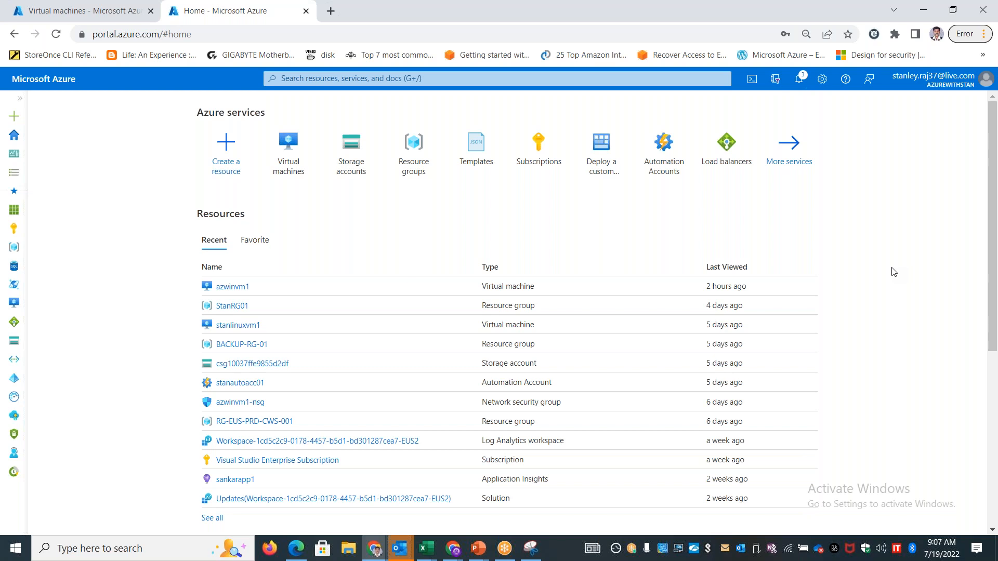
# Switch to Google Drive, go up to the SESSION RECORDING folder and open its DATA SESSIONS folder to review the recordings
pyautogui.hotkey('alt', 'Tab')
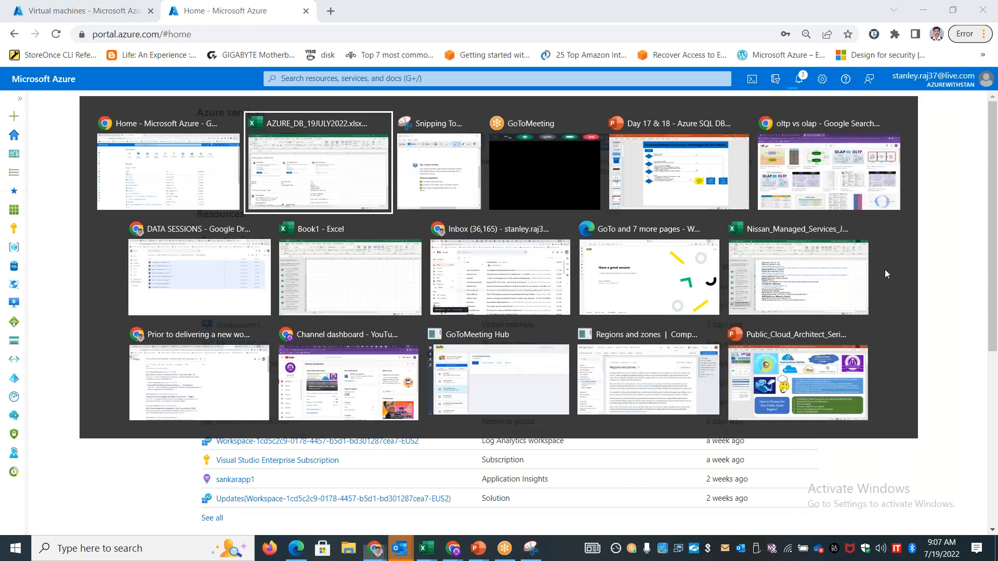
pyautogui.hotkey('alt', 'Tab')
pyautogui.hotkey('alt', 'Tab')
pyautogui.hotkey('alt', 'Tab')
pyautogui.hotkey('alt', 'Tab')
pyautogui.hotkey('alt', 'Tab')
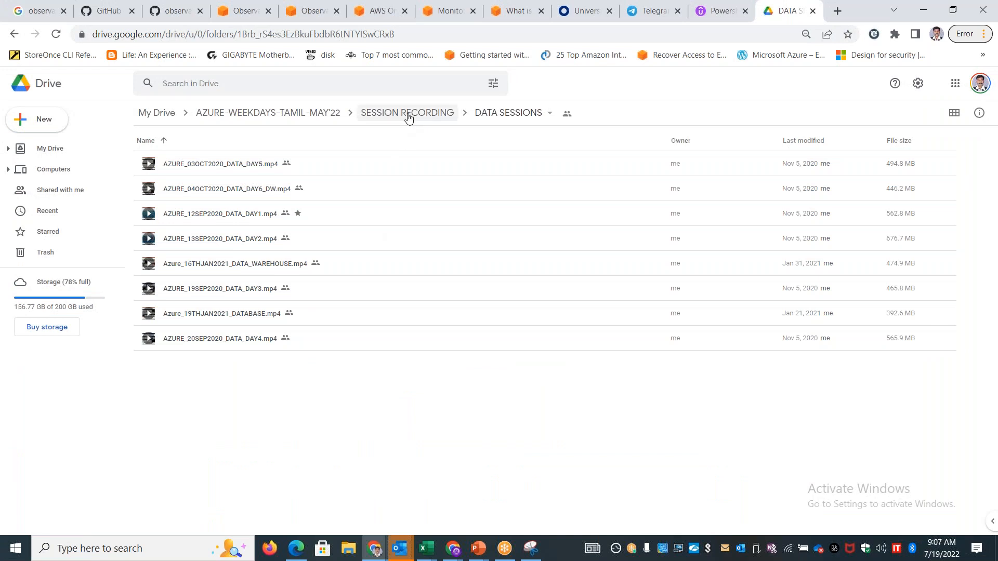
pyautogui.click(407, 113)
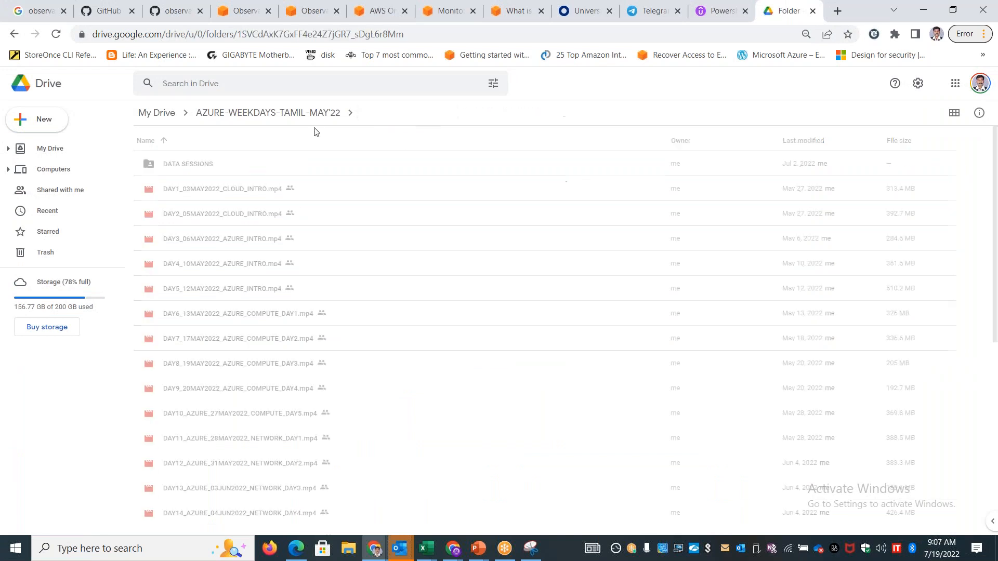
pyautogui.click(198, 163)
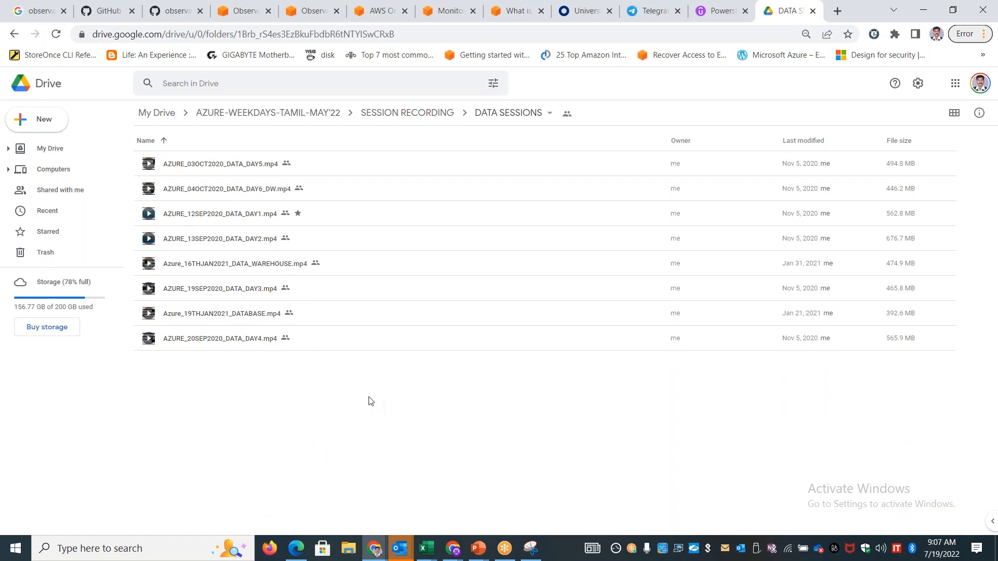
# Look up "Azure Data engineer" in a new browser tab, examine Microsoft's Azure Data Engineer Associate certification page, and close it
pyautogui.hotkey('alt', 'Tab')
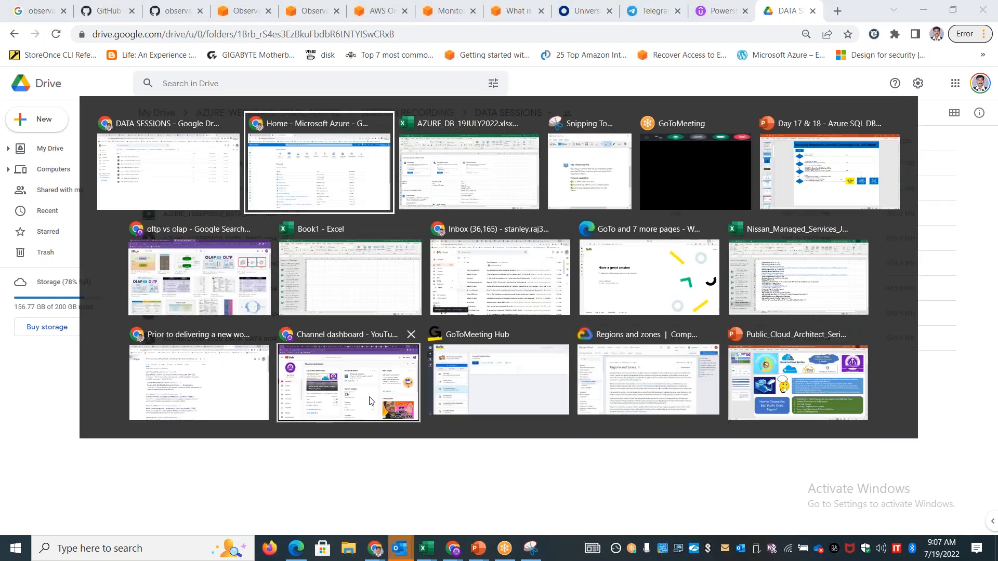
pyautogui.press('Escape')
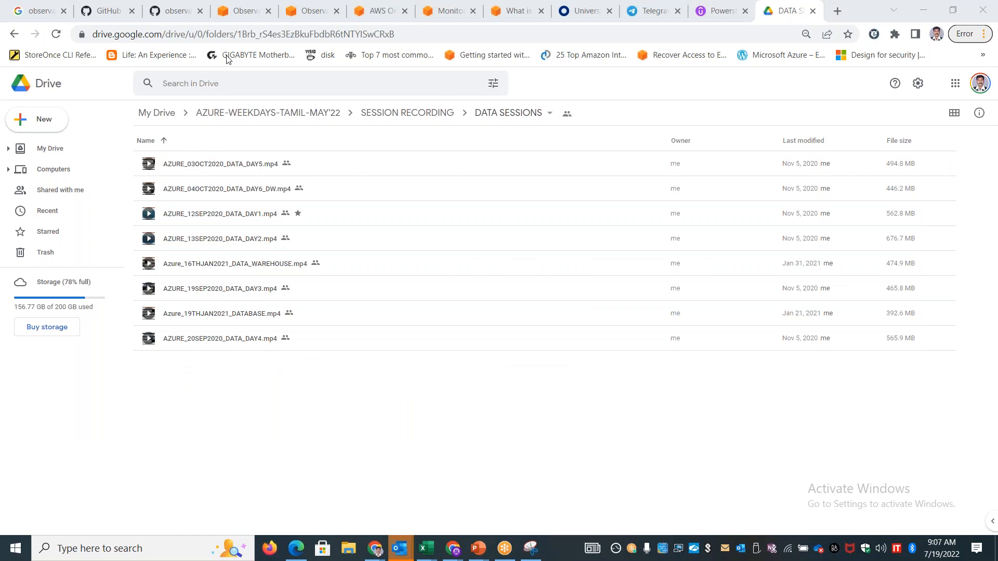
pyautogui.click(837, 11)
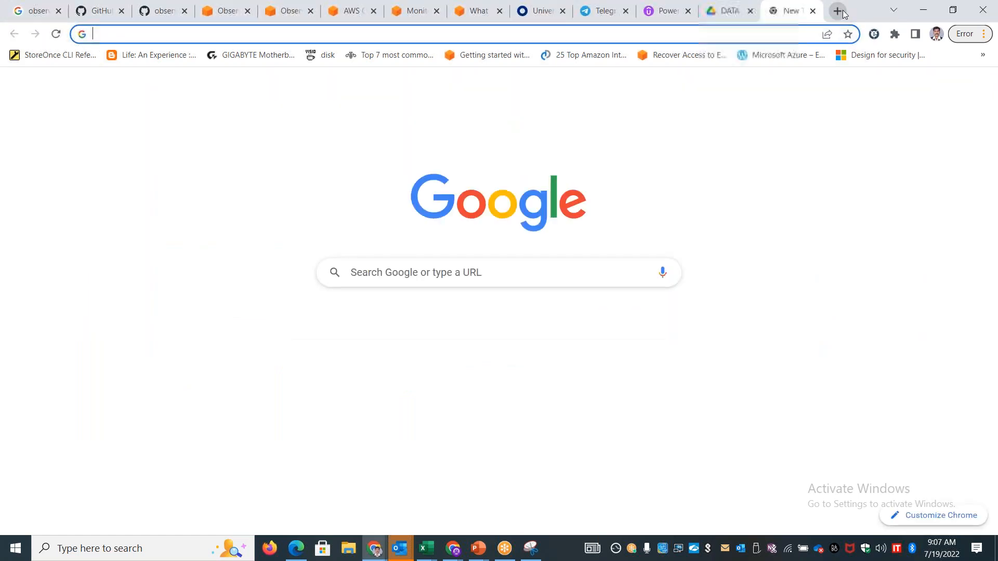
pyautogui.write('Azure Data engineer')
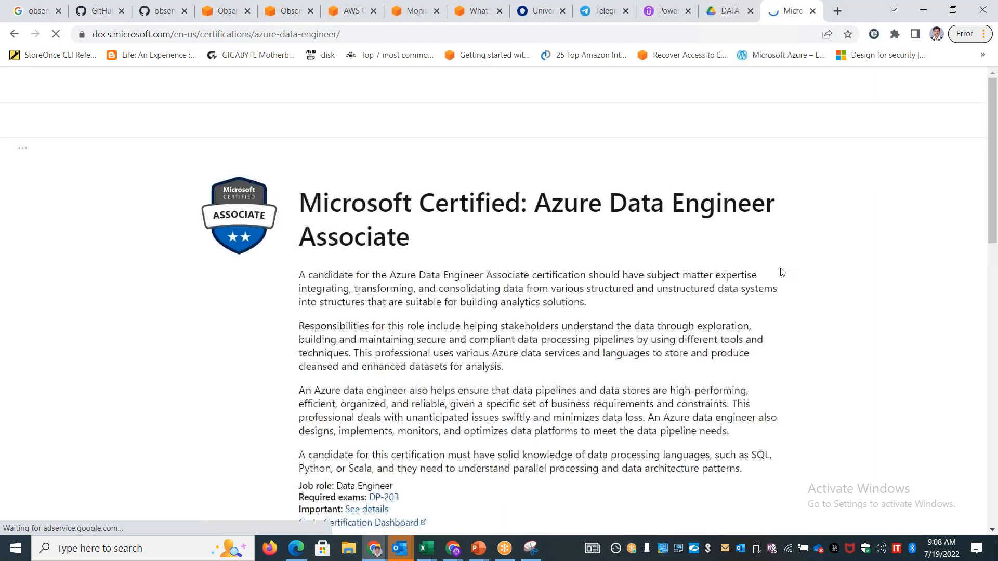
pyautogui.moveTo(459, 207); pyautogui.dragTo(829, 213)
pyautogui.scroll(-10, 849, 358)
pyautogui.scroll(10, 851, 358)
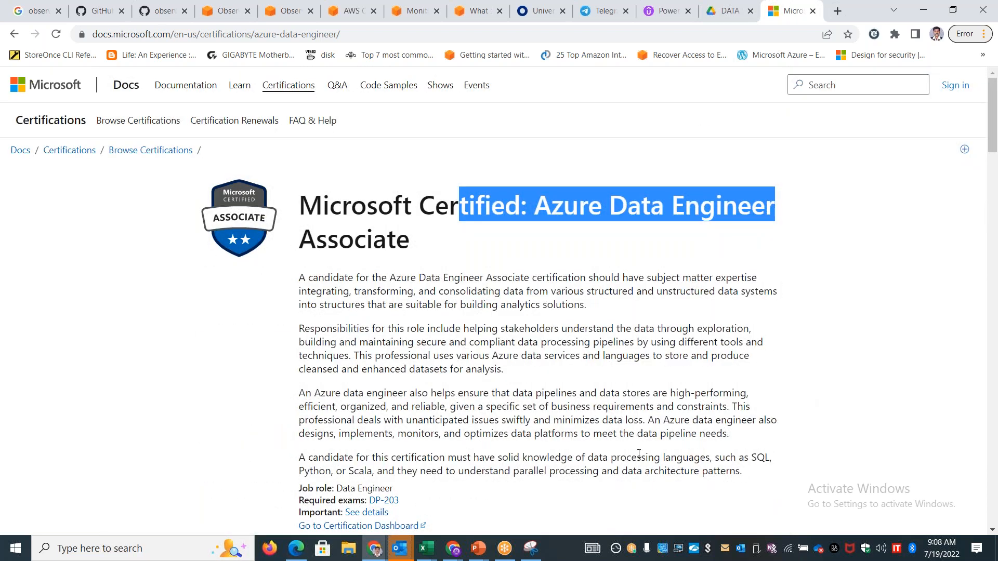
pyautogui.click(504, 10)
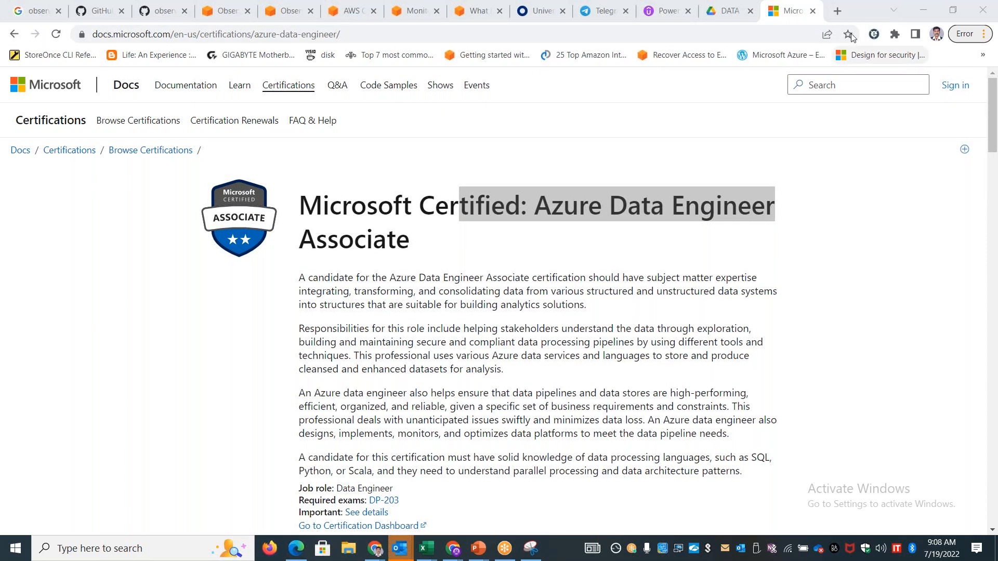
pyautogui.click(812, 11)
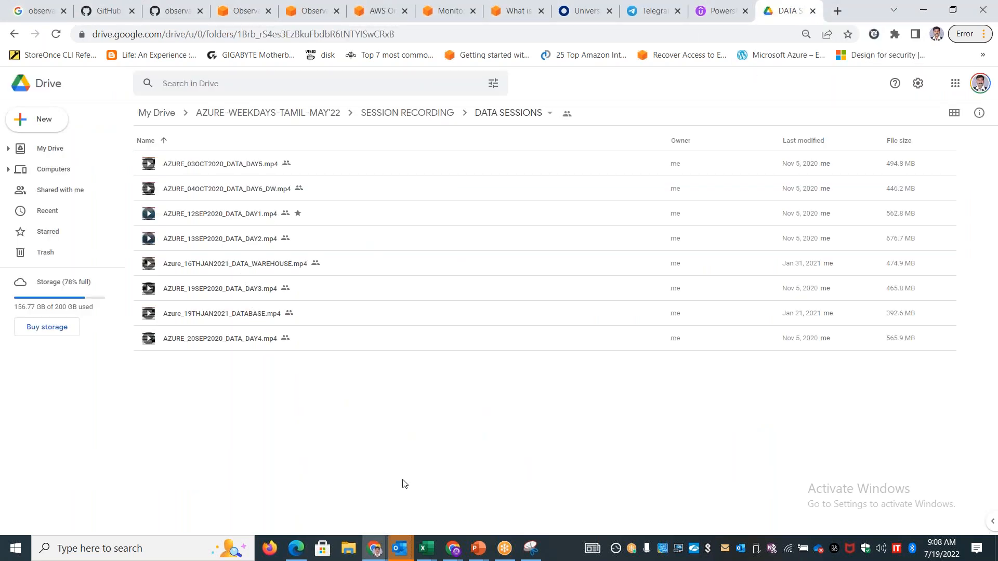
# Switch to the Azure portal and open the overview of sqlsrvIaasVM1 from the virtual machines list
pyautogui.hotkey('alt', 'Tab')
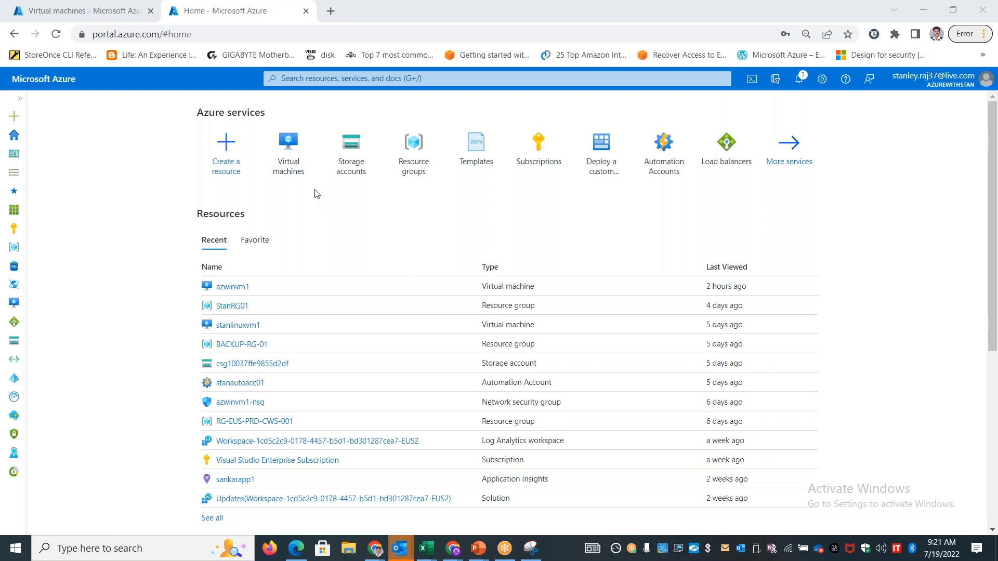
pyautogui.click(295, 167)
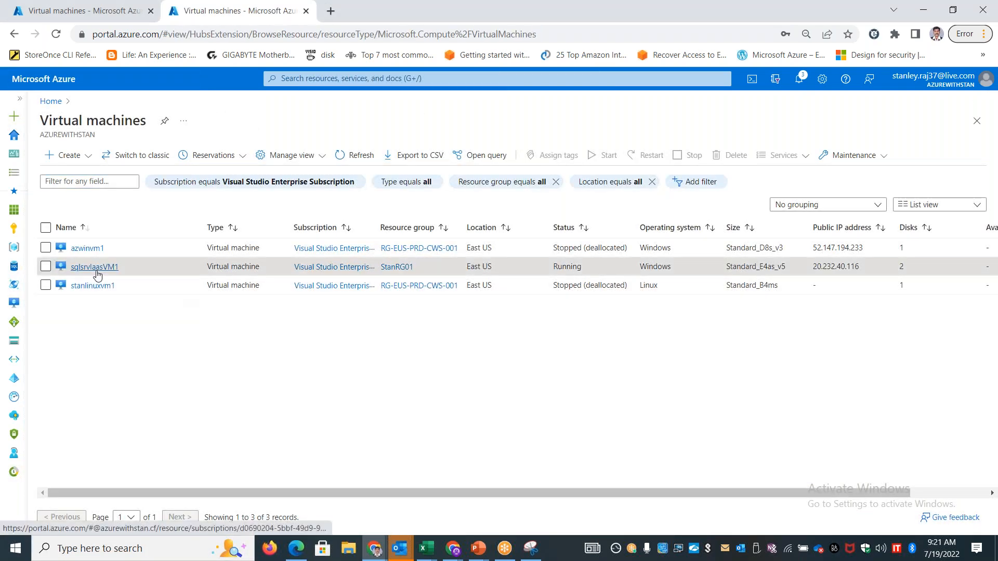
pyautogui.click(106, 268)
pyautogui.click(190, 121)
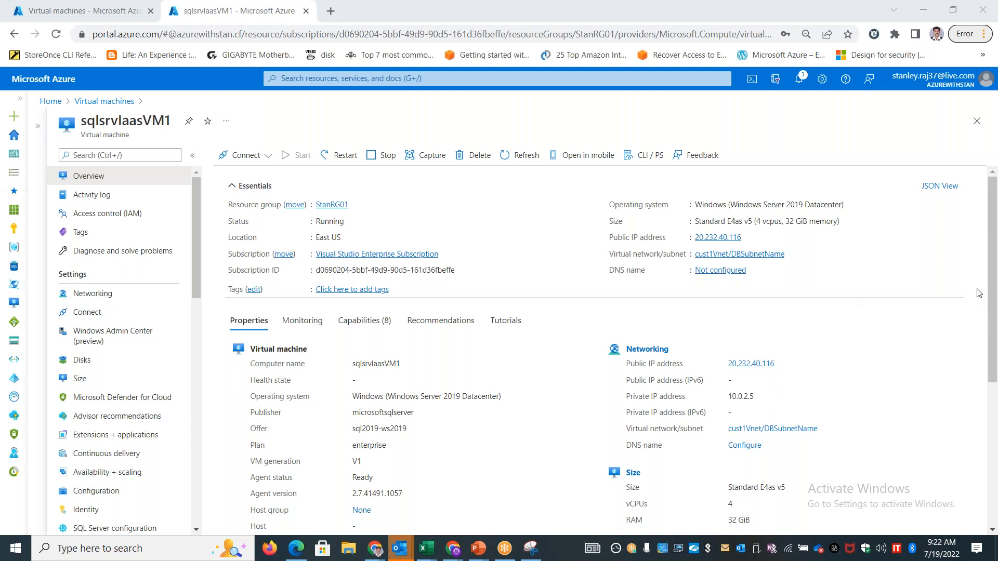
# Copy the virtual machine's public IP address and start a Remote Desktop connection to 20.232.40.116
pyautogui.click(868, 135)
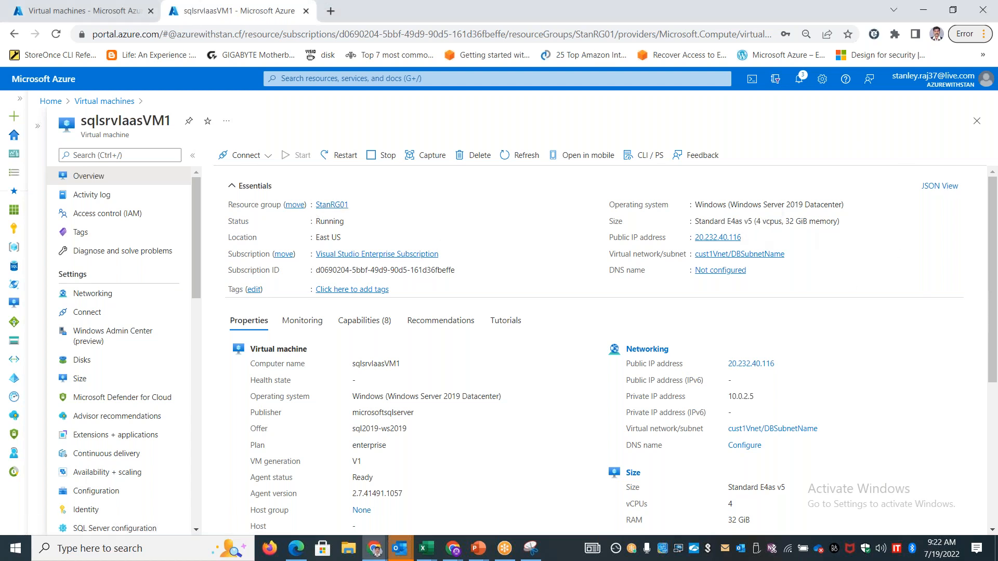
pyautogui.click(748, 238)
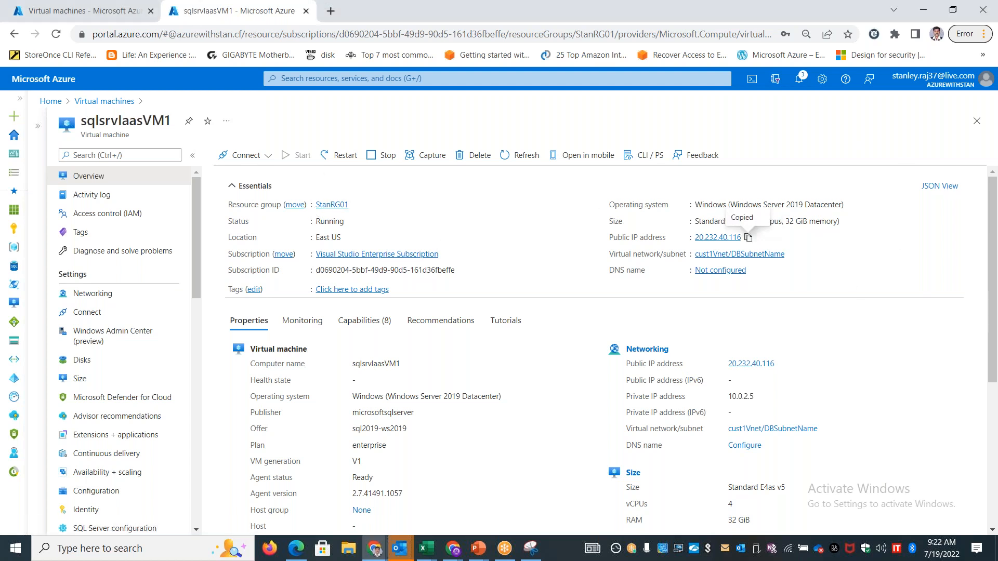
pyautogui.press('super+r')
pyautogui.press('Return')
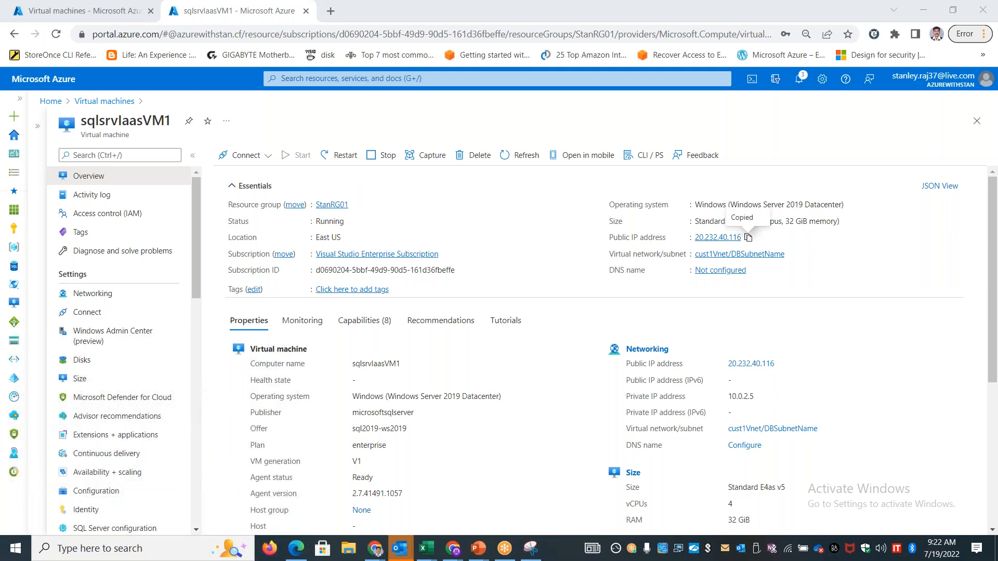
pyautogui.hotkey('ctrl', 'v')
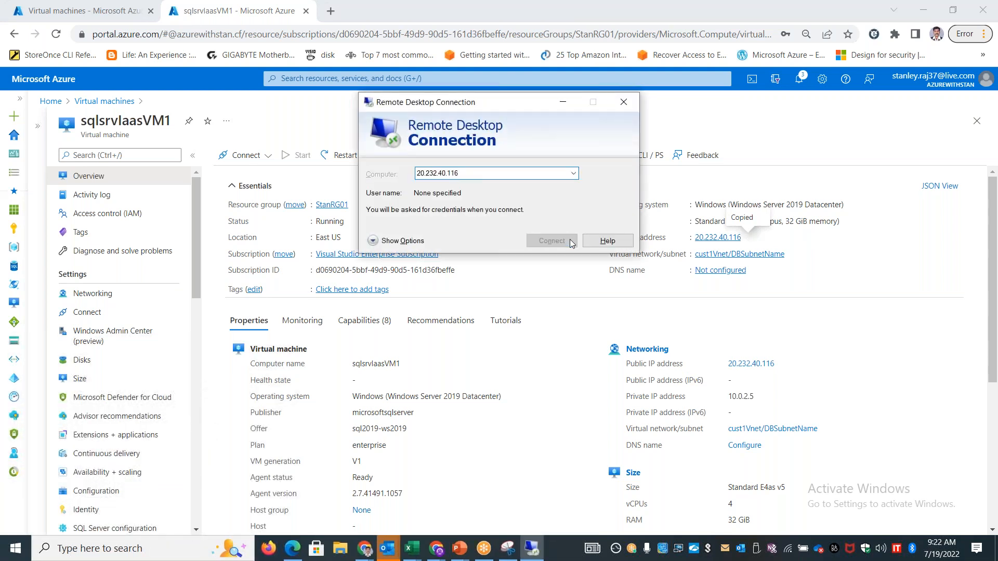
pyautogui.click(569, 240)
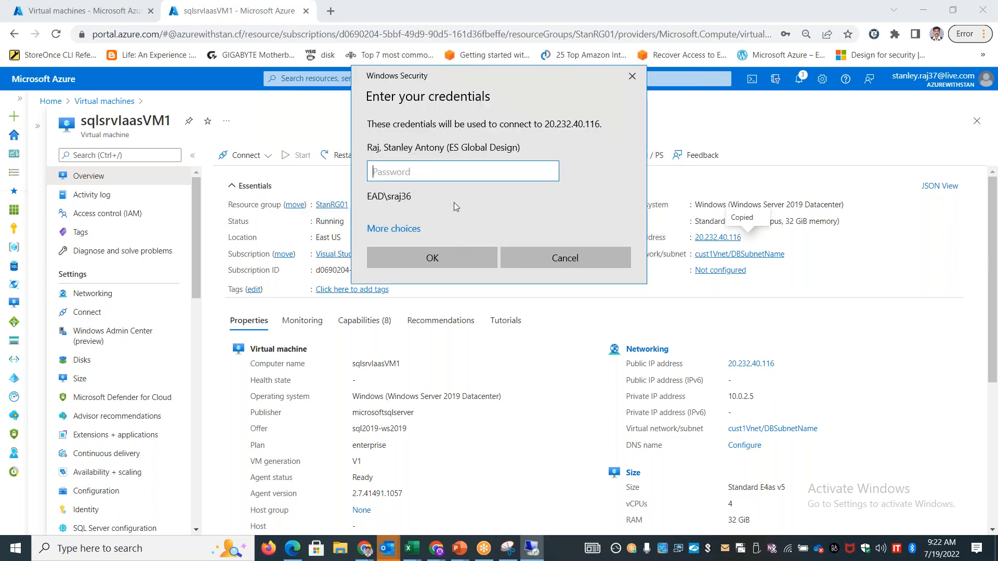
# Sign in to the remote machine with a different account's user name and password, accept the connection, and maximize the remote session
pyautogui.click(393, 229)
pyautogui.click(438, 313)
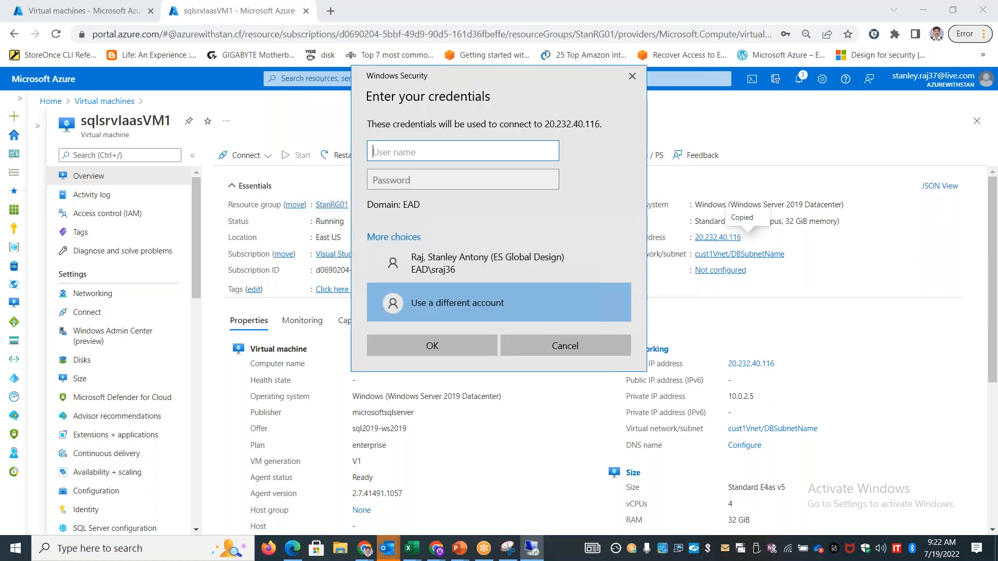
pyautogui.write('stan')
pyautogui.press('Tab')
pyautogui.write('•••••••••••••')
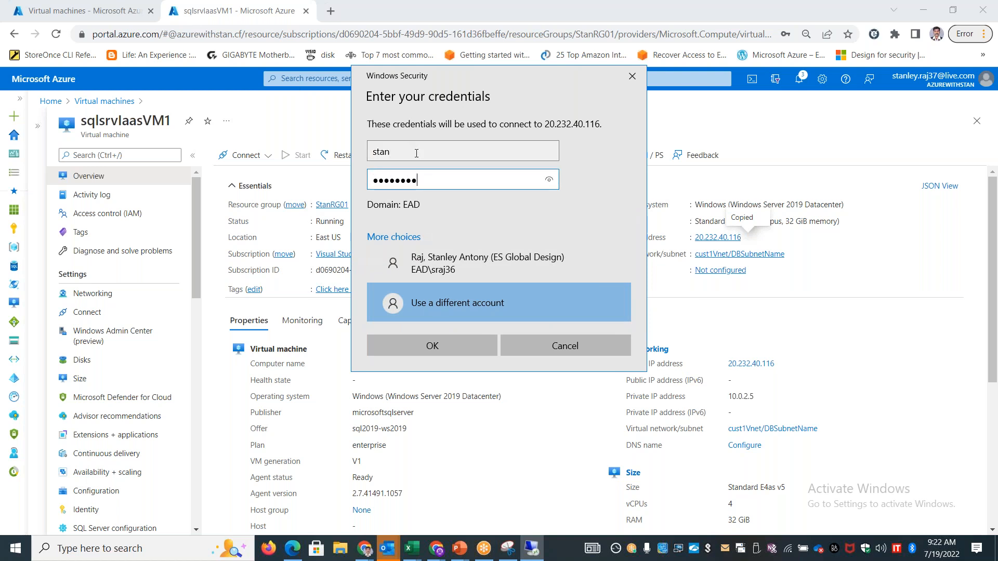
pyautogui.press('Return')
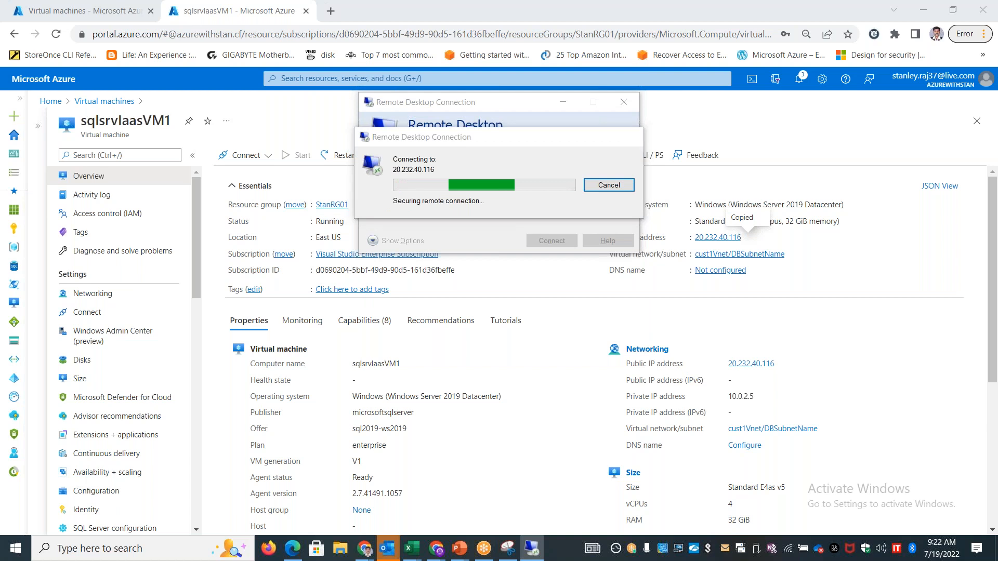
pyautogui.click(530, 285)
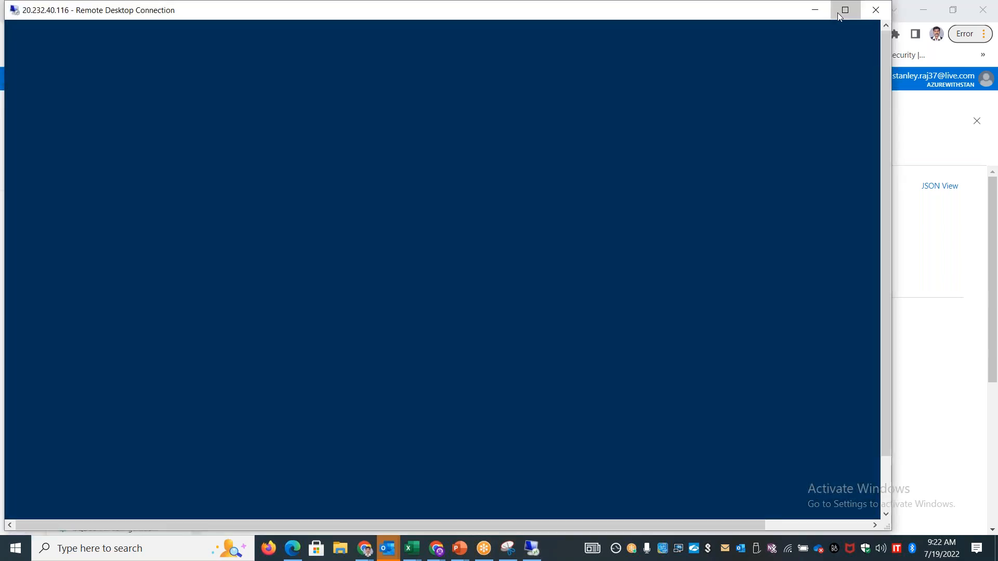
pyautogui.click(844, 10)
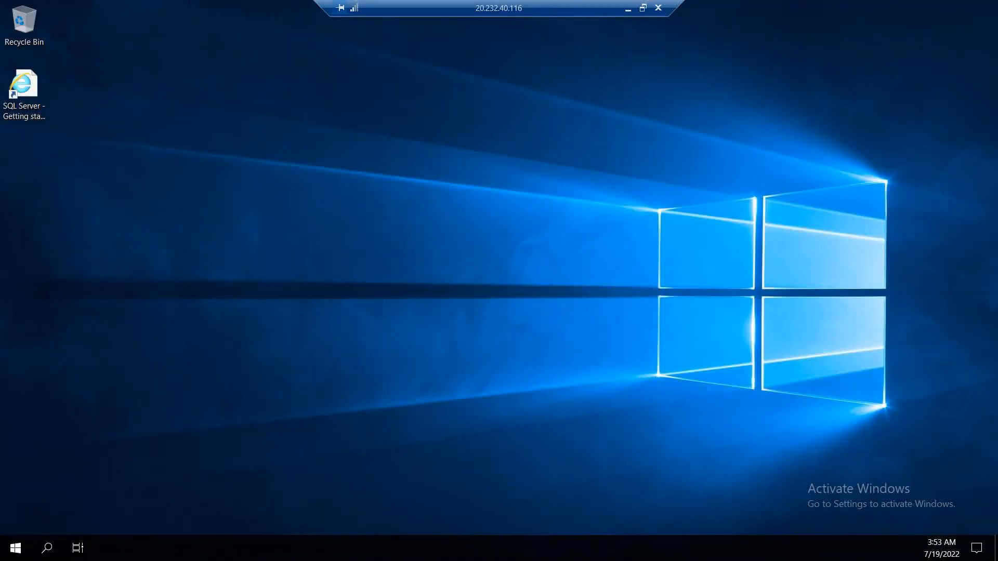
# Allow the virtual machine to be discoverable on the network and launch Microsoft SQL Server Management Studio 18
pyautogui.click(16, 548)
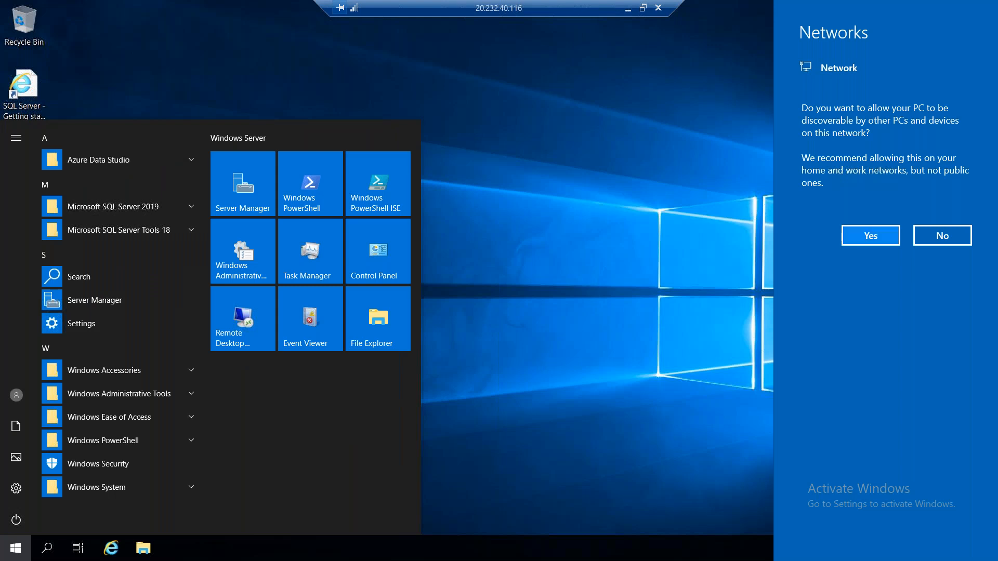
pyautogui.click(873, 237)
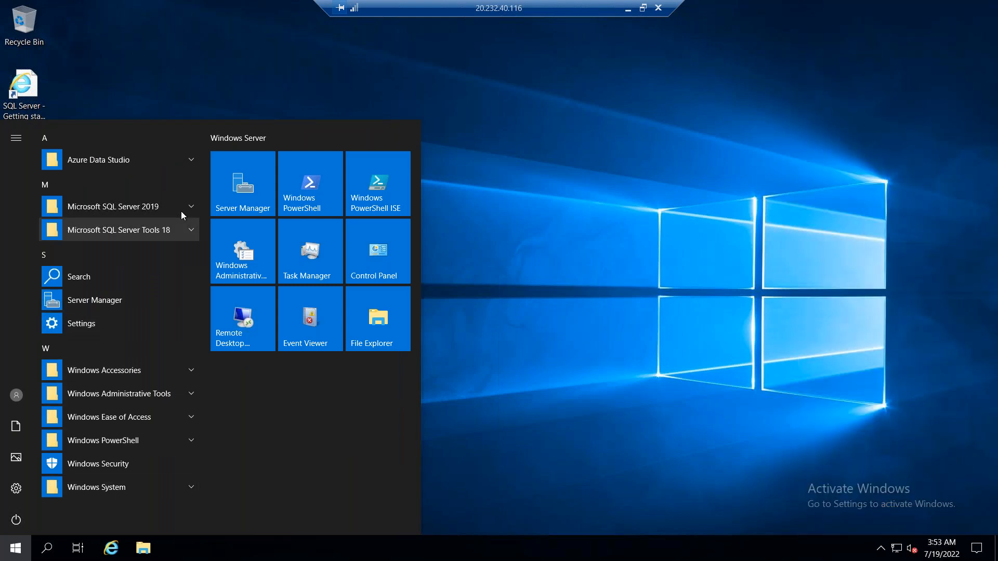
pyautogui.click(182, 210)
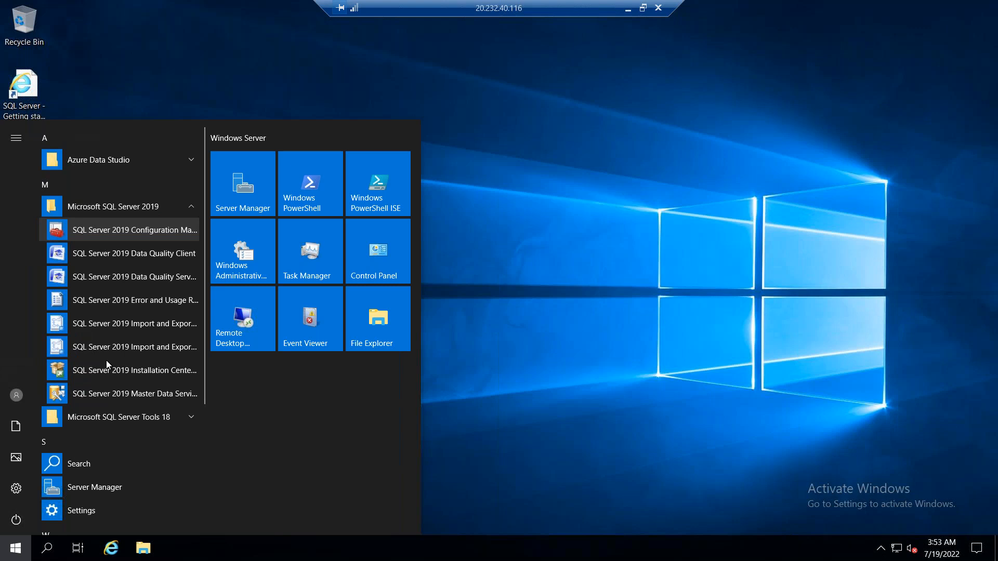
pyautogui.click(158, 417)
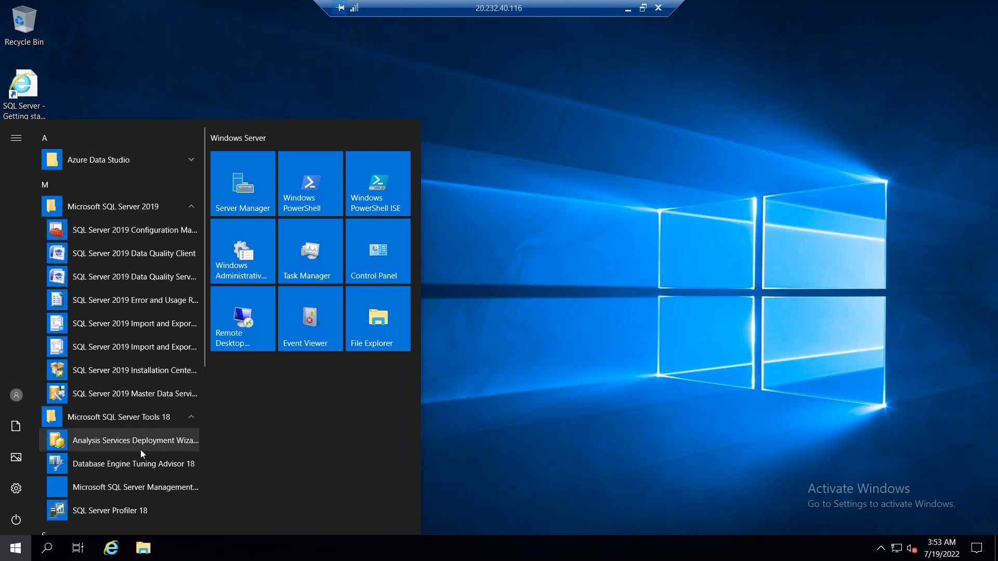
pyautogui.scroll(-1, 140, 453)
pyautogui.scroll(-2, 141, 454)
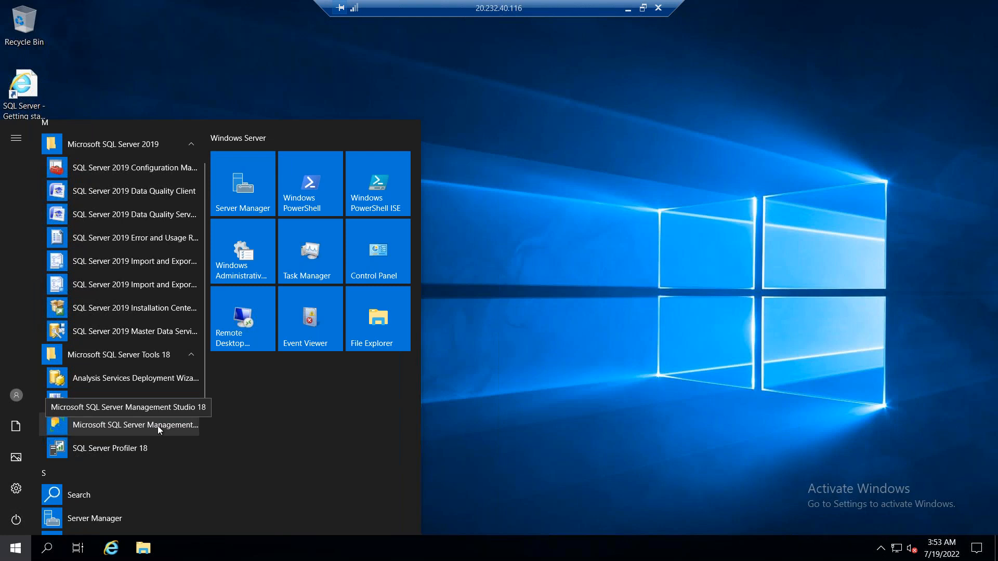
pyautogui.click(158, 426)
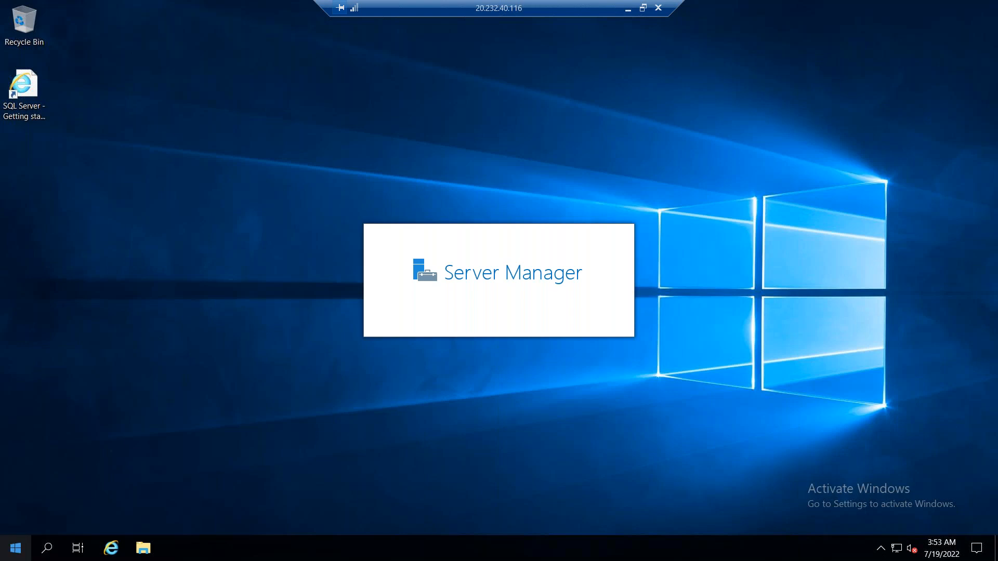
# Examine the installed programs under Microsoft SQL Server 2019, Microsoft SQL Server Tools 18 and Azure Data Studio
pyautogui.click(16, 548)
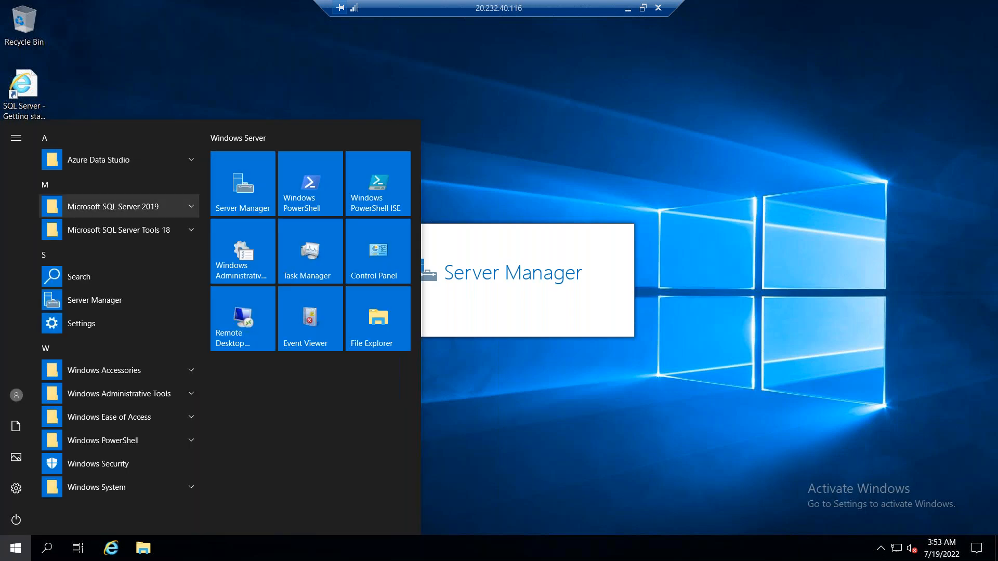
pyautogui.click(190, 207)
pyautogui.click(188, 421)
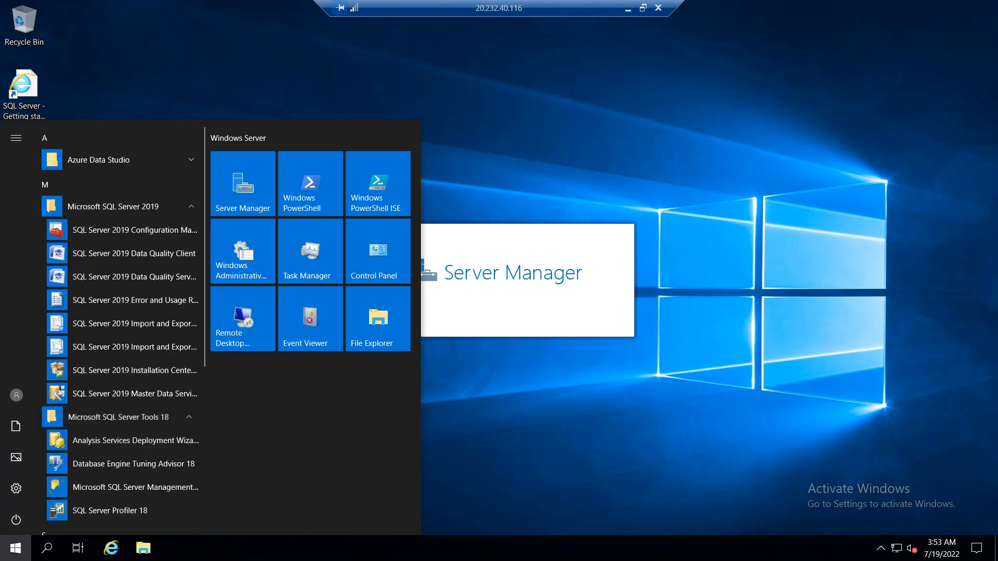
pyautogui.click(190, 161)
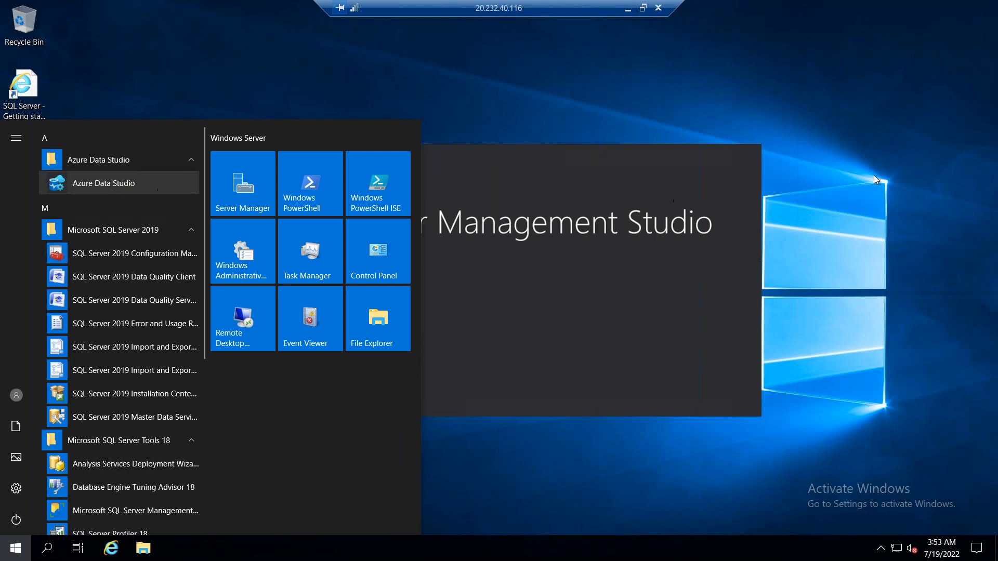
pyautogui.click(837, 138)
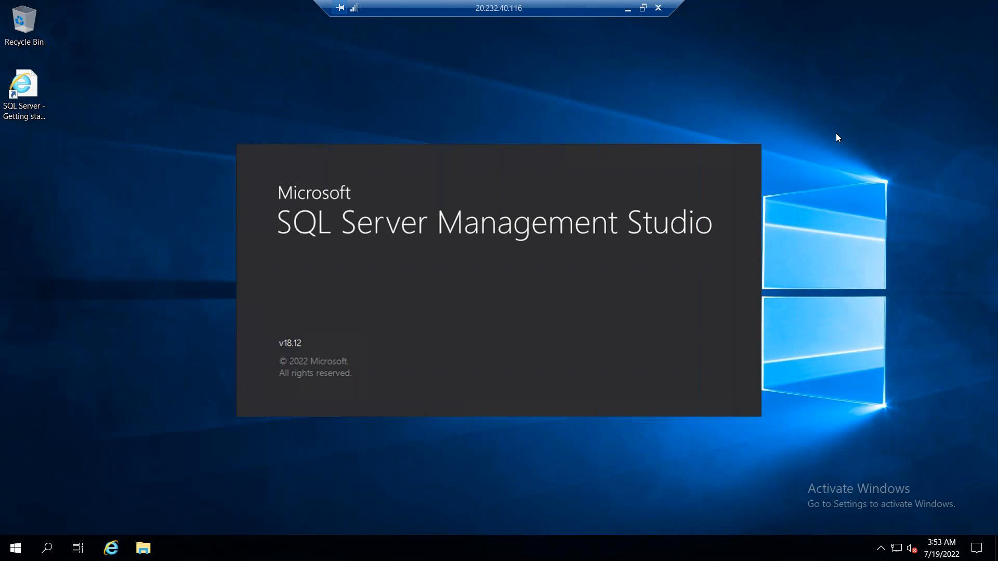
# Launch Azure Data Studio on the virtual machine and minimize its window
pyautogui.click(16, 548)
pyautogui.click(151, 164)
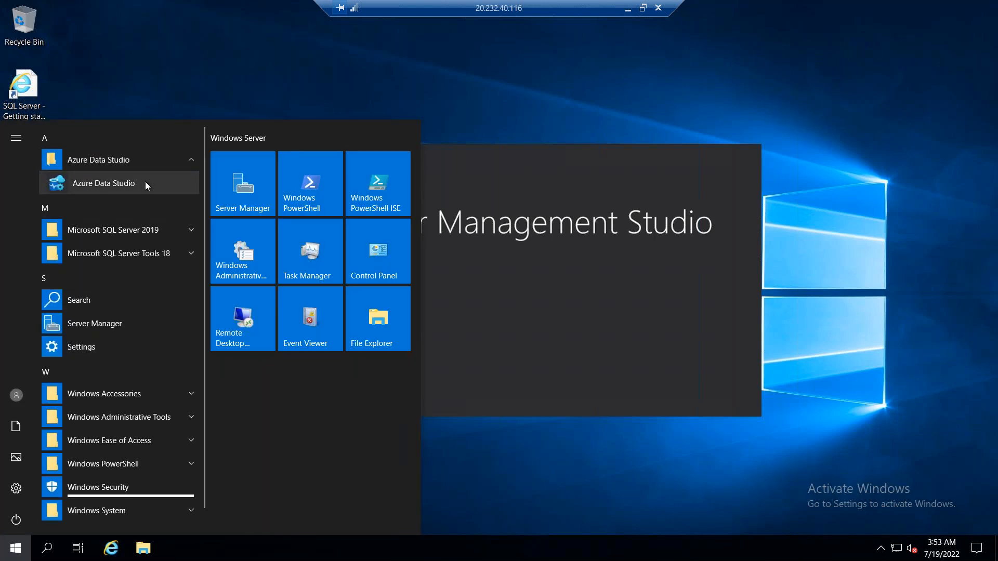
pyautogui.click(145, 183)
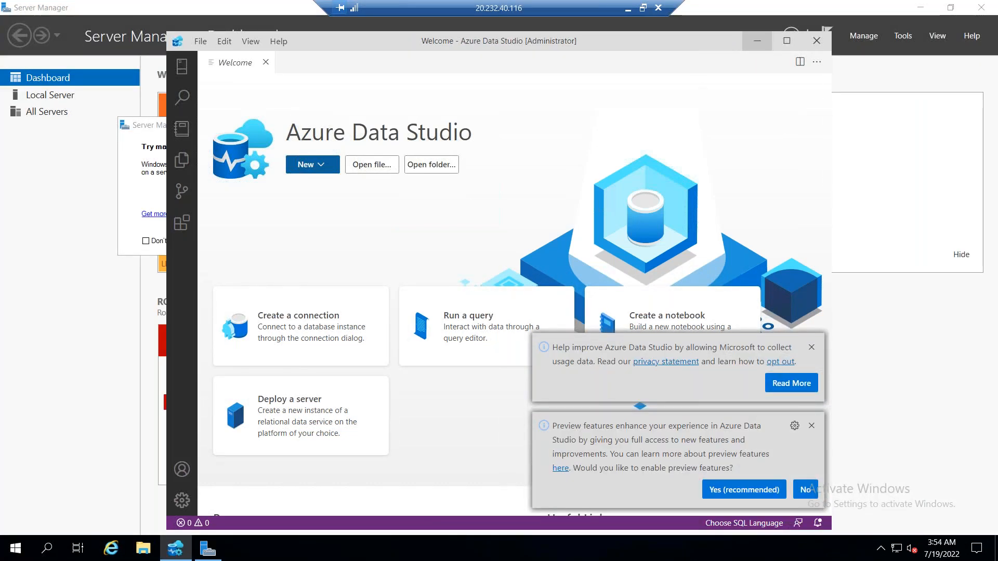
pyautogui.click(757, 40)
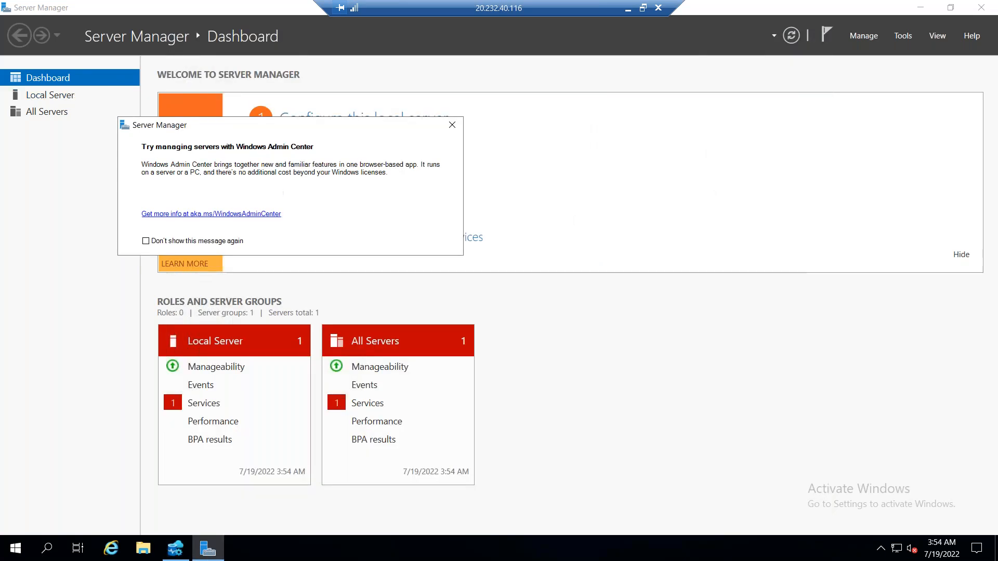
# Dismiss the Windows Admin Center notice and turn off the local server's Windows Defender Firewall for the domain network
pyautogui.click(453, 125)
pyautogui.click(50, 95)
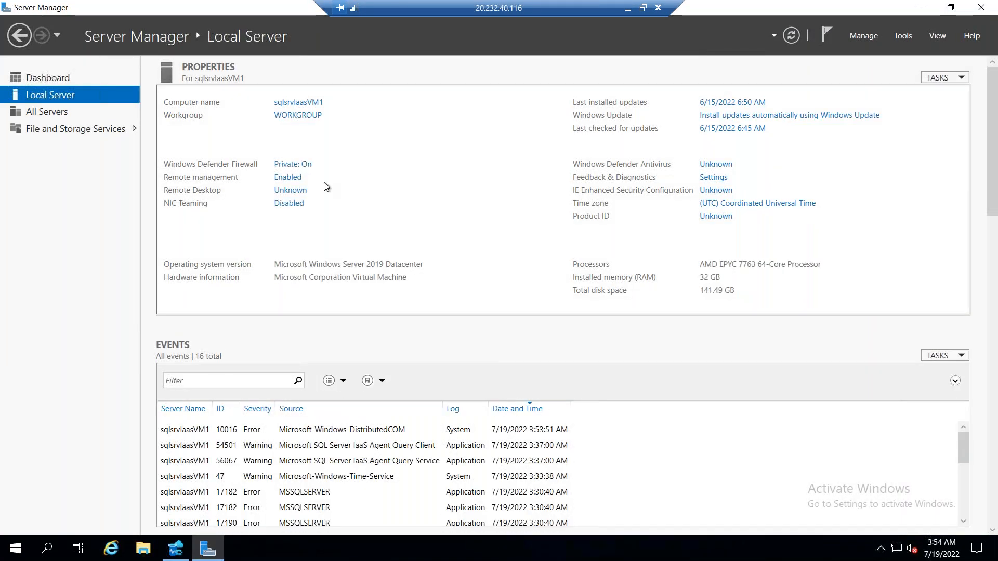
pyautogui.click(296, 164)
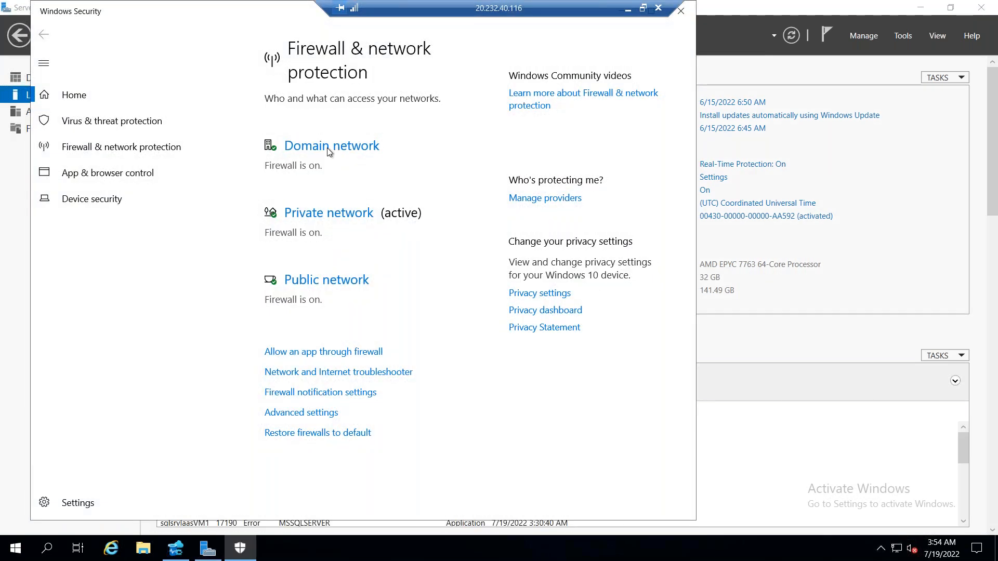
pyautogui.click(327, 148)
pyautogui.click(273, 275)
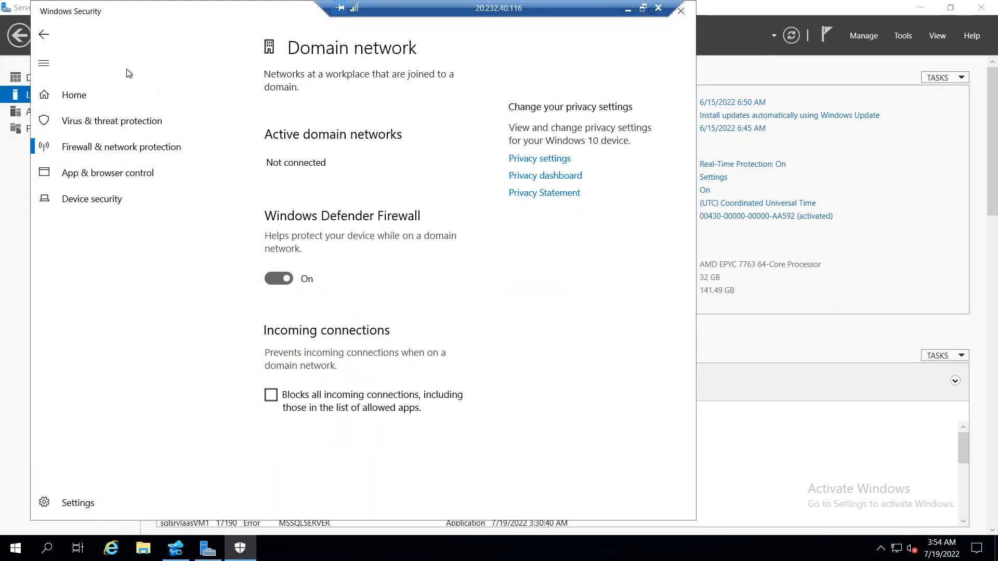
# Turn off Windows Defender Firewall for the private and public networks and close the Windows Security window
pyautogui.click(44, 34)
pyautogui.click(304, 265)
pyautogui.click(276, 294)
pyautogui.click(43, 34)
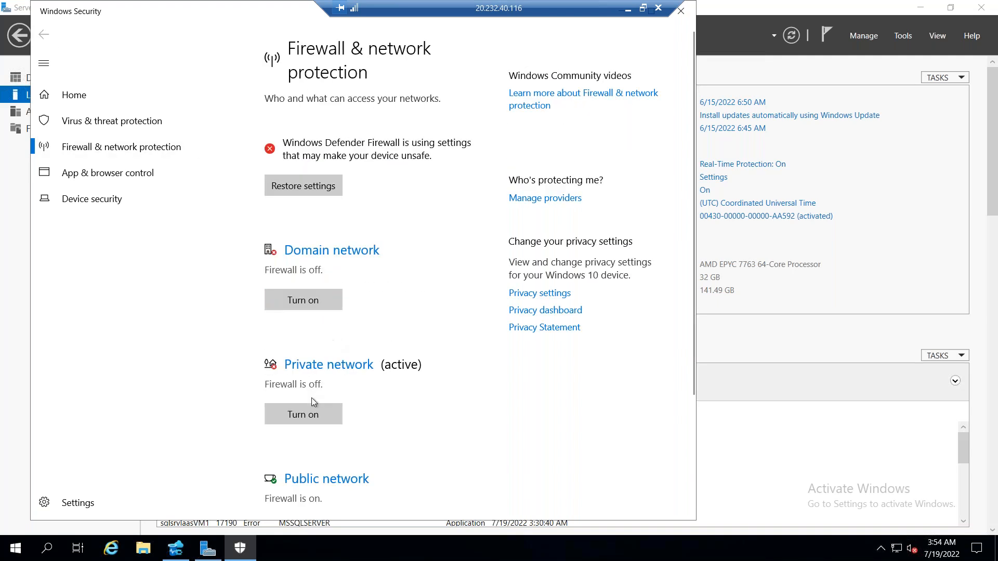
pyautogui.click(330, 476)
pyautogui.click(285, 290)
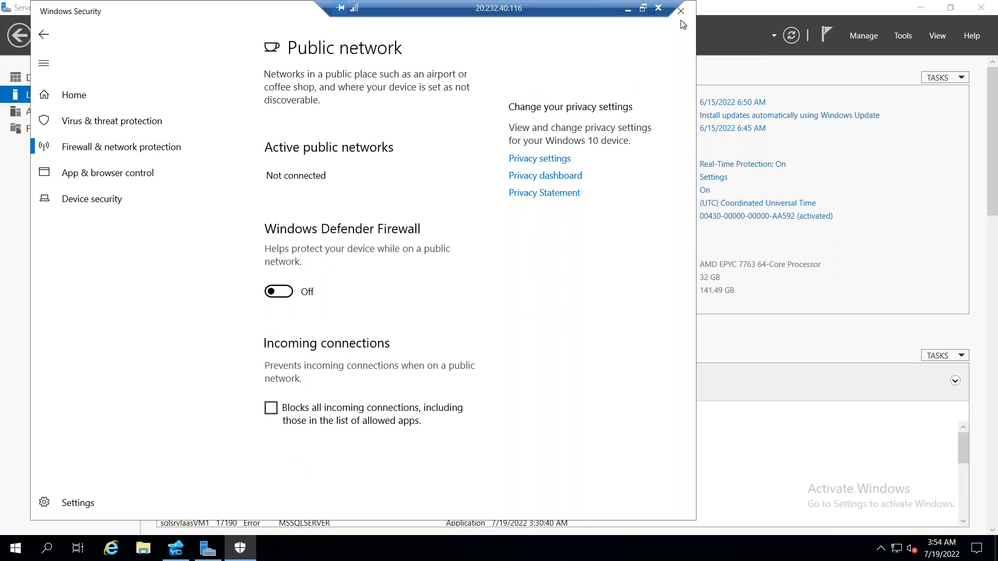
pyautogui.click(681, 11)
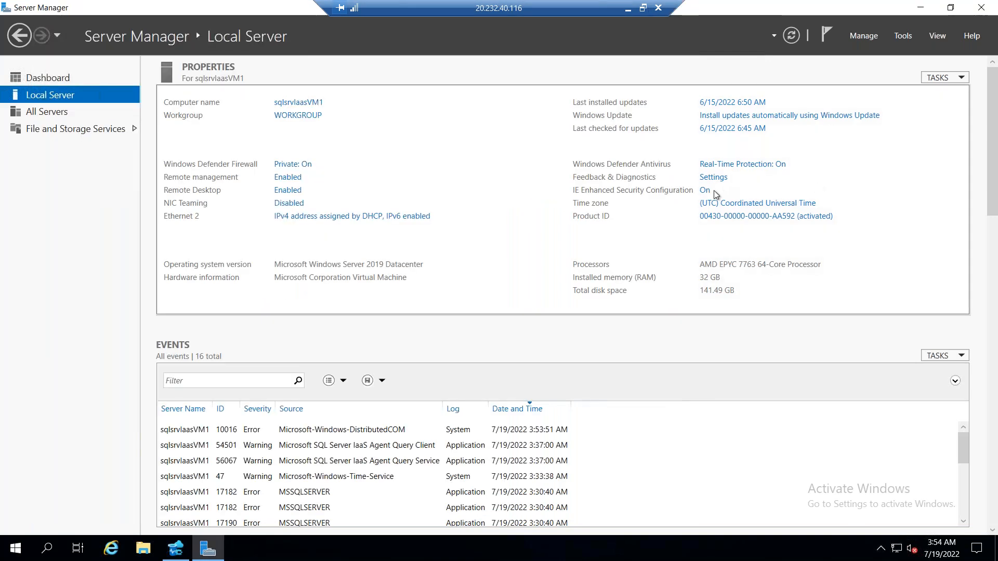
# Turn off Internet Explorer Enhanced Security Configuration for both Administrators and Users
pyautogui.click(705, 190)
pyautogui.click(432, 262)
pyautogui.click(425, 332)
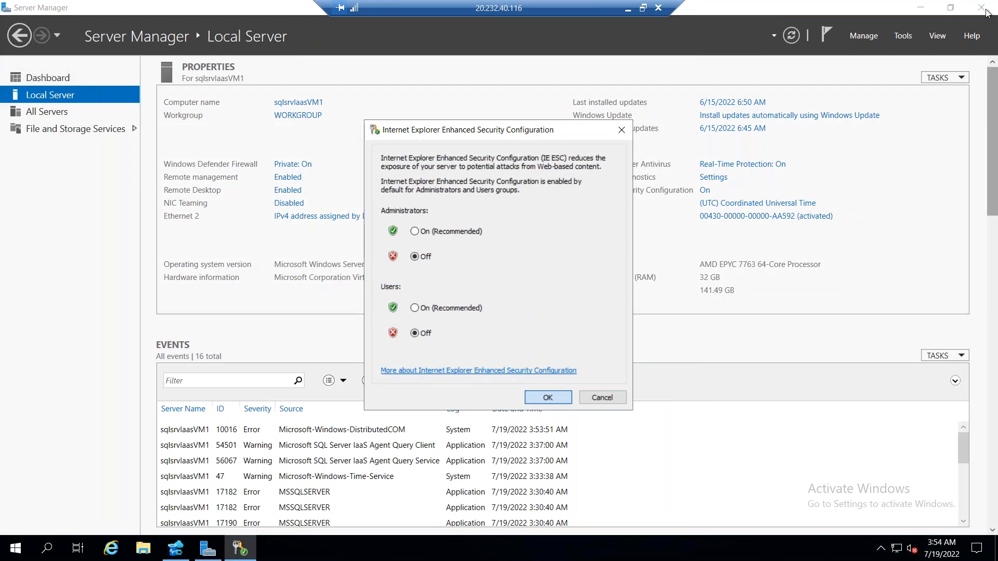
pyautogui.click(548, 398)
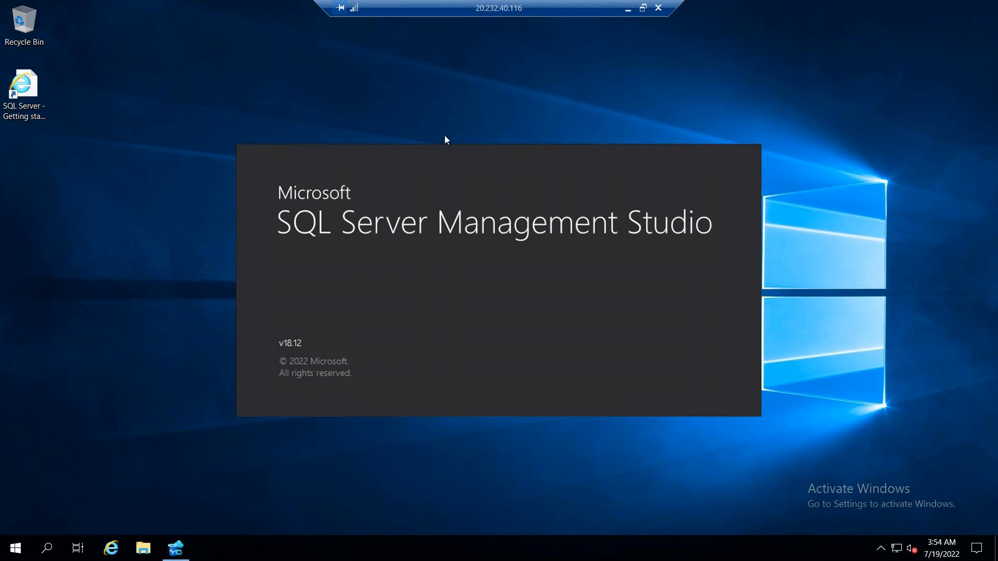
pyautogui.moveTo(498, 13); pyautogui.dragTo(452, 11)
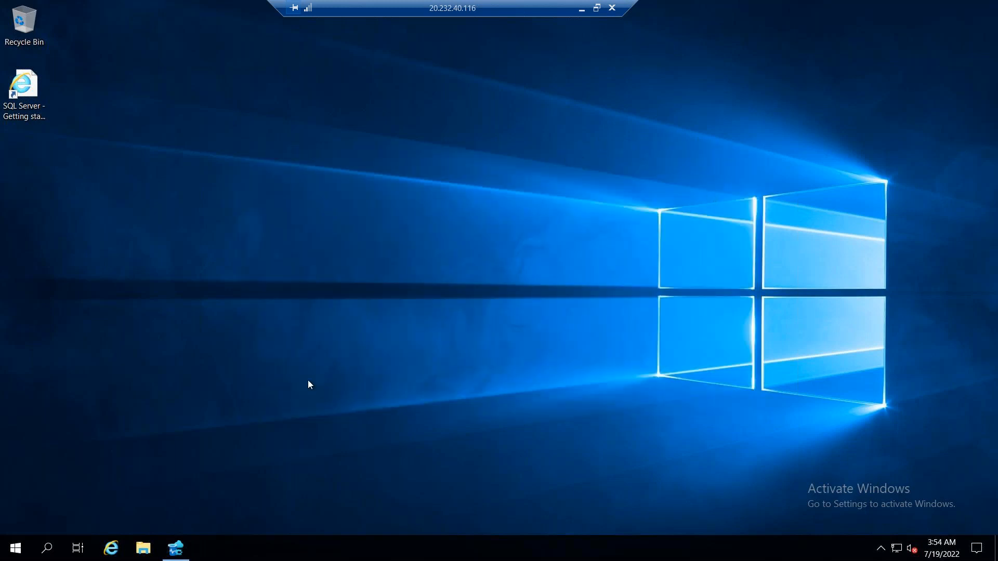
pyautogui.click(171, 552)
pyautogui.click(171, 554)
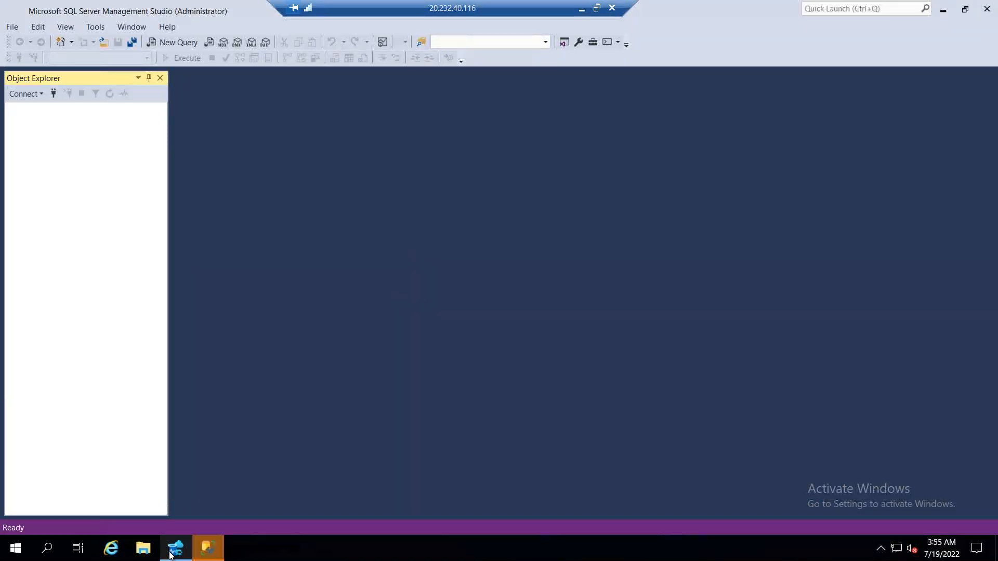
pyautogui.click(176, 554)
pyautogui.click(179, 556)
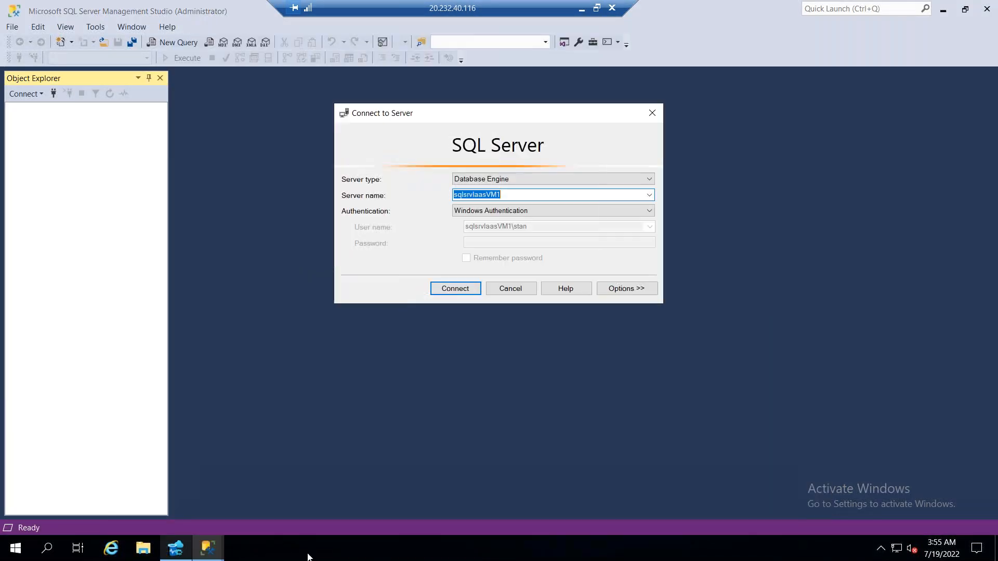
# Connect to the sqlsrvIaasVM1 database engine with Windows Authentication and expand its system databases
pyautogui.click(436, 289)
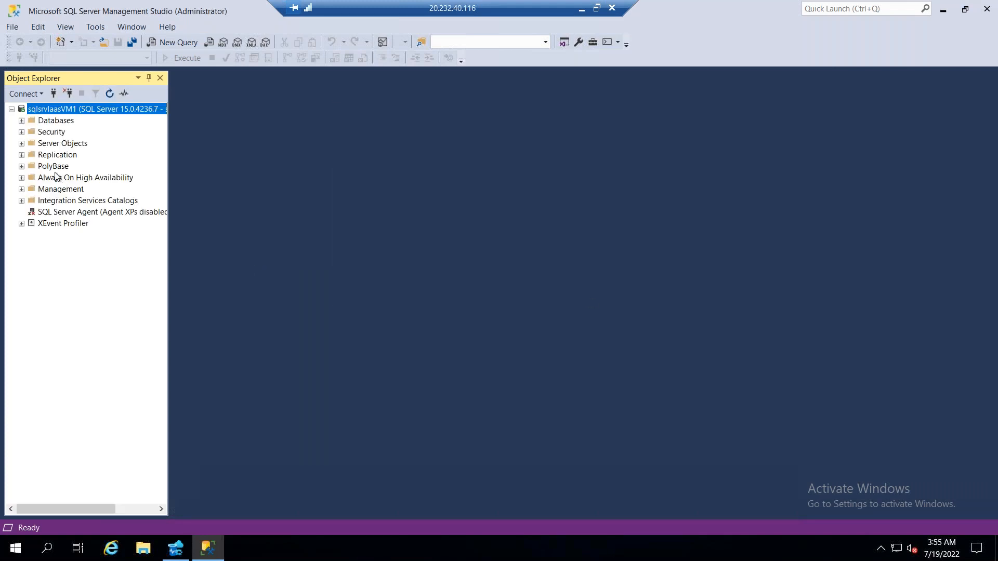
pyautogui.click(21, 121)
pyautogui.click(31, 132)
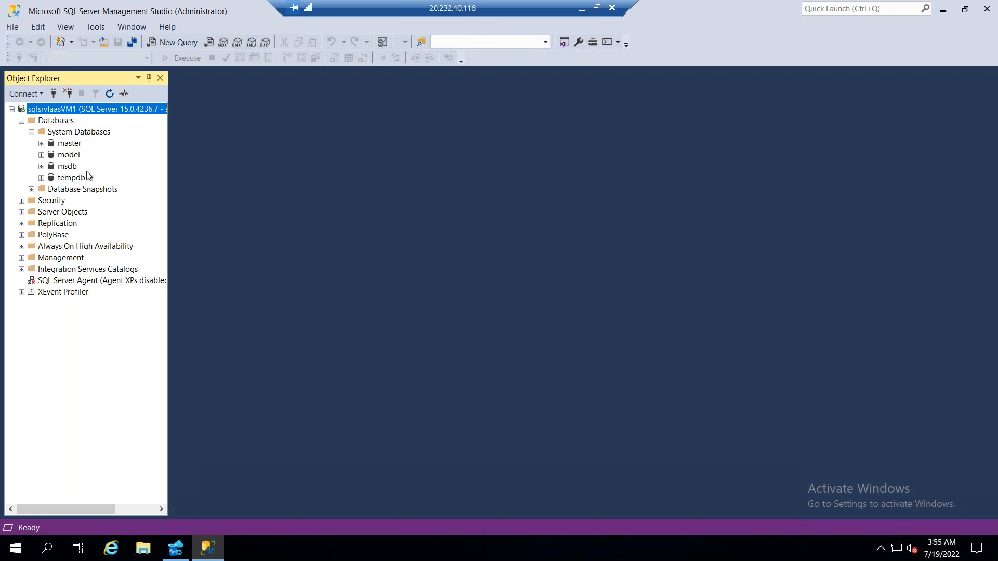
# Create a database named STANDB01 on the connected server, keeping the default owner and file settings
pyautogui.rightClick(69, 132)
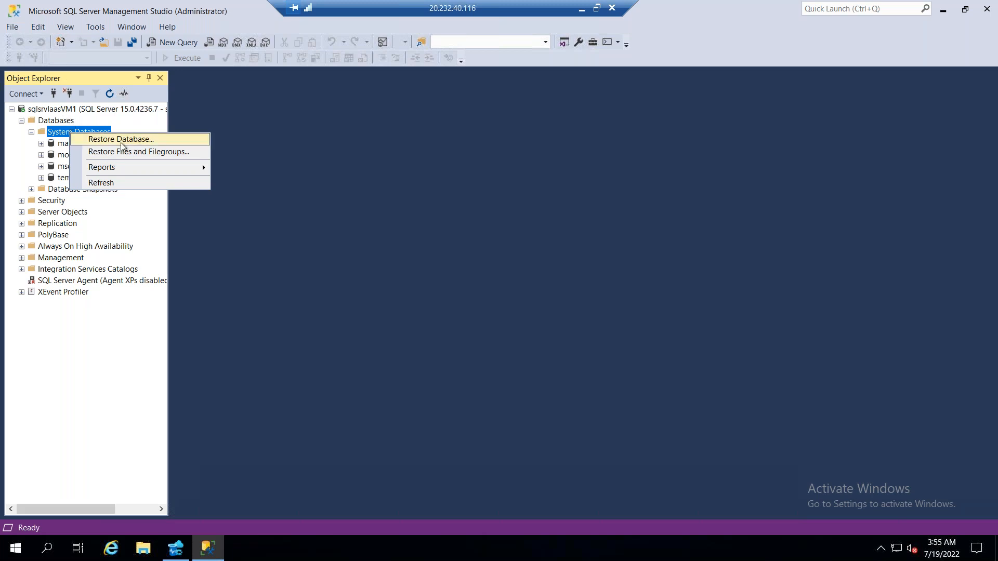
pyautogui.rightClick(60, 120)
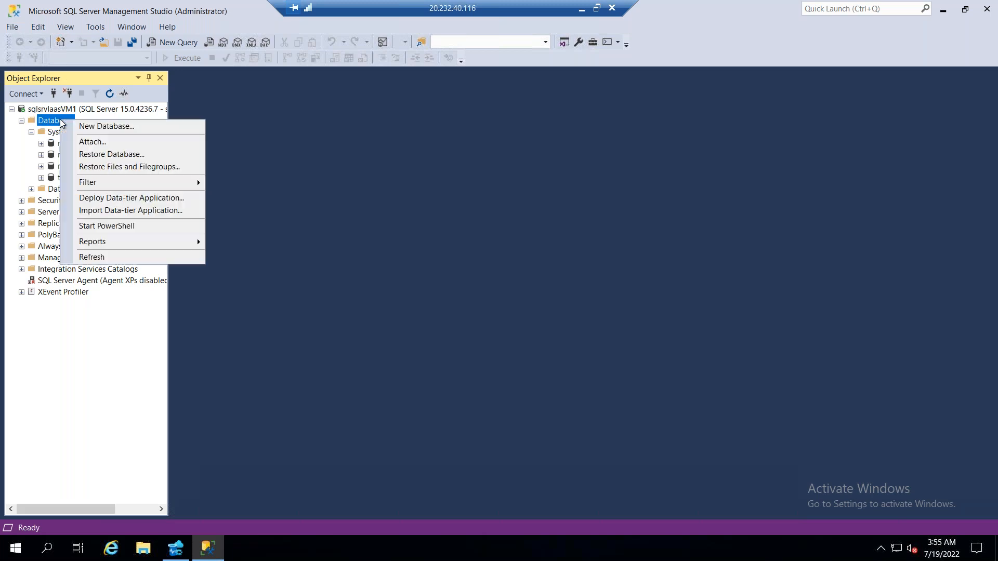
pyautogui.click(130, 133)
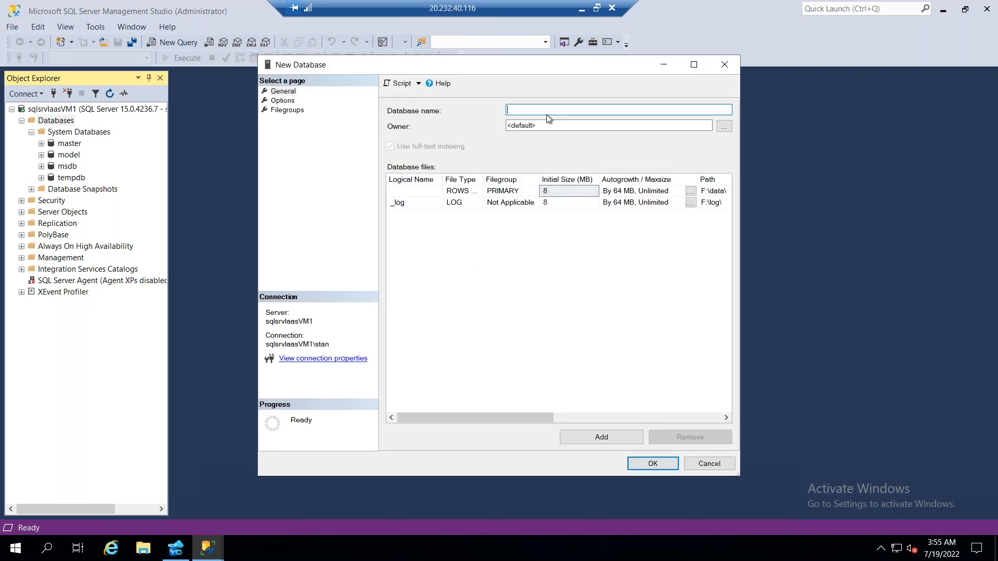
pyautogui.write('STANDB')
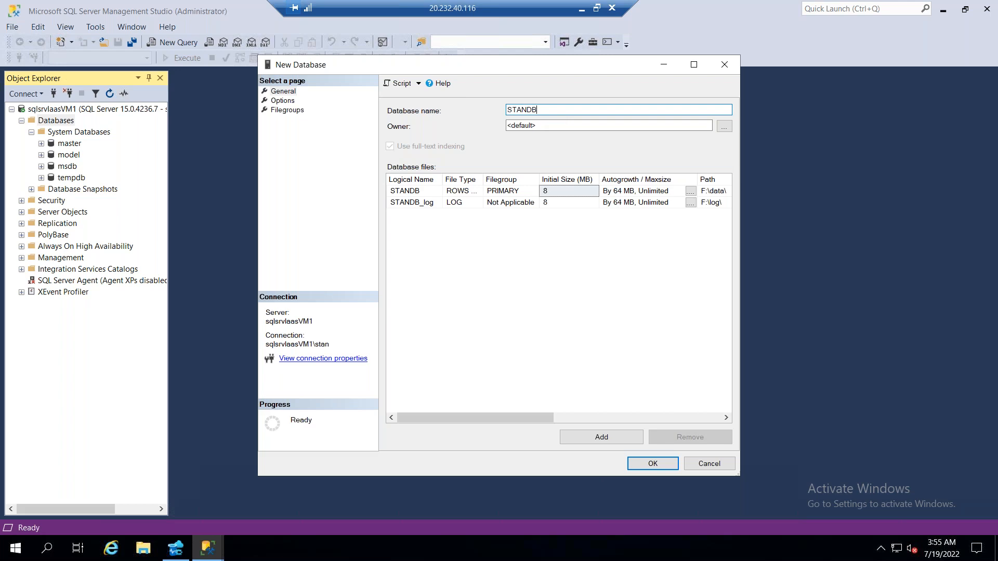
pyautogui.write('01')
pyautogui.click(654, 462)
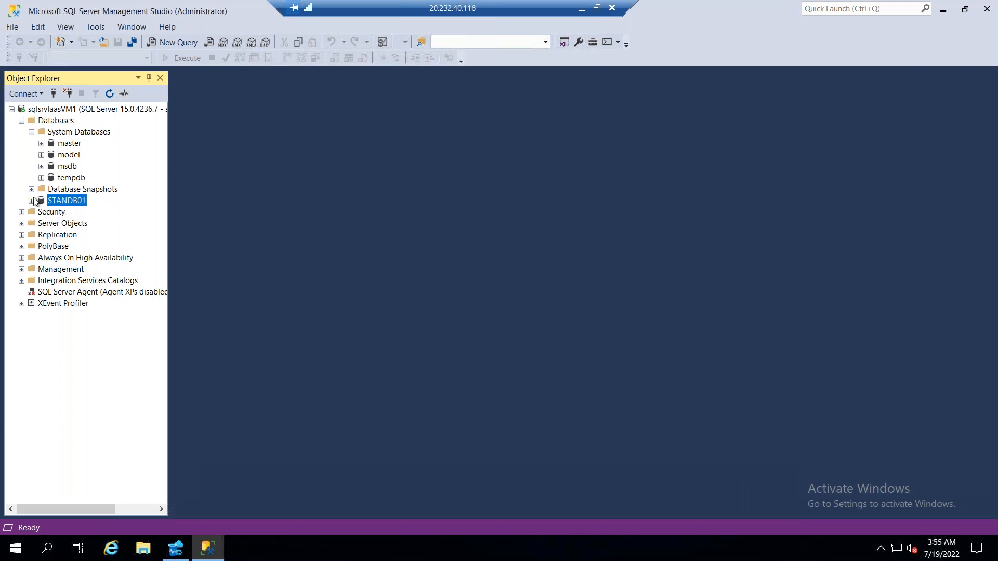
# Expand the tables of the STANDB01 database and start designing a new standard table there
pyautogui.click(32, 200)
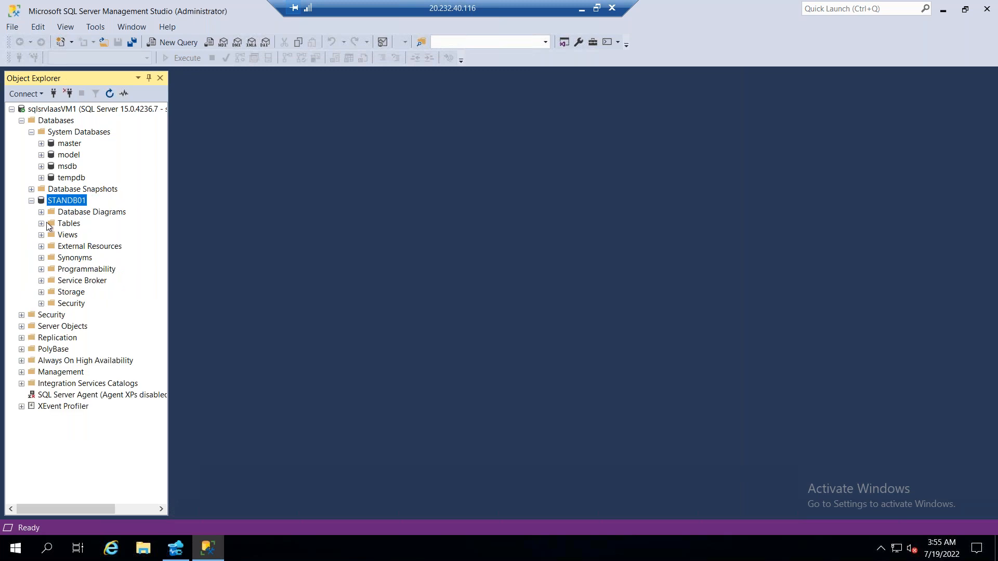
pyautogui.click(41, 224)
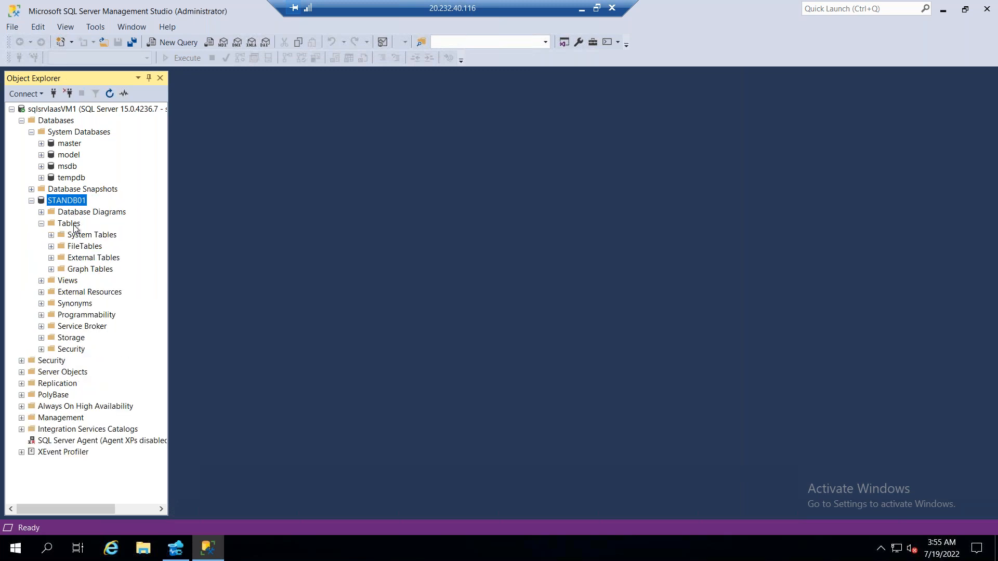
pyautogui.rightClick(73, 225)
pyautogui.moveTo(124, 231)
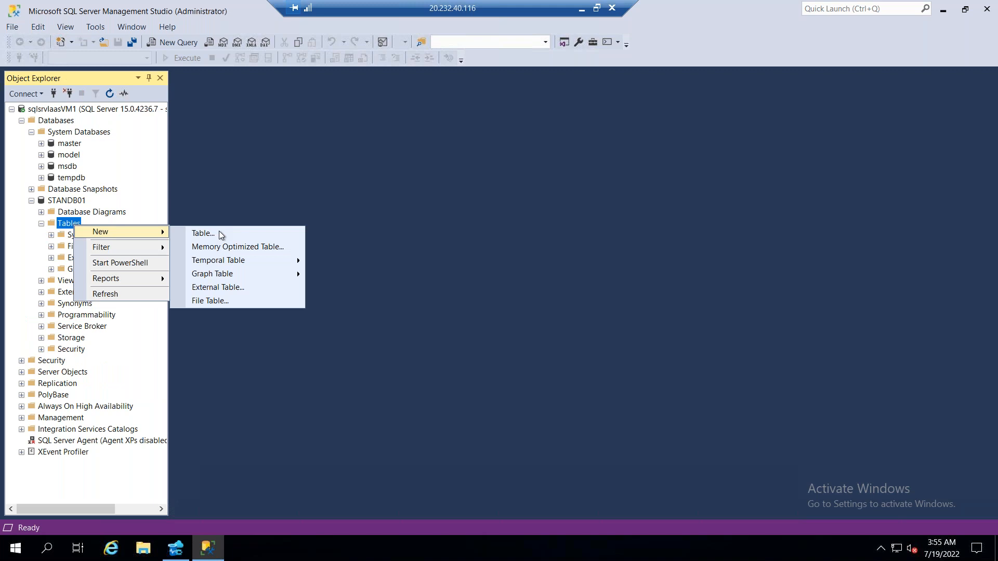
pyautogui.click(220, 233)
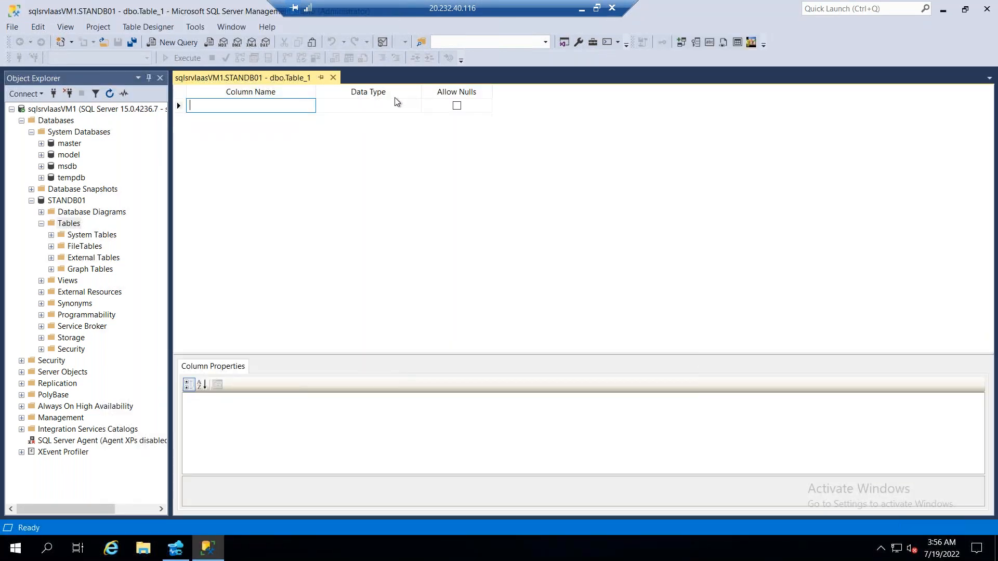
# Add a column named SNO to the new table with data type numeric(18, 0)
pyautogui.write('SNO')
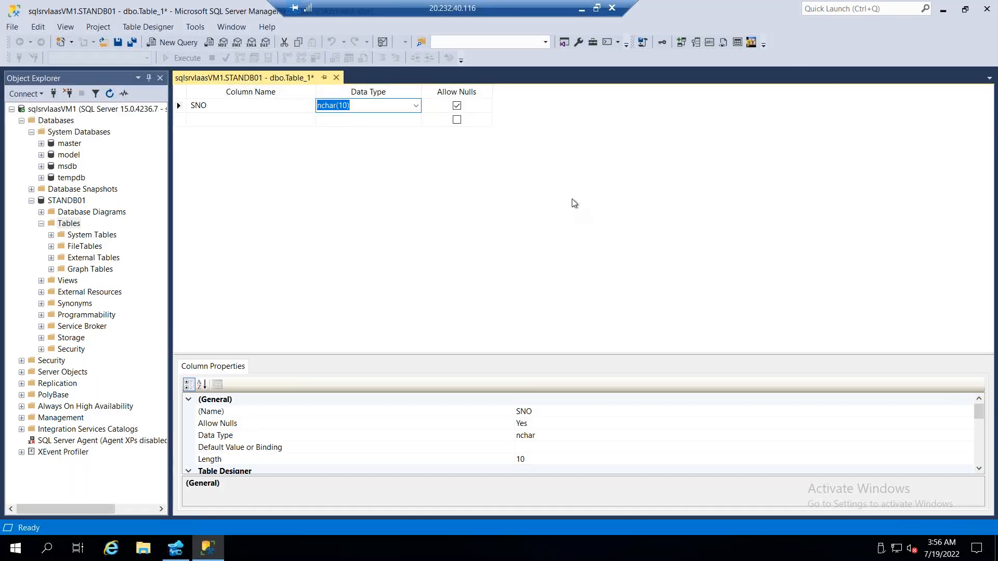
pyautogui.click(416, 106)
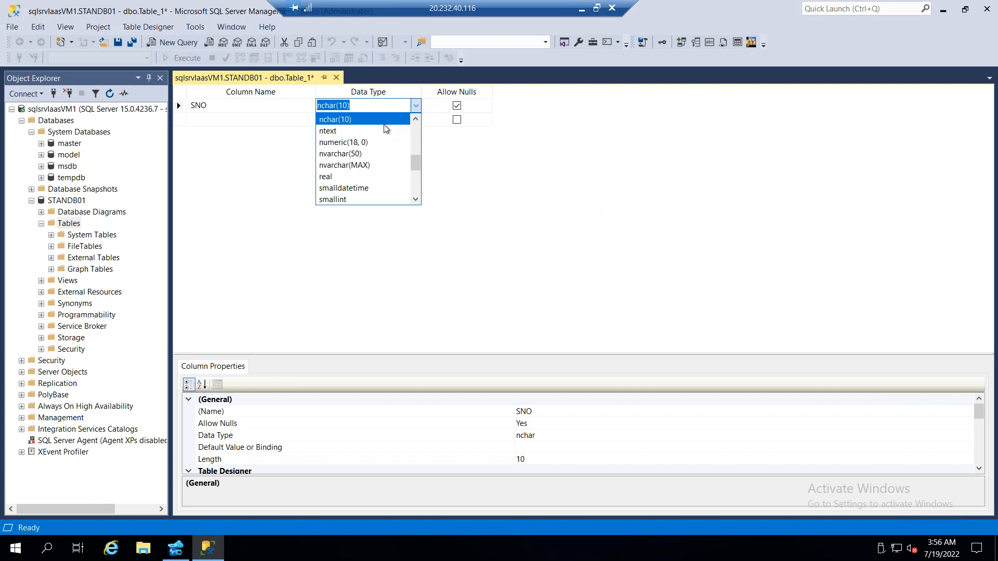
pyautogui.click(360, 143)
# Add a NAME column with data type ntext and disallow null values for it
pyautogui.click(213, 119)
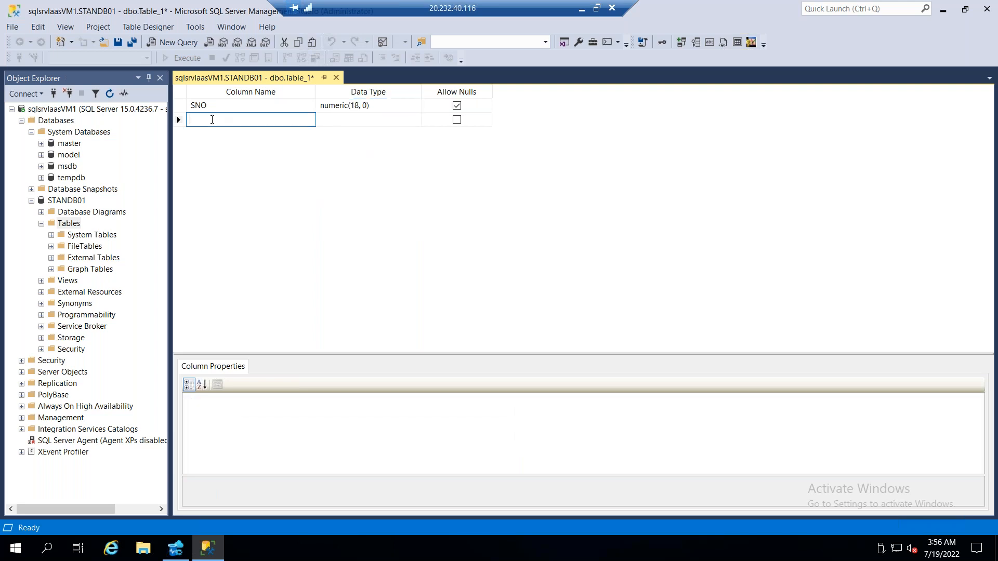
pyautogui.write('NAME')
pyautogui.click(364, 120)
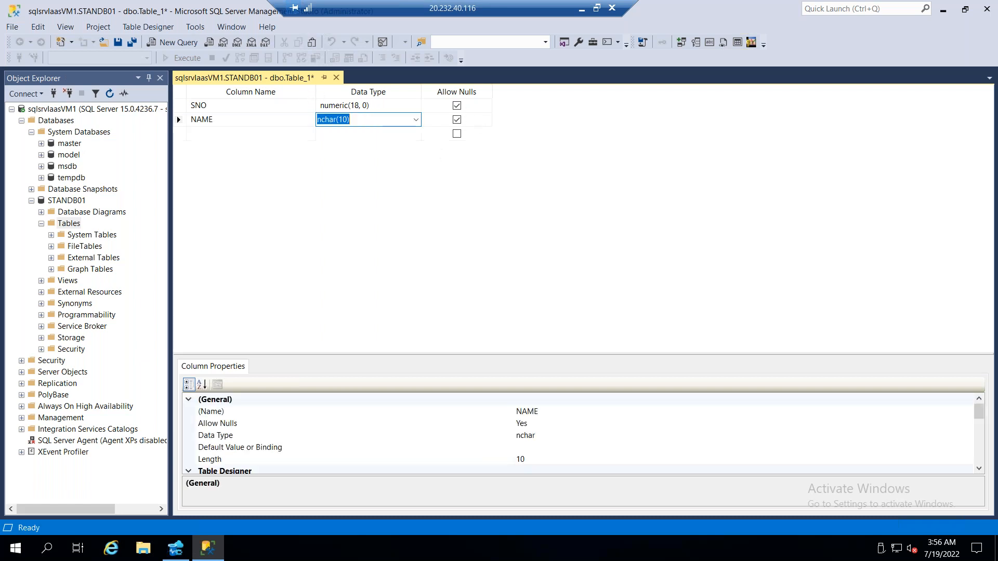
pyautogui.click(457, 120)
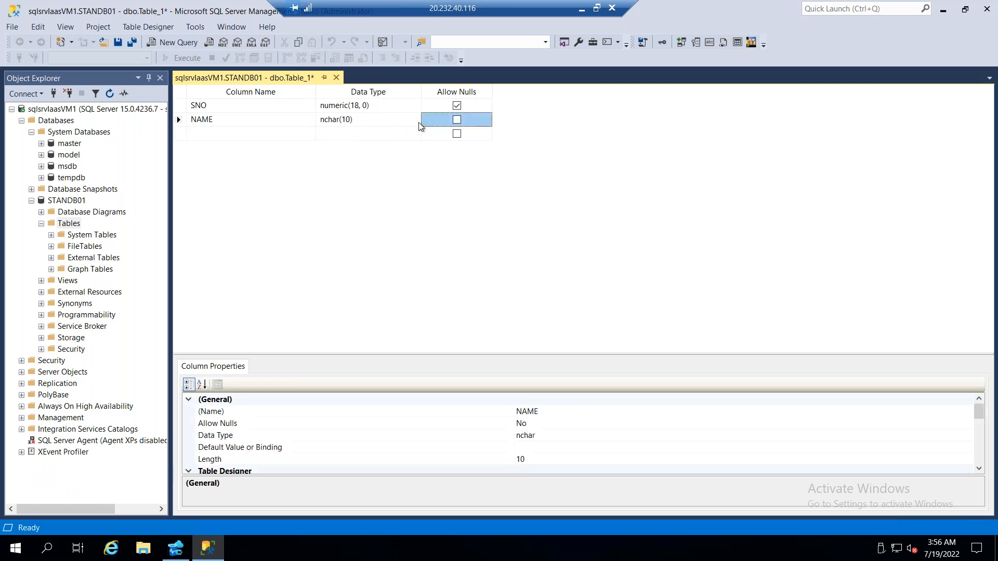
pyautogui.click(414, 121)
pyautogui.click(416, 120)
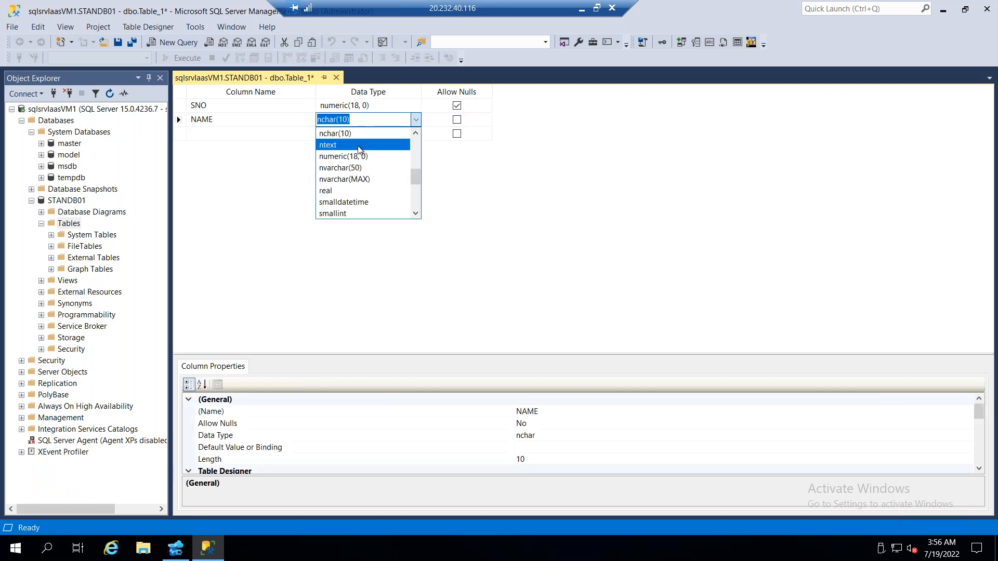
pyautogui.click(358, 146)
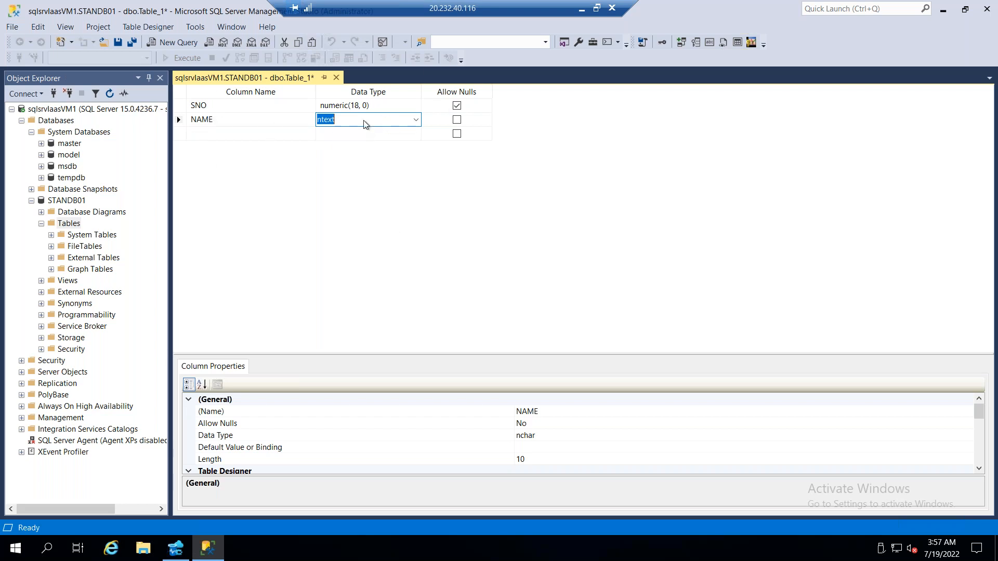
pyautogui.click(354, 196)
# Add a nullable LOCATION column with data type ntext, and allow nulls for the NAME column
pyautogui.click(251, 136)
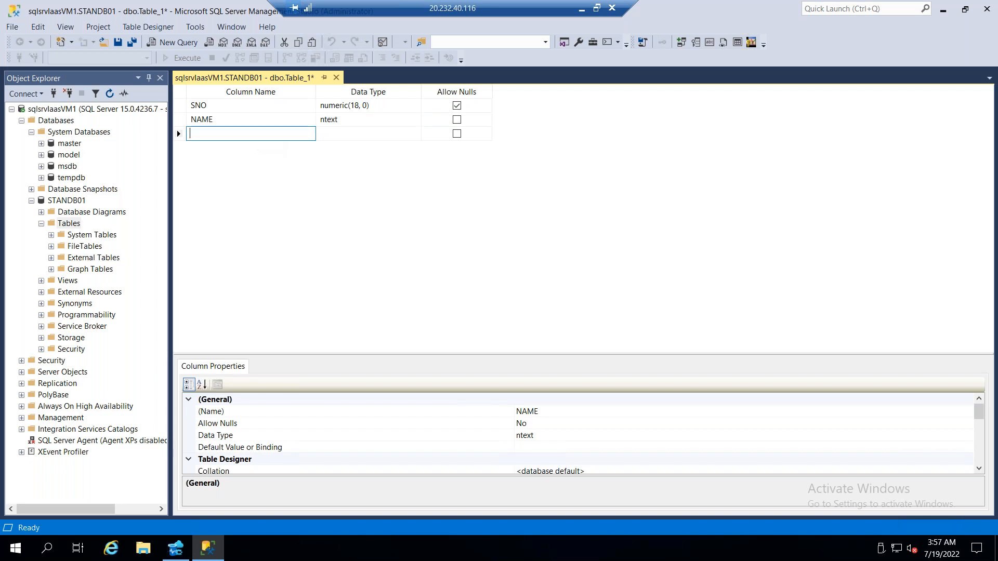
pyautogui.write('LOCATION')
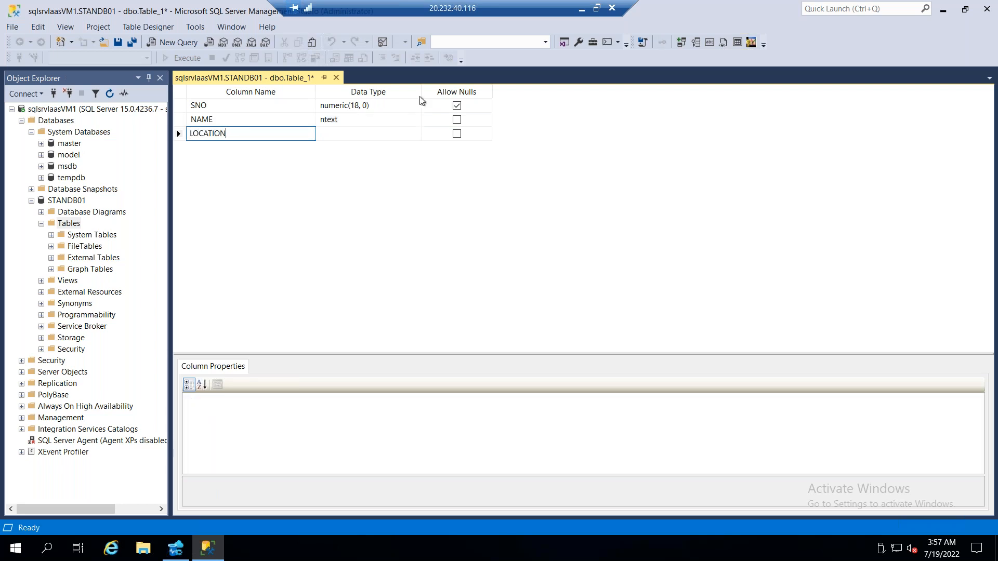
pyautogui.press('Tab')
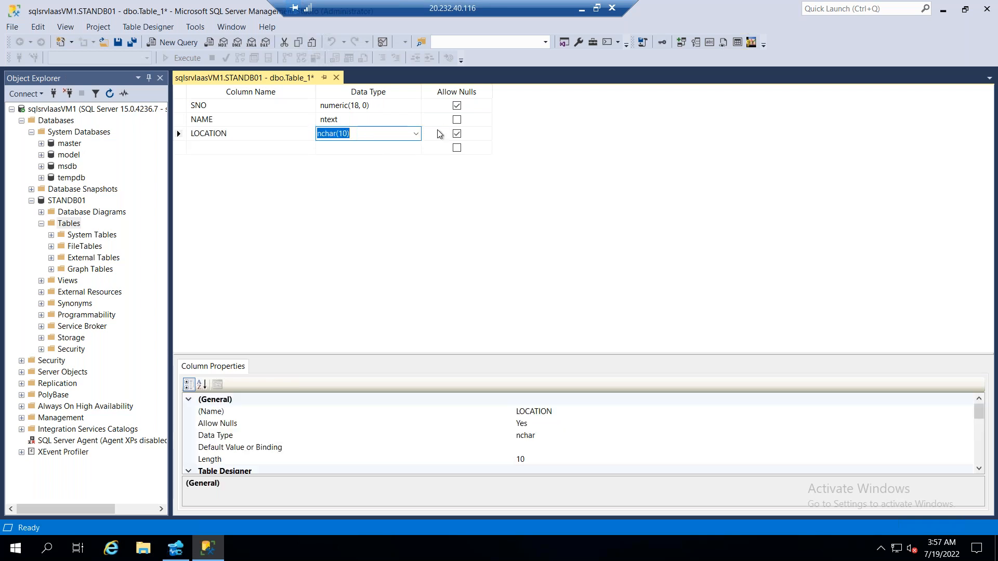
pyautogui.click(416, 133)
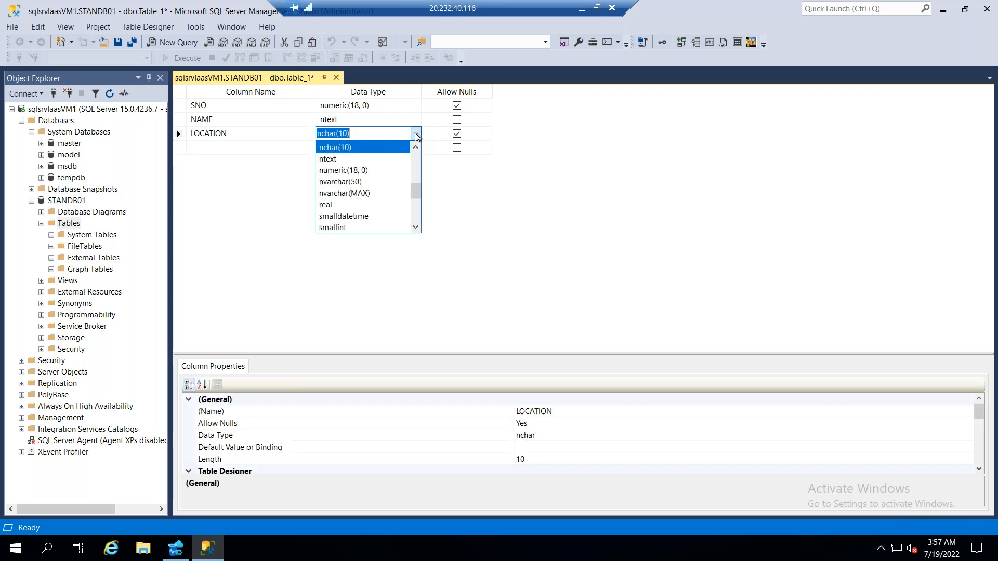
pyautogui.click(379, 163)
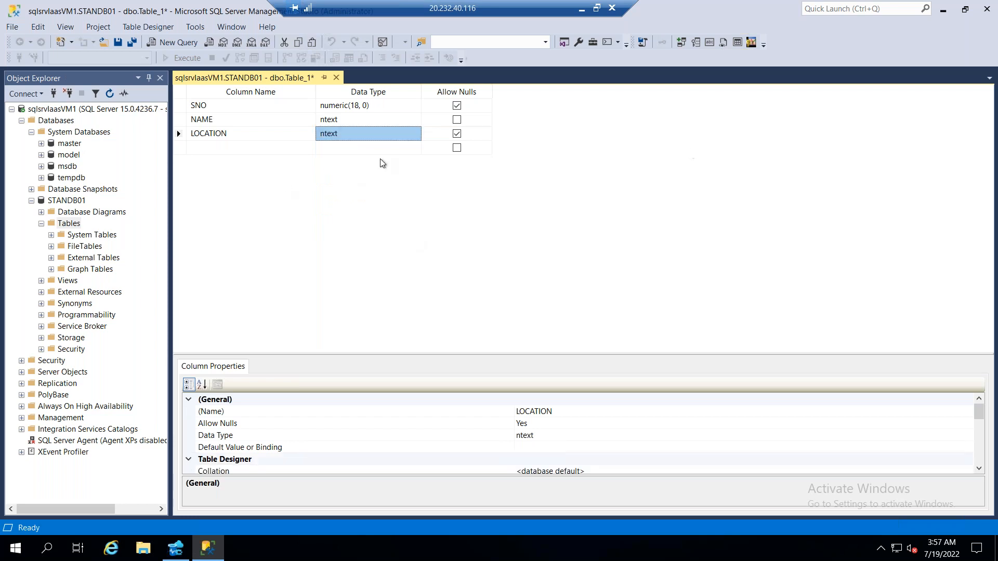
pyautogui.click(457, 119)
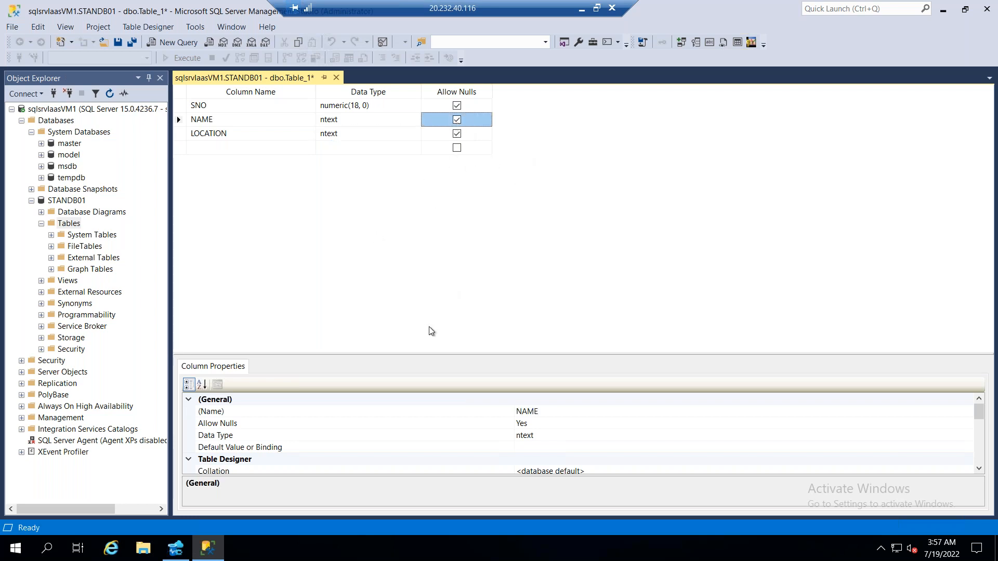
# Save the table under the name Tuesday_Attendees
pyautogui.click(132, 43)
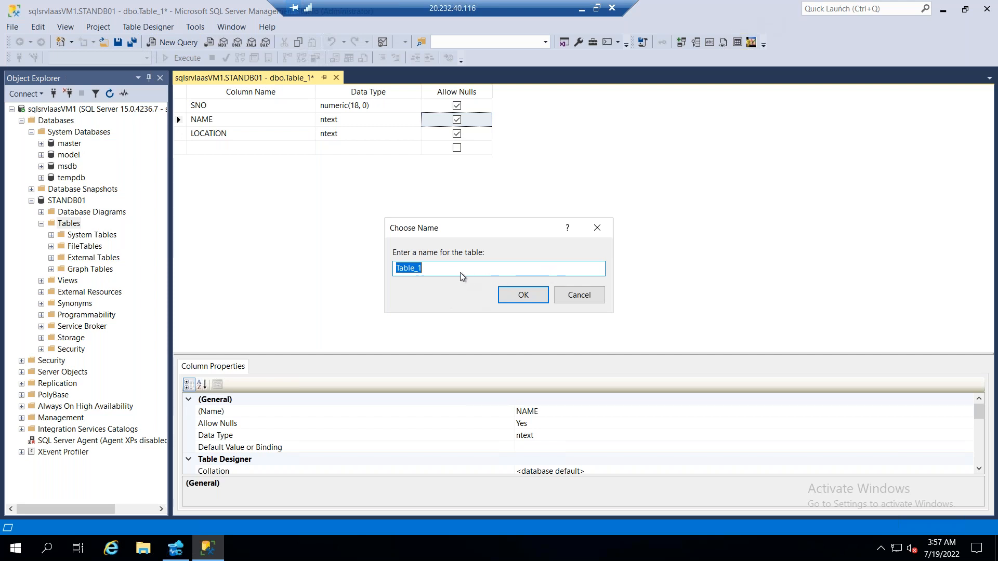
pyautogui.press('End')
pyautogui.hotkey('shift', 'Home')
pyautogui.write('Tuesday_Attend')
pyautogui.click(516, 299)
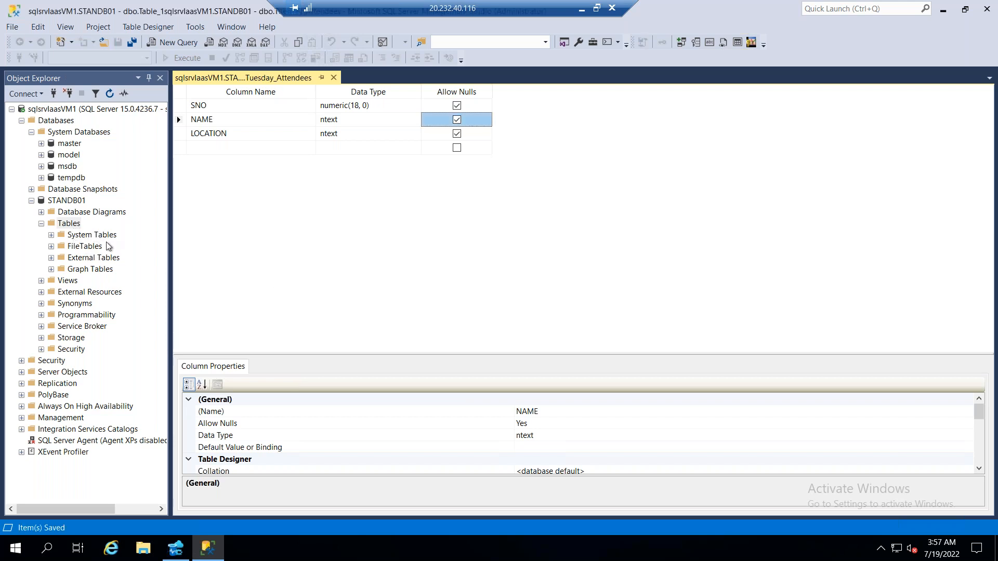
# Refresh the STANDB01 tables and open the top 200 rows of dbo.Tuesday_Attendees for editing
pyautogui.click(109, 93)
pyautogui.click(99, 281)
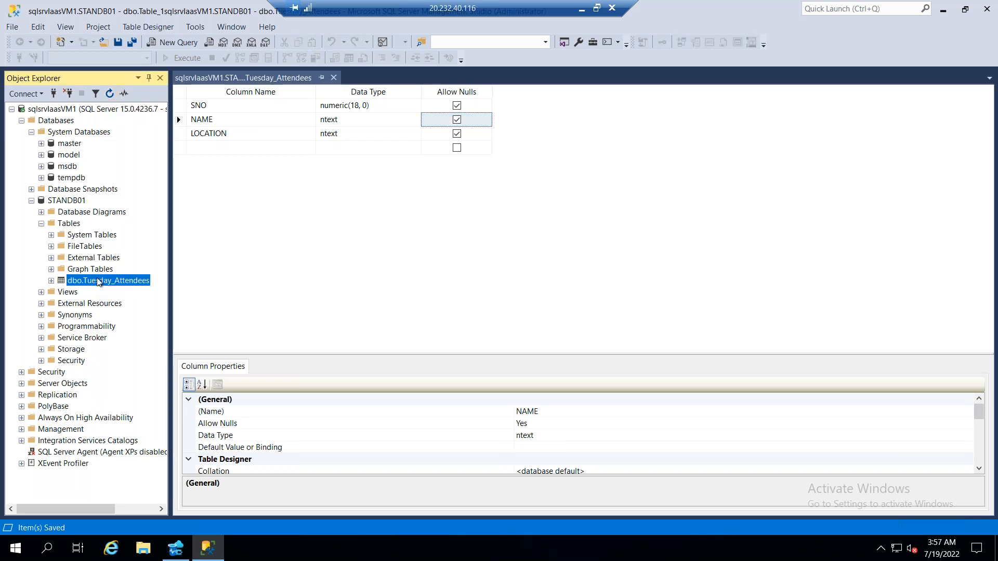
pyautogui.rightClick(99, 282)
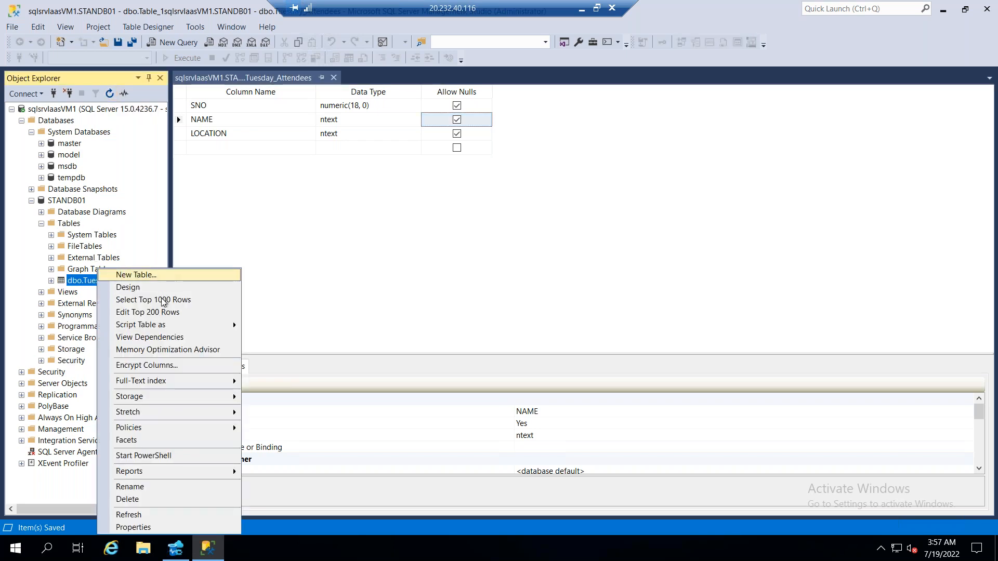
pyautogui.click(166, 311)
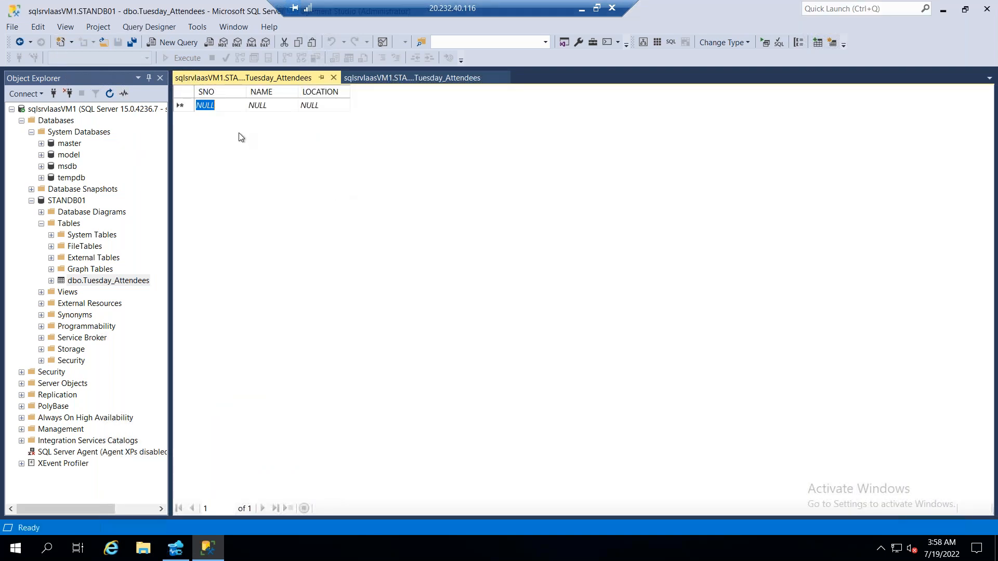
# Fill in the first row with SNO 1, the attendee's name and location India
pyautogui.write('1')
pyautogui.click(260, 107)
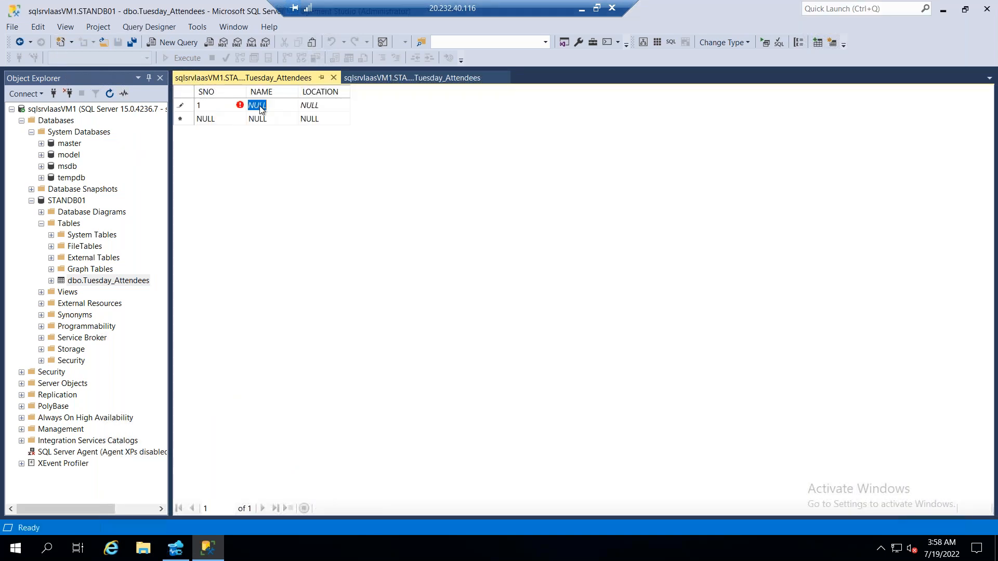
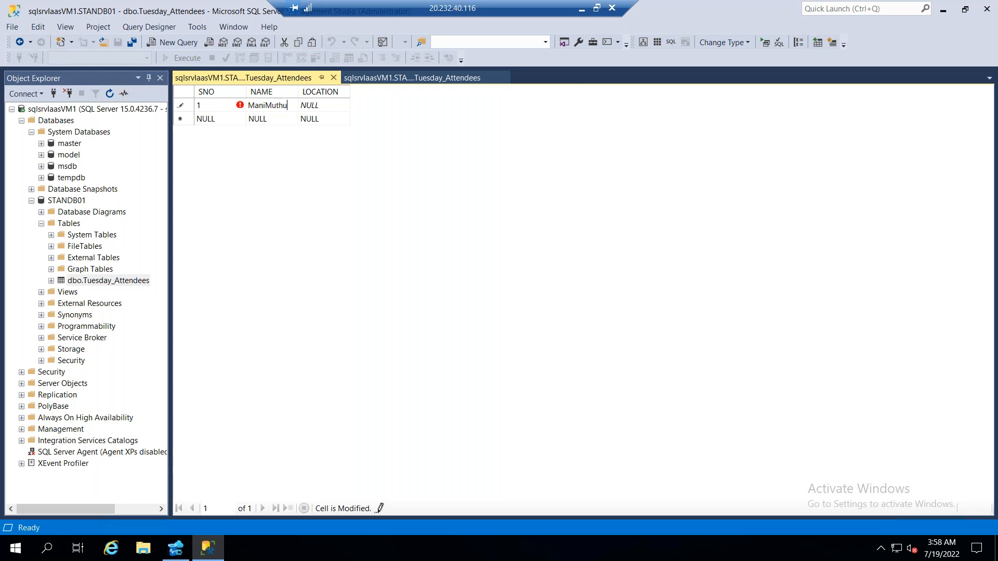
pyautogui.click(323, 106)
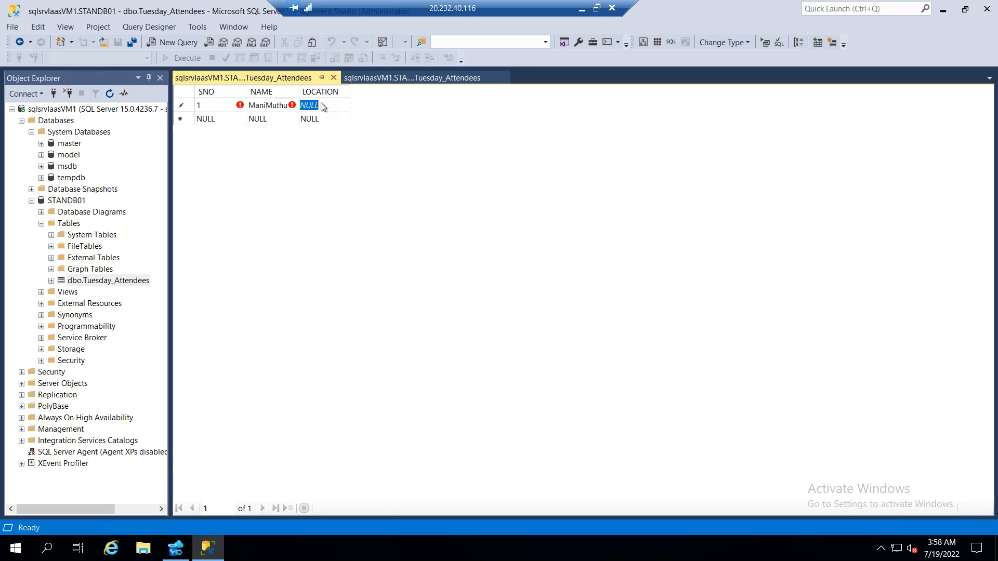
pyautogui.write('India')
# Add a second row with SNO 2, the attendee's name and location Saudi
pyautogui.click(202, 120)
pyautogui.write('2')
pyautogui.press('Tab')
pyautogui.write('Barkat')
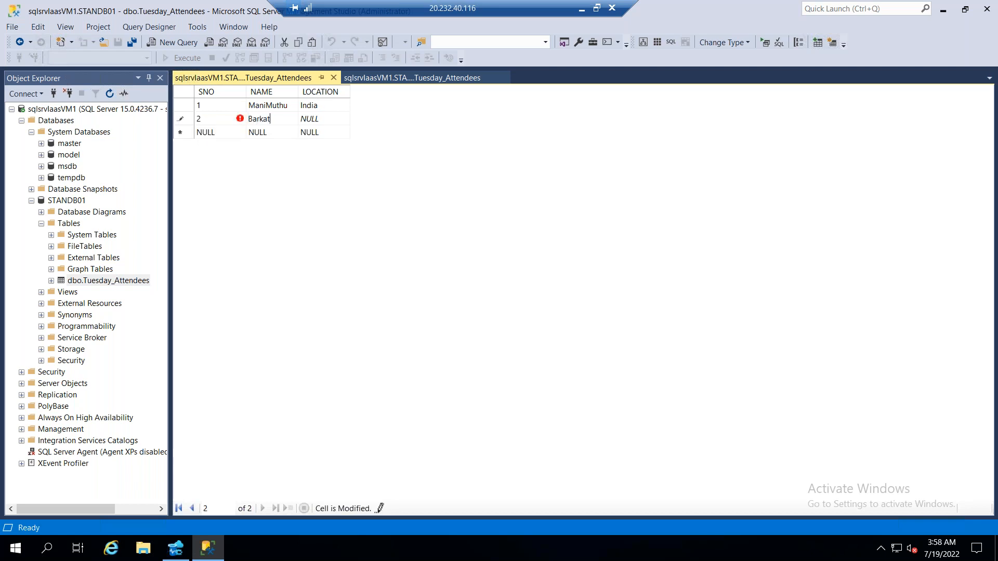
pyautogui.write('h')
pyautogui.click(323, 121)
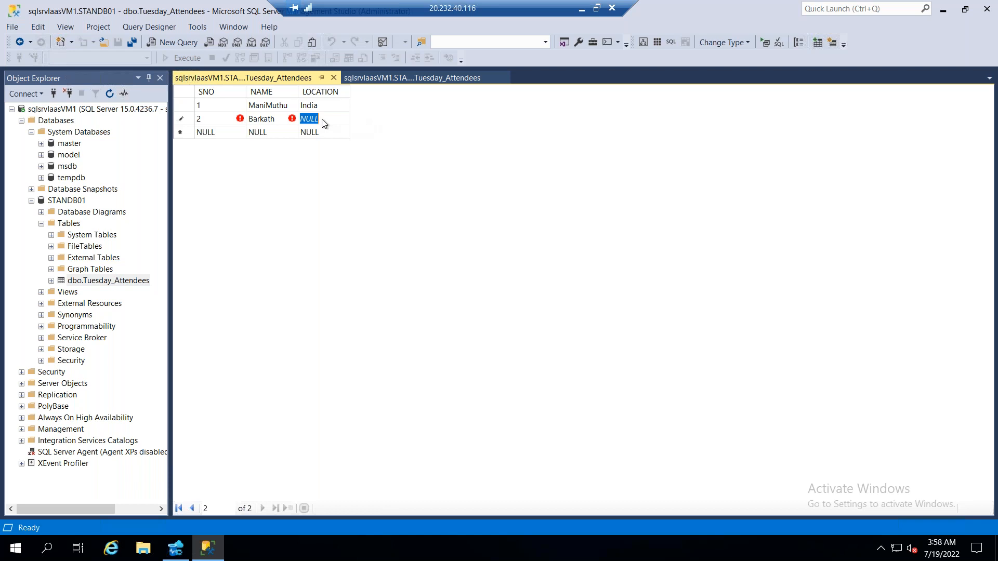
pyautogui.write('Saudi')
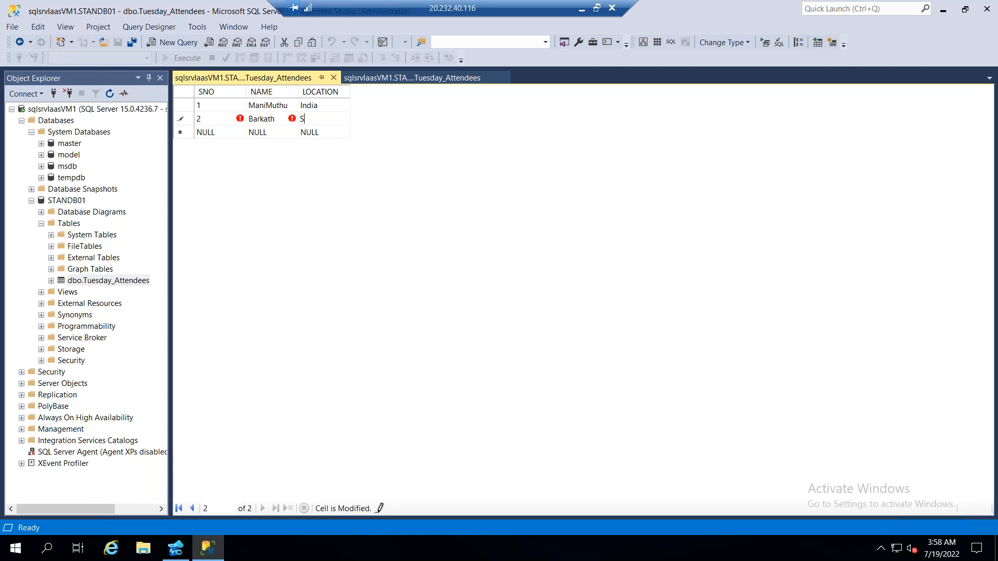
pyautogui.click(220, 133)
pyautogui.write('Srin')
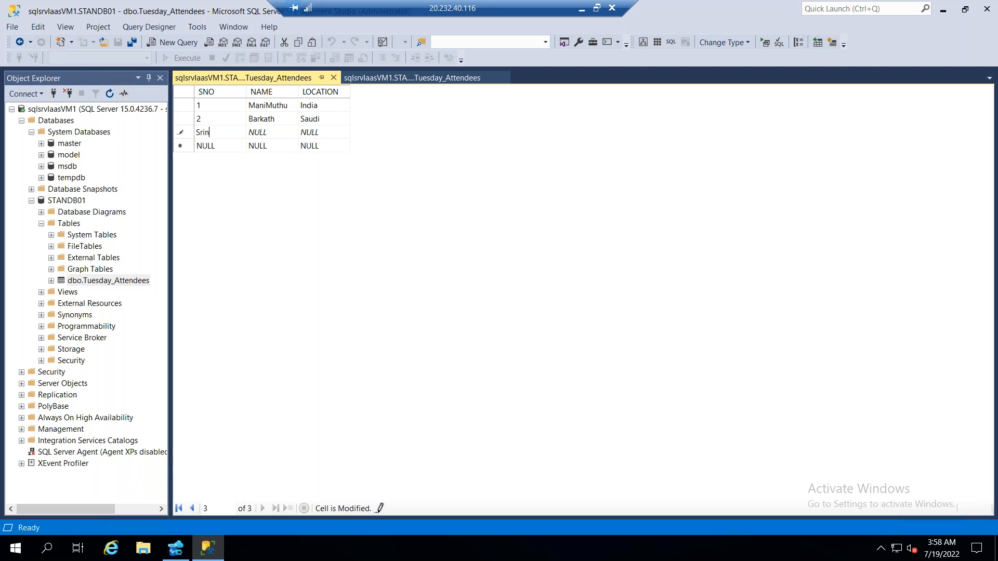
pyautogui.moveTo(234, 135); pyautogui.dragTo(184, 133)
pyautogui.click(271, 132)
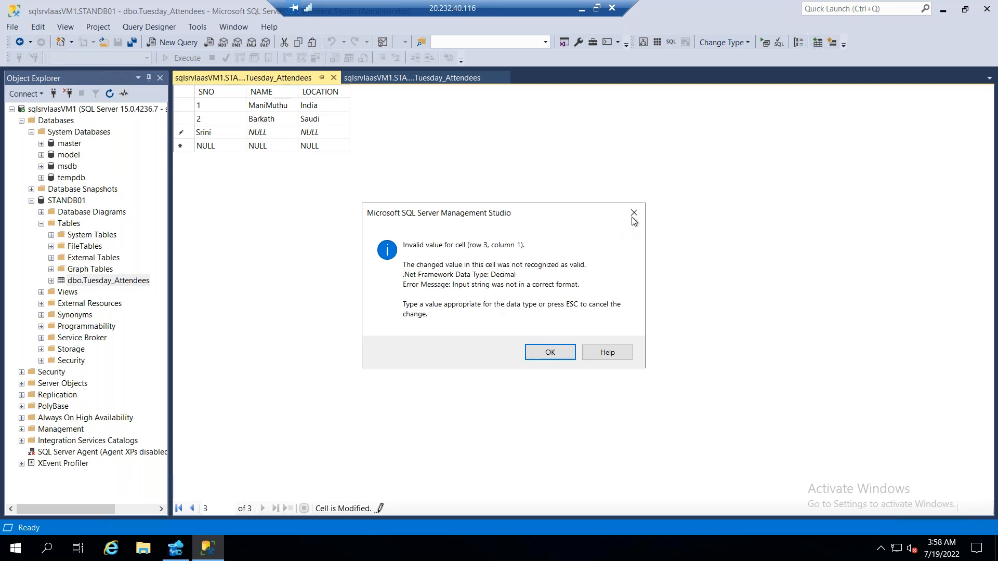
pyautogui.press('Return')
# Complete the third row with SNO 3, the attendee's name and location US, and save the table data
pyautogui.write('3')
pyautogui.press('Tab')
pyautogui.write('Srini')
pyautogui.press('Tab')
pyautogui.write('US')
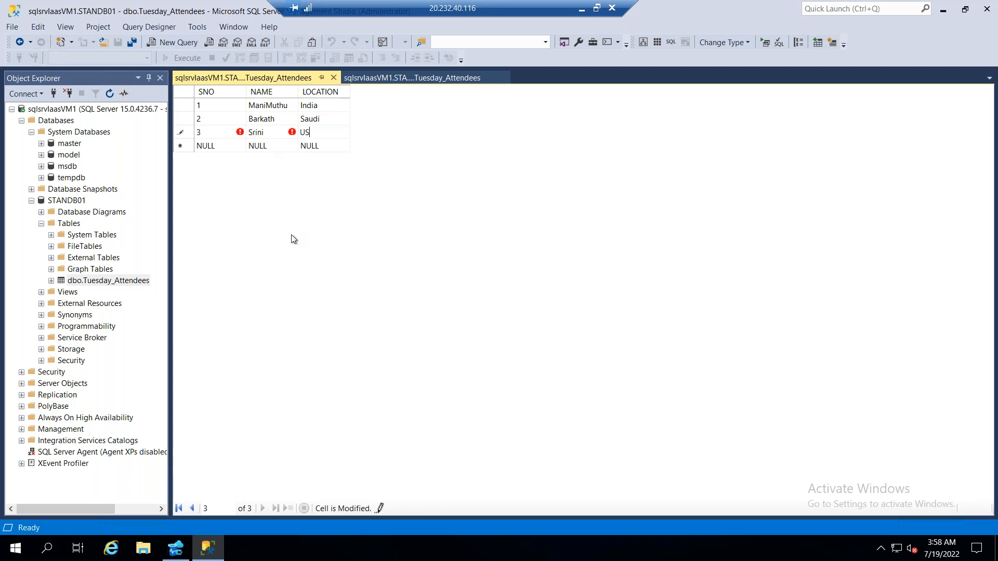
pyautogui.click(134, 44)
pyautogui.click(278, 145)
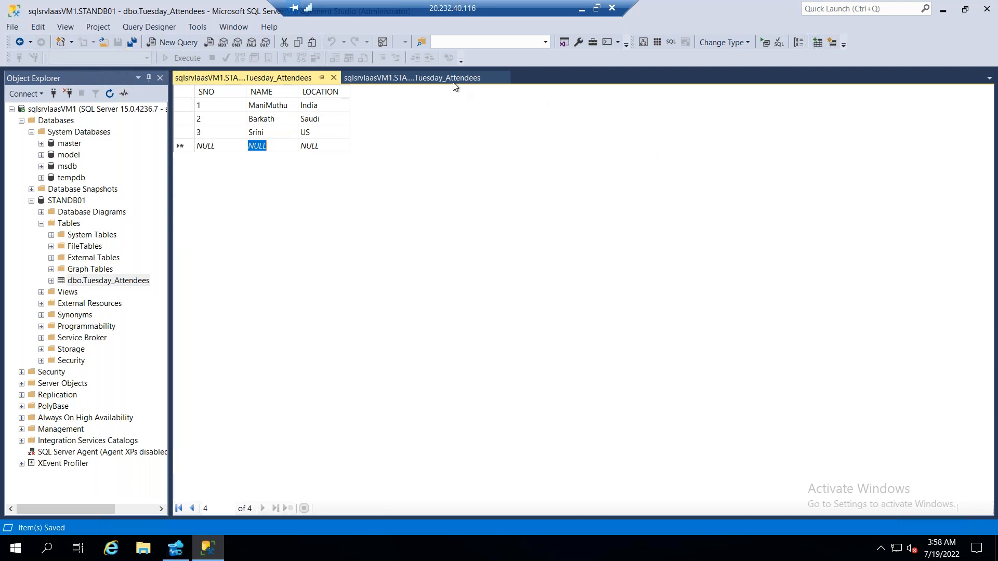
# Close the Tuesday_Attendees design view and start designing another standard table in STANDB01
pyautogui.click(470, 77)
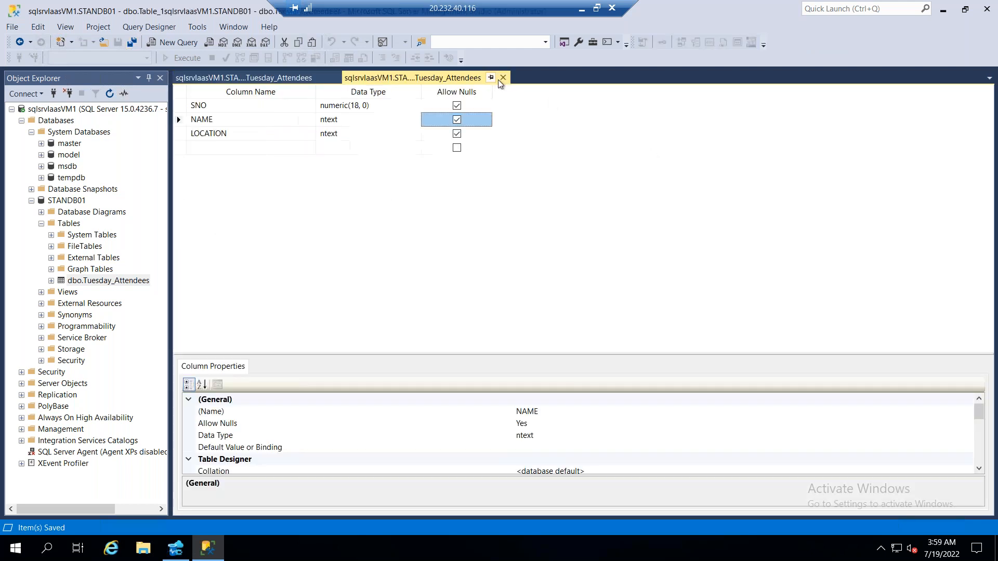
pyautogui.click(503, 78)
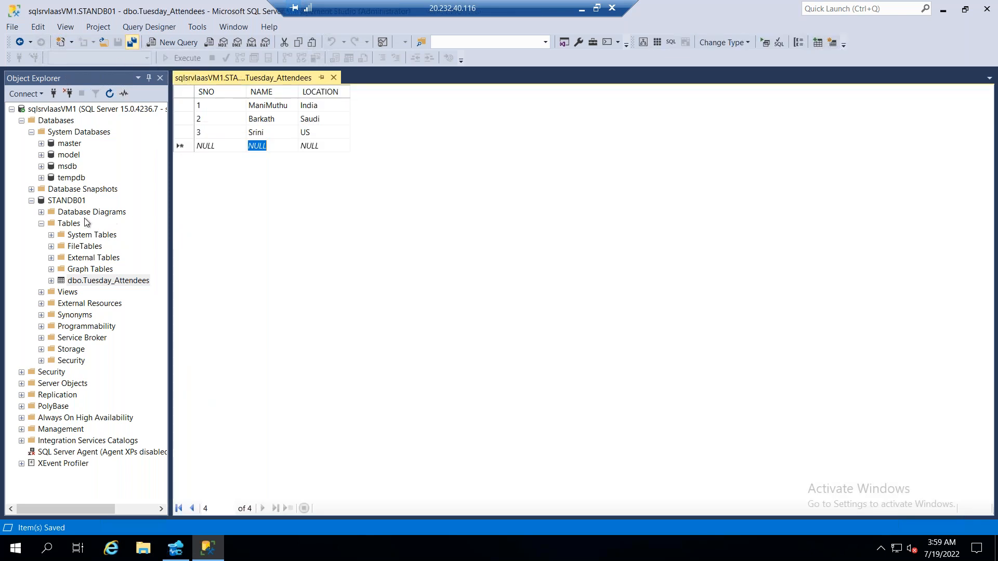
pyautogui.rightClick(68, 199)
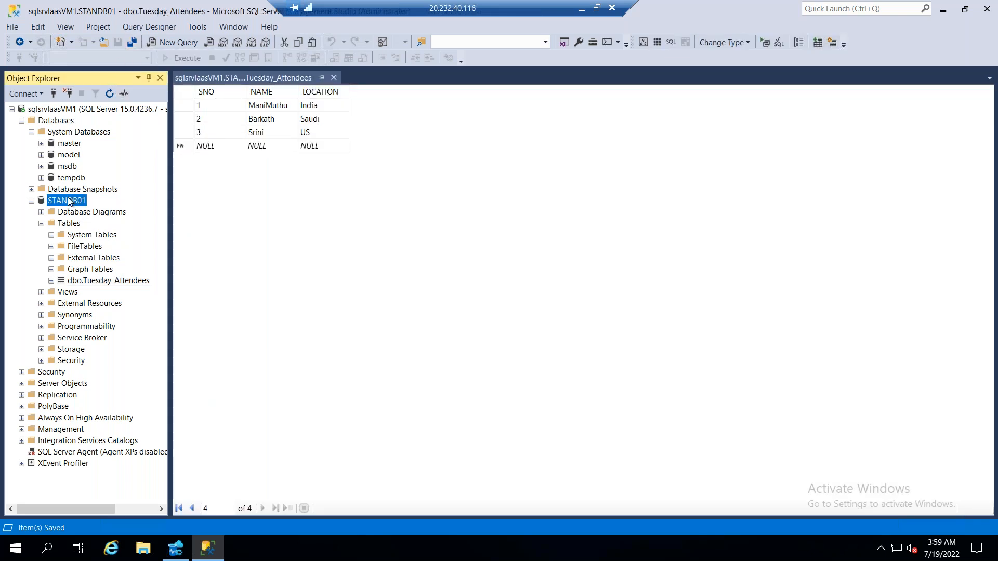
pyautogui.click(60, 223)
pyautogui.rightClick(58, 223)
pyautogui.moveTo(104, 226)
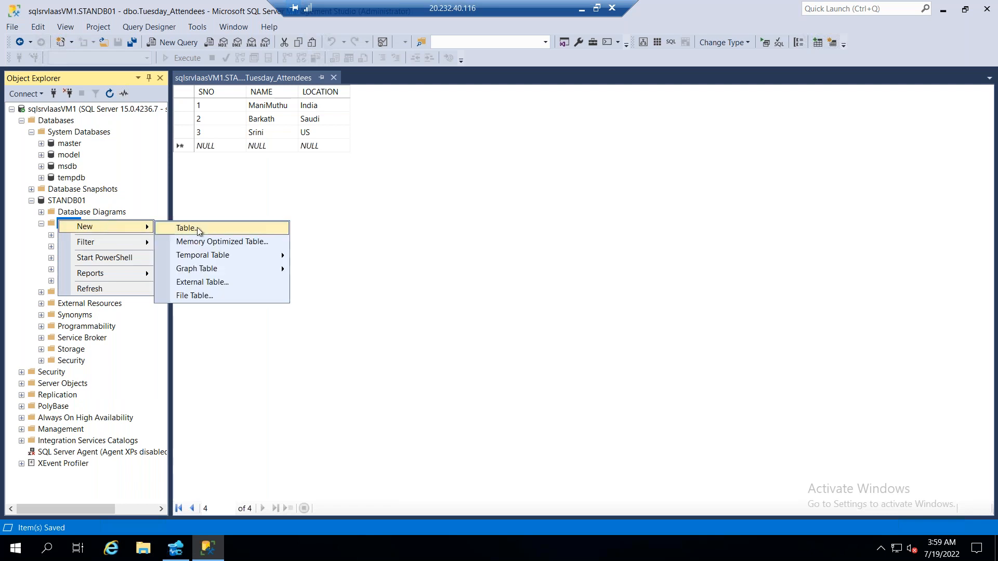
pyautogui.click(358, 262)
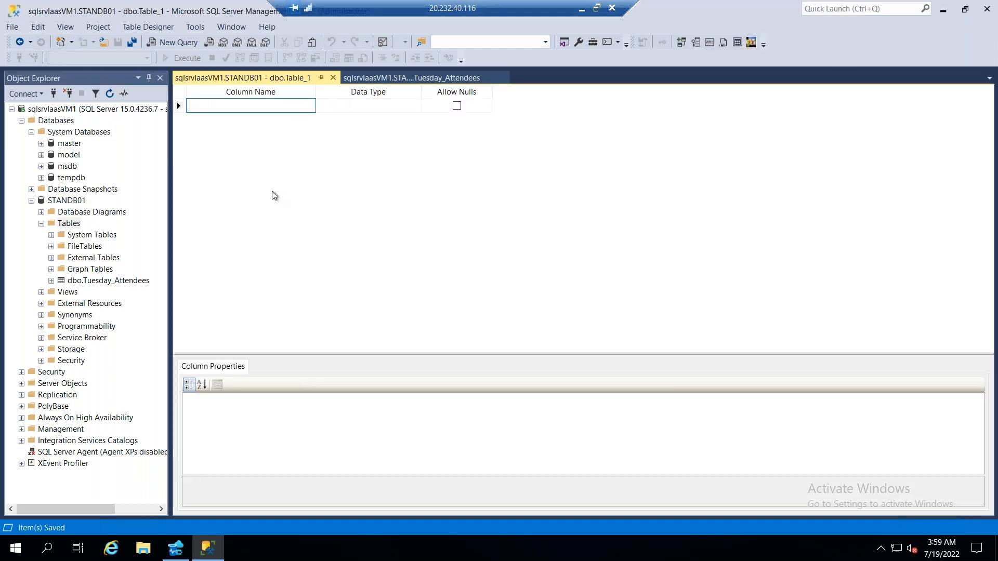
# Define three nullable nchar(10) columns named NO, DEPT and NAME in the new table design
pyautogui.write('NO')
pyautogui.press('Return')
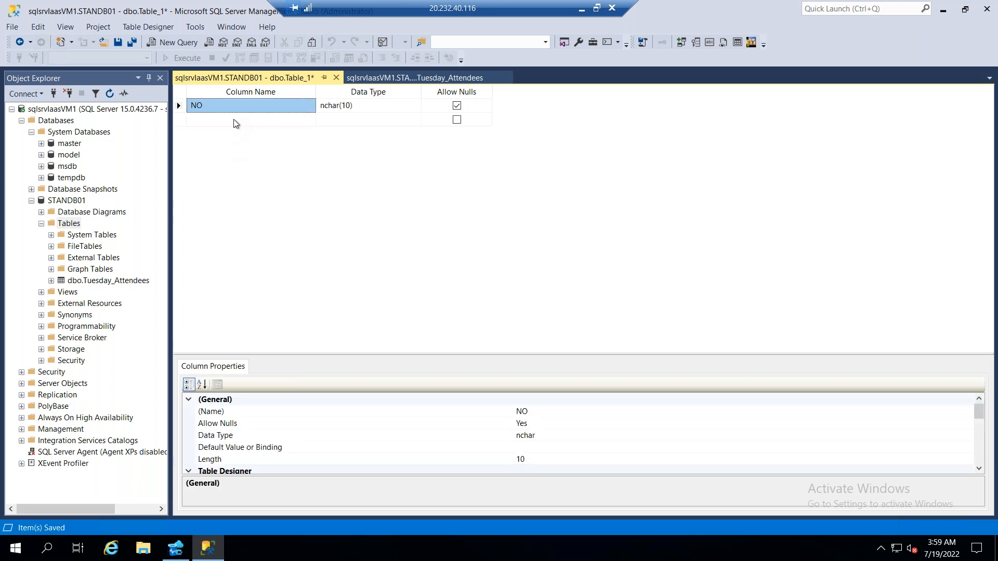
pyautogui.click(234, 120)
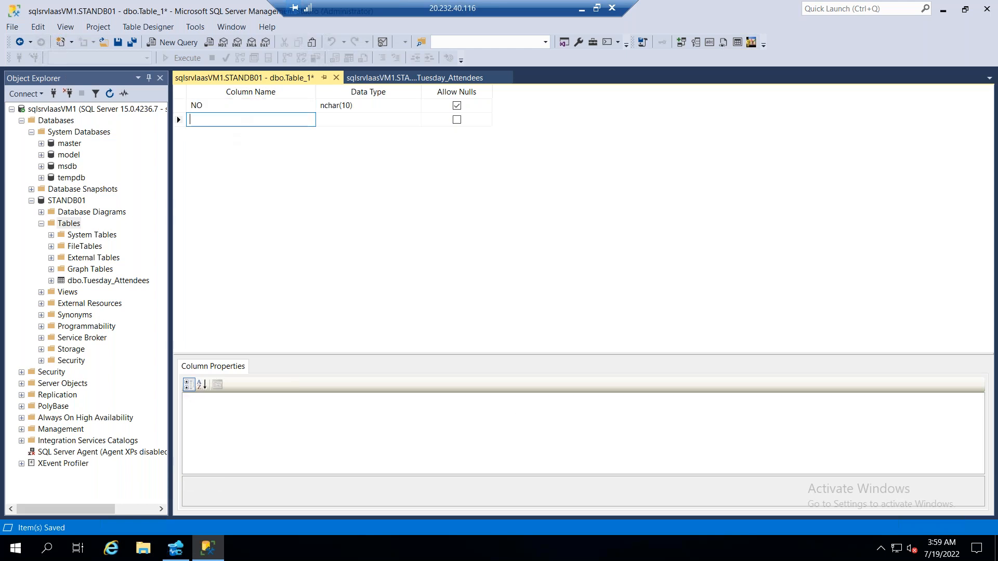
pyautogui.write('DEPT')
pyautogui.press('Return')
pyautogui.click(233, 135)
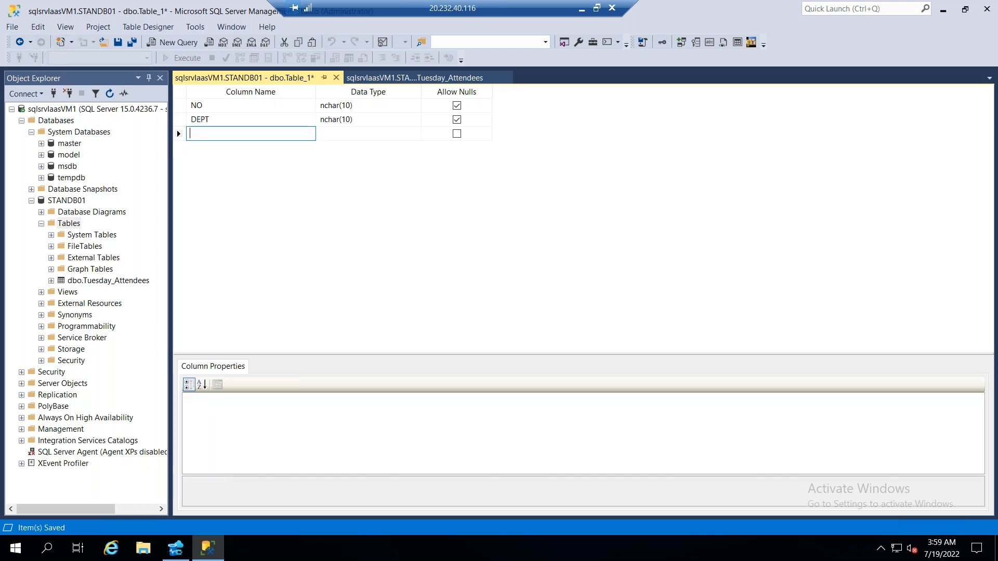
pyautogui.write('NAME')
# Save the new table under the name Weekend_Attendees
pyautogui.click(126, 47)
pyautogui.write('We')
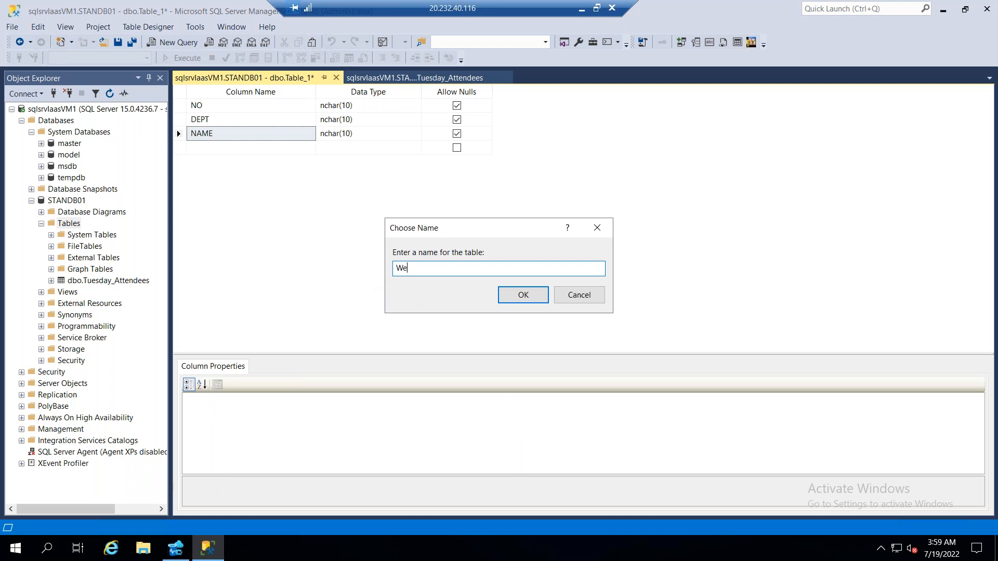
pyautogui.write('kekekend_Attende')
pyautogui.click(525, 293)
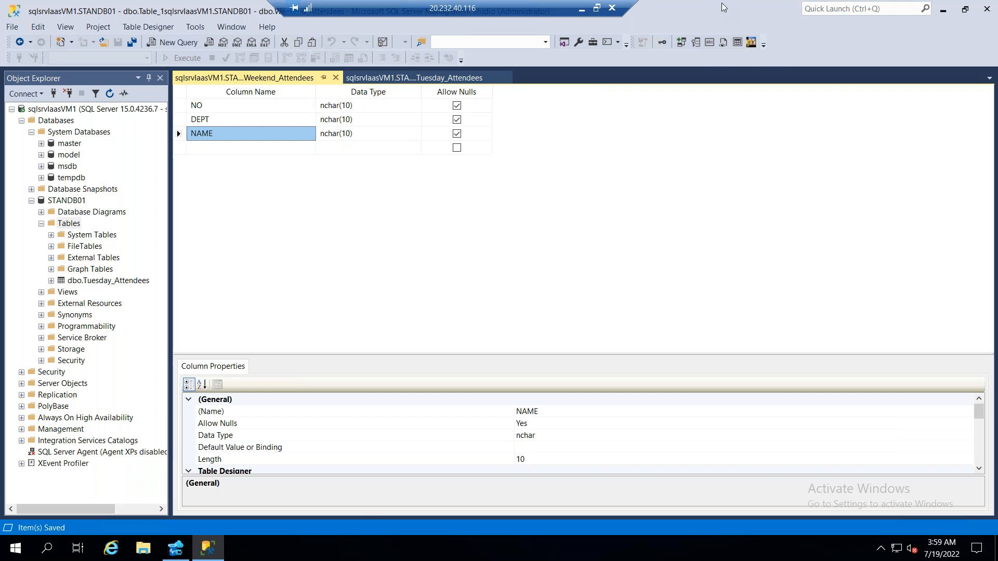
# Switch to Azure Data Studio, dismiss the usage data notice, enable preview features and maximize the window
pyautogui.click(944, 11)
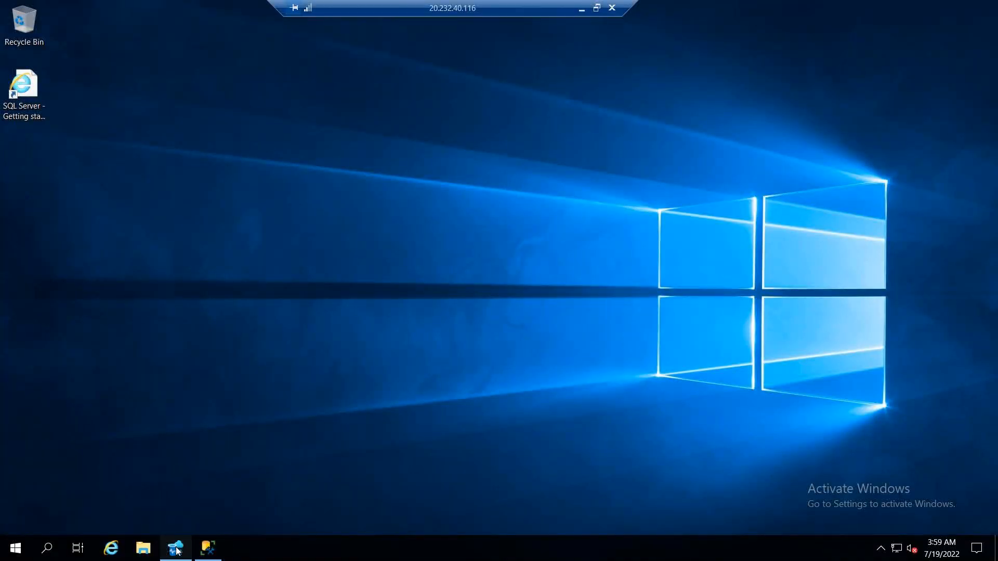
pyautogui.click(176, 547)
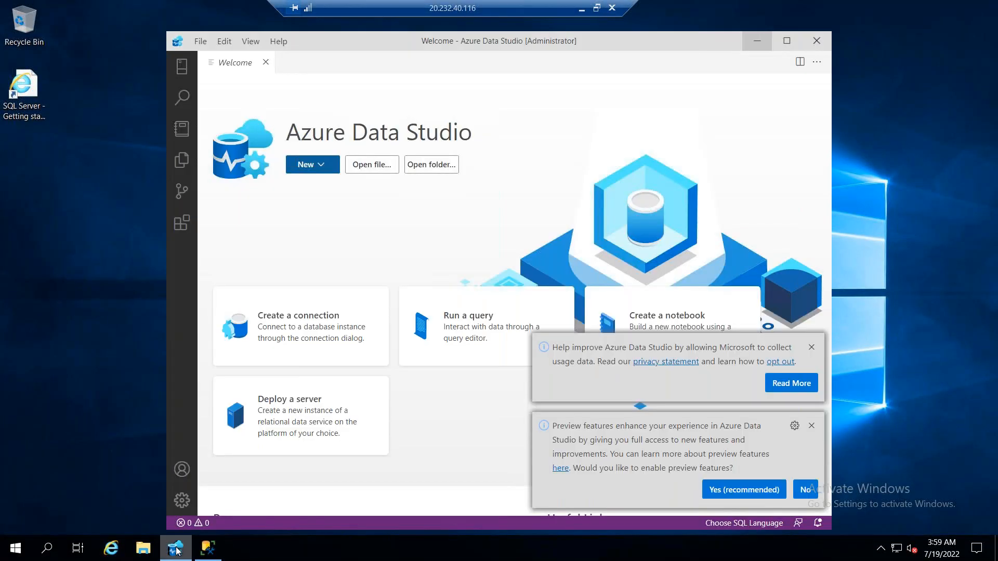
pyautogui.click(811, 348)
pyautogui.click(758, 492)
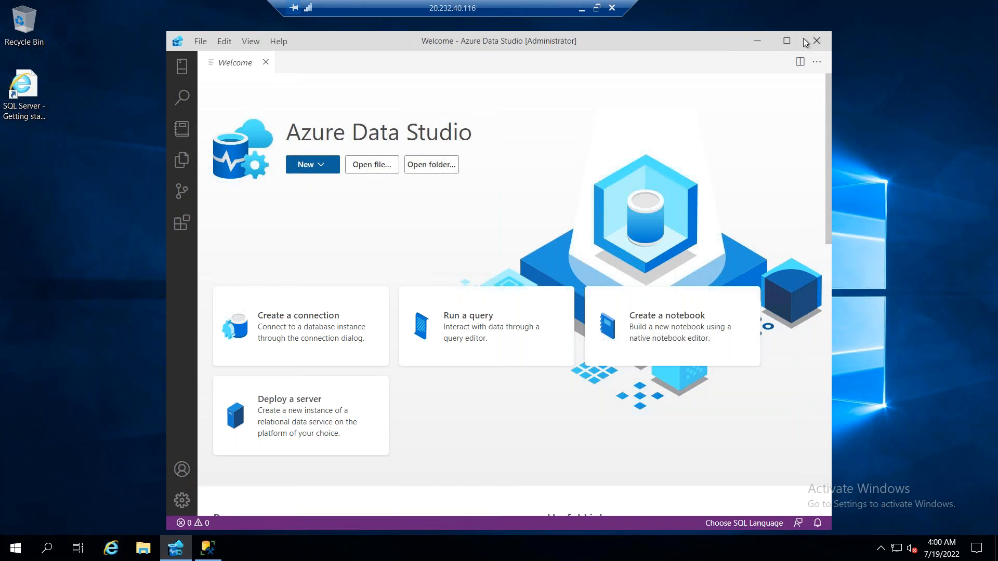
pyautogui.click(774, 44)
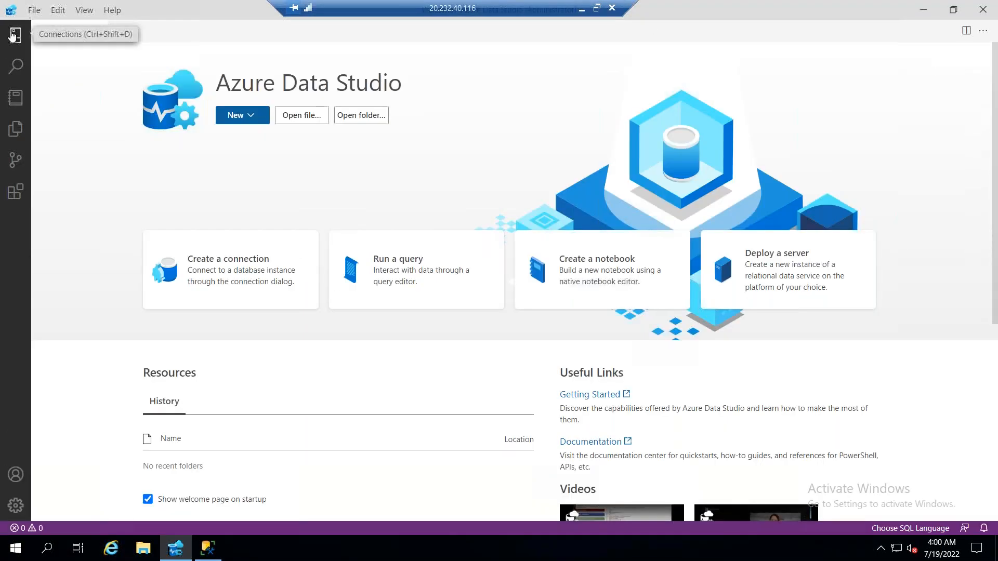
# Add a Microsoft SQL Server connection to localhost using Windows Authentication and connect
pyautogui.click(12, 38)
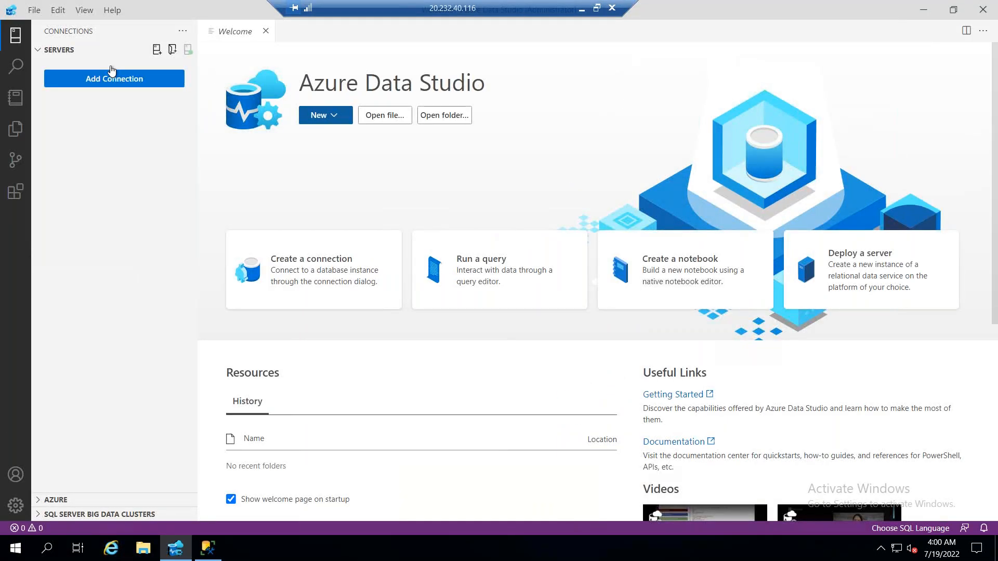
pyautogui.click(42, 49)
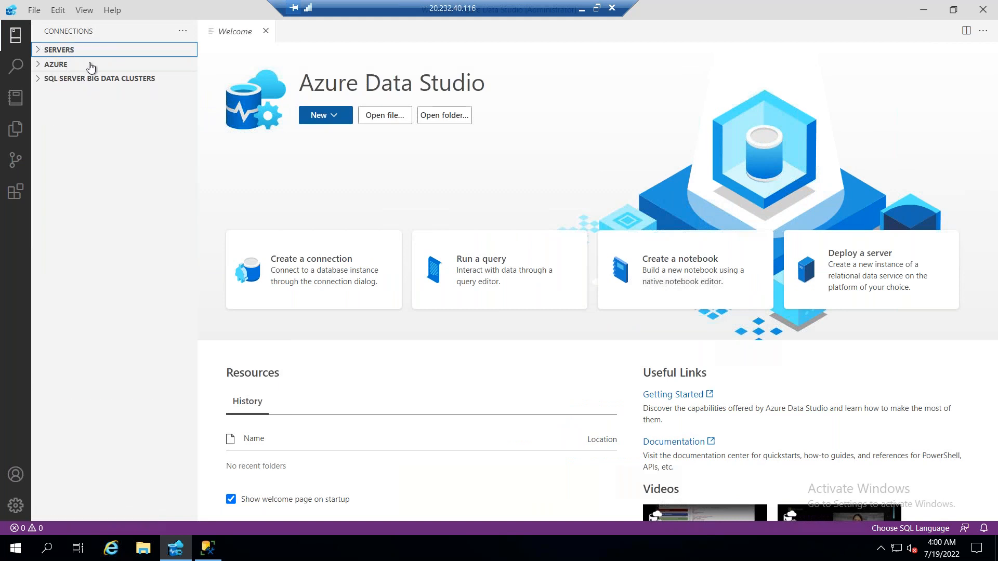
pyautogui.click(40, 50)
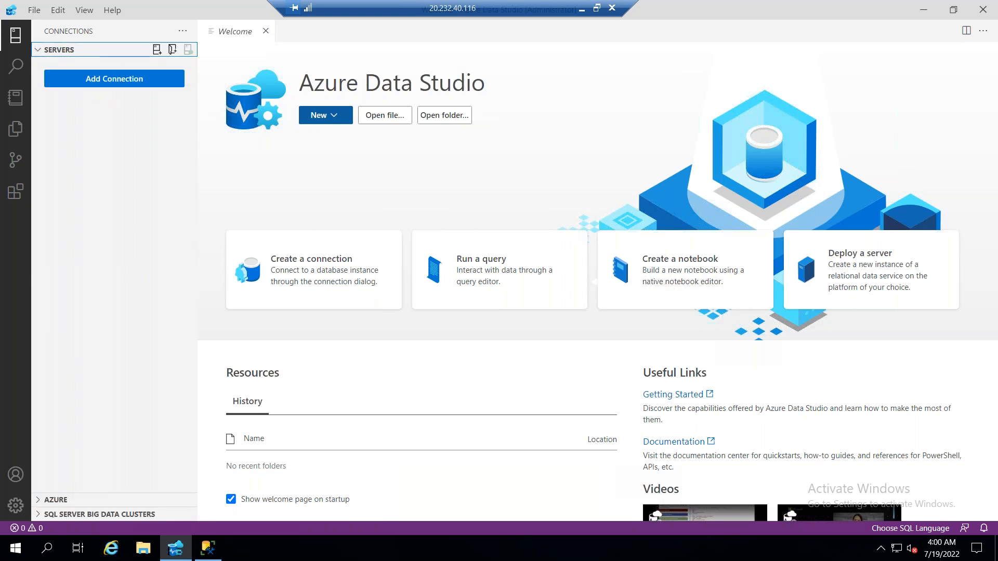
pyautogui.click(116, 78)
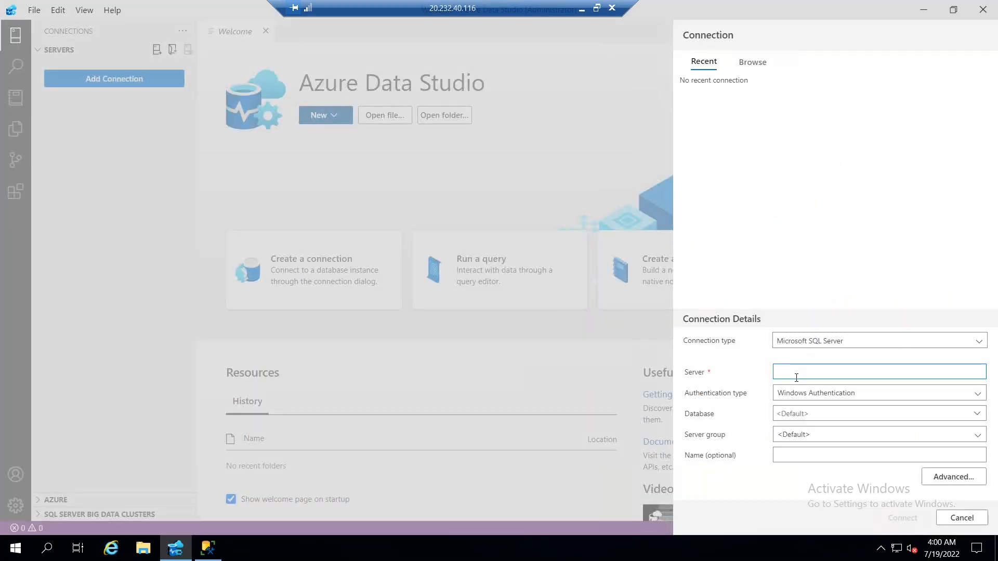
pyautogui.write('localhost')
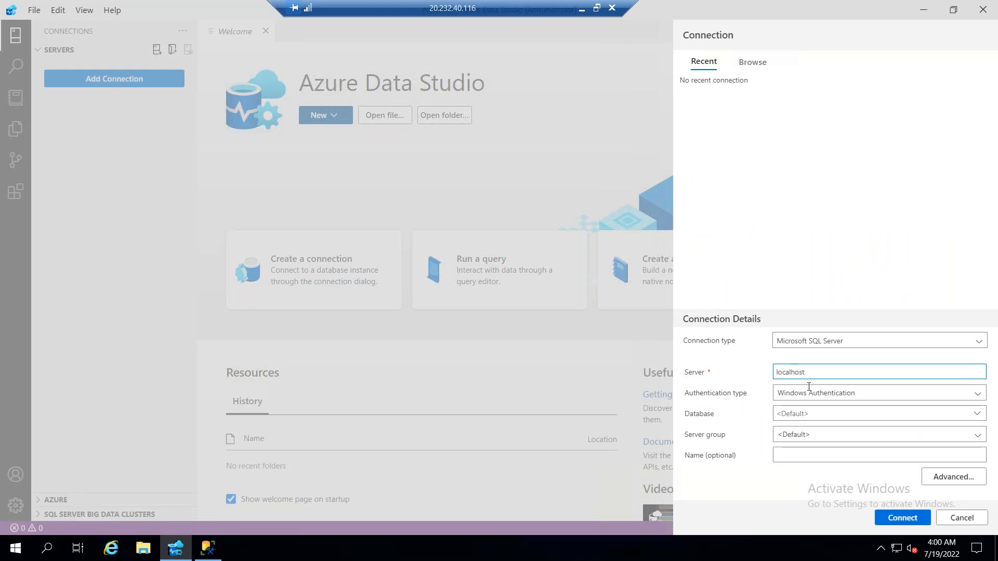
pyautogui.click(902, 517)
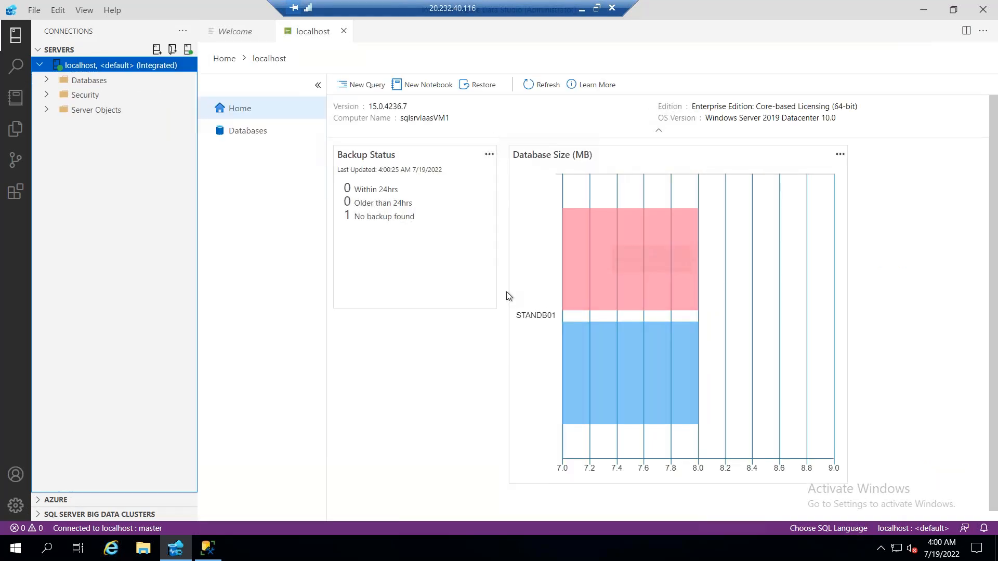
# View the localhost server's databases and check the actions available for STANDB01
pyautogui.moveTo(673, 237)
pyautogui.click(266, 131)
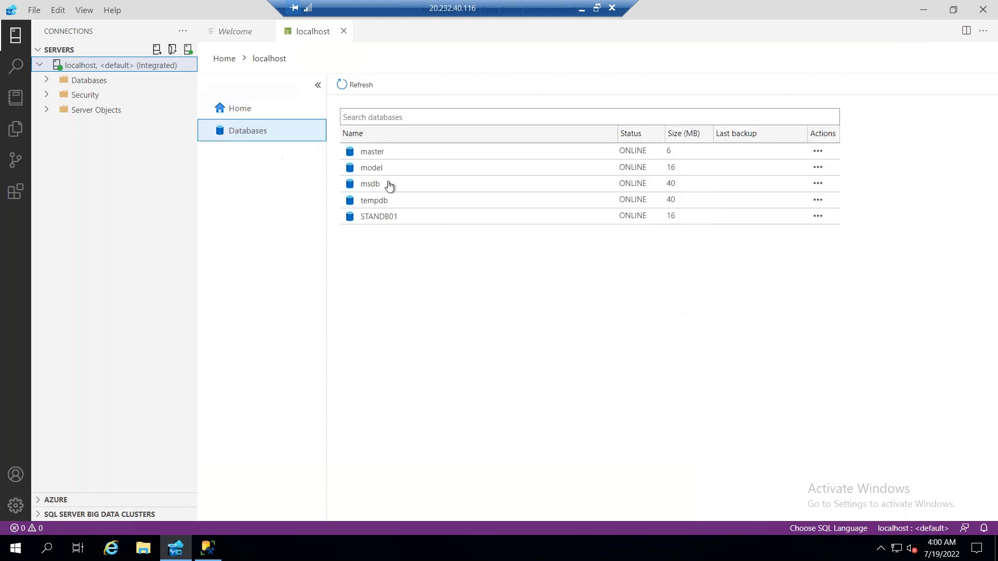
pyautogui.click(820, 216)
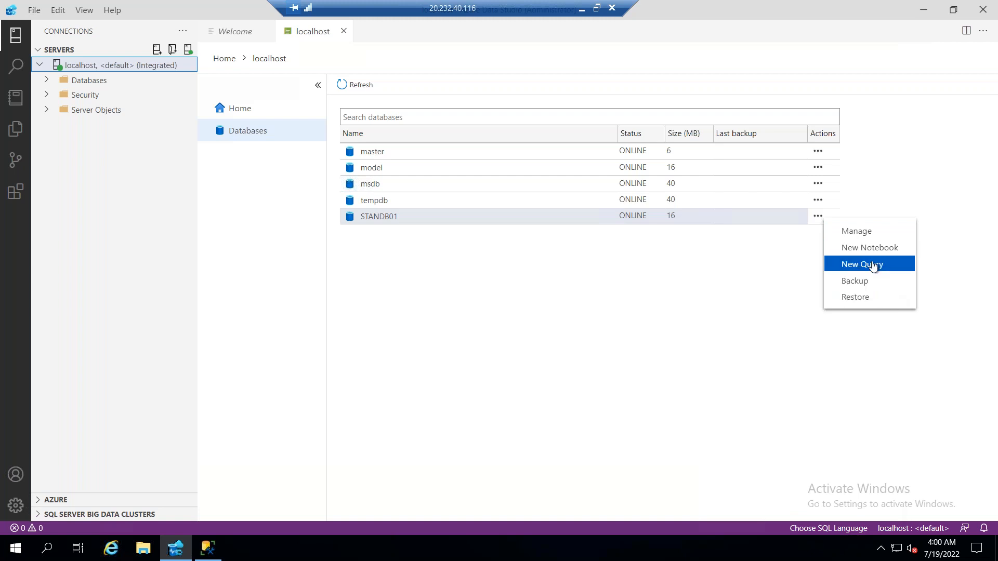
pyautogui.click(391, 240)
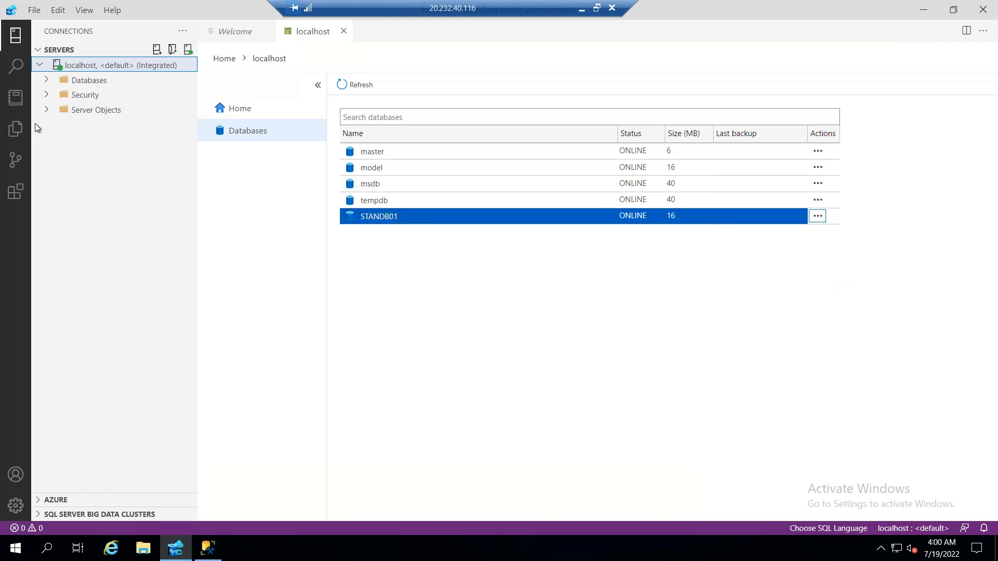
# Collapse the server list, expand the Azure section and open the linked accounts for Azure sign-in
pyautogui.click(40, 66)
pyautogui.click(41, 50)
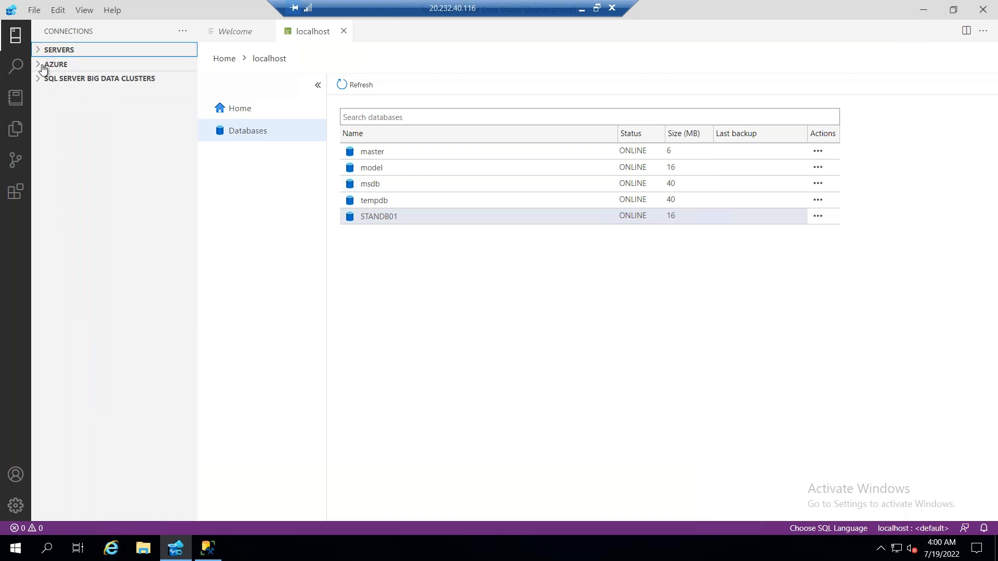
pyautogui.click(43, 66)
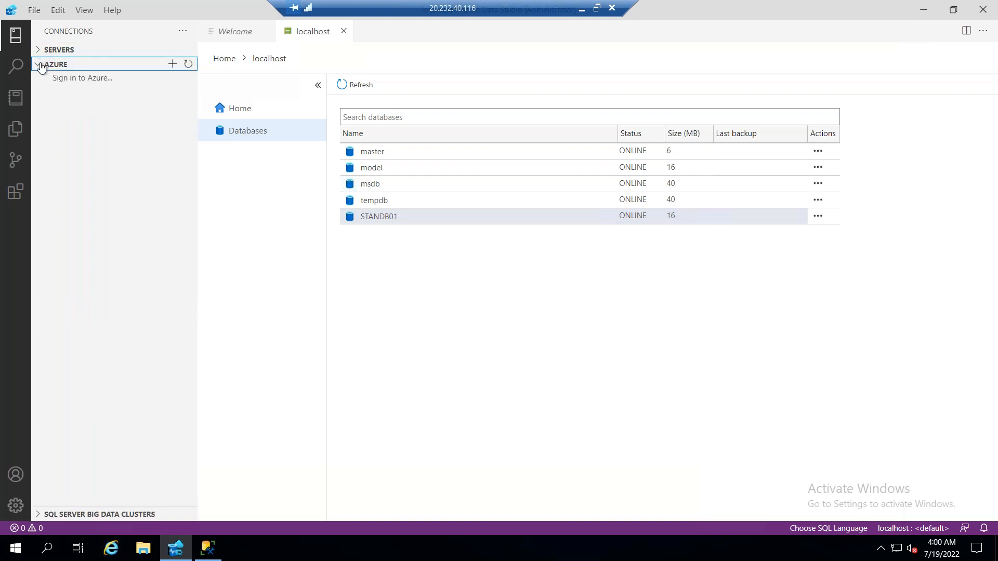
pyautogui.click(163, 76)
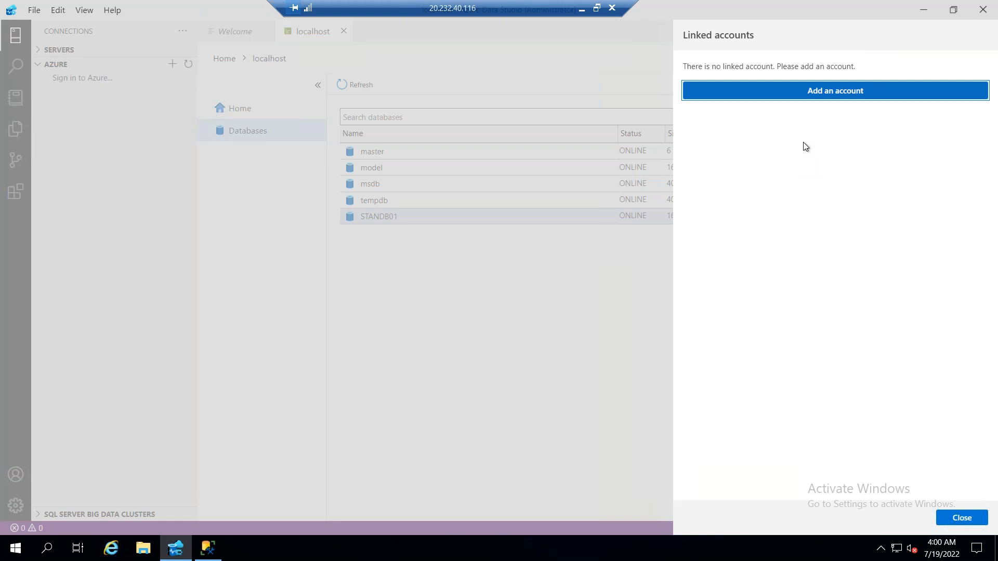
# Try to add an Azure account through the browser sign-in, closing the sign-in window and its progress notice
pyautogui.click(824, 95)
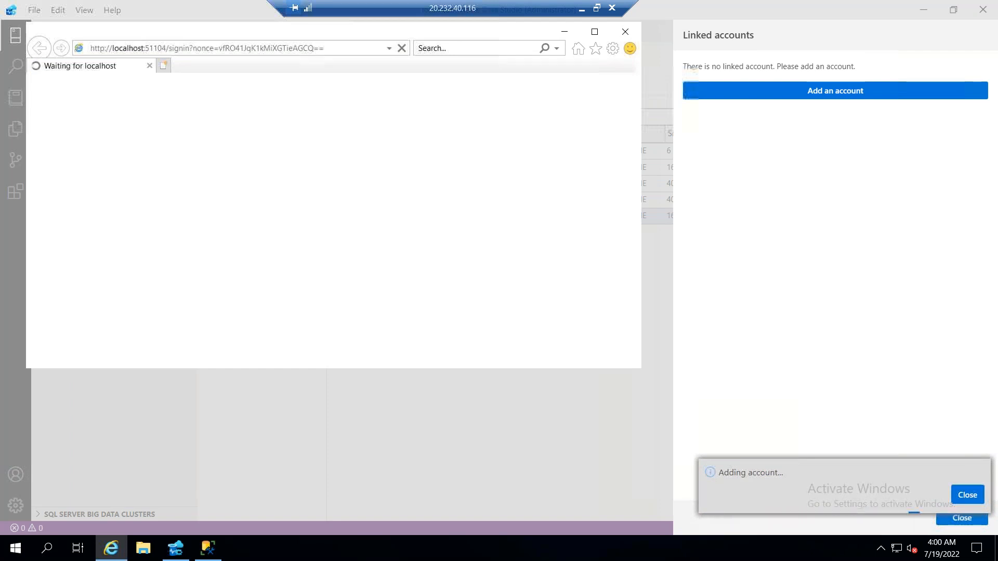
pyautogui.moveTo(239, 38); pyautogui.dragTo(426, 147)
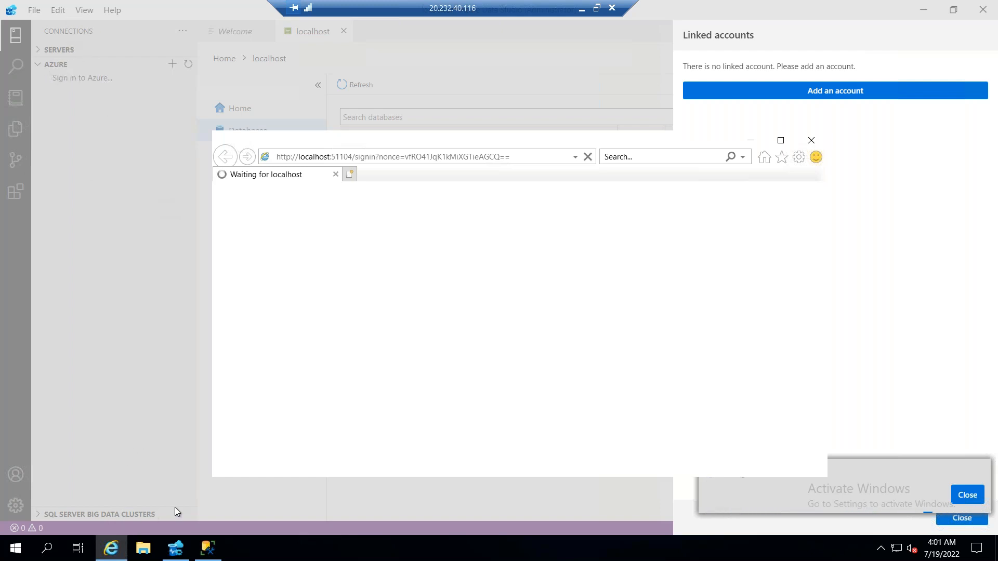
pyautogui.click(812, 143)
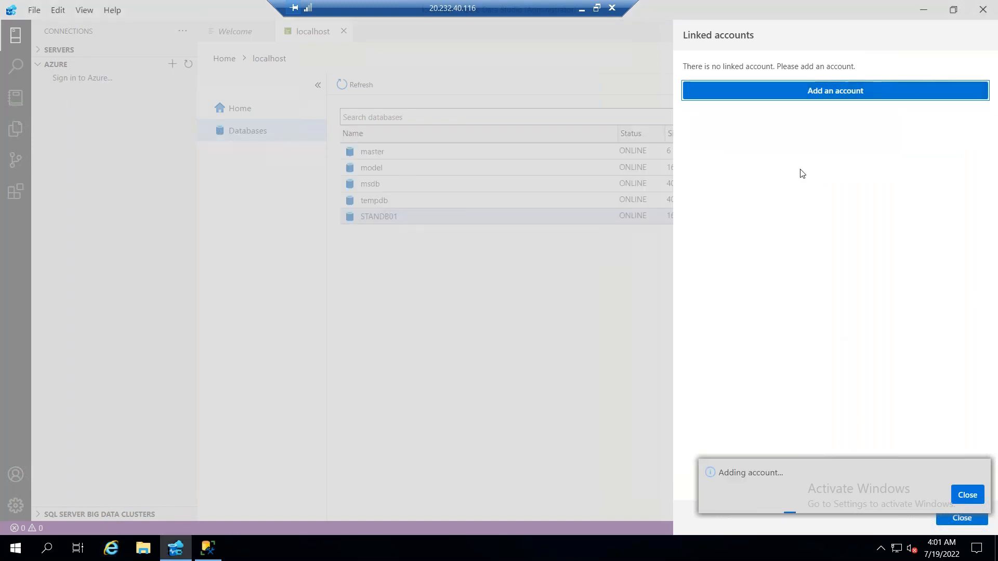
pyautogui.click(973, 500)
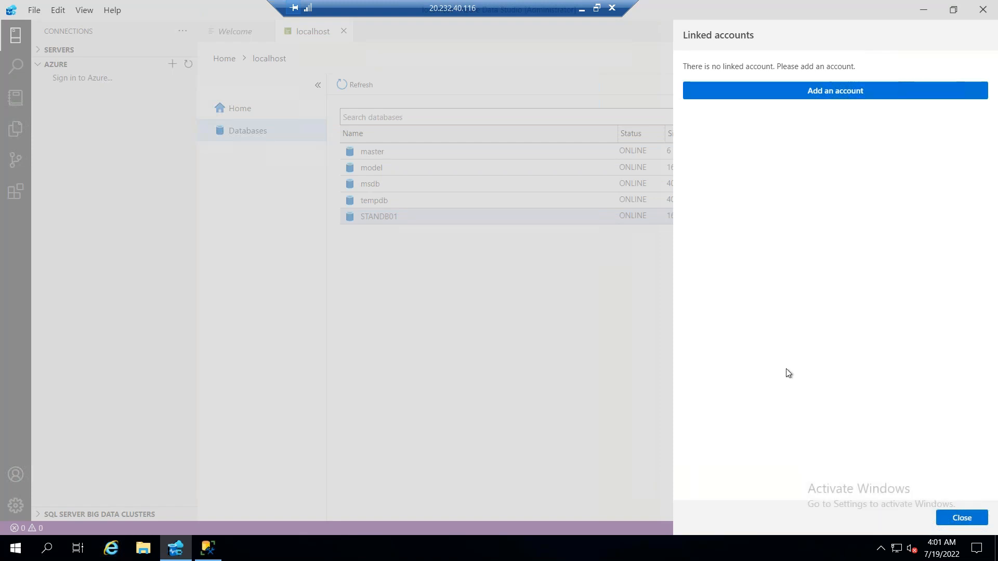
# Restart adding the Azure account and search the web for "chrome download" in the sign-in browser window
pyautogui.click(790, 90)
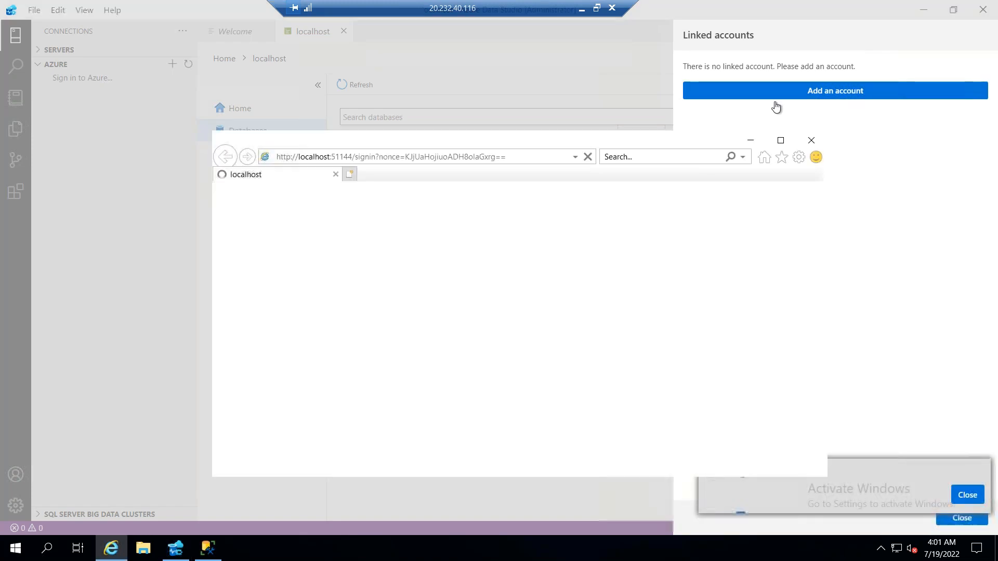
pyautogui.click(517, 158)
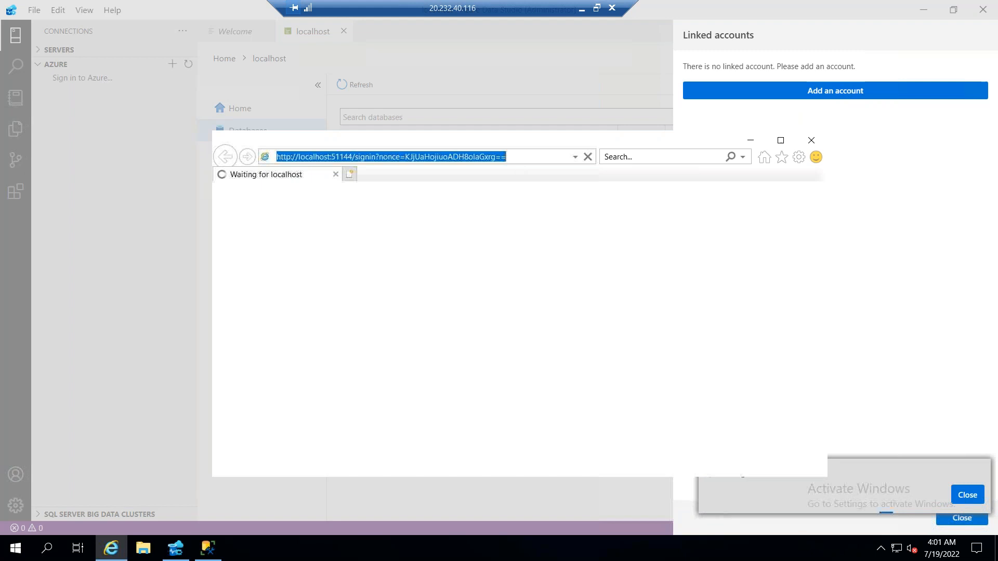
pyautogui.write('chrome download')
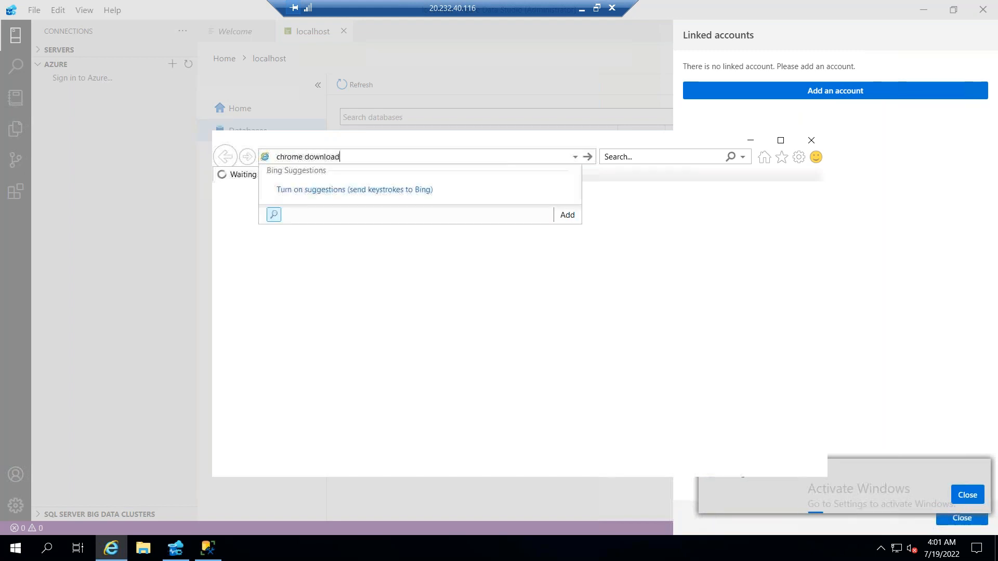
pyautogui.press('Return')
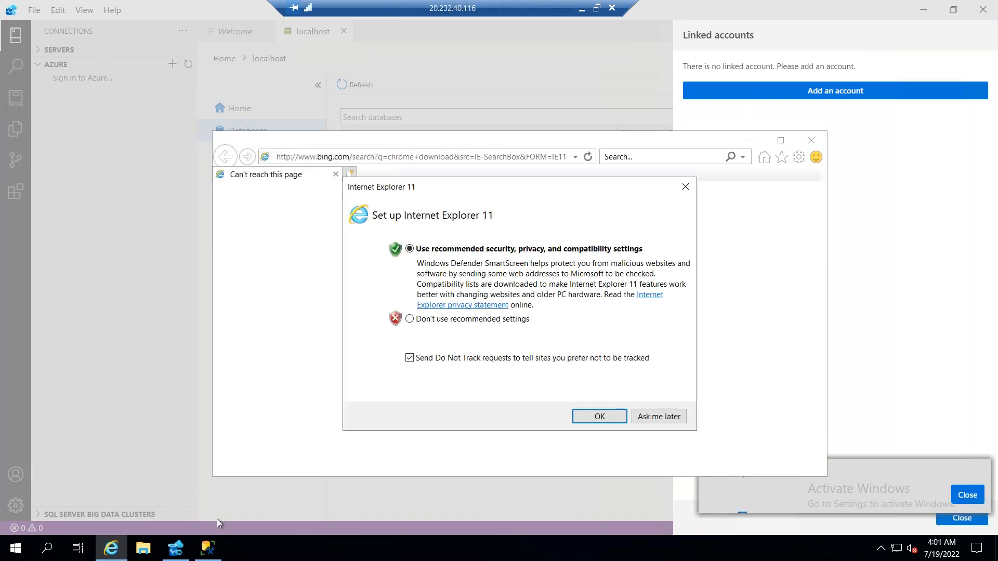
# Set up Internet Explorer 11 without the recommended settings and search for "google chrome downlaod" in the first tab
pyautogui.click(446, 320)
pyautogui.click(598, 417)
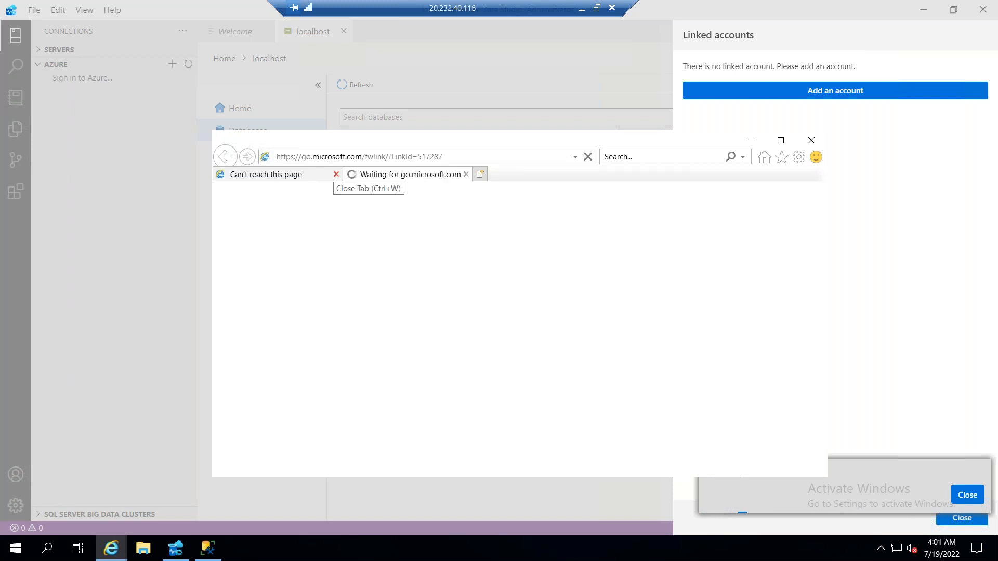
pyautogui.click(285, 176)
pyautogui.click(342, 156)
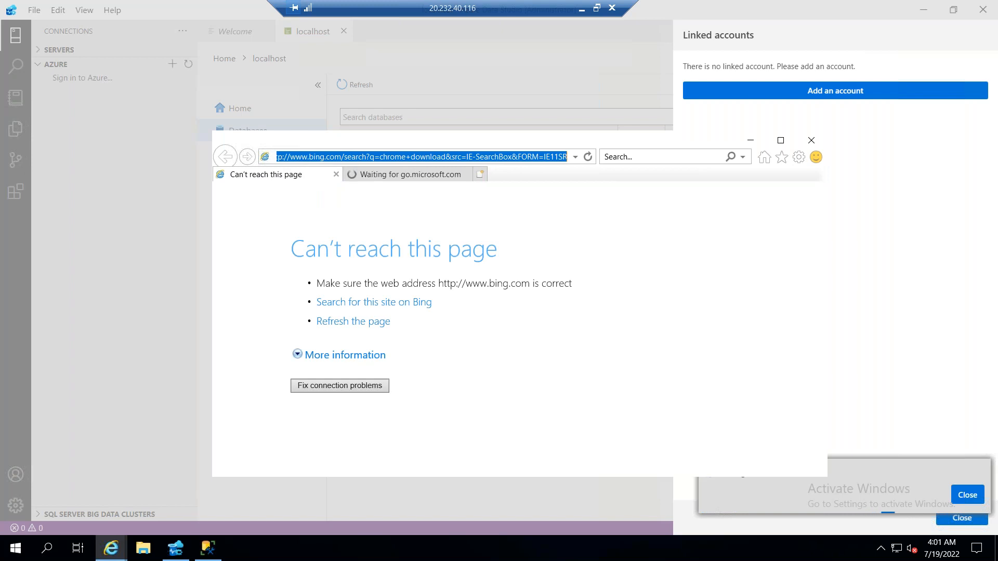
pyautogui.write('google c')
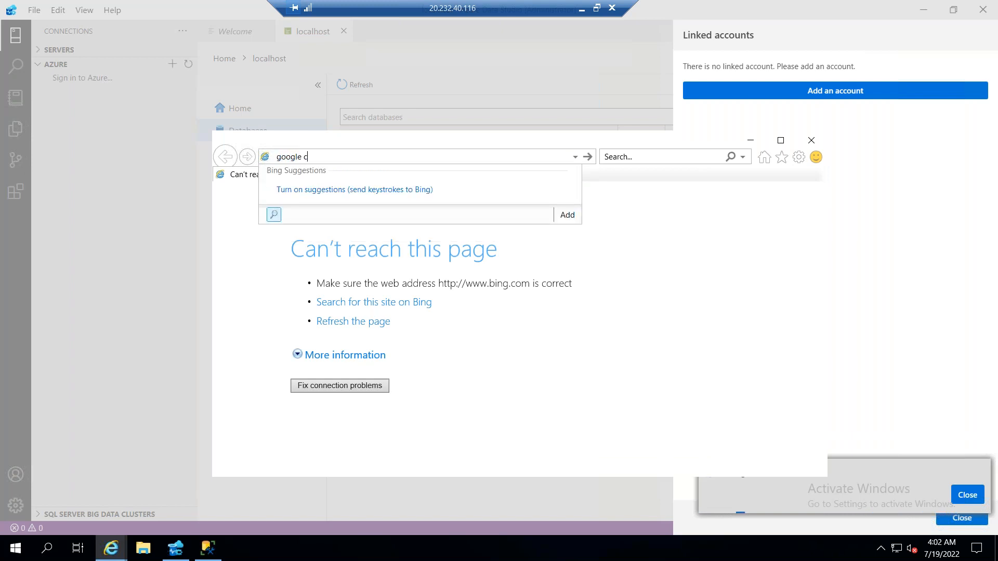
pyautogui.write('hrome downlaod')
pyautogui.press('Return')
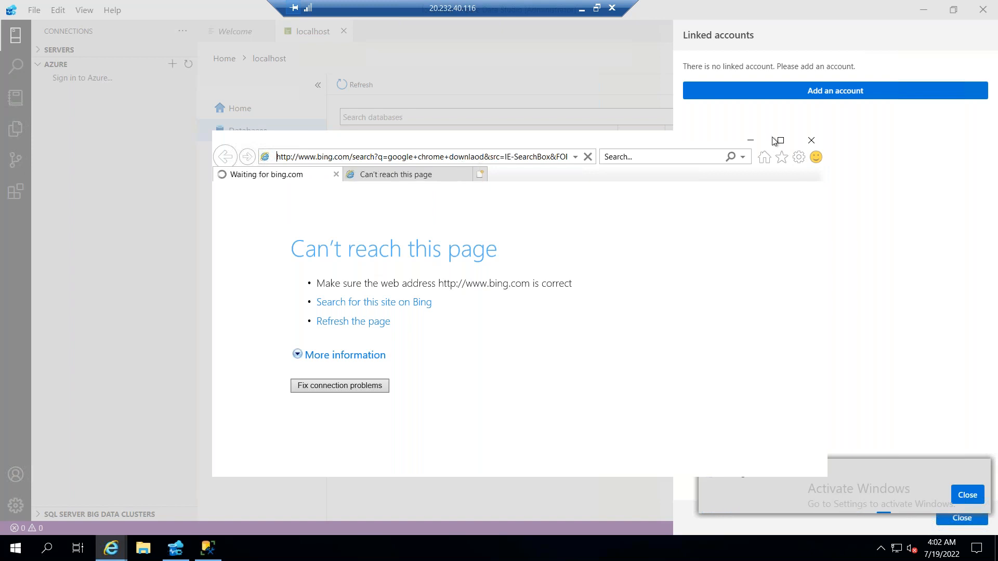
pyautogui.click(14, 555)
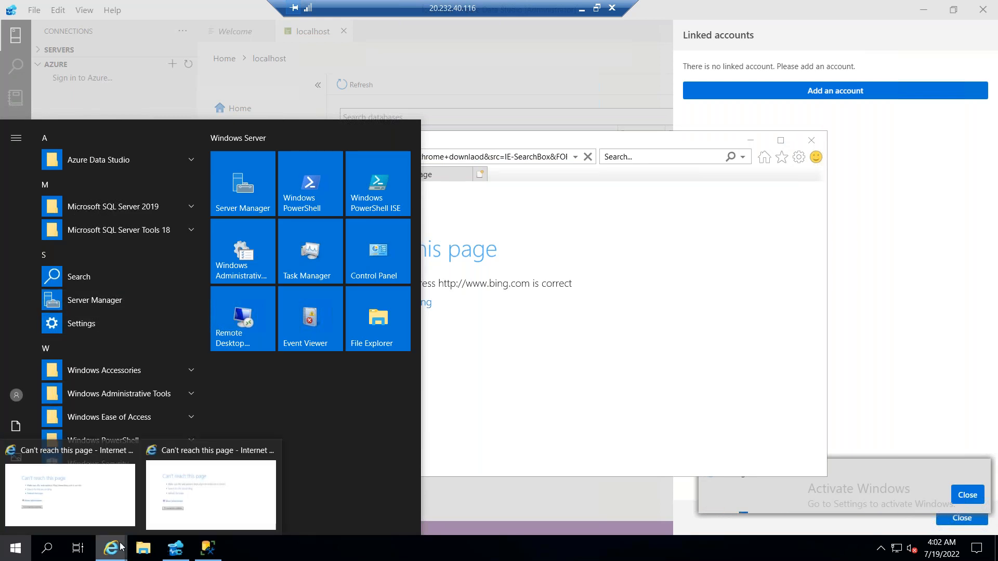
pyautogui.click(459, 142)
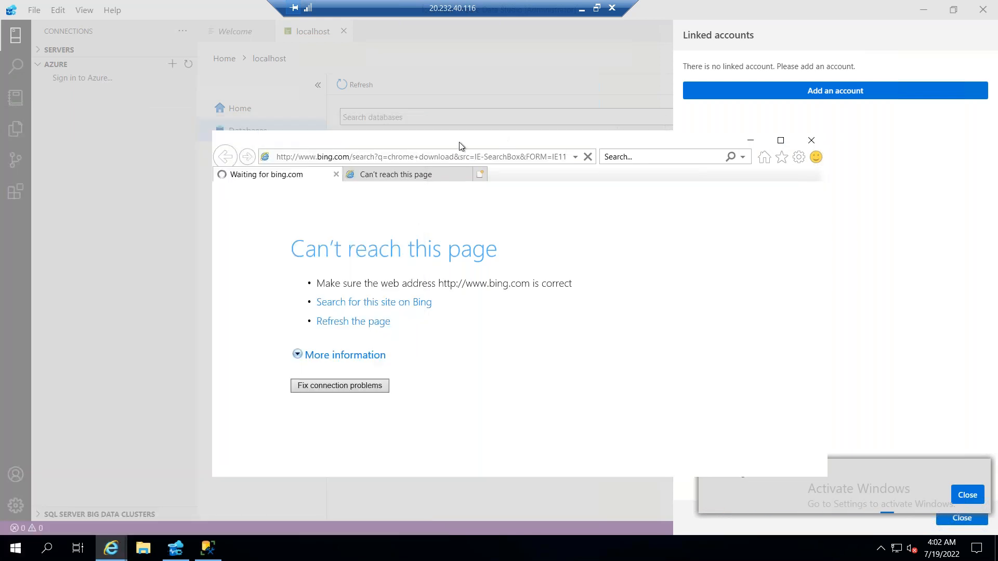
# Try to open google.co.in in the Internet Explorer window and return to the Azure Data Studio window
pyautogui.click(460, 157)
pyautogui.write('googl')
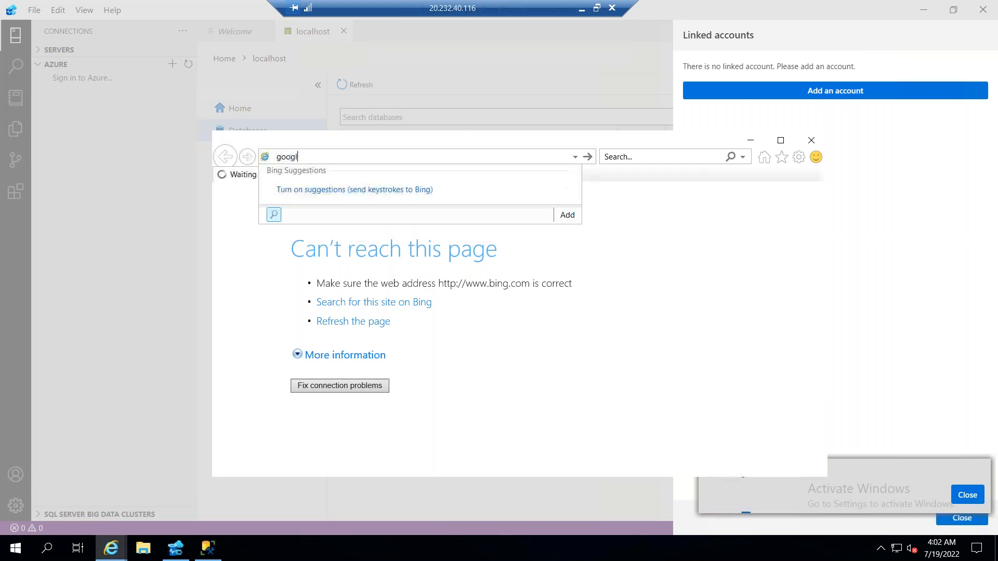
pyautogui.write('e.co.in')
pyautogui.press('Return')
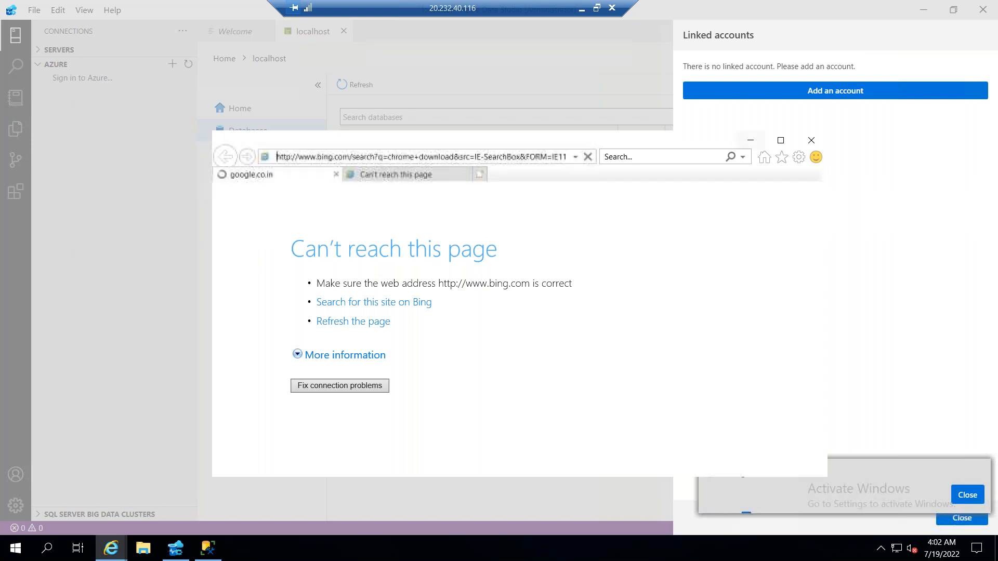
pyautogui.click(730, 114)
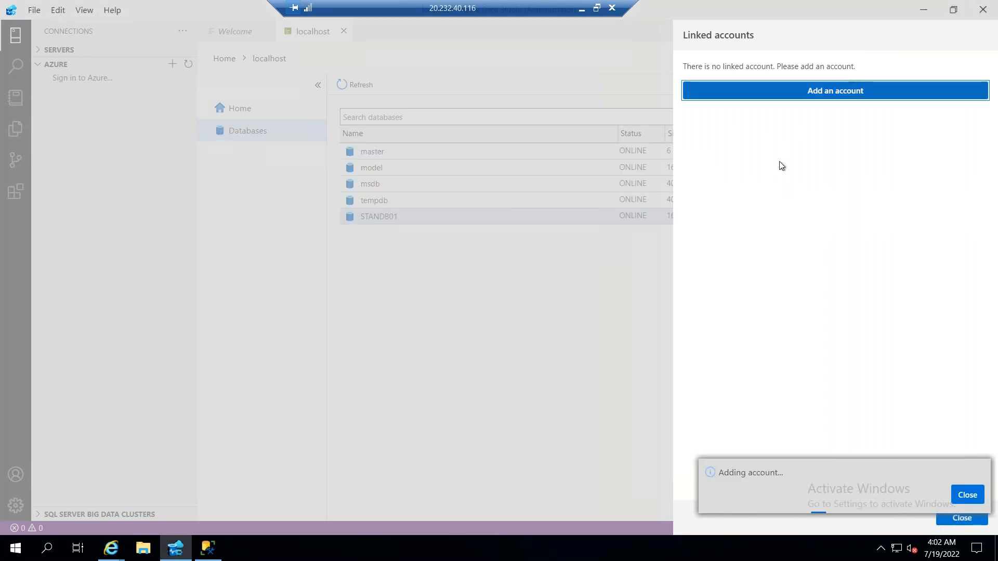
# Switch to SQL Server Management Studio, collapse the STANDB01 database and bring the google.co.in browser window to the front
pyautogui.click(207, 551)
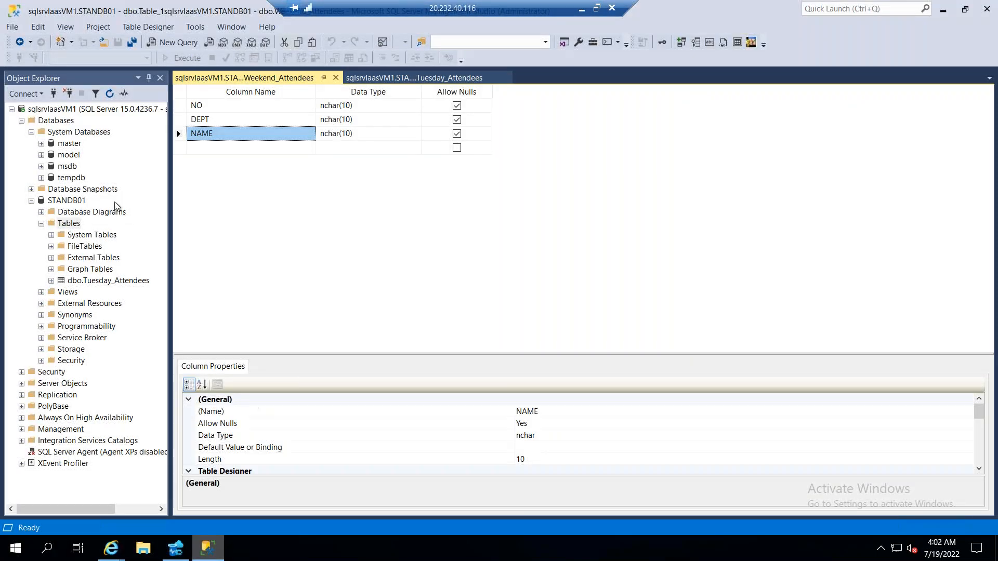
pyautogui.click(31, 202)
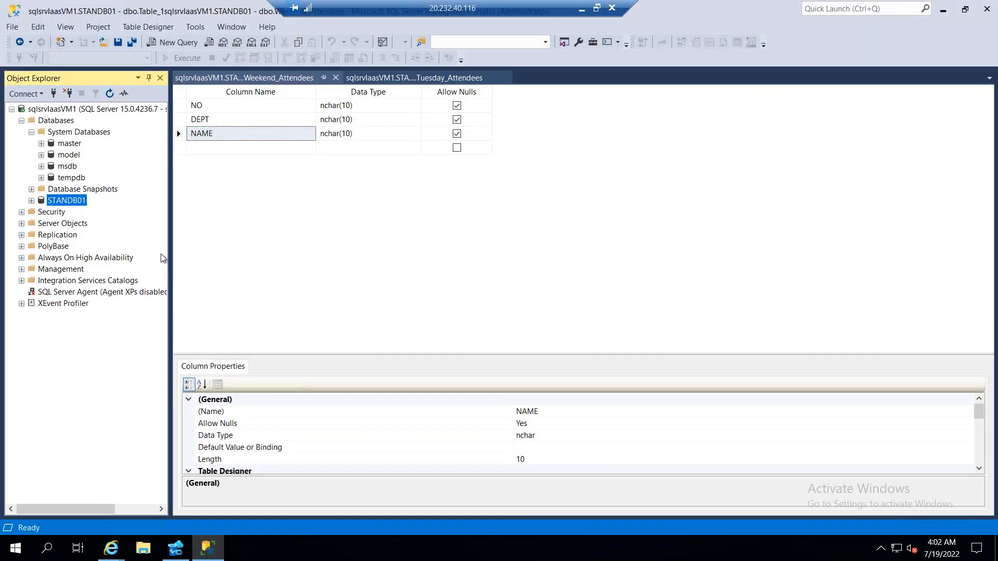
pyautogui.click(111, 549)
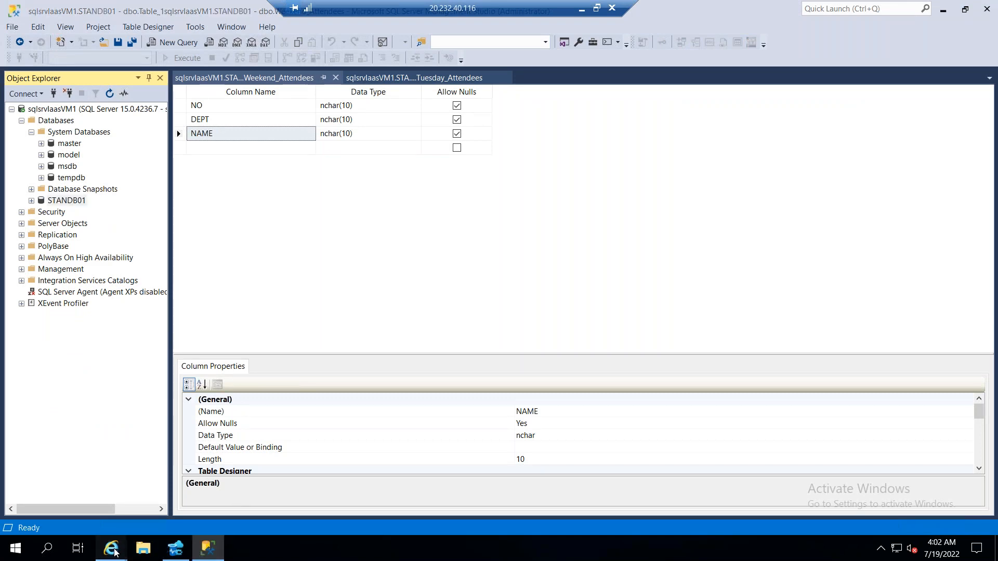
pyautogui.click(179, 502)
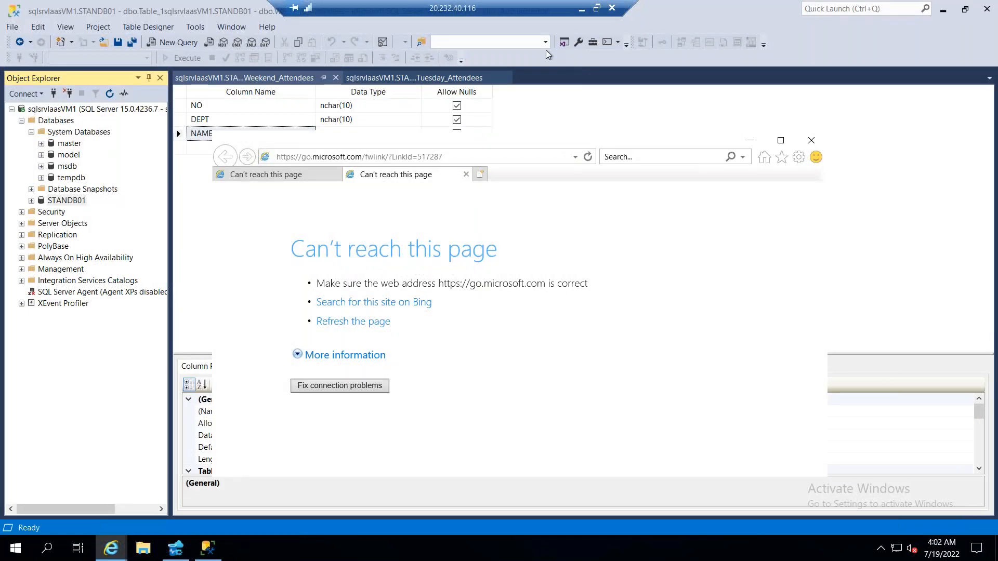
pyautogui.moveTo(111, 547)
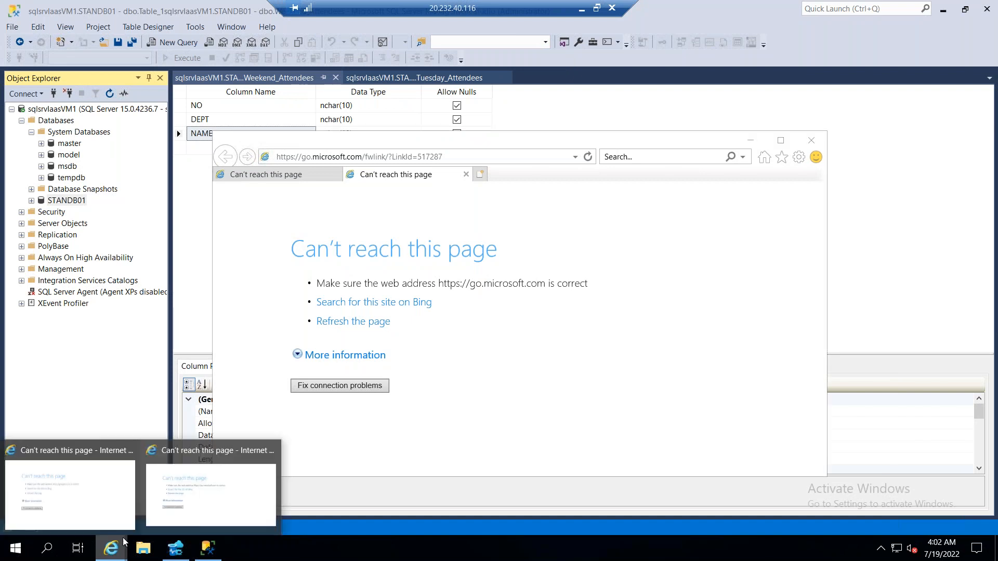
pyautogui.click(81, 485)
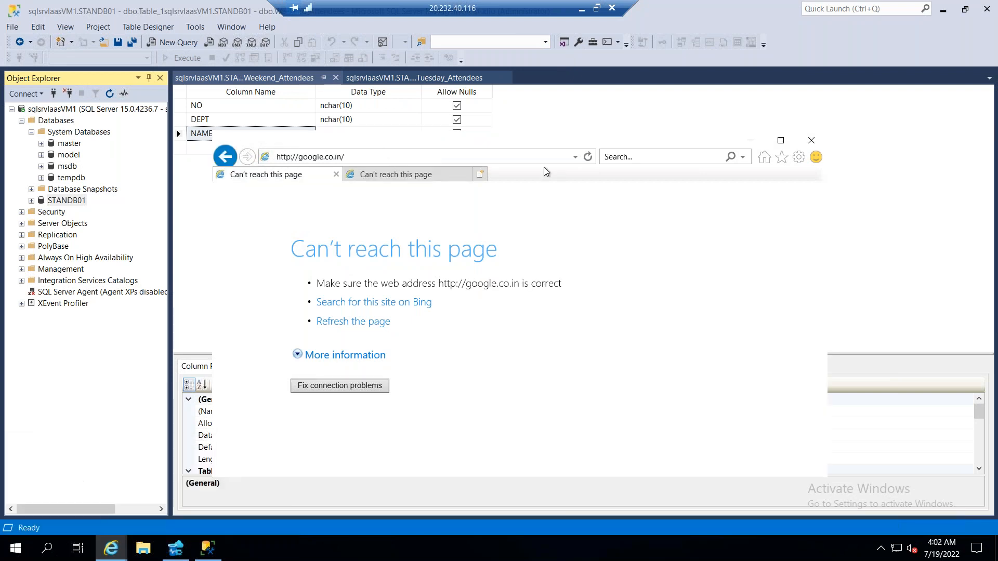
# Open the virtual machine's network settings and check the details of the Ethernet connection that has no internet
pyautogui.rightClick(564, 558)
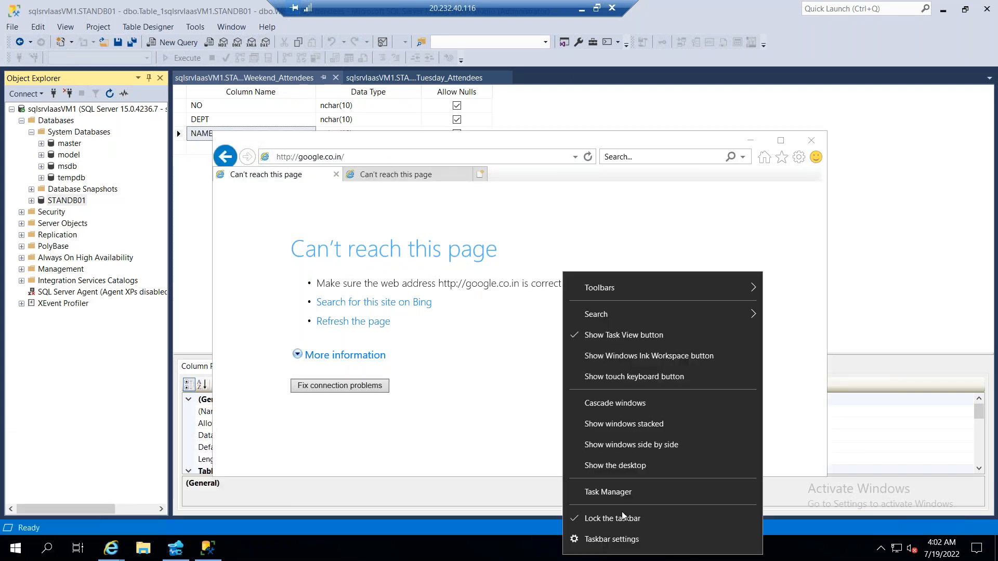
pyautogui.click(419, 557)
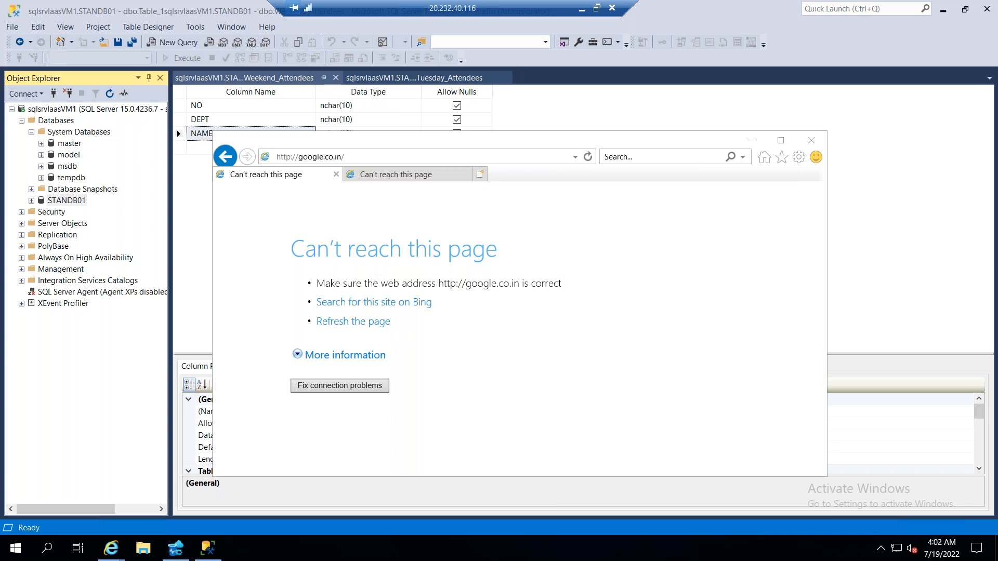
pyautogui.click(897, 549)
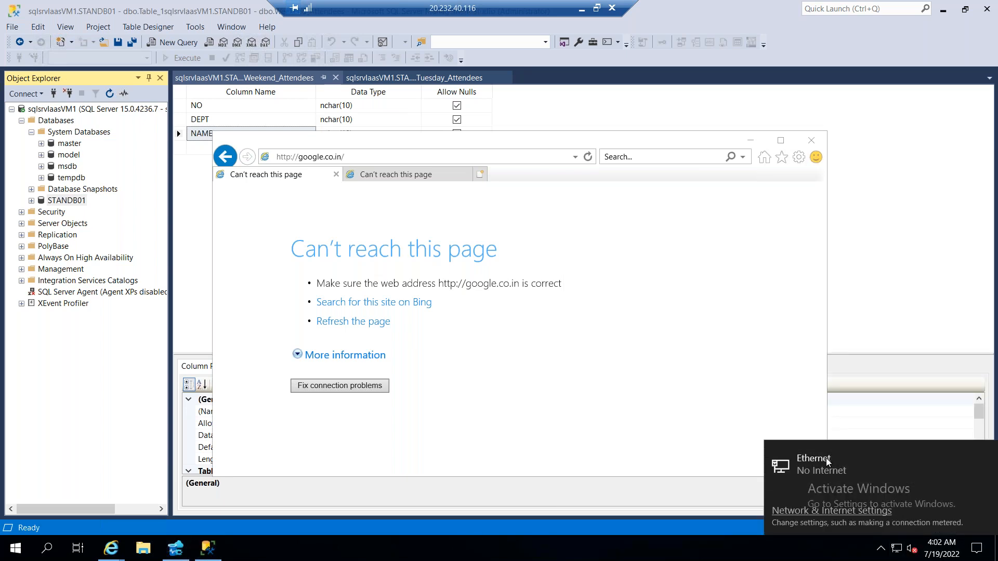
pyautogui.click(847, 458)
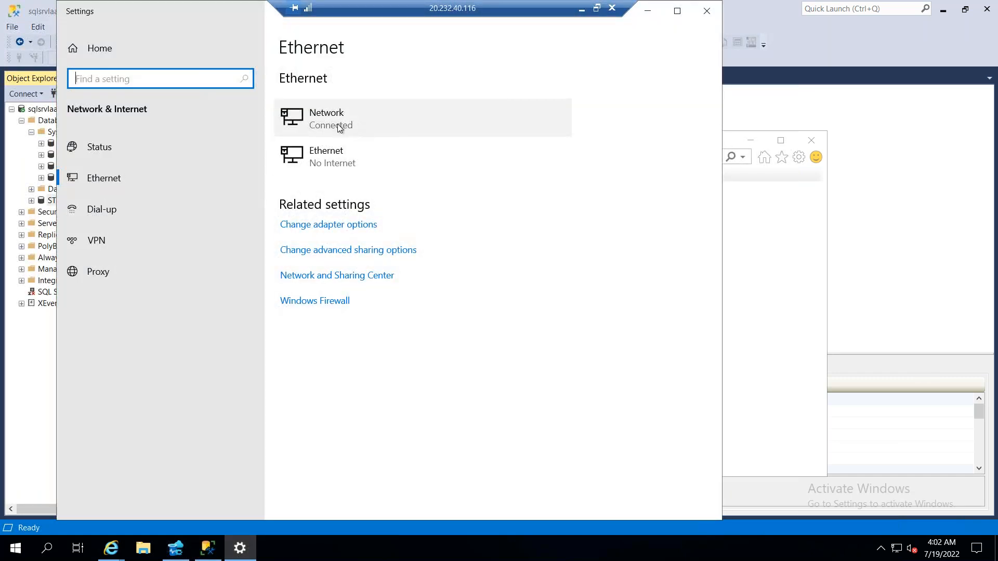
pyautogui.click(338, 160)
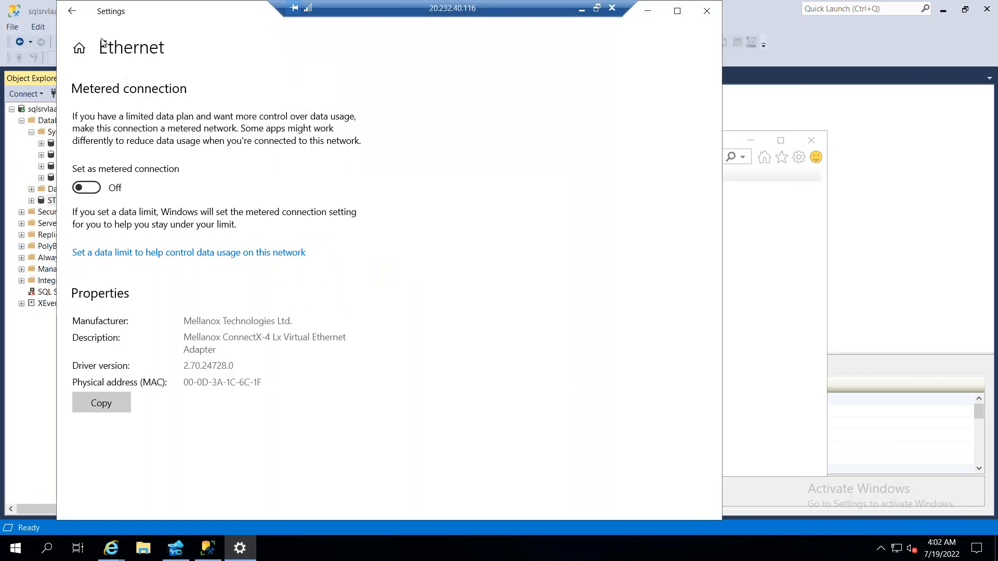
pyautogui.click(75, 15)
pyautogui.click(126, 182)
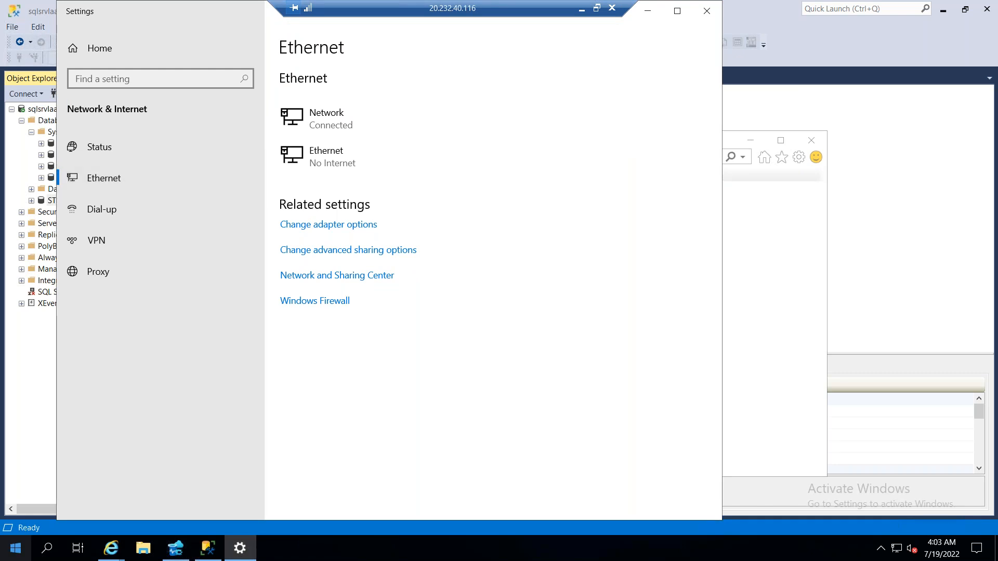
# Open the Network Connections window from the Run dialog
pyautogui.click(17, 557)
pyautogui.rightClick(17, 558)
pyautogui.click(85, 496)
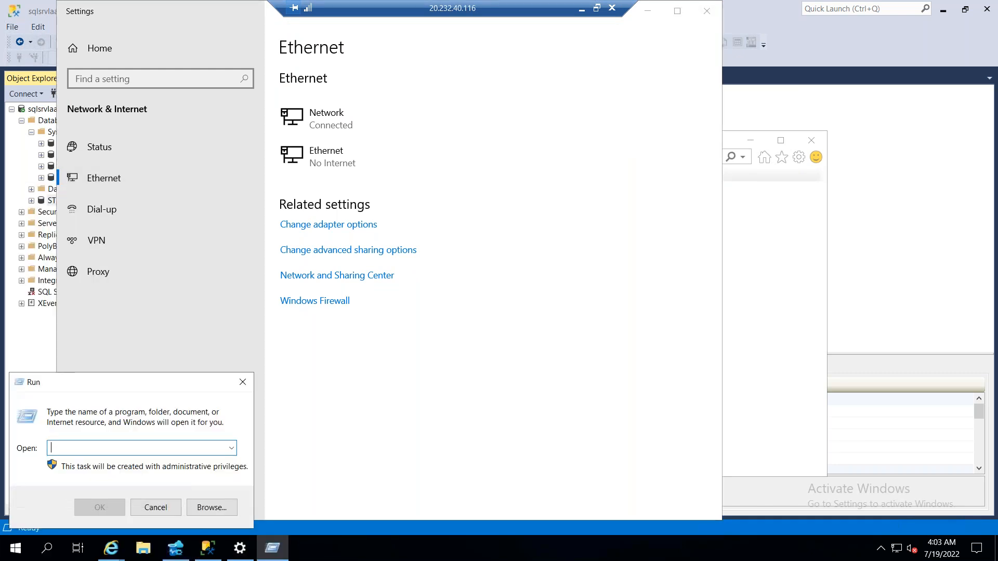
pyautogui.write('ncpa.cpl')
pyautogui.press('Return')
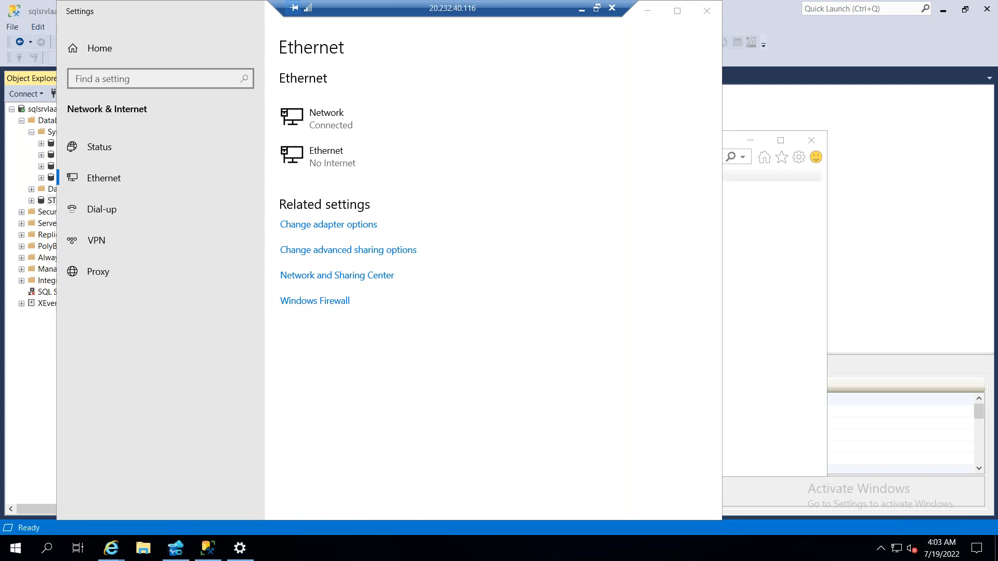
# Inspect the Internet Protocol Version 4 properties of the Ethernet 2 adapter and close the network windows
pyautogui.rightClick(238, 164)
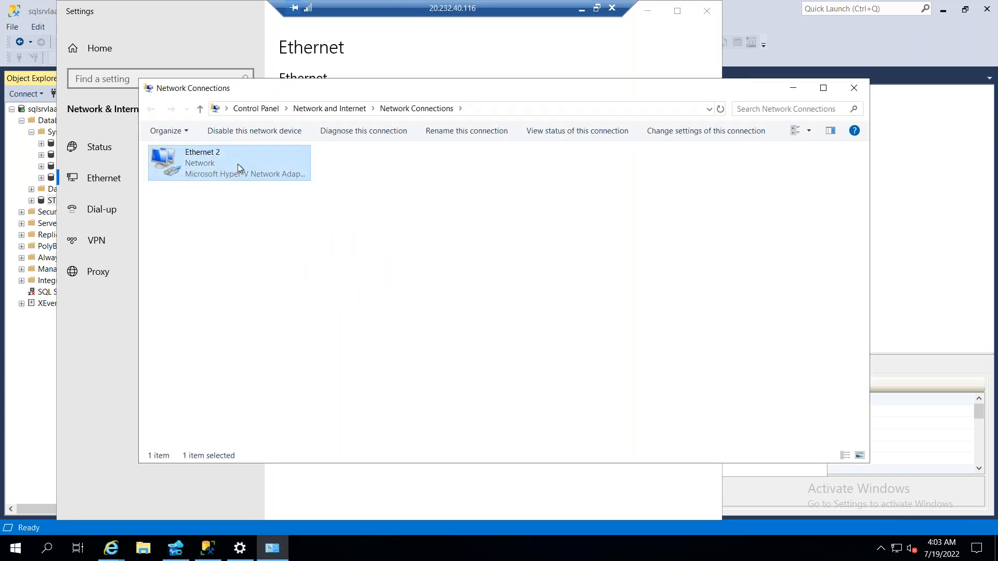
pyautogui.click(275, 291)
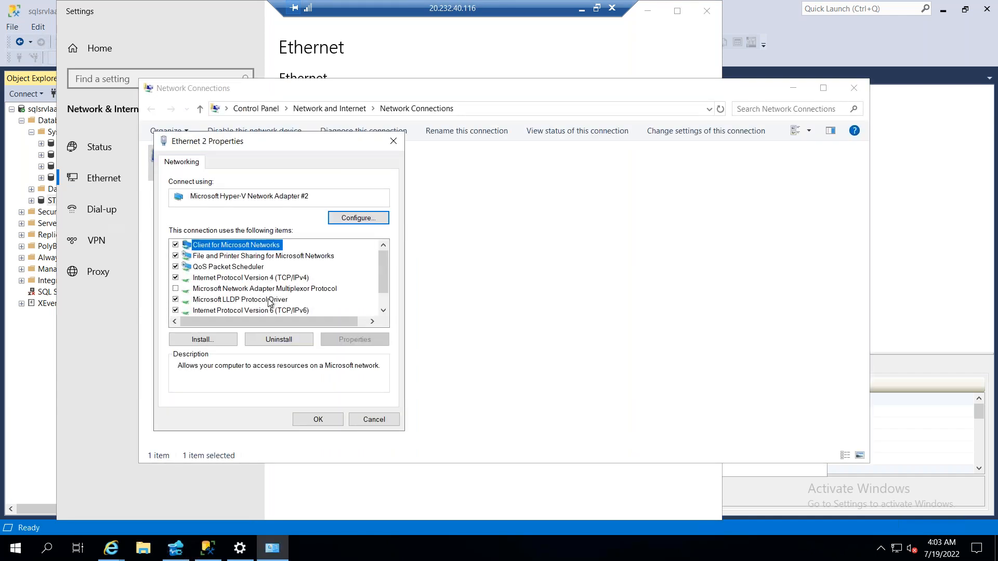
pyautogui.click(281, 279)
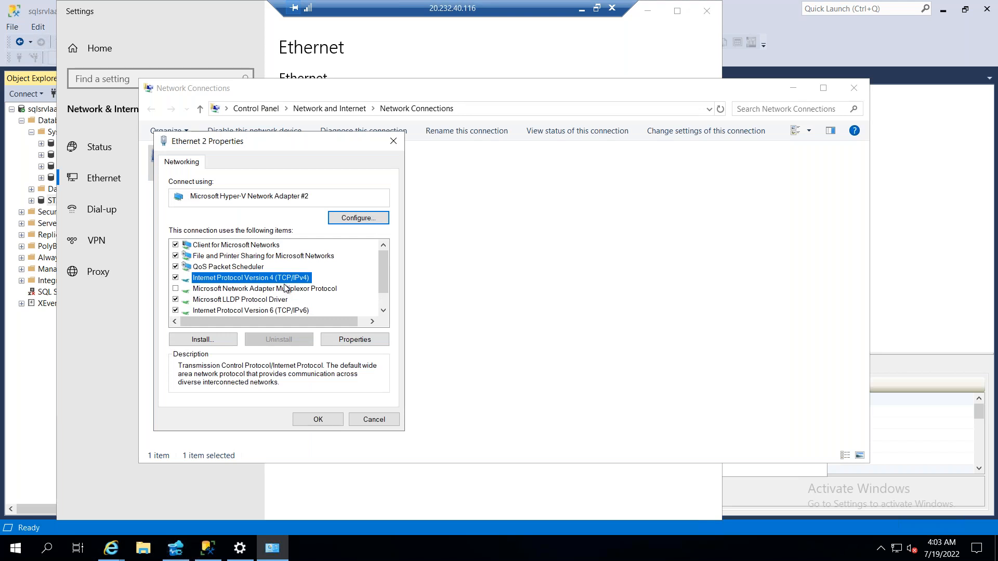
pyautogui.click(355, 340)
pyautogui.click(408, 191)
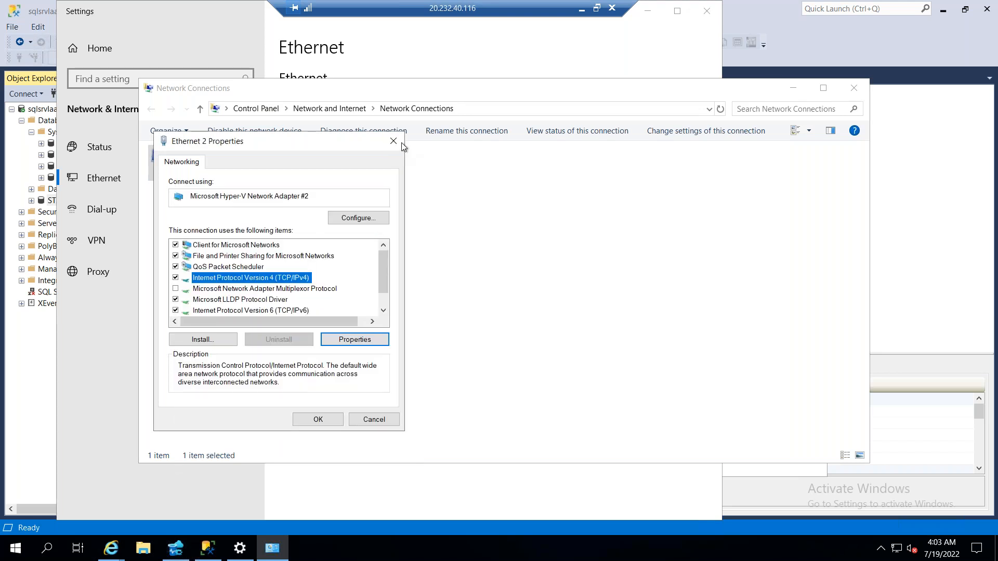
pyautogui.click(393, 142)
pyautogui.click(853, 88)
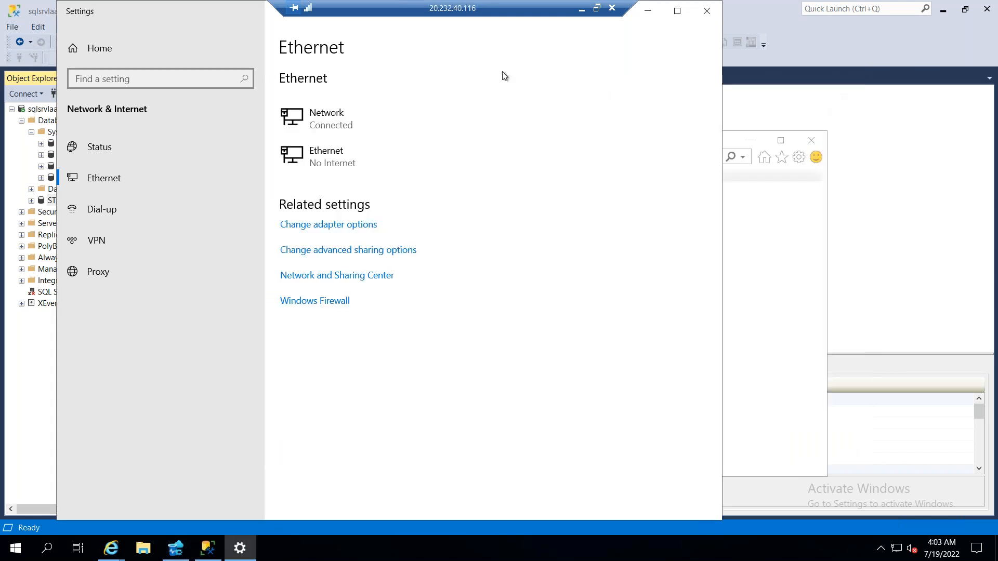
pyautogui.doubleClick(67, 11)
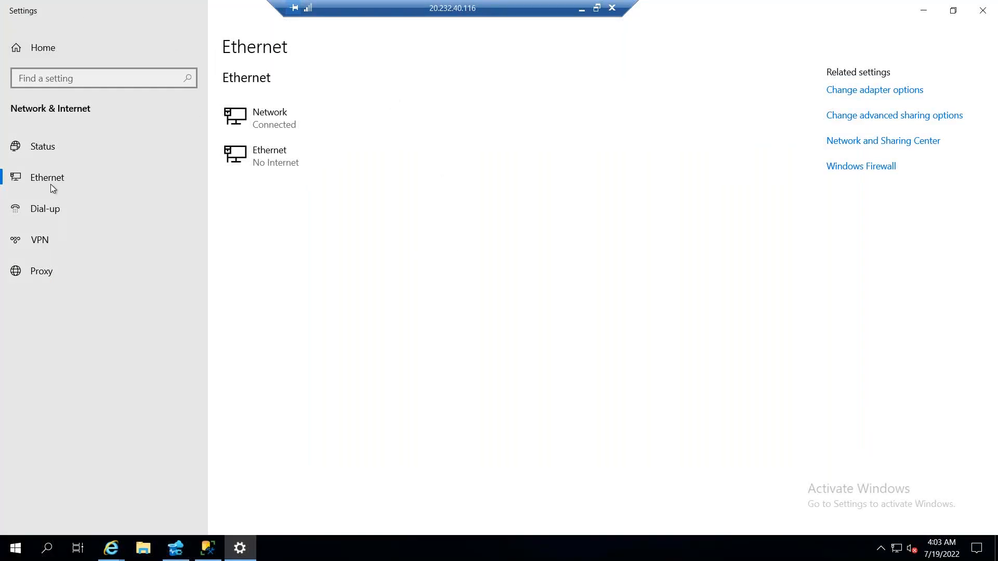
pyautogui.click(601, 184)
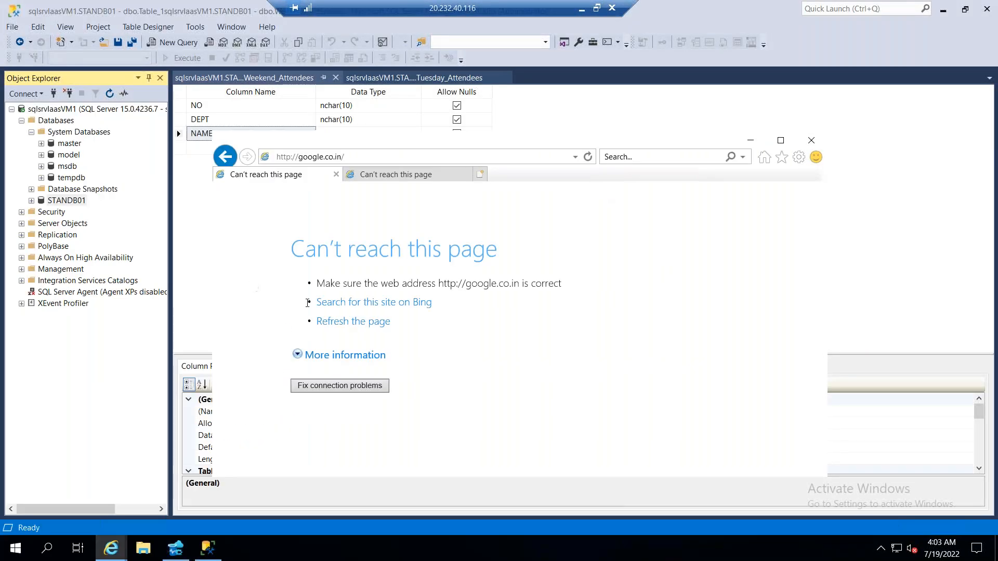
# Try to load google.co.in again, close the second browser tab and maximize the browser window
pyautogui.click(372, 158)
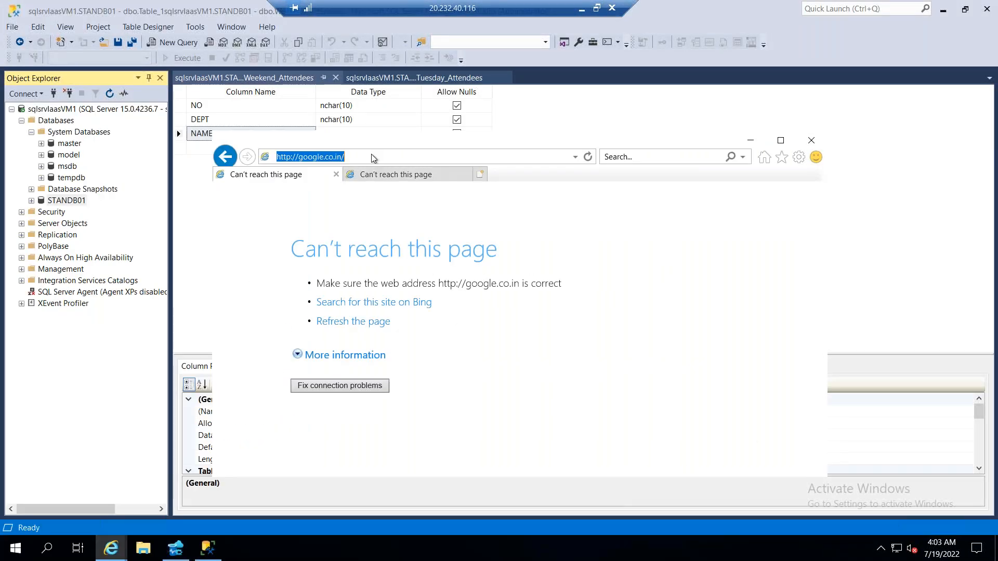
pyautogui.press('Return')
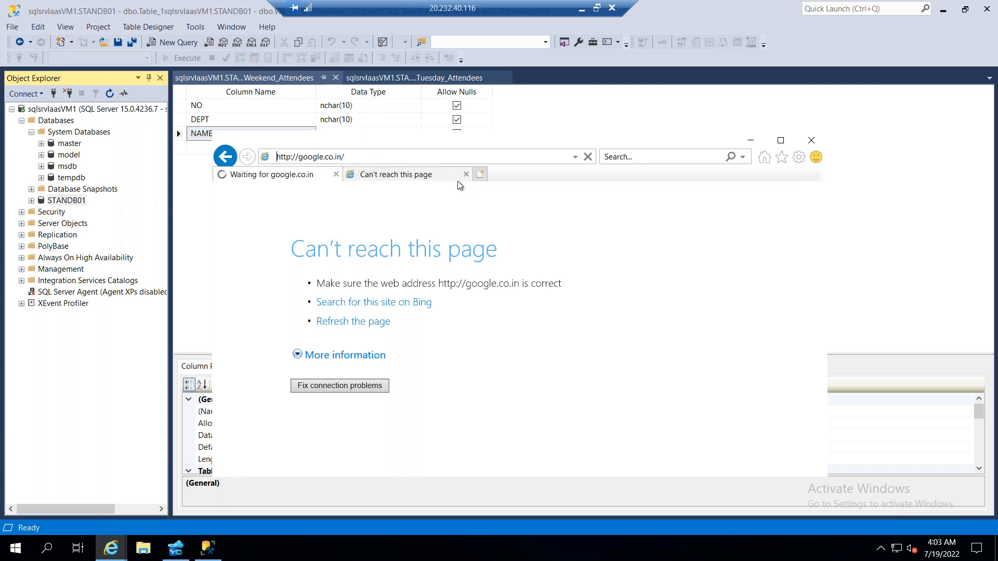
pyautogui.click(466, 175)
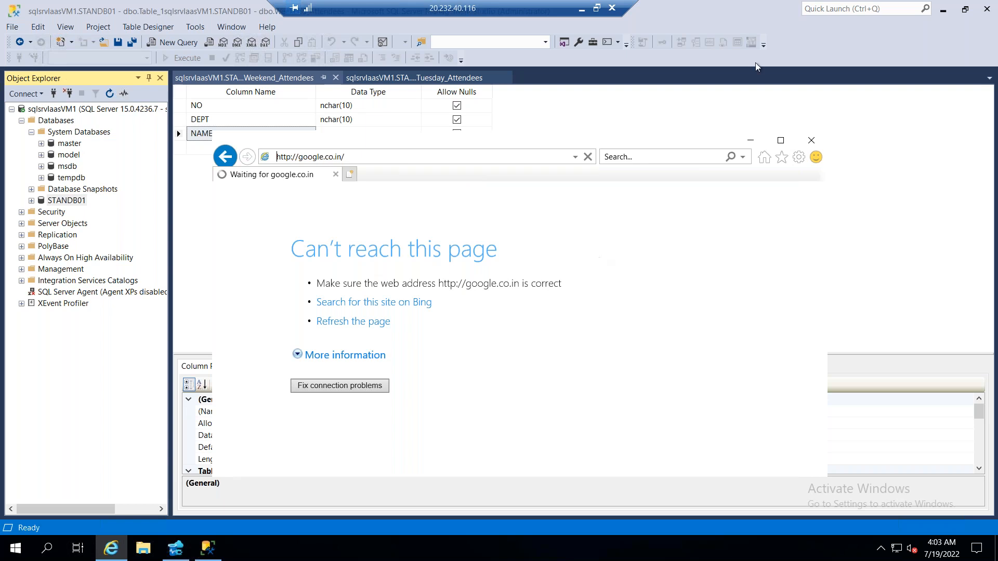
pyautogui.click(780, 141)
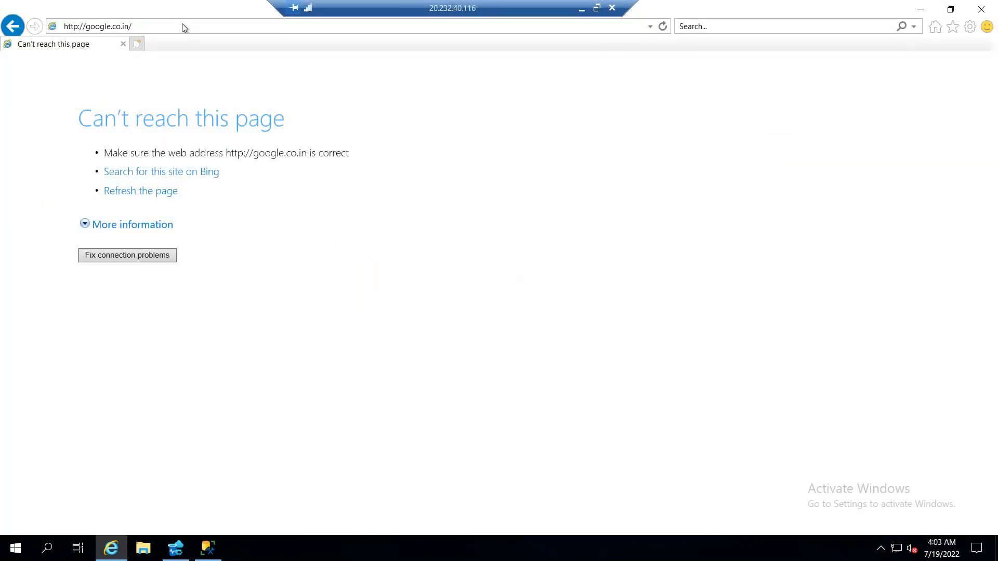
# Minimize the browser, search the virtual machine for "edge" and return to Internet Explorer
pyautogui.click(111, 553)
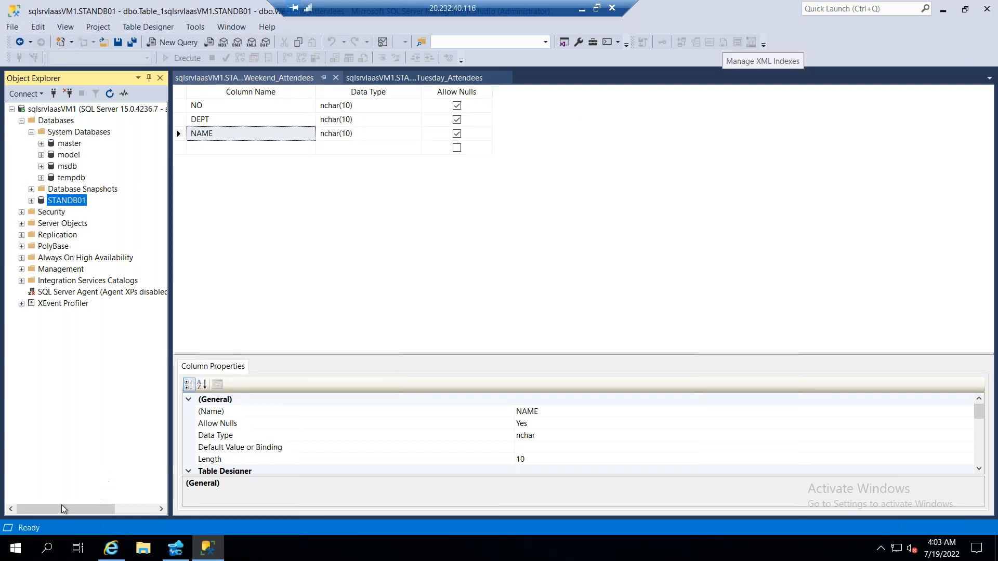
pyautogui.click(44, 558)
pyautogui.write('edge')
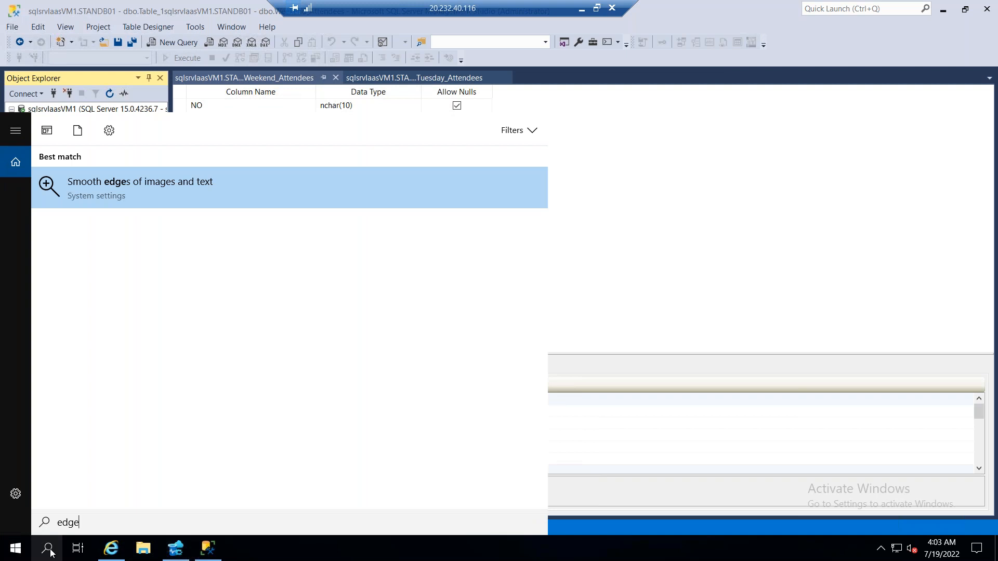
pyautogui.click(109, 549)
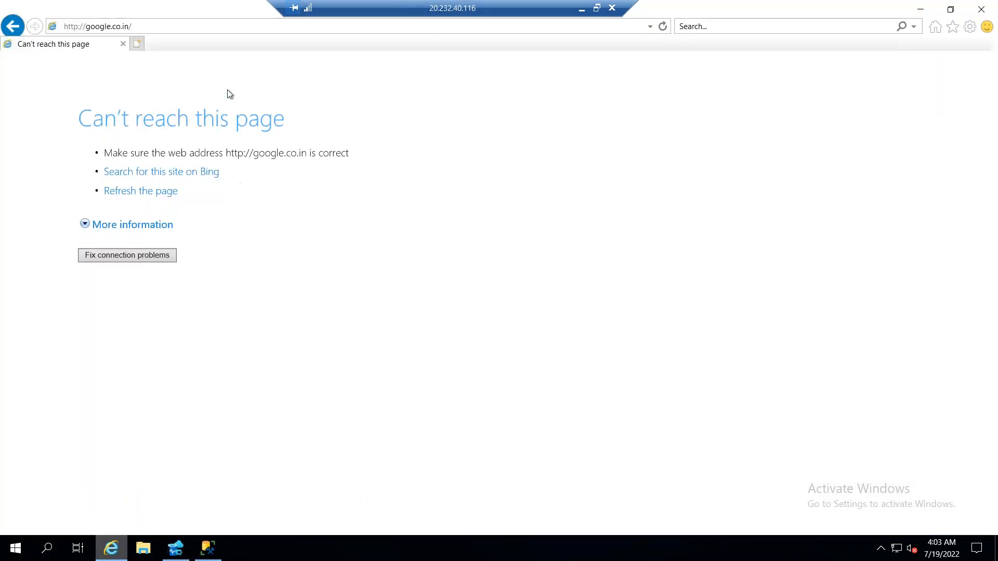
# Reload google.co.in once more, close the browser and return to the linked accounts in Azure Data Studio
pyautogui.click(662, 26)
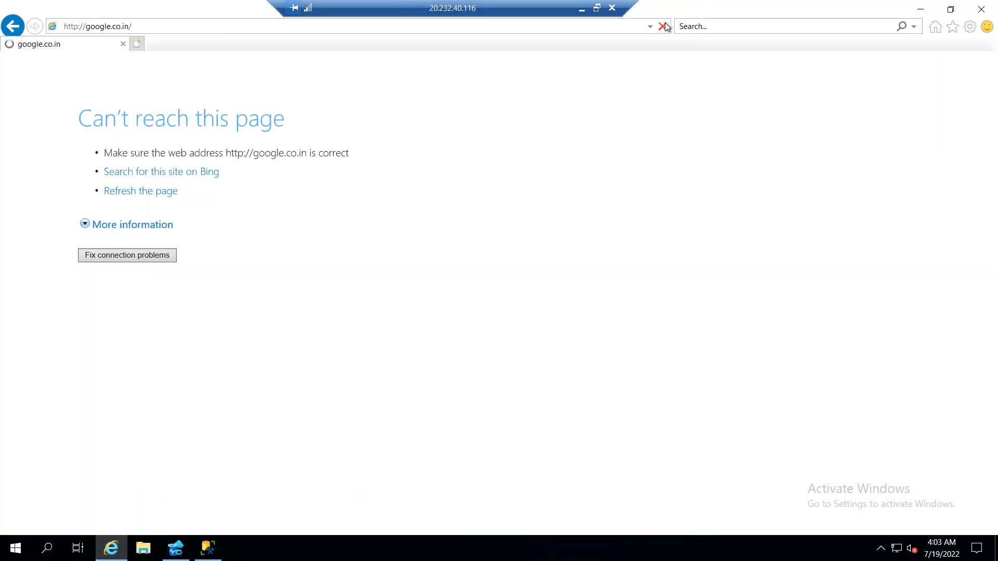
pyautogui.doubleClick(238, 13)
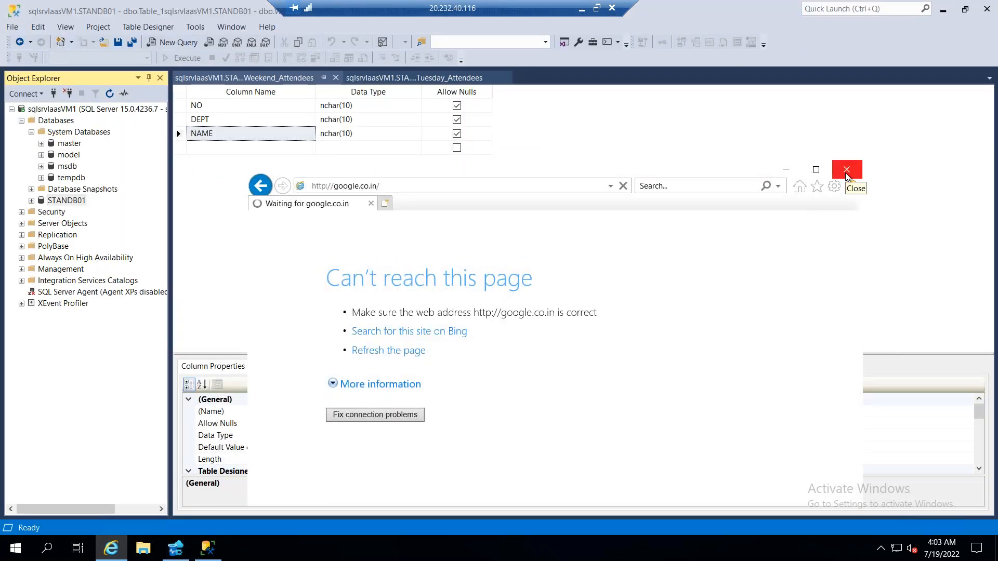
pyautogui.click(847, 172)
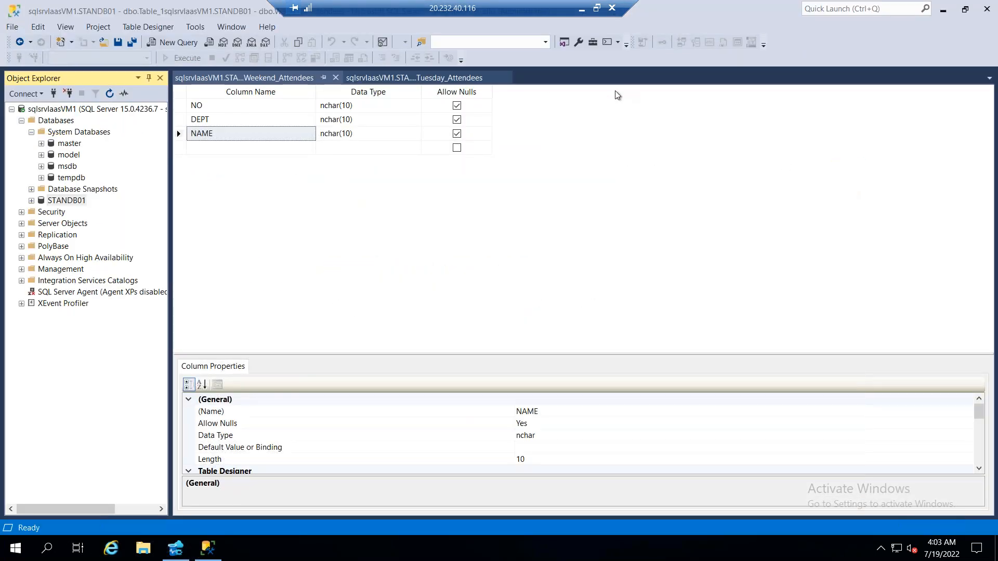
pyautogui.click(943, 14)
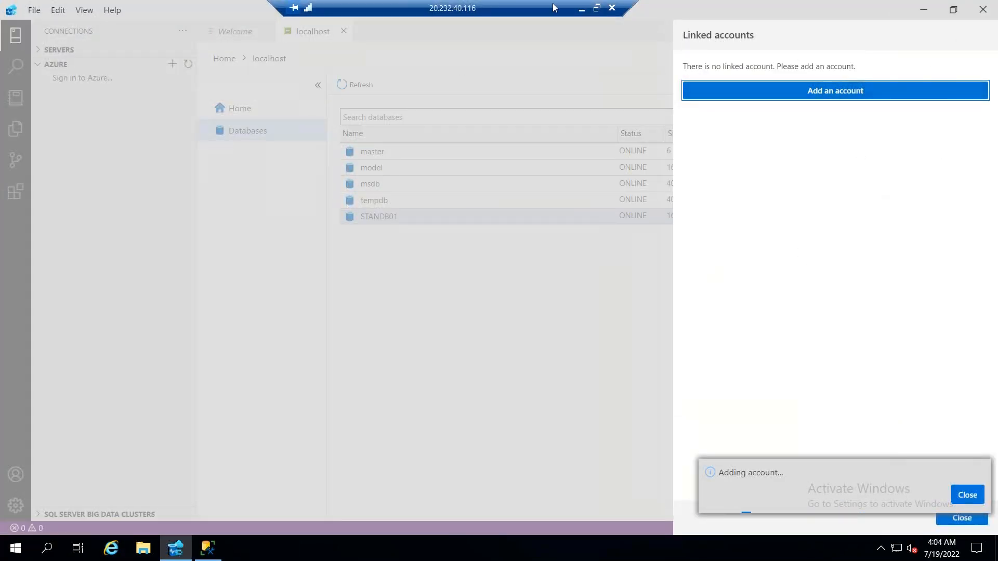
# Dismiss the pending account addition and close the linked accounts pane in Azure Data Studio
pyautogui.click(582, 9)
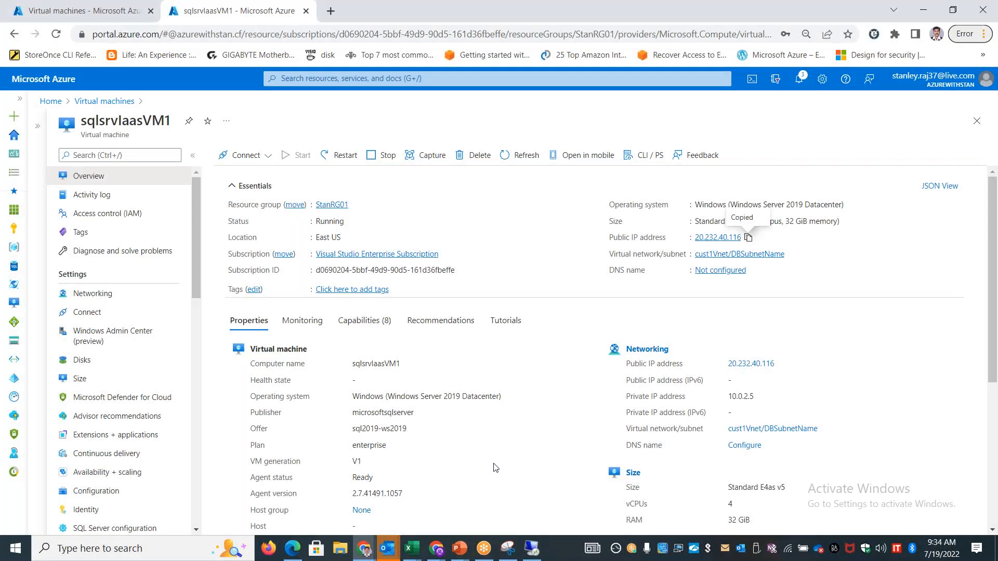
pyautogui.click(532, 548)
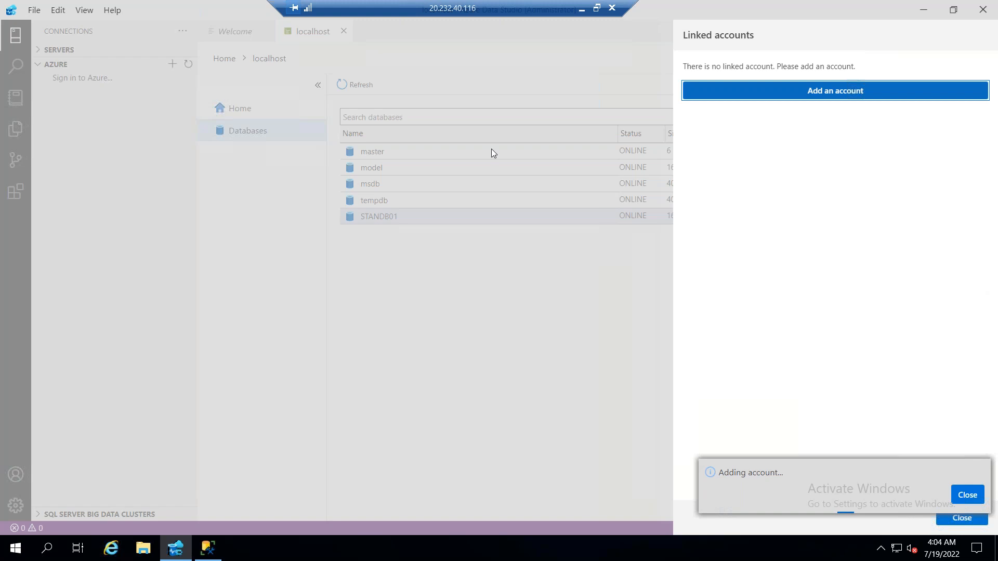
pyautogui.click(972, 496)
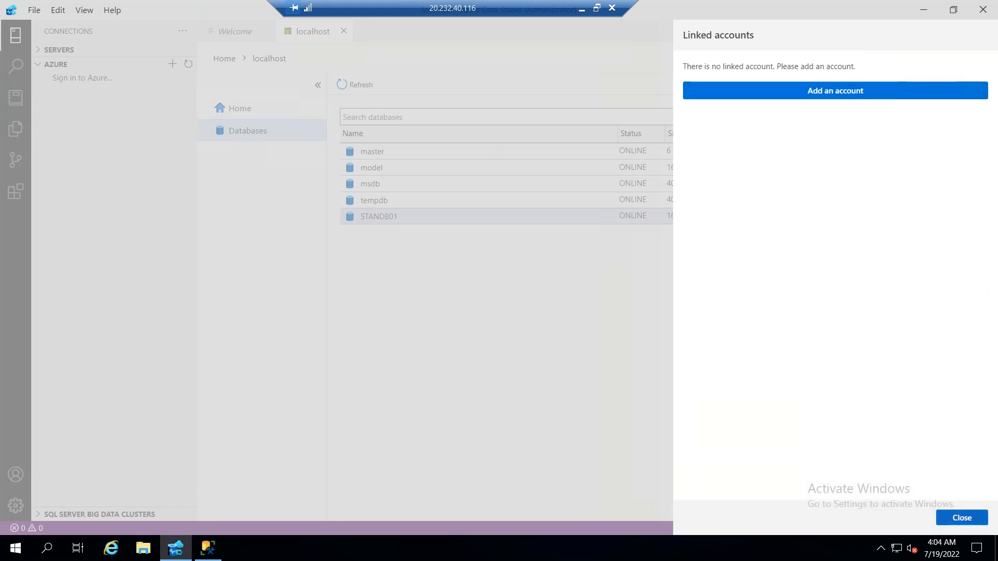
pyautogui.click(961, 515)
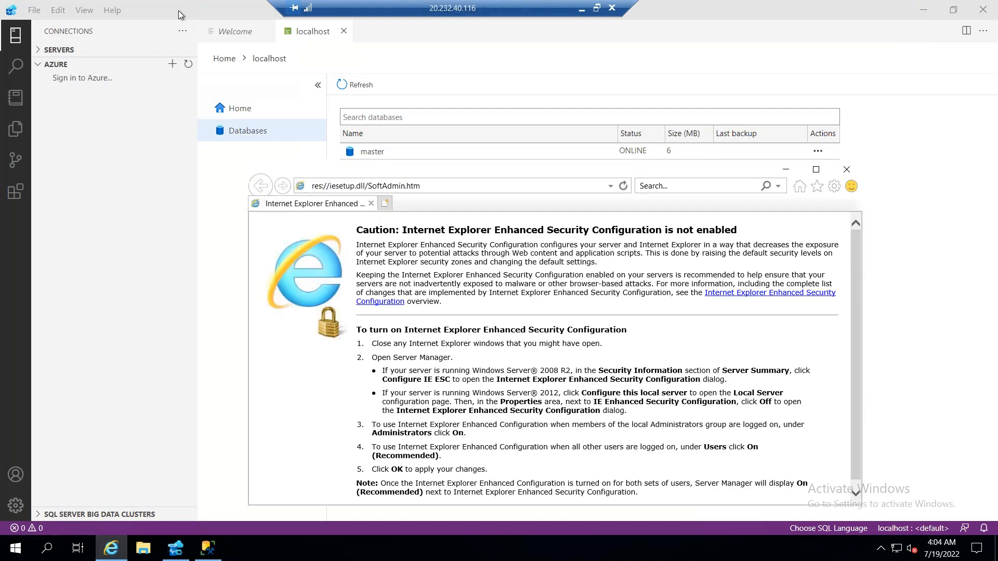
# Try to load google.co.in in the virtual machine's Internet Explorer window
pyautogui.click(425, 187)
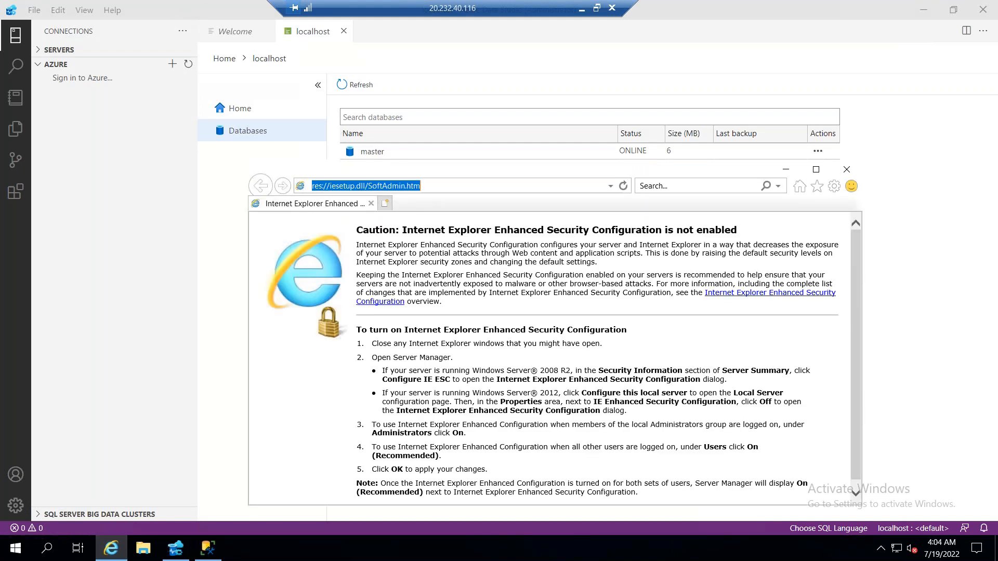
pyautogui.write('google.co.in/')
pyautogui.press('Return')
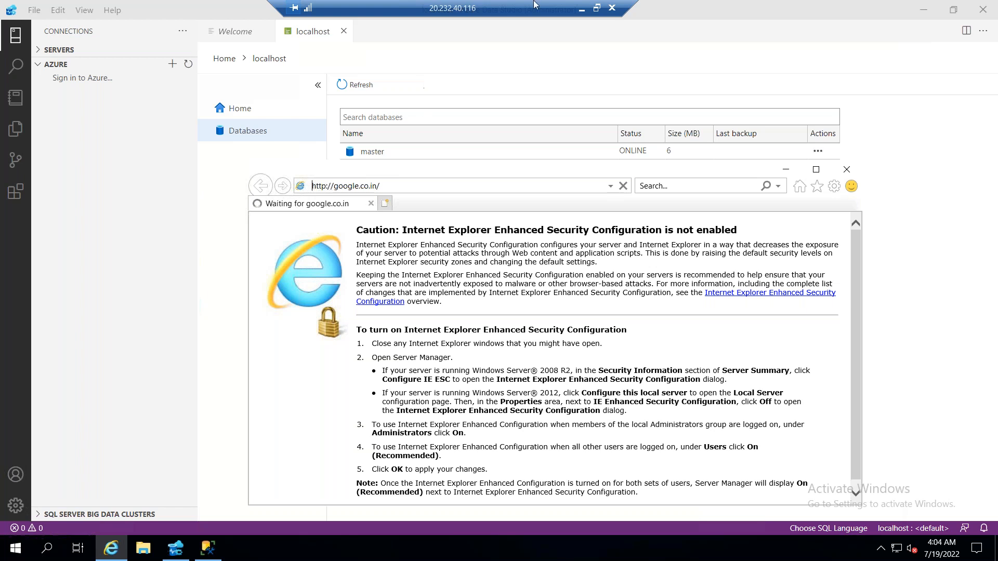
# Switch to the Azure portal and delete the Block_Internet outbound security rule from the networking settings of sqlsrvIaasVM1
pyautogui.click(582, 8)
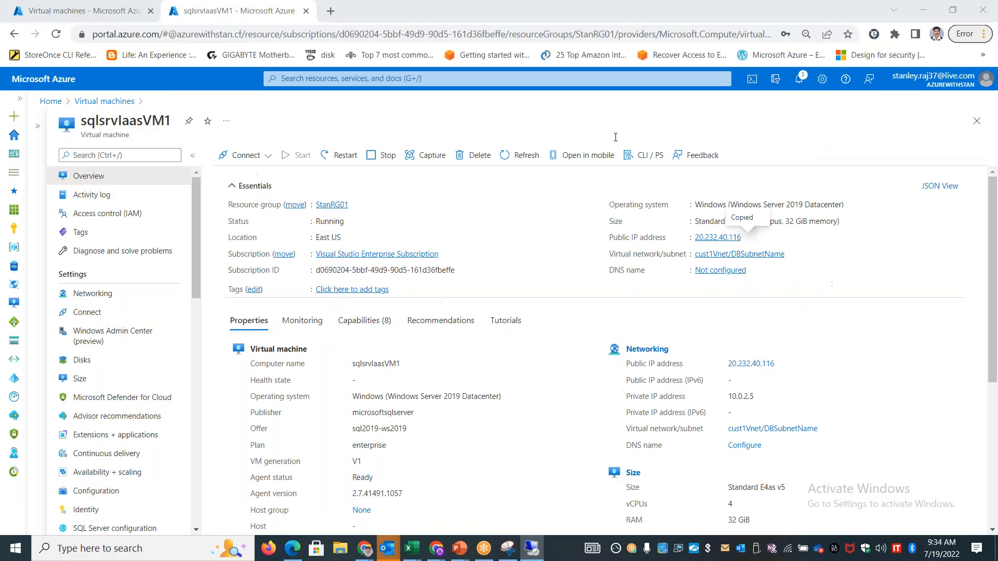
pyautogui.click(121, 299)
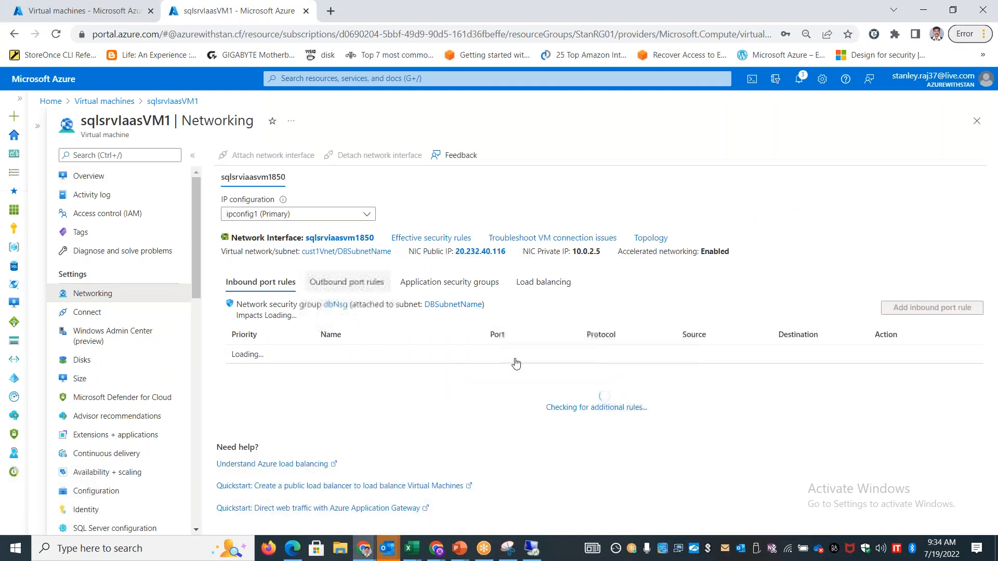
pyautogui.scroll(-2, 505, 379)
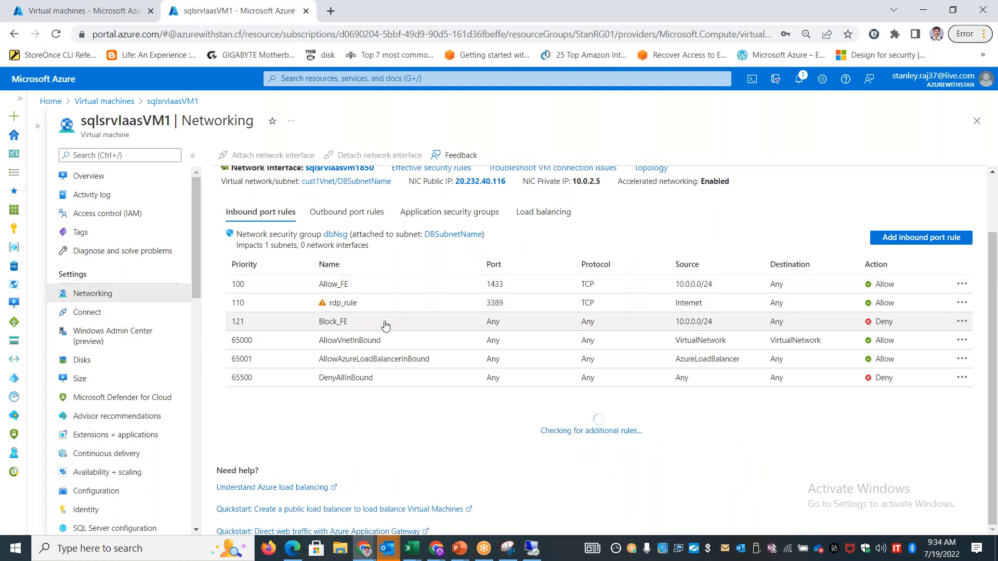
pyautogui.scroll(2, 406, 327)
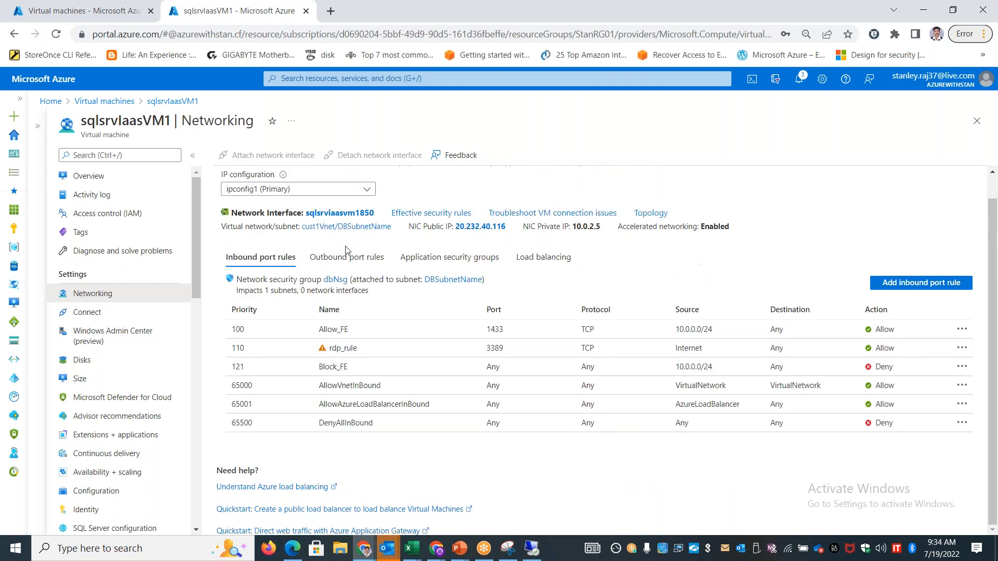
pyautogui.click(347, 263)
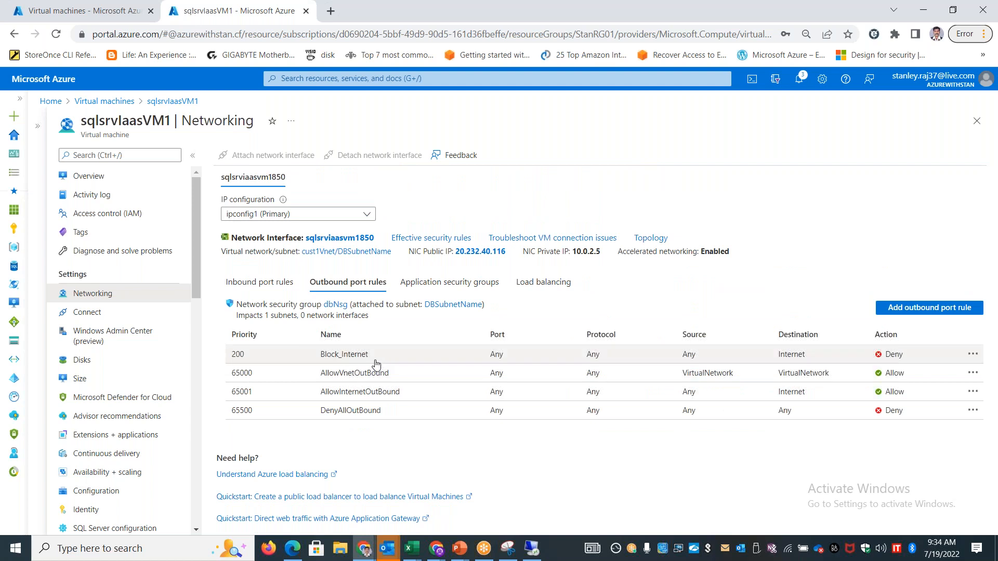
pyautogui.click(973, 354)
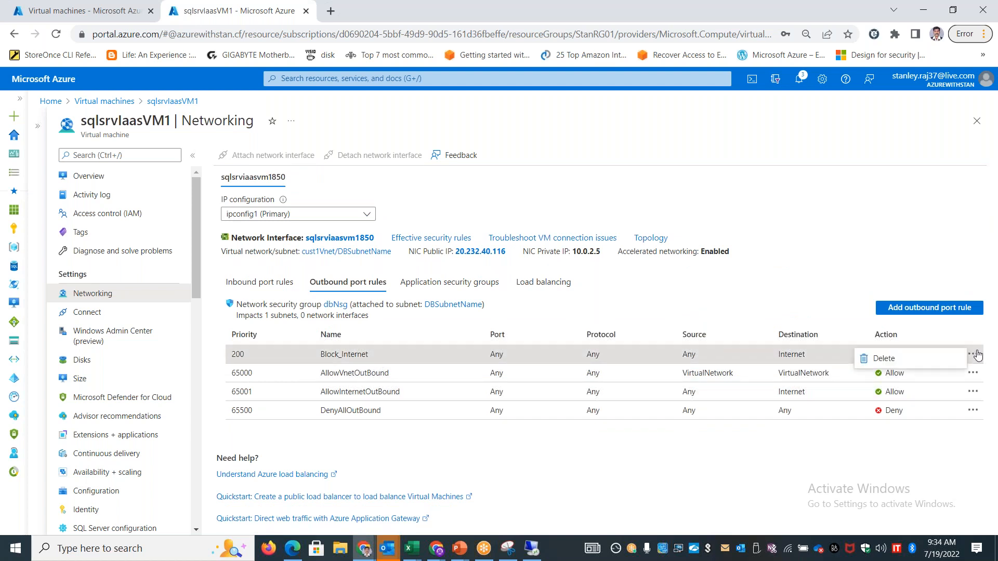
pyautogui.click(907, 355)
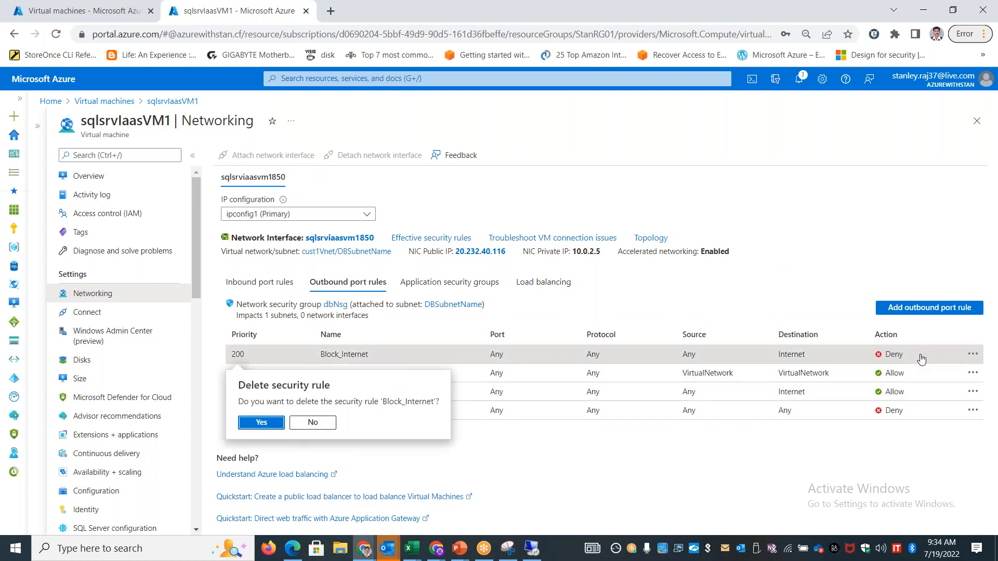
pyautogui.click(261, 423)
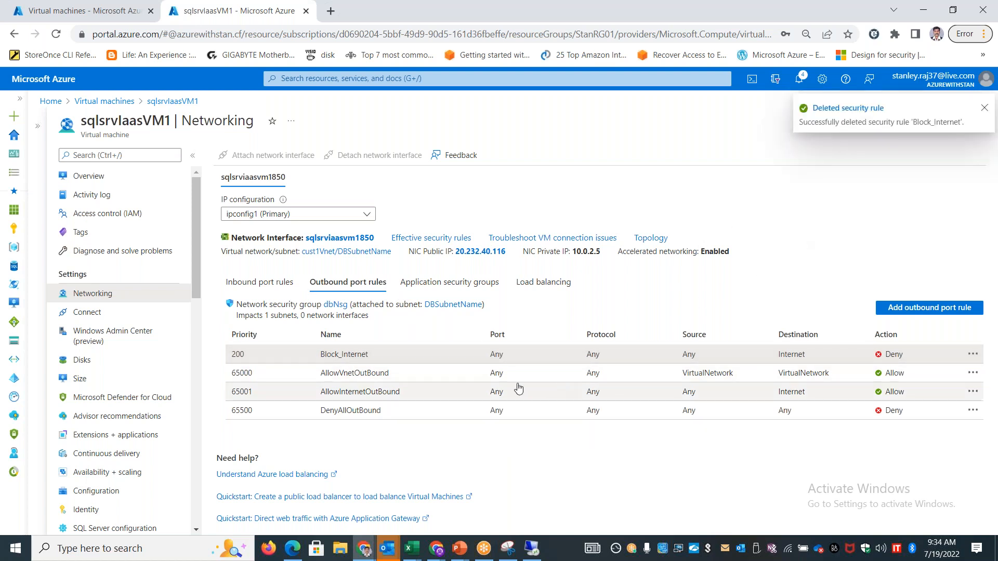
# Reload the networking page of sqlsrvIaasVM1 and review its outbound and inbound port rules
pyautogui.click(281, 285)
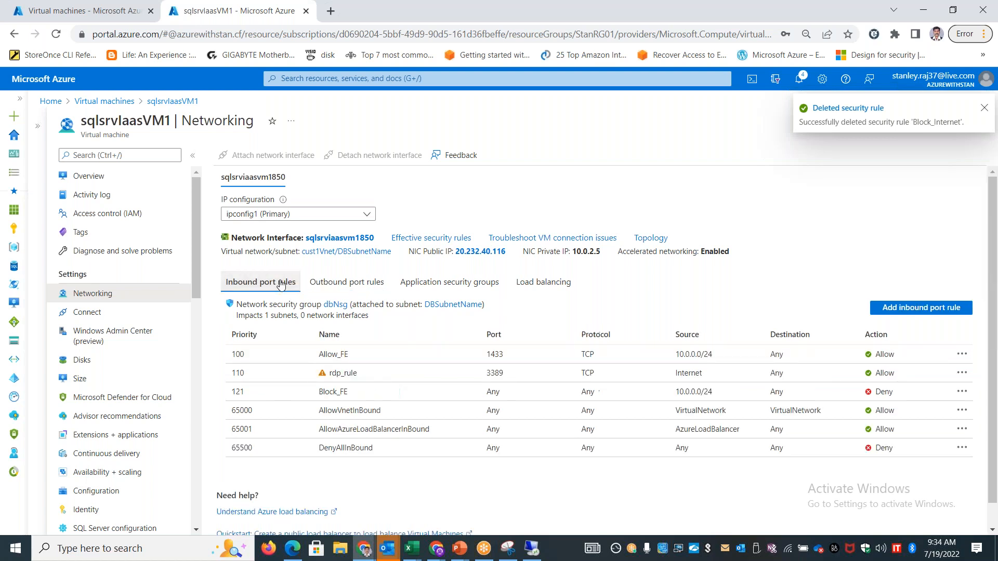
pyautogui.click(320, 284)
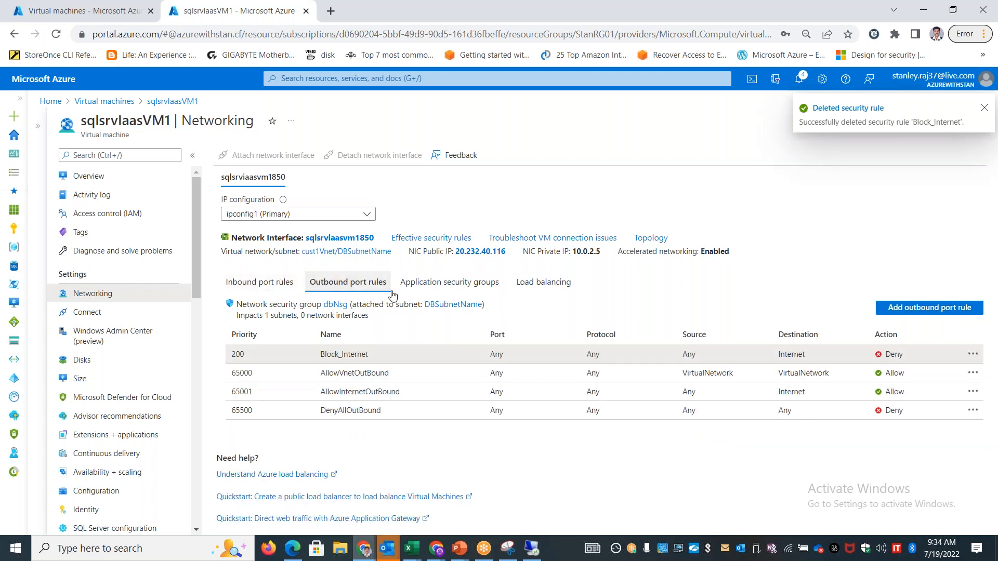
pyautogui.click(178, 175)
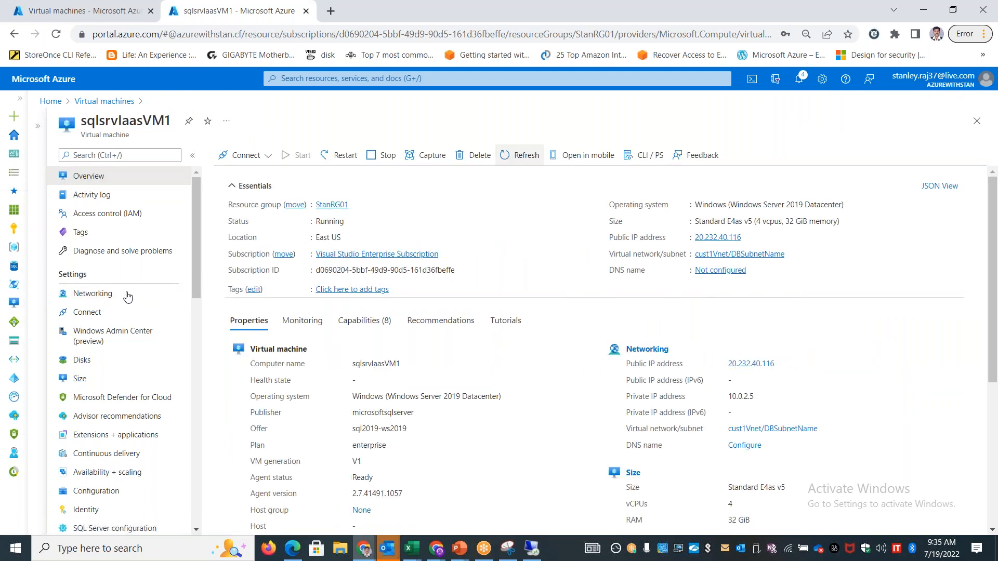
pyautogui.click(151, 294)
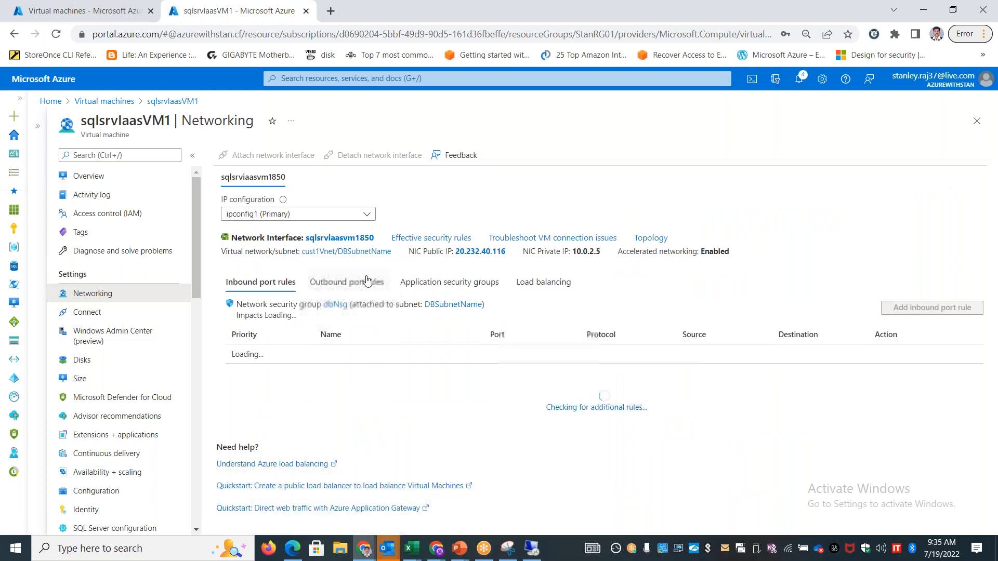
pyautogui.click(363, 281)
pyautogui.click(261, 283)
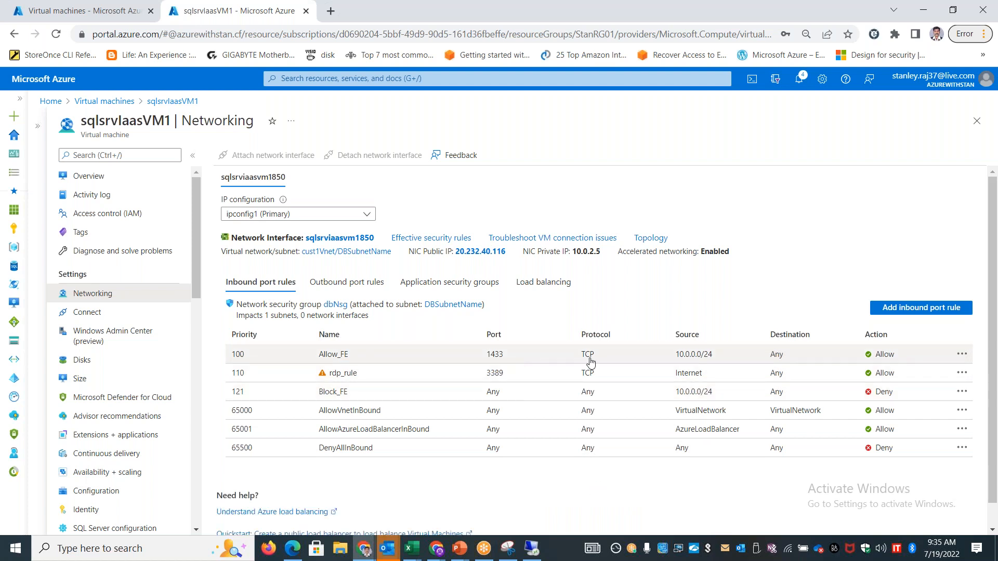
# Change the source type of the Block_FE inbound security rule and save the rule
pyautogui.click(960, 393)
pyautogui.click(710, 398)
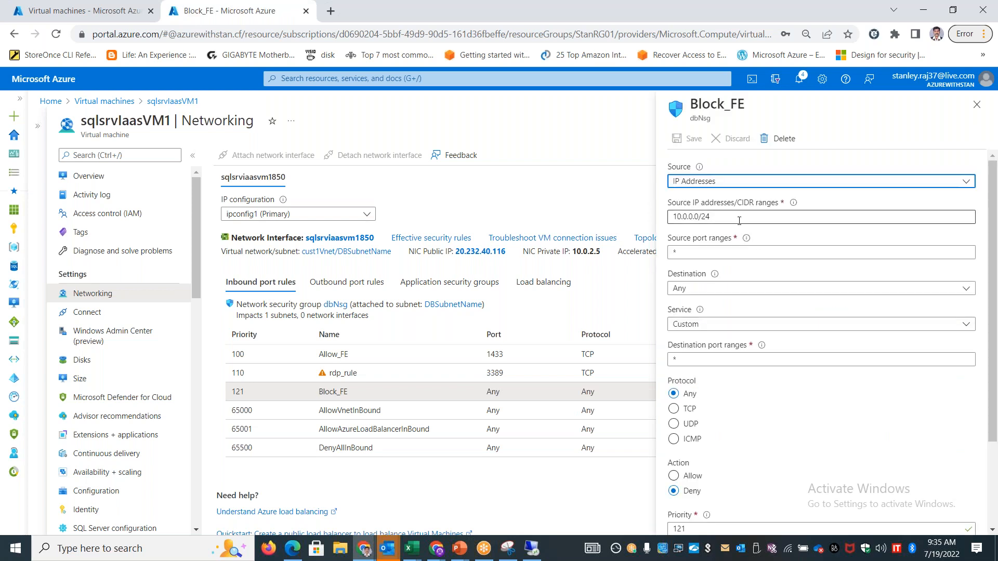
pyautogui.click(742, 182)
pyautogui.click(743, 195)
pyautogui.scroll(-3, 762, 388)
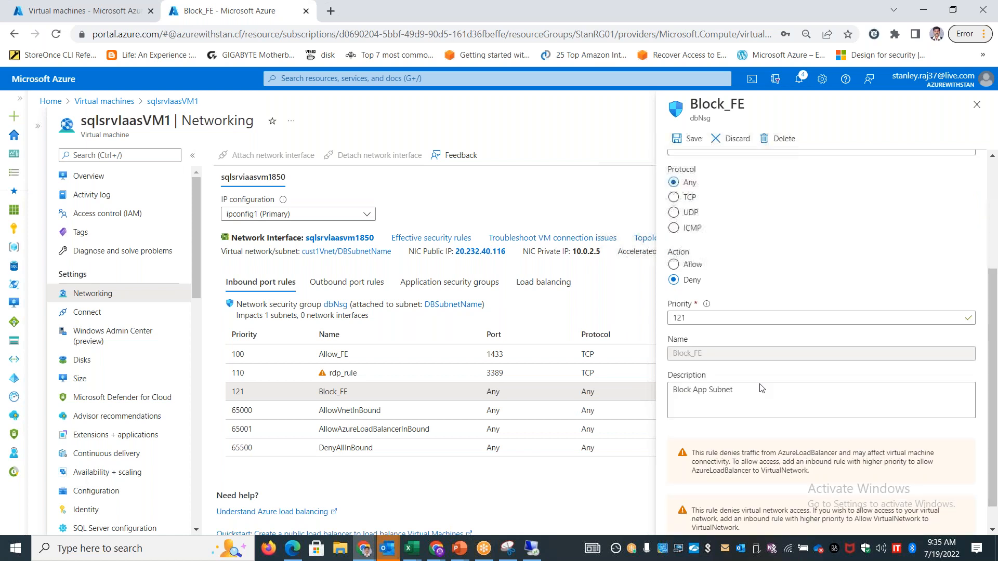
pyautogui.scroll(-1, 761, 388)
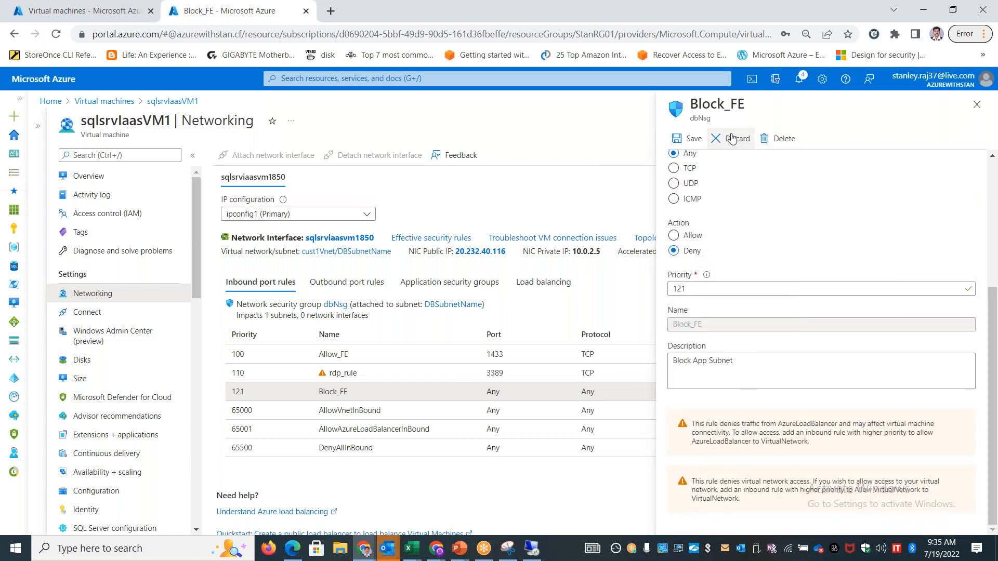
pyautogui.click(690, 138)
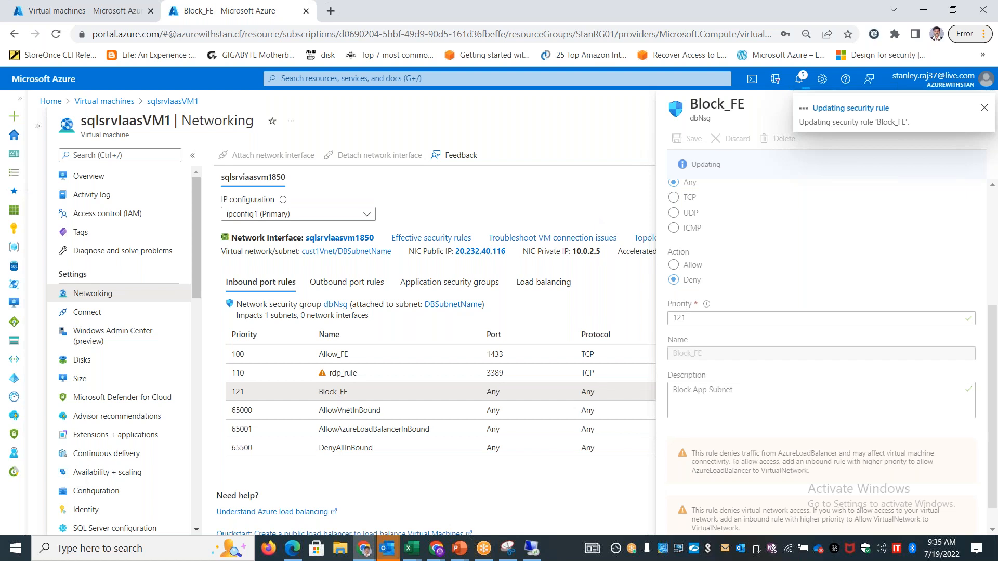
# Return to the virtual machine, load google.co.in again in Internet Explorer and maximize the browser window
pyautogui.click(532, 549)
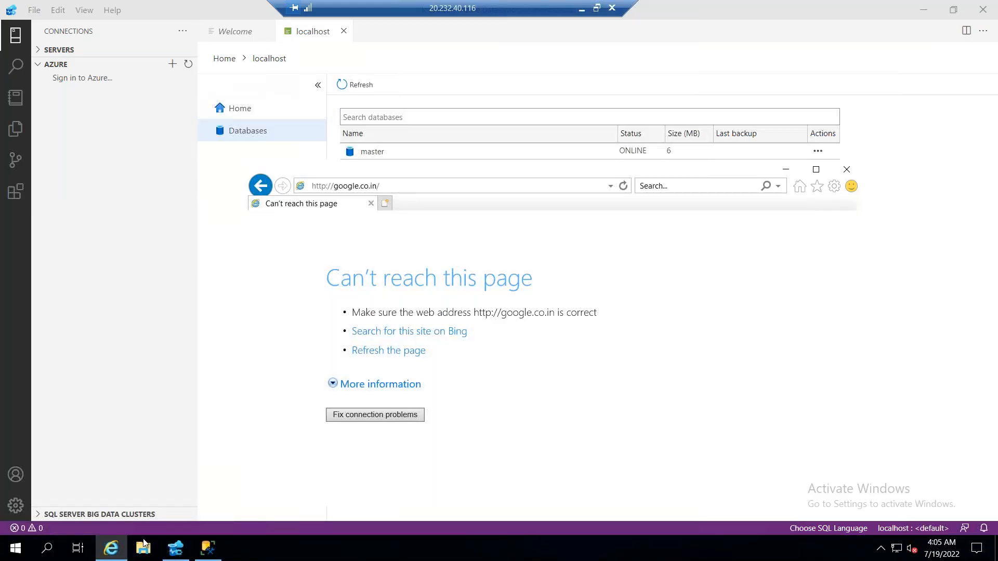
pyautogui.click(112, 549)
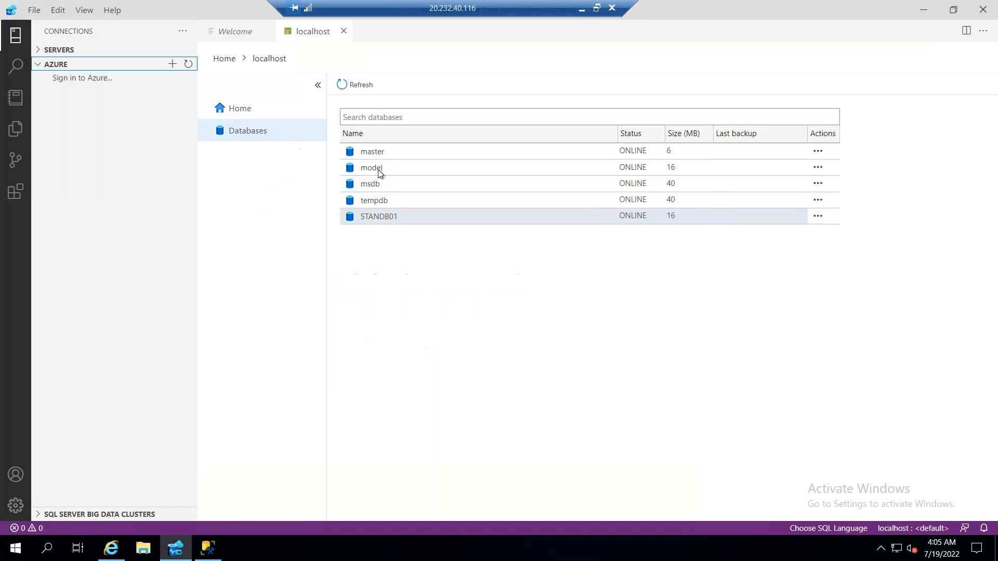
pyautogui.click(112, 550)
pyautogui.click(416, 185)
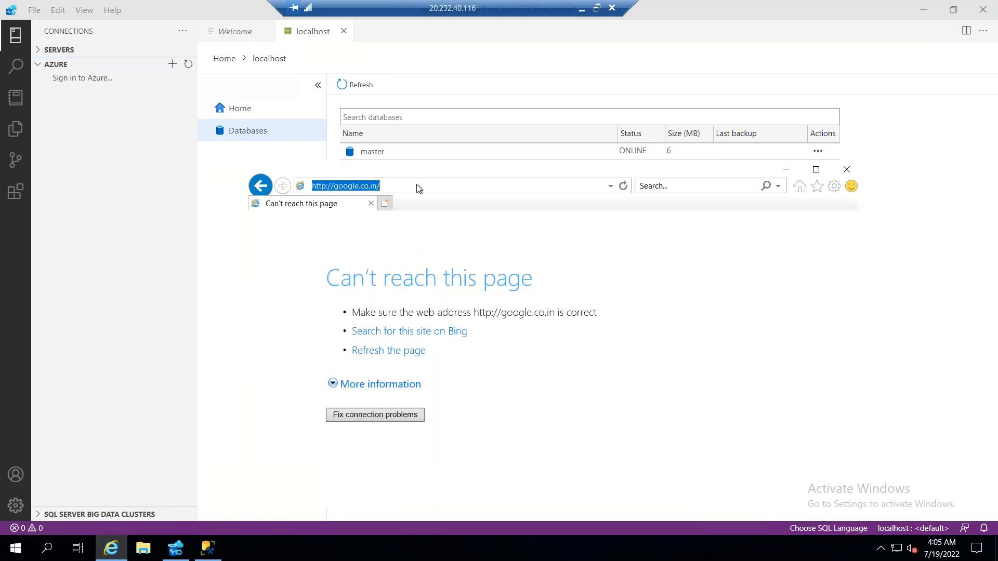
pyautogui.press('Return')
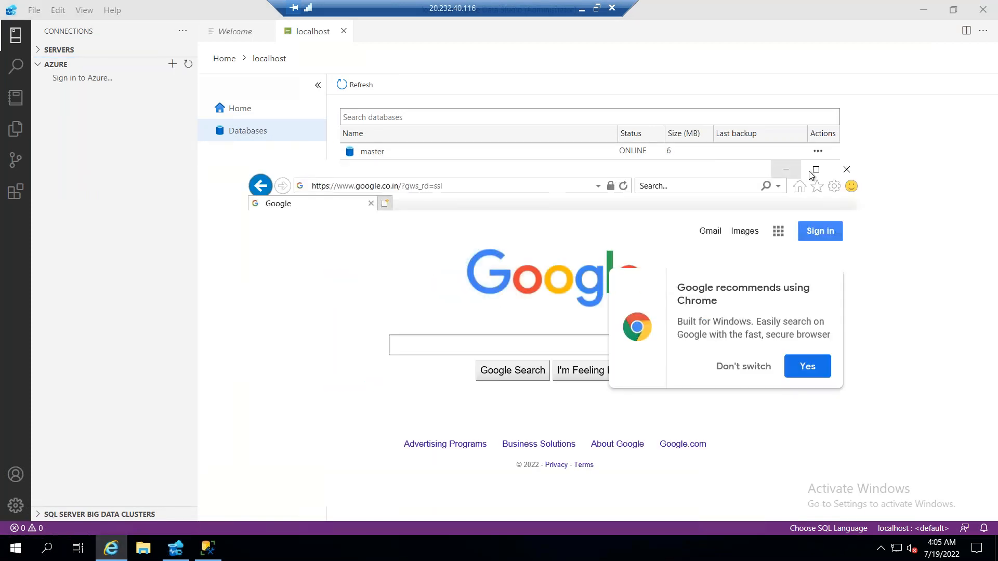
pyautogui.click(816, 169)
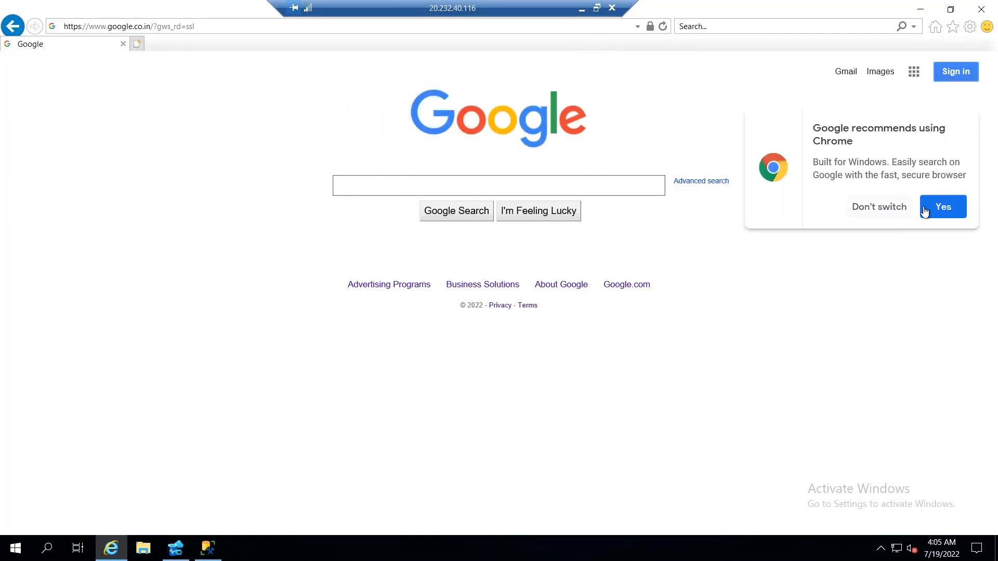
# Accept Google's Chrome recommendation, download ChromeSetup.exe and run the installer
pyautogui.click(930, 212)
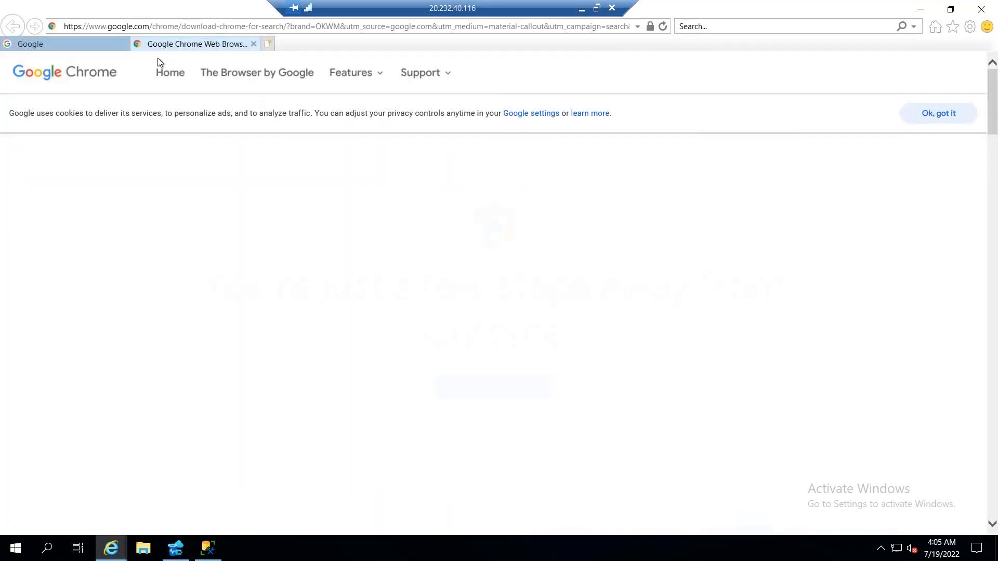
pyautogui.click(493, 352)
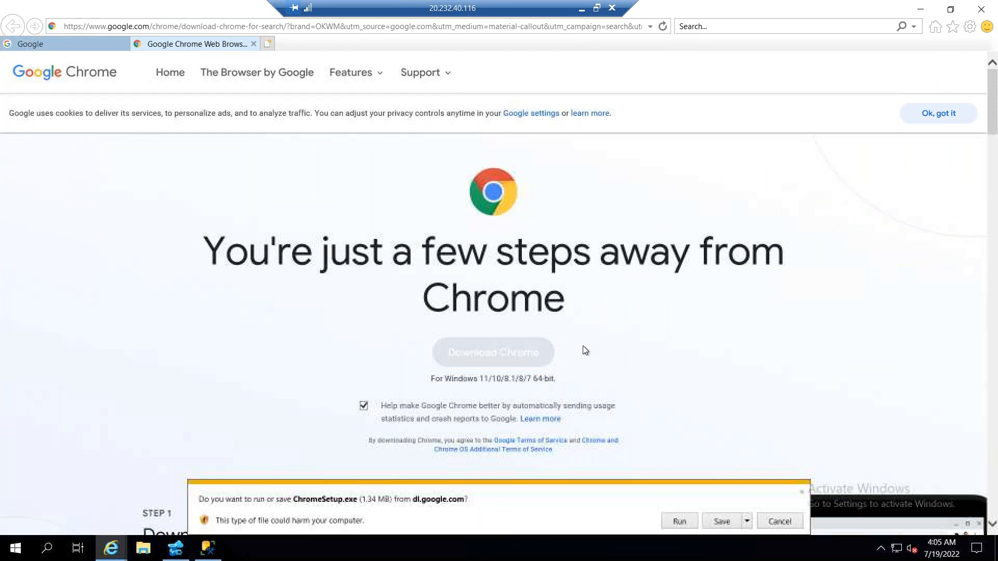
pyautogui.click(679, 521)
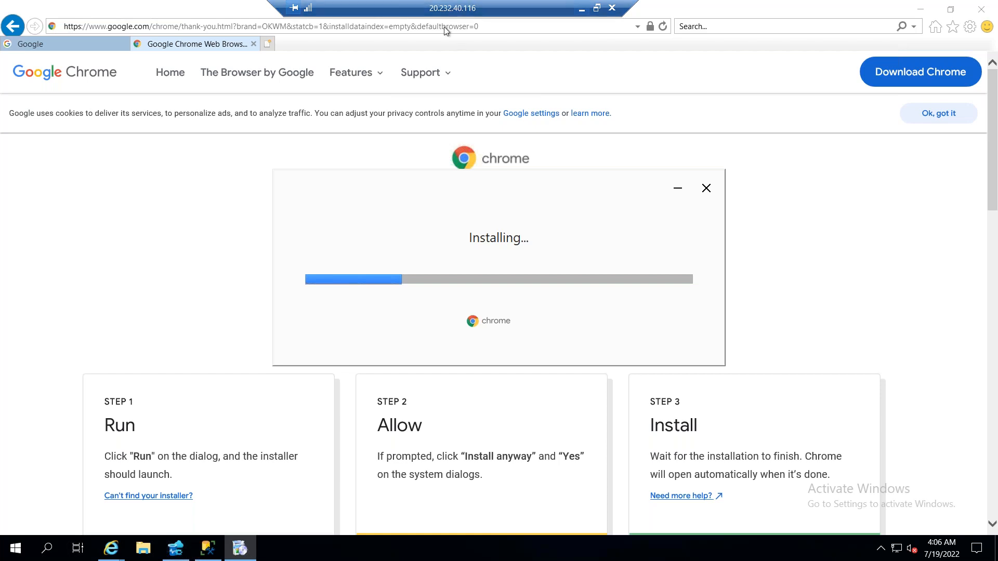
# Try to open portal.azure.com in a new Internet Explorer tab, close that tab and switch to Google Chrome
pyautogui.click(267, 44)
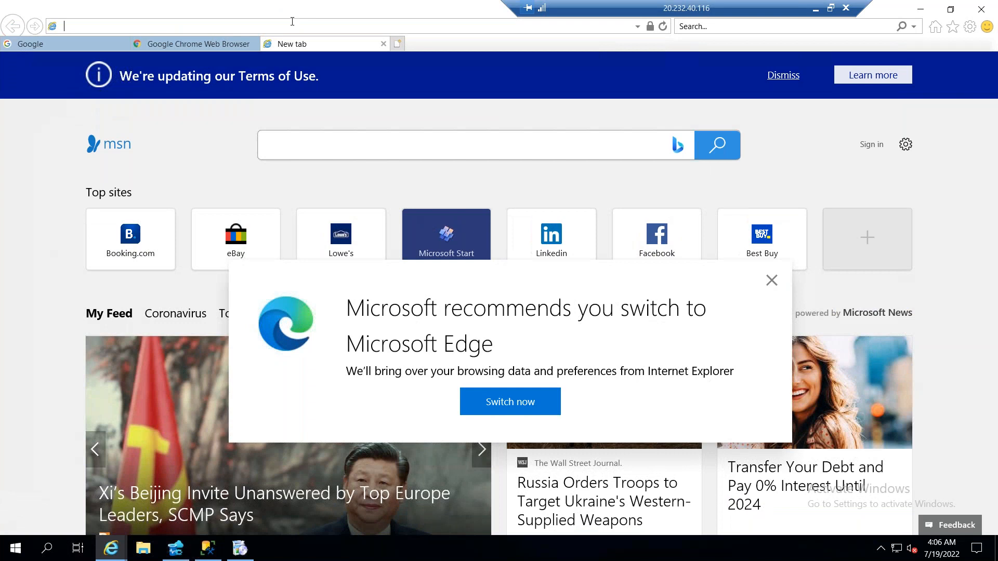
pyautogui.write('portal.azure.com')
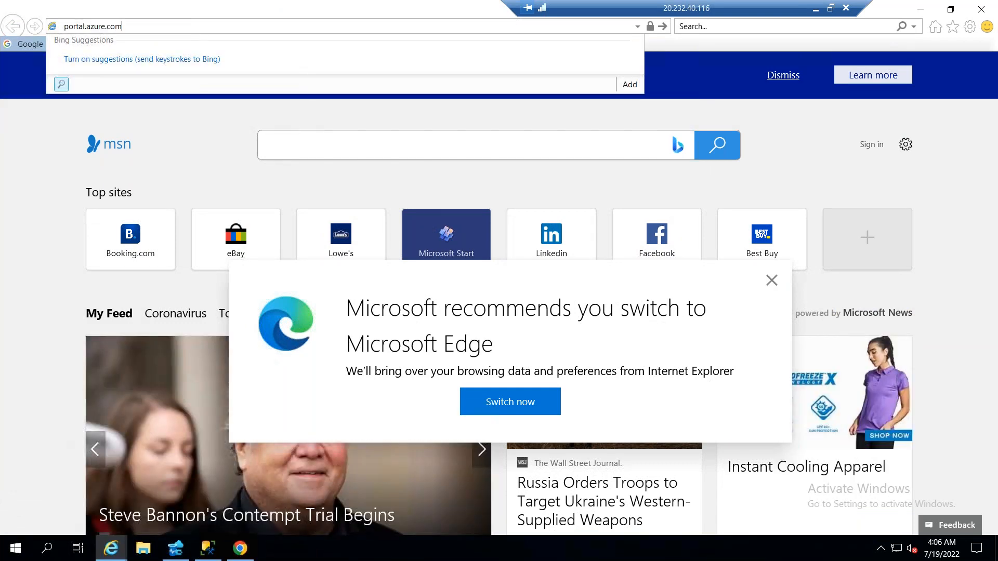
pyautogui.press('Return')
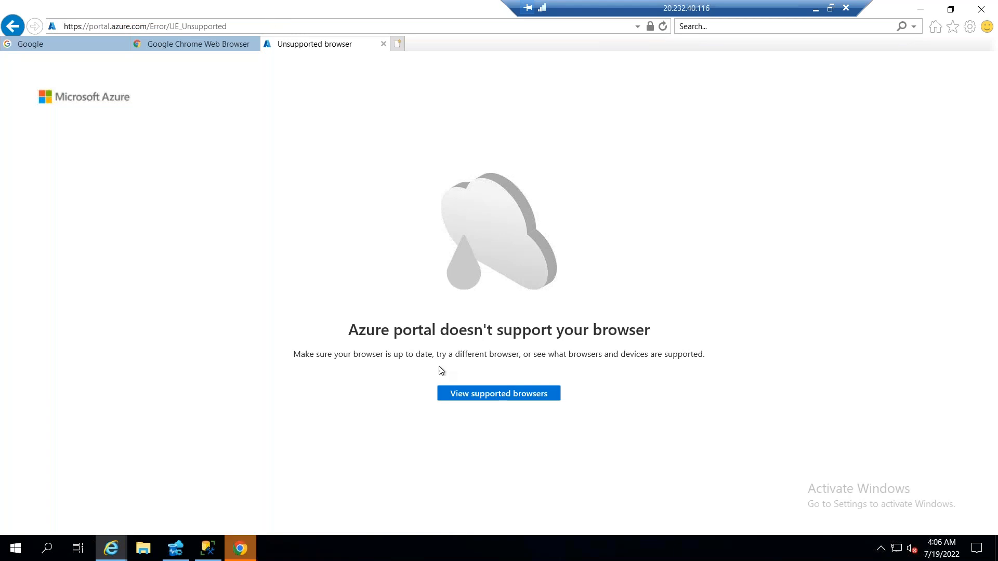
pyautogui.click(384, 44)
pyautogui.click(249, 543)
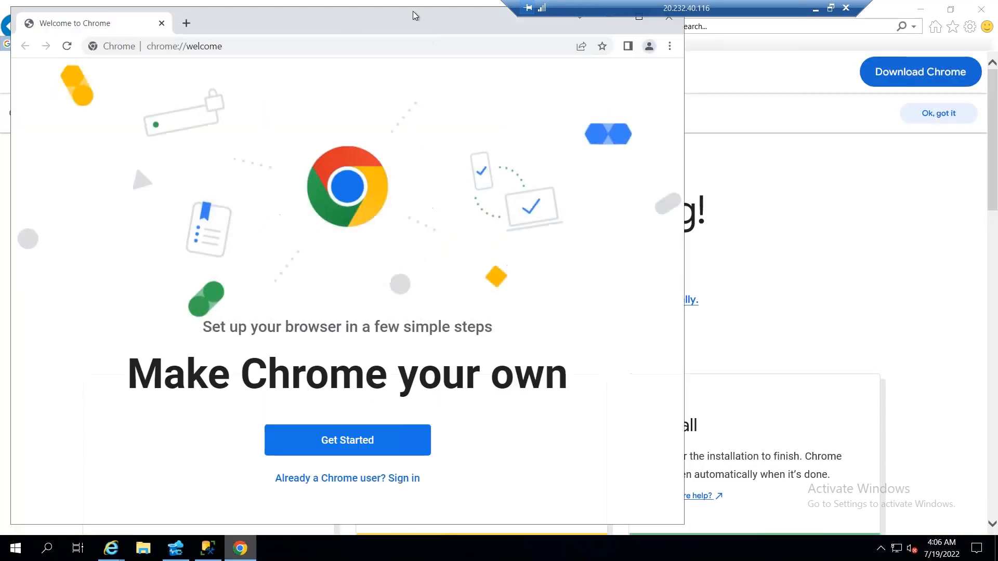
# Load portal.azure.com in Chrome
pyautogui.click(328, 40)
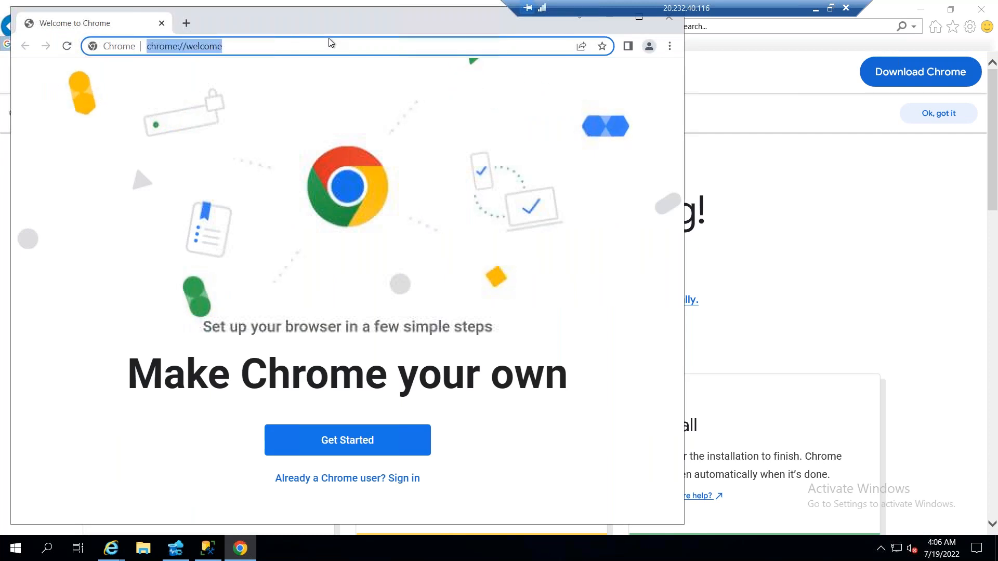
pyautogui.write('portala.az')
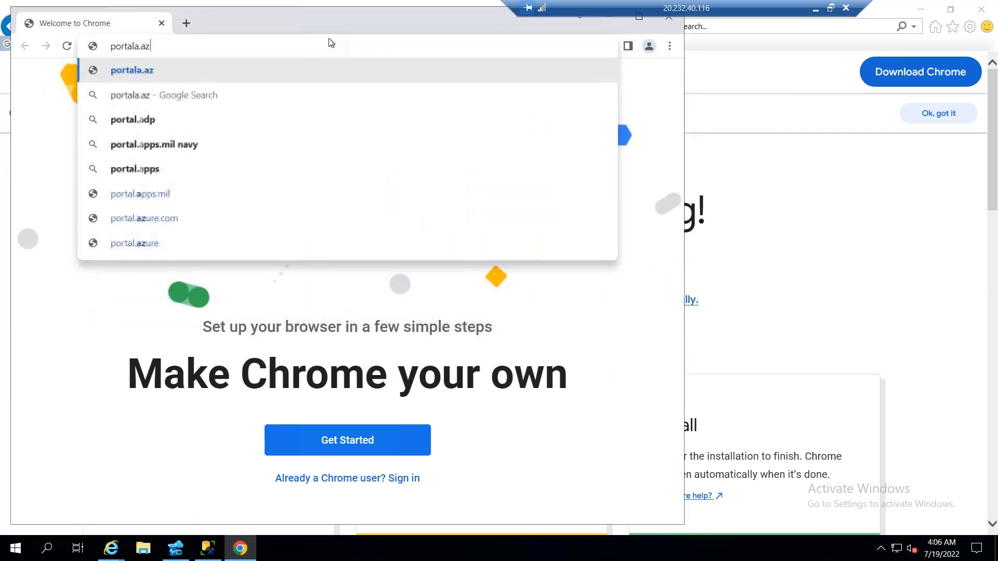
pyautogui.press('BackSpace')
pyautogui.press('BackSpace')
pyautogui.press('BackSpace')
pyautogui.write('l')
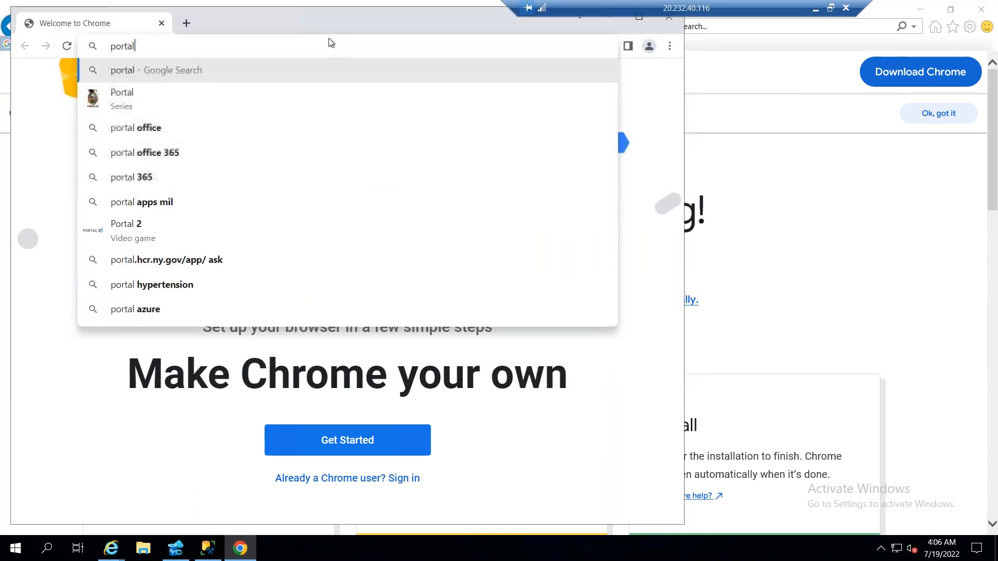
pyautogui.write('.azure.com')
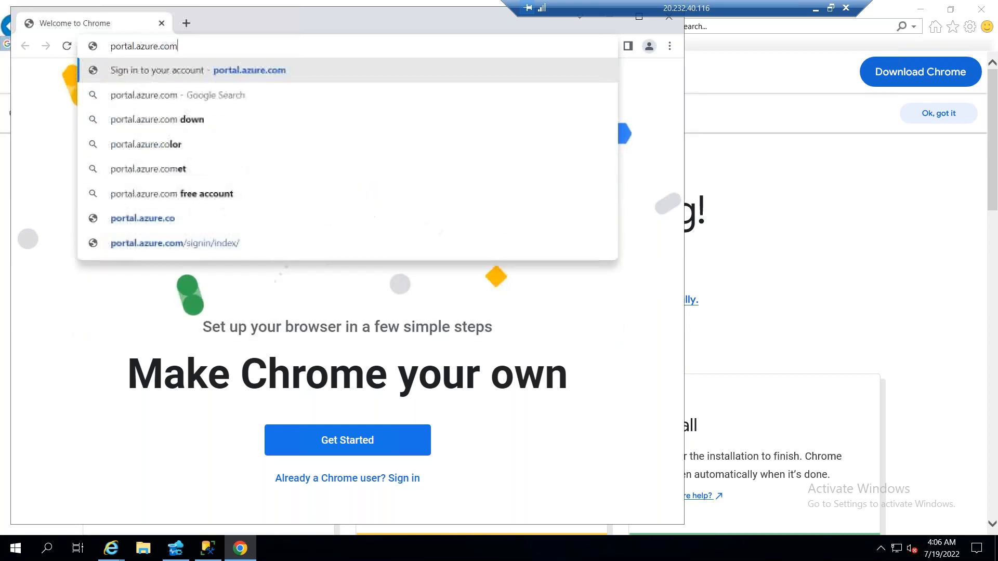
pyautogui.press('Return')
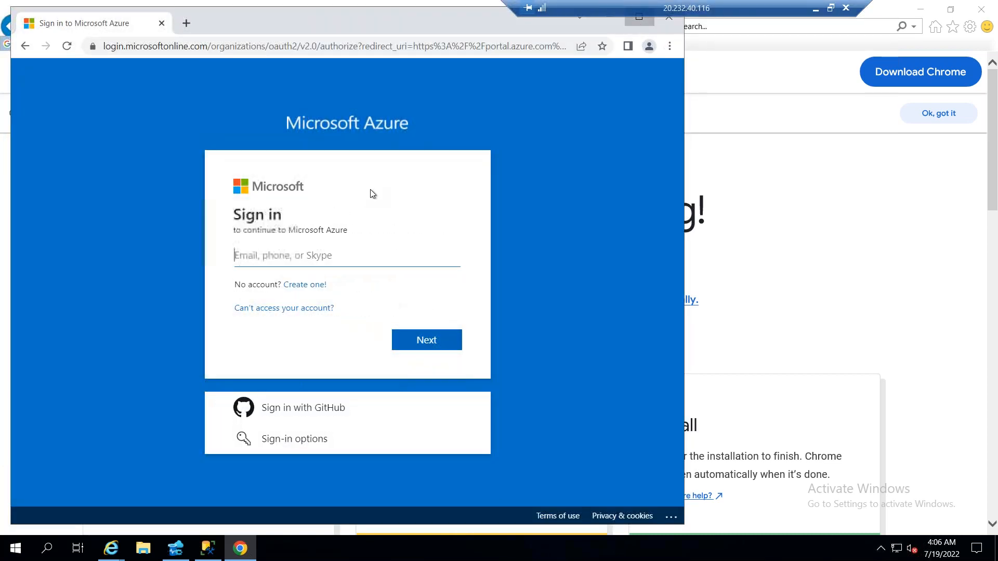
# Maximize the browser window, enter the account's e-mail and sign in to Microsoft Azure through the phone notification
pyautogui.click(638, 18)
pyautogui.click(408, 253)
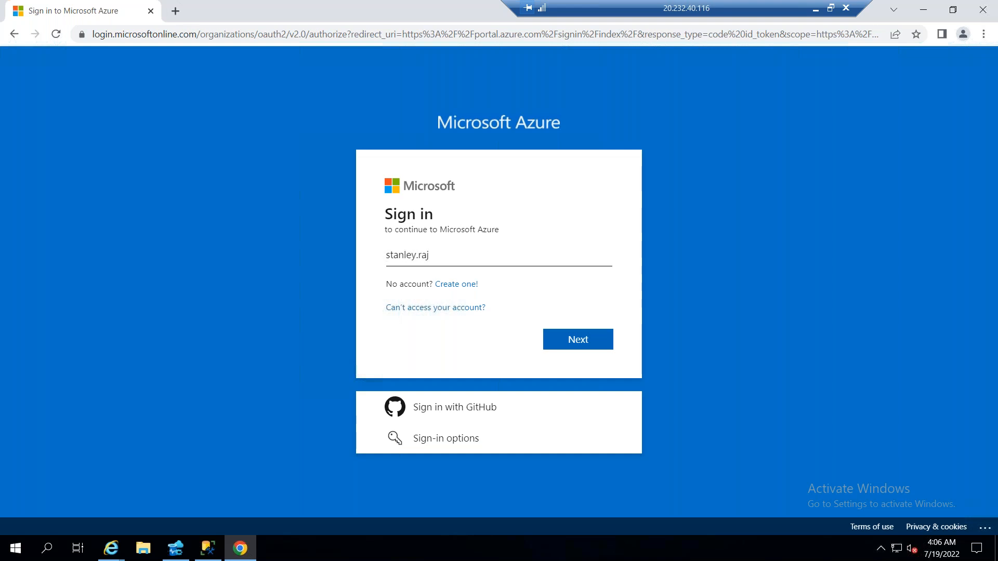
pyautogui.press('Return')
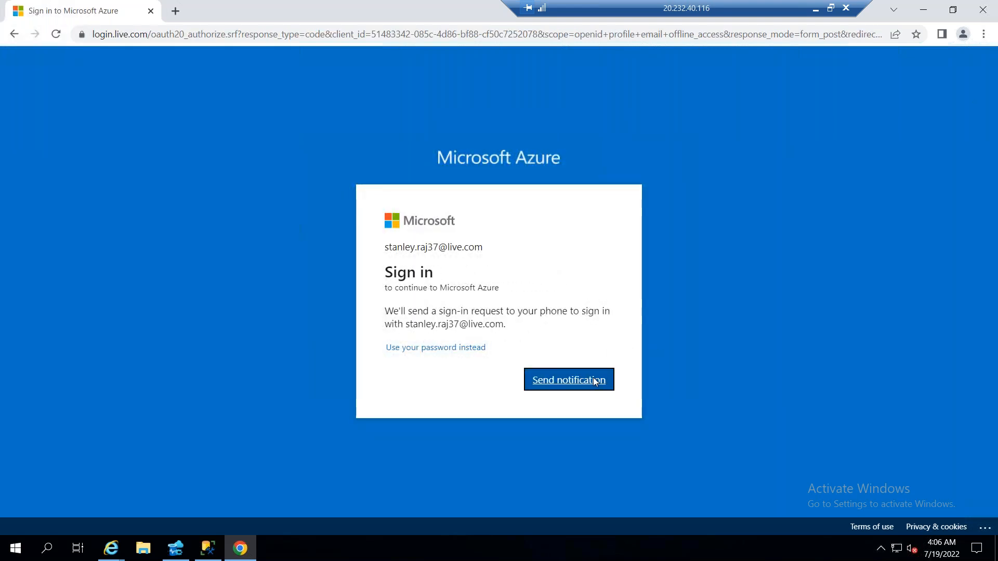
pyautogui.press('Return')
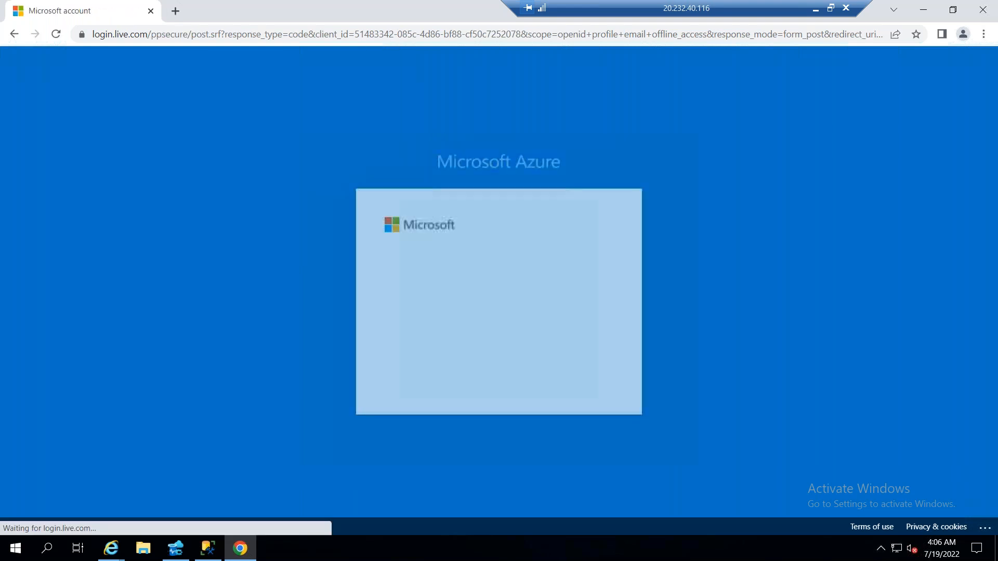
pyautogui.click(592, 376)
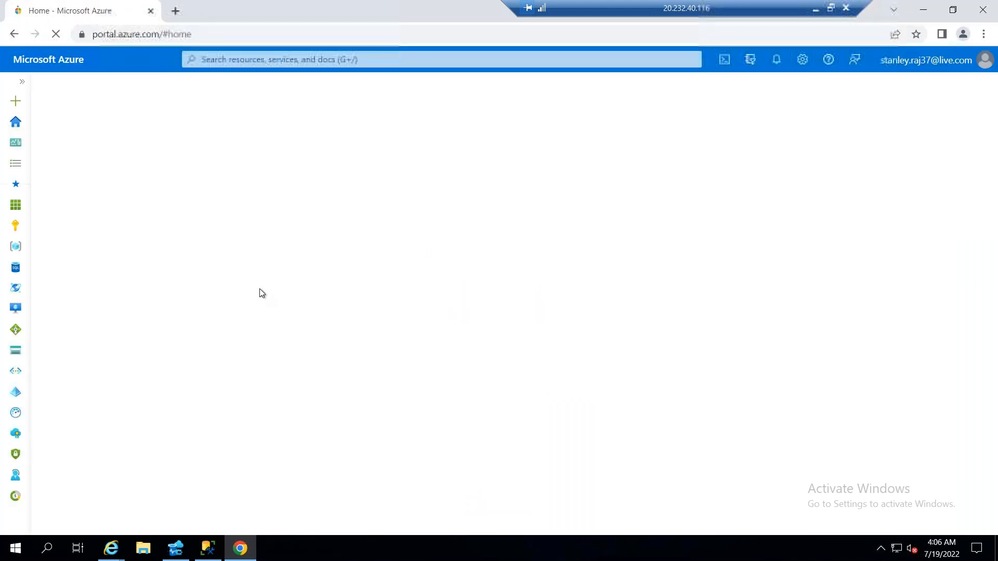
# Search the portal for Migrate, open Azure Migrate and start a new project under Databases (only)
pyautogui.click(260, 59)
pyautogui.write('Migrate')
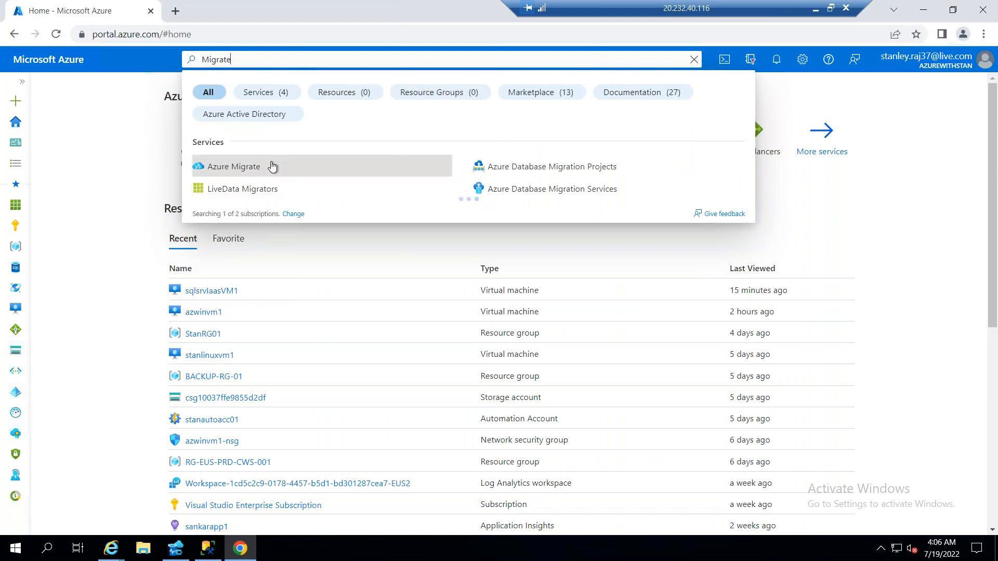
pyautogui.click(271, 165)
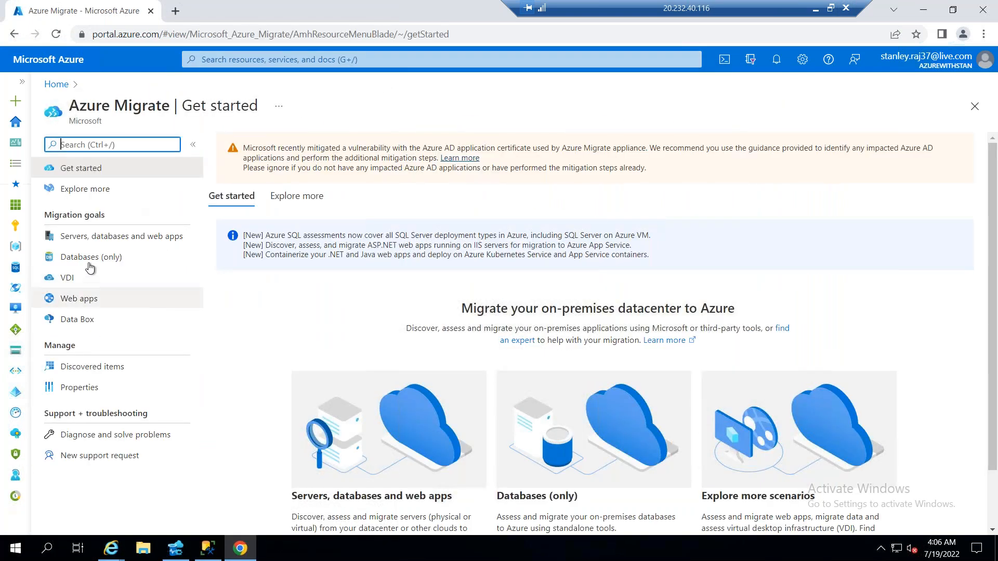
pyautogui.click(110, 260)
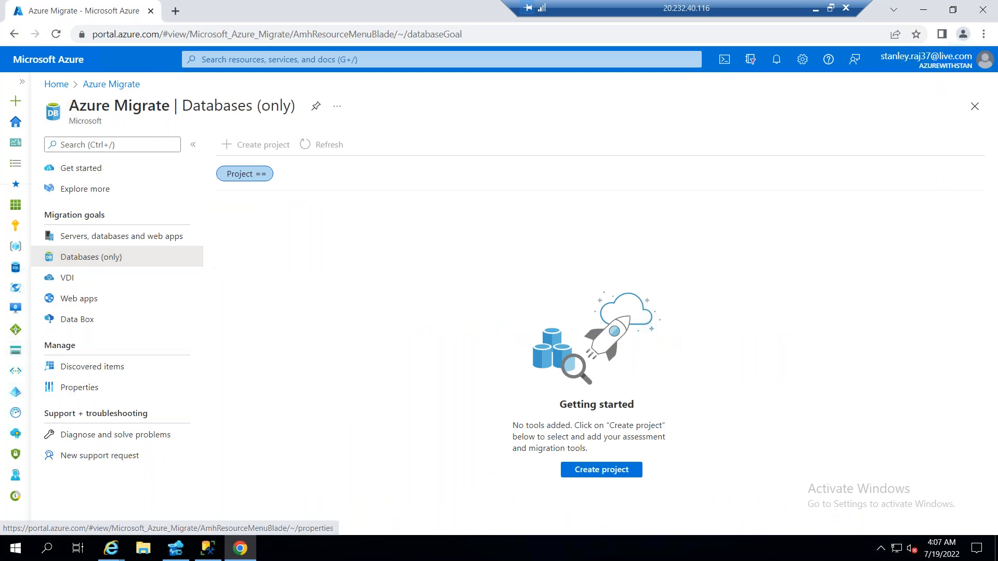
pyautogui.click(585, 470)
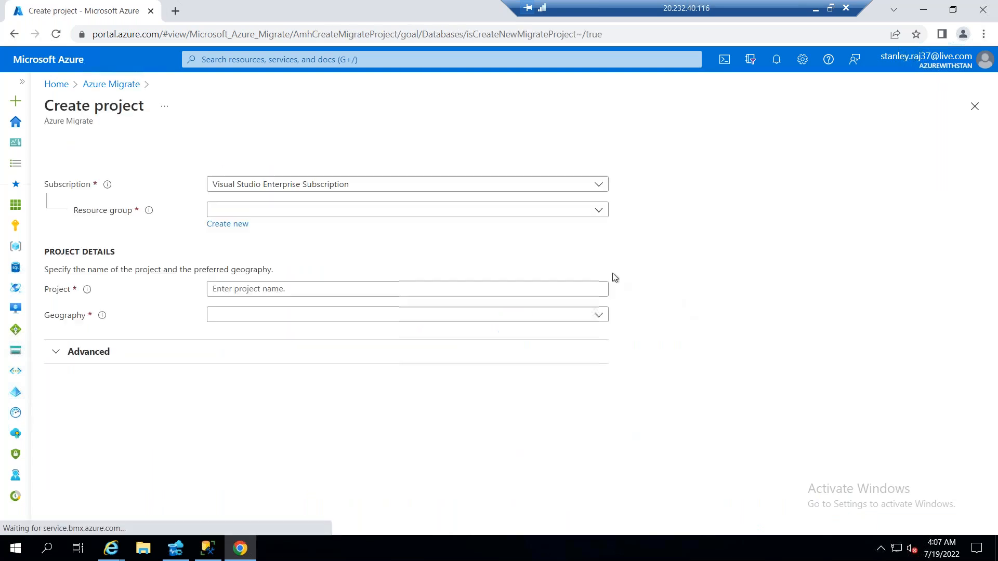
# Assign the migration project to the StanRG01 resource group and name it standbmigrate01
pyautogui.click(297, 210)
pyautogui.click(262, 442)
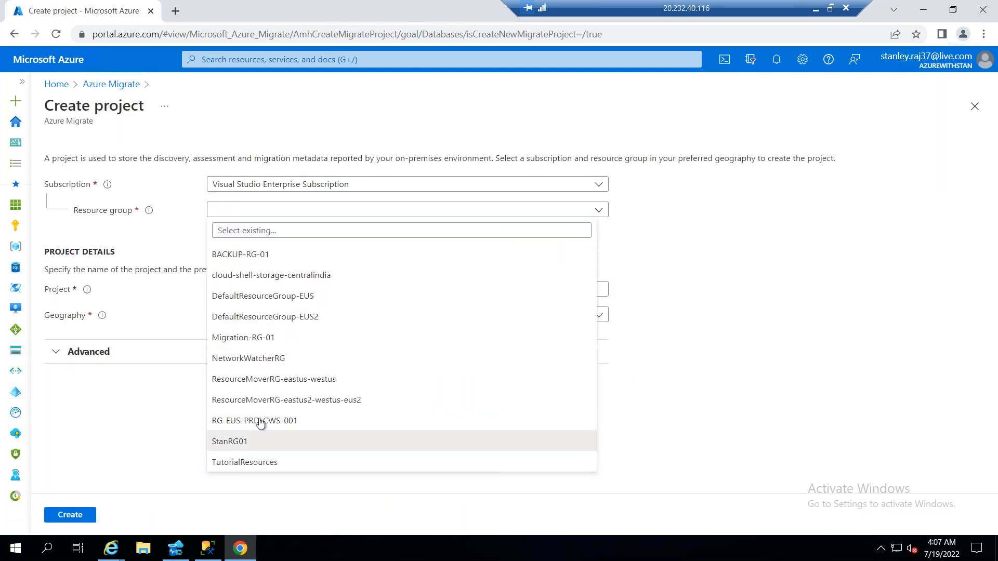
pyautogui.click(262, 290)
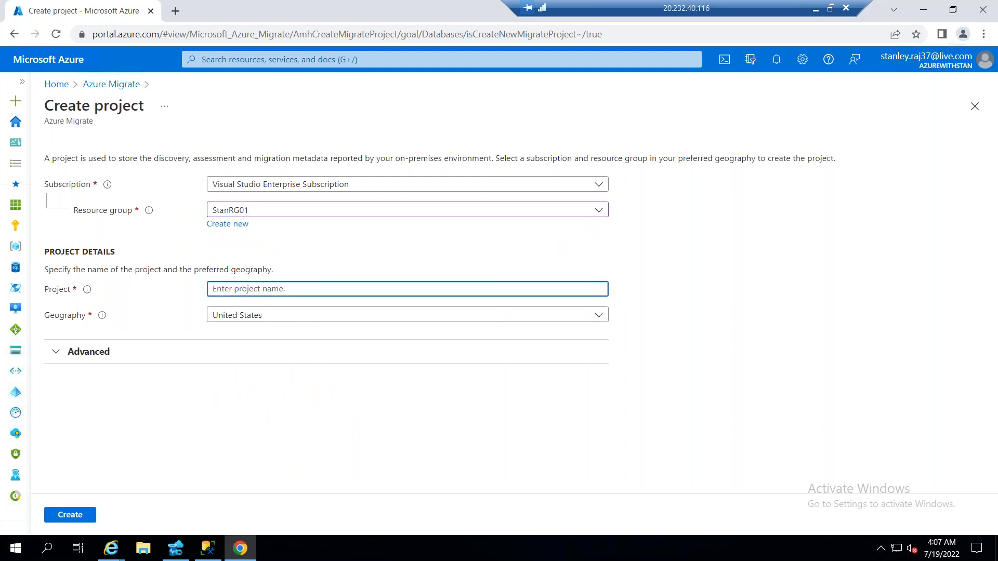
pyautogui.write('stan')
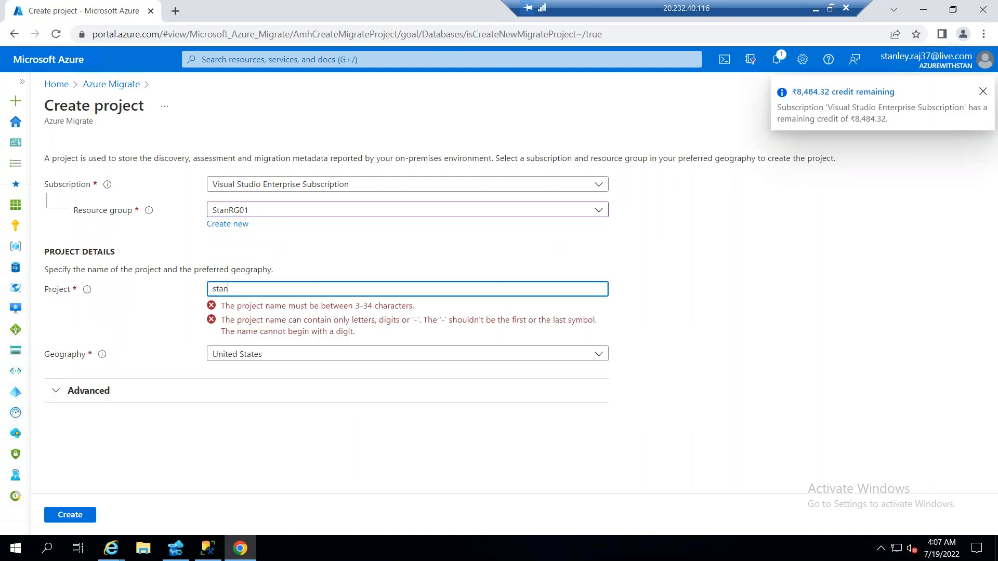
pyautogui.write('dbmigrate01')
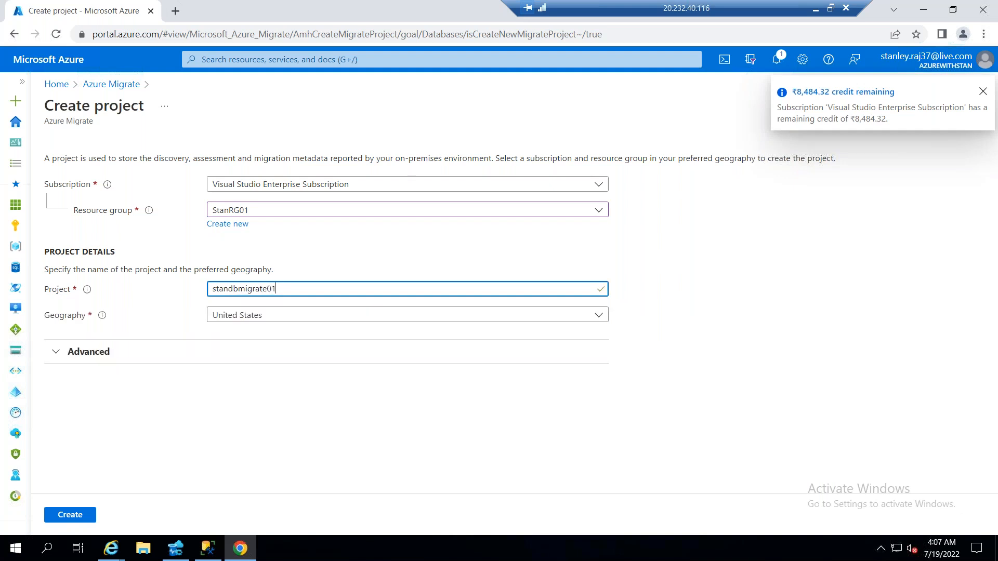
# Select United States as the project geography, check the advanced connectivity option and create the project
pyautogui.click(261, 316)
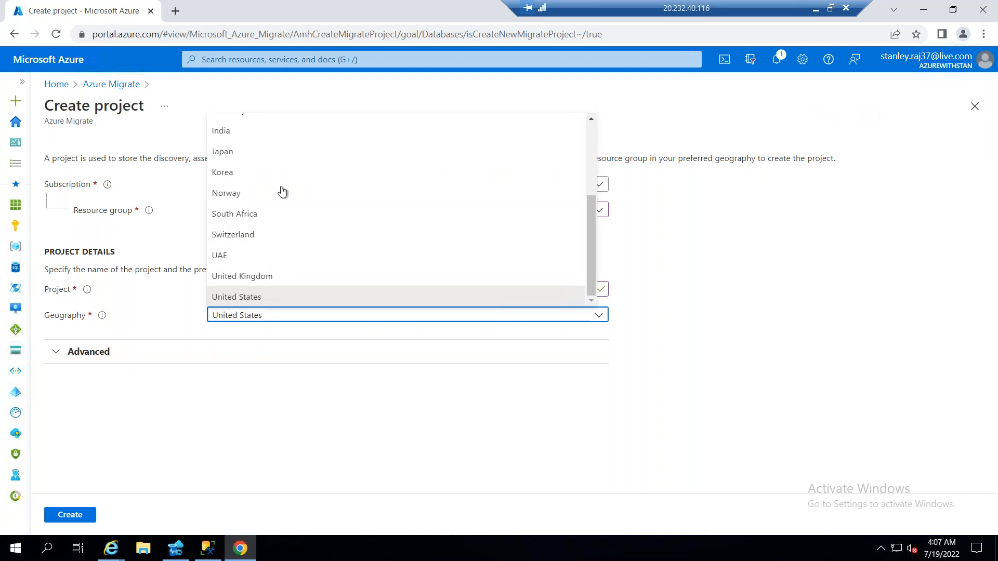
pyautogui.click(258, 298)
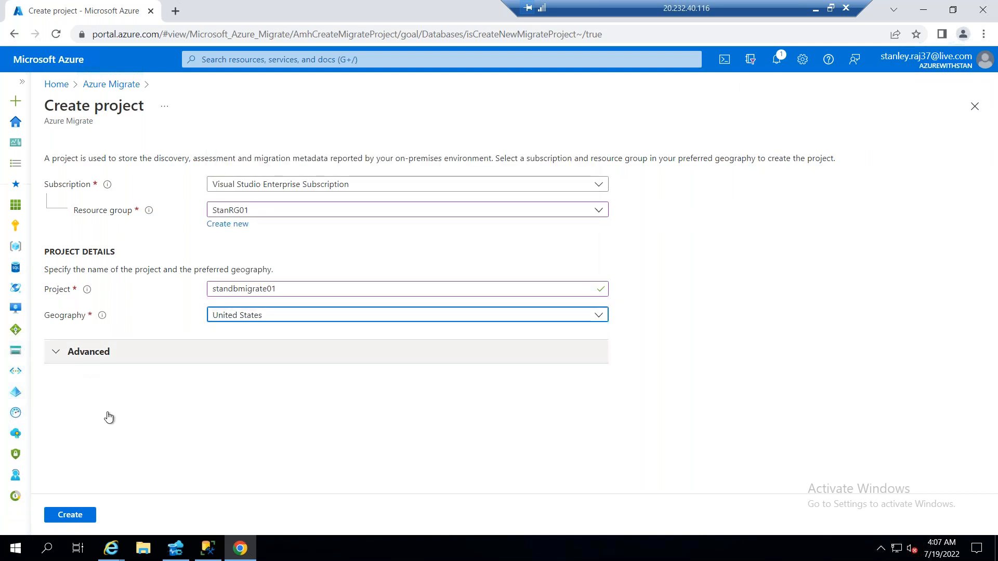
pyautogui.click(91, 350)
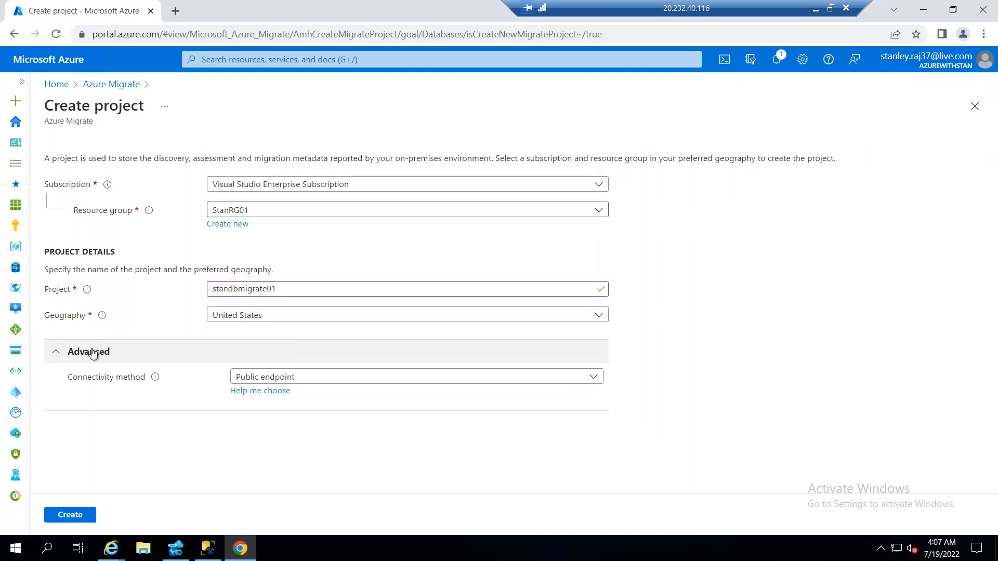
pyautogui.click(91, 352)
pyautogui.click(73, 515)
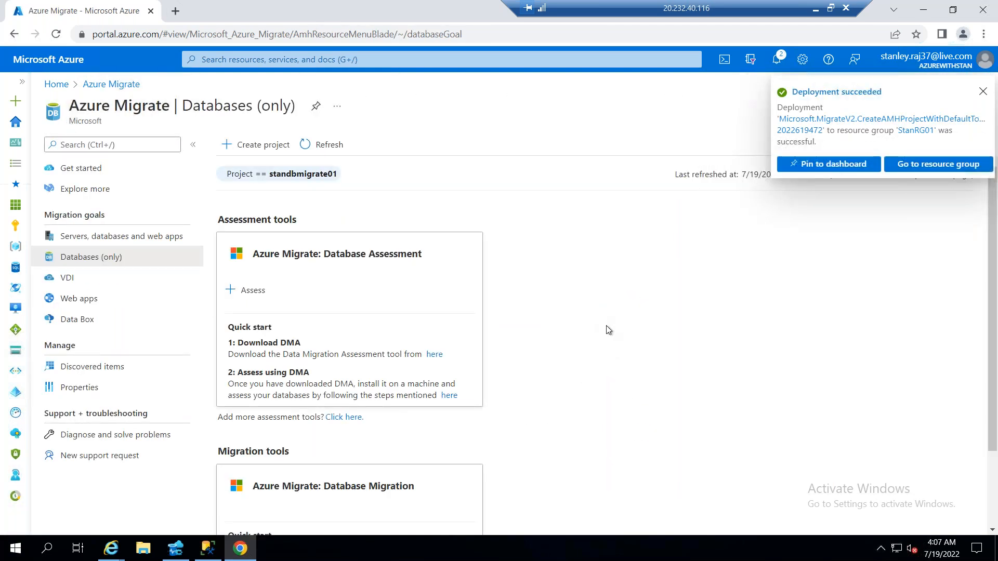
# Follow the Database Assessment tool's DMA download link and download Microsoft Data Migration Assistant v5.6
pyautogui.scroll(-2, 723, 316)
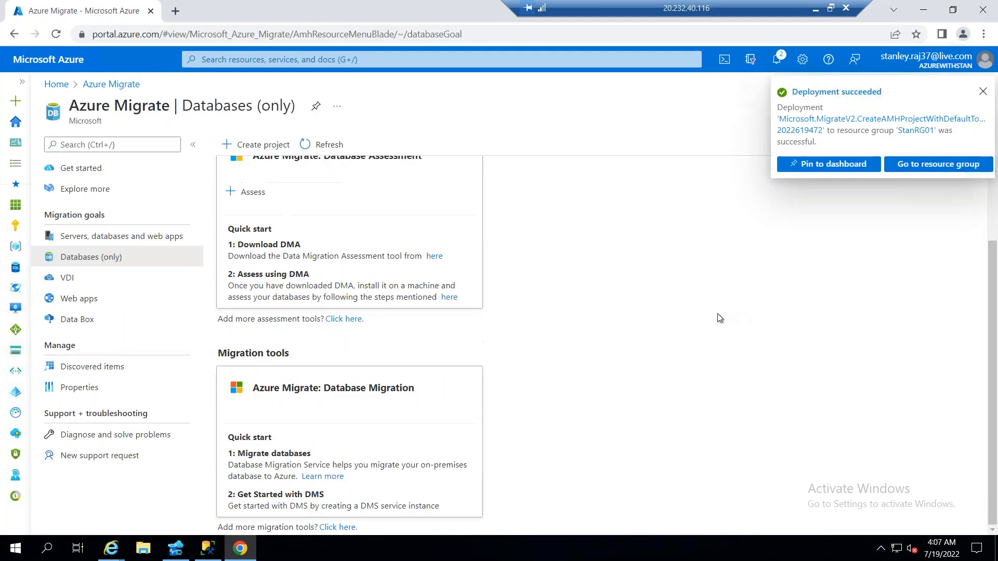
pyautogui.click(434, 257)
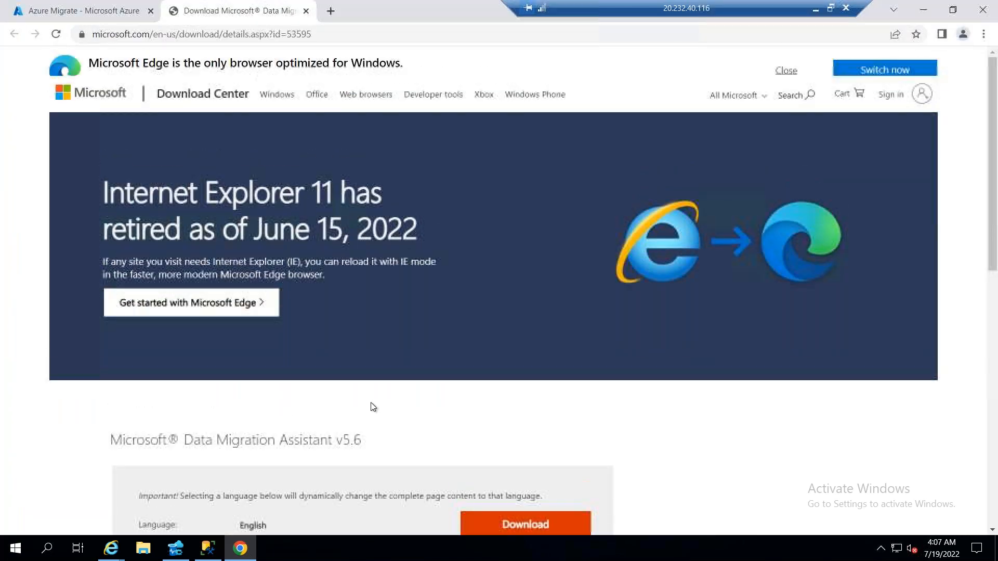
pyautogui.scroll(-1, 371, 436)
pyautogui.scroll(-3, 379, 439)
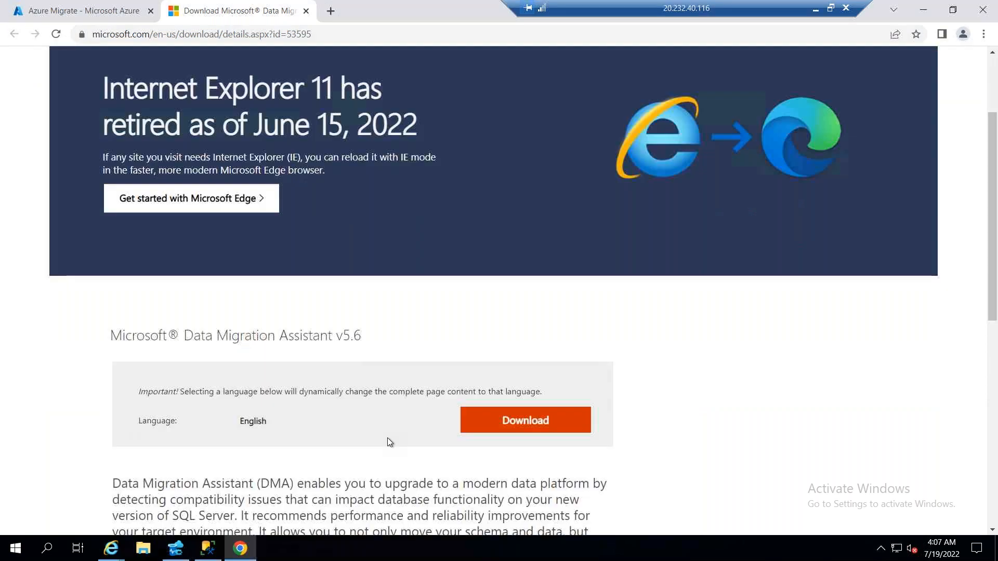
pyautogui.click(544, 292)
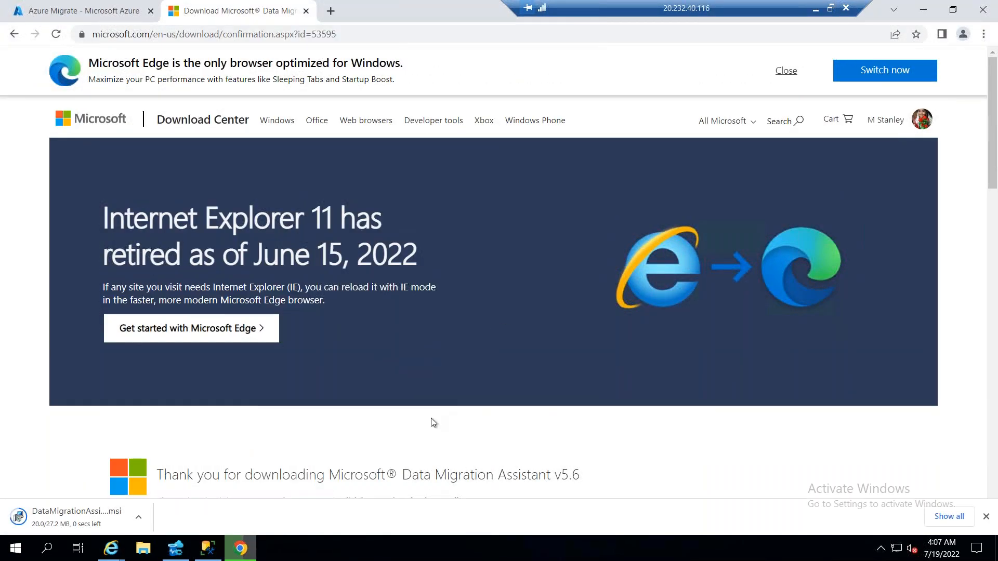
# Look over the download confirmation page, go back and read the Data Migration Assistant description, highlighting its key phrases
pyautogui.scroll(-2, 430, 419)
pyautogui.scroll(2, 438, 408)
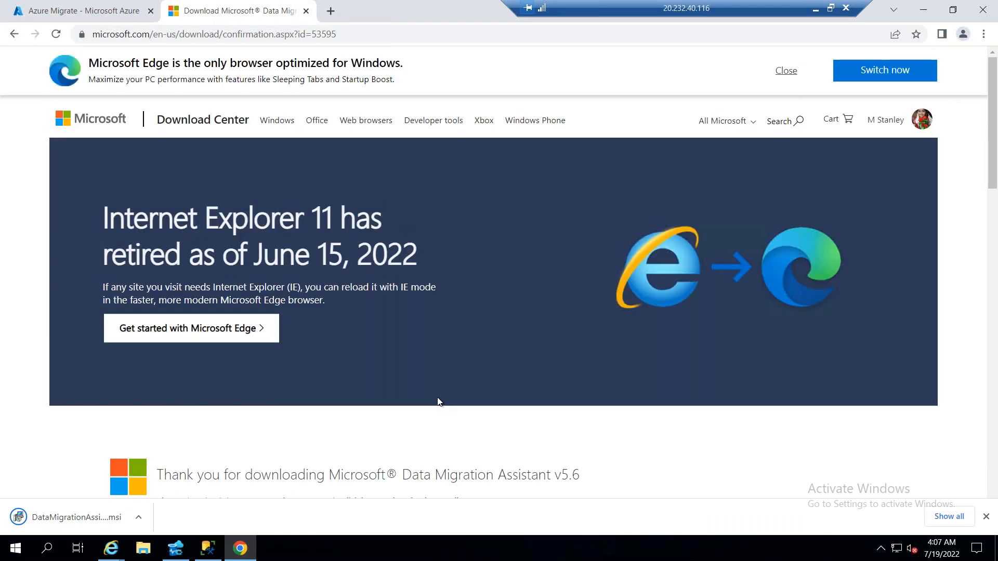
pyautogui.scroll(-3, 367, 369)
pyautogui.scroll(-4, 367, 369)
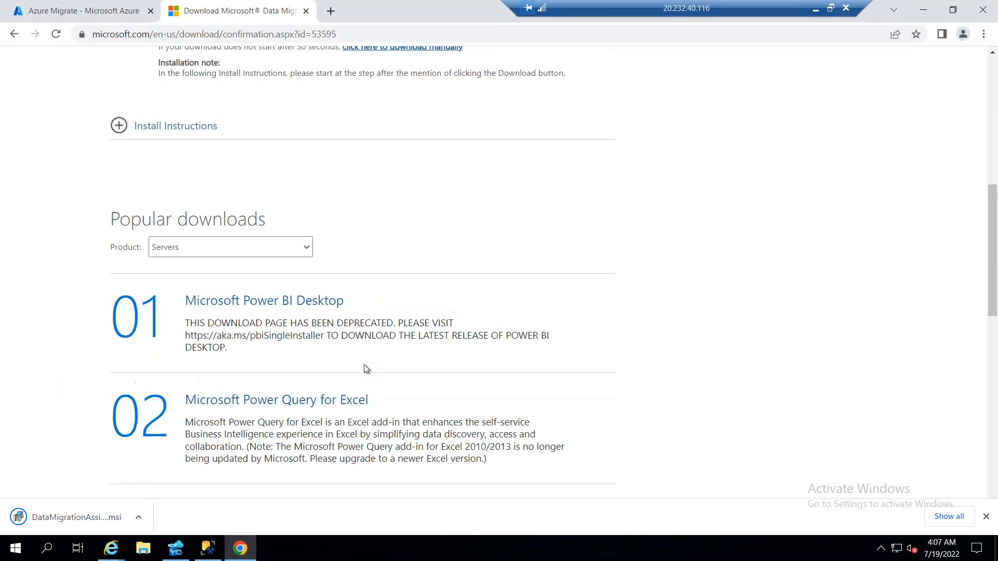
pyautogui.scroll(4, 368, 368)
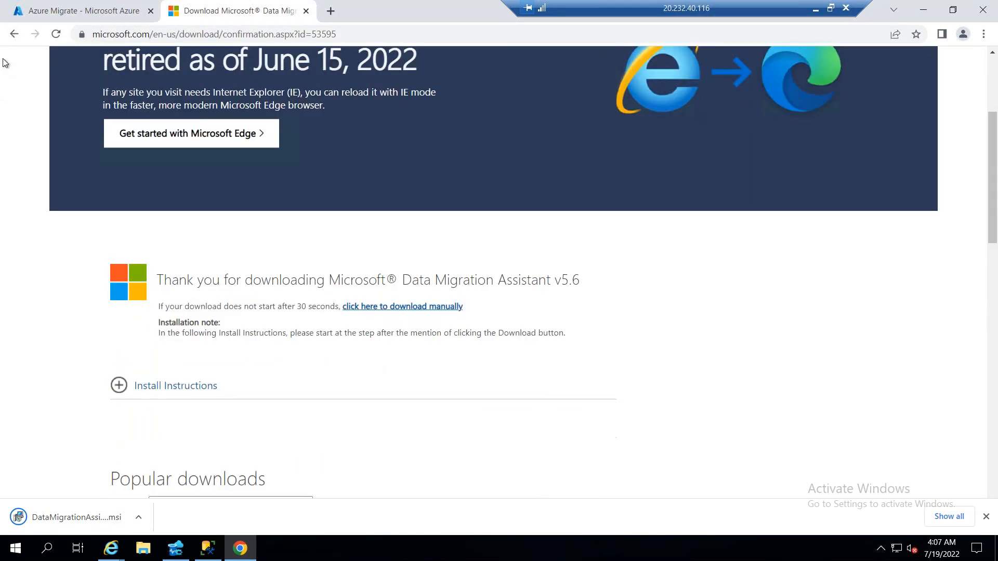
pyautogui.click(14, 34)
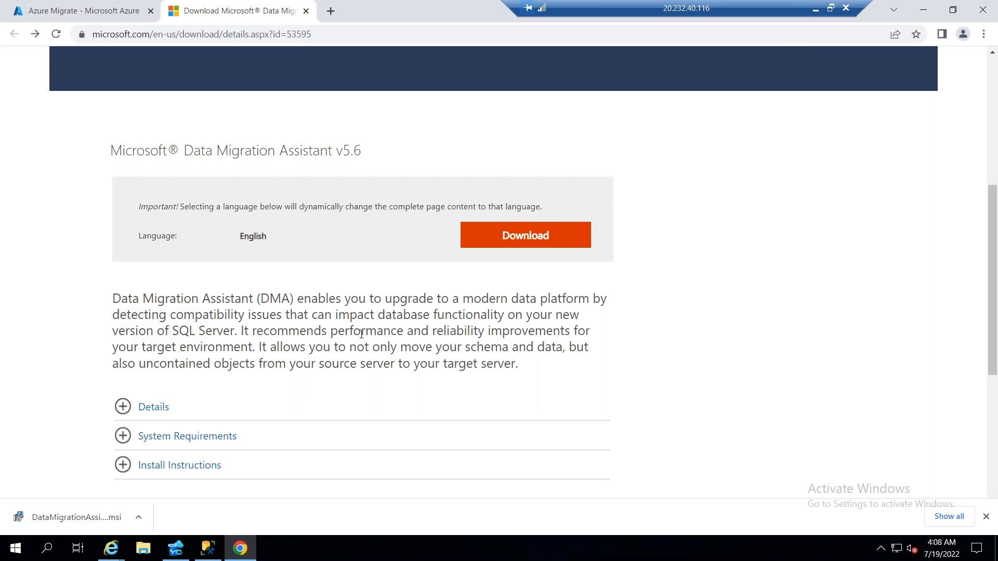
pyautogui.moveTo(113, 300); pyautogui.dragTo(343, 297)
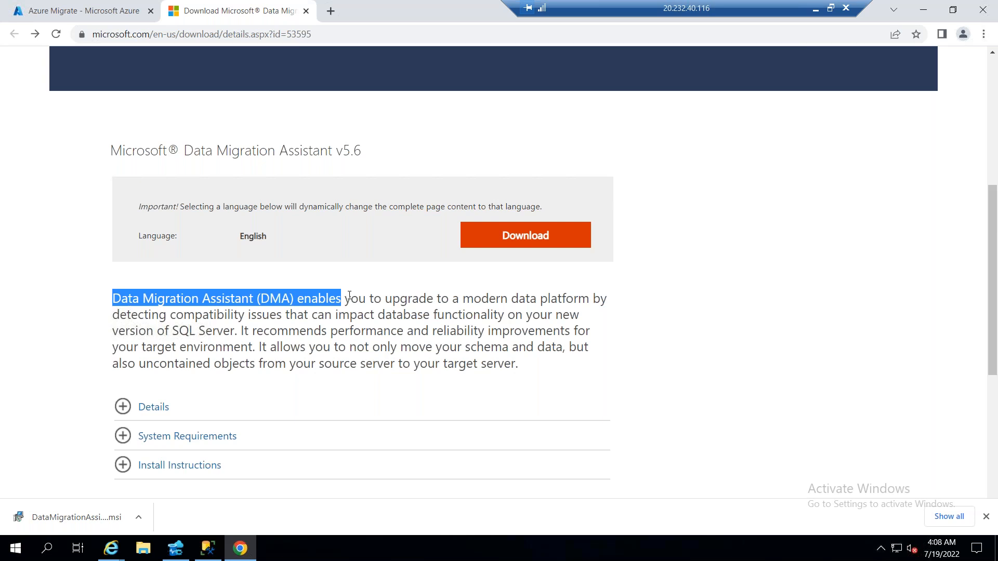
pyautogui.moveTo(464, 300); pyautogui.dragTo(579, 300)
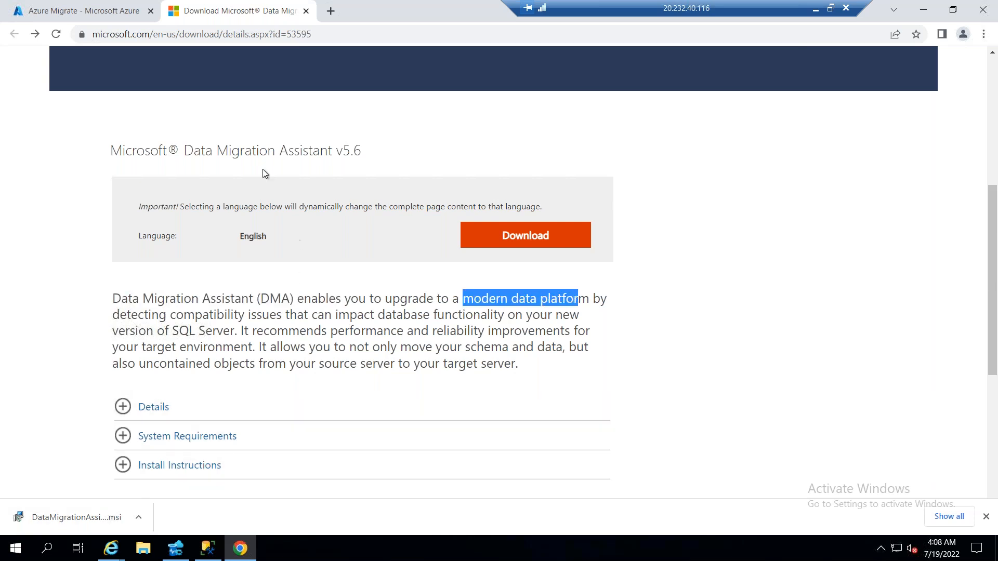
pyautogui.doubleClick(302, 149)
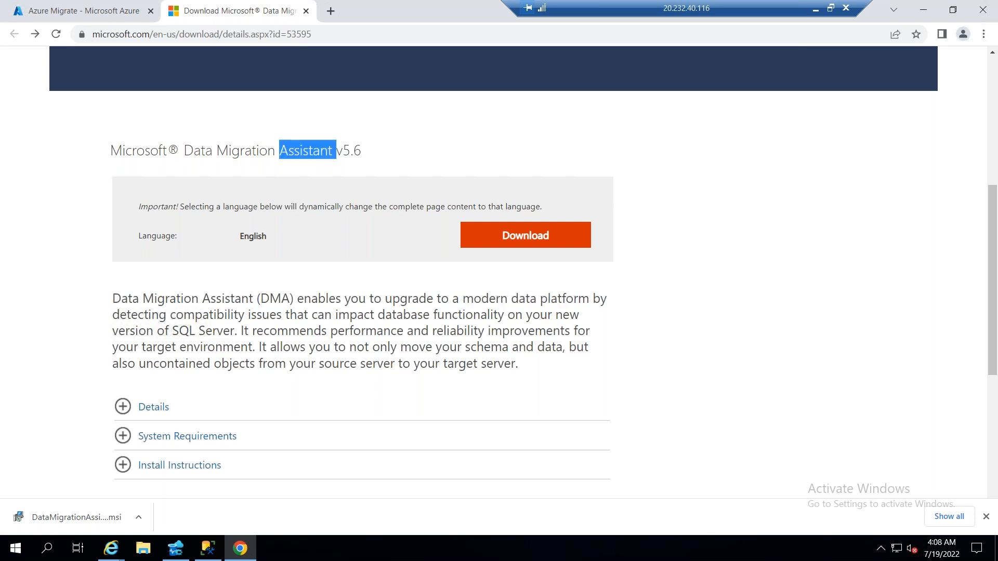
# Recheck the Azure Migrate databases page, return to the Data Migration Assistant download page and open its Details section
pyautogui.click(106, 15)
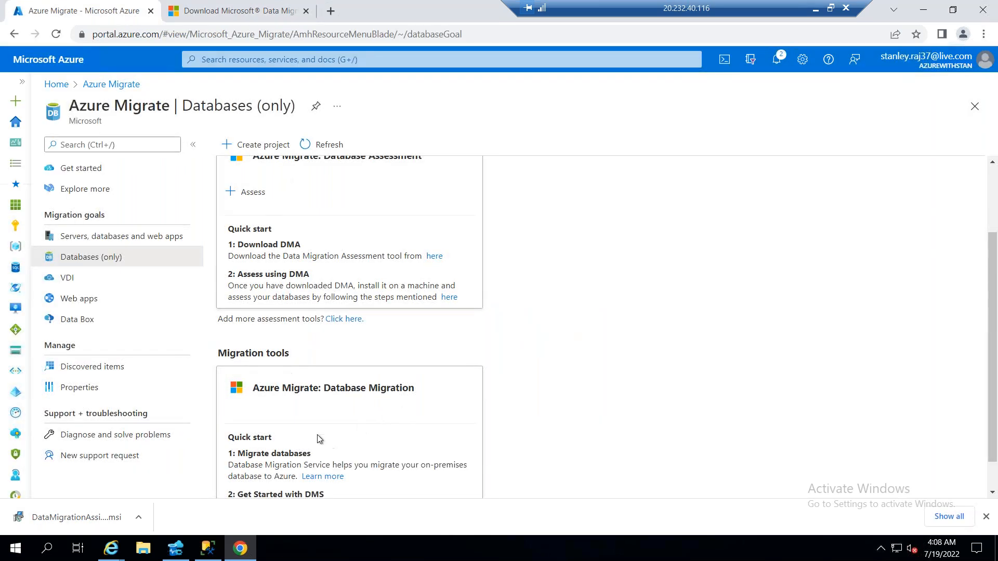
pyautogui.click(271, 14)
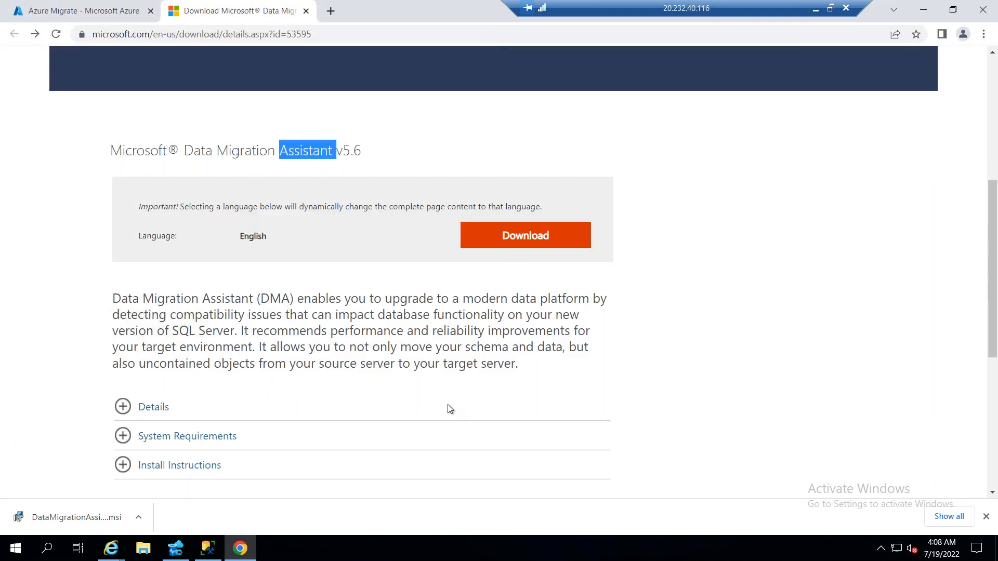
pyautogui.scroll(-1, 448, 408)
pyautogui.click(159, 348)
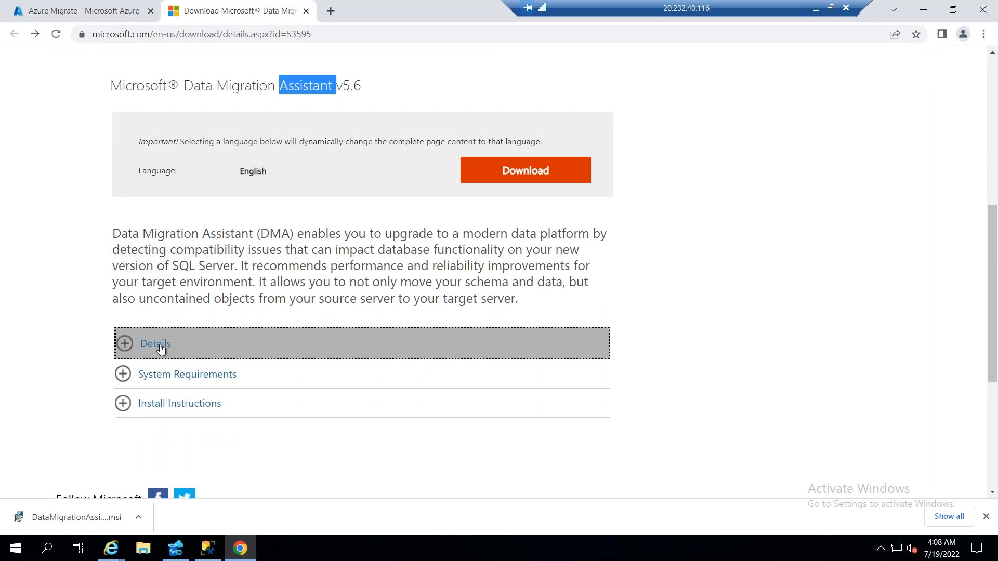
# Read the Details section of the Data Migration Assistant page, highlighting entries among the supported source and target SQL Server versions
pyautogui.scroll(-5, 581, 424)
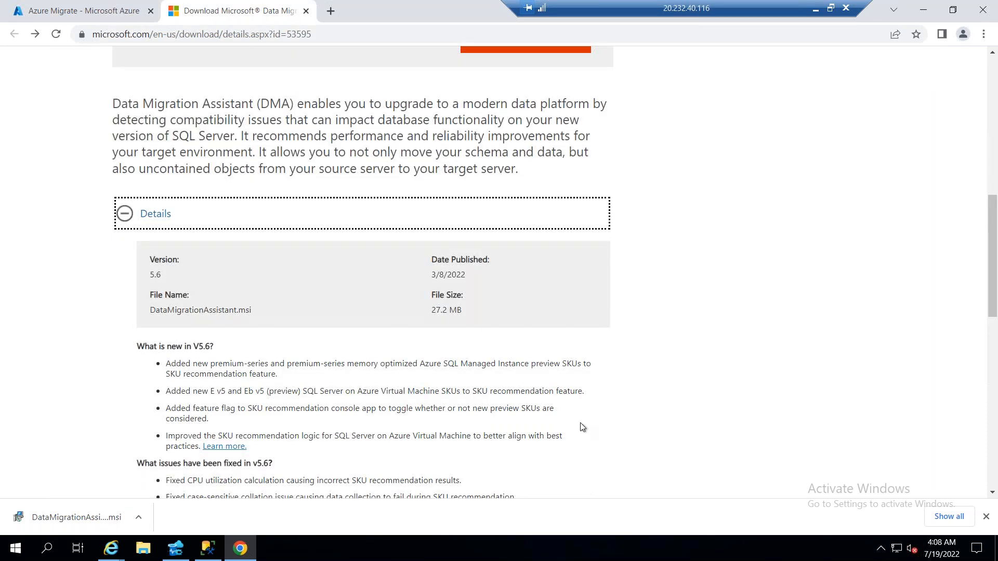
pyautogui.scroll(-3, 576, 426)
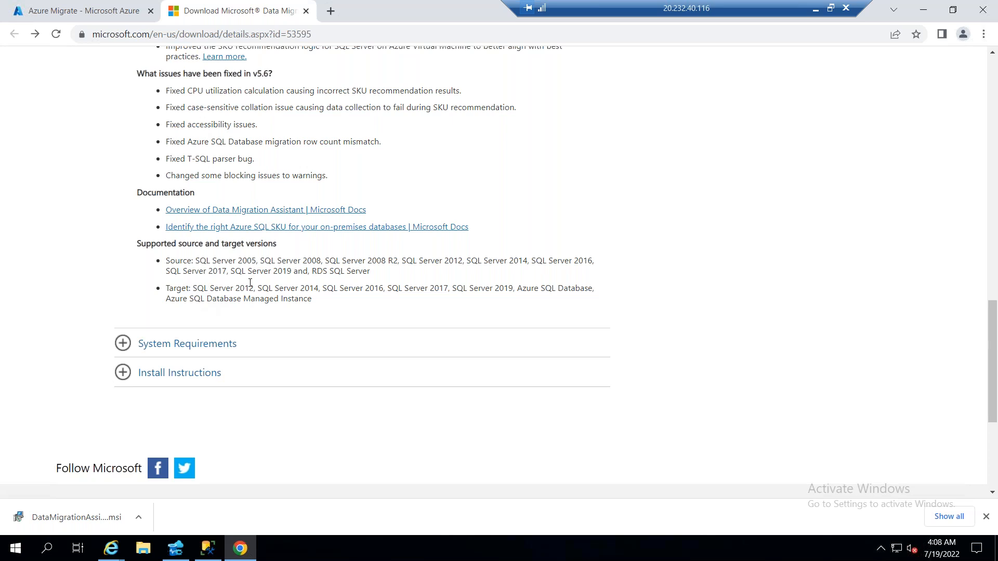
pyautogui.moveTo(196, 262); pyautogui.dragTo(382, 263)
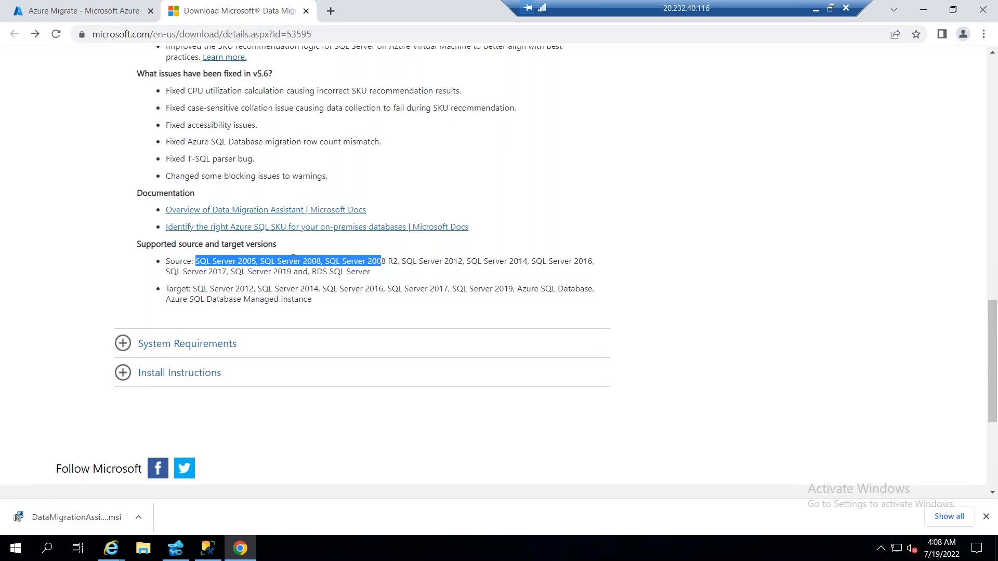
pyautogui.doubleClick(308, 262)
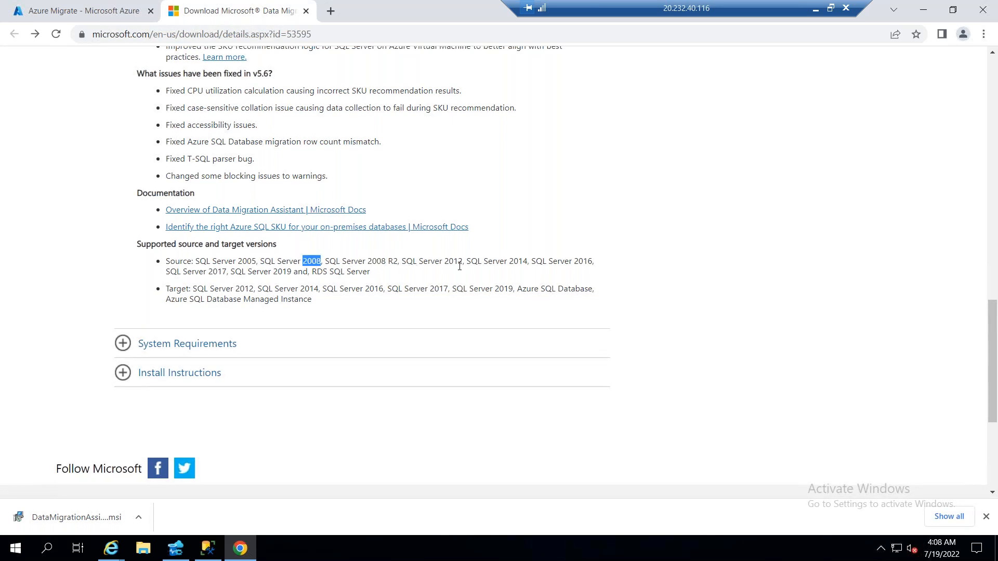
pyautogui.doubleClick(246, 262)
pyautogui.moveTo(237, 288); pyautogui.dragTo(258, 288)
# Expand the System Requirements section and read the supported operating systems, highlighting individual Windows versions
pyautogui.click(207, 348)
pyautogui.scroll(-1, 376, 366)
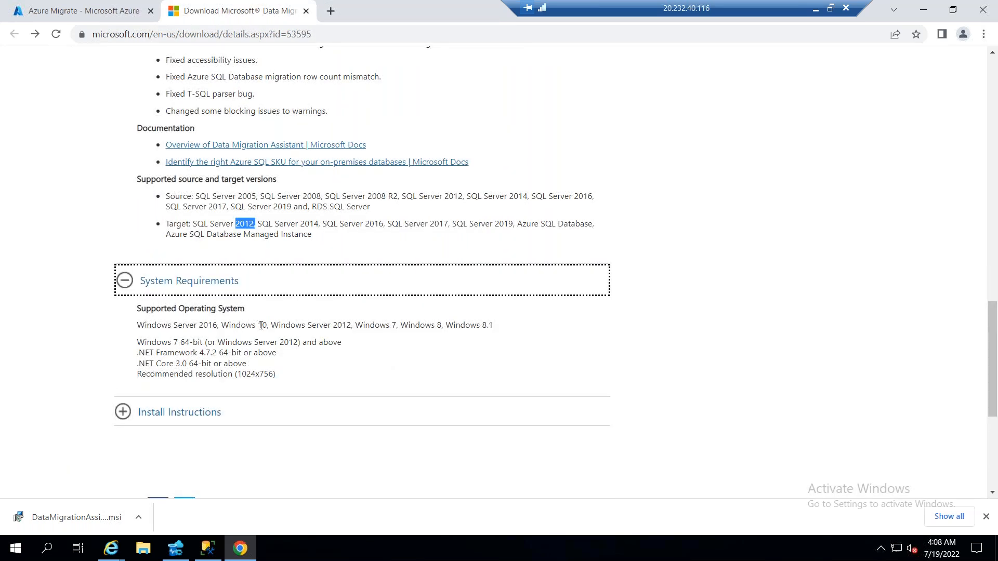
pyautogui.moveTo(260, 325); pyautogui.dragTo(196, 318)
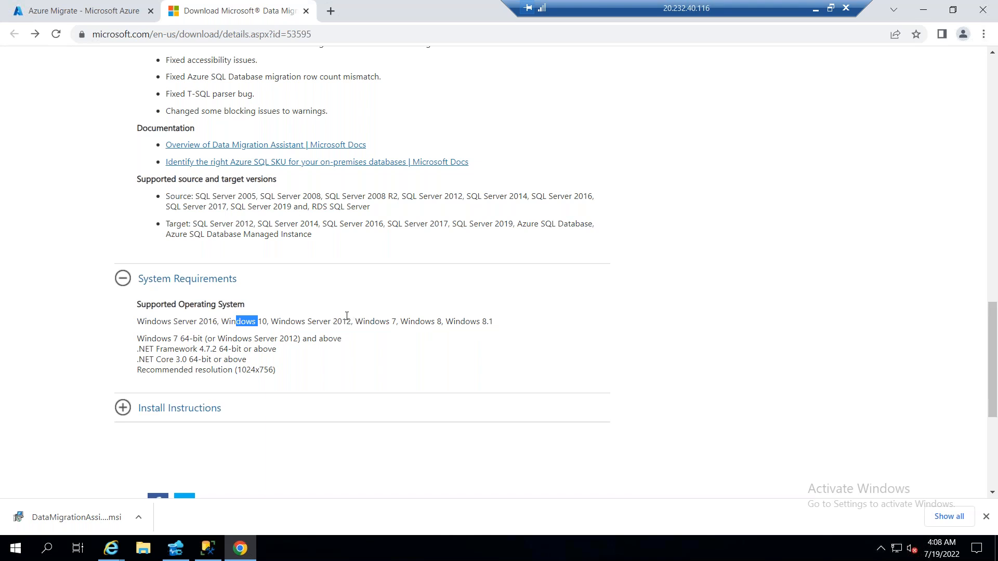
pyautogui.moveTo(333, 321); pyautogui.dragTo(400, 321)
pyautogui.moveTo(456, 322); pyautogui.dragTo(494, 323)
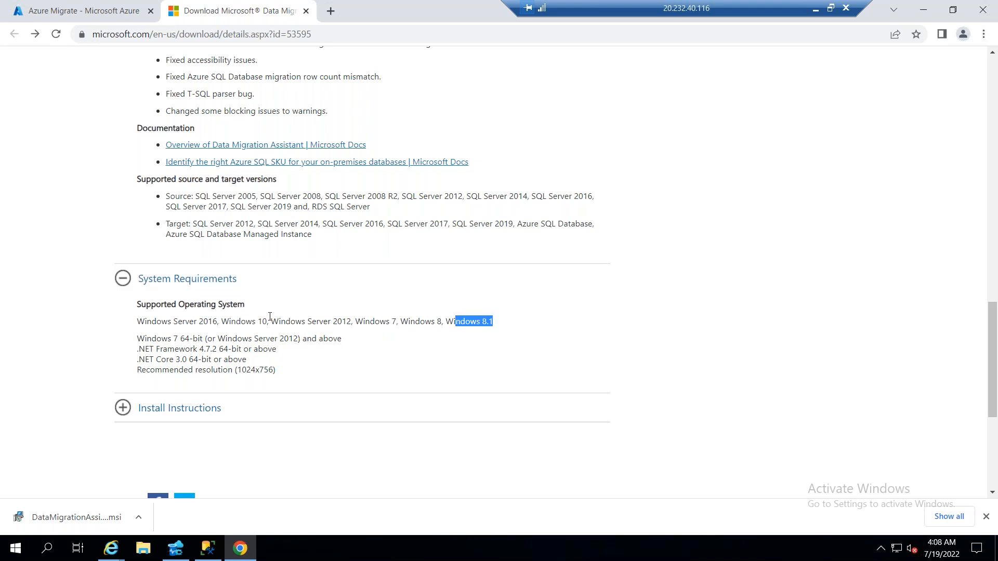
pyautogui.moveTo(269, 319); pyautogui.dragTo(254, 323)
pyautogui.moveTo(353, 323); pyautogui.dragTo(310, 323)
pyautogui.moveTo(209, 323); pyautogui.dragTo(185, 322)
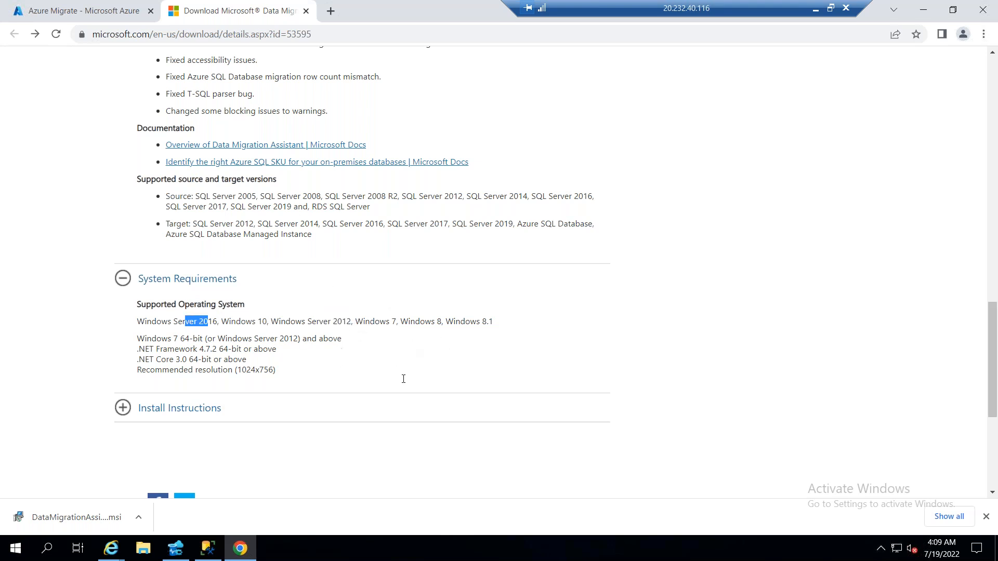
# Try to install Data Migration Assistant from the downloaded MSI package, dismissing the setup alert and exiting the wizard
pyautogui.click(97, 513)
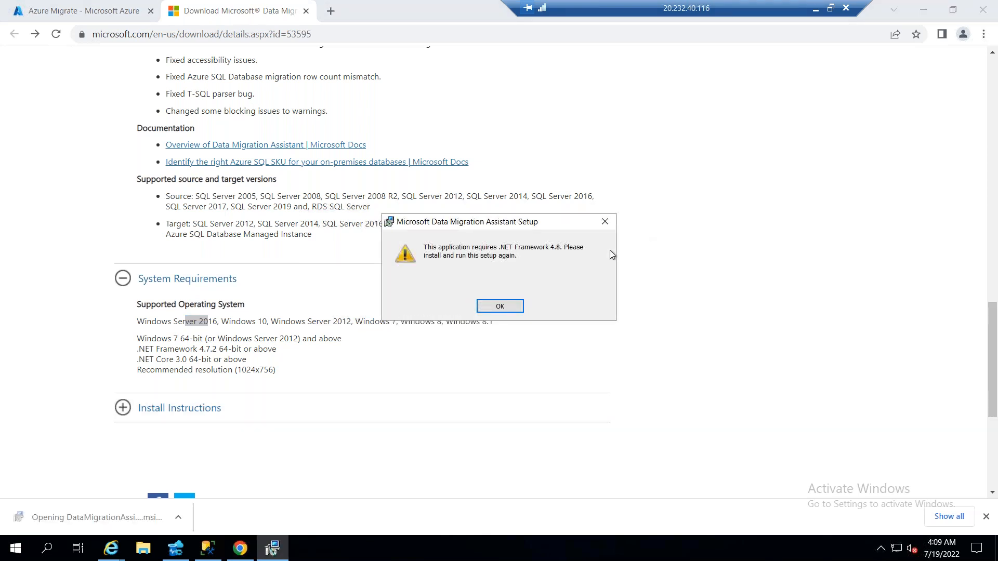
pyautogui.click(499, 308)
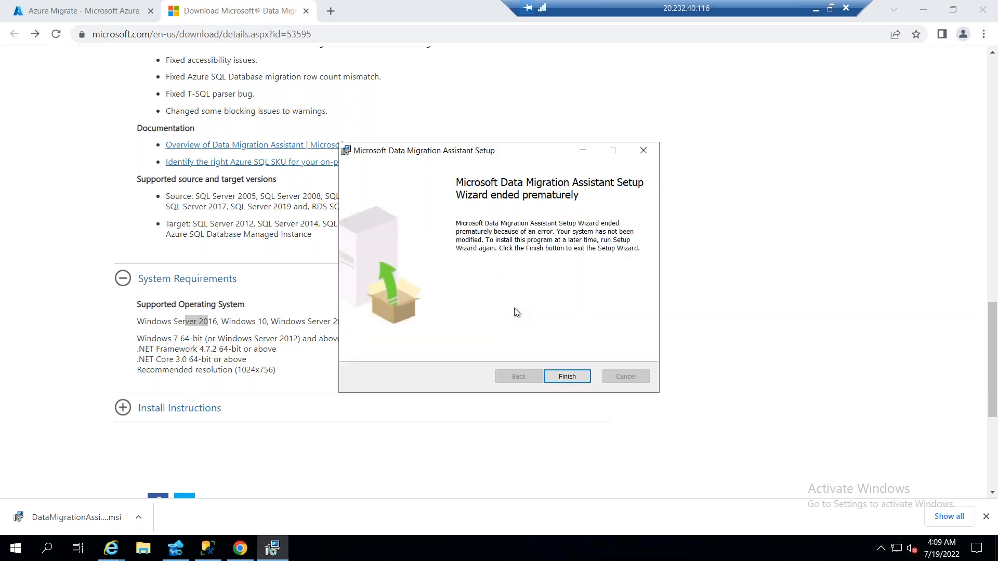
pyautogui.click(568, 376)
# Expand the Install Instructions section and look back over the Data Migration Assistant download page
pyautogui.click(296, 403)
pyautogui.scroll(-3, 454, 359)
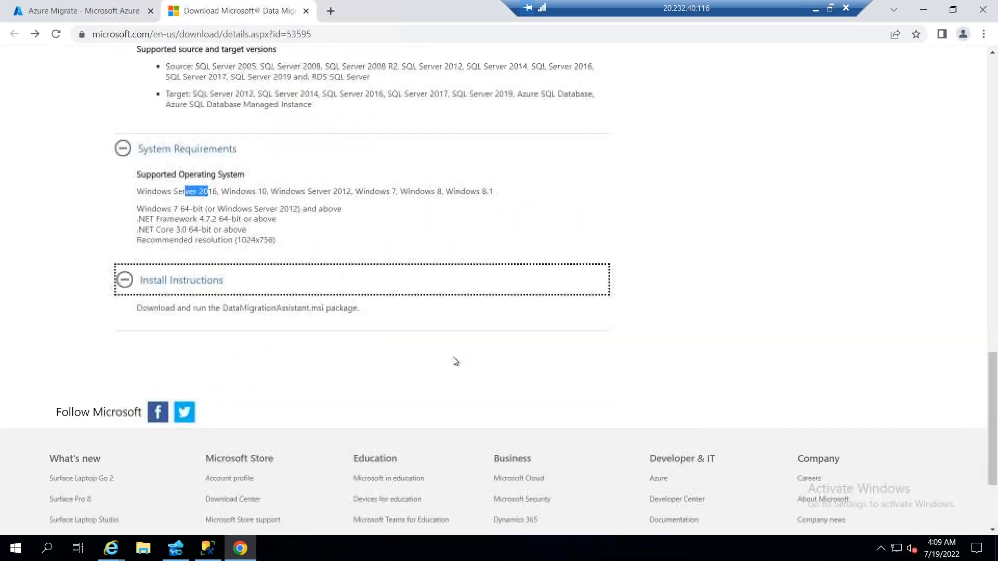
pyautogui.scroll(10, 454, 359)
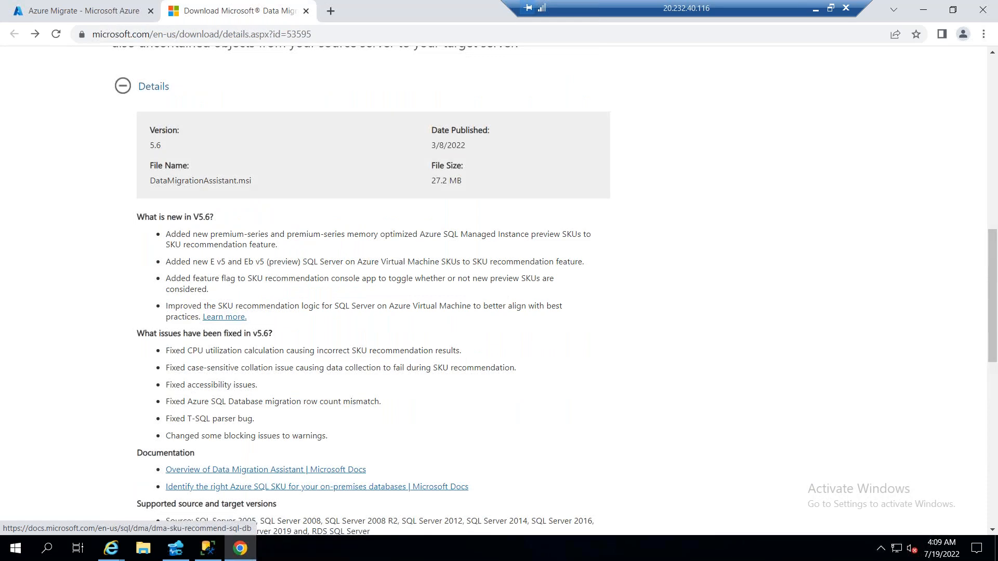
pyautogui.scroll(5, 162, 414)
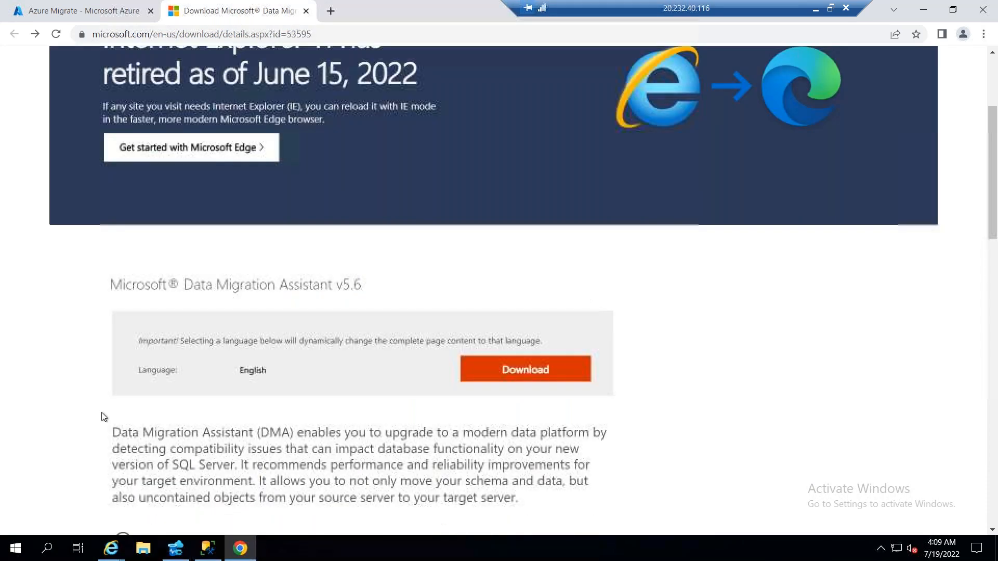
# Open Server Manager, dismiss the Windows Admin Center notice and start the Add Roles and Features Wizard
pyautogui.click(14, 550)
pyautogui.click(249, 188)
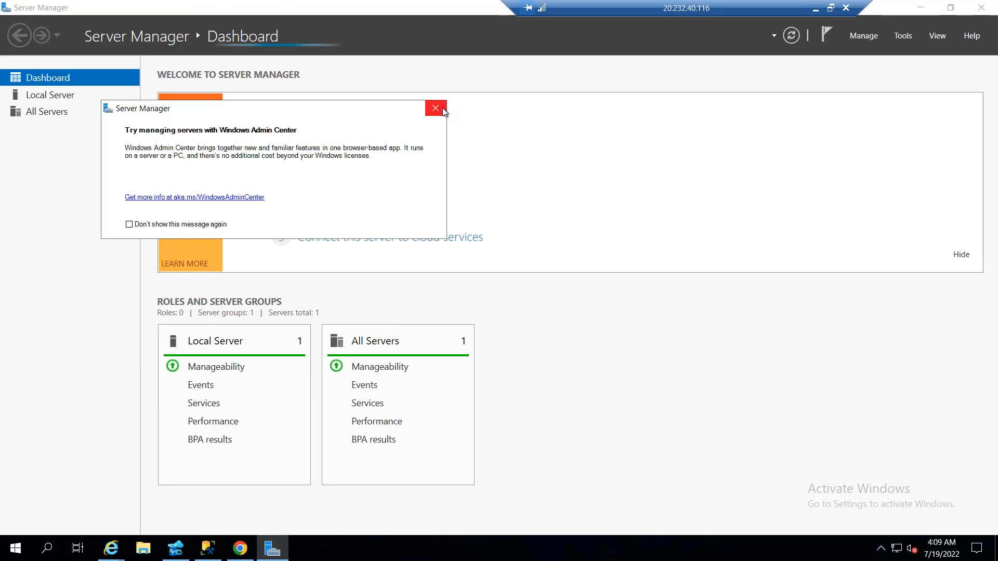
pyautogui.click(436, 109)
pyautogui.click(875, 38)
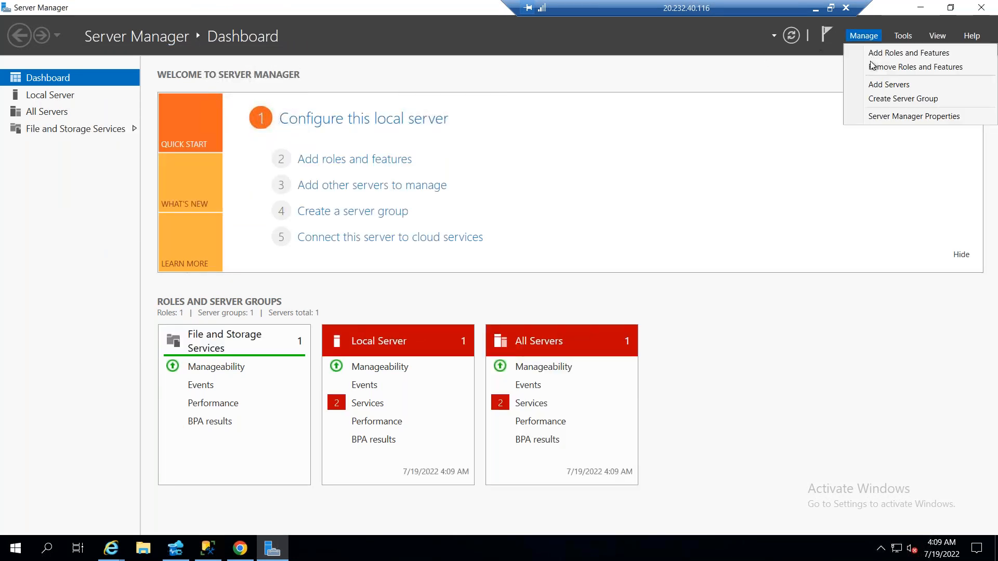
pyautogui.click(881, 53)
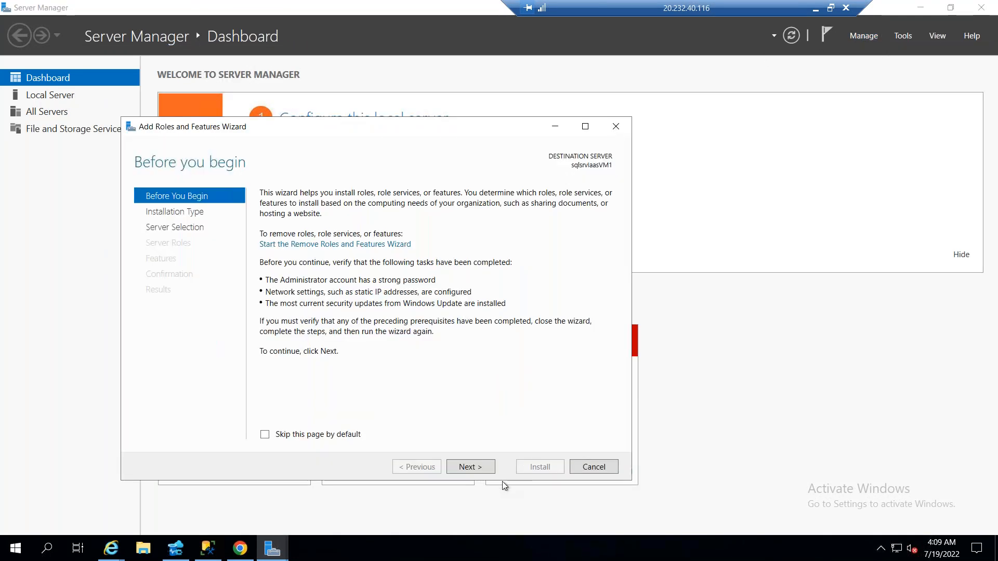
# Check the .NET Framework 4.7 entry on the wizard's feature list, cancel the wizard and return to the Chrome browser
pyautogui.click(477, 468)
pyautogui.click(477, 468)
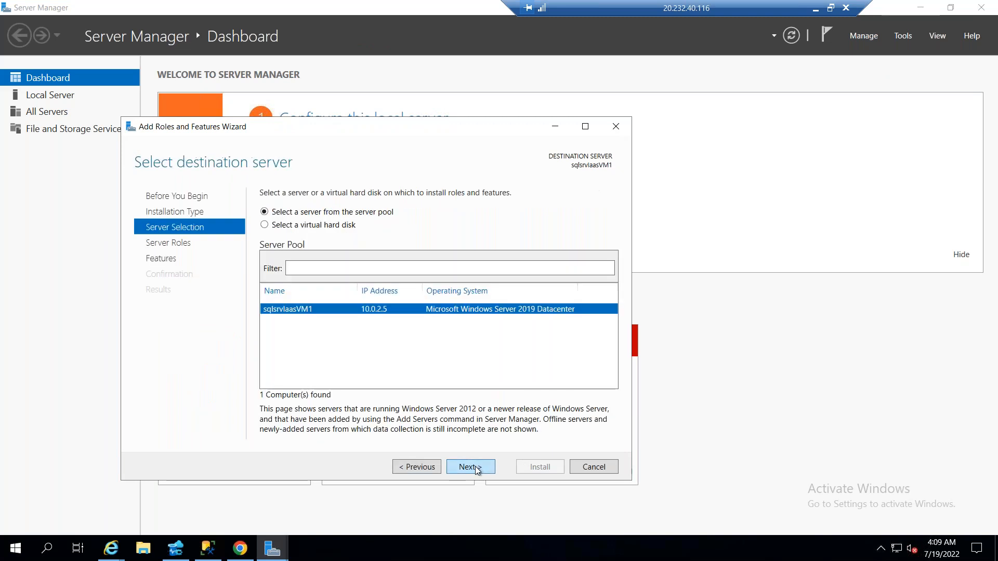
pyautogui.click(476, 469)
pyautogui.click(474, 469)
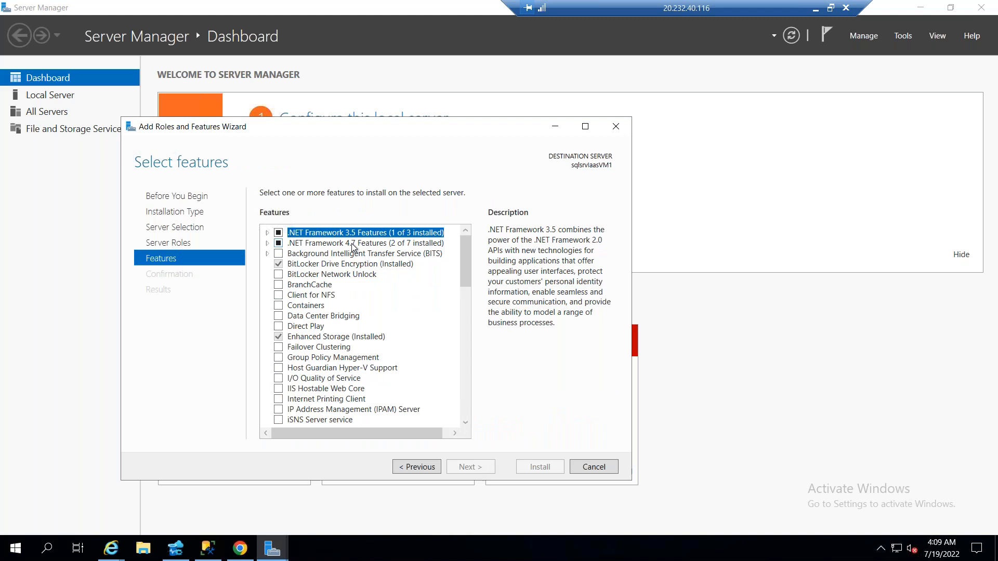
pyautogui.click(267, 244)
pyautogui.click(592, 468)
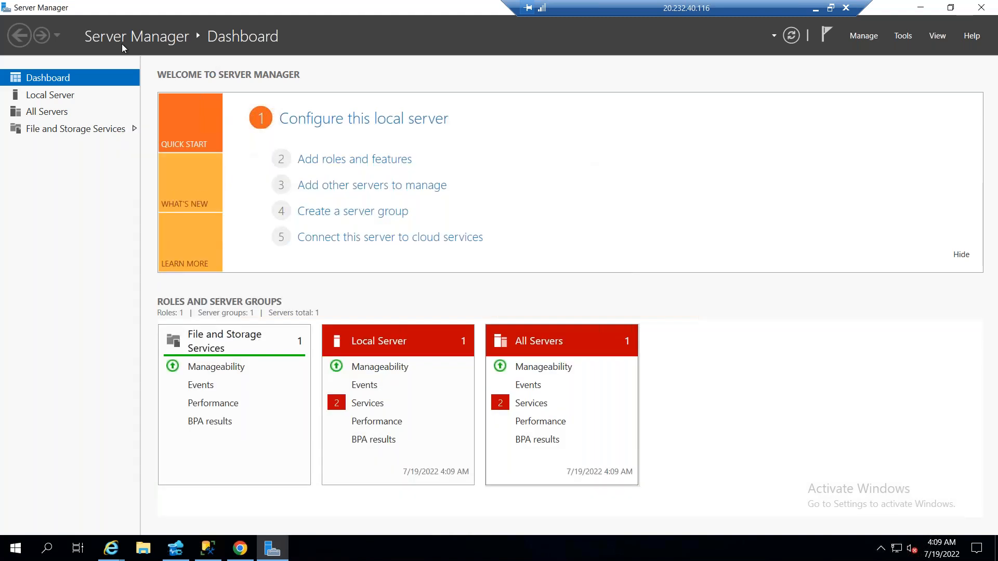
pyautogui.moveTo(29, 13); pyautogui.dragTo(207, 148)
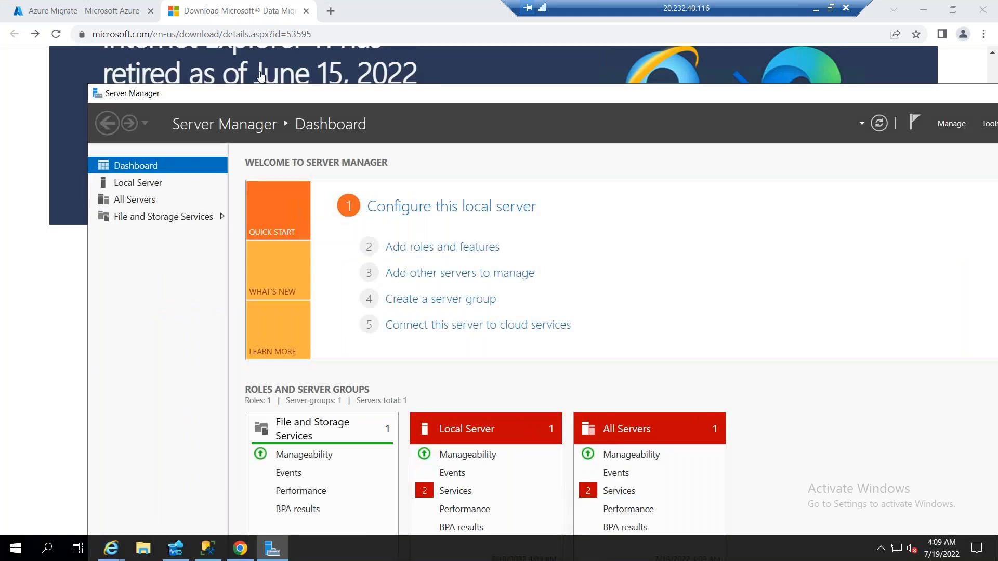
pyautogui.click(420, 58)
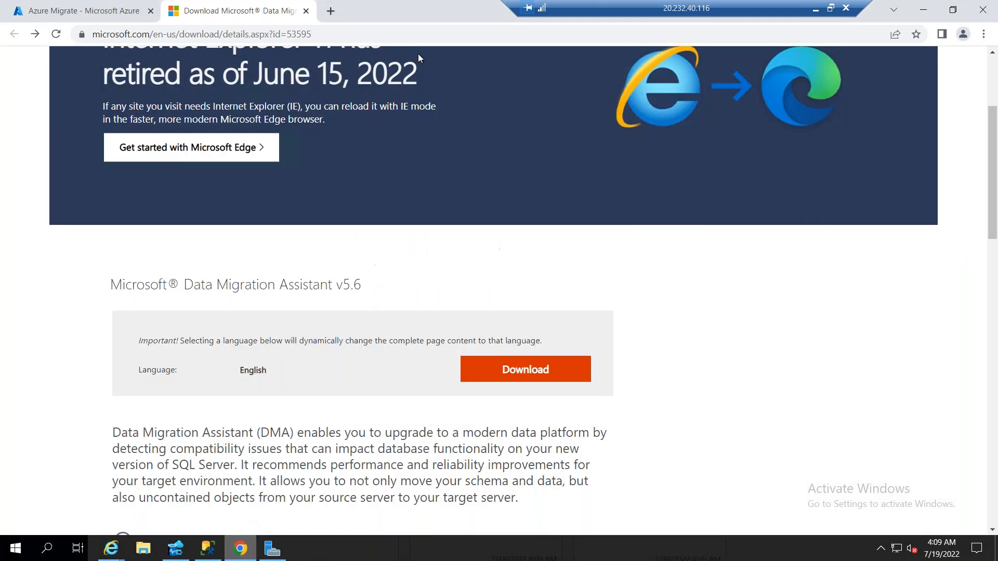
# Search the web in a new tab for ".Net framework 4.8 download" and open Microsoft's .NET Framework 4.8 download page
pyautogui.click(330, 11)
pyautogui.write('.Net fram')
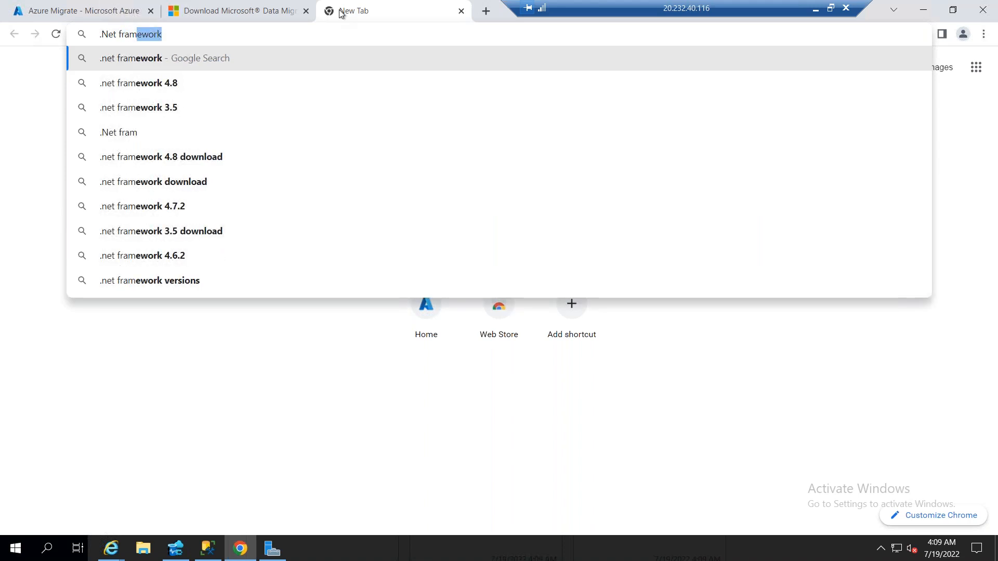
pyautogui.write('wo')
pyautogui.press('BackSpace')
pyautogui.press('BackSpace')
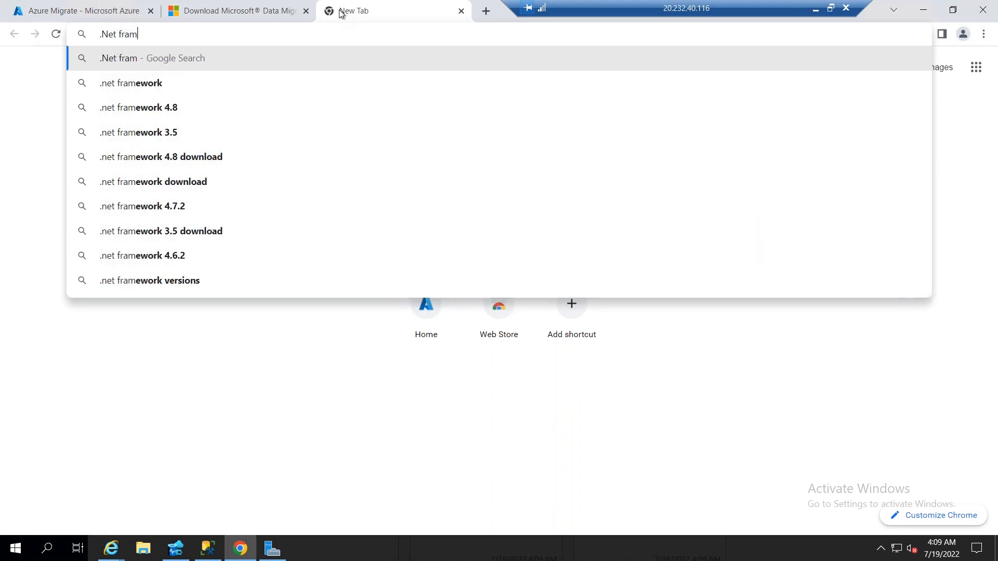
pyautogui.write('ework 4.8 download')
pyautogui.press('Return')
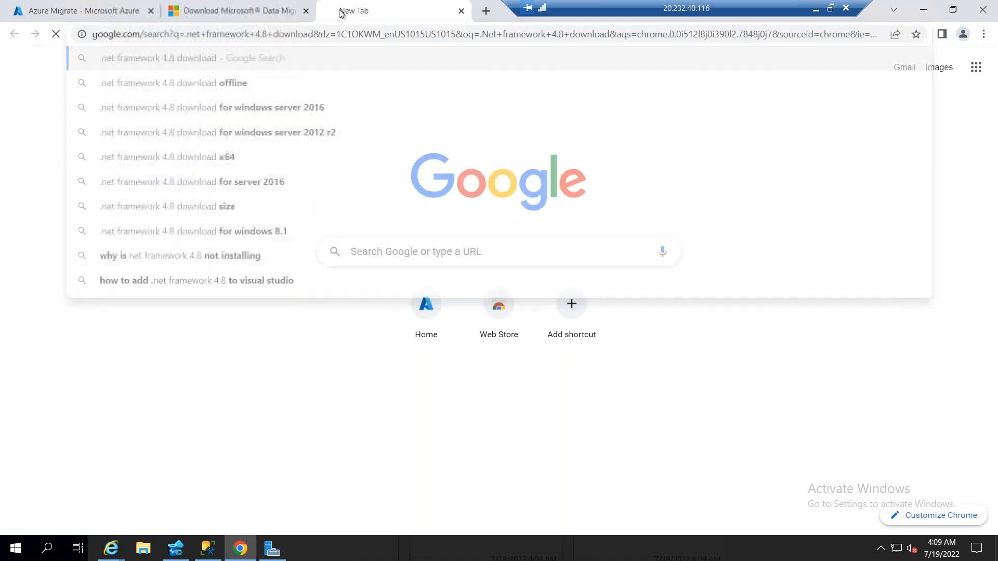
pyautogui.click(244, 191)
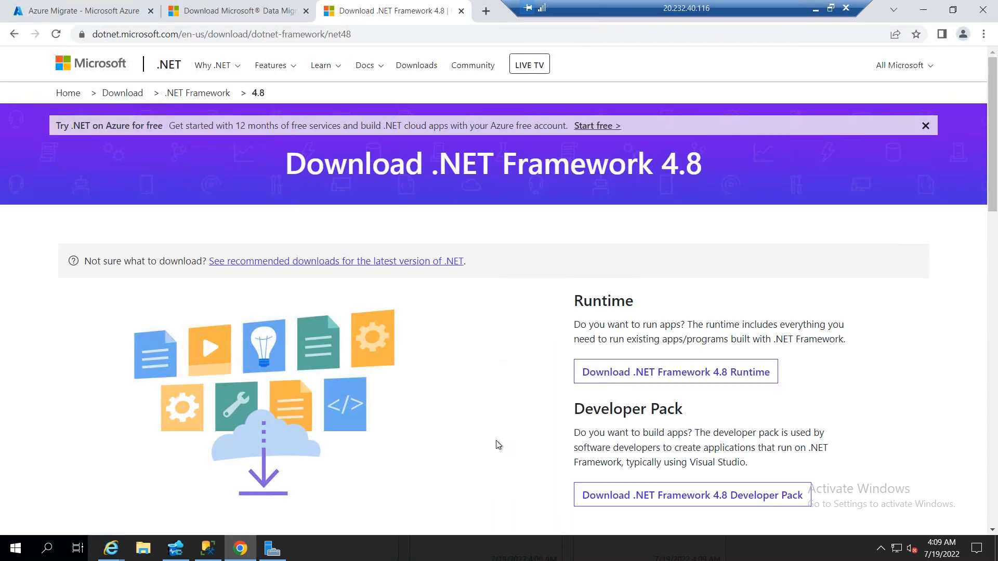
# Download the .NET Framework 4.8 Runtime web installer
pyautogui.scroll(-3, 498, 444)
pyautogui.click(673, 367)
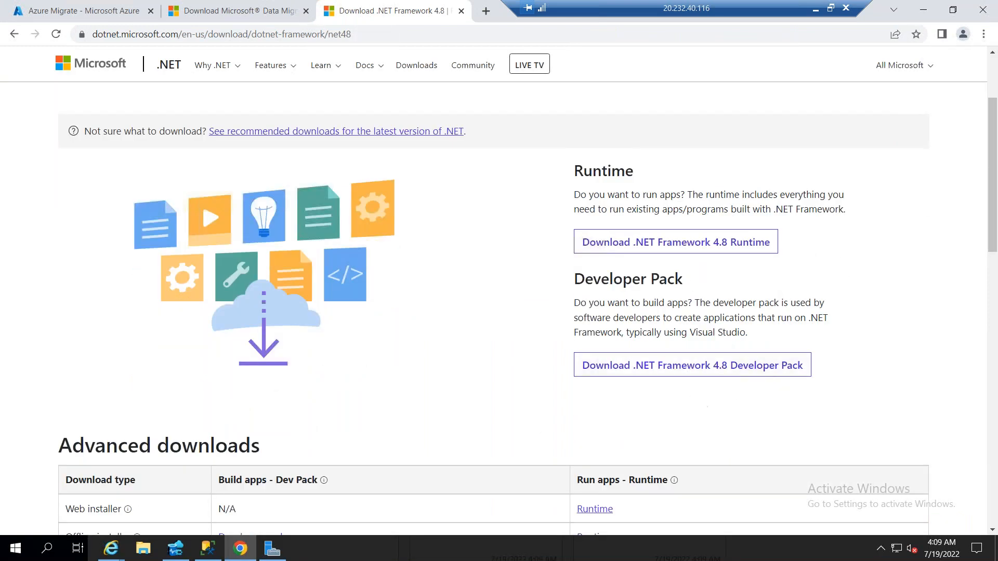
pyautogui.click(704, 242)
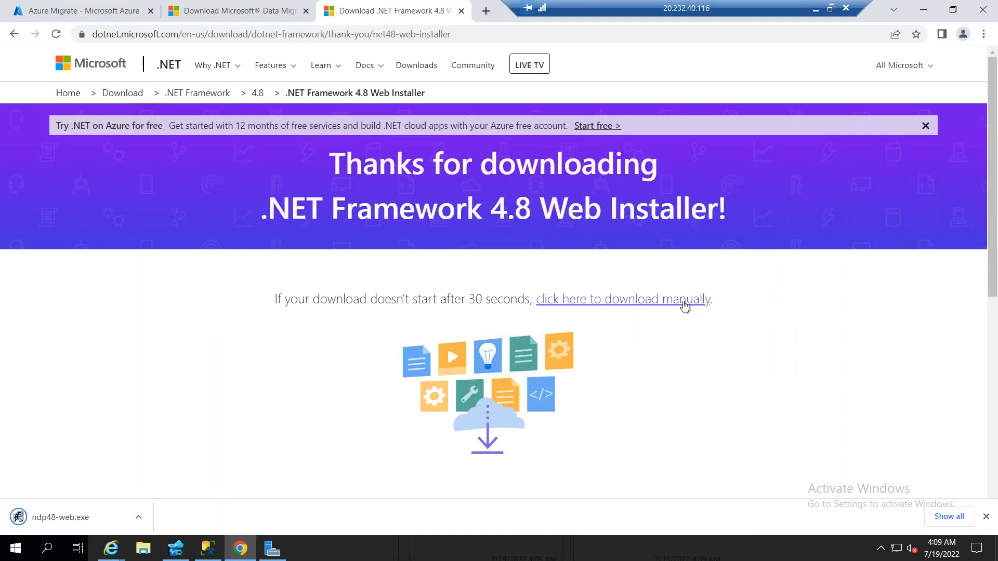
# Run ndp48-web.exe, accept the license terms and start the .NET Framework 4.8 installation
pyautogui.click(86, 517)
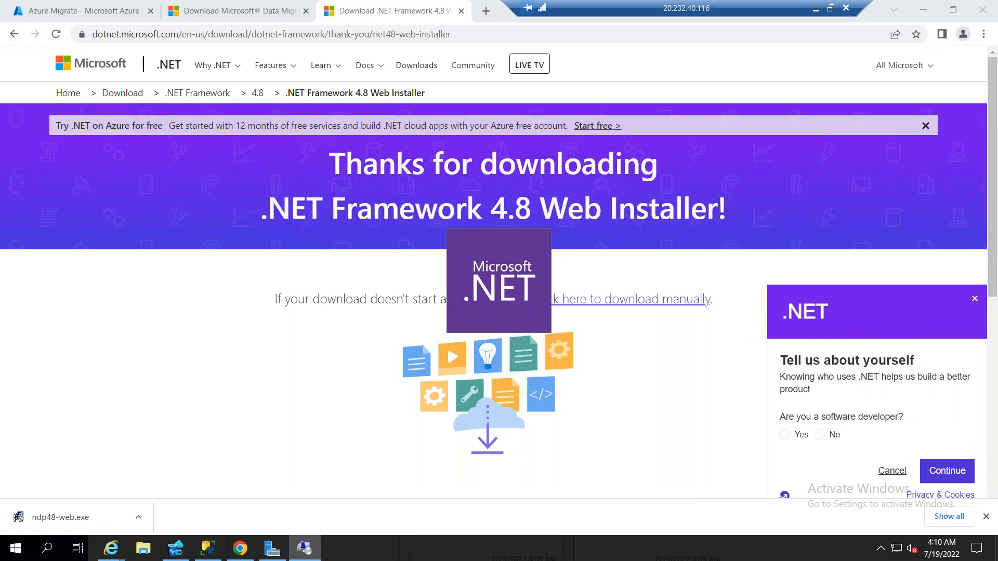
pyautogui.click(379, 350)
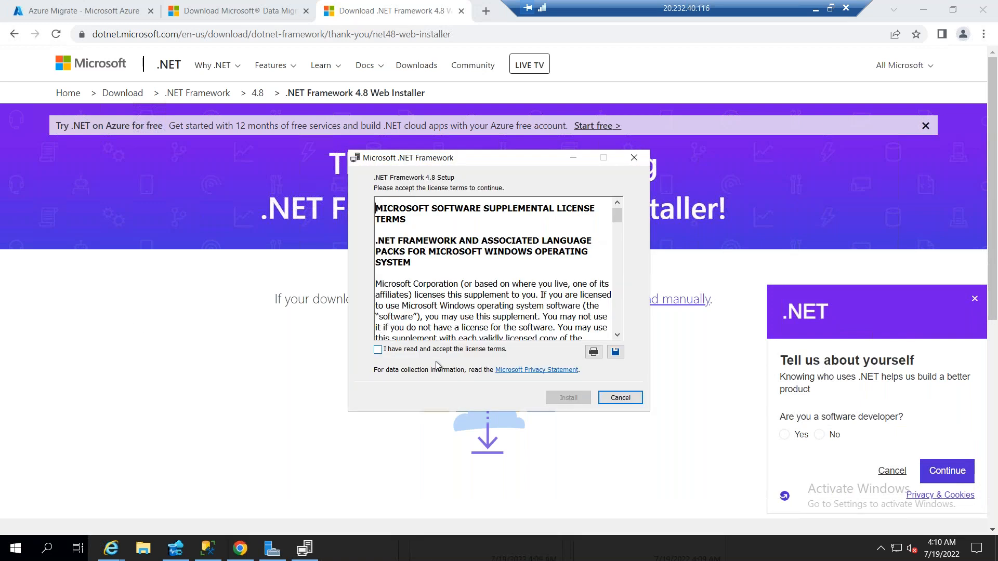
pyautogui.click(588, 397)
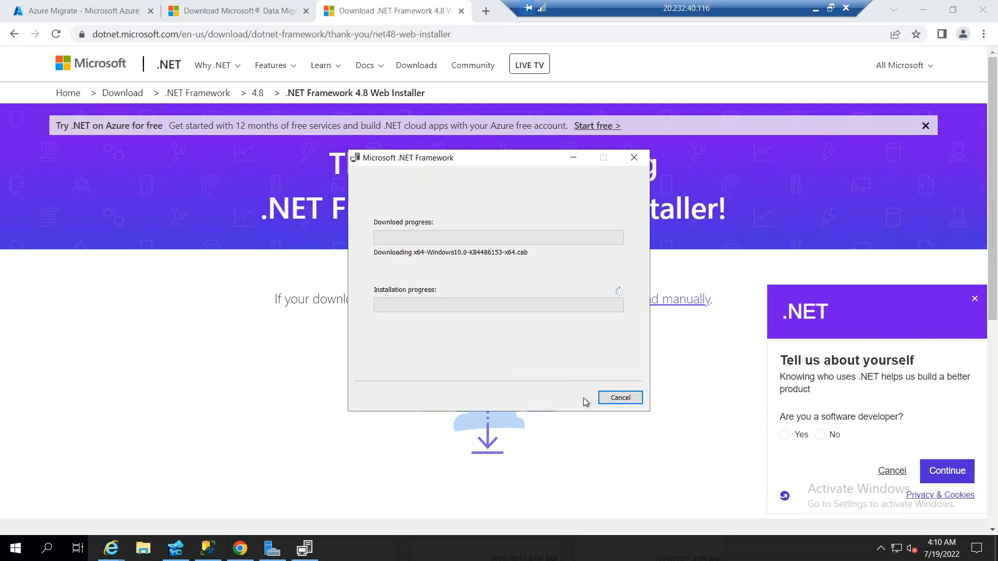
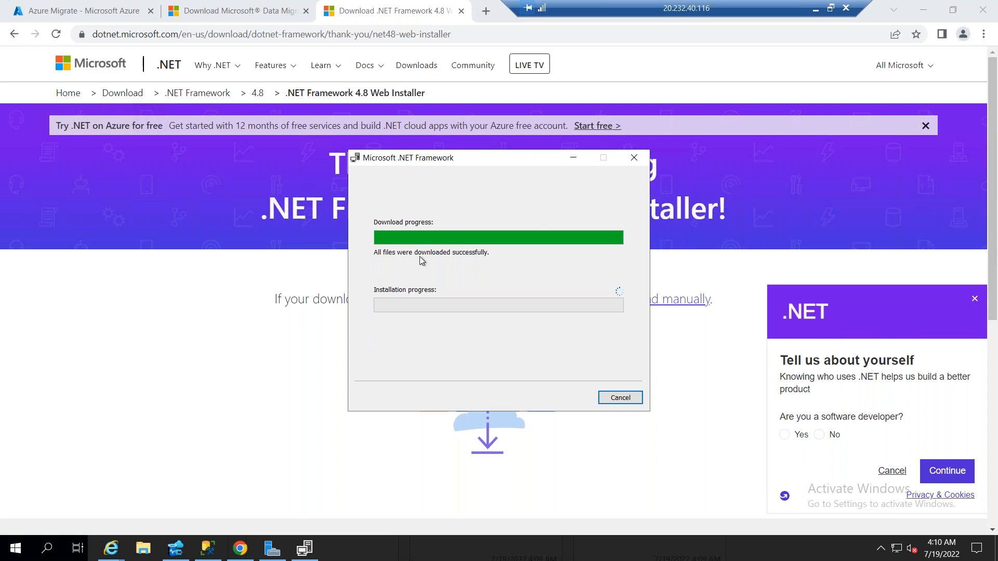
# Close the Server Manager window behind the .NET installer and bring Chrome back to the front
pyautogui.click(924, 11)
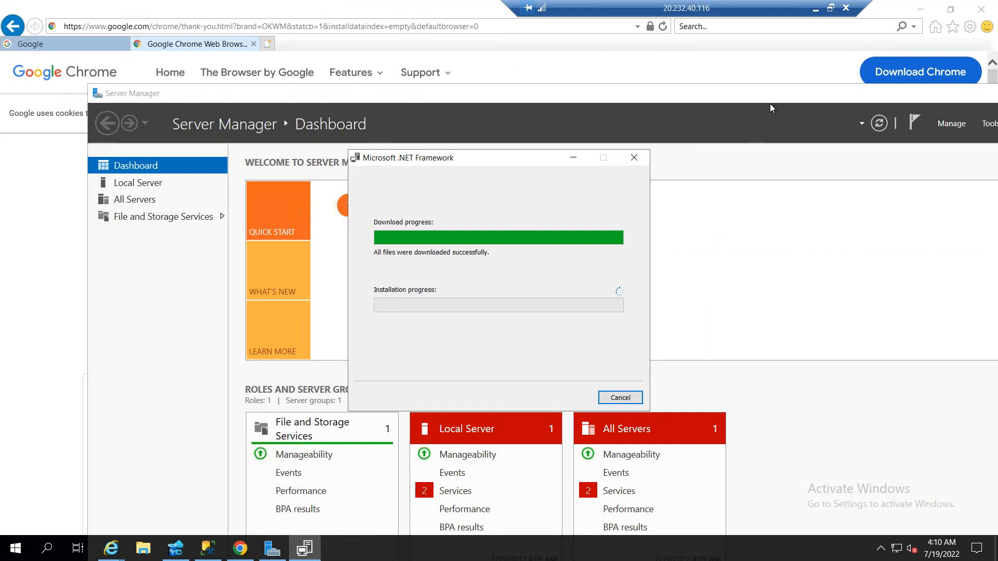
pyautogui.moveTo(745, 96); pyautogui.dragTo(556, 73)
pyautogui.click(882, 74)
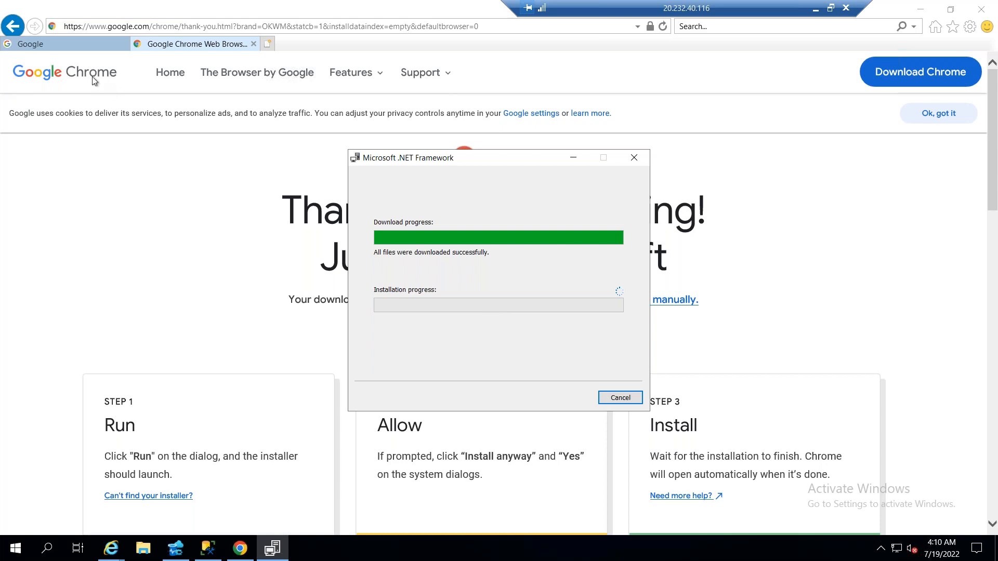
pyautogui.click(240, 548)
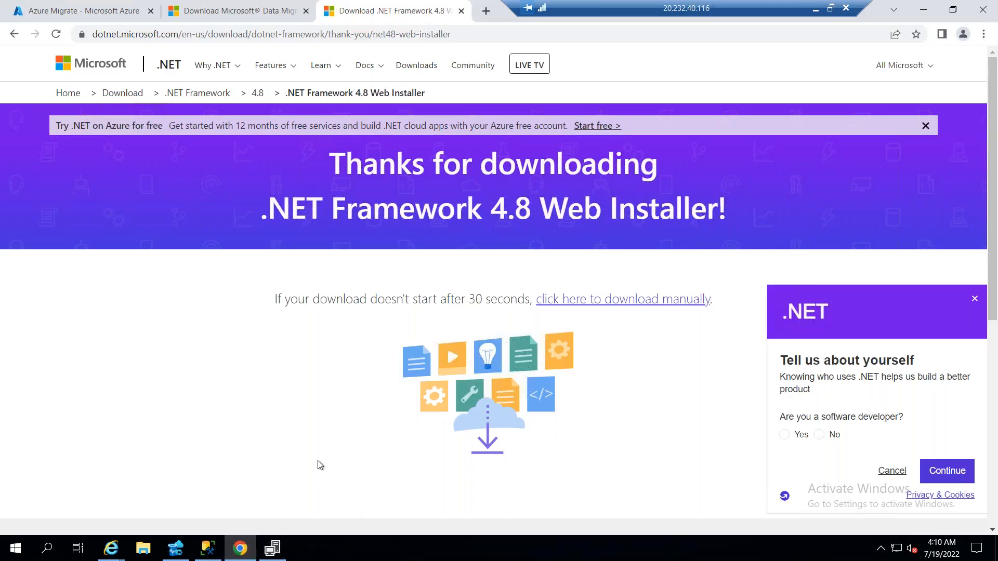
# Return to the Azure Migrate Databases (only) page and refresh the tools of the standbmigrate01 project
pyautogui.click(216, 16)
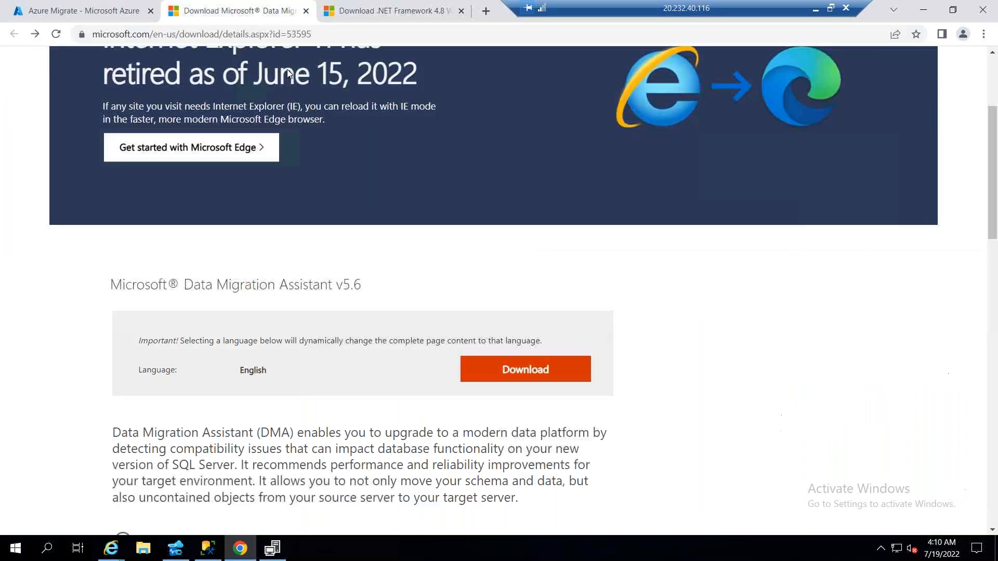
pyautogui.hotkey('ctrl', 'shift', 'Tab')
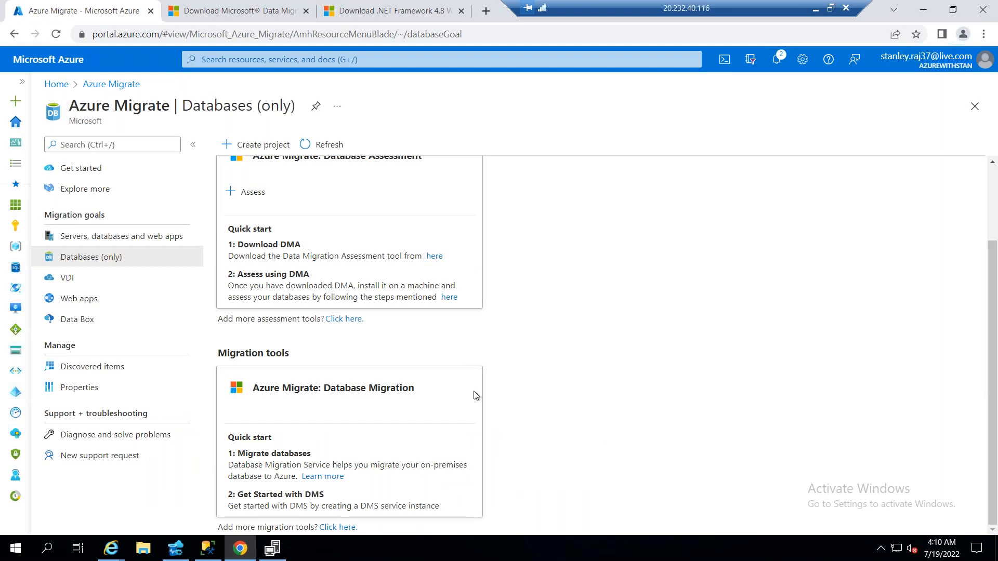
pyautogui.scroll(2, 622, 311)
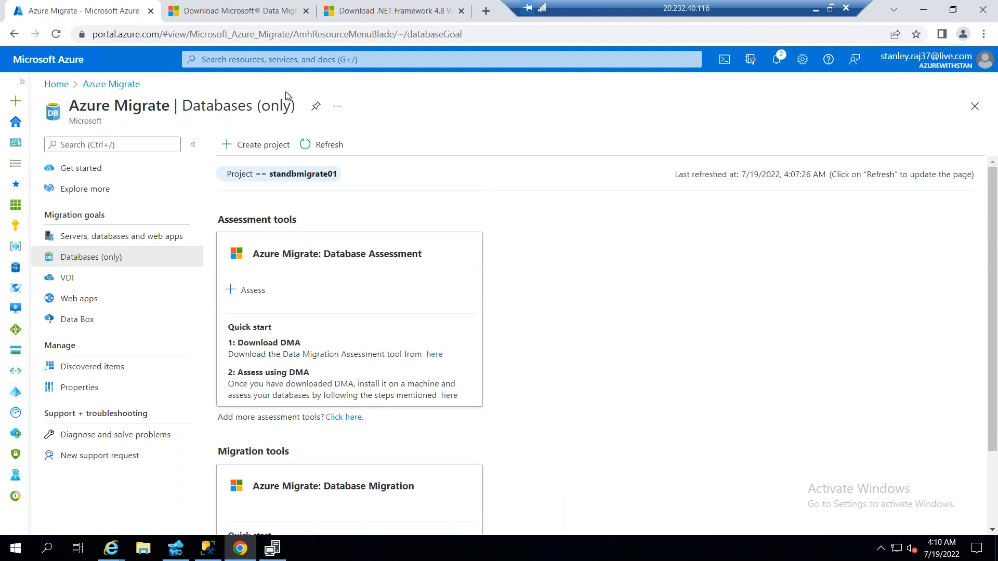
pyautogui.click(333, 150)
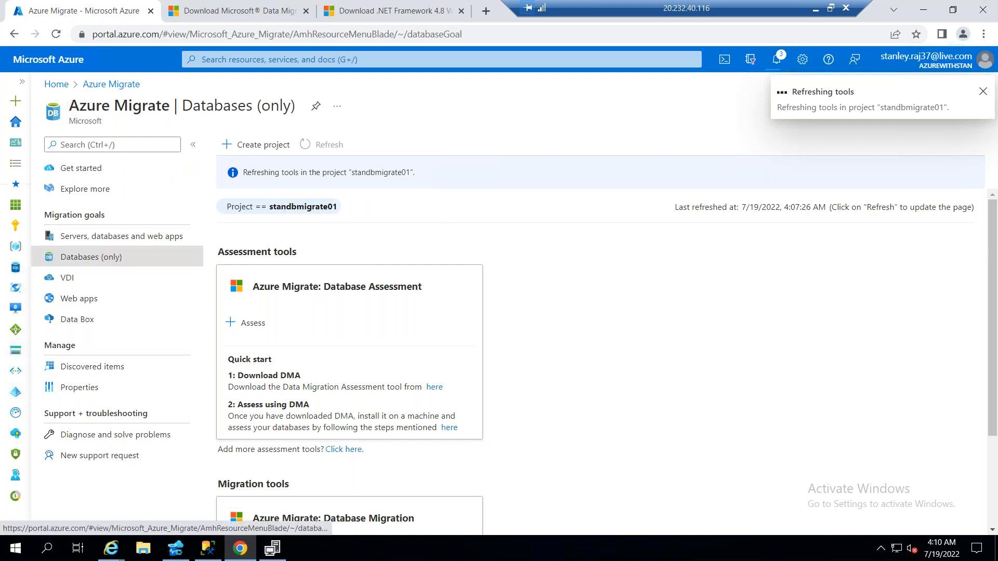
# Switch to Azure Data Studio and start adding a linked Azure account, opening its sign-in page in Google Chrome
pyautogui.click(924, 10)
pyautogui.click(285, 262)
pyautogui.click(920, 9)
pyautogui.click(50, 65)
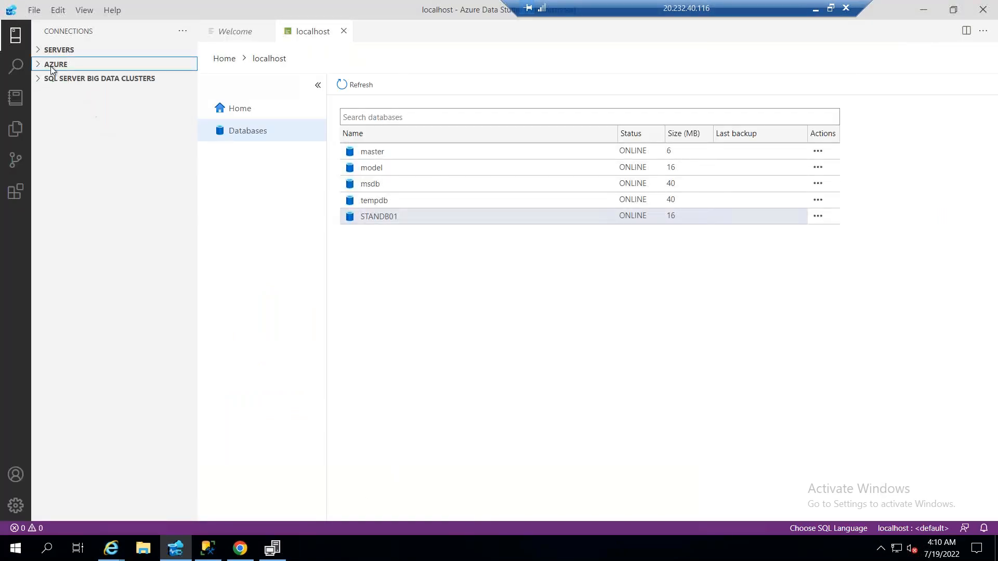
pyautogui.click(52, 65)
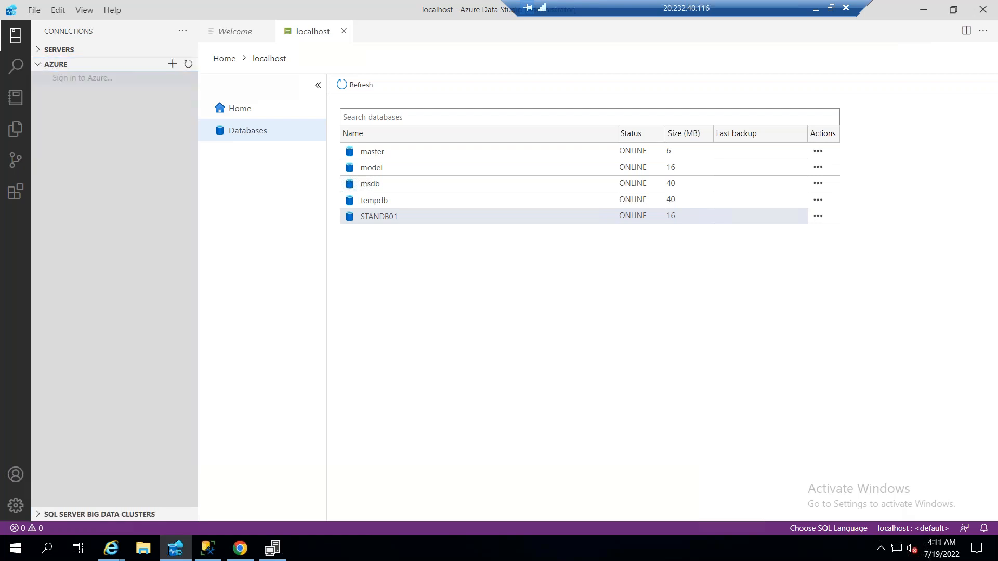
pyautogui.click(82, 78)
pyautogui.click(804, 94)
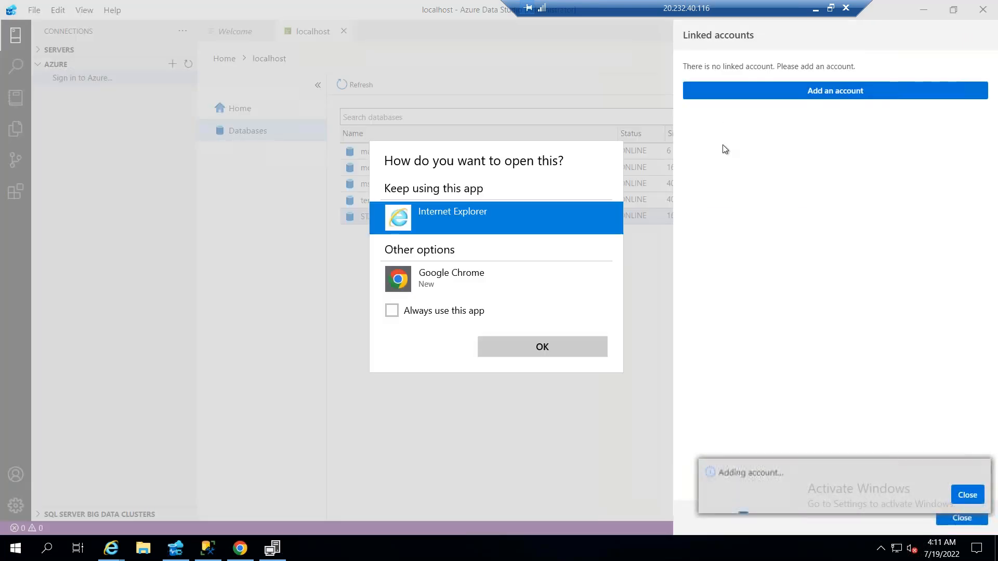
pyautogui.click(448, 286)
pyautogui.click(541, 350)
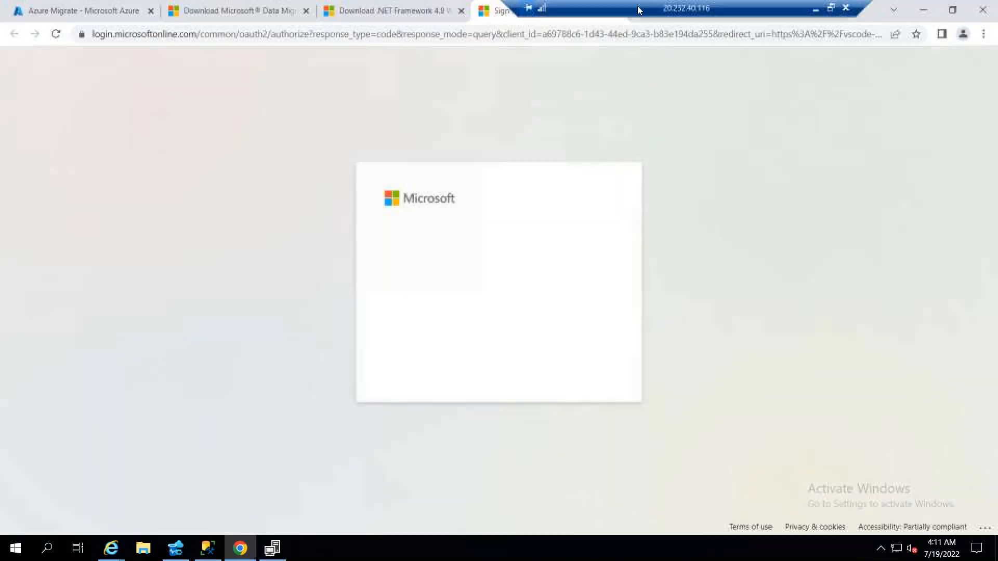
# Sign in with the already signed-in Microsoft account, return to Azure Data Studio and close the Linked accounts pane
pyautogui.moveTo(637, 11); pyautogui.dragTo(154, 9)
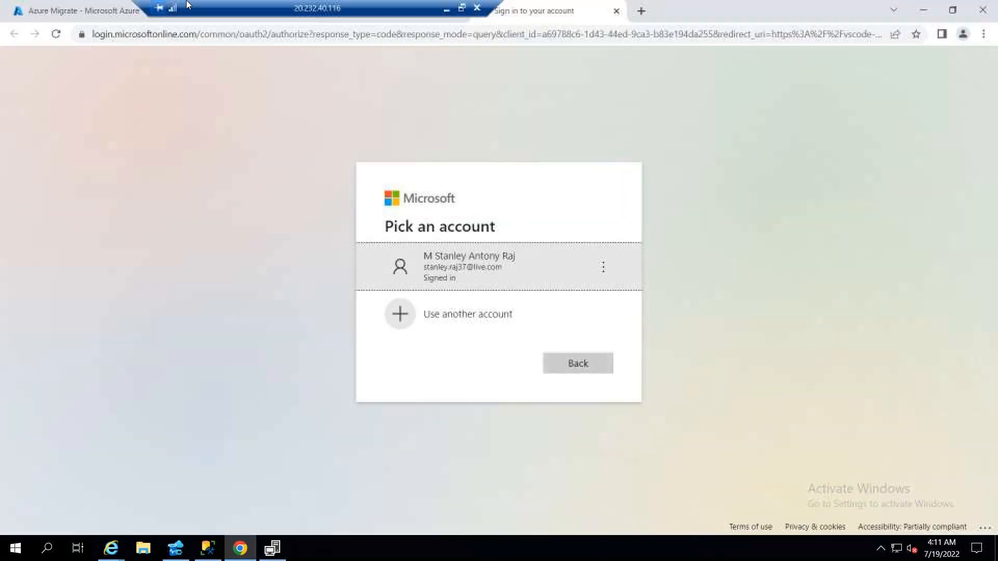
pyautogui.click(483, 276)
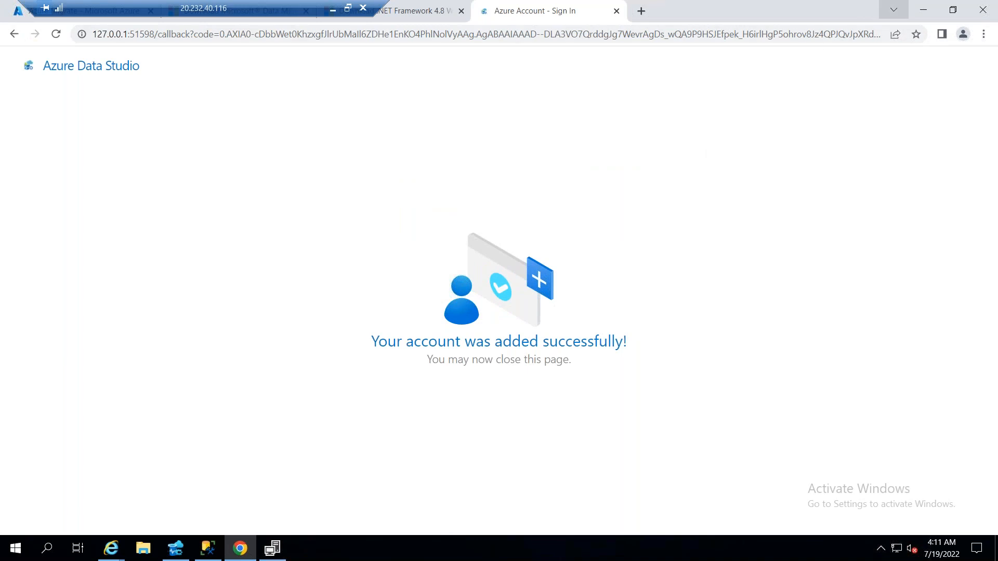
pyautogui.click(921, 12)
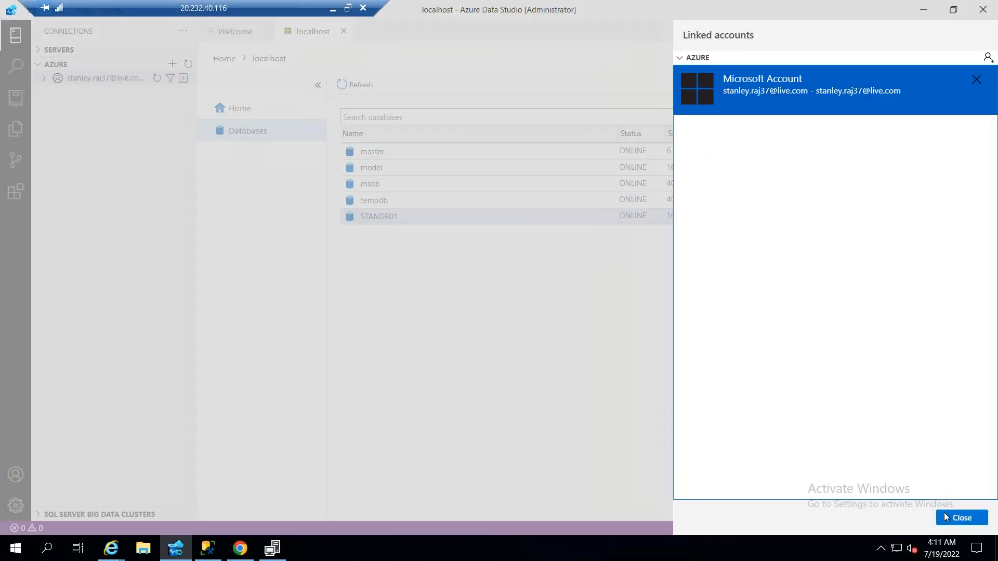
pyautogui.click(945, 516)
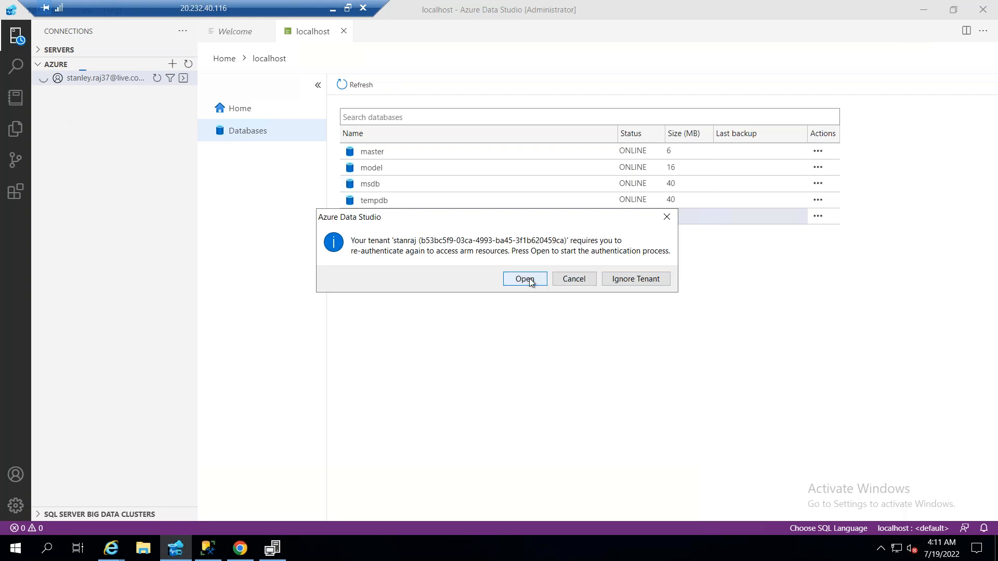
# Re-authenticate the Azure tenant by entering the account's e-mail and sending the phone sign-in notification, and return to Azure Data Studio
pyautogui.click(525, 279)
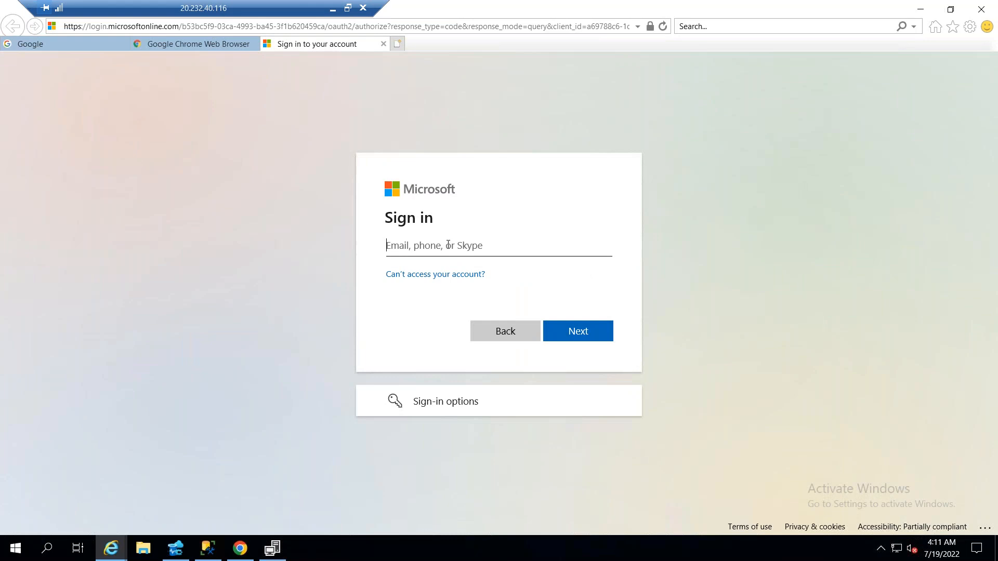
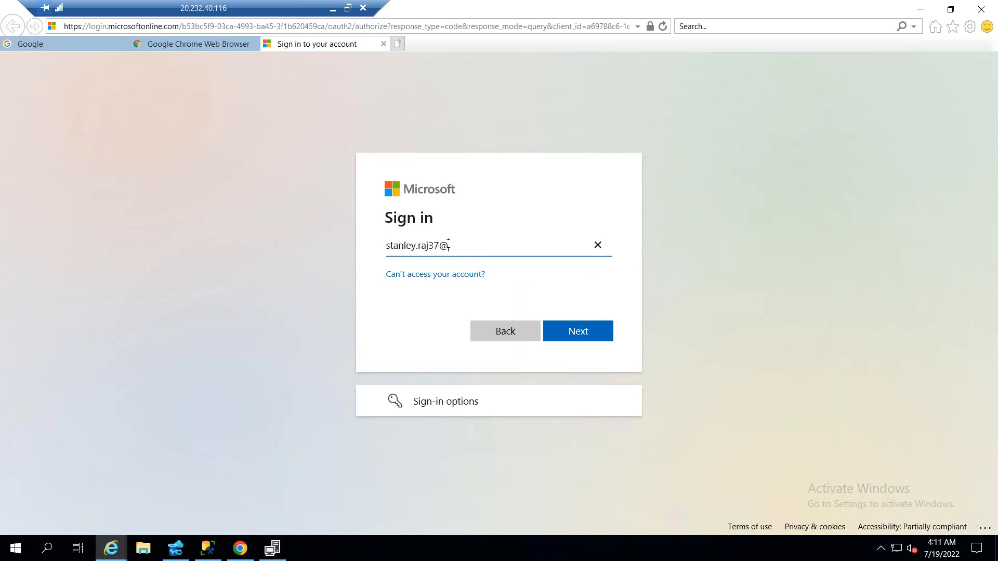
pyautogui.press('Return')
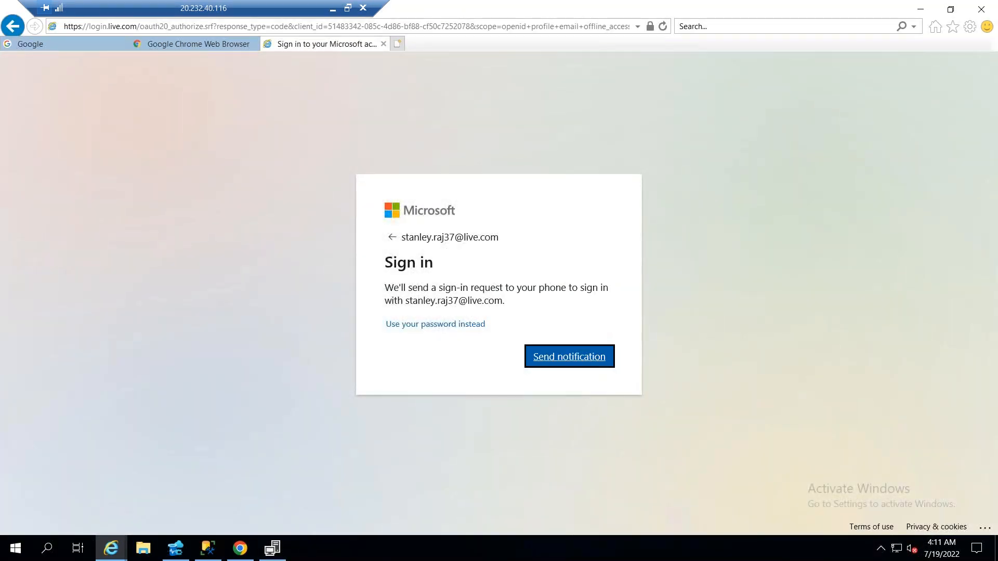
pyautogui.click(561, 350)
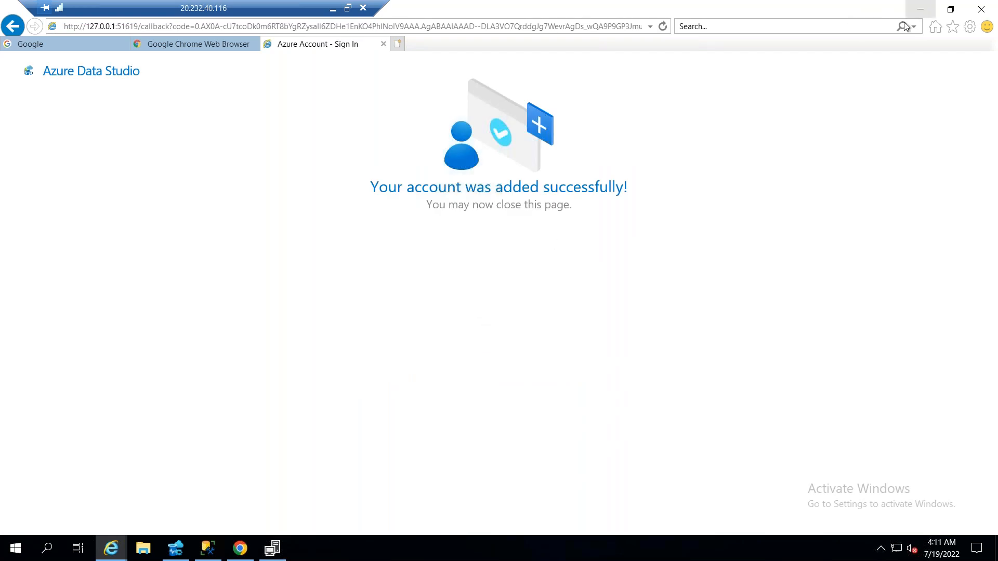
pyautogui.click(920, 8)
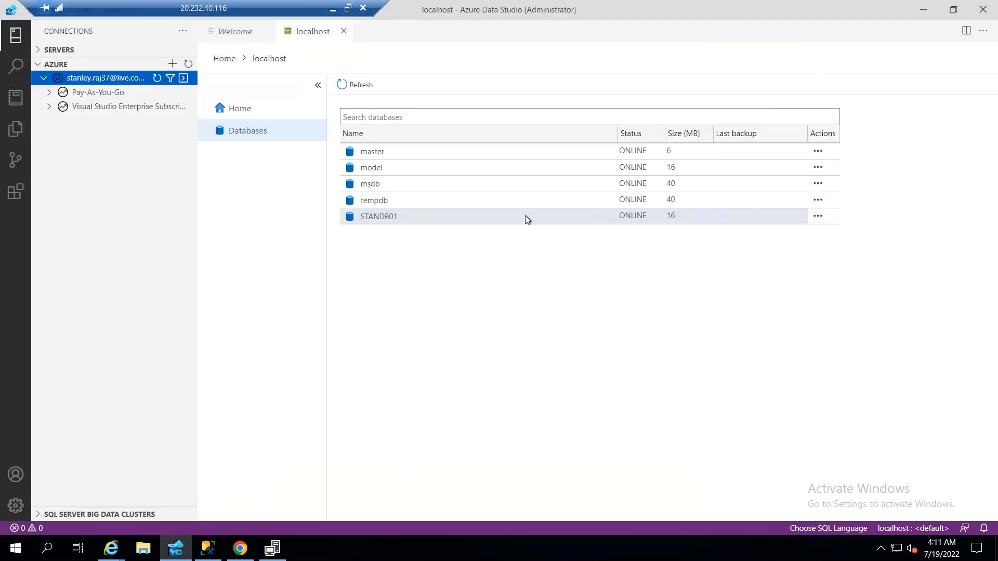
# Expand the SQL databases of the Visual Studio Enterprise subscription and try to connect to stansqldb001 with the linked account
pyautogui.click(49, 107)
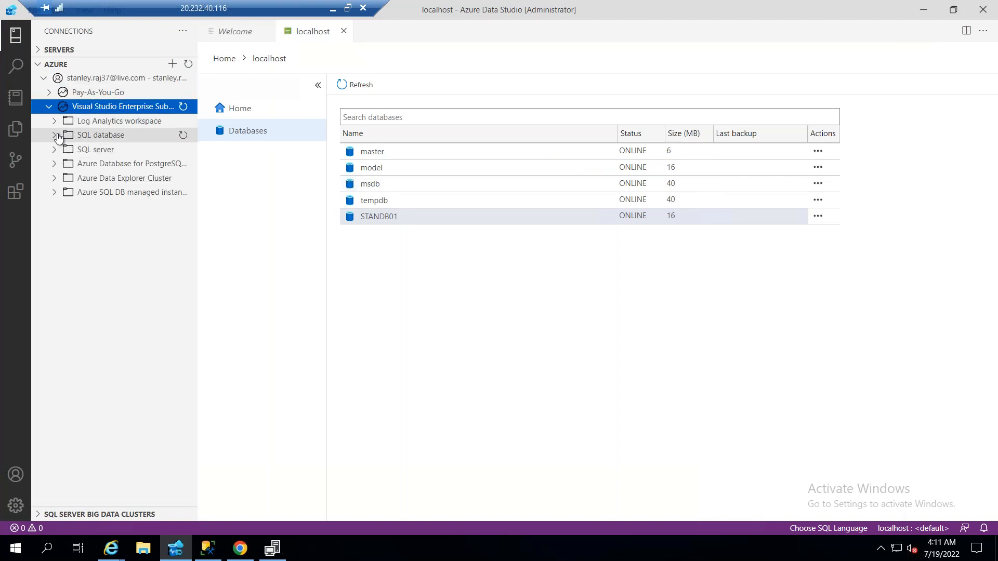
pyautogui.click(57, 136)
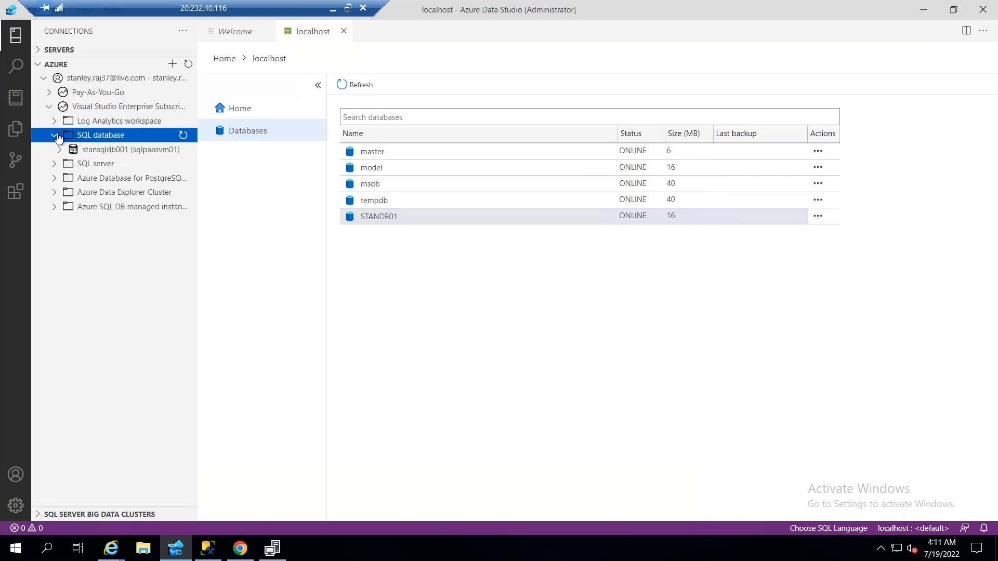
pyautogui.click(123, 155)
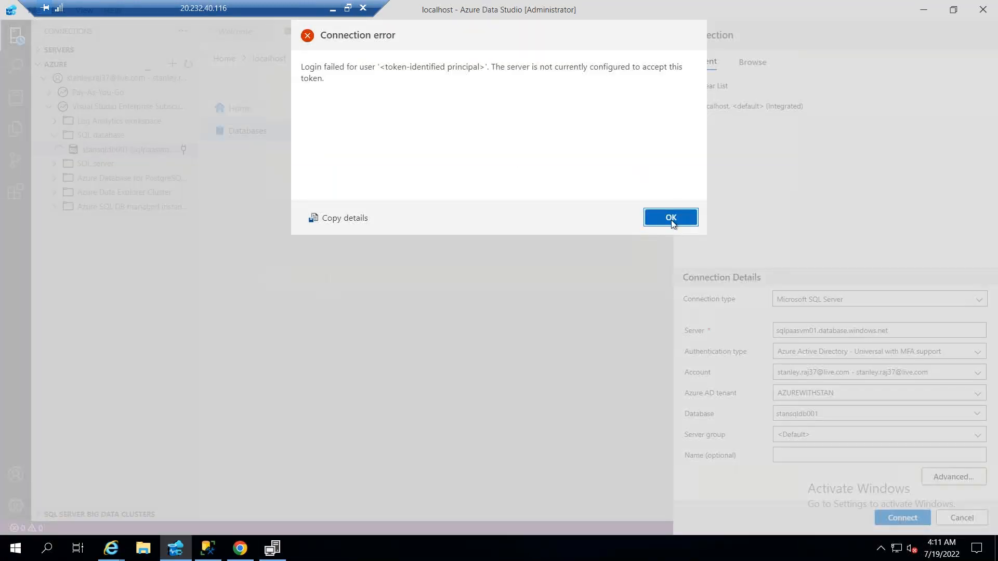
pyautogui.click(670, 217)
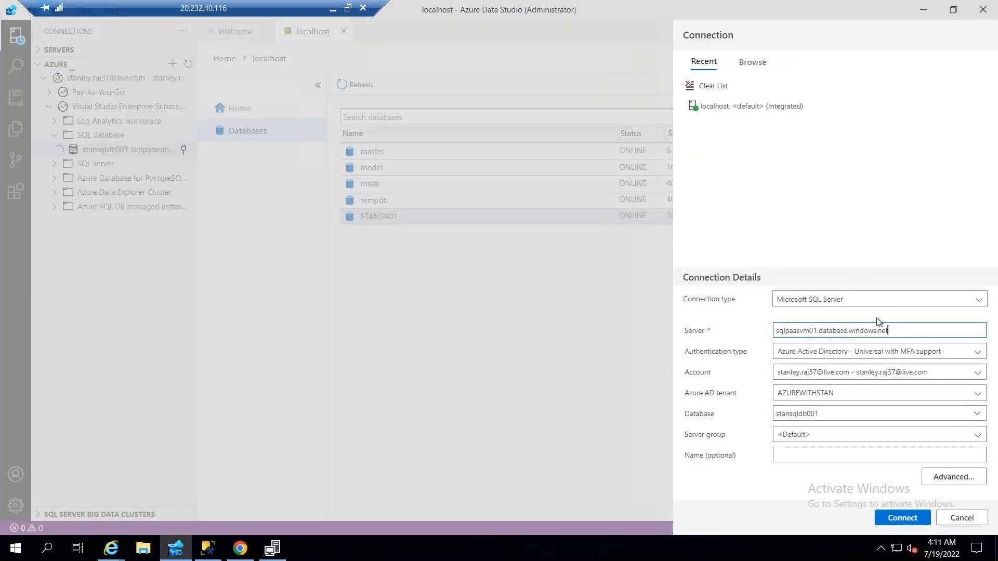
# Connect to stansqldb001 on sqlpaasvm01.database.windows.net using SQL Login, entering the account password and having it remembered
pyautogui.click(852, 352)
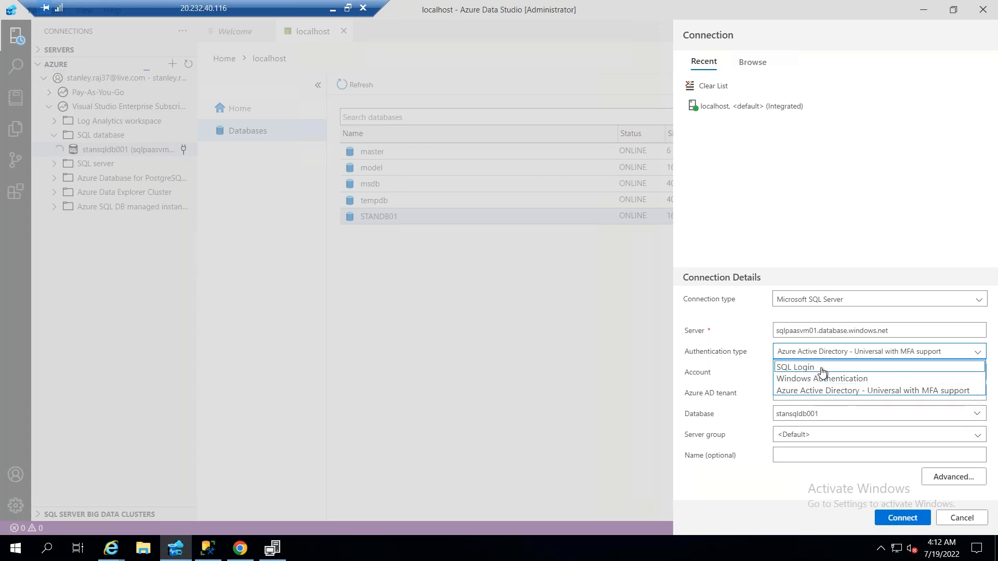
pyautogui.press('Return')
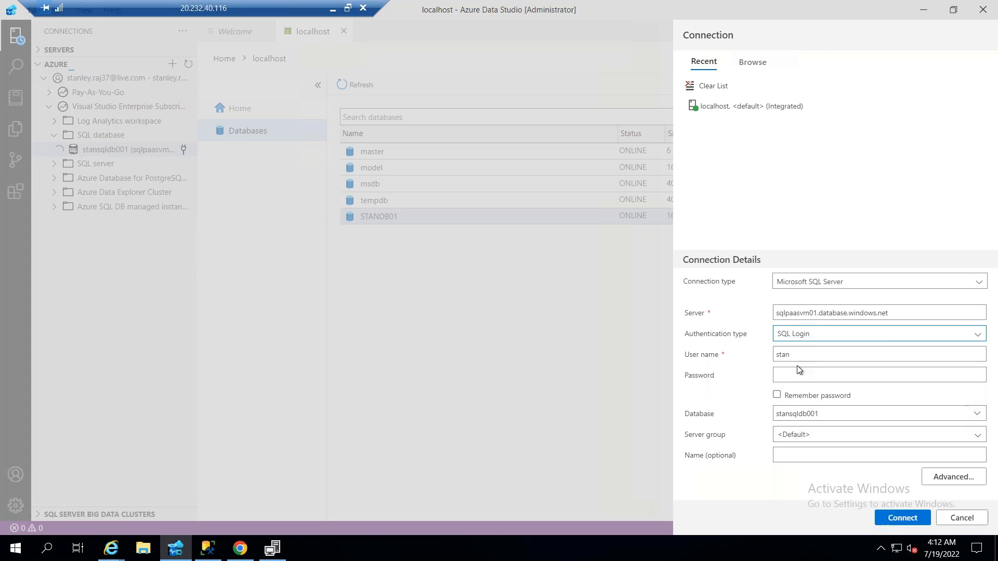
pyautogui.click(811, 375)
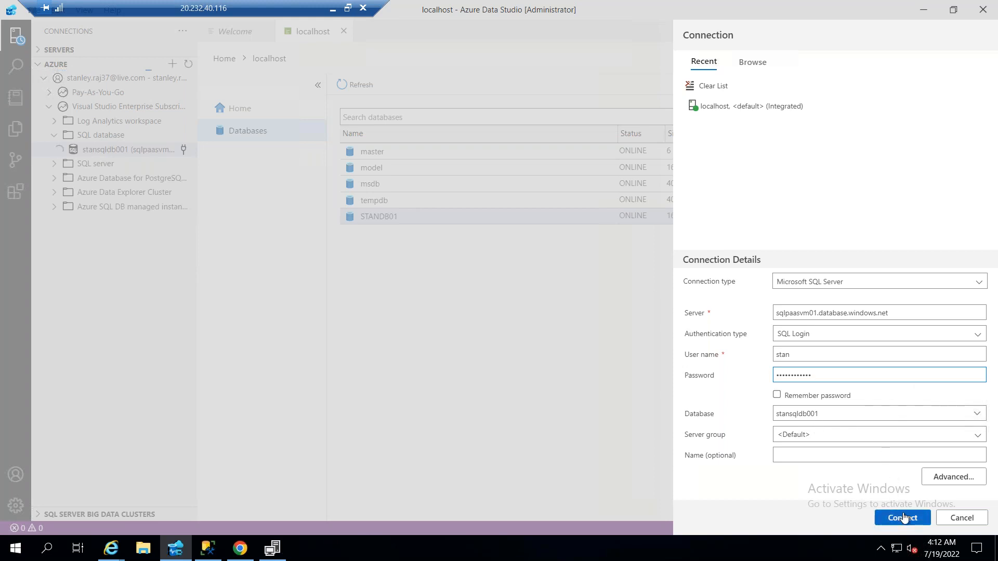
pyautogui.click(776, 395)
pyautogui.click(895, 515)
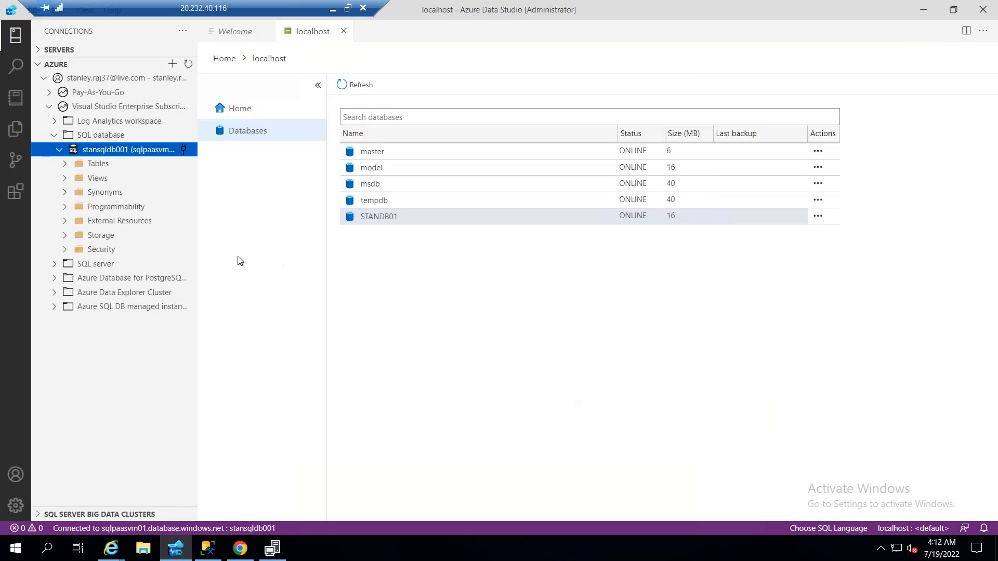
# Check the Tables folder of stansqldb001 for tables and collapse the Visual Studio Enterprise subscription
pyautogui.click(78, 164)
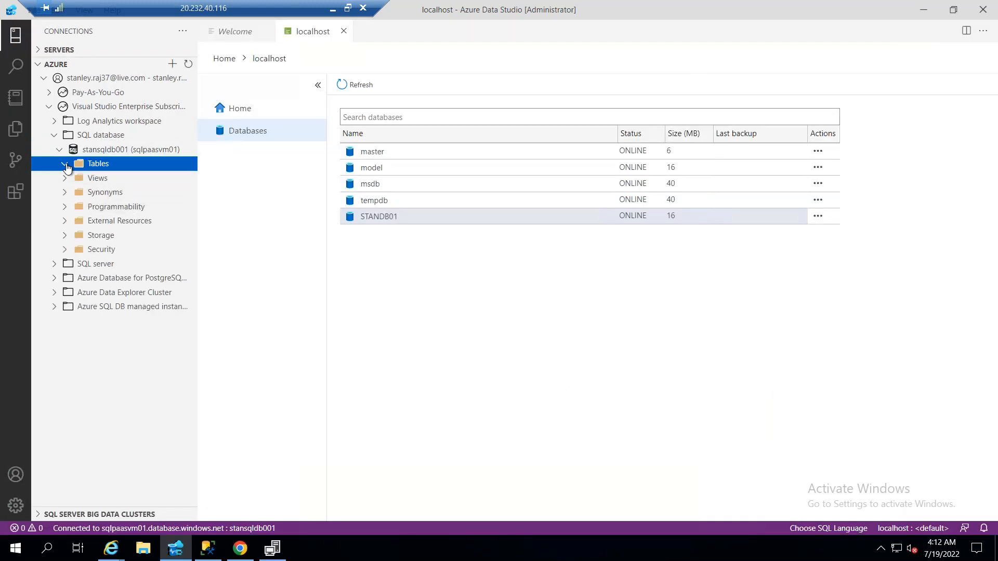
pyautogui.click(124, 168)
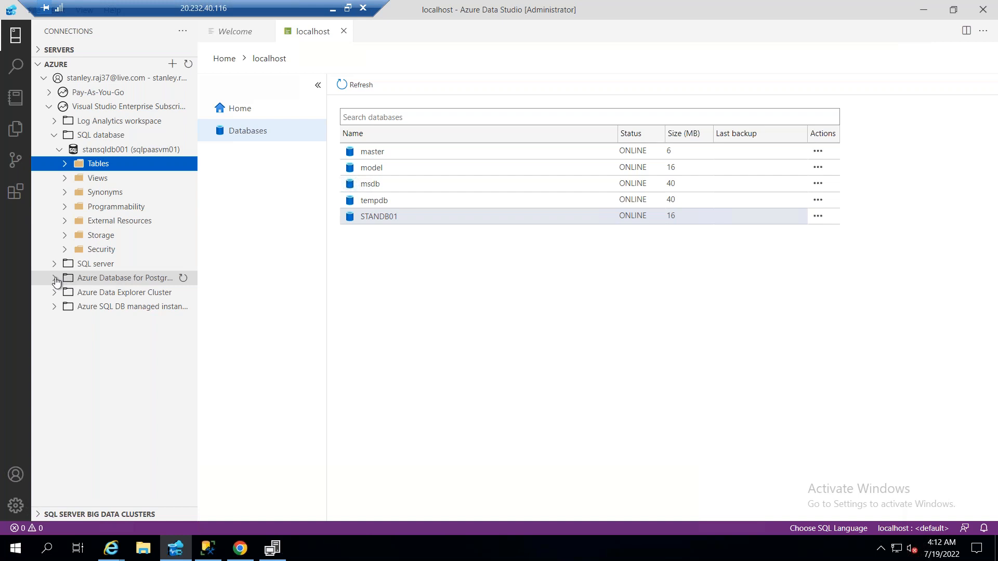
pyautogui.click(47, 107)
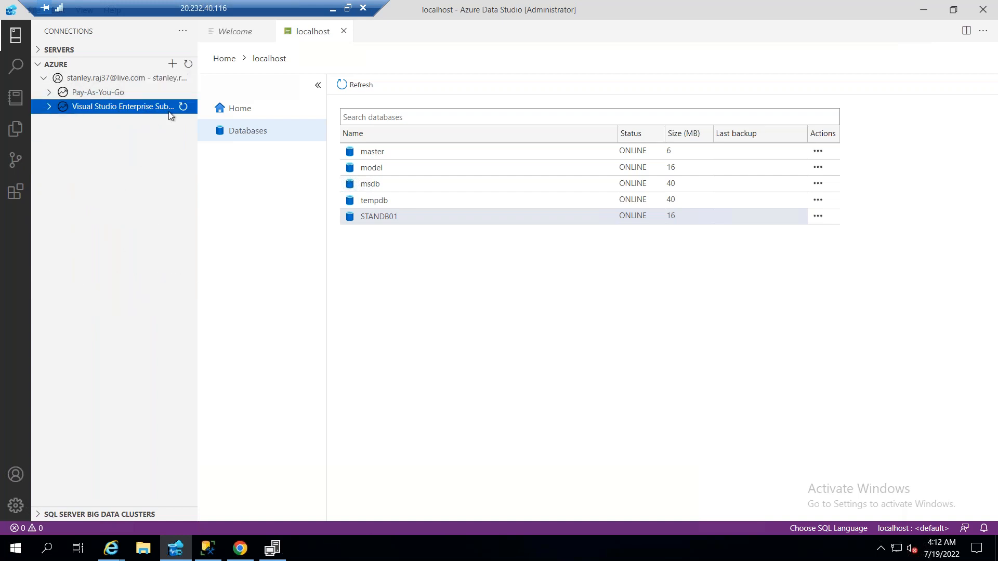
pyautogui.click(39, 65)
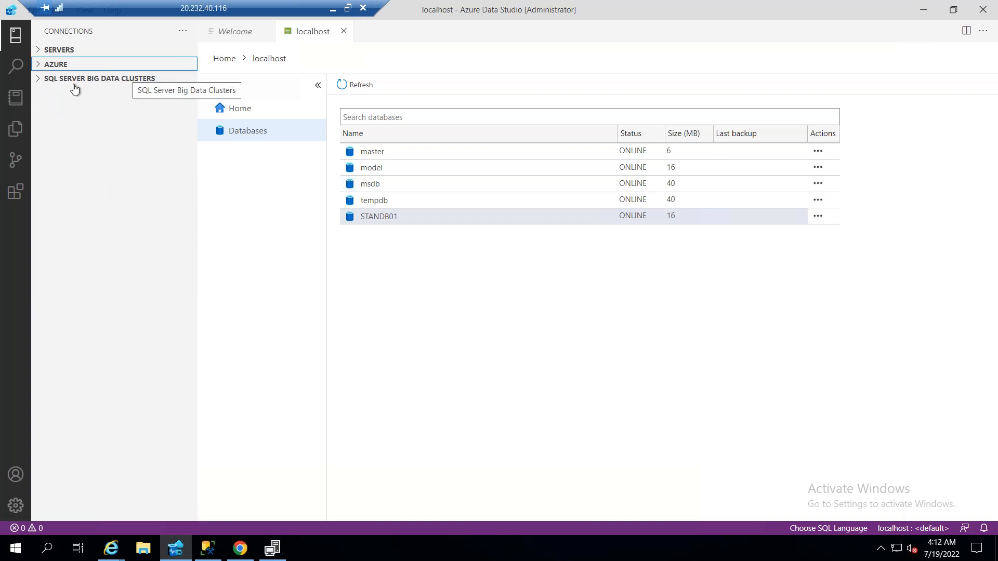
pyautogui.click(39, 66)
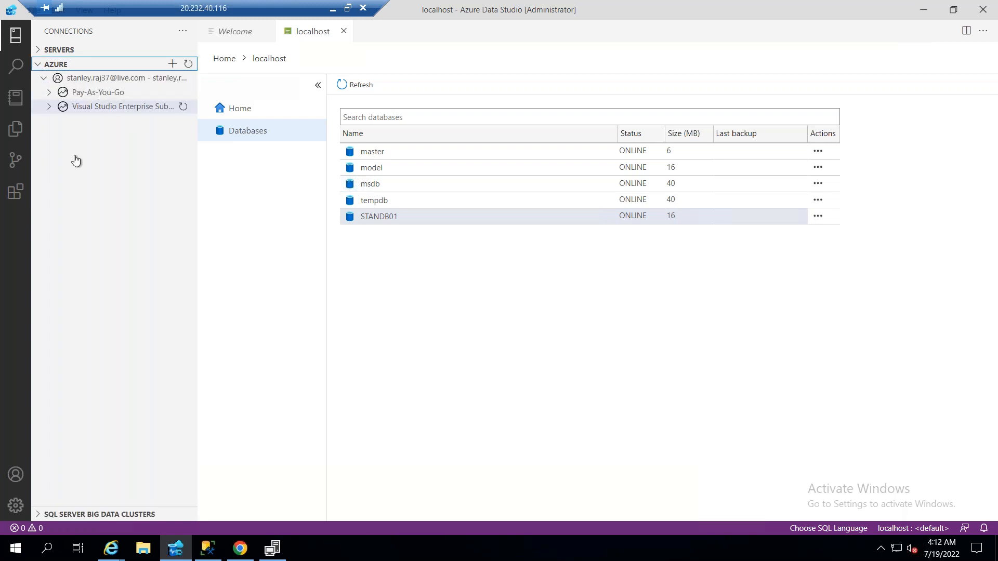
# Move the remote desktop connection bar off the application menus and collapse the Azure connections section
pyautogui.moveTo(229, 11); pyautogui.dragTo(542, 18)
pyautogui.doubleClick(542, 19)
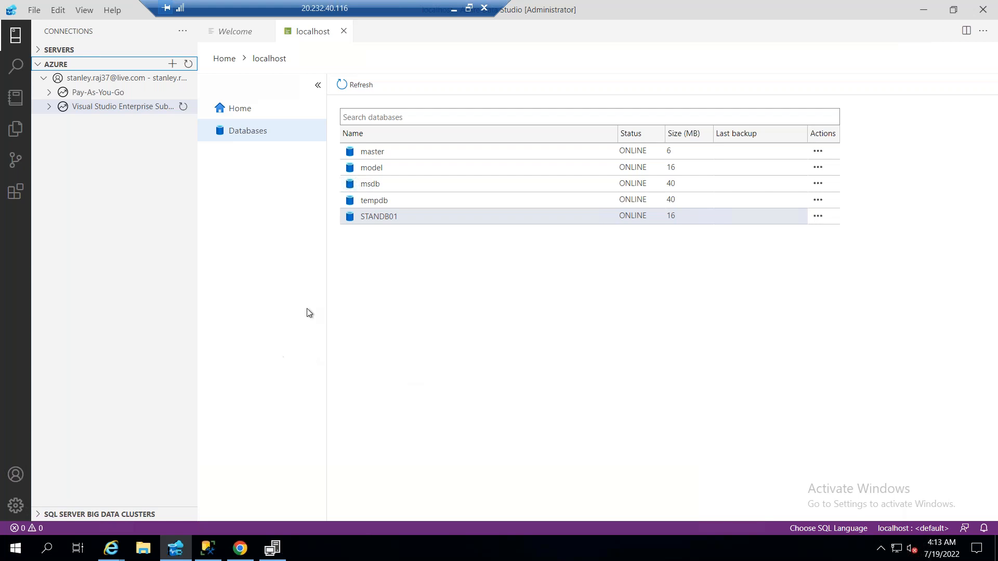
pyautogui.click(40, 70)
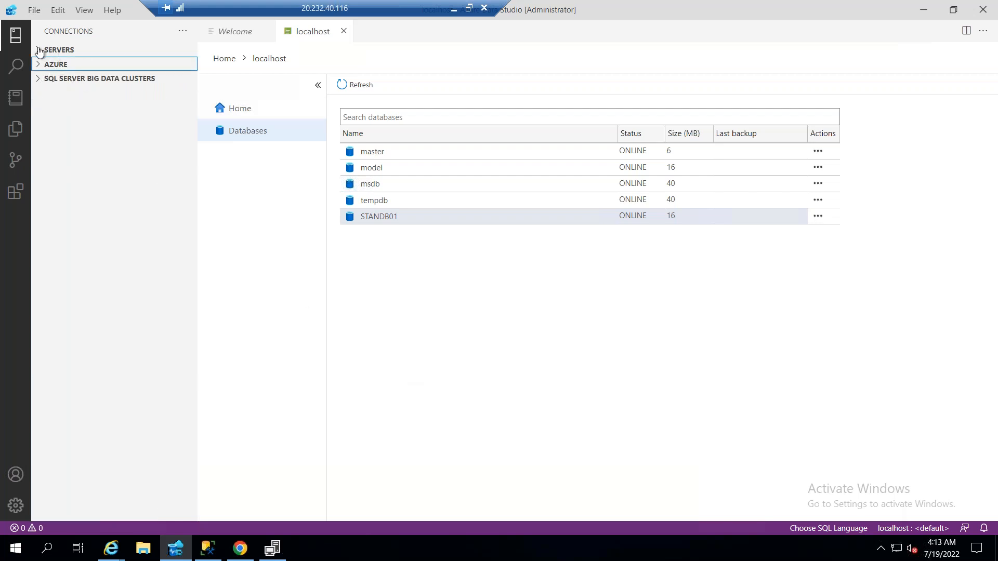
# Check the registered server connections and expand the Azure connections section again
pyautogui.click(39, 52)
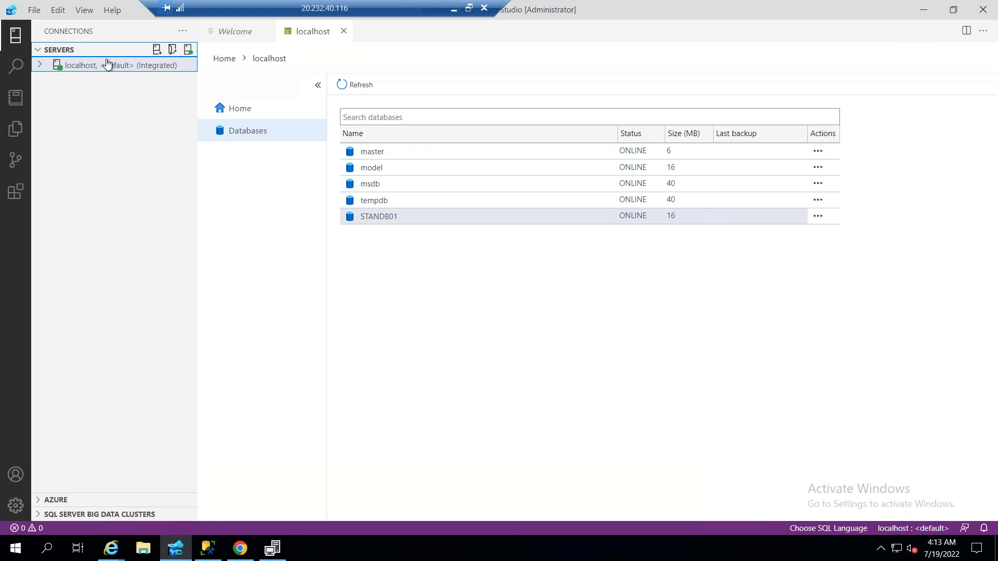
pyautogui.click(39, 50)
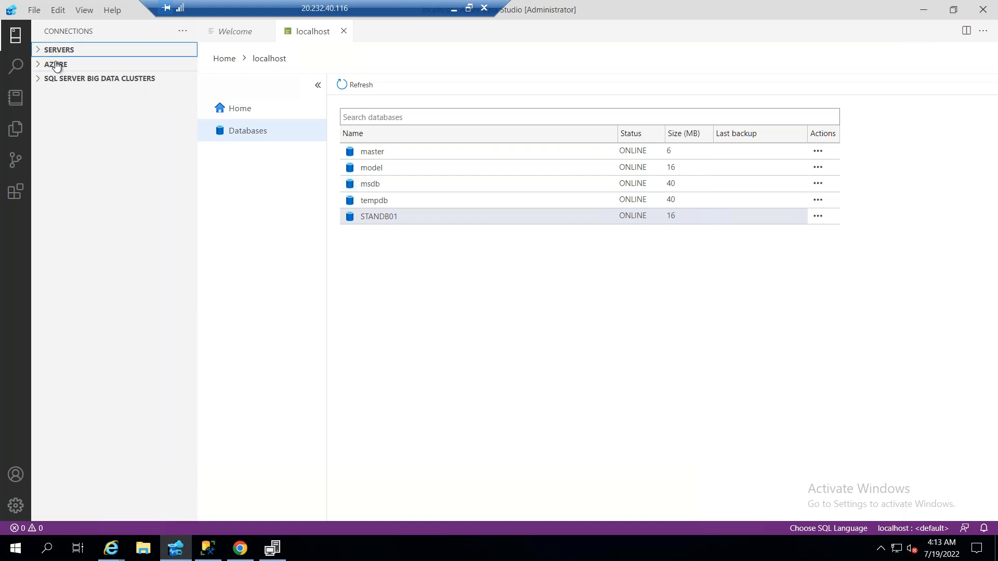
pyautogui.click(50, 67)
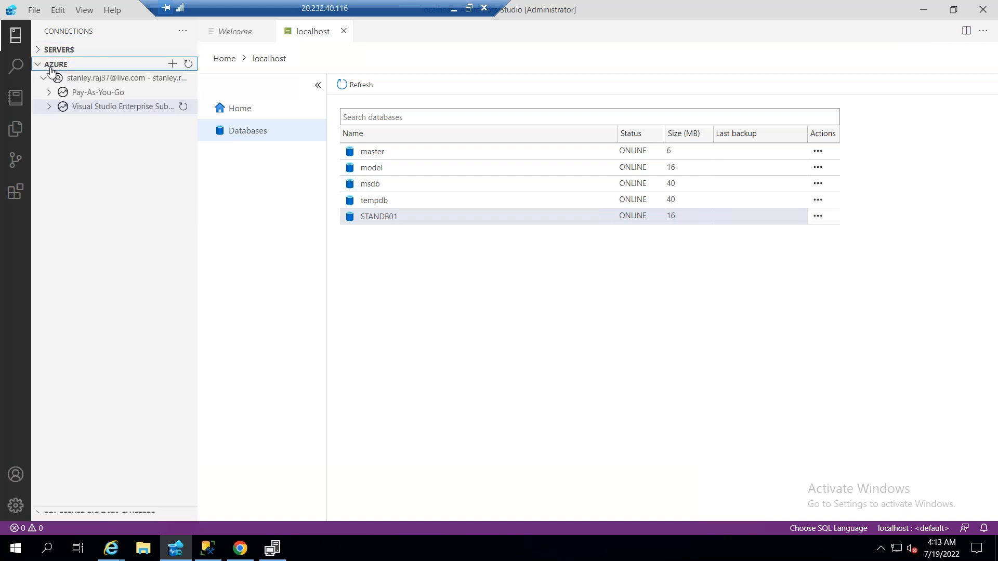
# Finish the .NET Framework 4.8 installation and restart the remote machine immediately
pyautogui.click(246, 551)
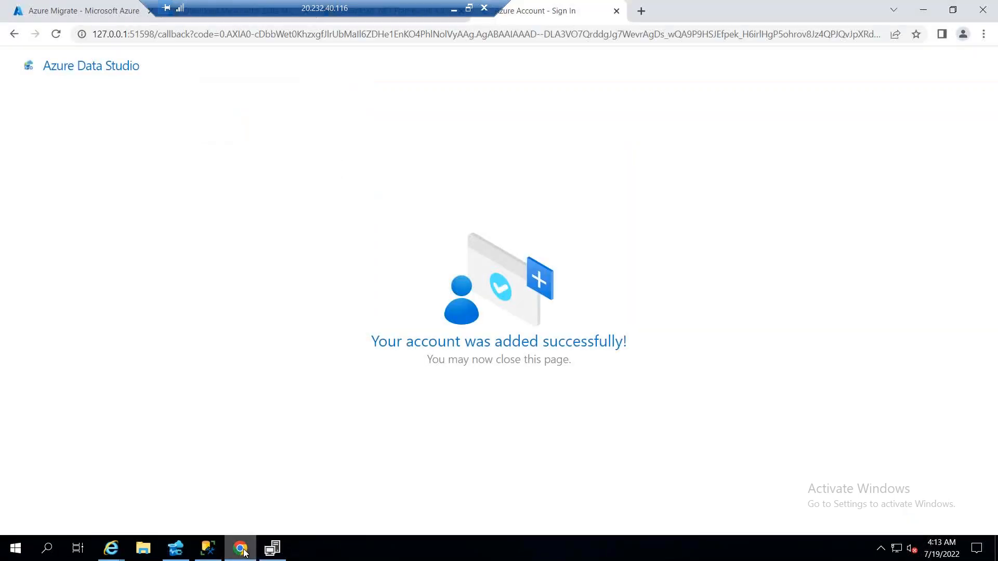
pyautogui.click(270, 551)
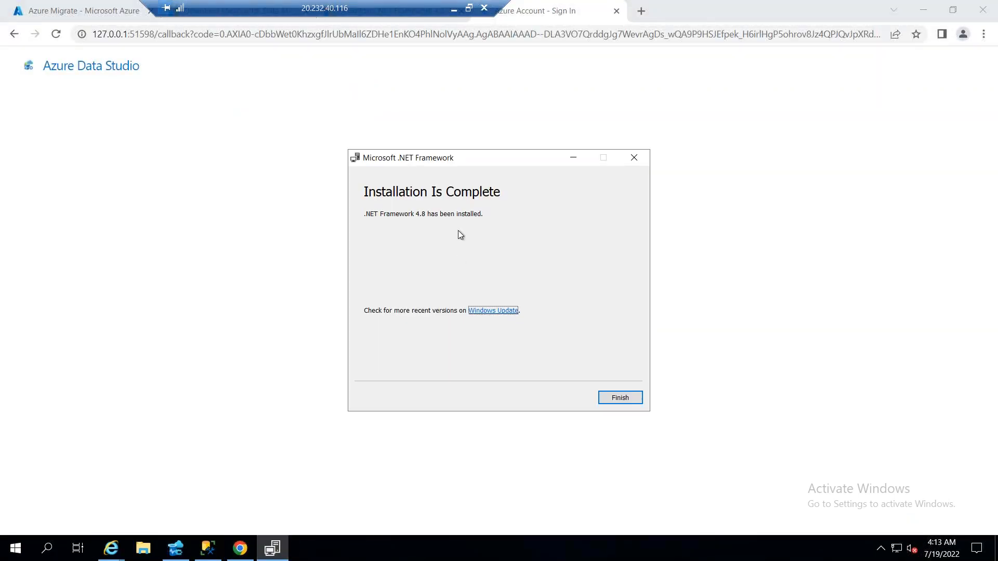
pyautogui.click(626, 399)
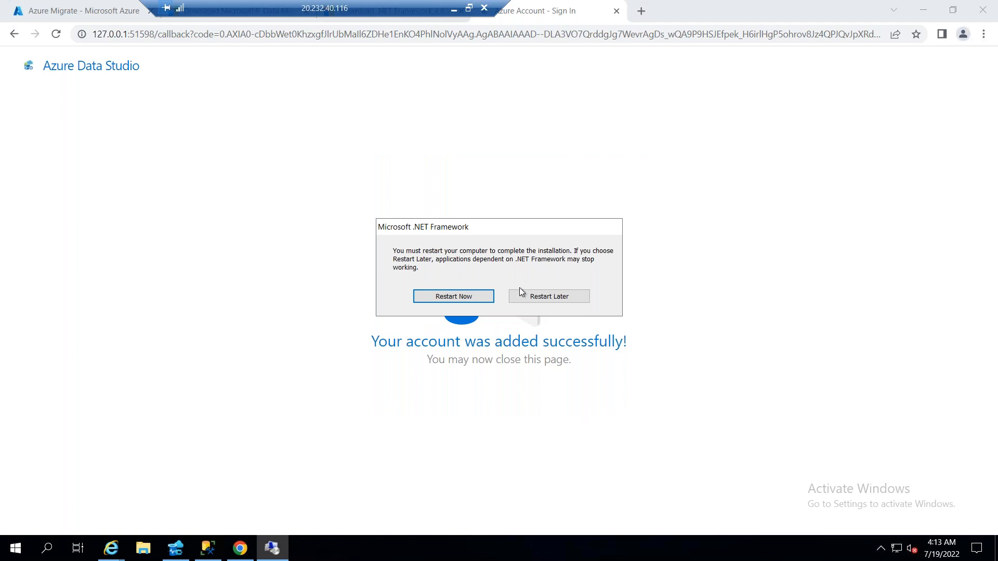
pyautogui.click(475, 294)
# Switch to the Azure portal and copy the public IP address from the overview of sqlsrvIaasVM1
pyautogui.click(362, 422)
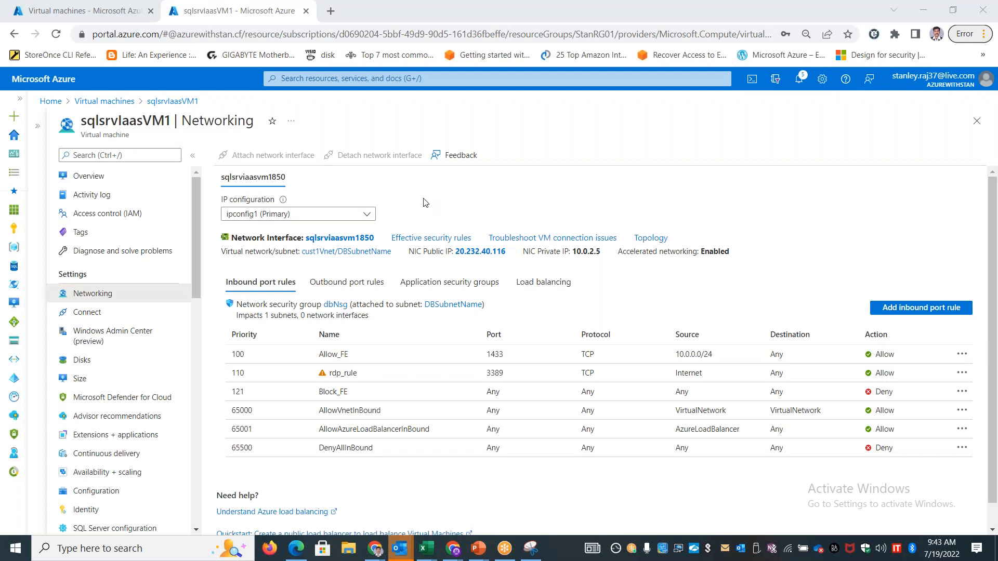
pyautogui.click(94, 181)
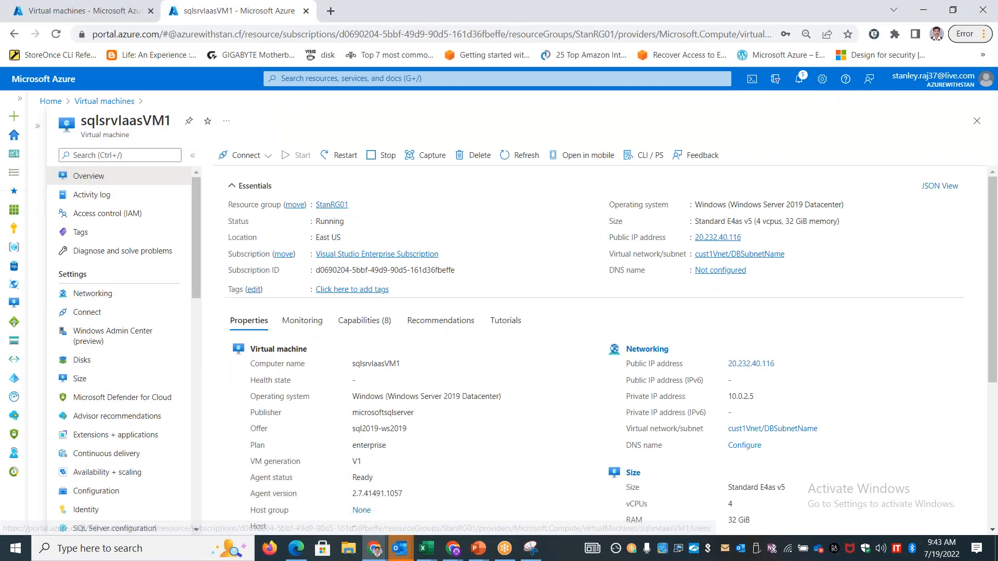
pyautogui.click(749, 238)
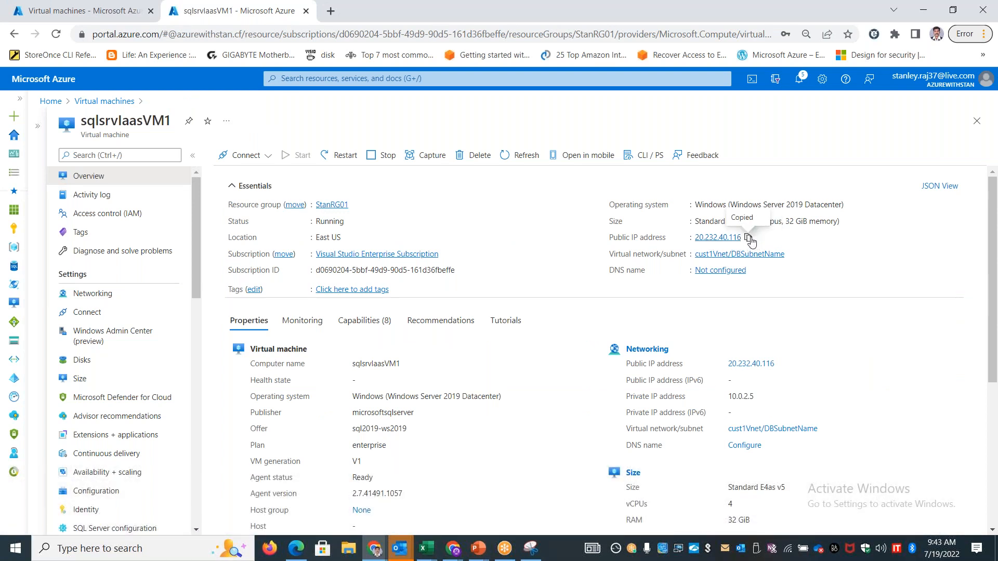
# Search the portal from its home page for "databases" and open the SQL databases list
pyautogui.click(50, 100)
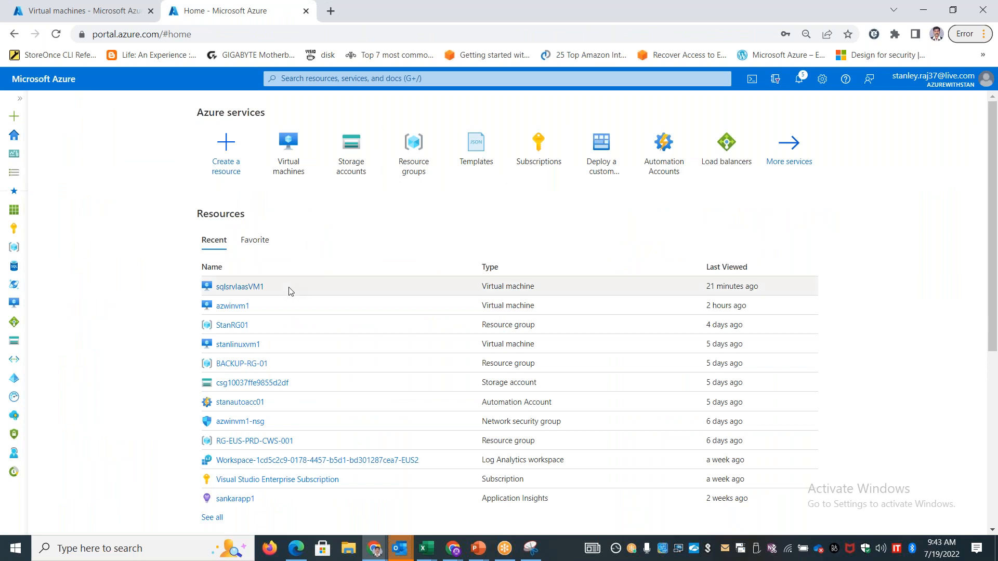
pyautogui.click(318, 79)
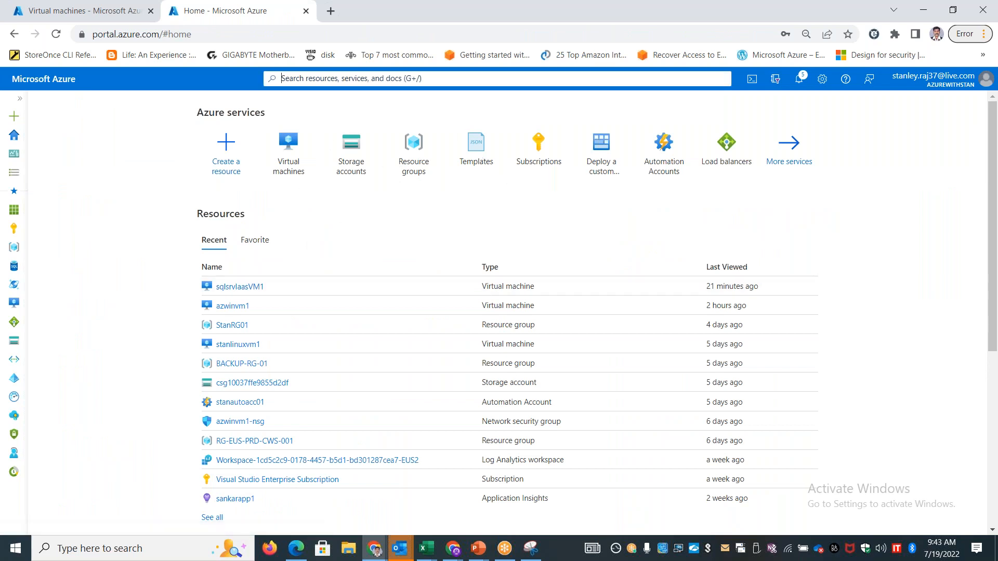
pyautogui.write('databases')
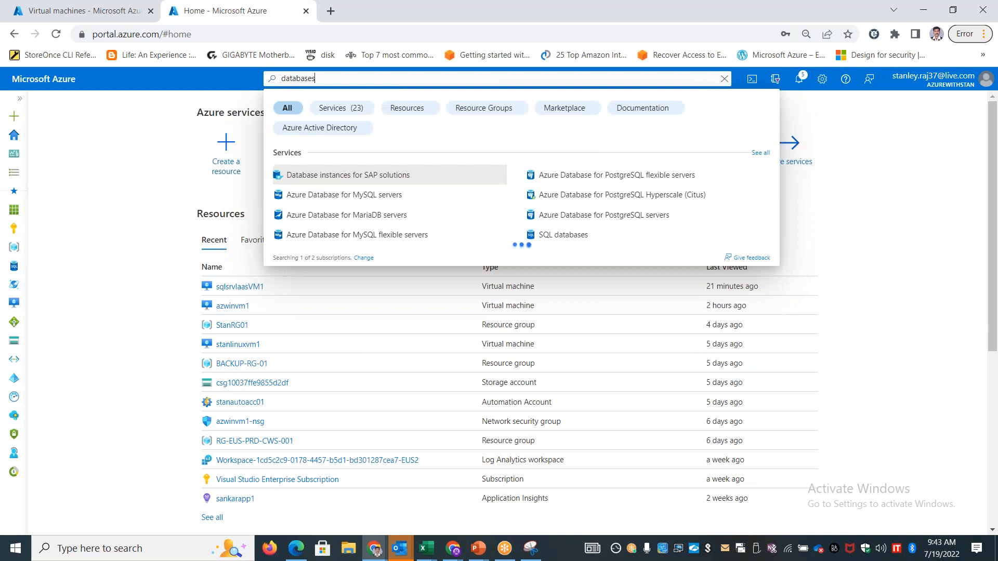
pyautogui.click(323, 180)
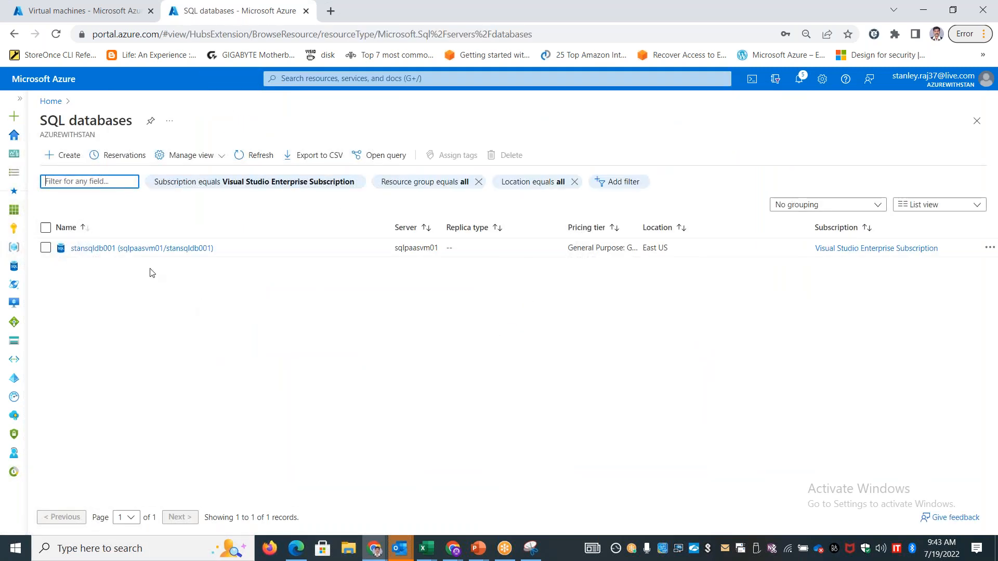
# Open stansqldb001's getting started page and go to configuring network access for its SQL server
pyautogui.click(134, 248)
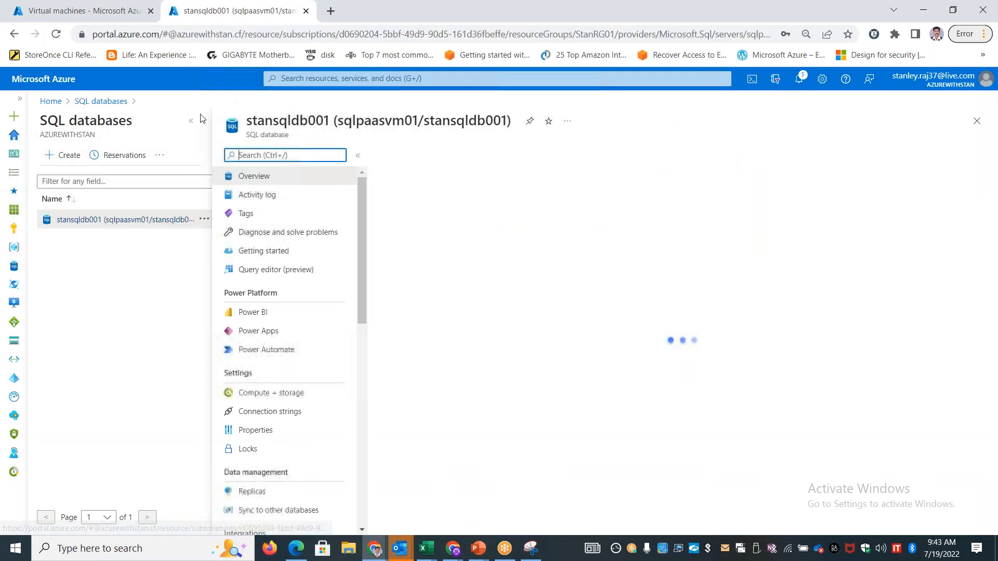
pyautogui.click(270, 250)
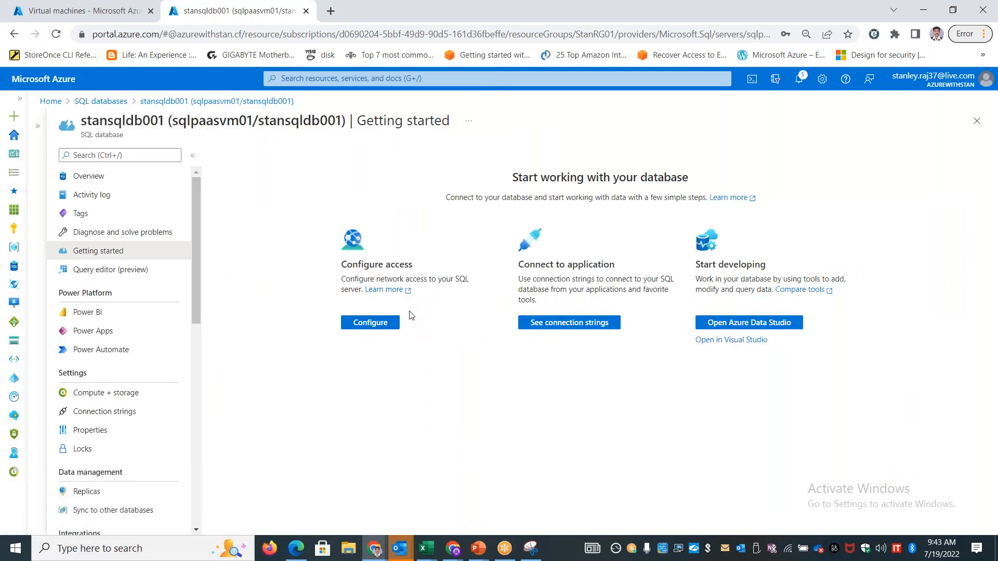
pyautogui.click(366, 323)
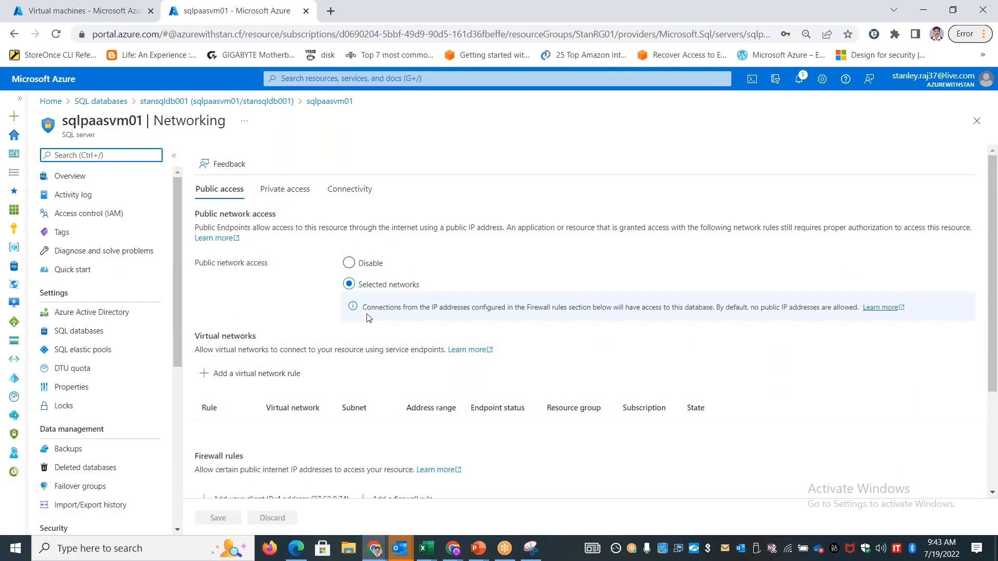
# Add a firewall rule named DataMgmtserver to sqlpaasvm01 with start and end IP 20.232.40.116, and save the networking settings
pyautogui.scroll(-3, 392, 387)
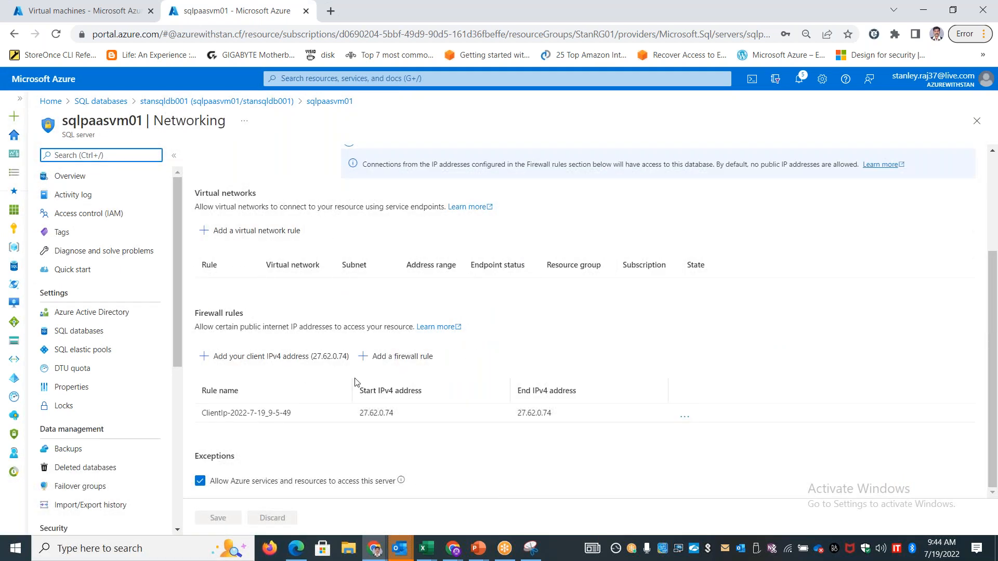
pyautogui.click(385, 358)
pyautogui.click(437, 432)
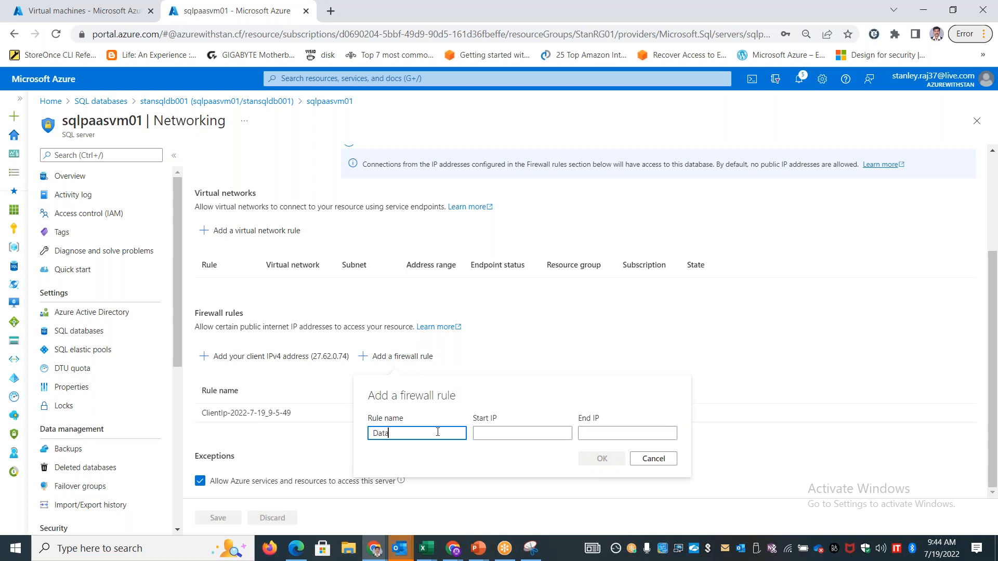
pyautogui.press('Tab')
pyautogui.hotkey('ctrl', 'v')
pyautogui.press('Tab')
pyautogui.hotkey('ctrl', 'v')
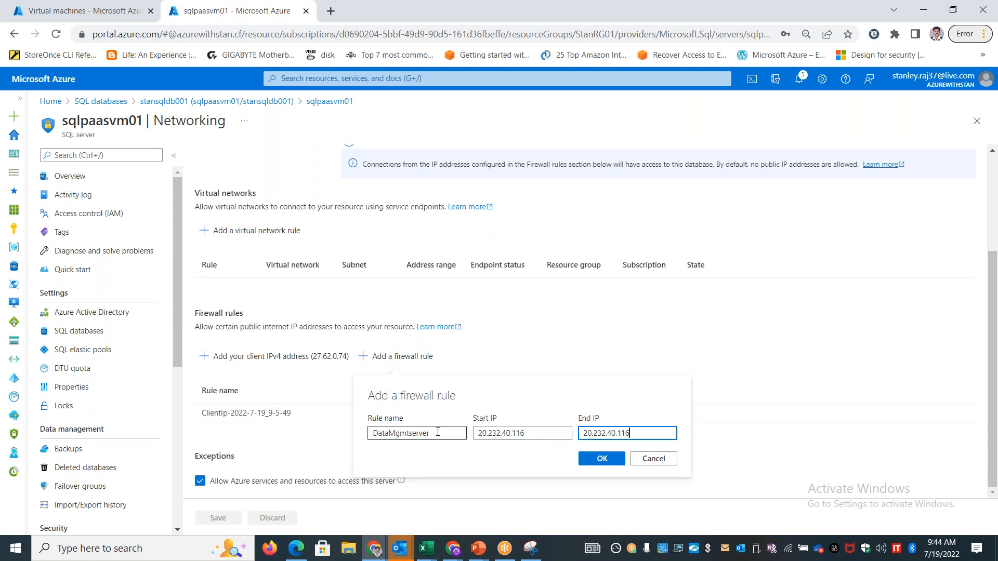
pyautogui.click(602, 460)
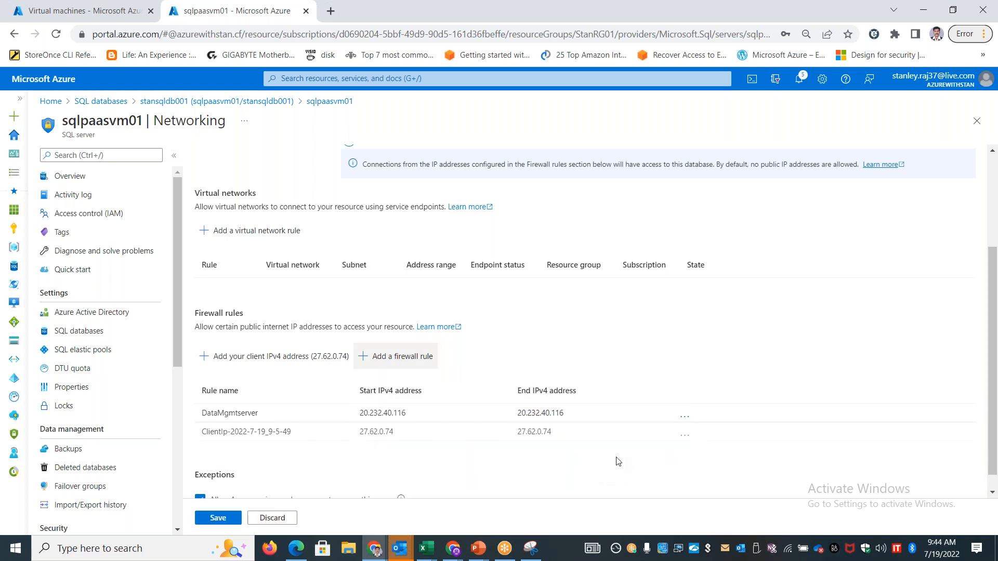
pyautogui.scroll(-1, 480, 463)
pyautogui.scroll(4, 480, 462)
pyautogui.scroll(-4, 479, 463)
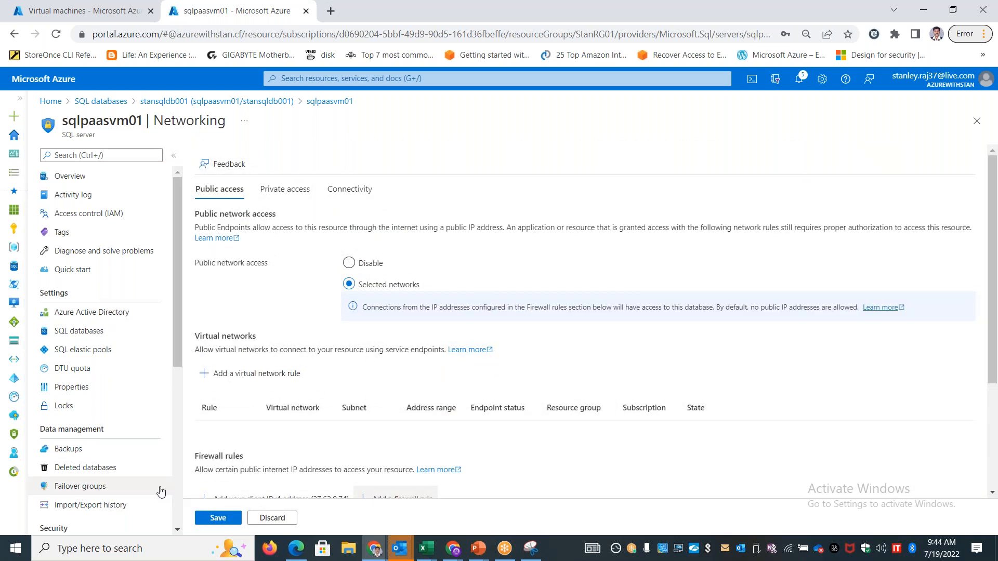
pyautogui.click(232, 518)
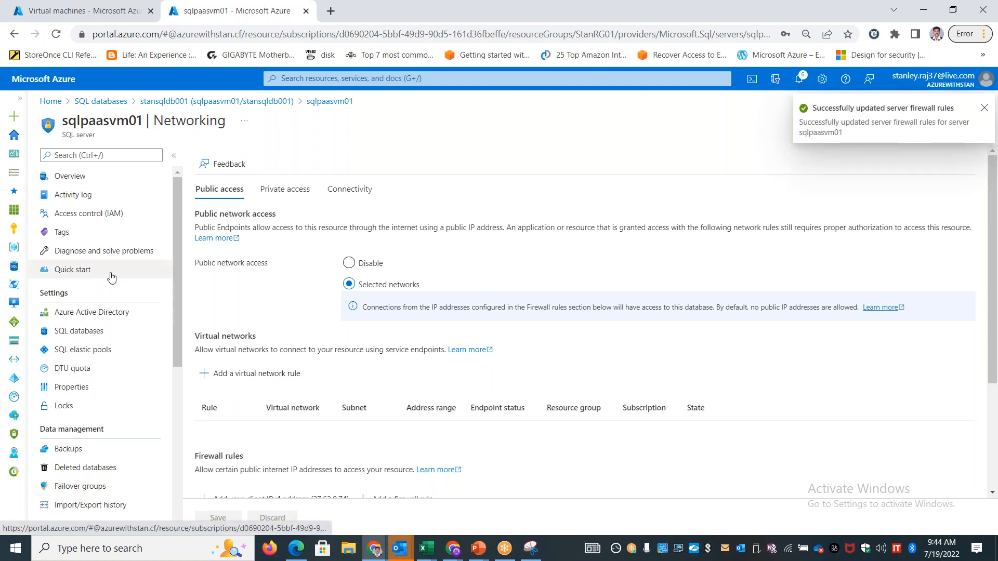
# Review the overview and SQL databases of sqlpaasvm01 and the server firewall page of stansqldb001
pyautogui.click(82, 178)
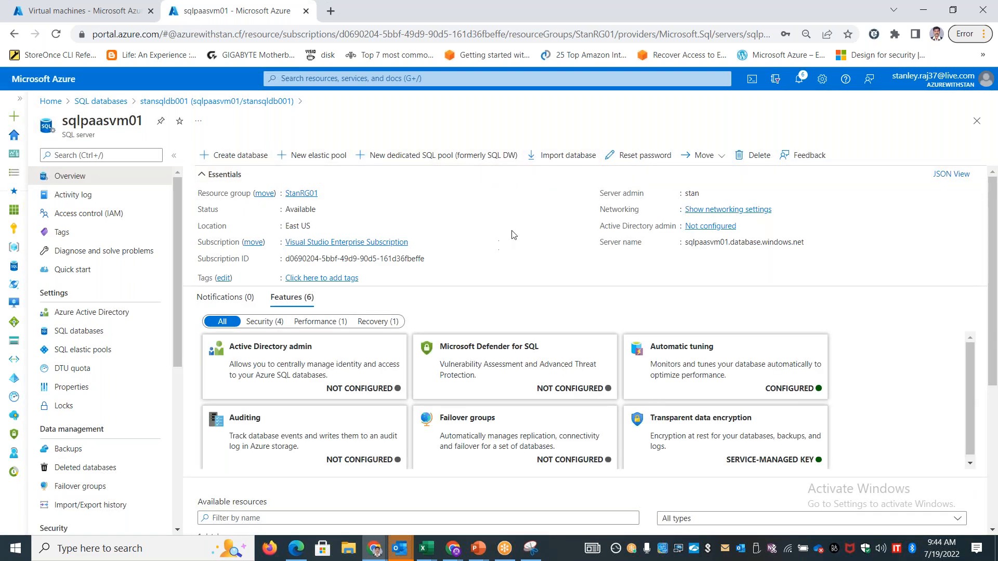
pyautogui.click(106, 331)
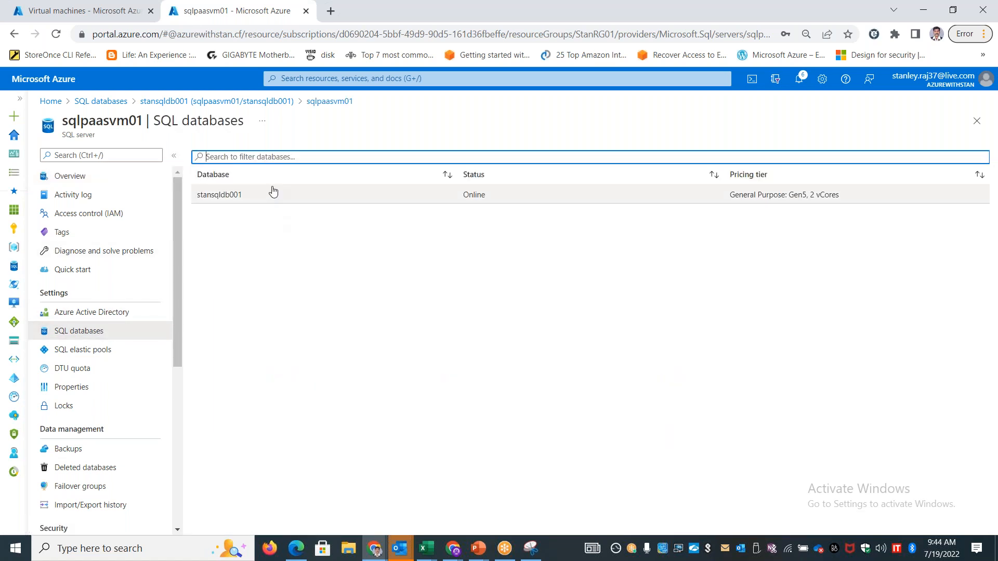
pyautogui.click(266, 200)
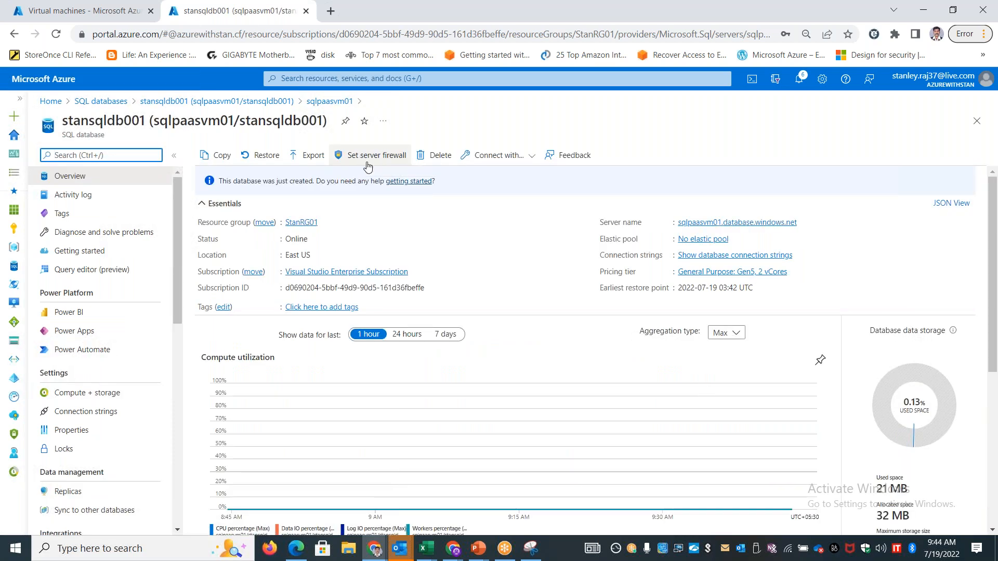
pyautogui.click(378, 155)
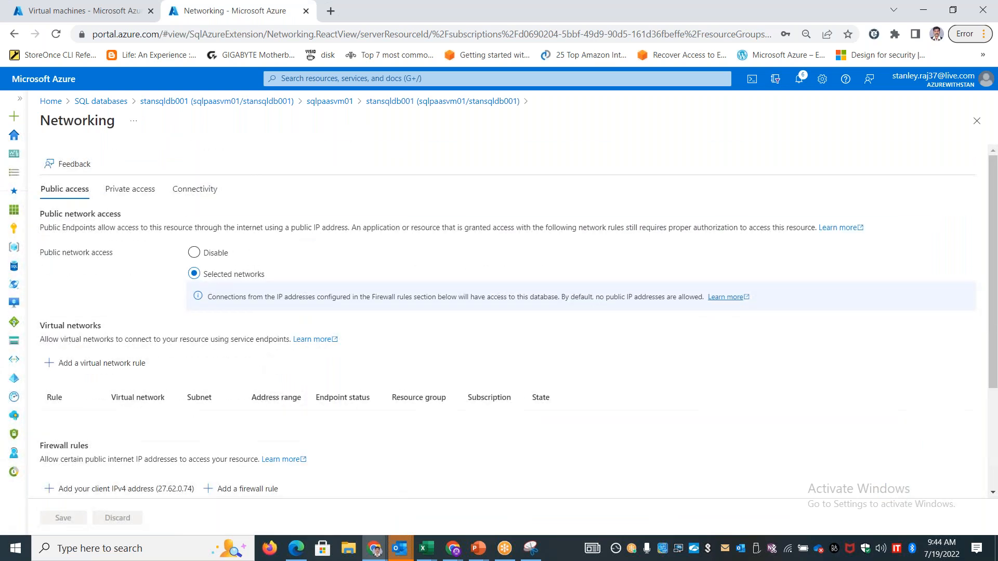
pyautogui.click(15, 34)
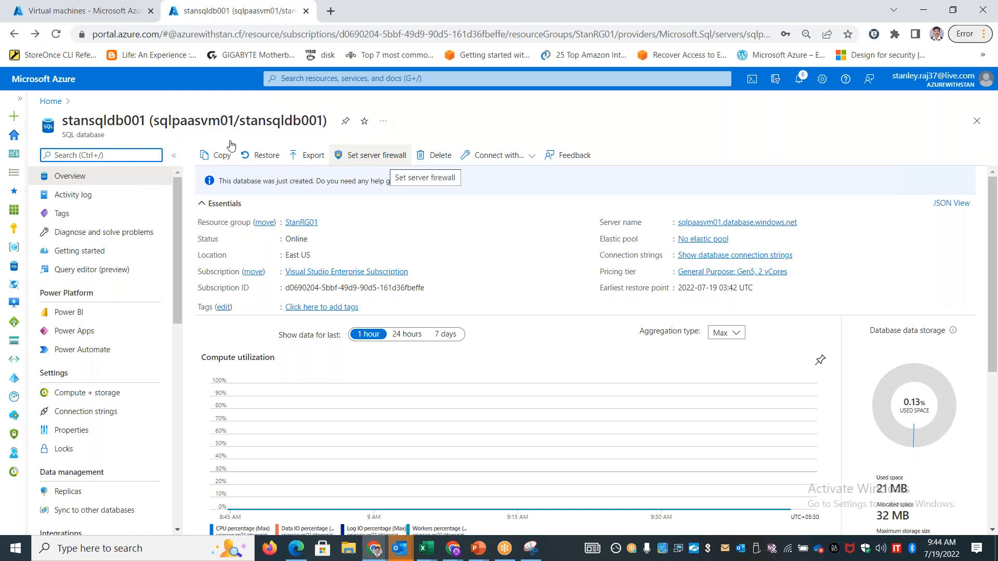
pyautogui.click(14, 34)
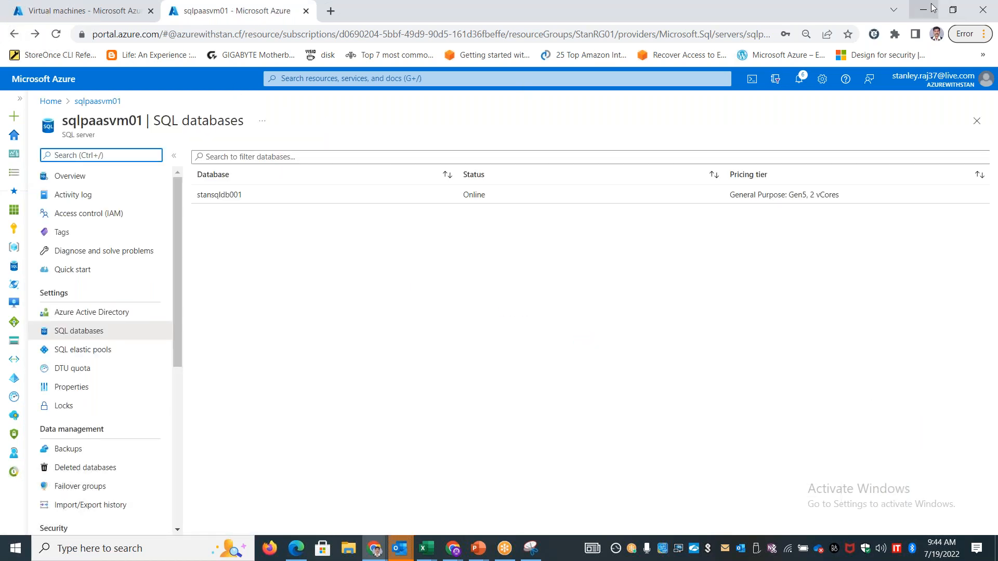
pyautogui.click(932, 8)
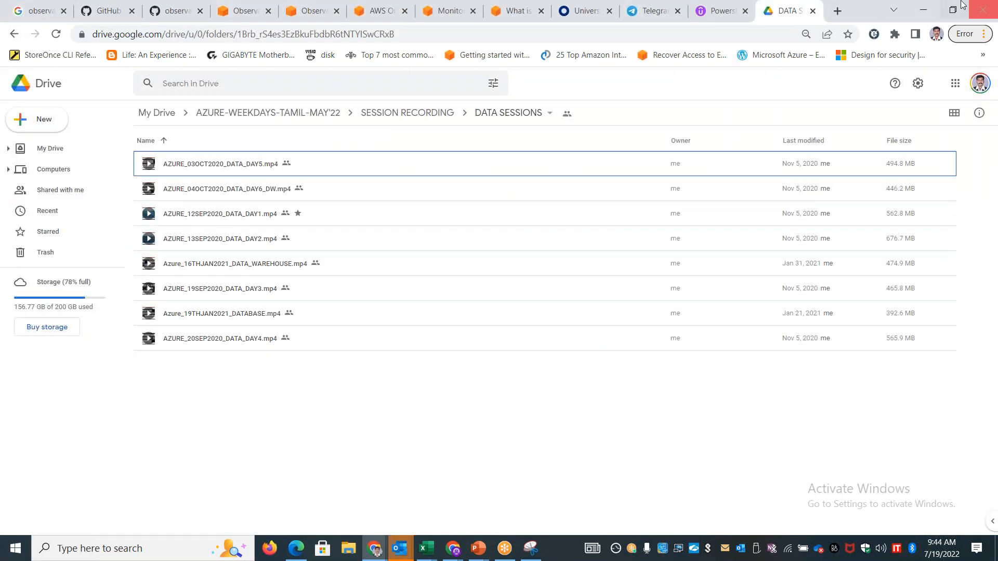
pyautogui.hotkey('alt', 'Tab')
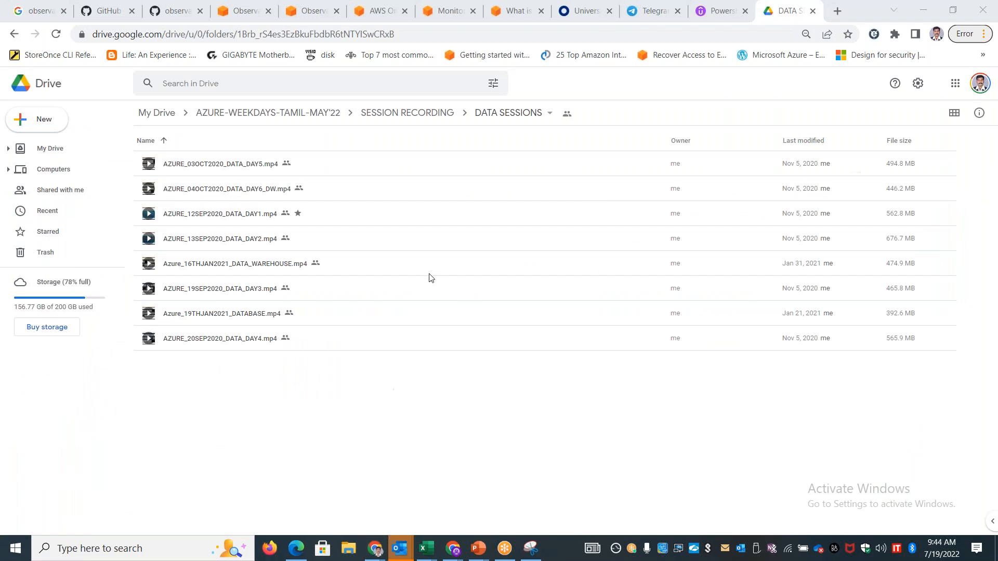
# Open the virtual machine sqlsrvIaasVM1 from the portal home page and copy its public IP address
pyautogui.click(50, 101)
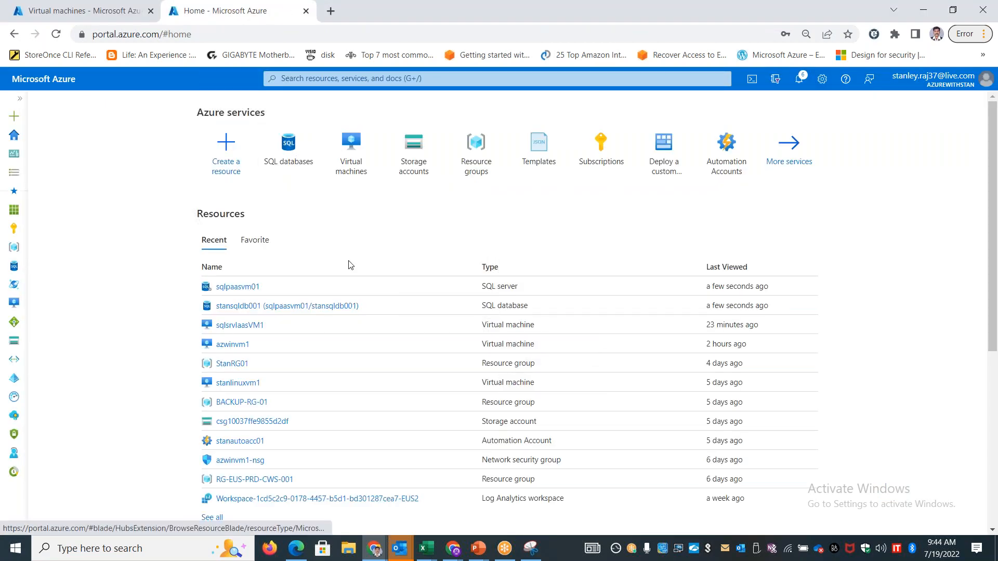
pyautogui.click(349, 158)
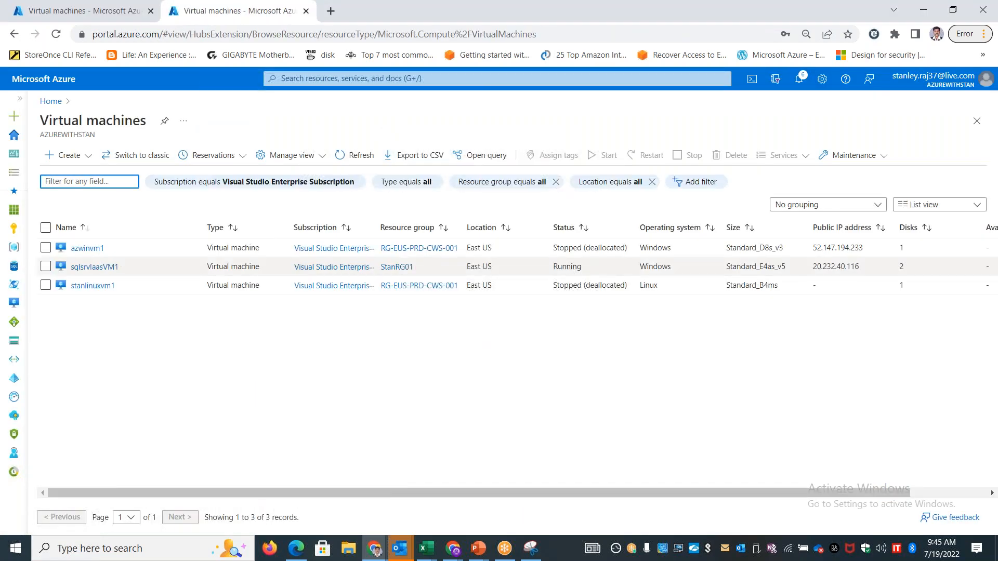
pyautogui.click(96, 267)
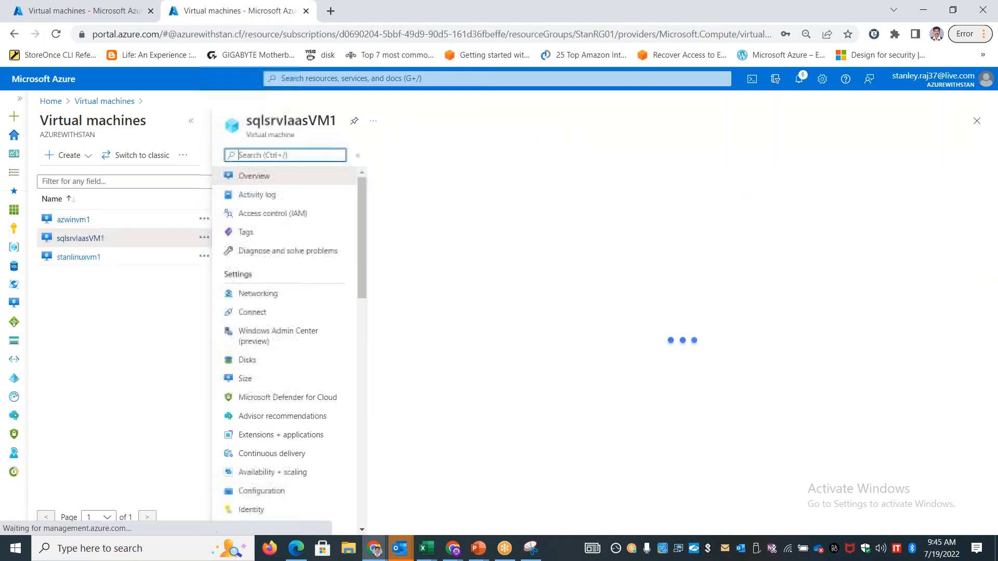
pyautogui.click(190, 124)
pyautogui.click(748, 238)
# Connect to 20.232.40.116 with Remote Desktop Connection and sign in with the account password
pyautogui.press('super+r')
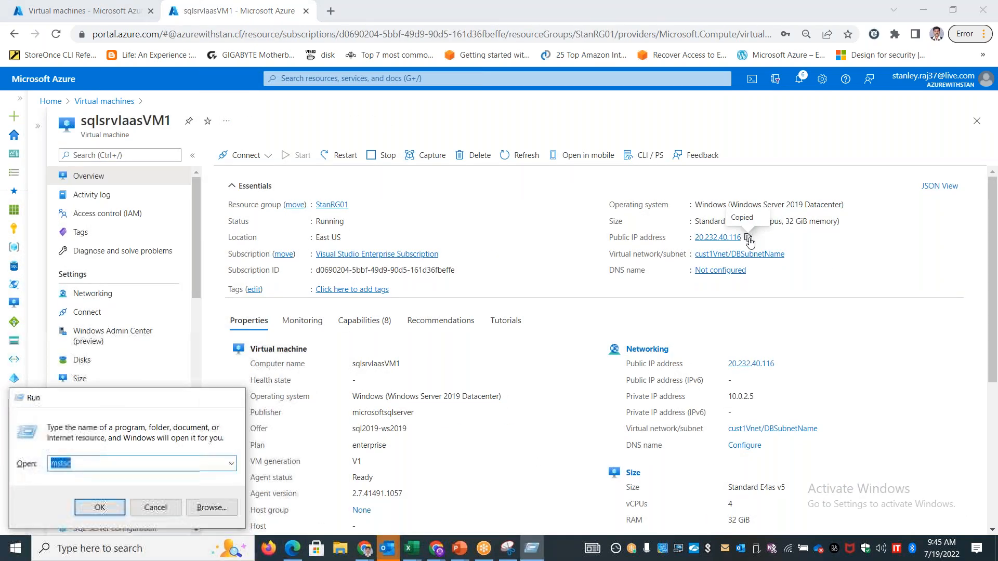
pyautogui.press('Return')
pyautogui.hotkey('ctrl', 'v')
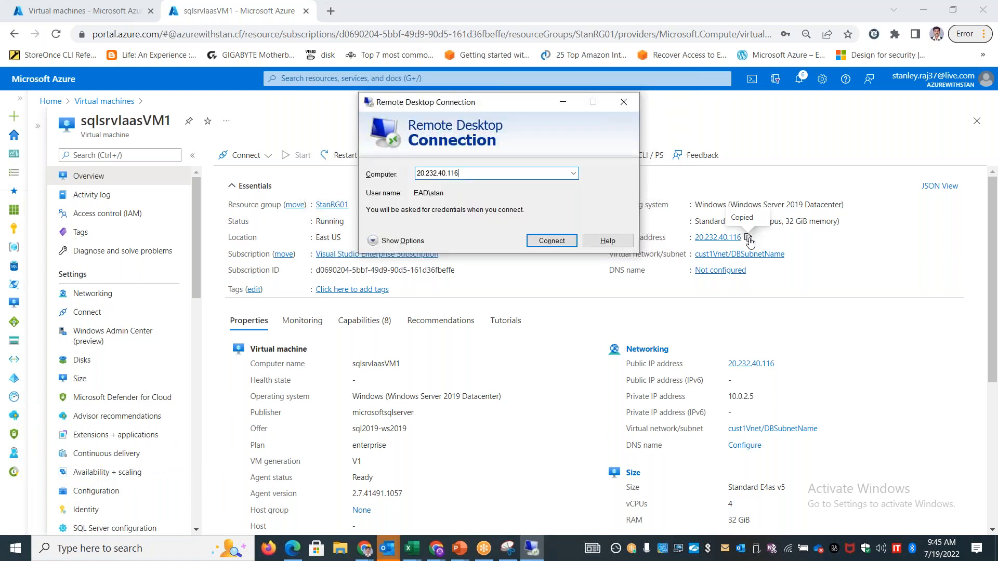
pyautogui.press('Return')
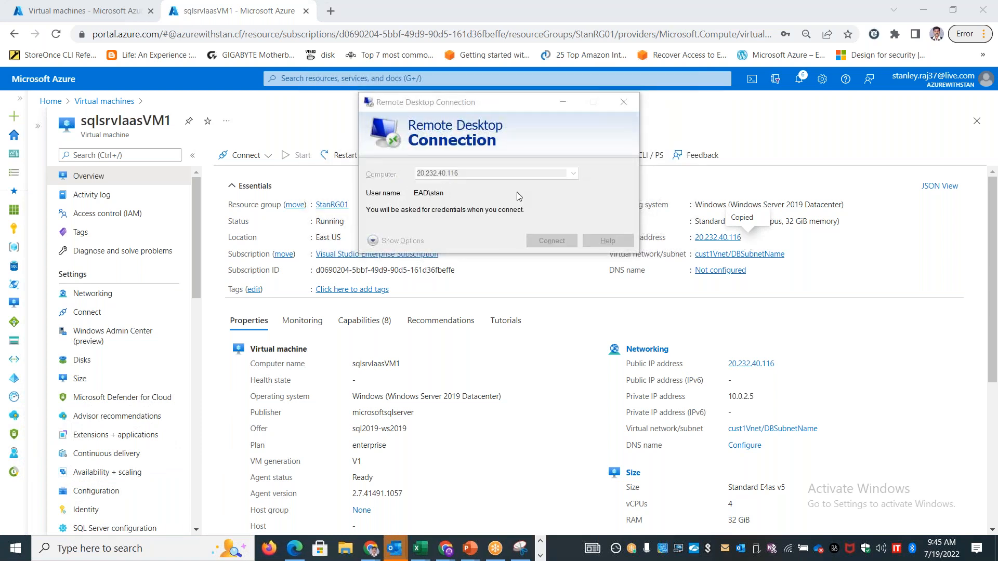
pyautogui.write('P')
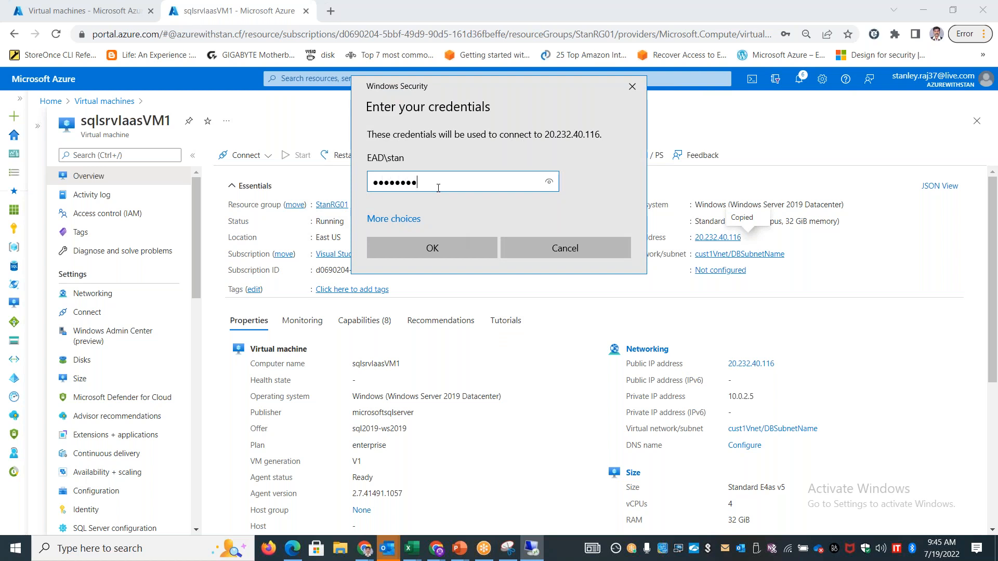
pyautogui.press('Return')
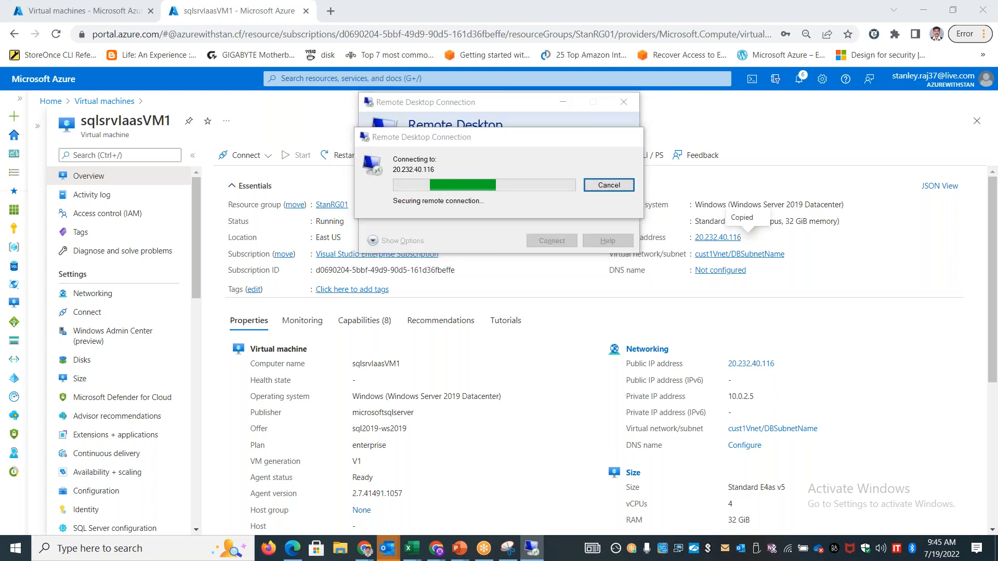
pyautogui.click(543, 286)
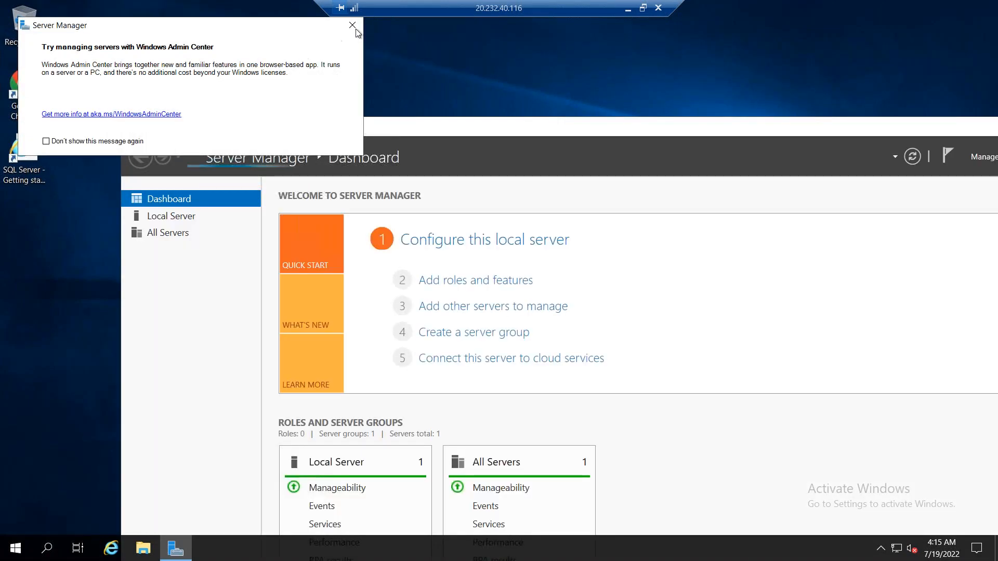
# Close Server Manager on the remote VM and open the Azure portal home page in Google Chrome
pyautogui.click(355, 27)
pyautogui.moveTo(539, 128); pyautogui.dragTo(94, 133)
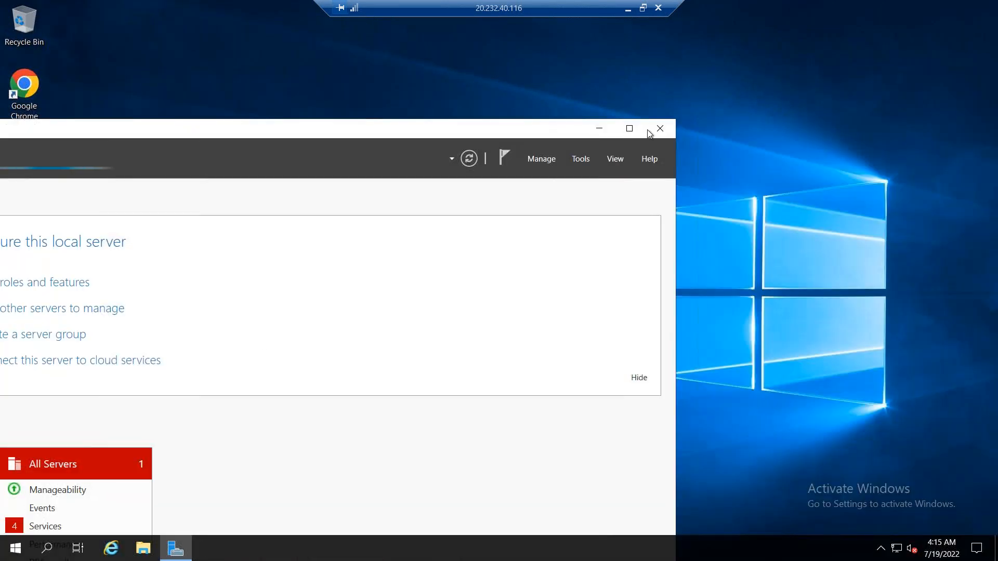
pyautogui.click(660, 128)
pyautogui.doubleClick(37, 84)
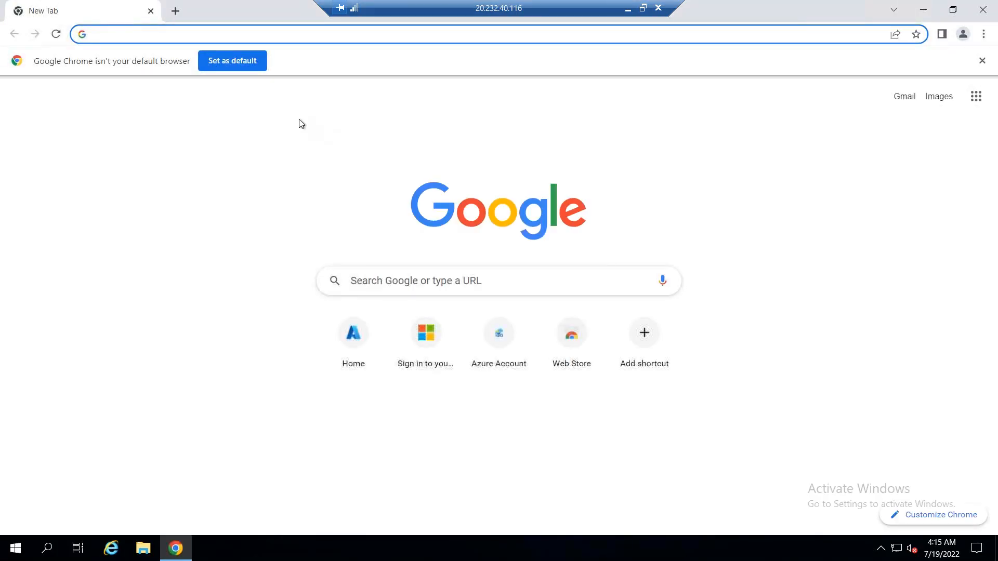
pyautogui.click(368, 312)
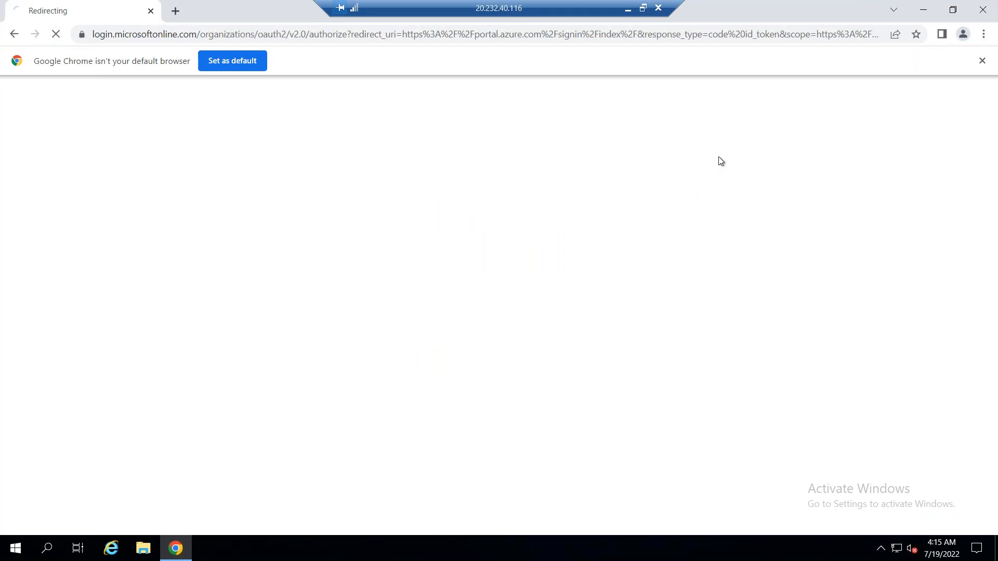
# Install Microsoft Data Migration Assistant from the DataMigrationAssistant installer in Downloads, accepting the license terms, and launch it
pyautogui.click(923, 10)
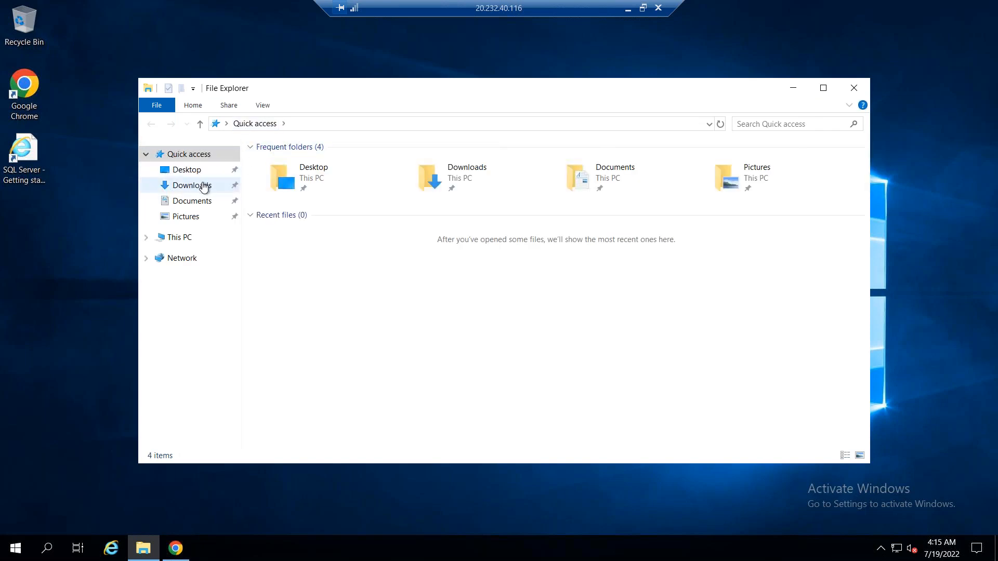
pyautogui.click(203, 187)
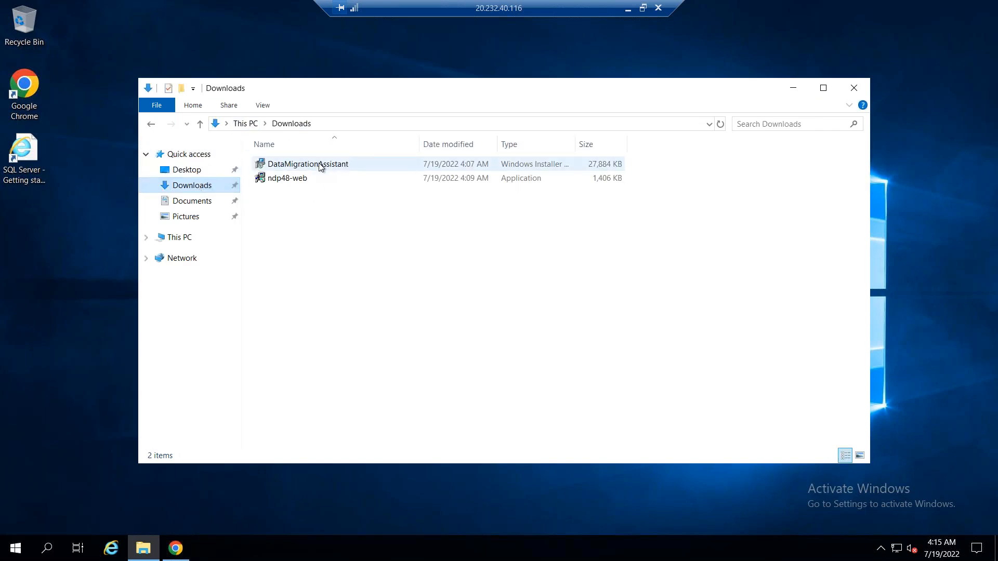
pyautogui.doubleClick(318, 165)
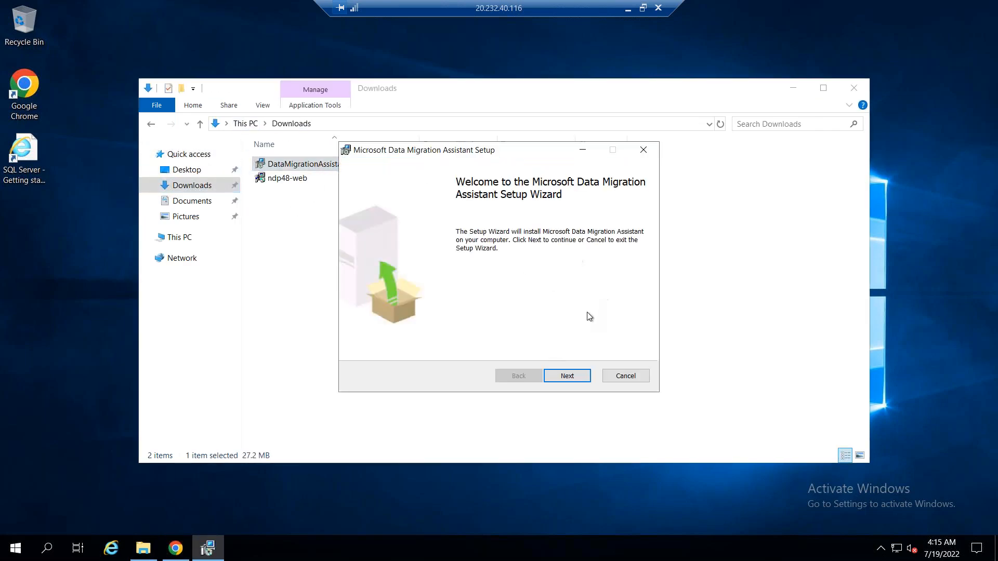
pyautogui.click(567, 377)
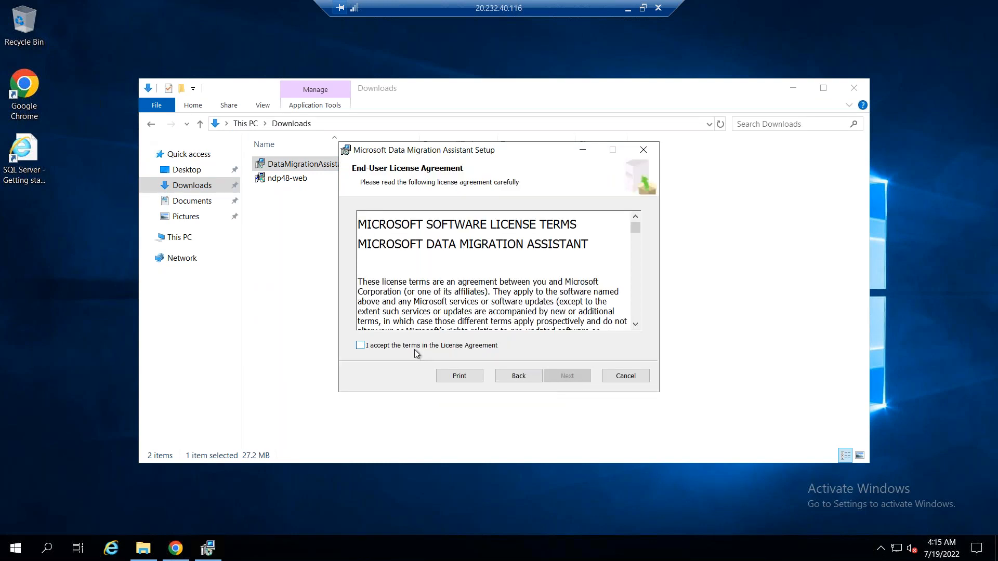
pyautogui.click(459, 347)
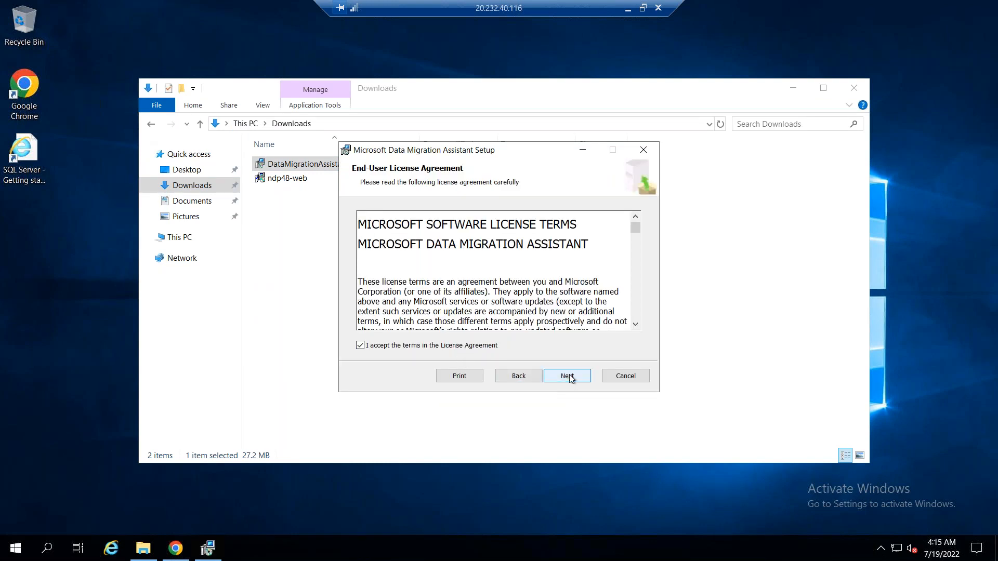
pyautogui.click(567, 376)
pyautogui.click(569, 377)
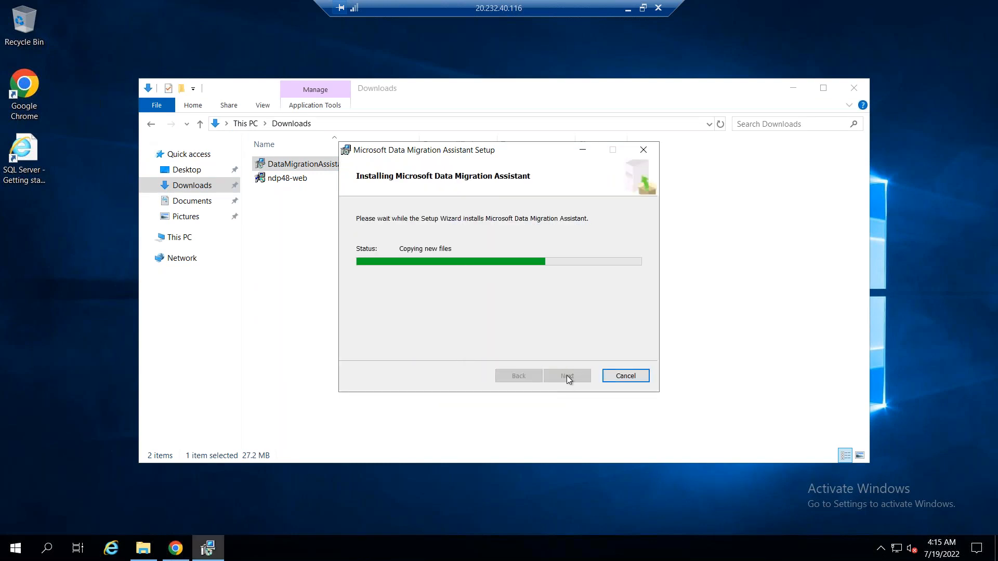
pyautogui.click(407, 374)
pyautogui.click(567, 375)
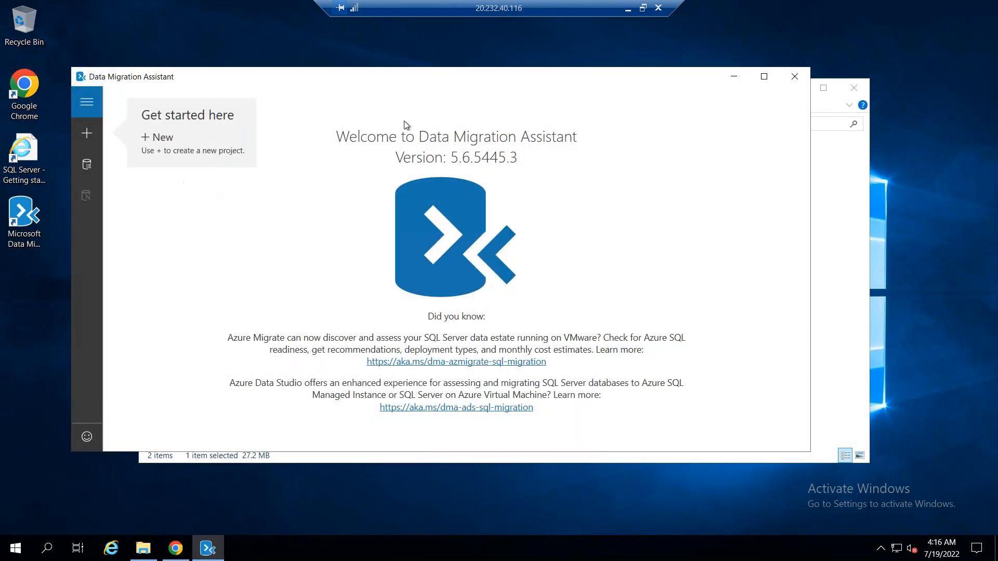
# Maximize Data Migration Assistant, view the assessments list, and start a new assessment project named standbasssess01
pyautogui.doubleClick(227, 78)
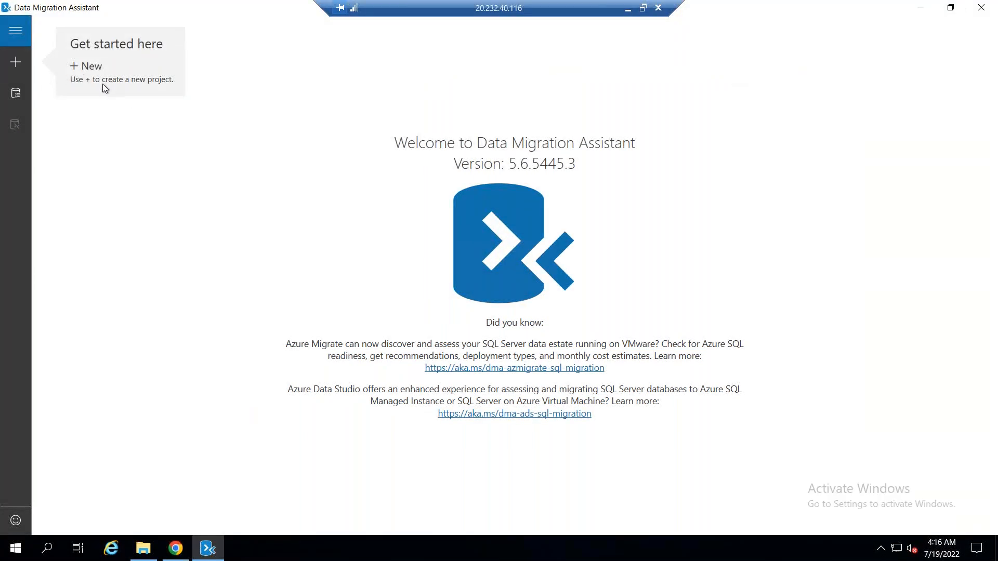
pyautogui.click(17, 33)
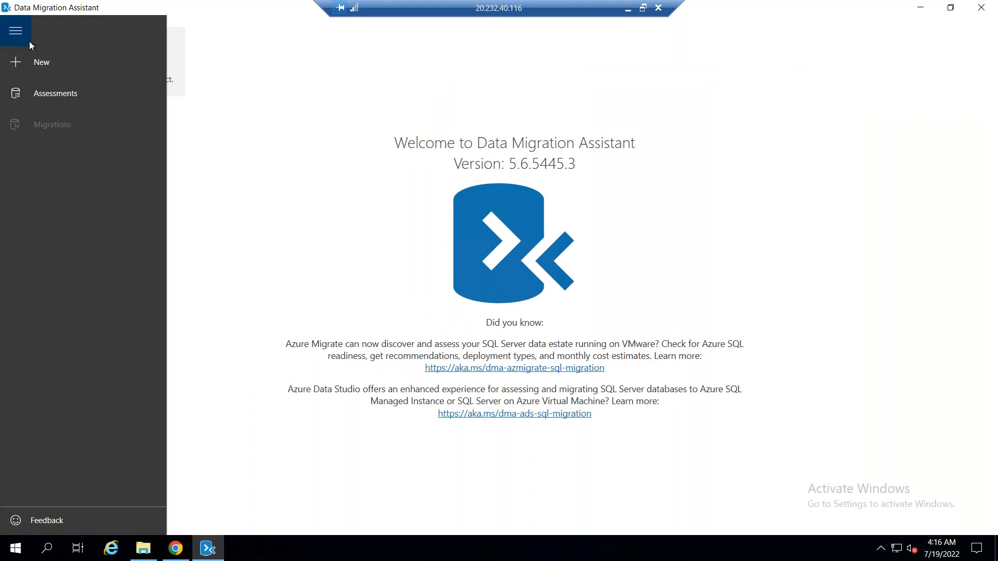
pyautogui.click(58, 96)
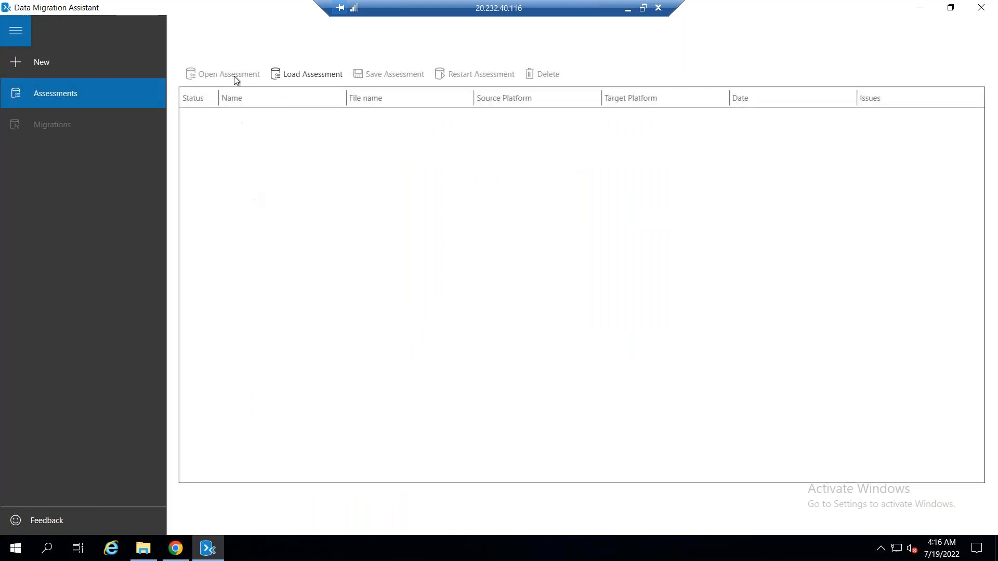
pyautogui.click(41, 60)
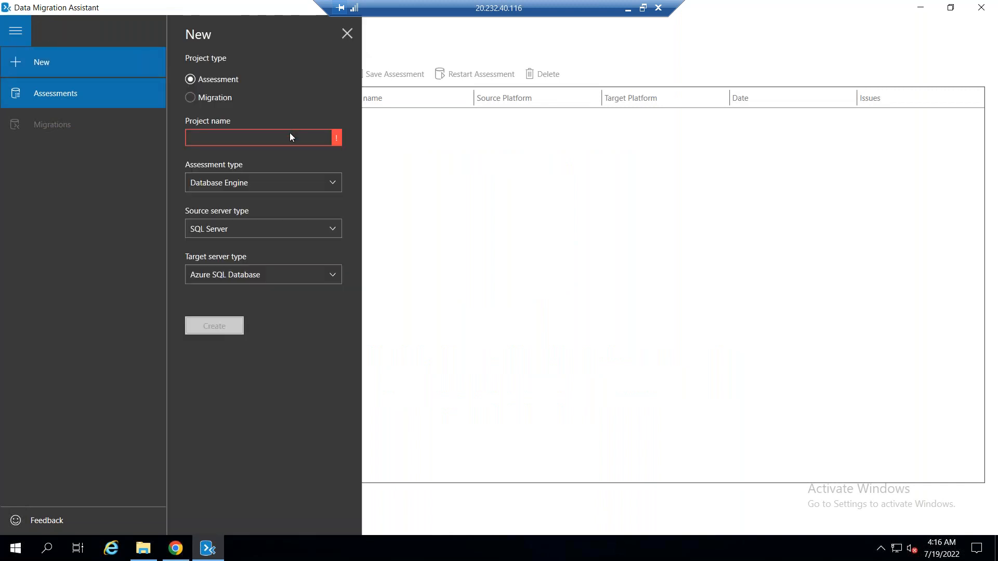
pyautogui.click(294, 137)
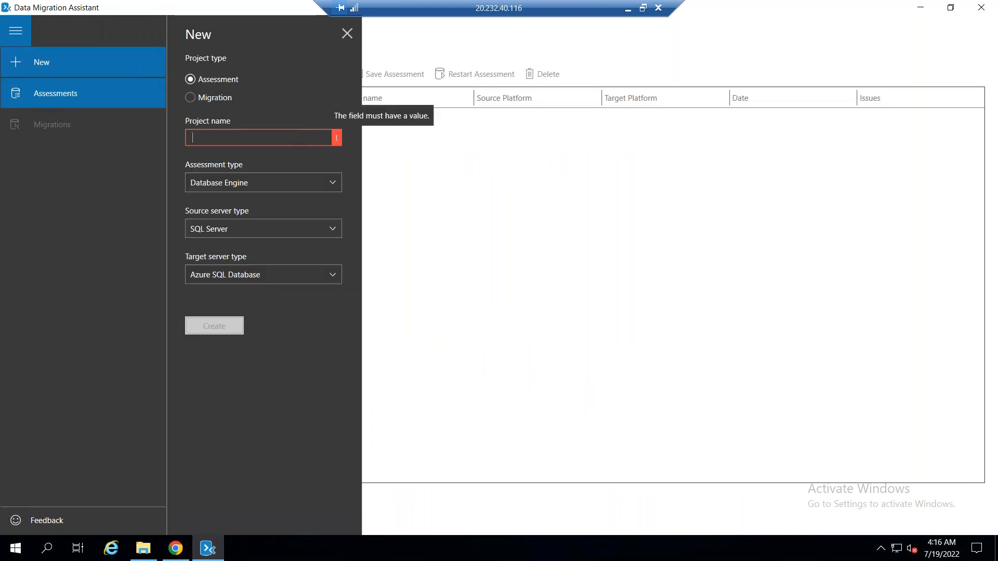
pyautogui.write('standbasssess01')
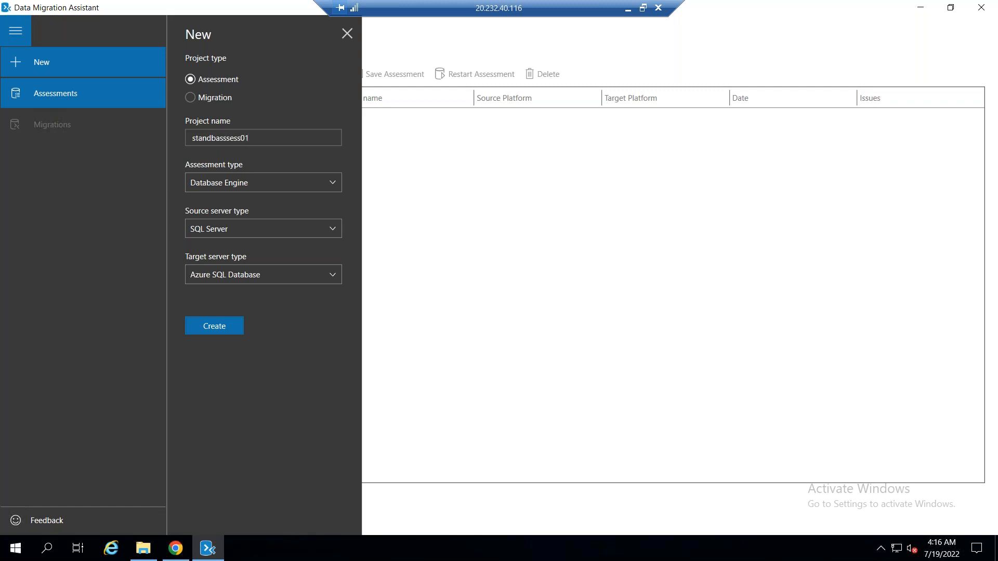
# Create the assessment project with type Database Engine, source SQL Server and target Azure SQL Database
pyautogui.click(285, 186)
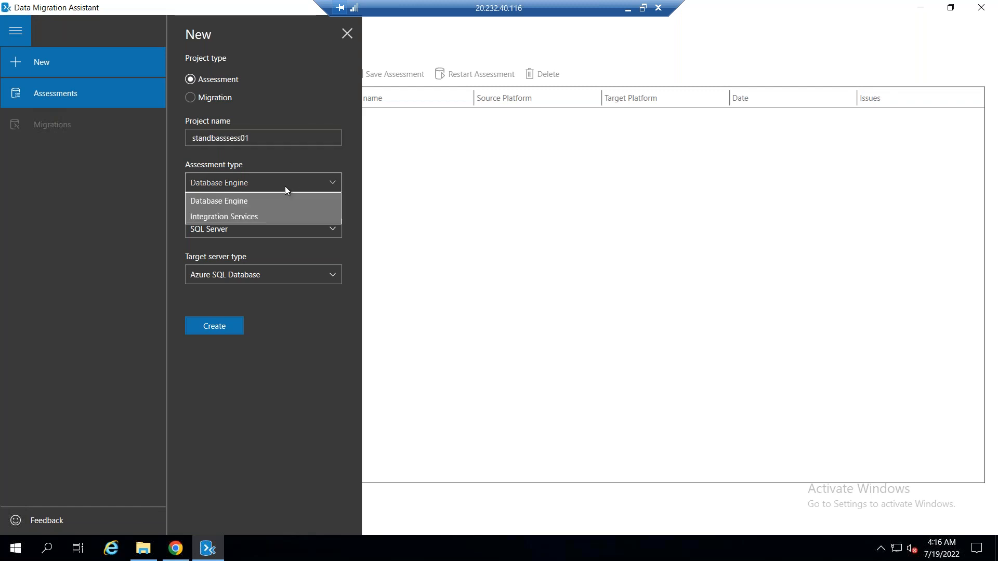
pyautogui.click(282, 201)
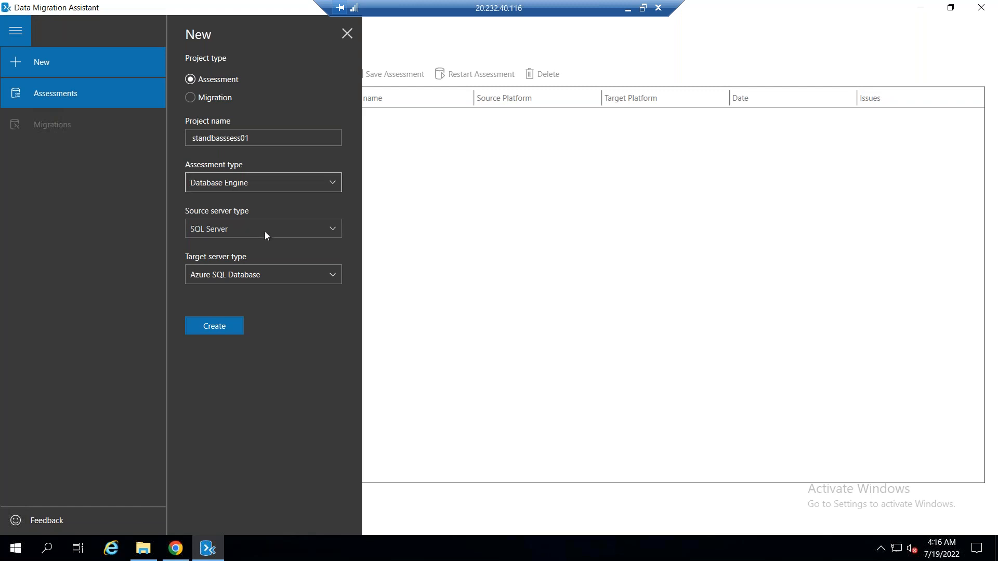
pyautogui.click(242, 234)
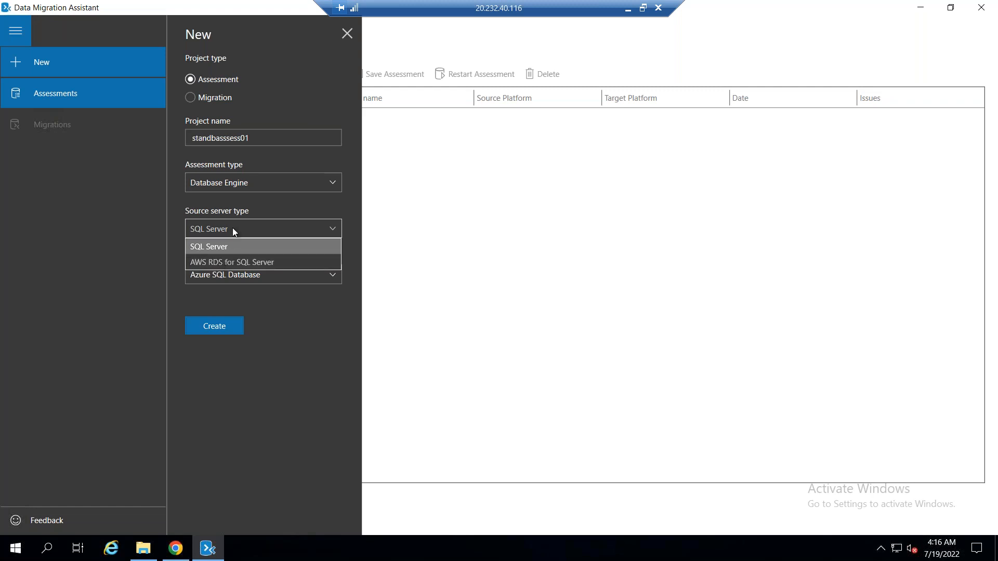
pyautogui.click(226, 248)
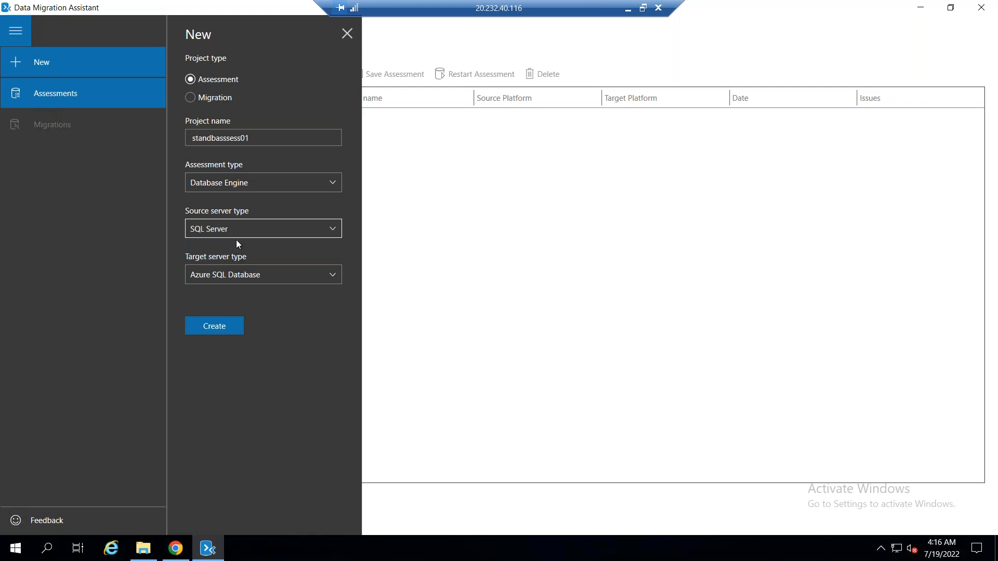
pyautogui.click(282, 275)
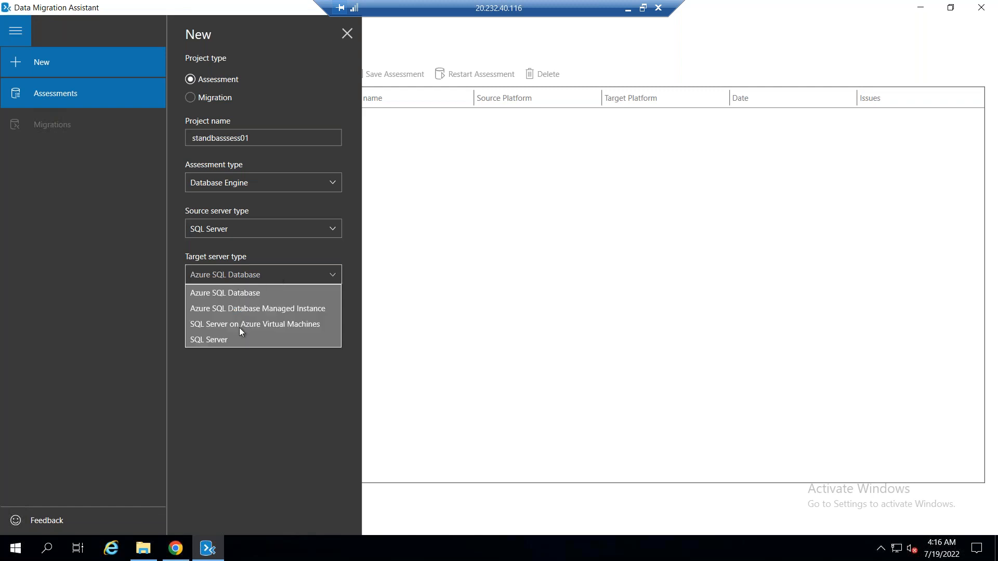
pyautogui.click(258, 293)
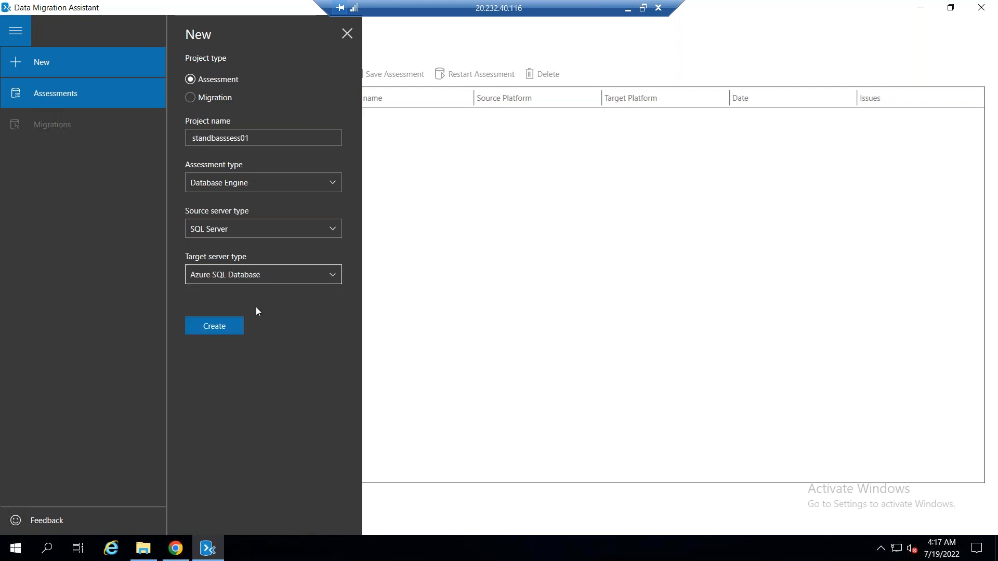
pyautogui.click(223, 326)
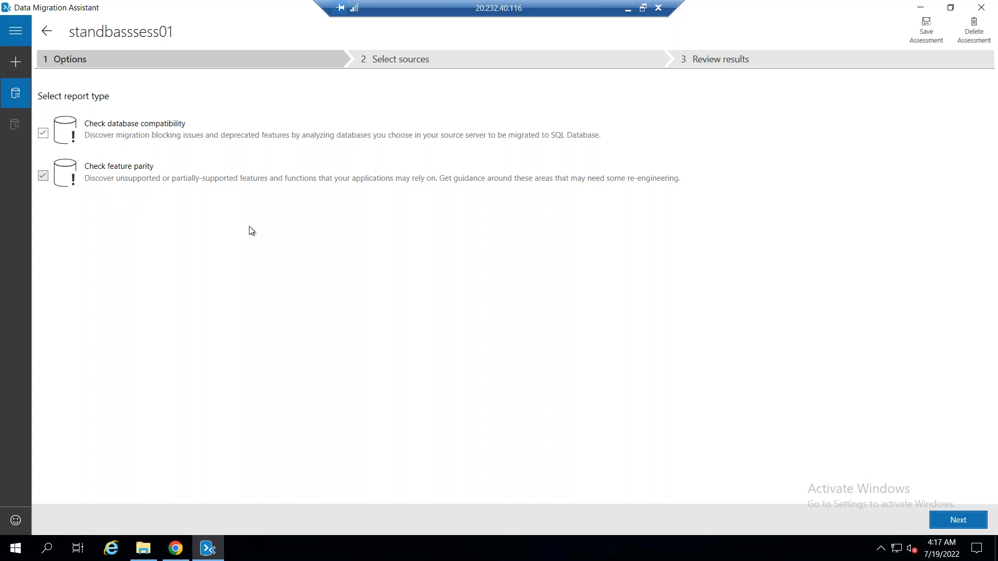
# Keep the selected report types, connect to localhost with Windows Authentication and encryption off, and add STANDB01 as the assessment source
pyautogui.click(958, 520)
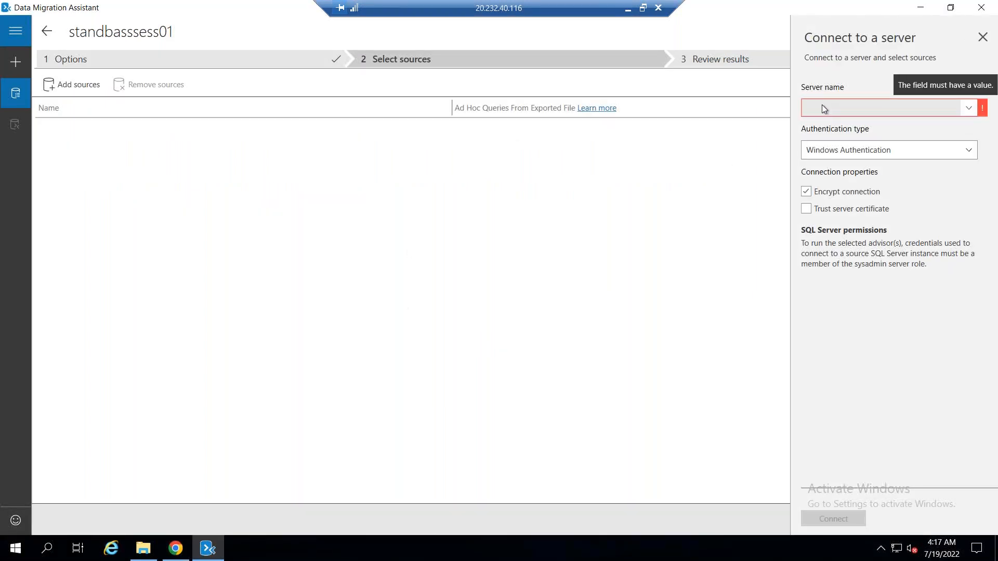
pyautogui.write('local')
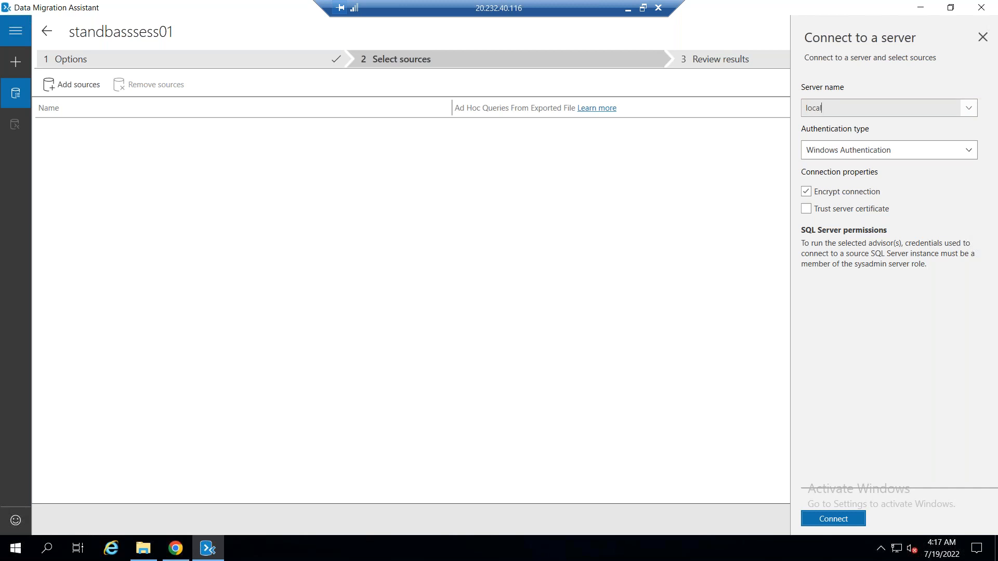
pyautogui.write('shost')
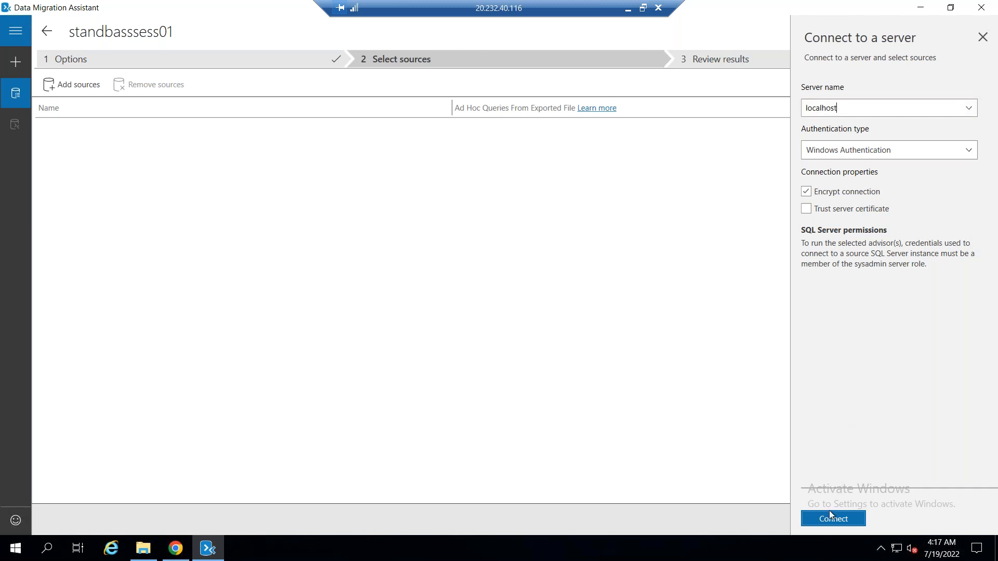
pyautogui.click(872, 192)
pyautogui.click(827, 517)
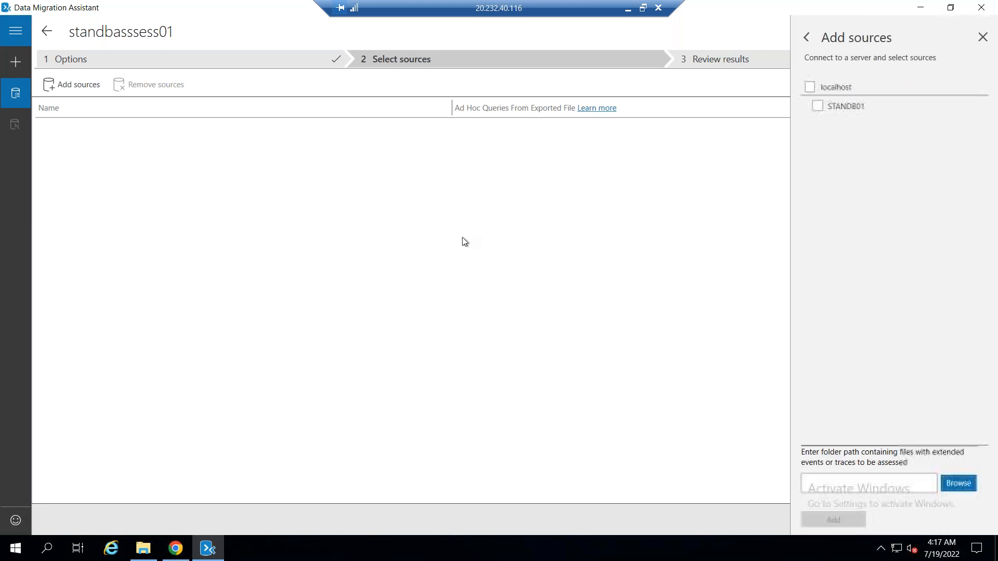
pyautogui.click(809, 88)
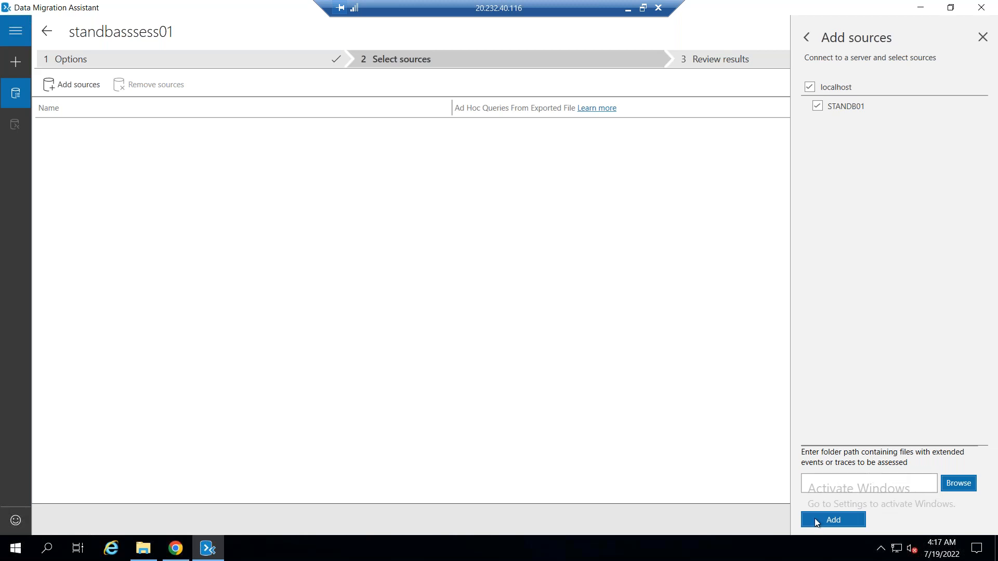
pyautogui.click(860, 520)
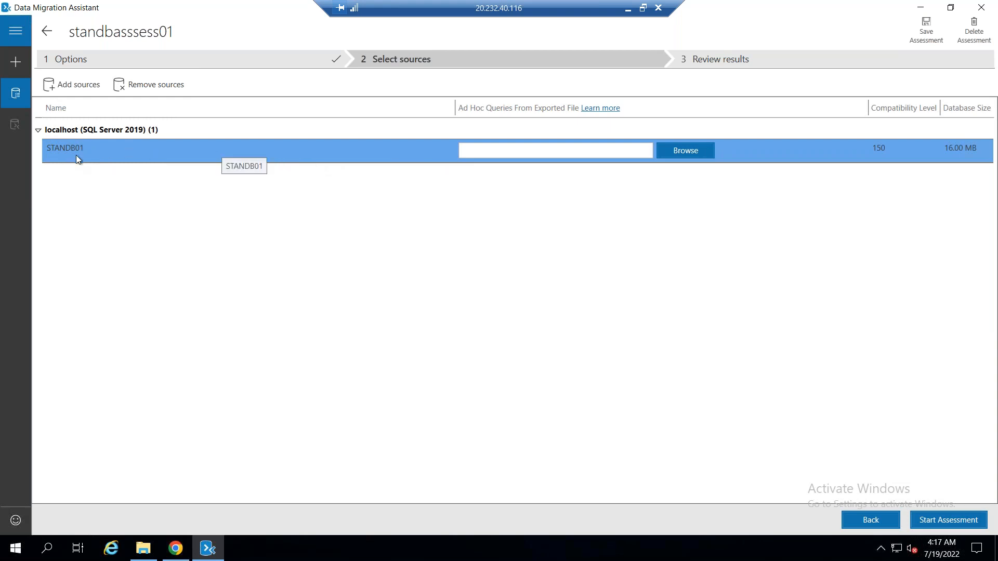
# Run the assessment of STANDB01 and review its SQL Server feature parity and compatibility issues results
pyautogui.click(946, 519)
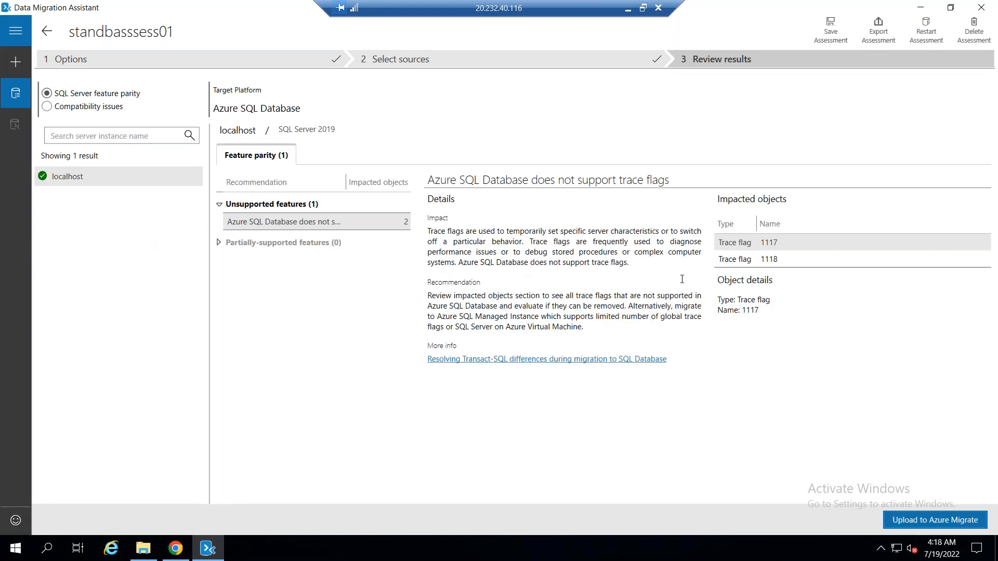
pyautogui.click(254, 225)
pyautogui.click(108, 109)
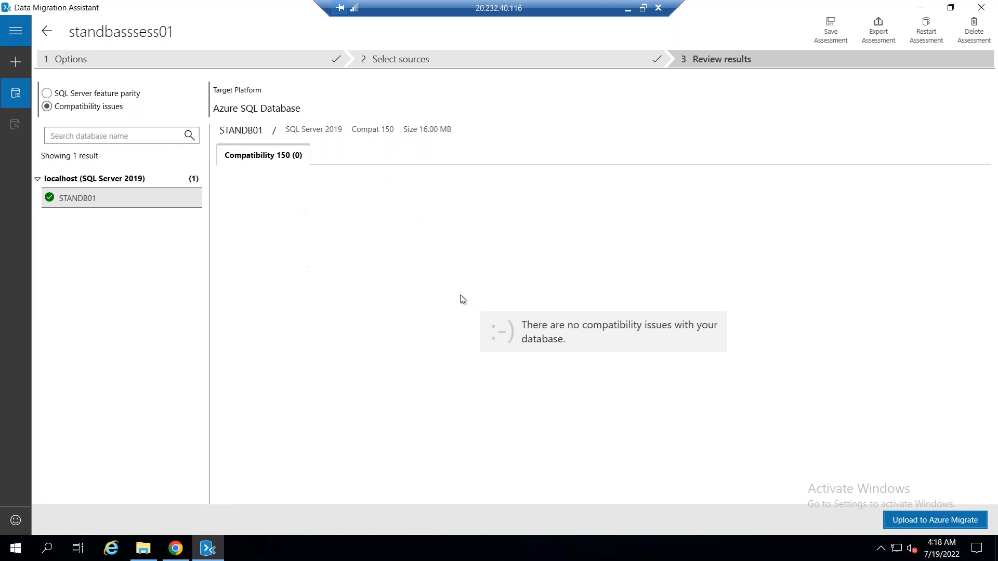
# Start uploading the assessment to Azure Migrate, connecting to the Azure environment and signing in with the Azure account
pyautogui.click(915, 519)
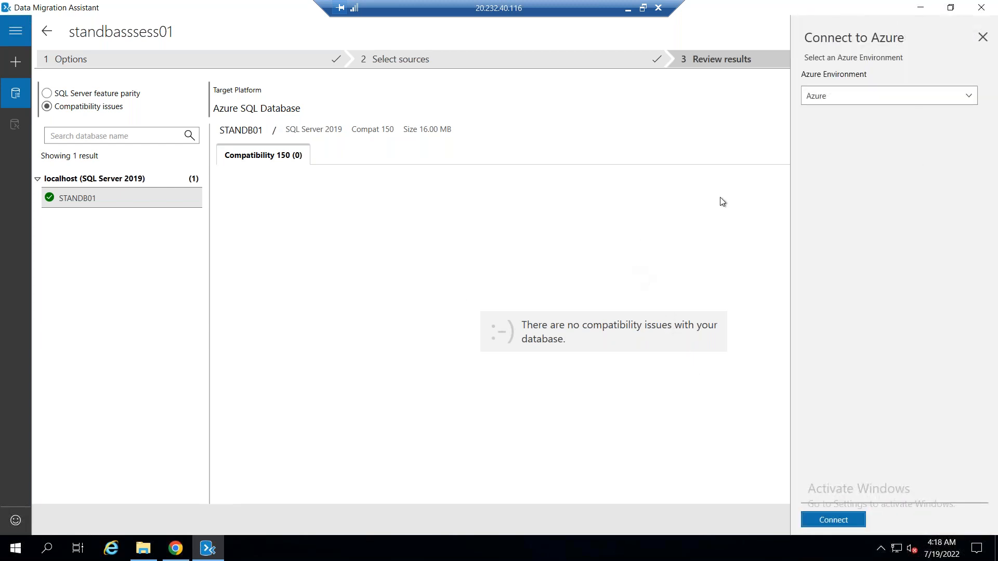
pyautogui.click(842, 96)
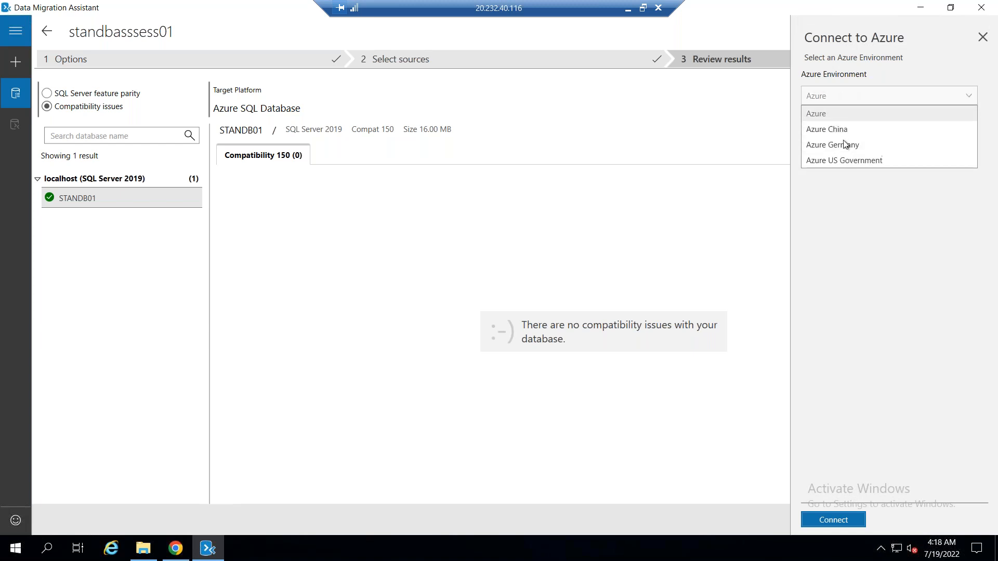
pyautogui.click(834, 116)
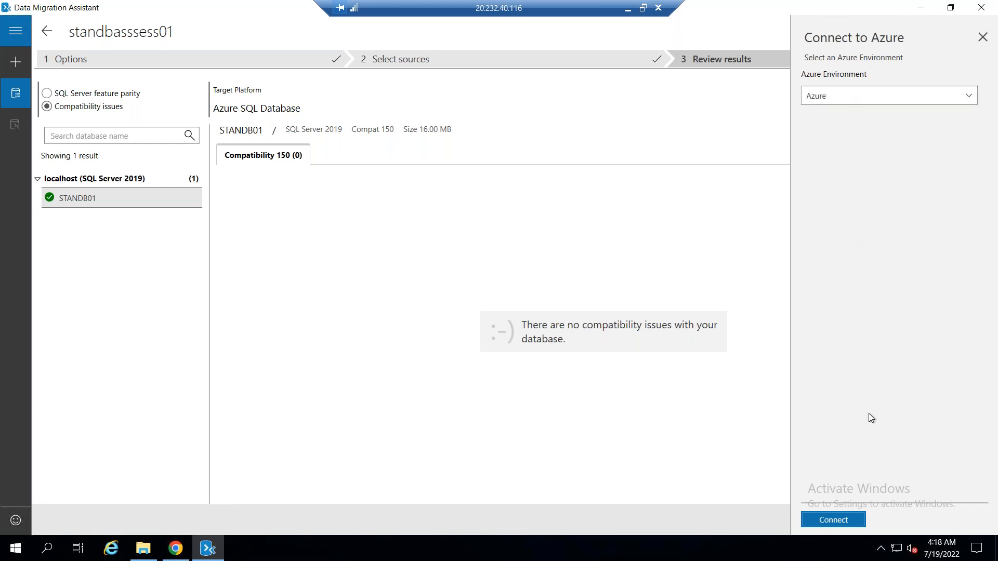
pyautogui.click(837, 518)
pyautogui.click(826, 522)
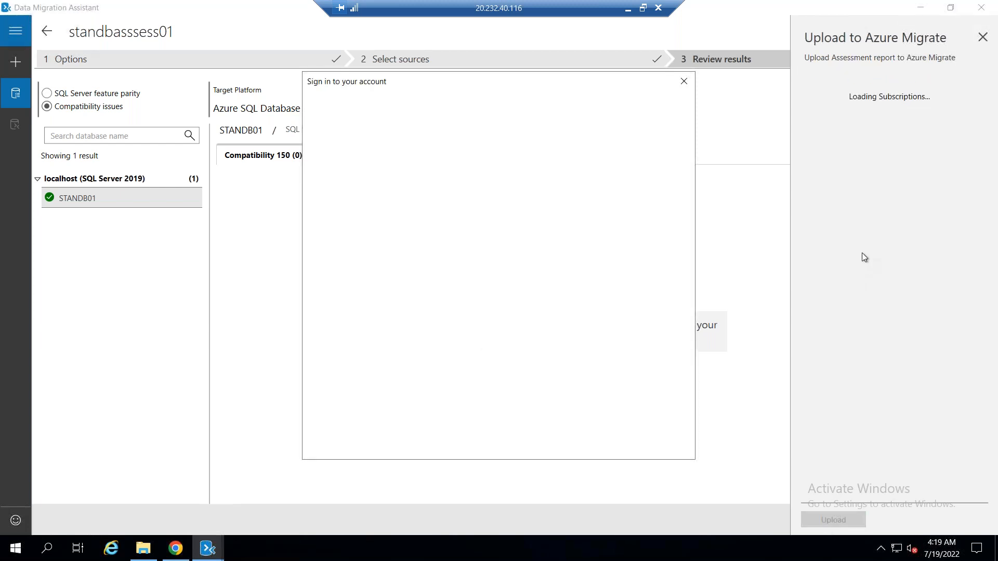
pyautogui.click(501, 287)
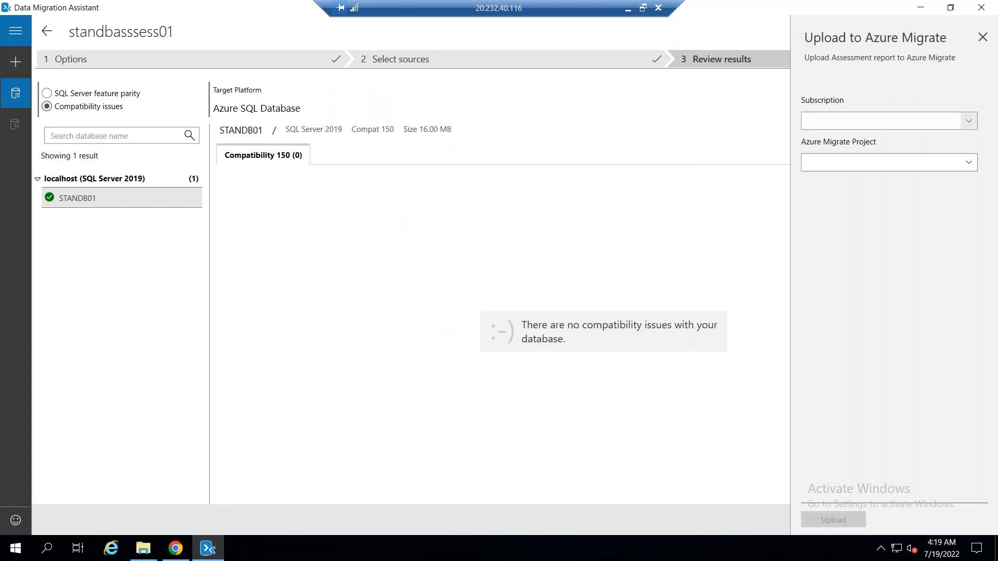
# Upload the assessment to the Azure Migrate project standbmigrate01 under the Visual Studio Enterprise Subscription
pyautogui.click(970, 126)
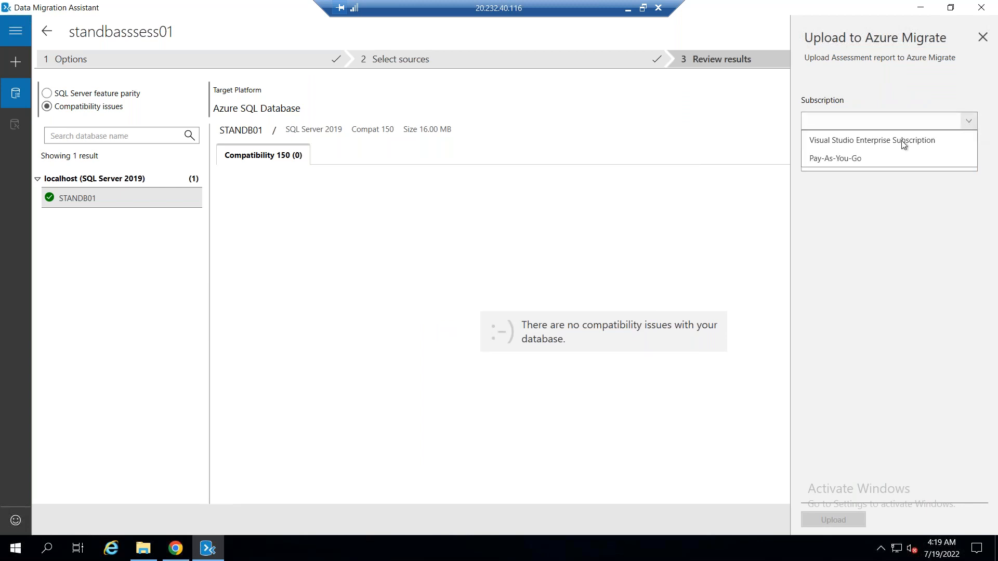
pyautogui.click(896, 140)
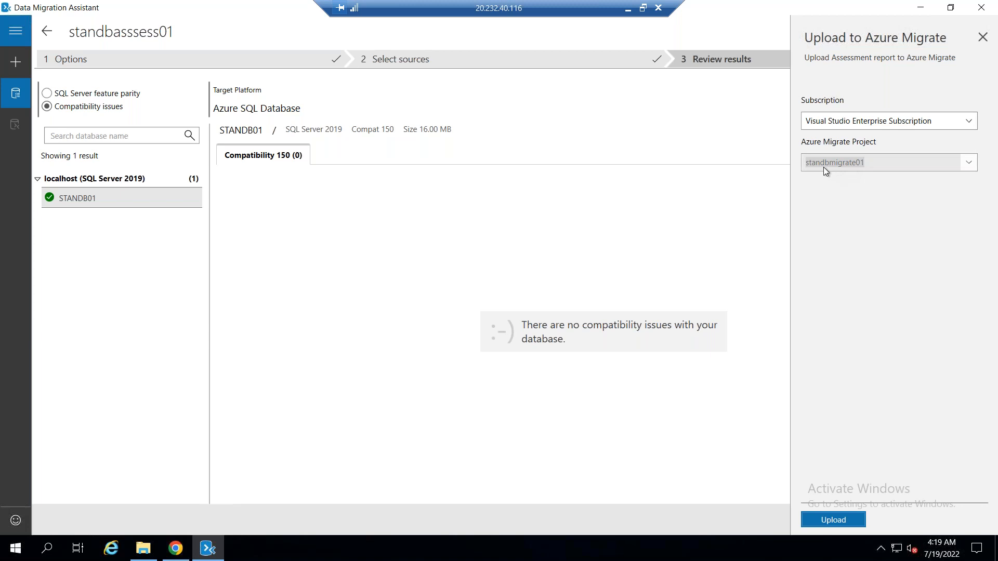
pyautogui.click(832, 520)
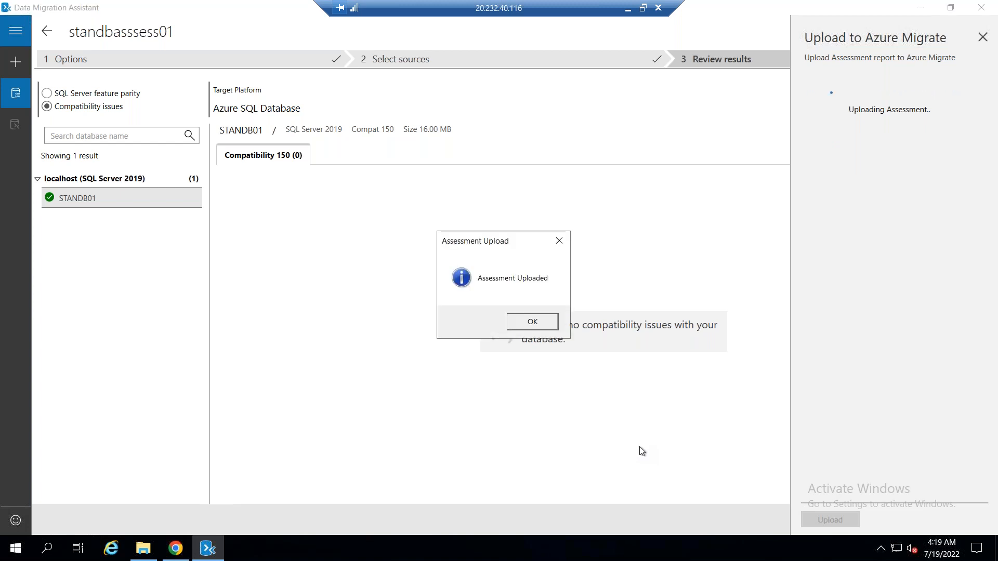
pyautogui.click(530, 321)
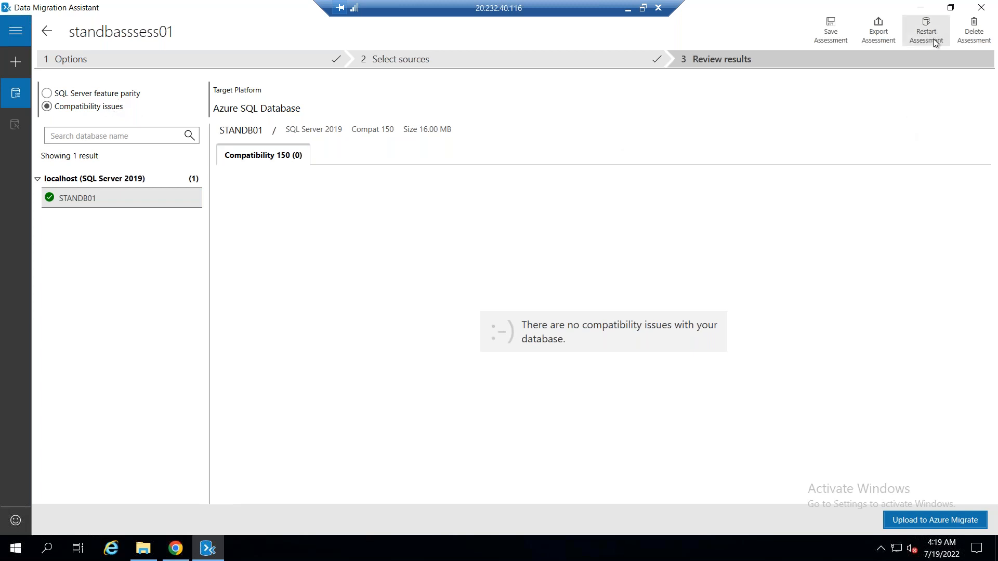
# Create a migration project named standbmig01 from SQL Server to Azure SQL Database with scope Schema and data
pyautogui.click(16, 65)
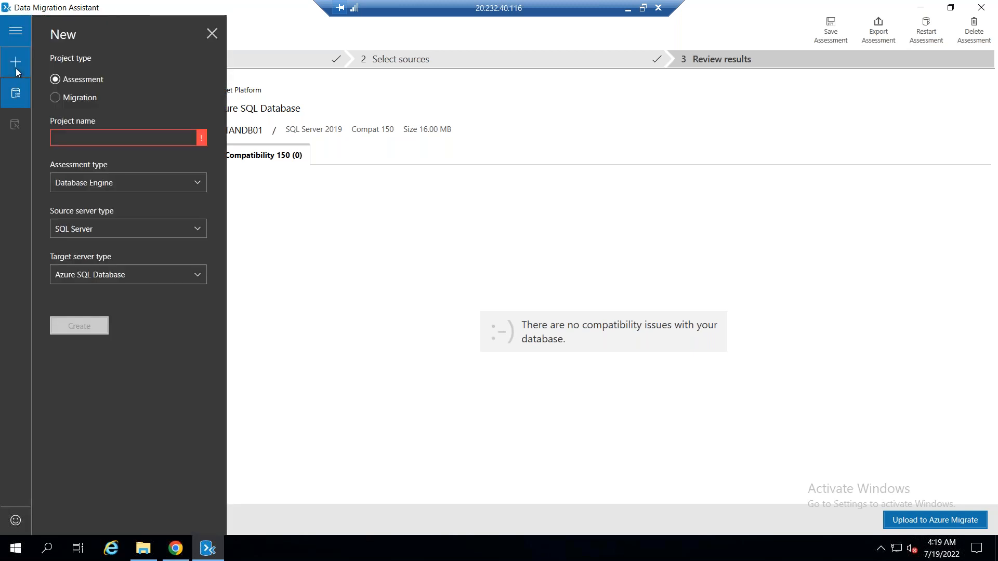
pyautogui.click(89, 99)
pyautogui.click(102, 137)
pyautogui.write('s')
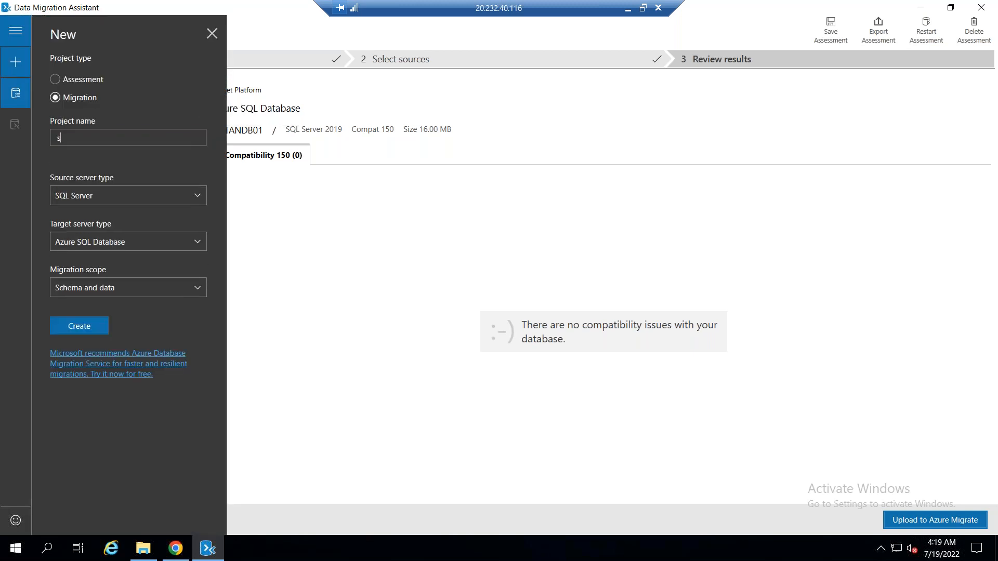
pyautogui.write('tandbmigrate0')
pyautogui.press('BackSpace')
pyautogui.press('BackSpace')
pyautogui.press('BackSpace')
pyautogui.write('01')
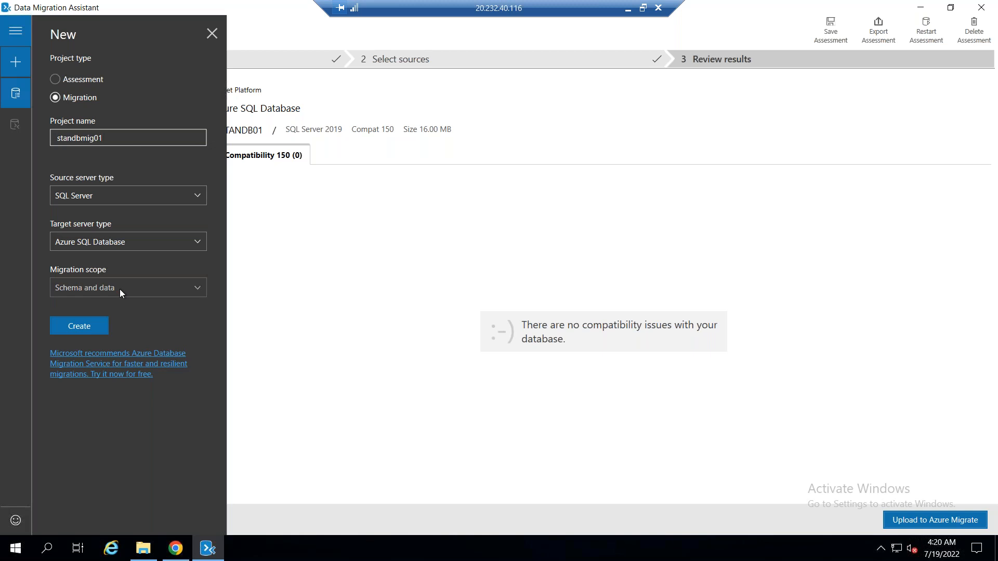
pyautogui.click(87, 320)
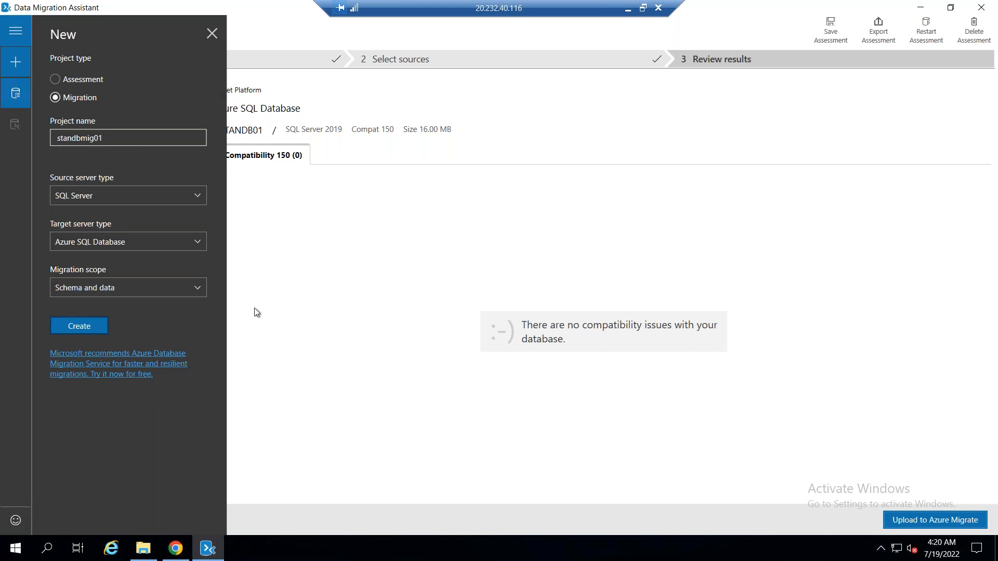
pyautogui.click(85, 329)
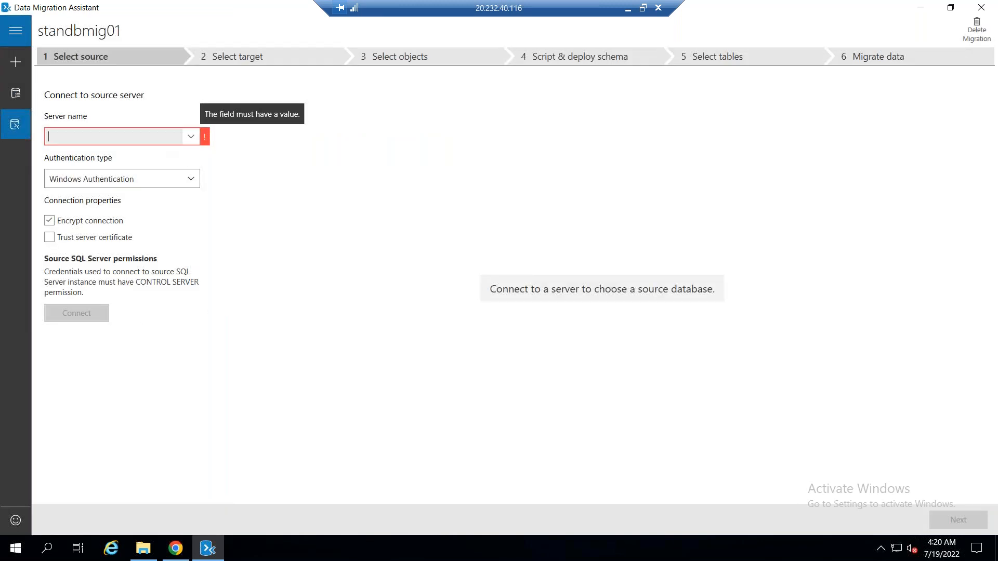
# Connect to the source server localhost with Windows Authentication and encryption off, and proceed with STANDB01 as the source database
pyautogui.write('localhost')
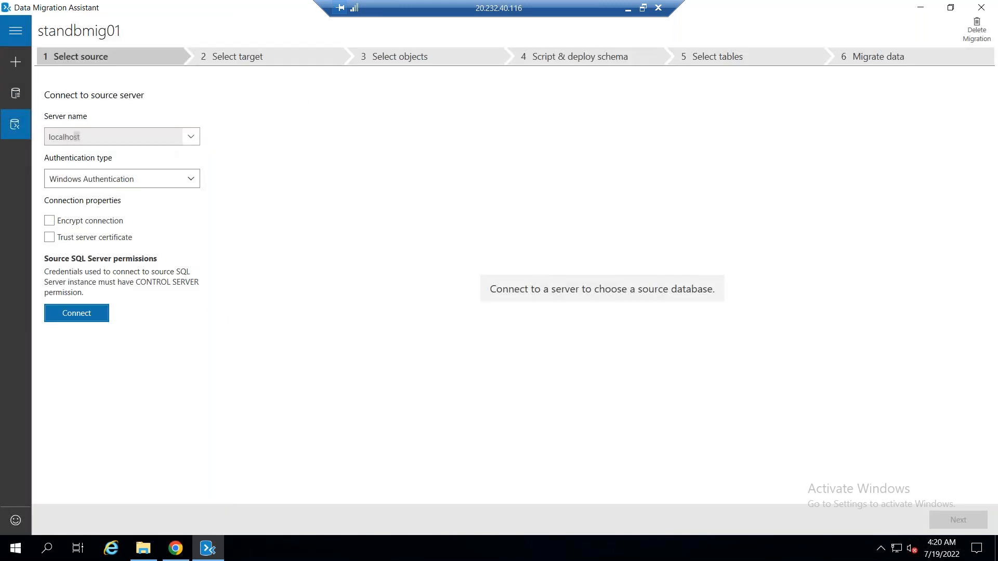
pyautogui.click(87, 311)
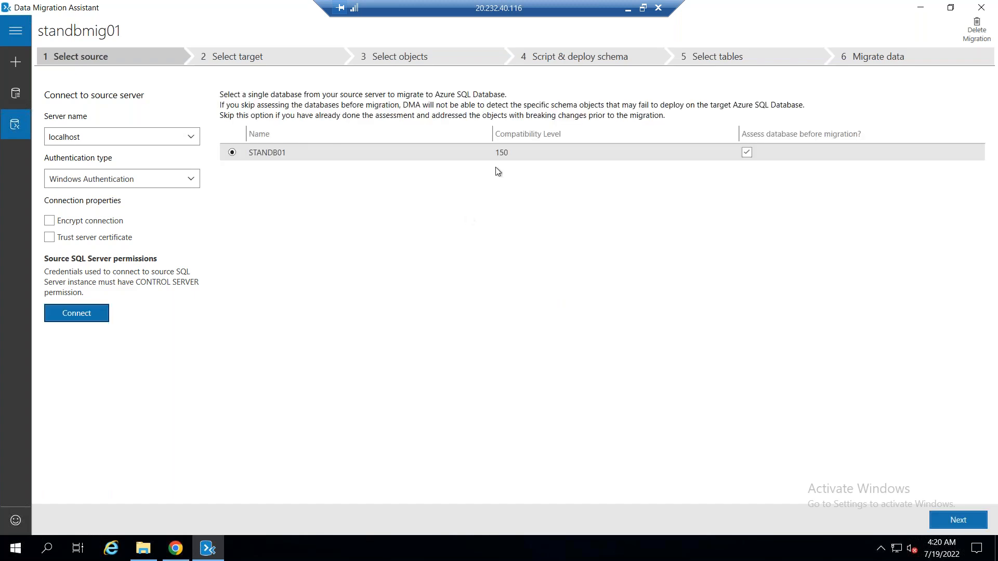
pyautogui.click(289, 156)
pyautogui.click(958, 520)
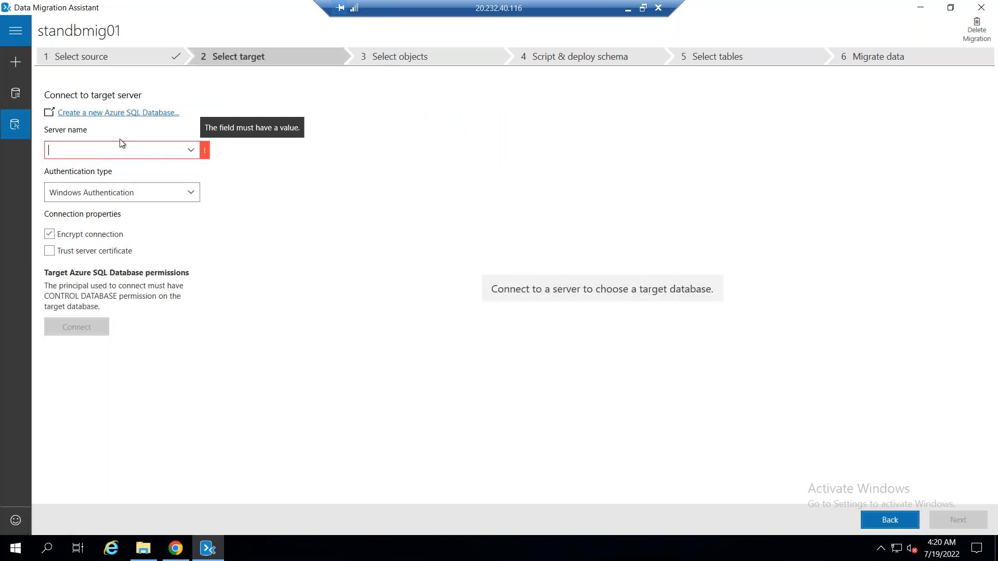
# Copy the server name of the SQL database stansqldb001 from the Azure portal and return to the VM's remote session
pyautogui.click(115, 150)
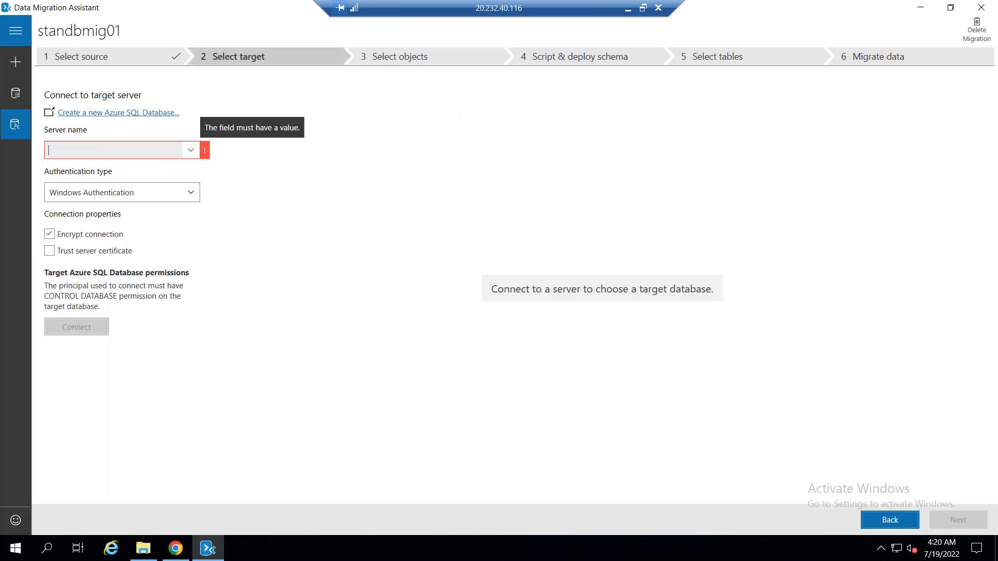
pyautogui.click(190, 150)
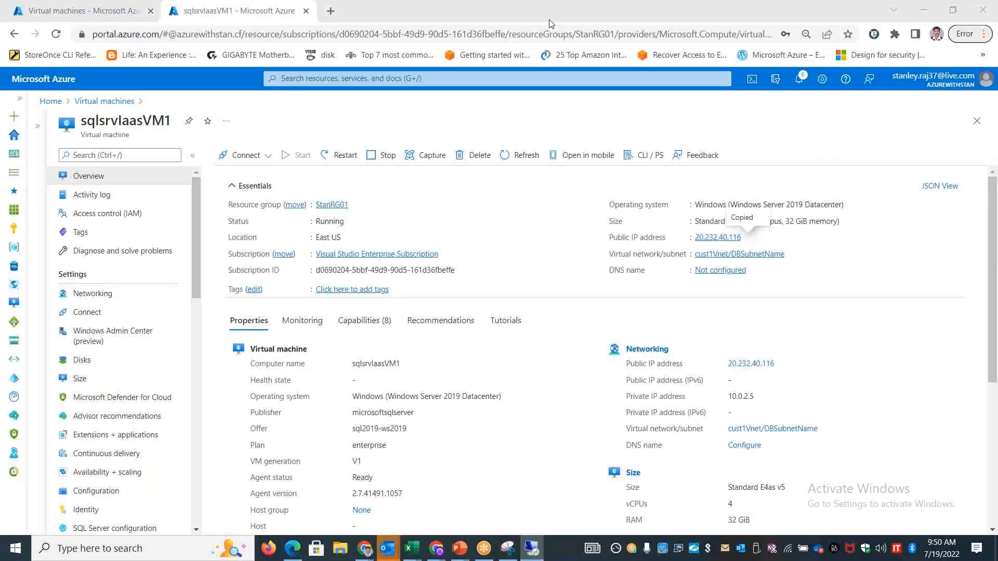
pyautogui.click(52, 101)
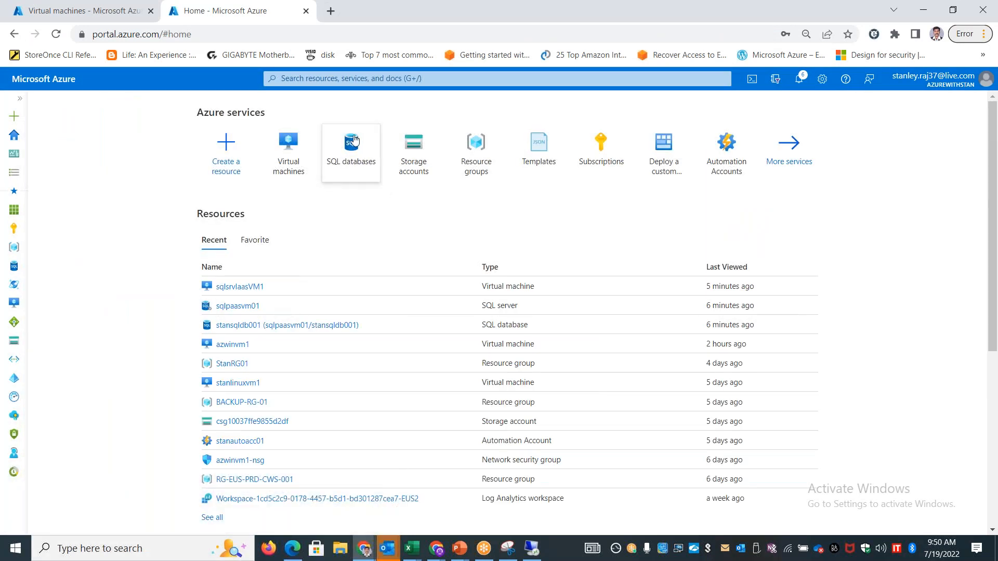
pyautogui.click(354, 140)
pyautogui.click(104, 247)
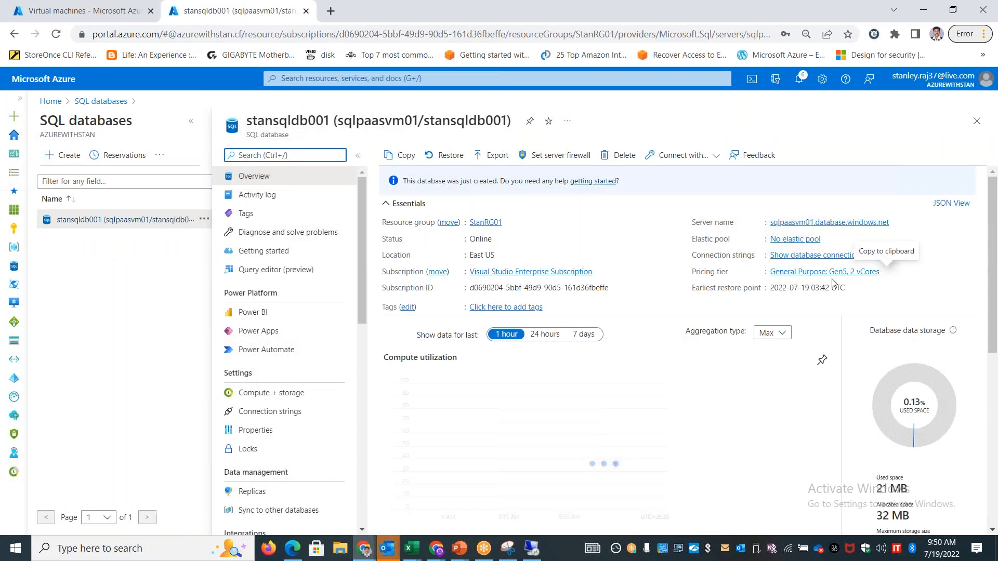
pyautogui.click(897, 222)
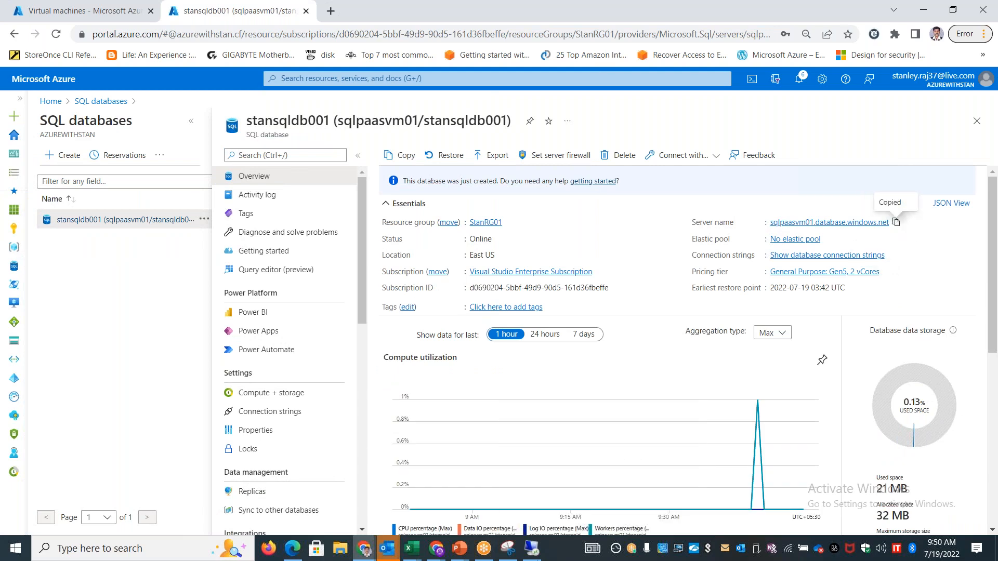
pyautogui.click(537, 551)
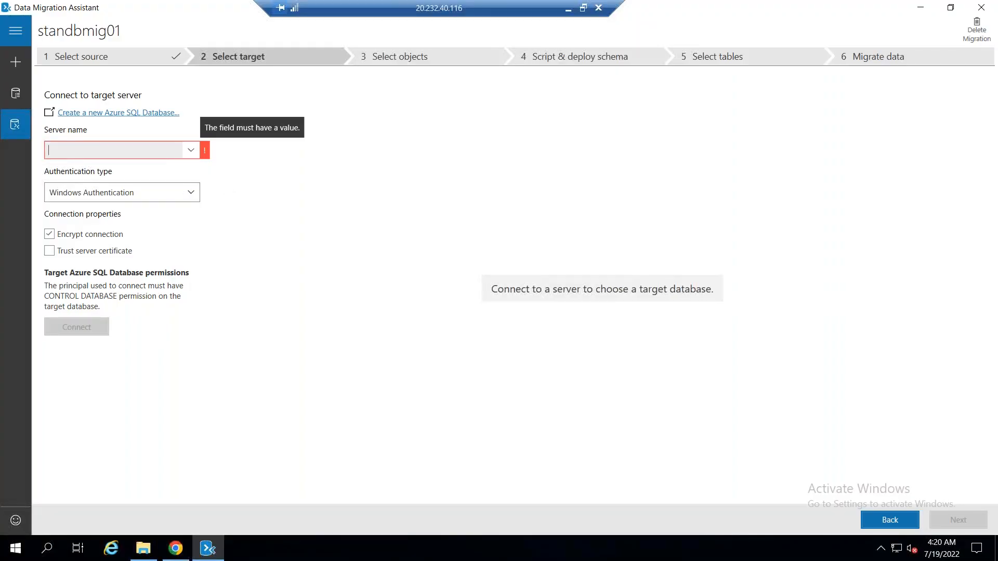
# Try to connect to target server sqlpaasvm01.database.windows.net with SQL Server Authentication, entering the login username and password, with encryption off
pyautogui.hotkey('ctrl', 'v')
pyautogui.click(156, 189)
pyautogui.click(125, 227)
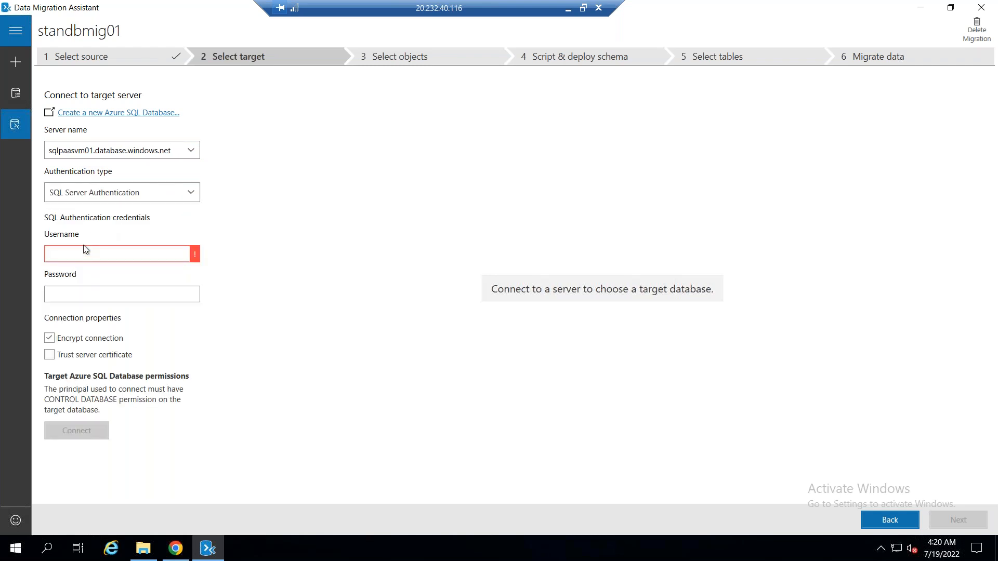
pyautogui.write('stan')
pyautogui.press('Tab')
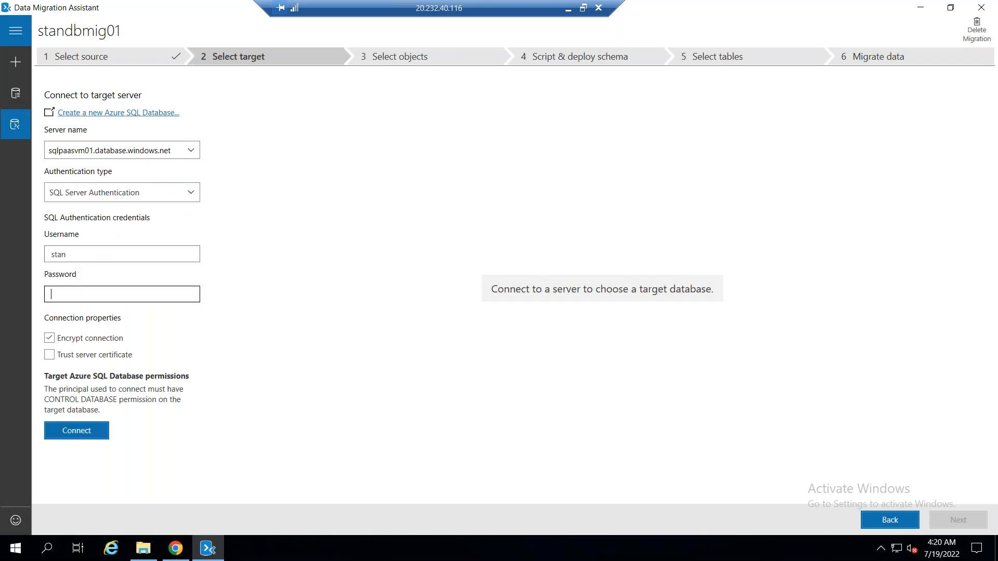
pyautogui.write('••••••••••••')
pyautogui.click(95, 339)
pyautogui.click(85, 429)
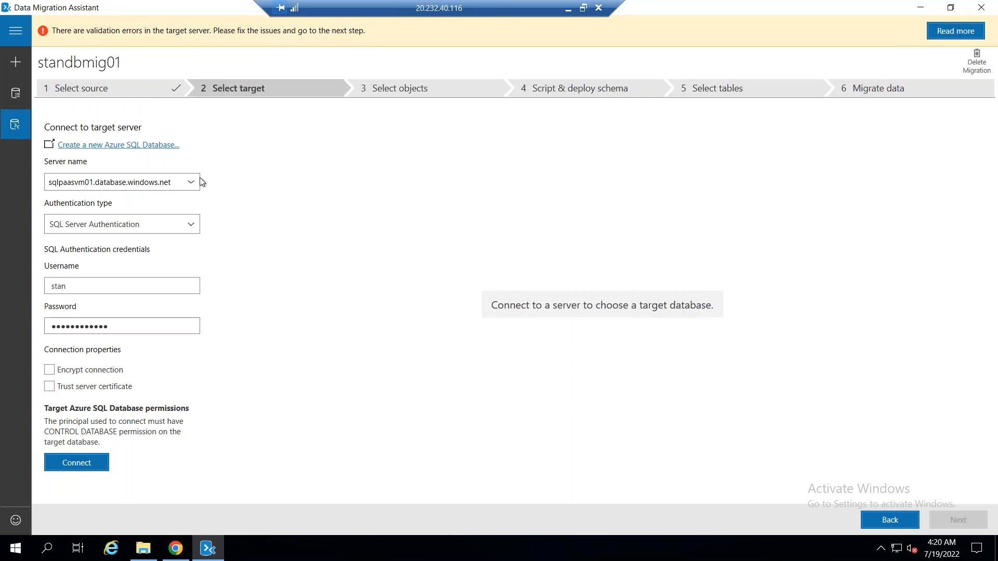
pyautogui.click(179, 225)
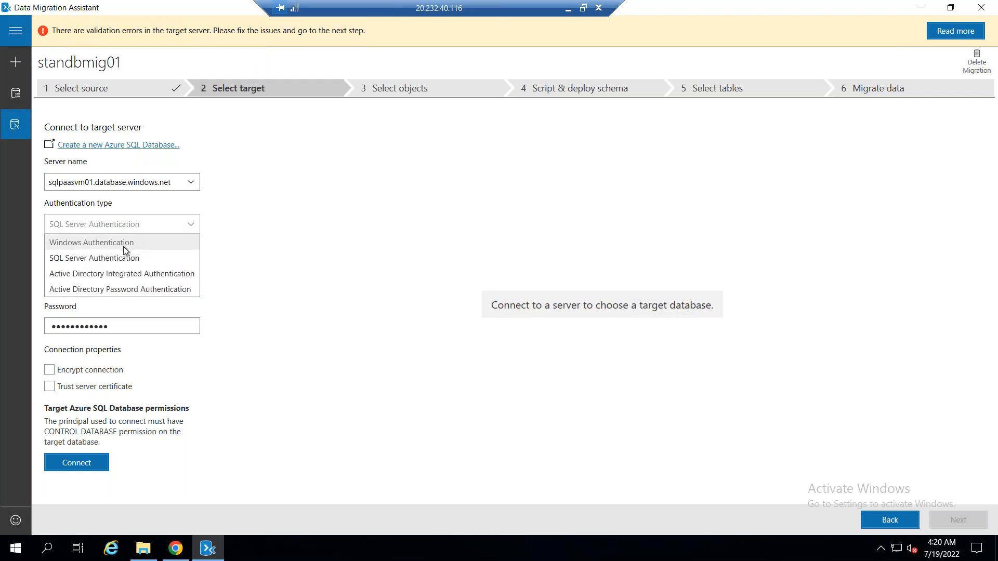
pyautogui.click(124, 246)
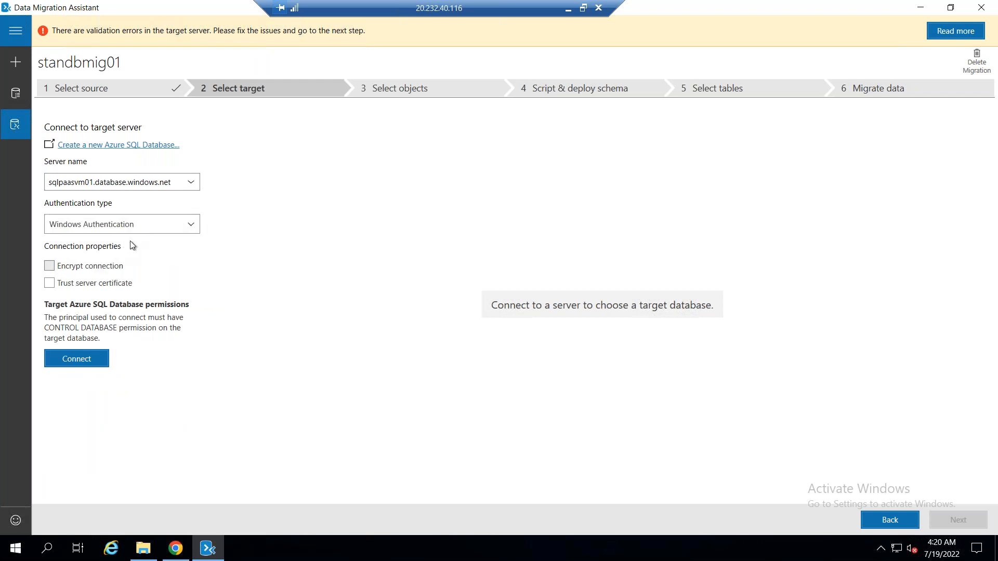
pyautogui.click(165, 231)
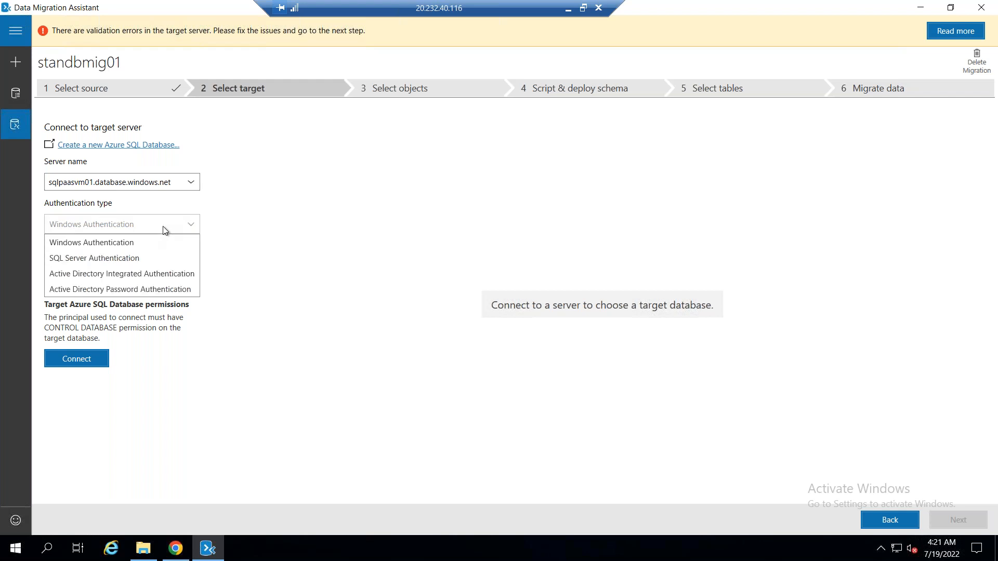
pyautogui.click(124, 257)
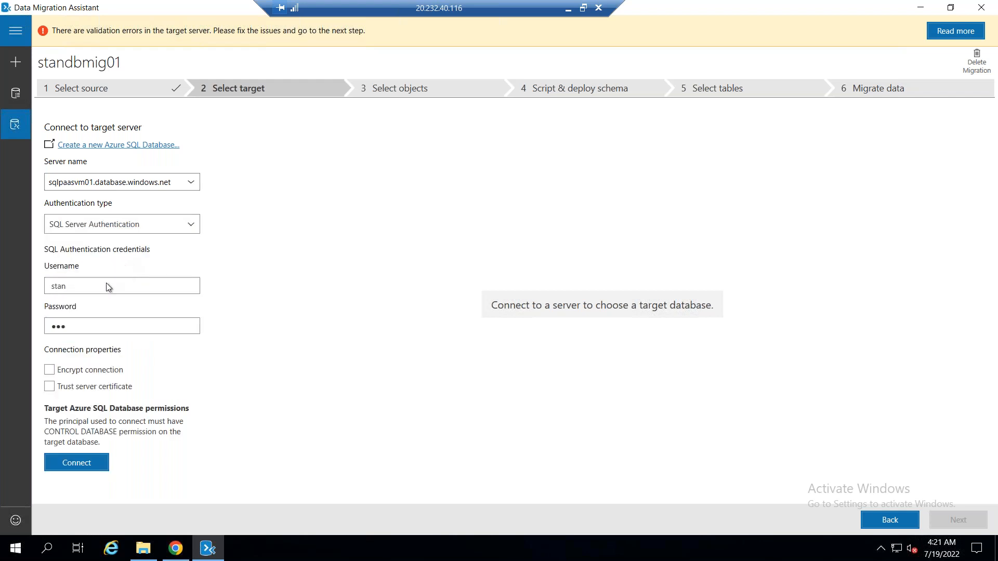
# Read the target server's validation error details, re-enter the SQL login password and connect to the target server again
pyautogui.click(967, 30)
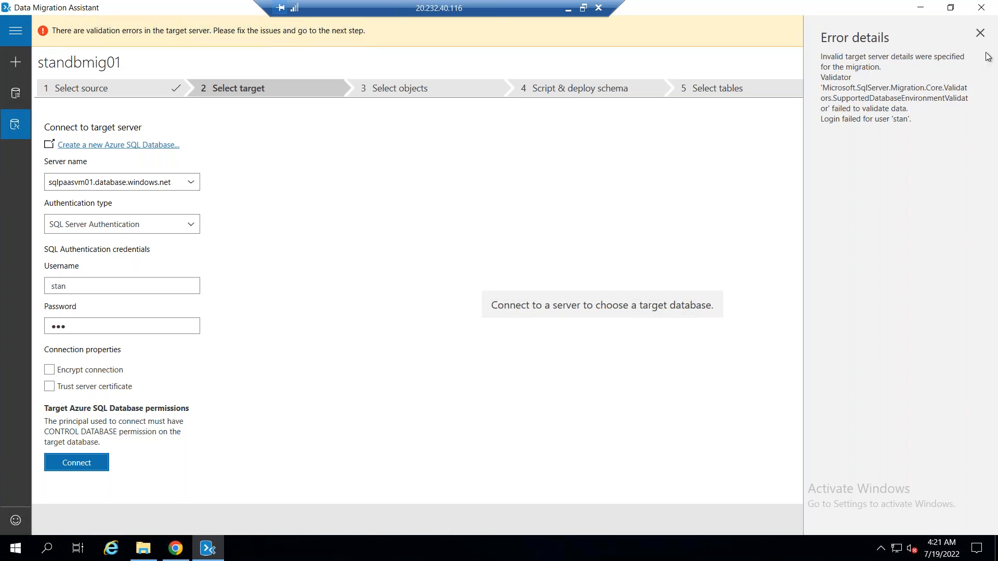
pyautogui.click(981, 33)
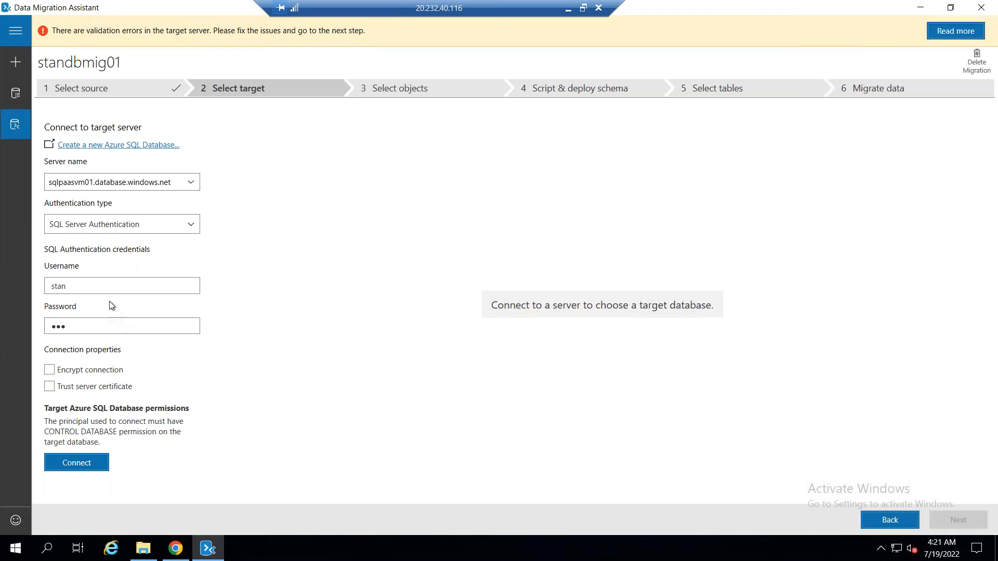
pyautogui.click(119, 326)
pyautogui.press('BackSpace')
pyautogui.press('BackSpace')
pyautogui.press('BackSpace')
pyautogui.write('•••••••••••')
pyautogui.click(72, 464)
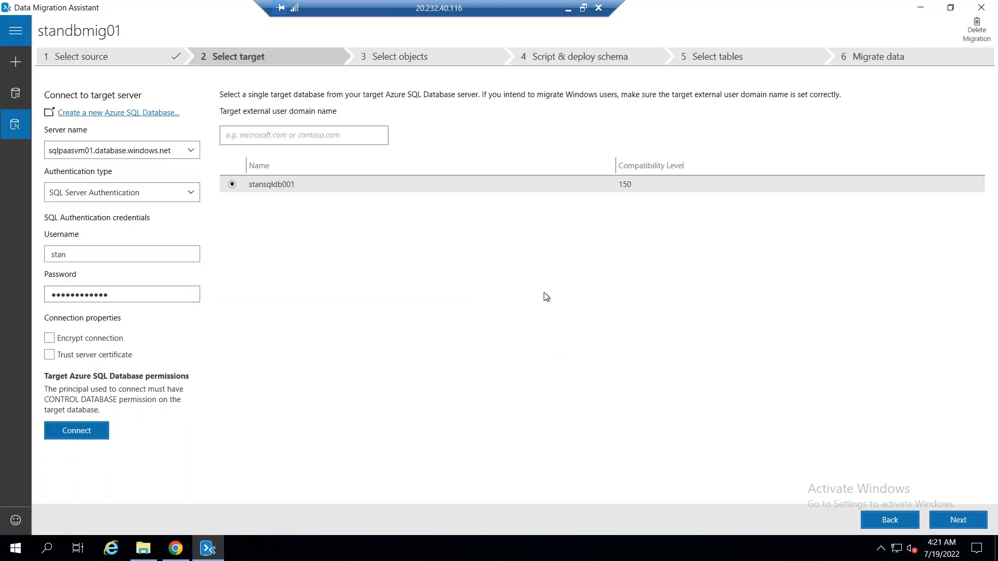
# Choose stansqldb001 as the target database, exclude dbo.Weekend_Attendees from the schema objects and generate the SQL script
pyautogui.click(254, 189)
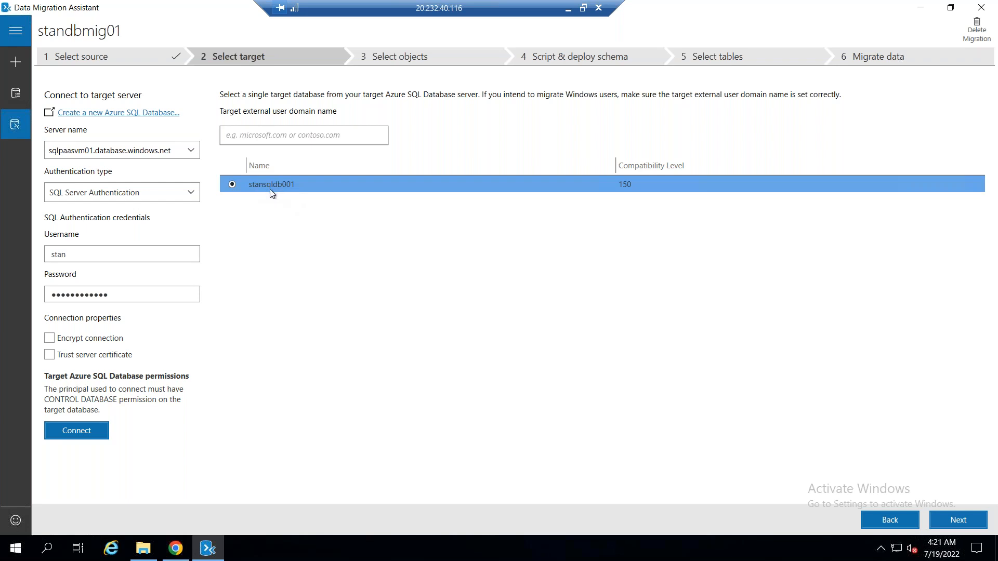
pyautogui.click(962, 520)
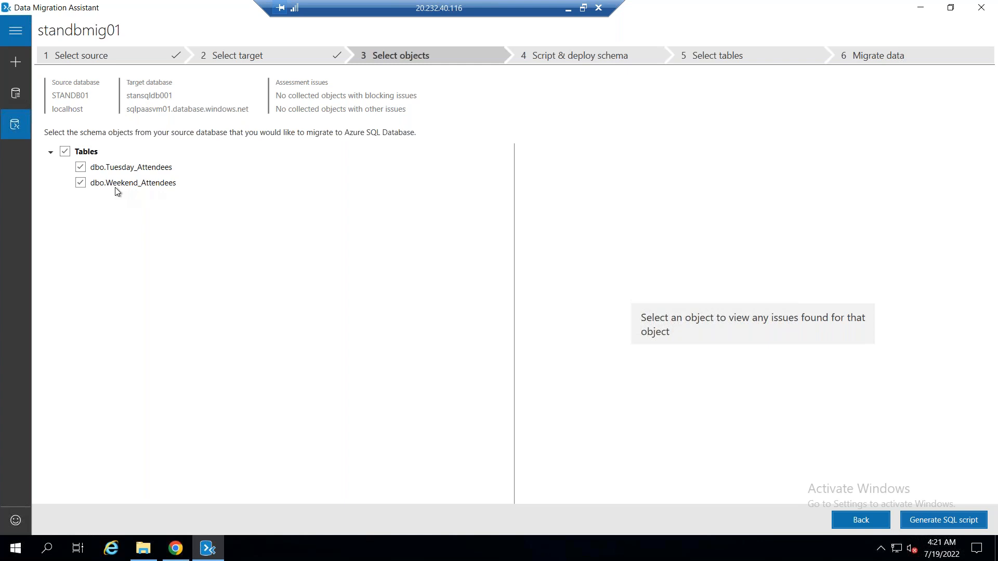
pyautogui.click(81, 183)
pyautogui.click(938, 520)
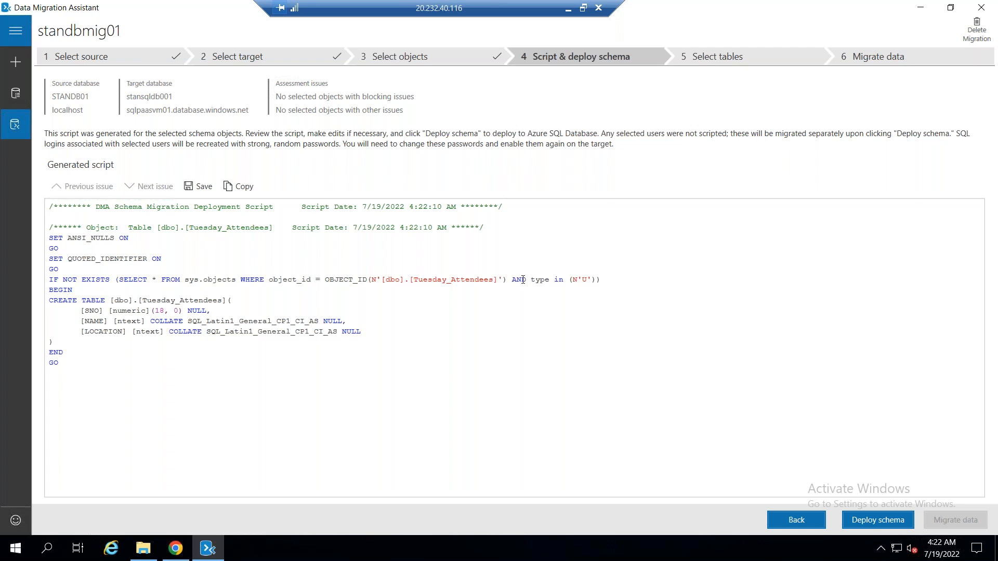
# Deploy the generated schema to the target database and migrate the data of the Tuesday_Attendees table
pyautogui.click(866, 519)
pyautogui.click(878, 520)
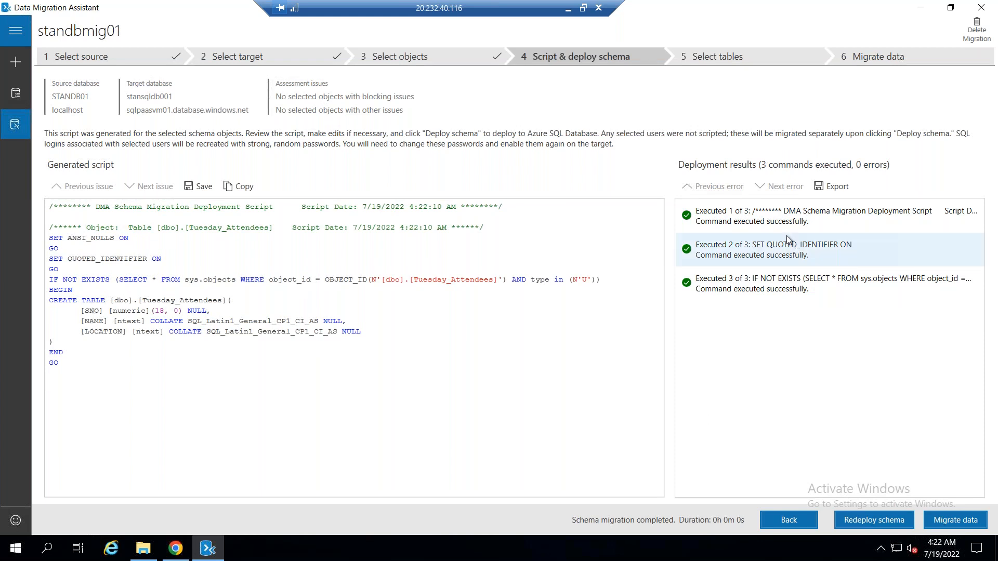
pyautogui.click(948, 520)
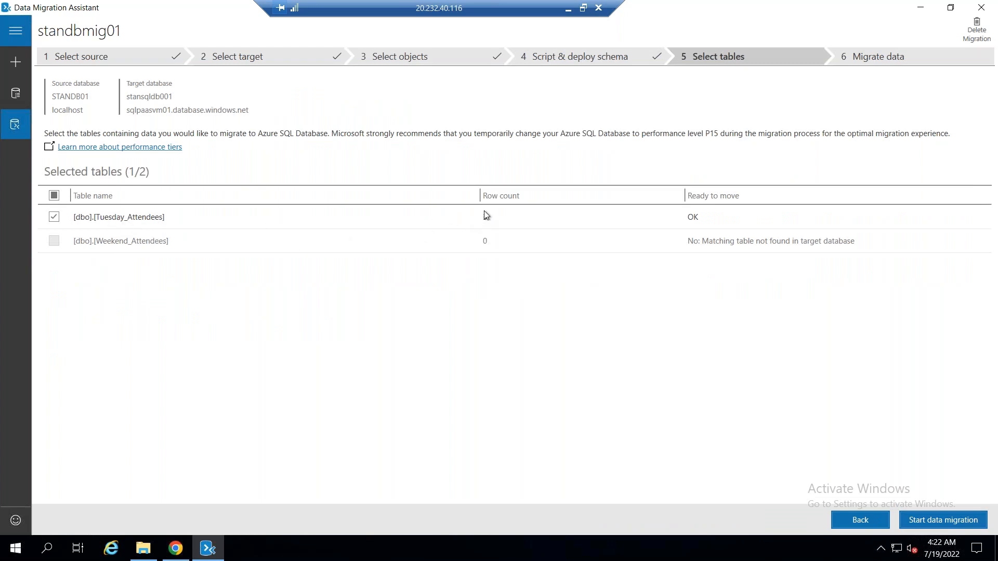
pyautogui.click(930, 520)
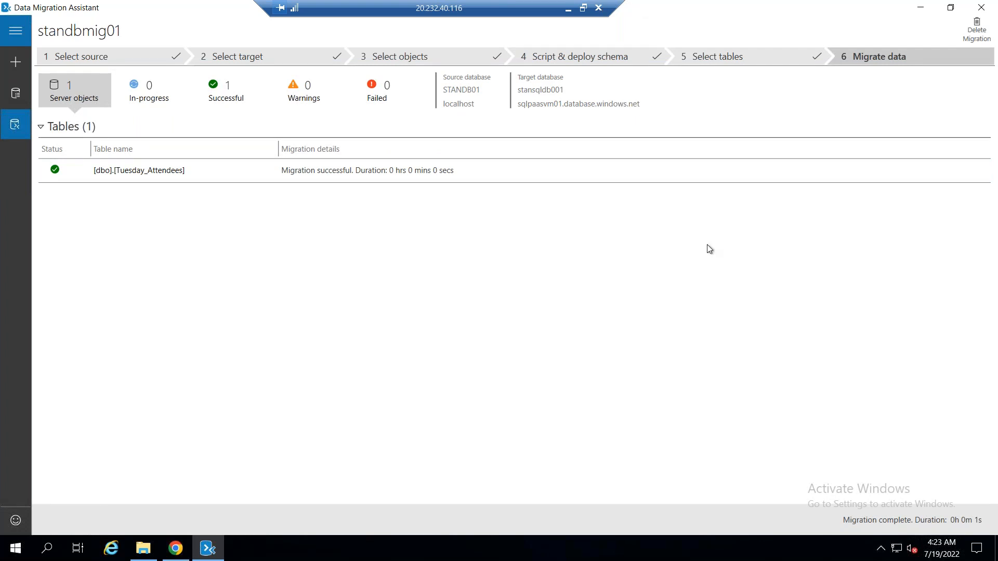
# Minimize Data Migration Assistant and launch Azure Data Studio on the VM
pyautogui.click(921, 8)
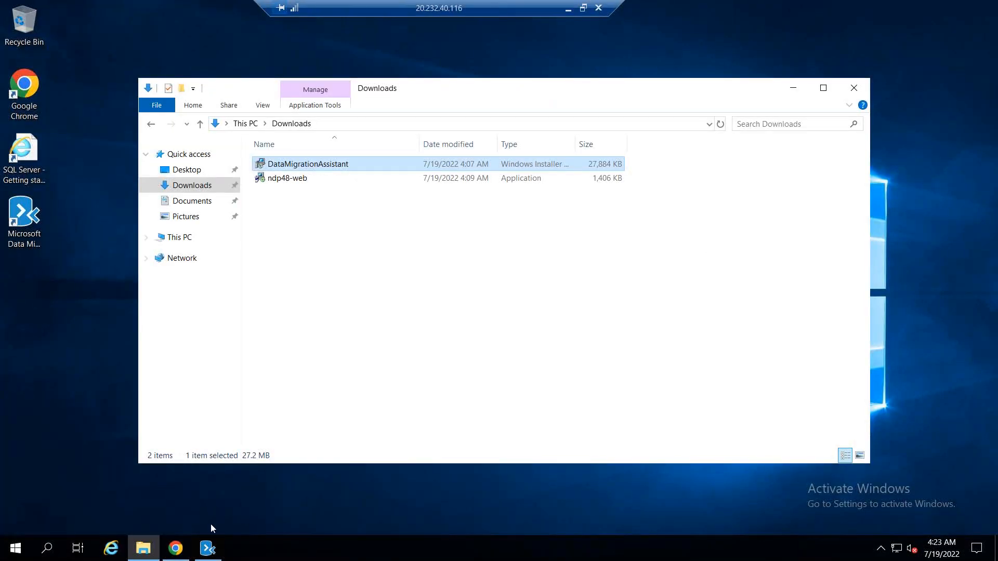
pyautogui.click(14, 548)
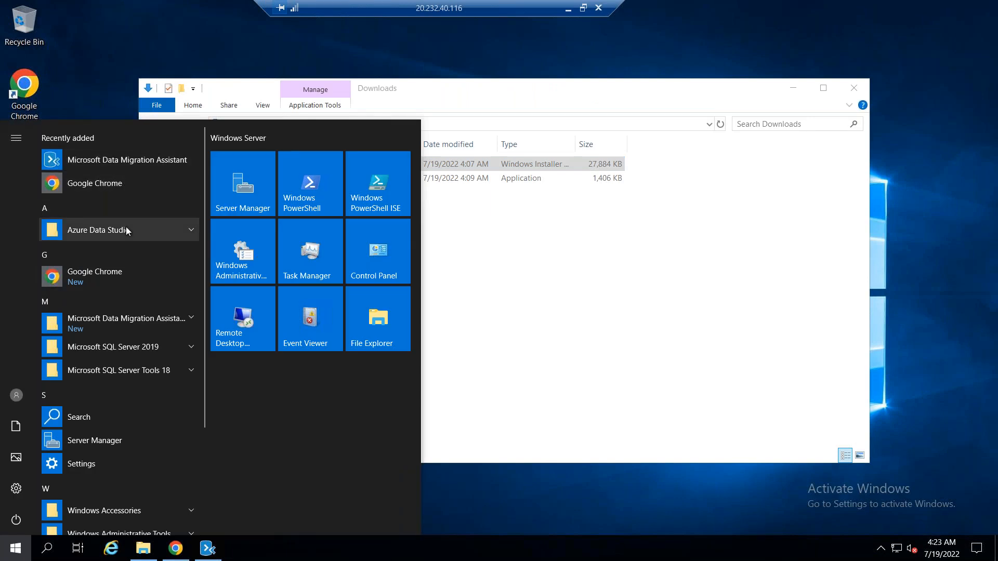
pyautogui.click(126, 230)
pyautogui.click(126, 252)
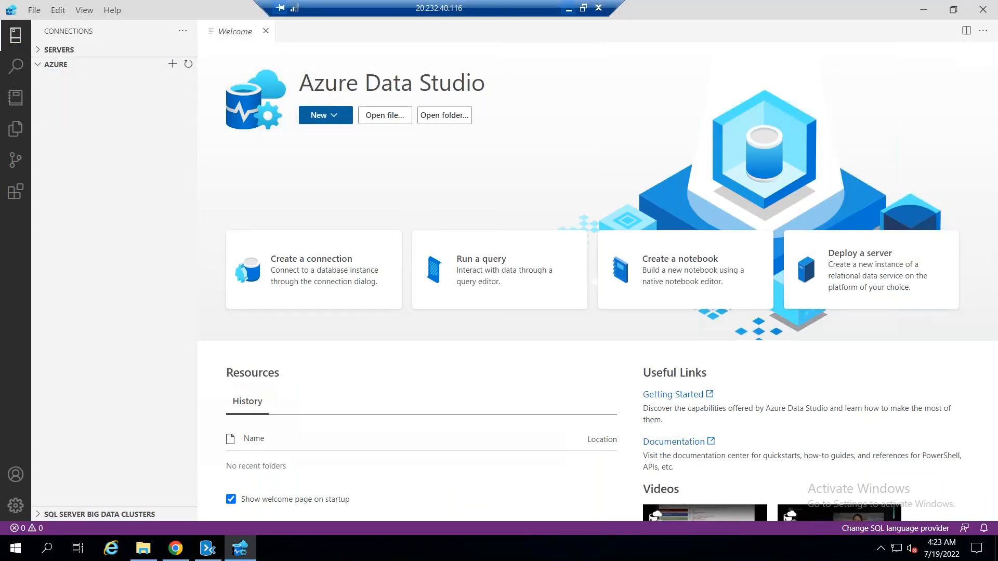
# Switch to the Azure portal on the local machine and open the Query editor (preview) of stansqldb001
pyautogui.click(568, 8)
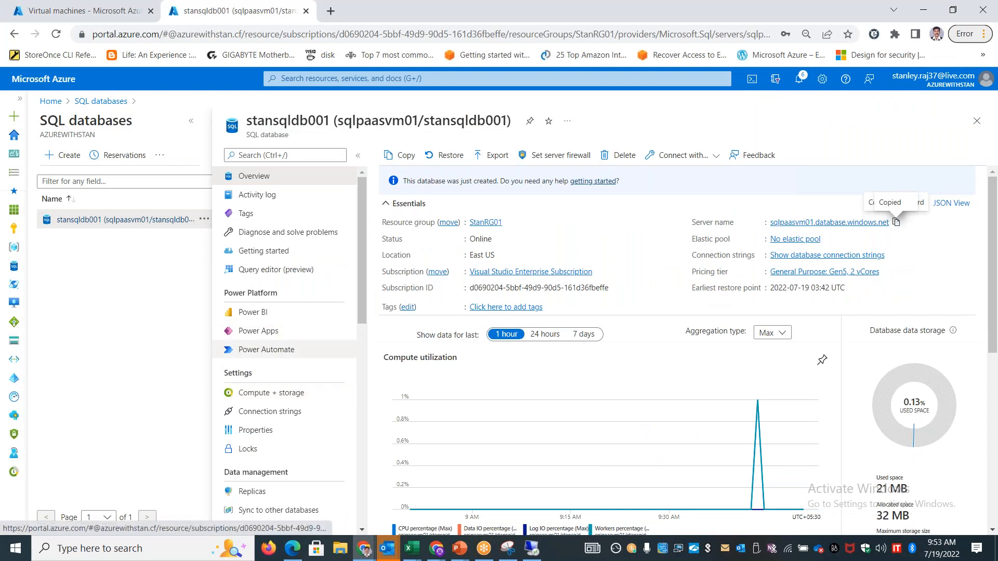
pyautogui.scroll(-5, 322, 452)
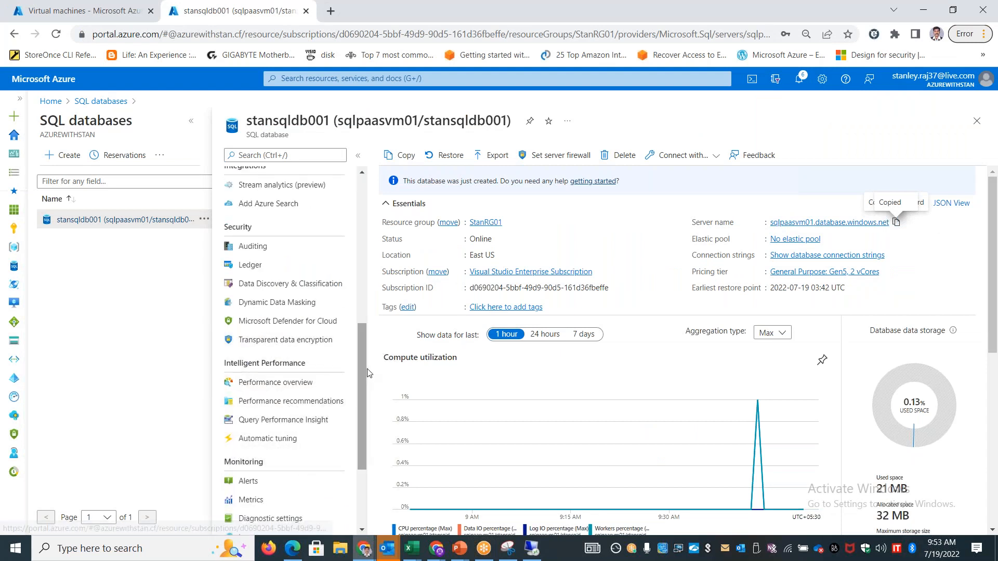
pyautogui.moveTo(366, 364); pyautogui.dragTo(366, 239)
pyautogui.scroll(3, 319, 282)
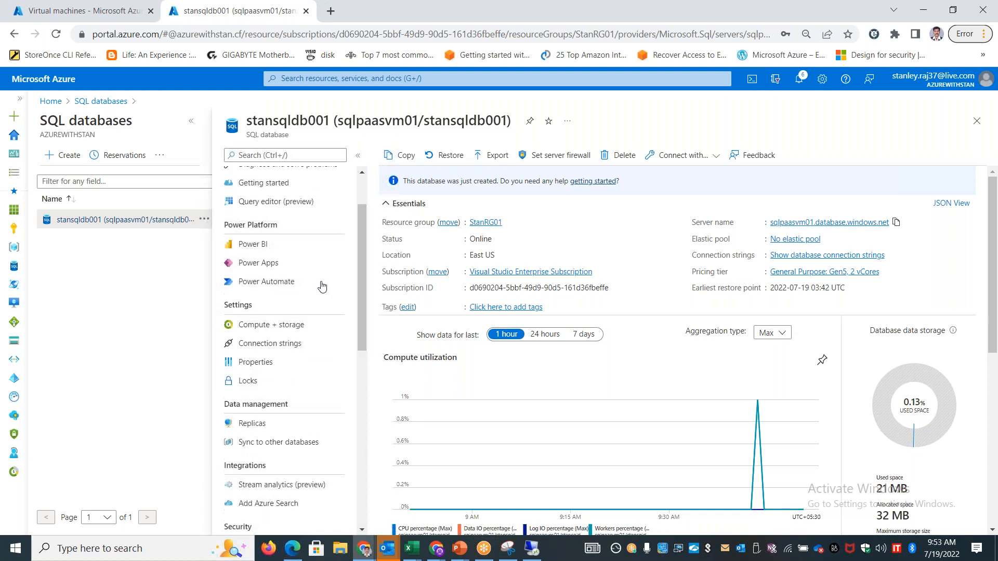
pyautogui.click(281, 270)
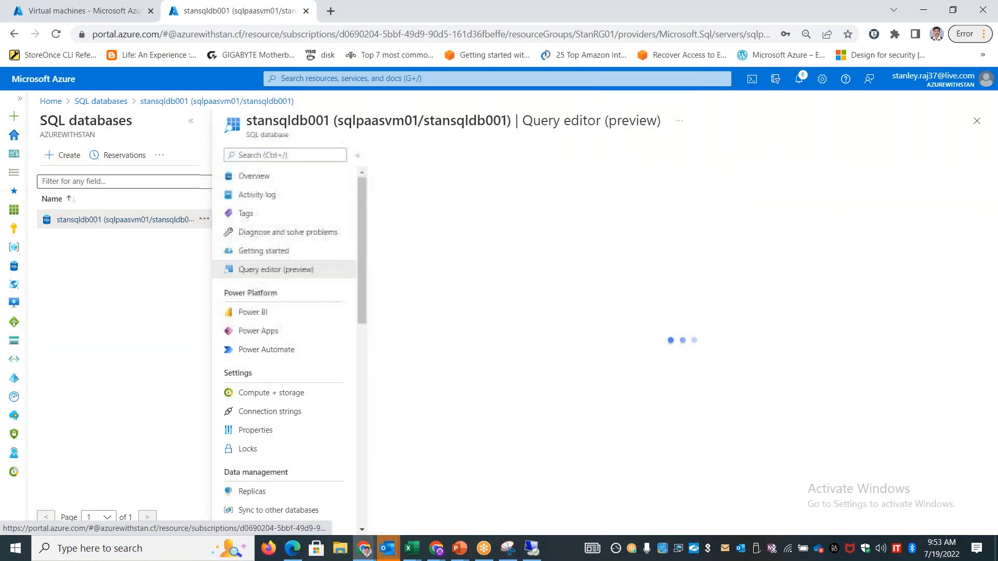
# Log in to the query editor with SQL server authentication, entering the login password and accepting the preselected certificate
pyautogui.click(444, 403)
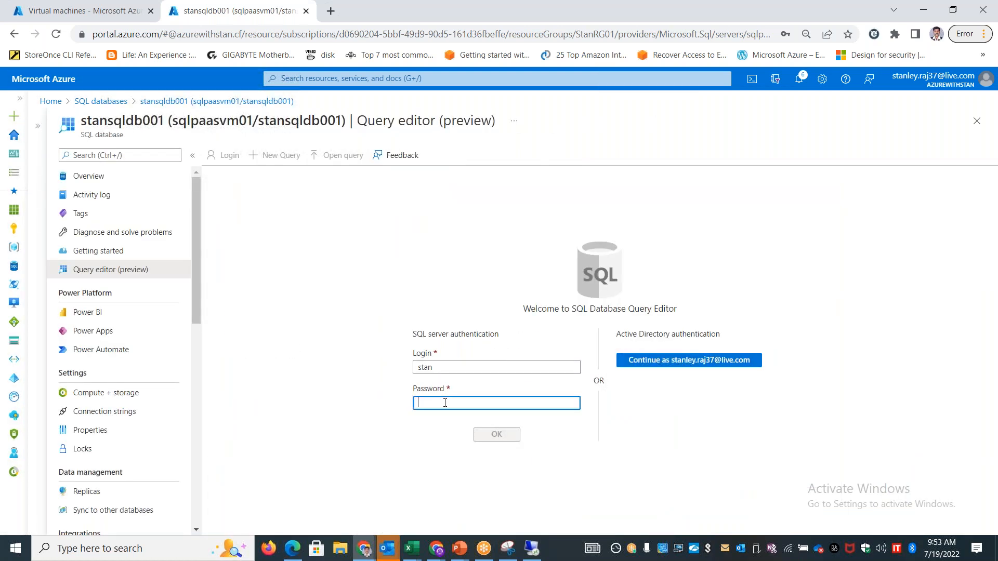
pyautogui.write('•••••••••••')
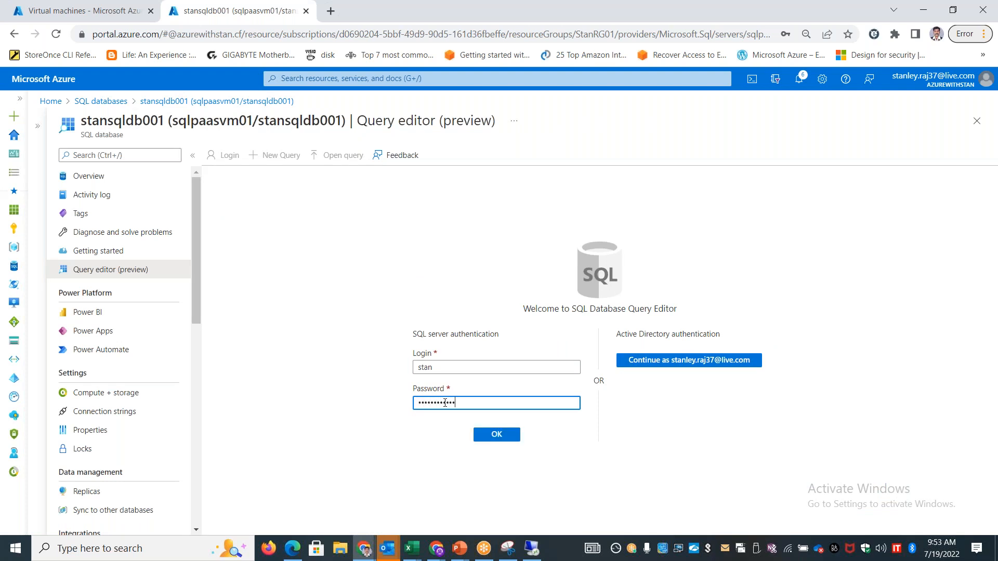
pyautogui.click(487, 441)
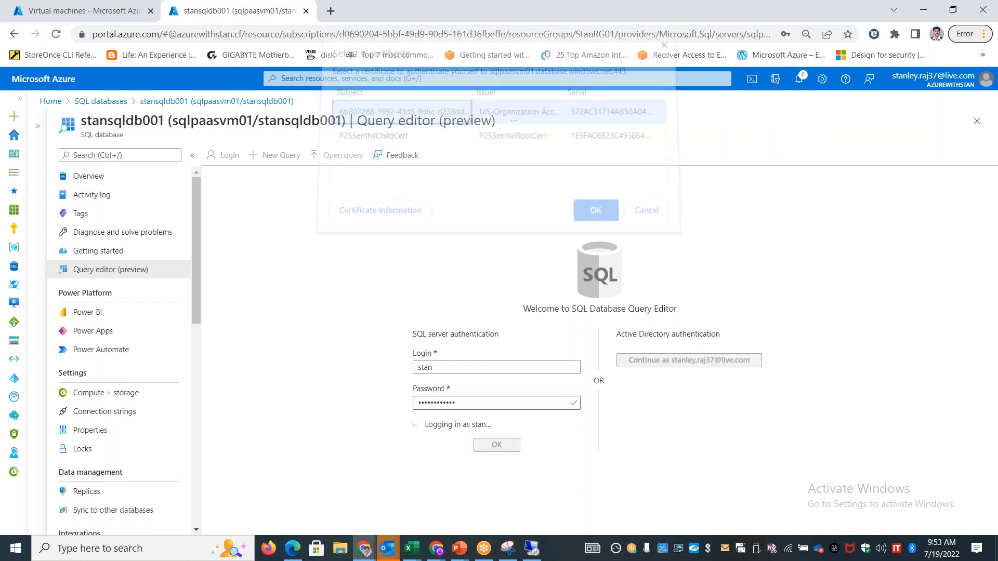
pyautogui.click(597, 216)
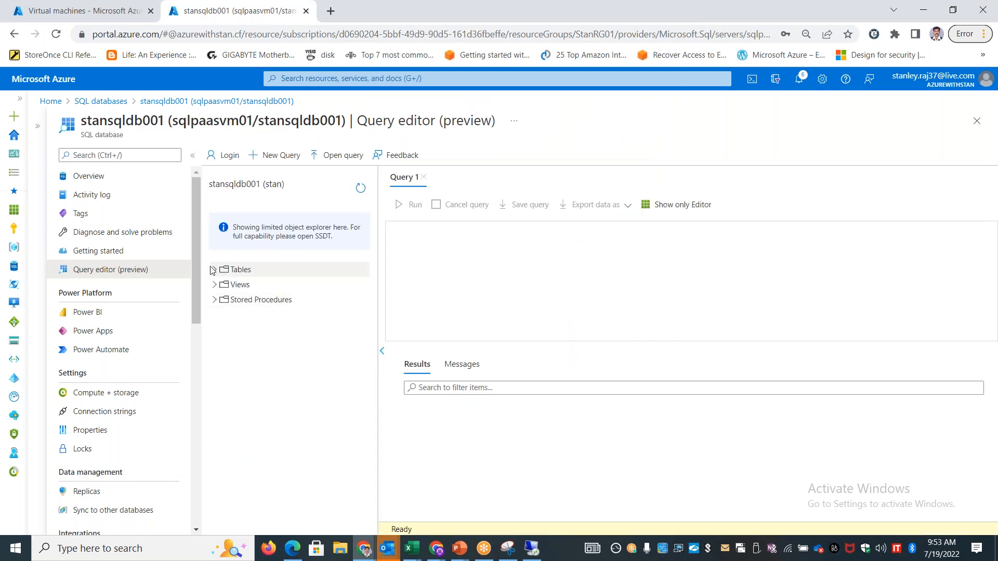
# Expand the columns of table dbo.Tuesday_Attendees and query its top 1000 rows
pyautogui.click(213, 270)
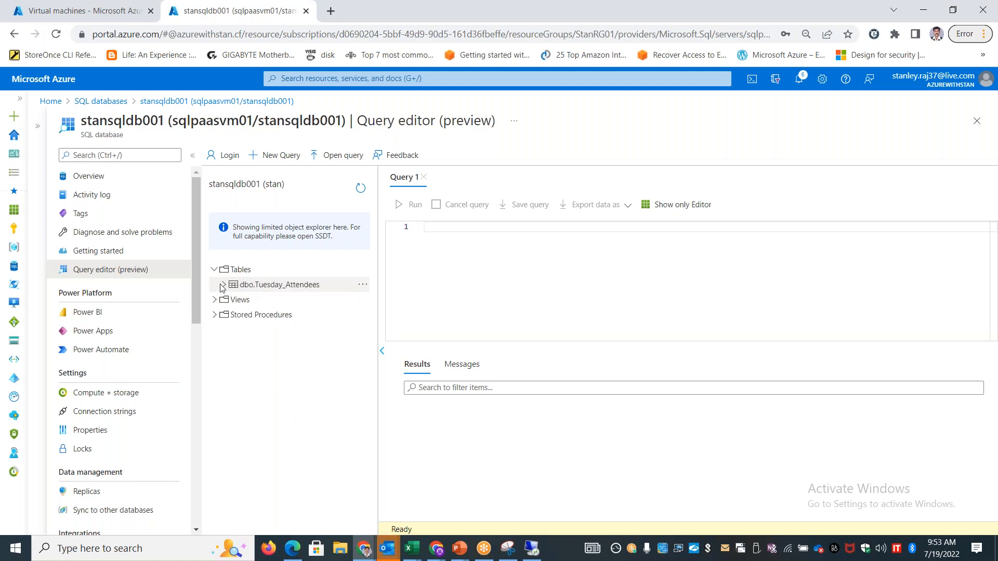
pyautogui.click(223, 285)
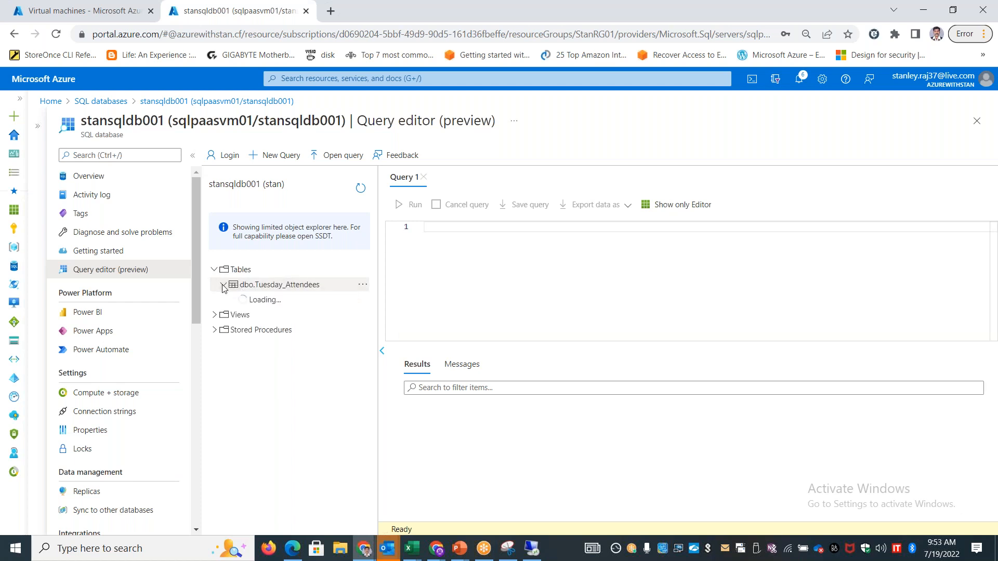
pyautogui.rightClick(275, 286)
pyautogui.click(311, 297)
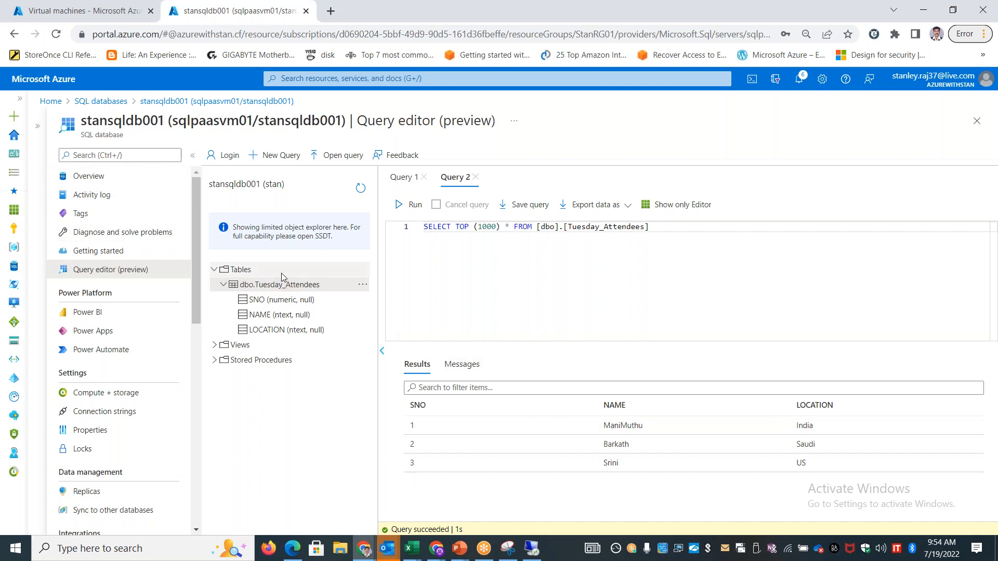
# Return to Azure Data Studio in the VM's remote session and open stansqldb001 under the Visual Studio Enterprise subscription's SQL databases
pyautogui.click(539, 542)
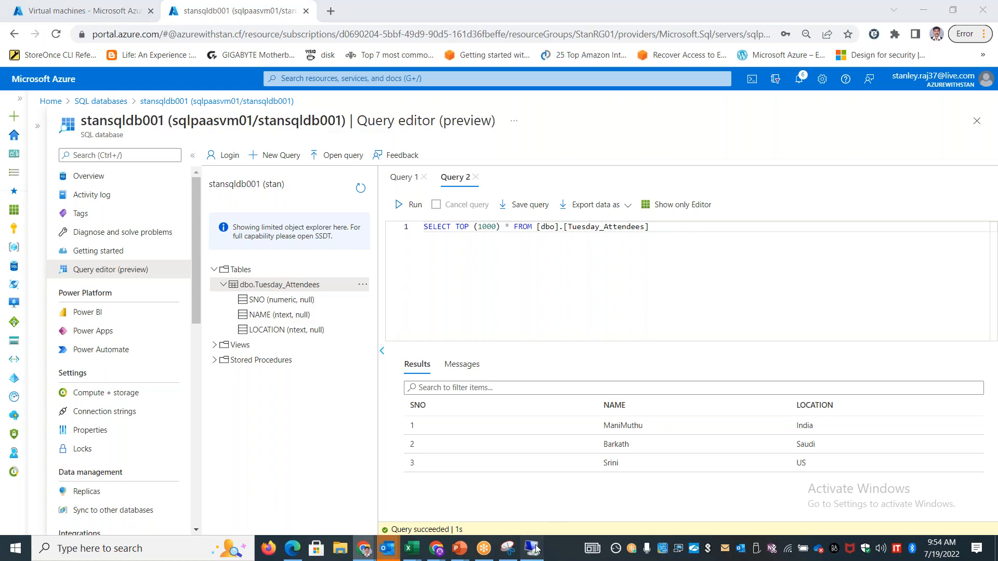
pyautogui.click(58, 79)
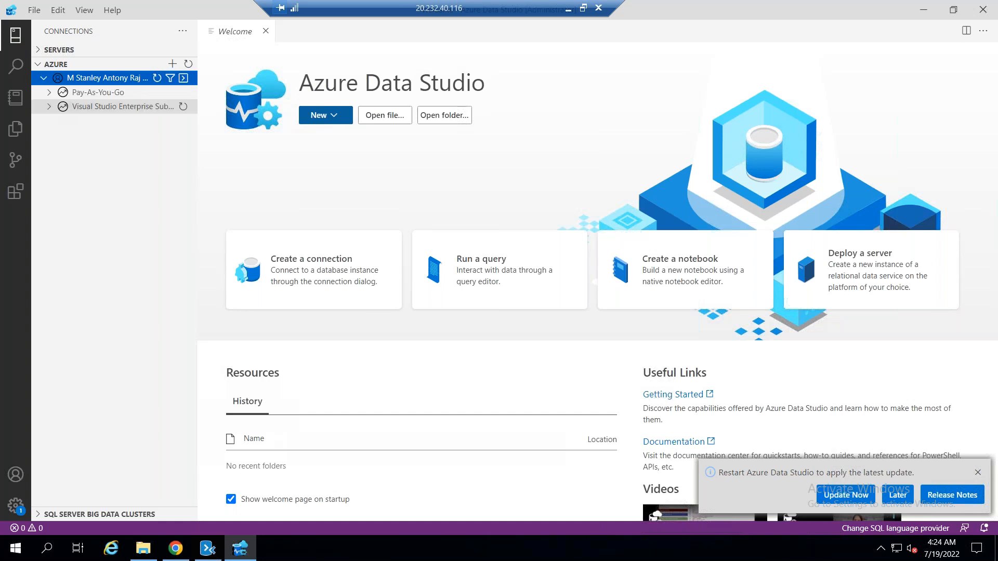
pyautogui.click(48, 107)
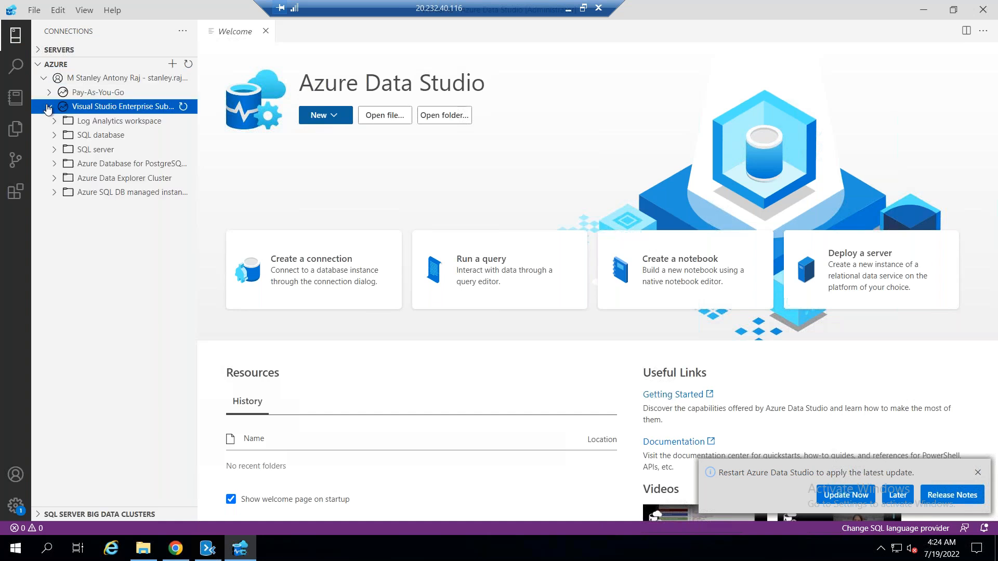
pyautogui.click(53, 138)
pyautogui.click(75, 151)
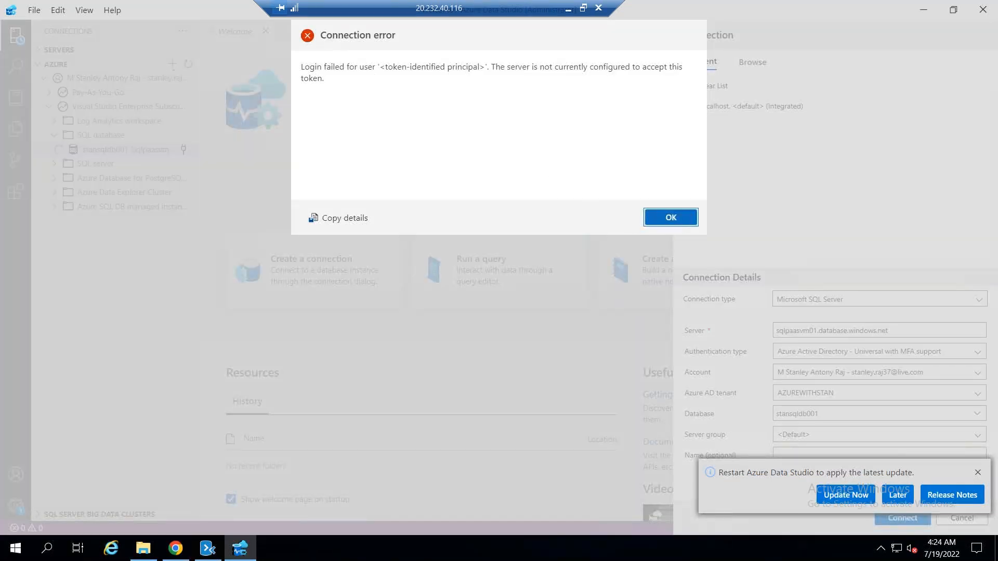
# Dismiss the connection error, postpone the update, and connect to stansqldb001 using SQL Login with the login password entered and remembered
pyautogui.click(676, 219)
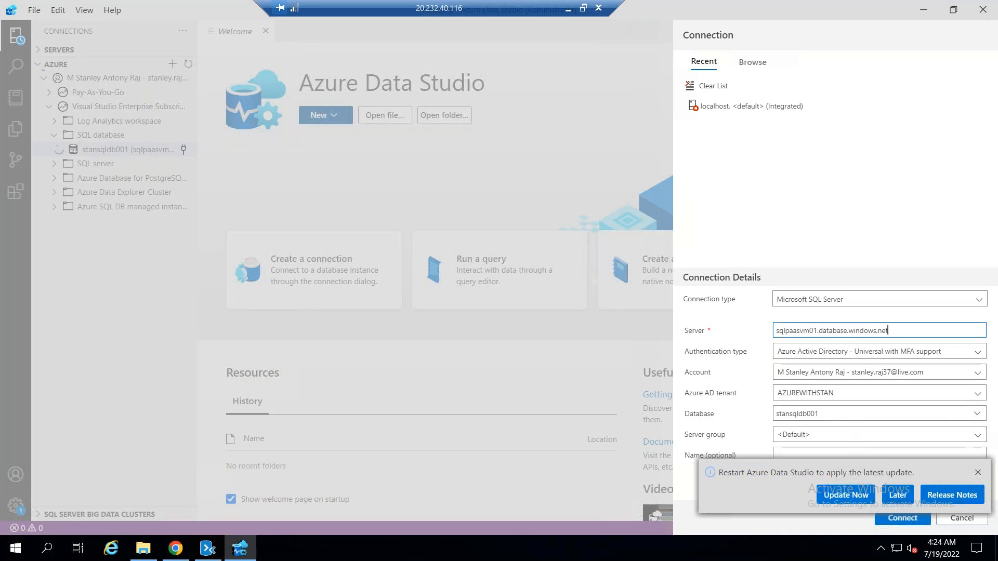
pyautogui.click(898, 495)
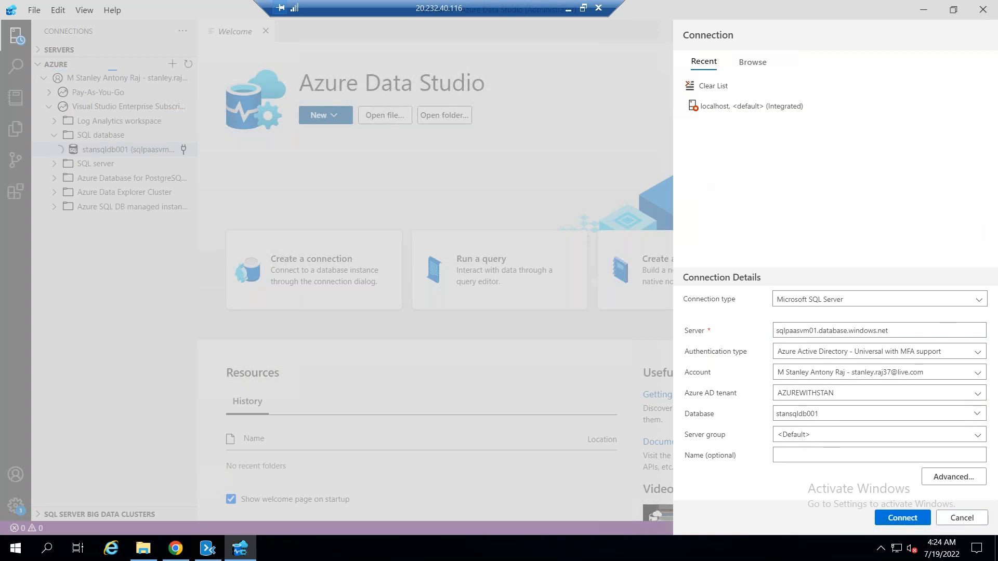
pyautogui.click(951, 352)
pyautogui.click(805, 368)
pyautogui.click(823, 374)
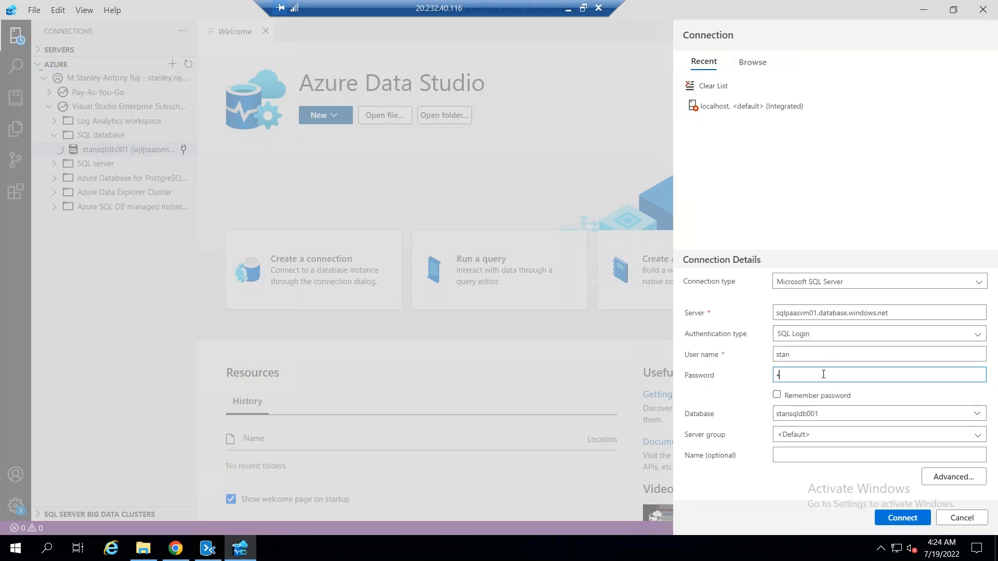
pyautogui.write('••••••••')
pyautogui.click(777, 395)
pyautogui.click(911, 514)
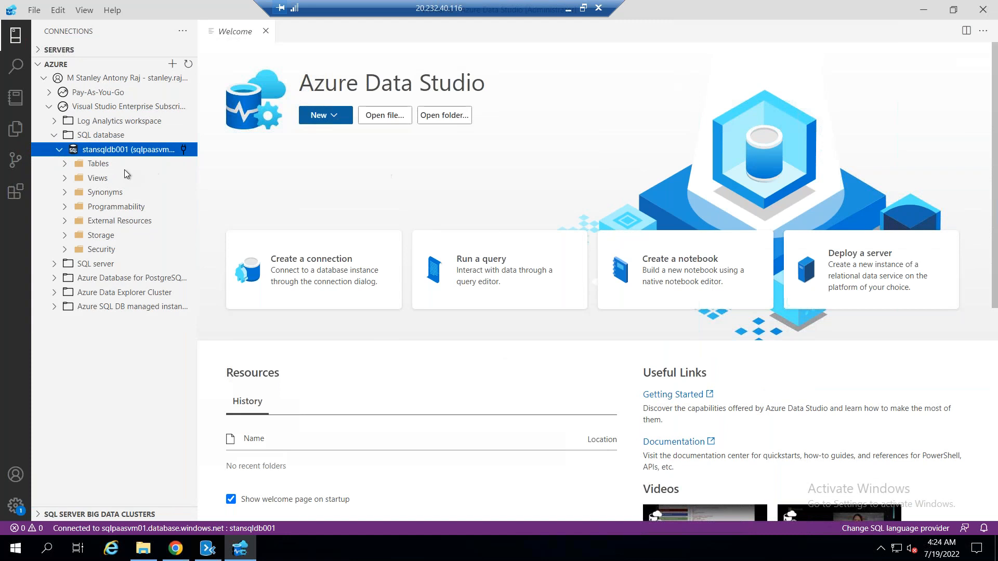
# Expand the columns of dbo.Tuesday_Attendees under stansqldb001 and try to select the table's top 1000 rows
pyautogui.click(98, 164)
pyautogui.click(75, 165)
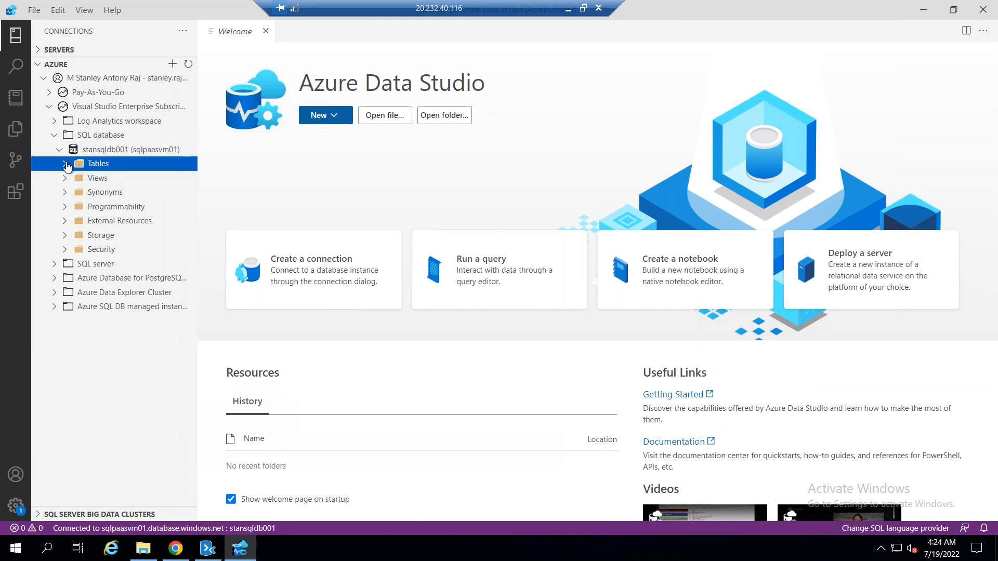
pyautogui.click(73, 180)
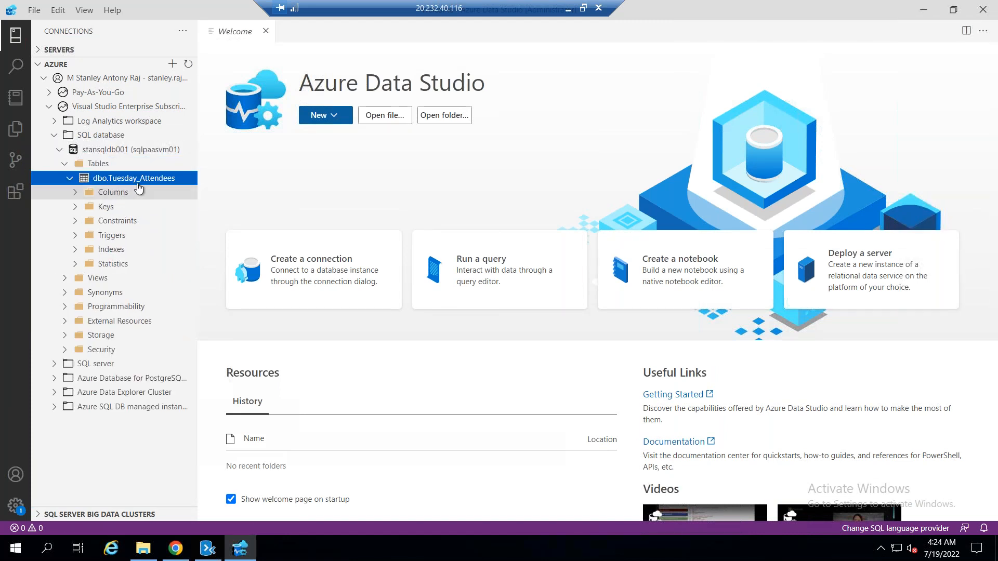
pyautogui.click(117, 193)
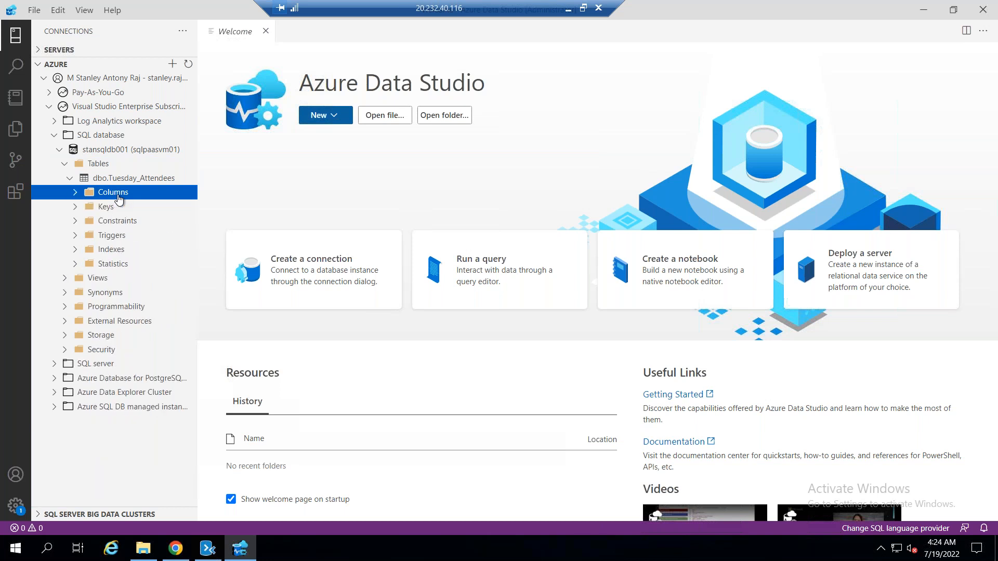
pyautogui.rightClick(134, 178)
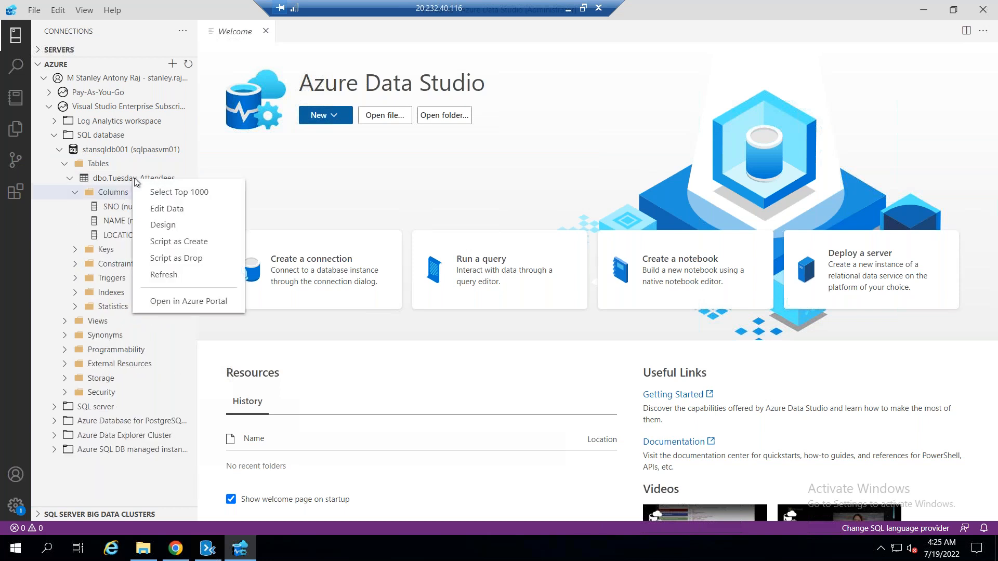
pyautogui.click(176, 192)
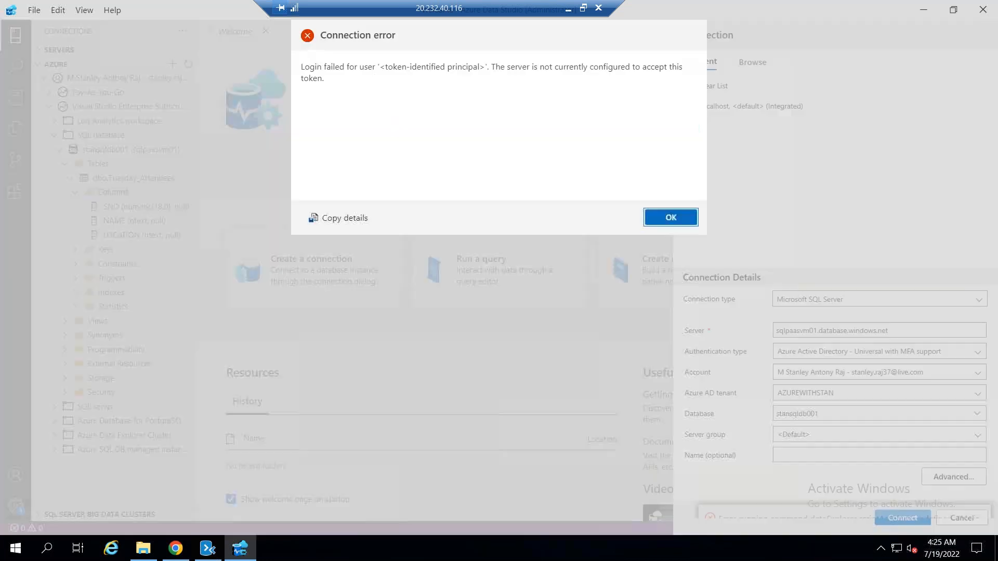
# Dismiss the connection error and reconnect to stansqldb001 with SQL Login authentication, entering the login password
pyautogui.click(670, 218)
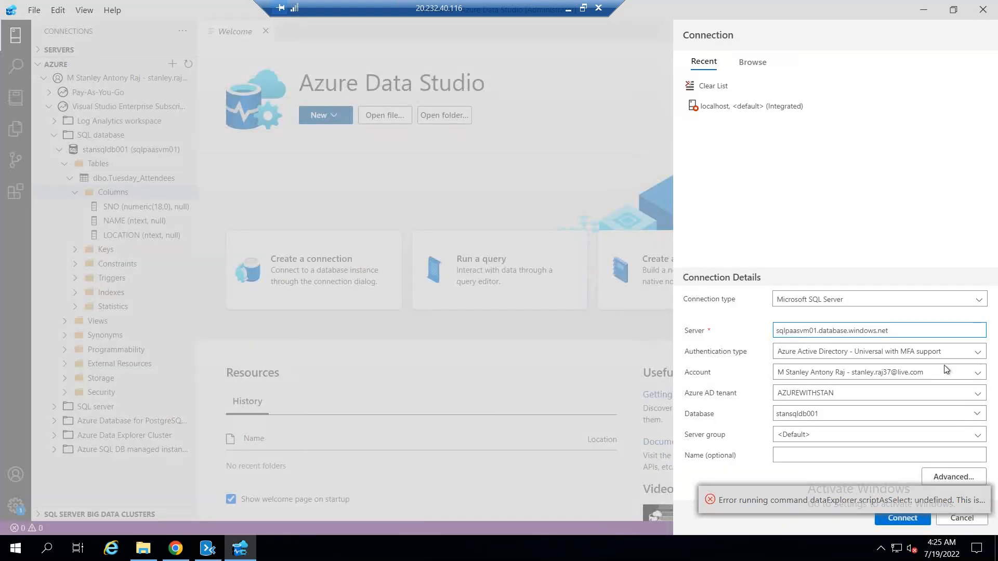
pyautogui.press('Tab')
pyautogui.click(813, 351)
pyautogui.click(813, 350)
pyautogui.click(808, 356)
pyautogui.click(804, 366)
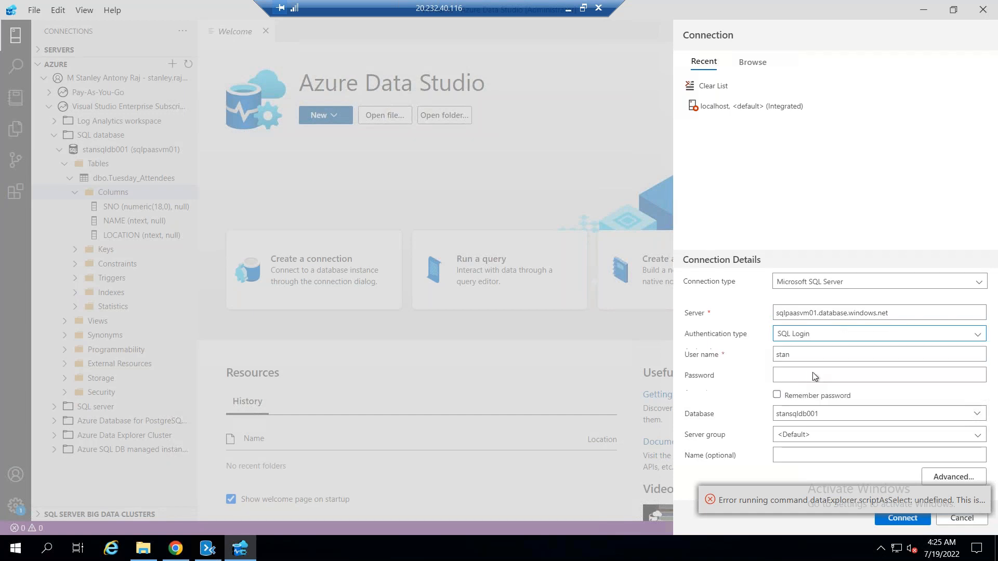
pyautogui.click(817, 372)
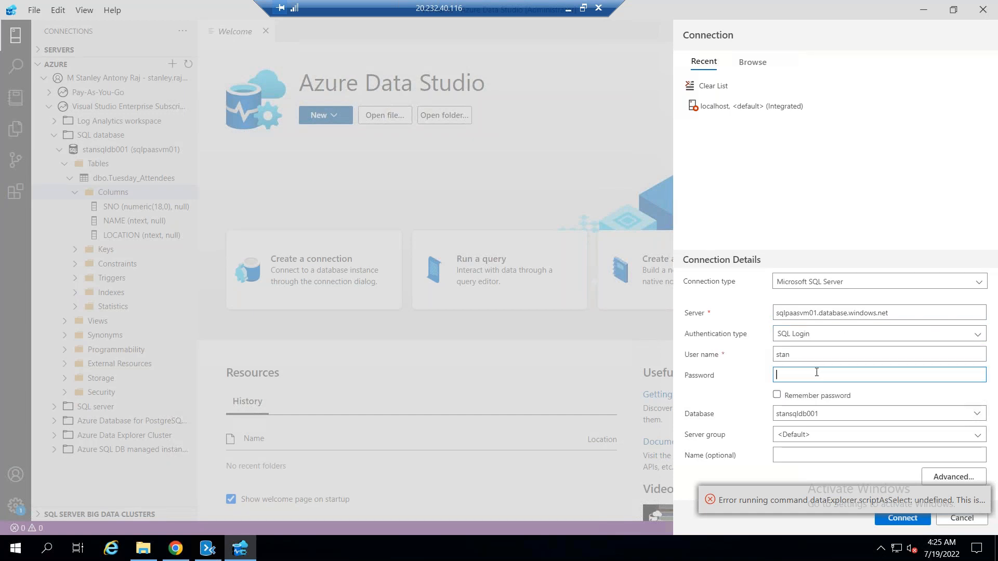
pyautogui.write('•••')
pyautogui.write('••')
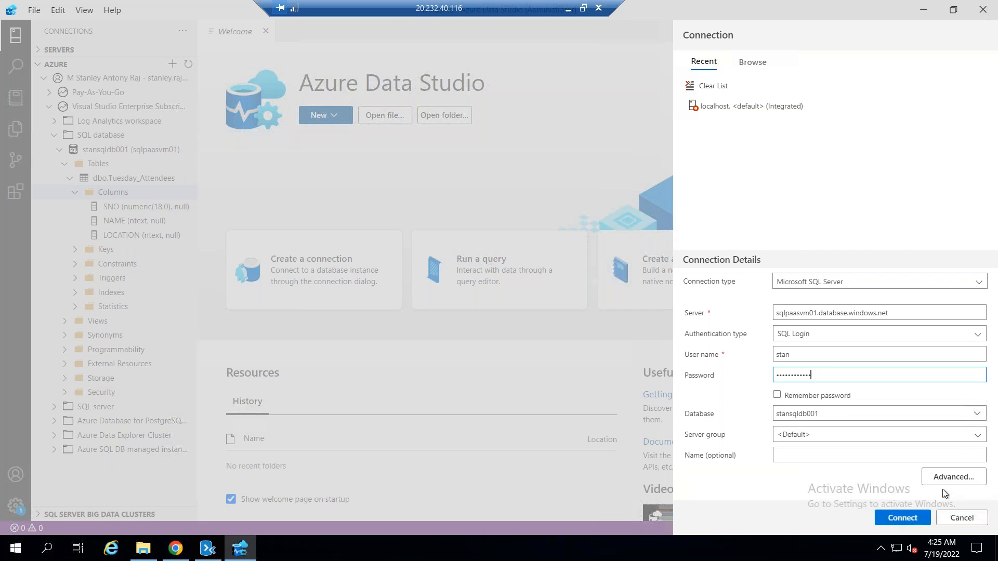
pyautogui.click(895, 518)
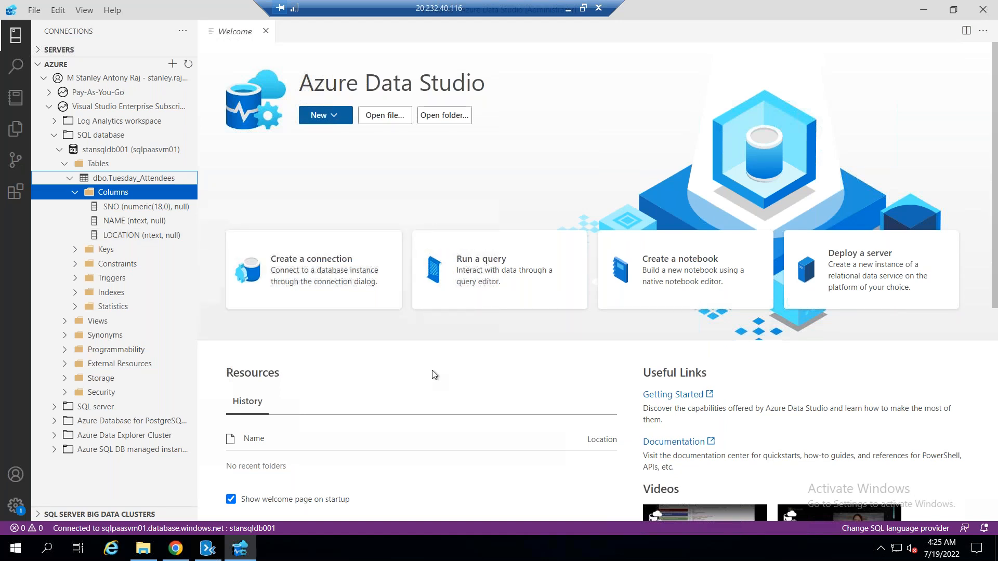
# Try again to select the top 1000 rows of dbo.Tuesday_Attendees and dismiss the connection error
pyautogui.scroll(-3, 400, 351)
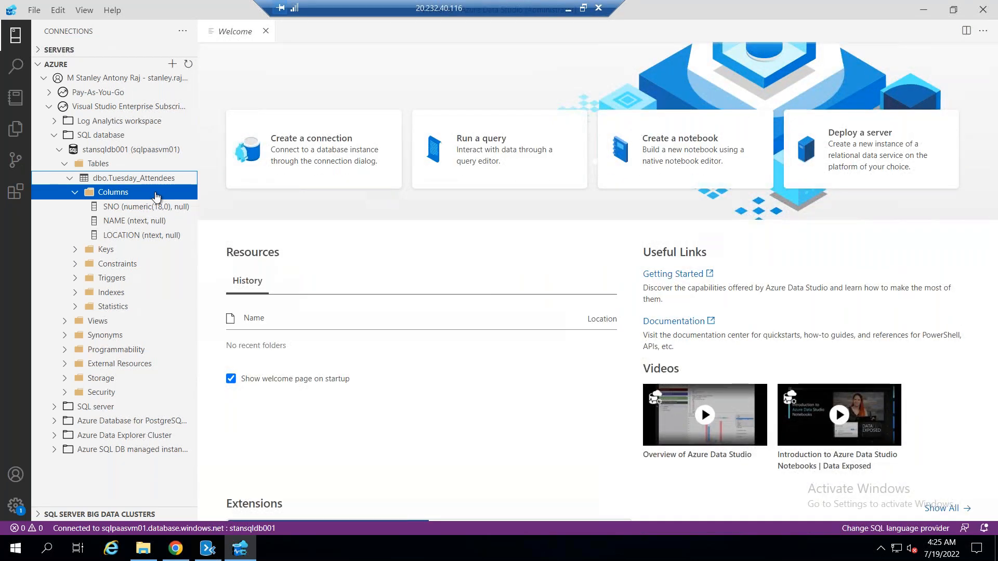
pyautogui.rightClick(156, 193)
pyautogui.rightClick(133, 180)
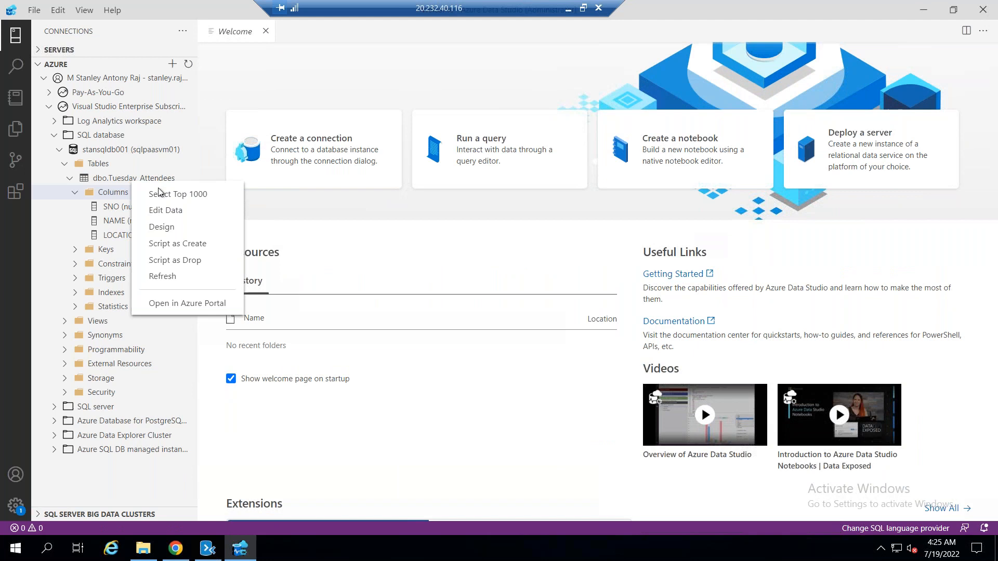
pyautogui.click(164, 194)
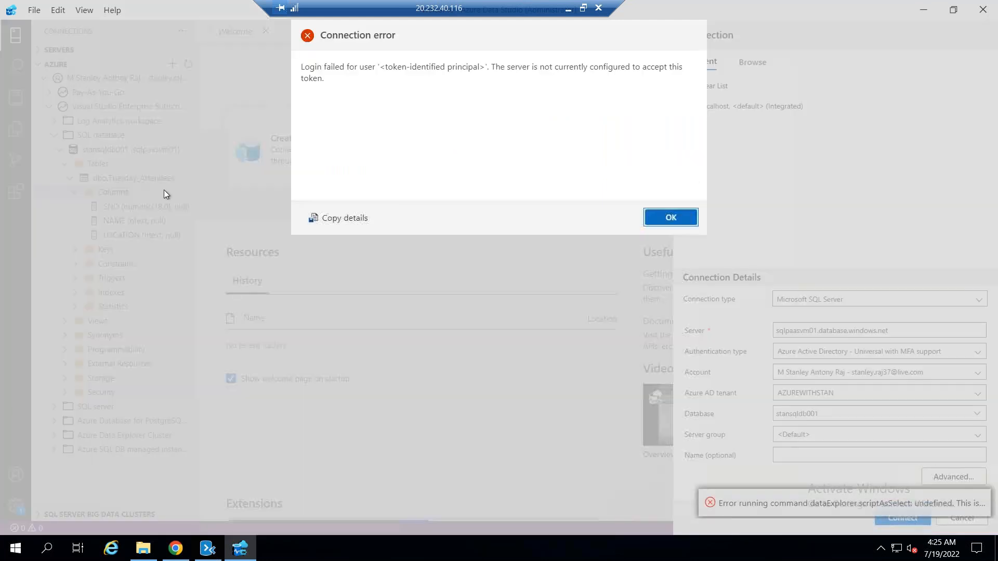
pyautogui.click(670, 219)
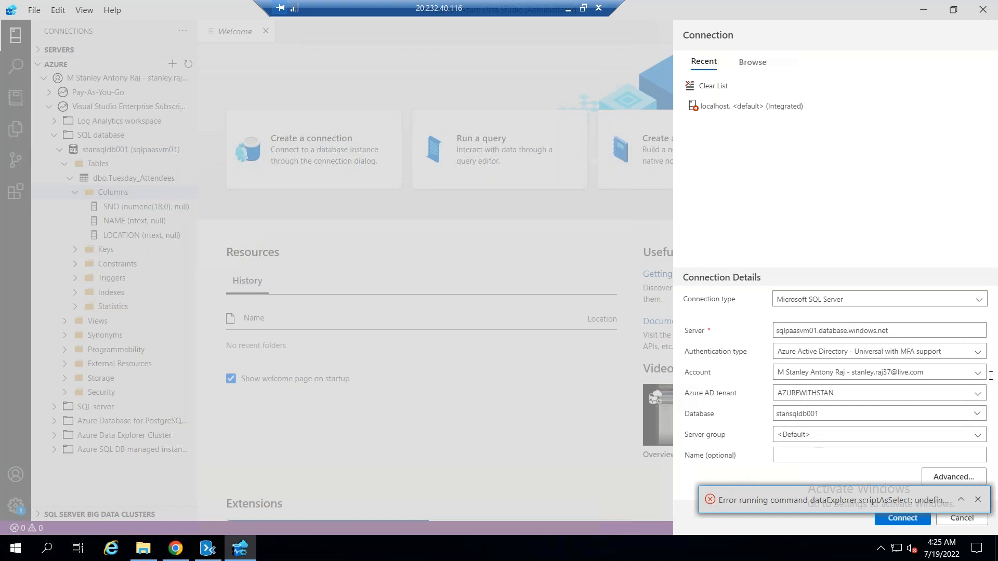
pyautogui.click(924, 356)
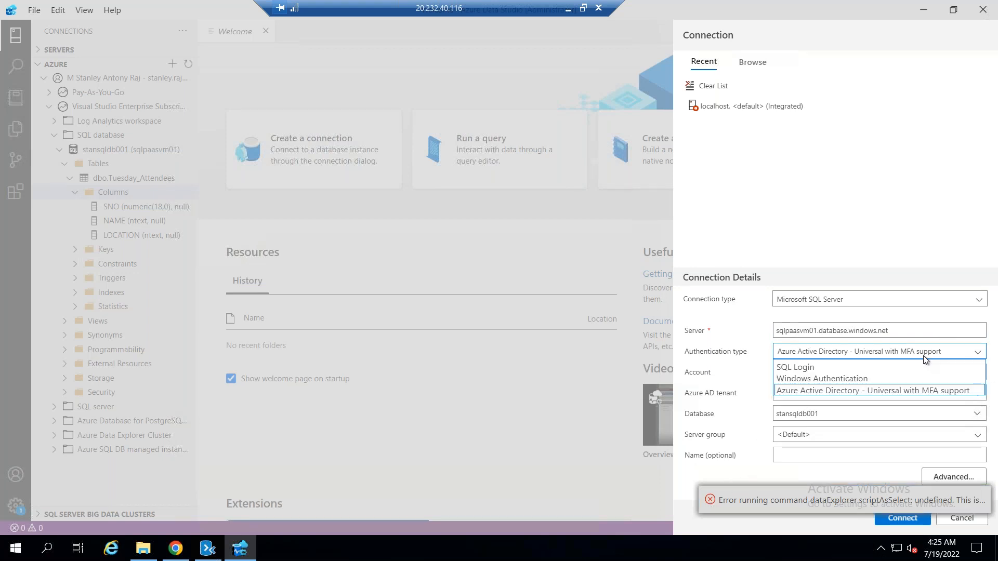
pyautogui.click(865, 294)
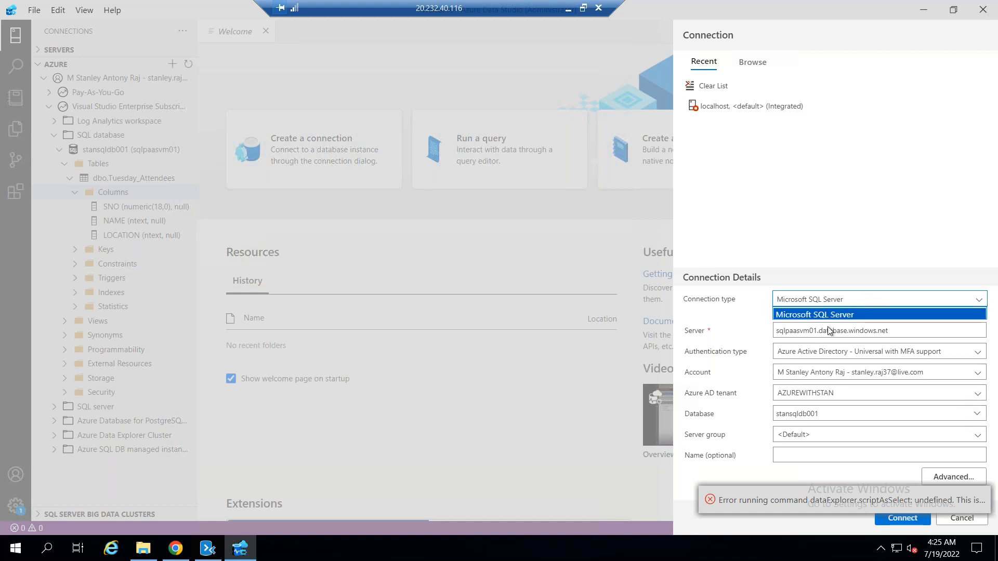
pyautogui.click(827, 330)
pyautogui.click(822, 302)
pyautogui.click(822, 302)
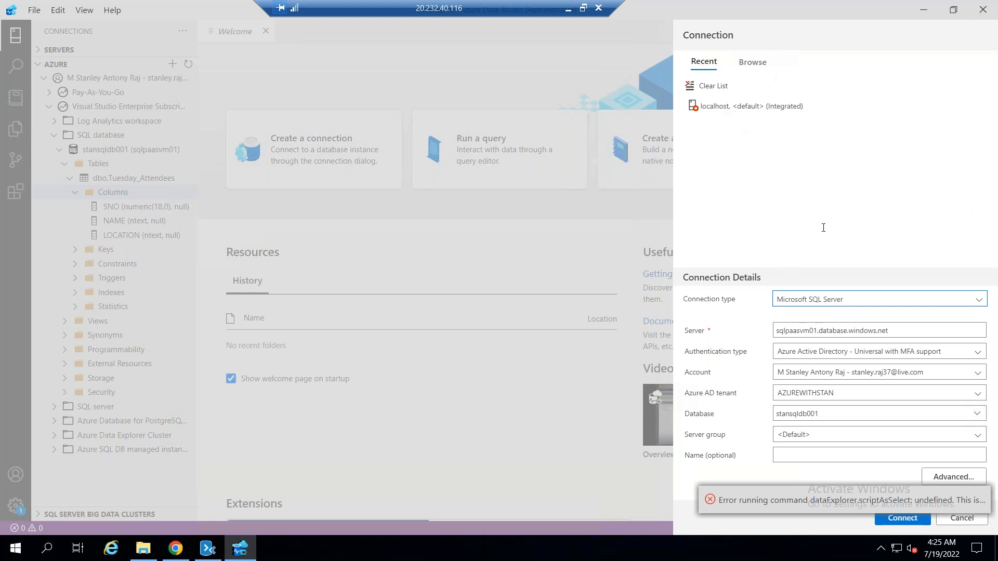
# Browse the account's Azure resources and try connecting to sqlpaasvm01/stansqldb001 with Azure Active Directory authentication
pyautogui.click(760, 68)
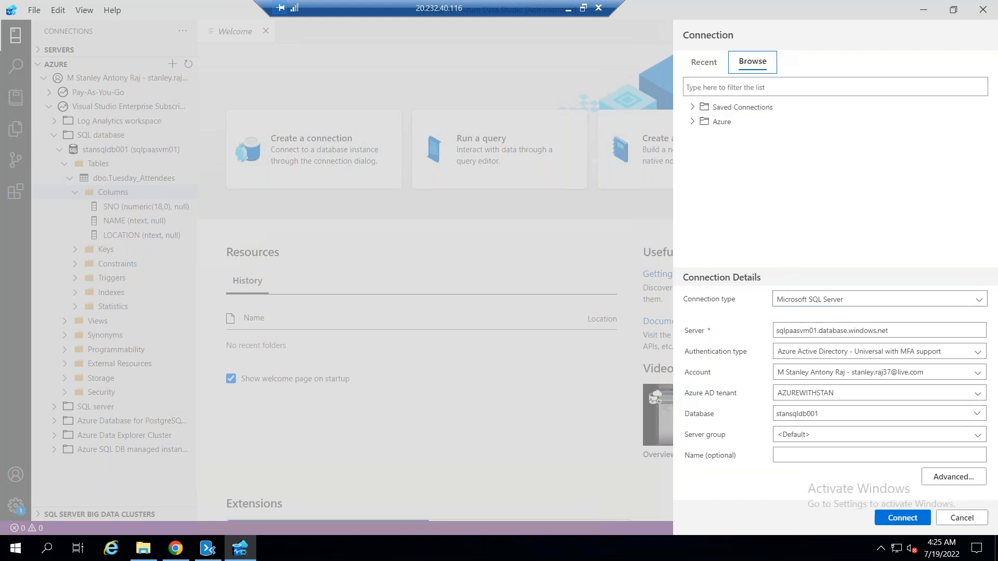
pyautogui.click(694, 110)
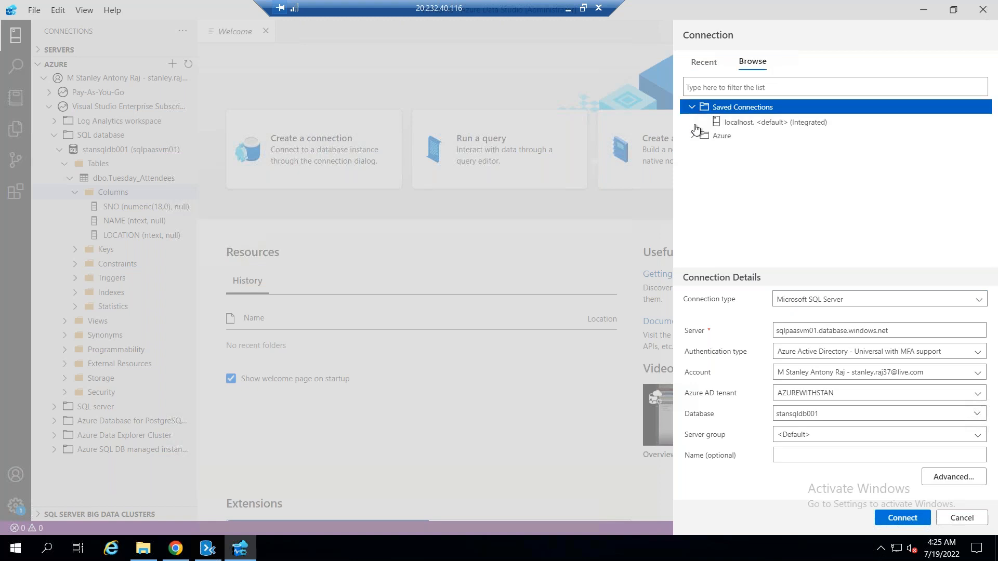
pyautogui.click(692, 135)
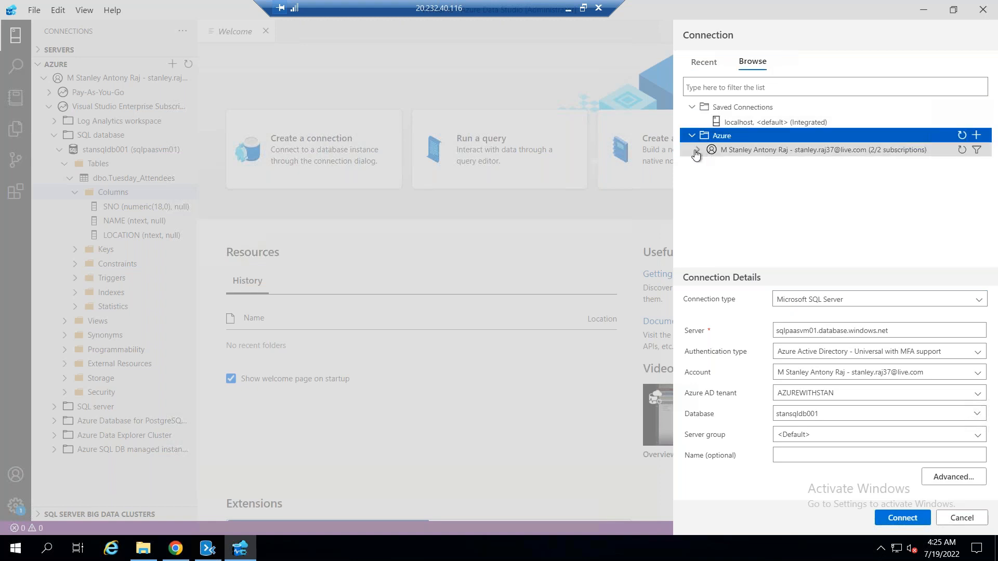
pyautogui.click(702, 151)
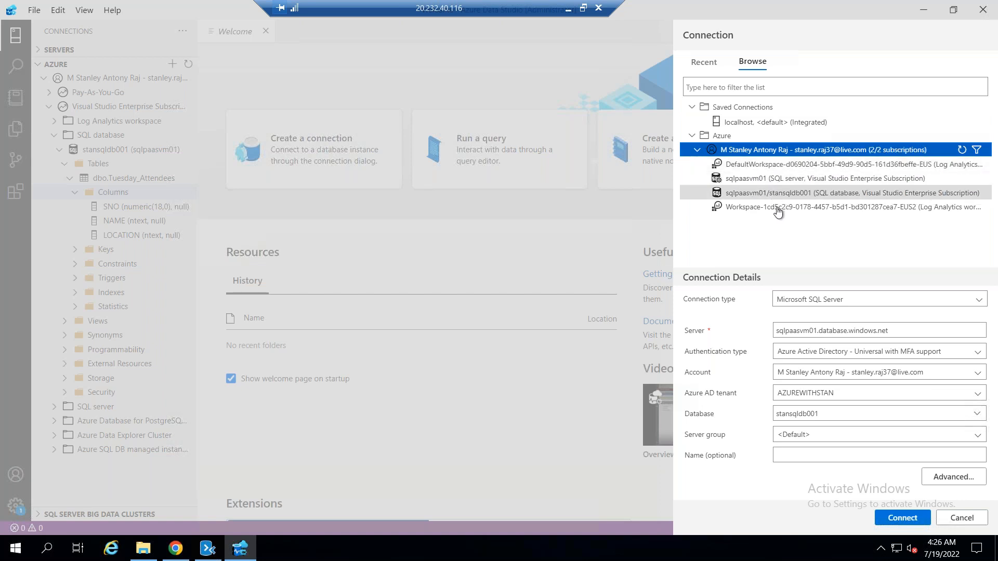
pyautogui.click(778, 196)
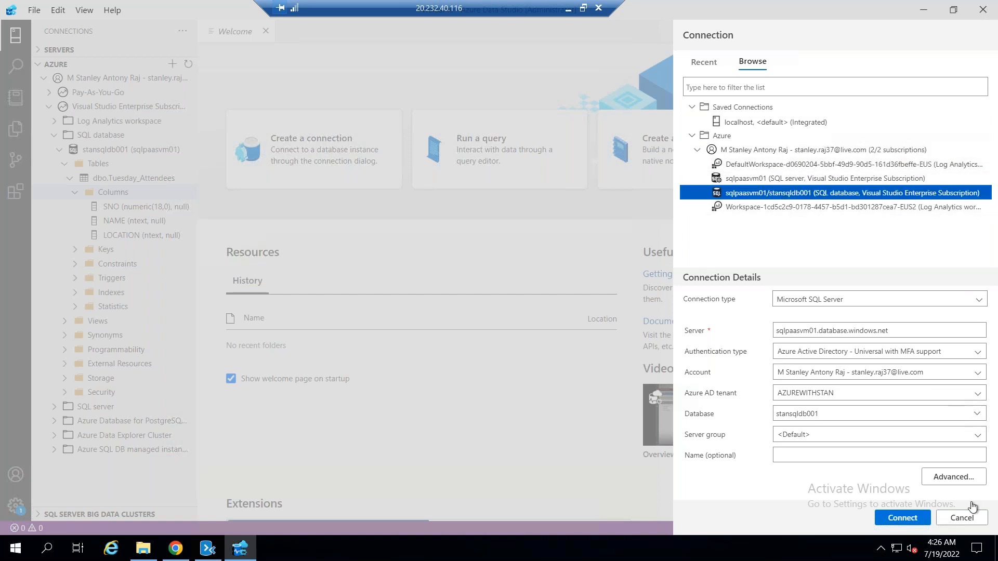
pyautogui.click(908, 516)
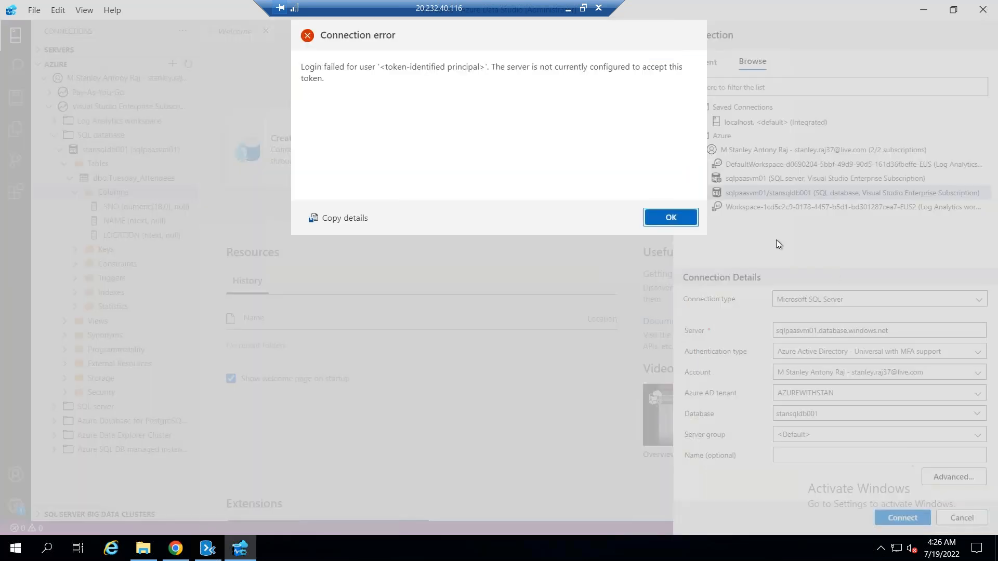
pyautogui.click(671, 218)
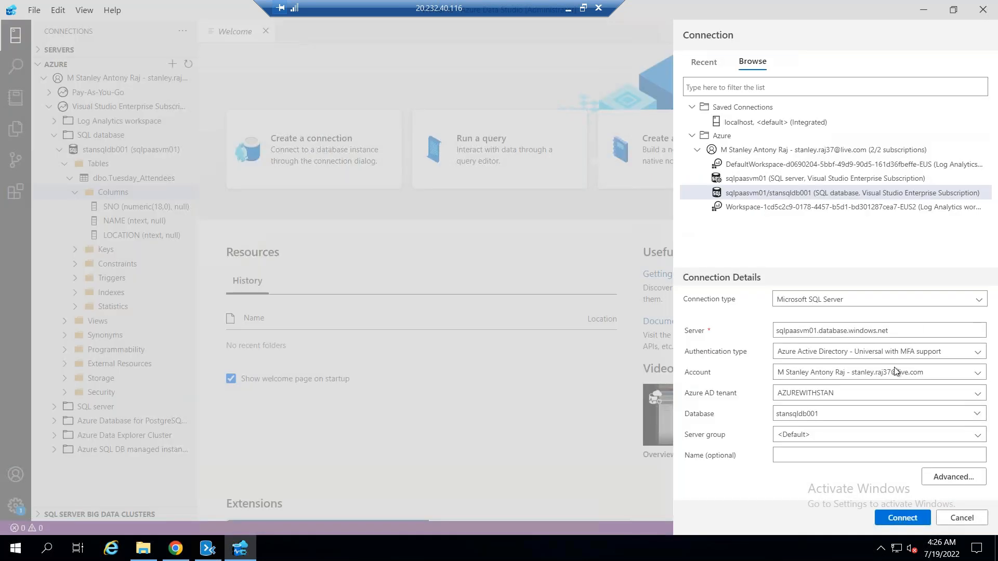
# Connect to server sqlpaasvm01 using SQL Login, with the login password entered and remembered and stansqldb001 as the database
pyautogui.click(873, 353)
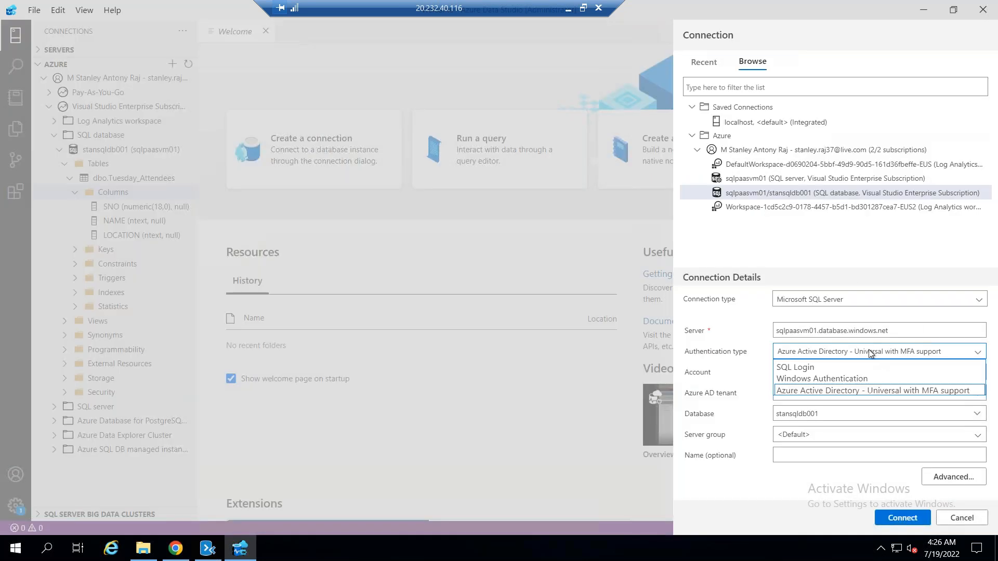
pyautogui.click(819, 369)
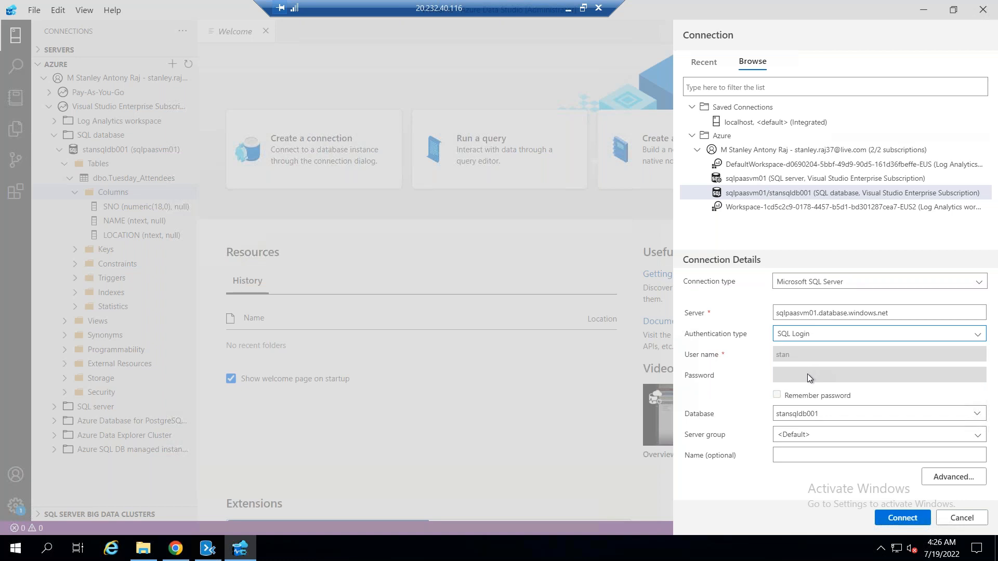
pyautogui.click(739, 322)
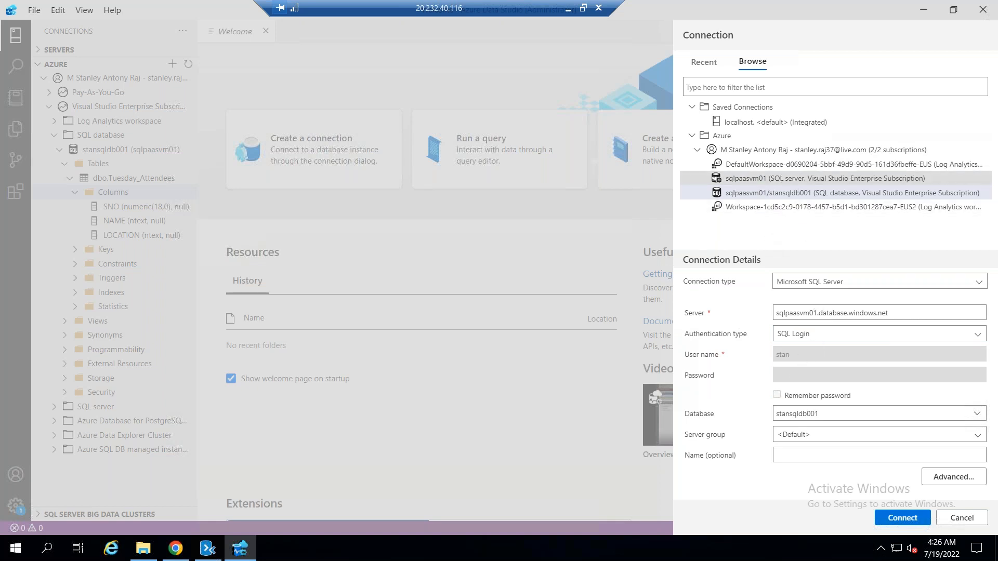
pyautogui.click(783, 180)
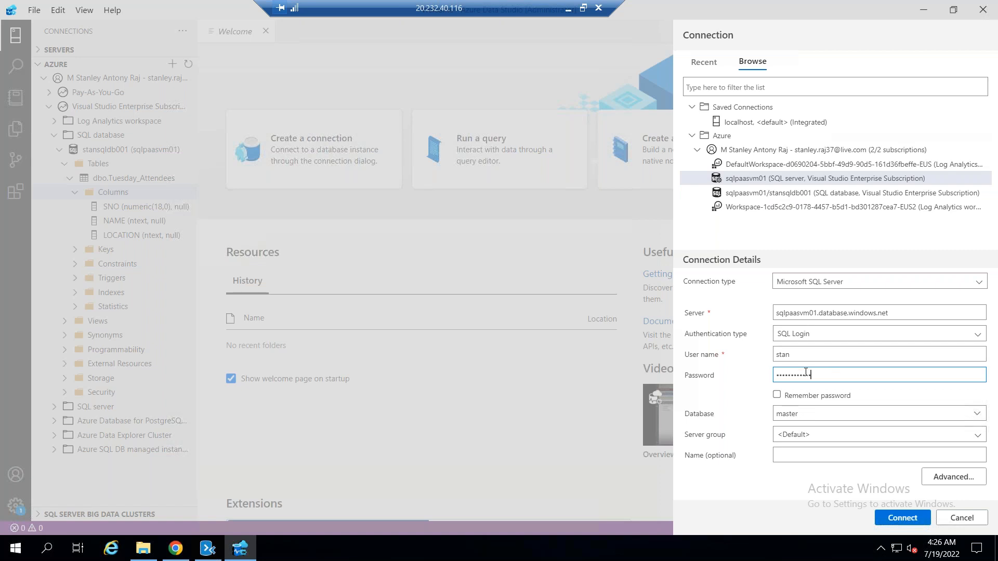
pyautogui.click(795, 399)
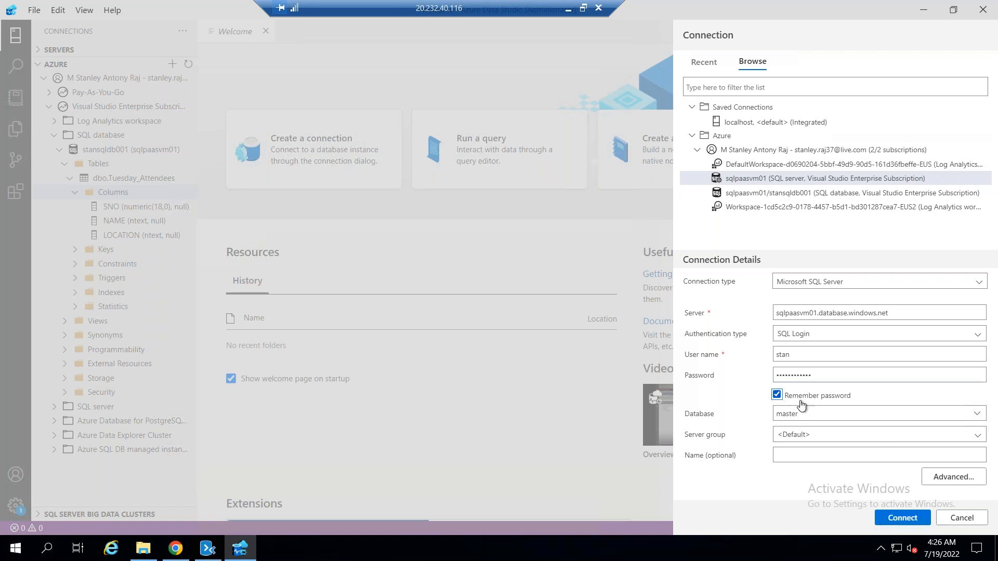
pyautogui.click(872, 419)
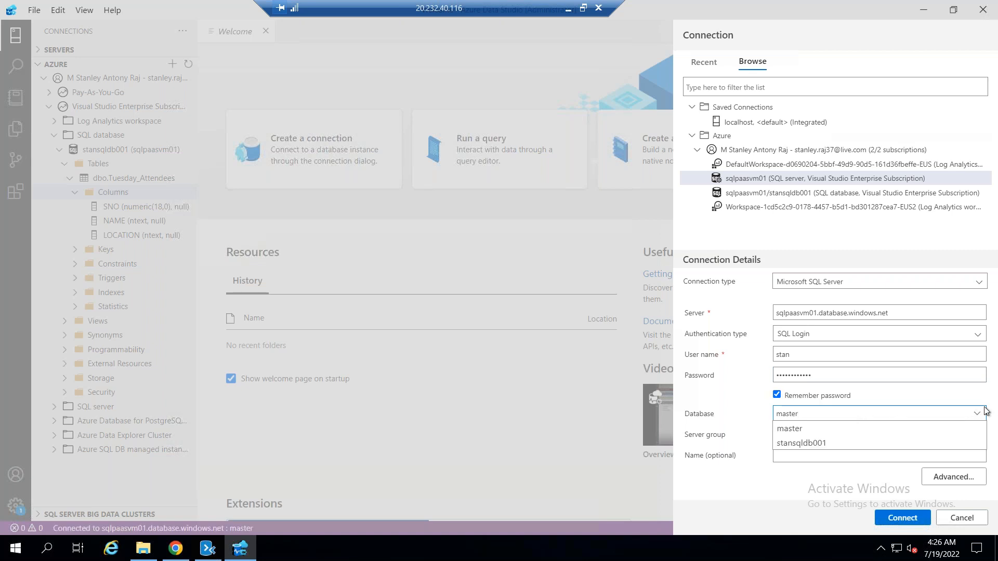
pyautogui.click(828, 446)
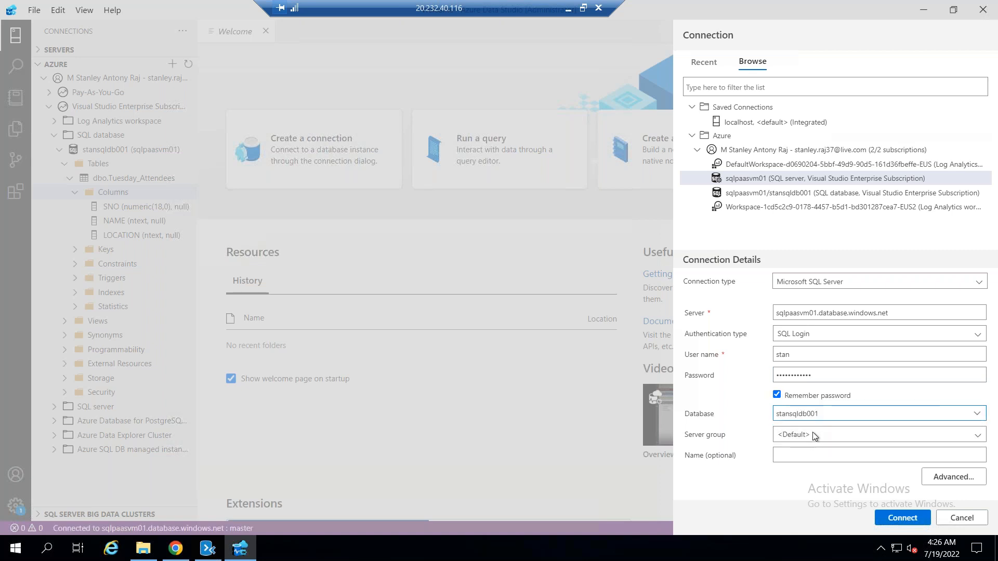
pyautogui.click(902, 518)
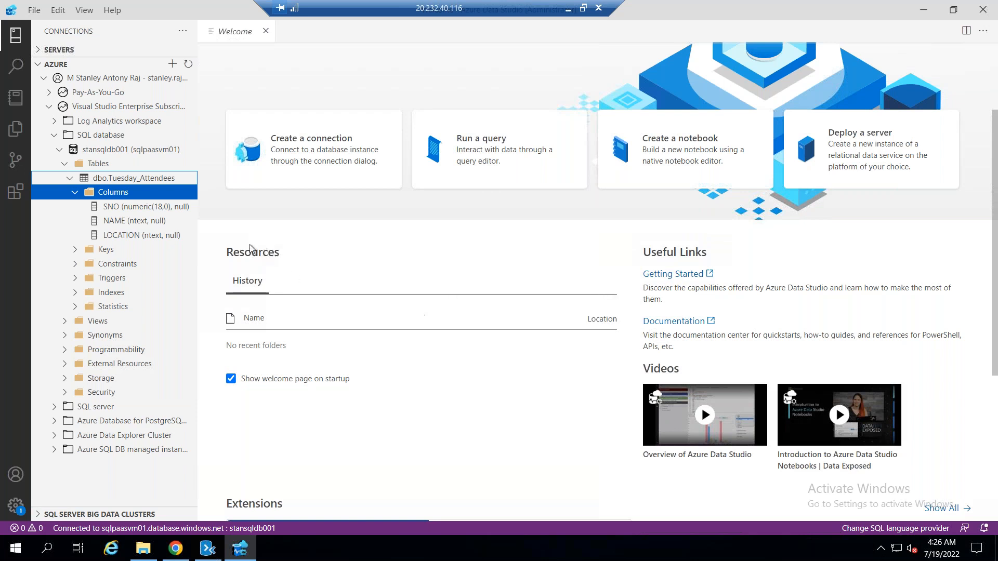
# Collapse dbo.Tuesday_Attendees, try selecting its top 1000 rows, and cancel the connection dialog after dismissing the error
pyautogui.rightClick(123, 191)
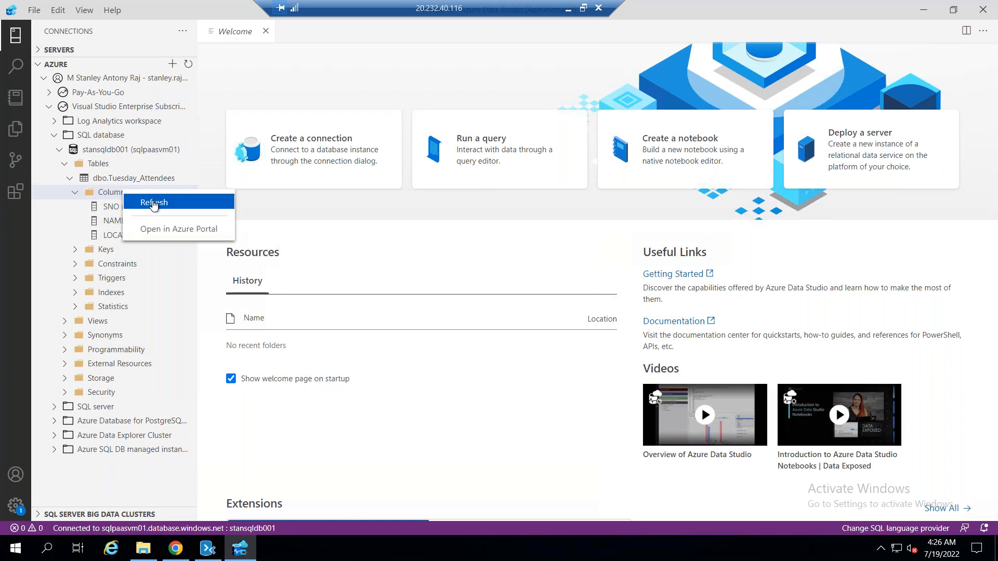
pyautogui.click(117, 182)
pyautogui.click(117, 183)
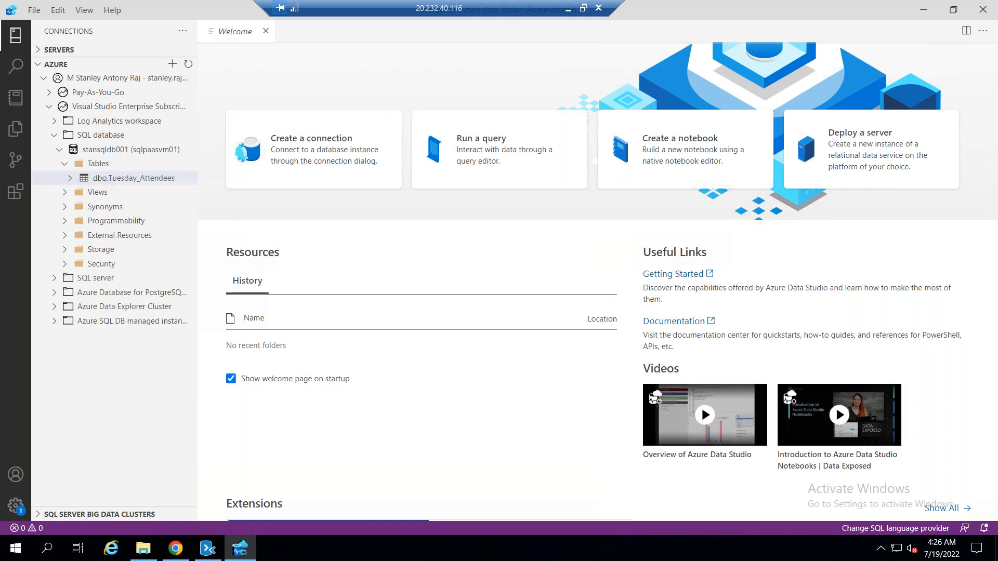
pyautogui.rightClick(118, 181)
pyautogui.click(143, 191)
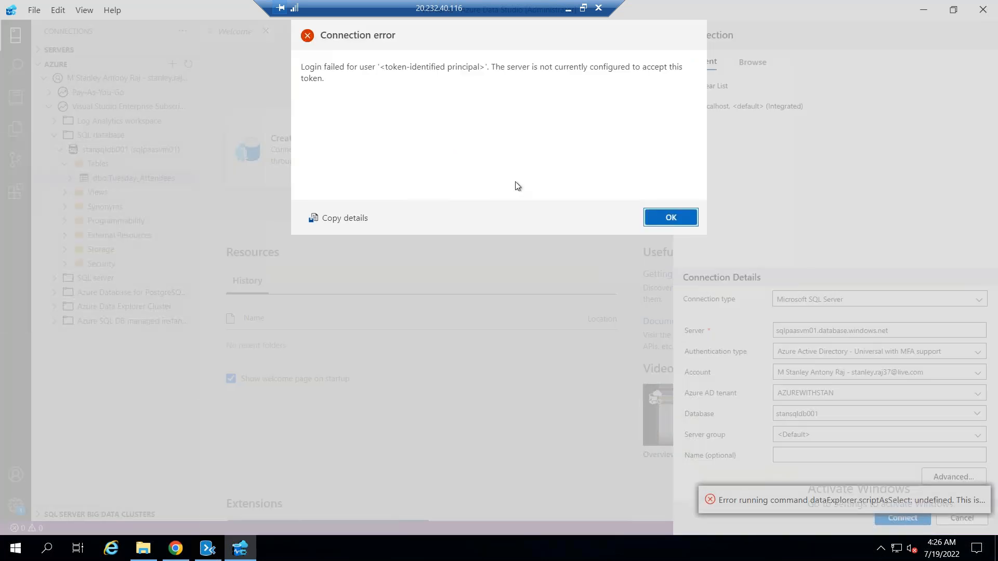
pyautogui.press('Return')
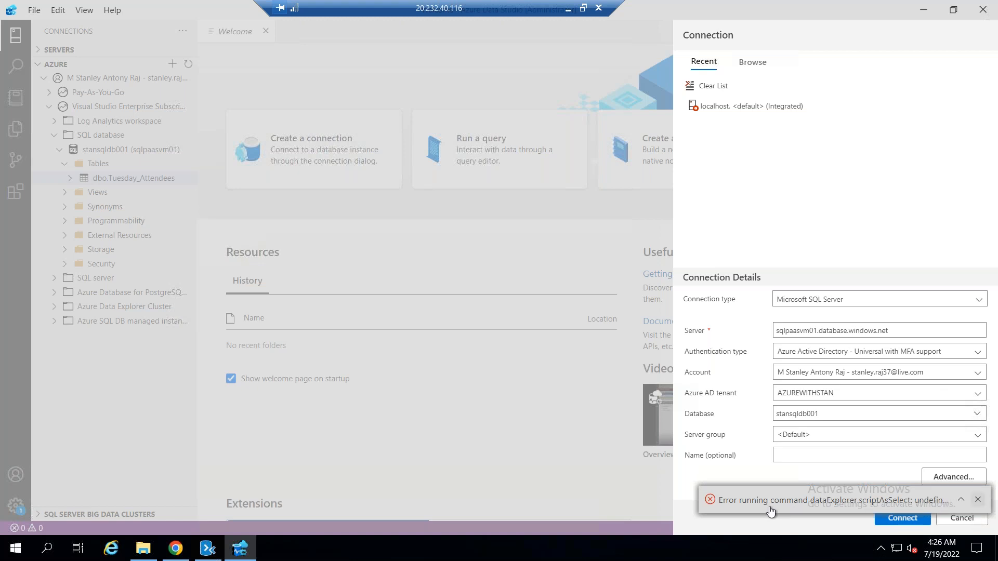
pyautogui.click(711, 503)
pyautogui.click(962, 517)
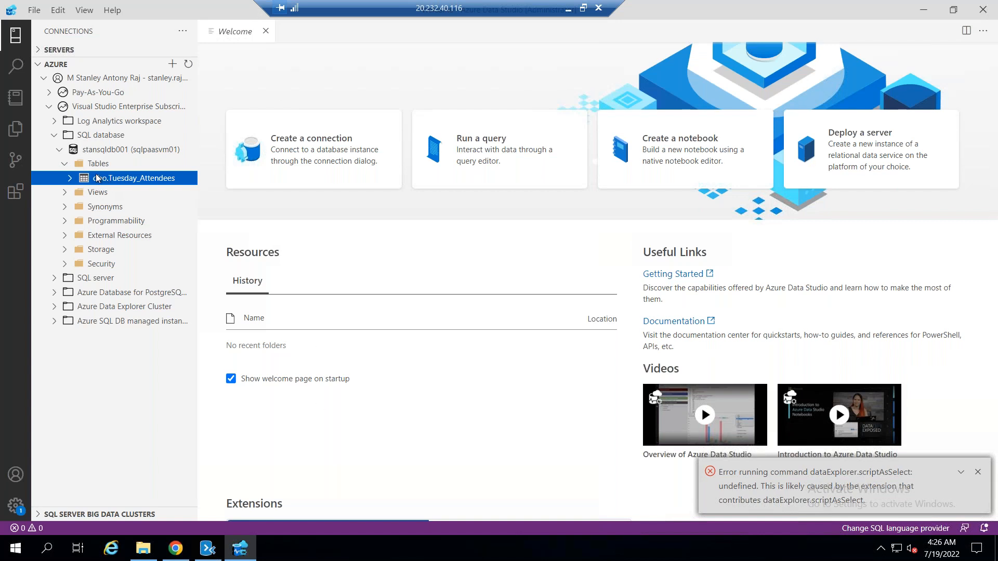
pyautogui.rightClick(99, 153)
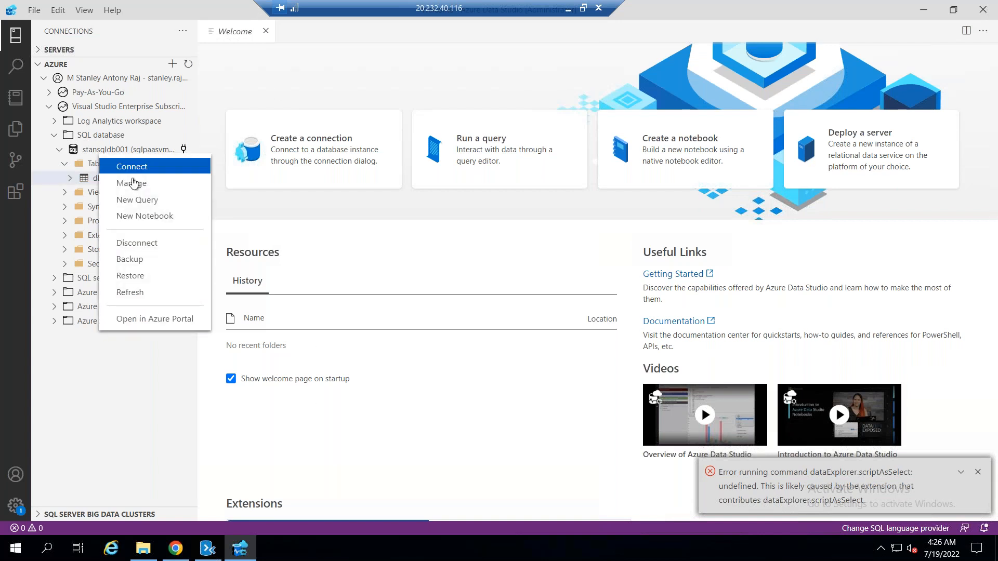
pyautogui.click(142, 404)
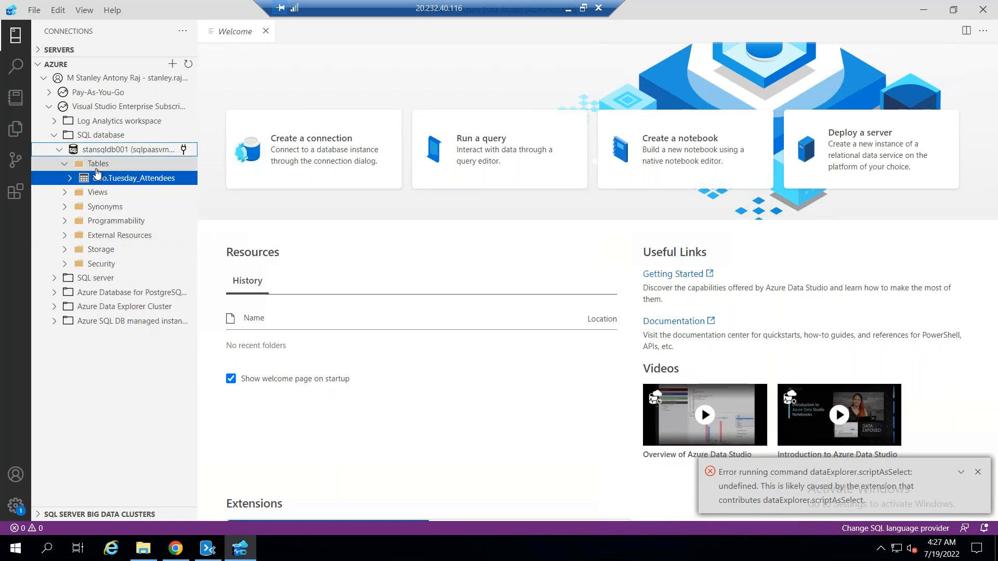
pyautogui.rightClick(97, 163)
pyautogui.click(130, 198)
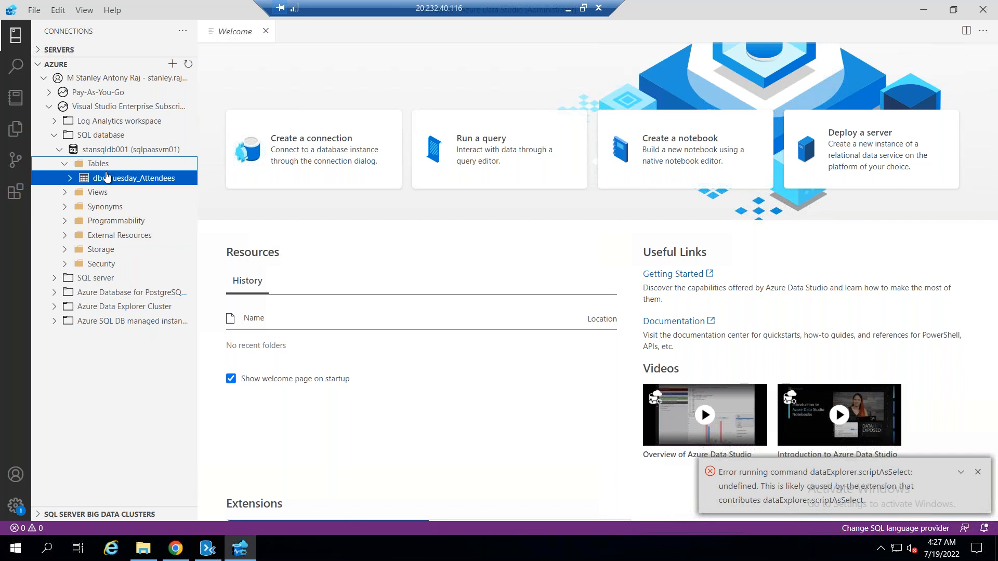
# Try to edit the data of dbo.Tuesday_Attendees, dismiss the connection error, and expand the error notifications
pyautogui.rightClick(107, 178)
pyautogui.click(151, 201)
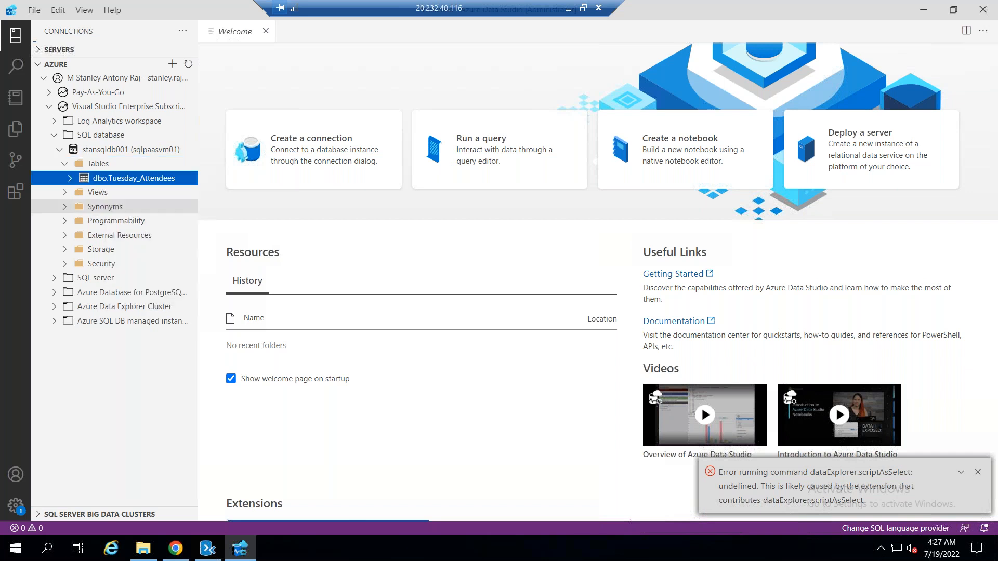
pyautogui.click(671, 218)
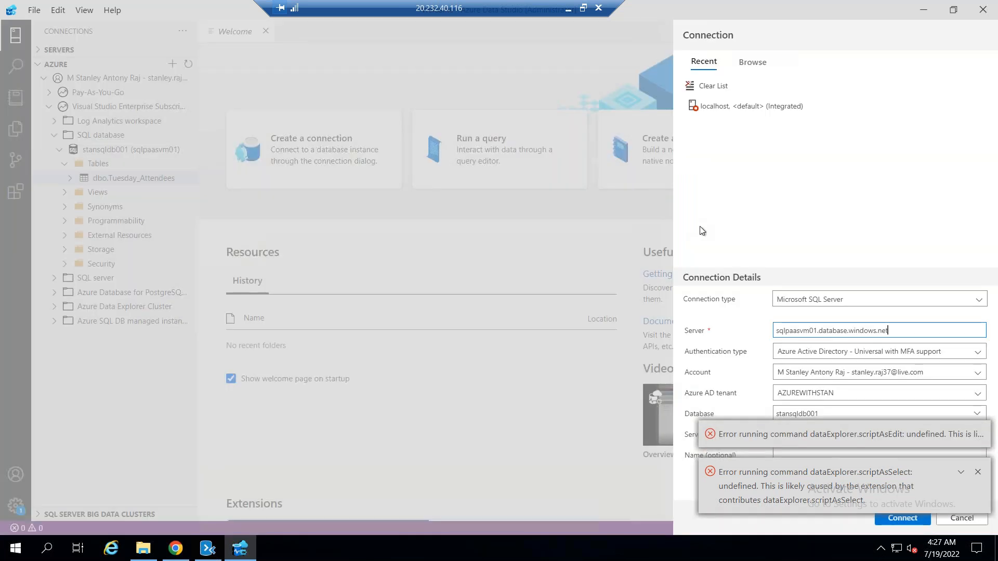
pyautogui.click(713, 433)
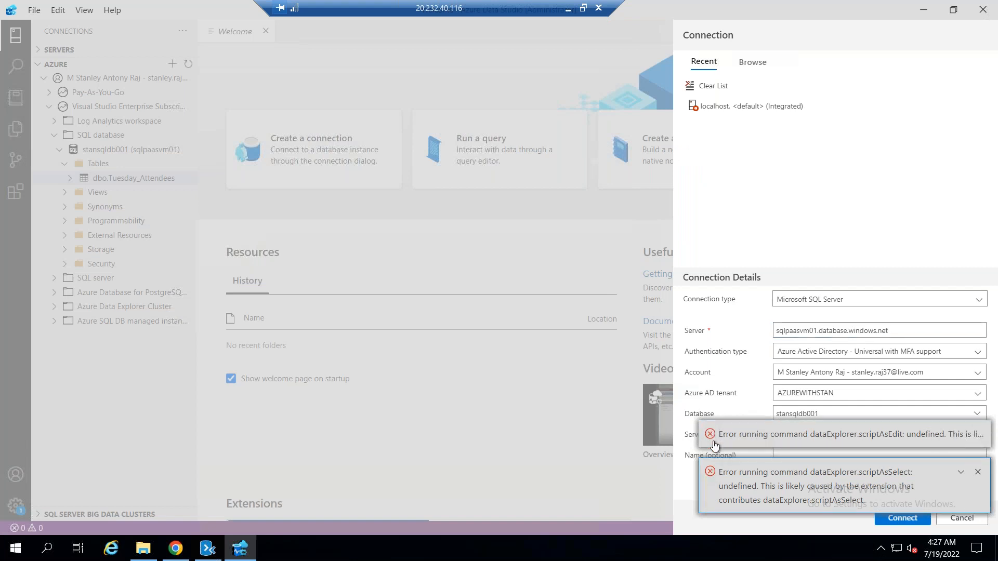
pyautogui.click(713, 436)
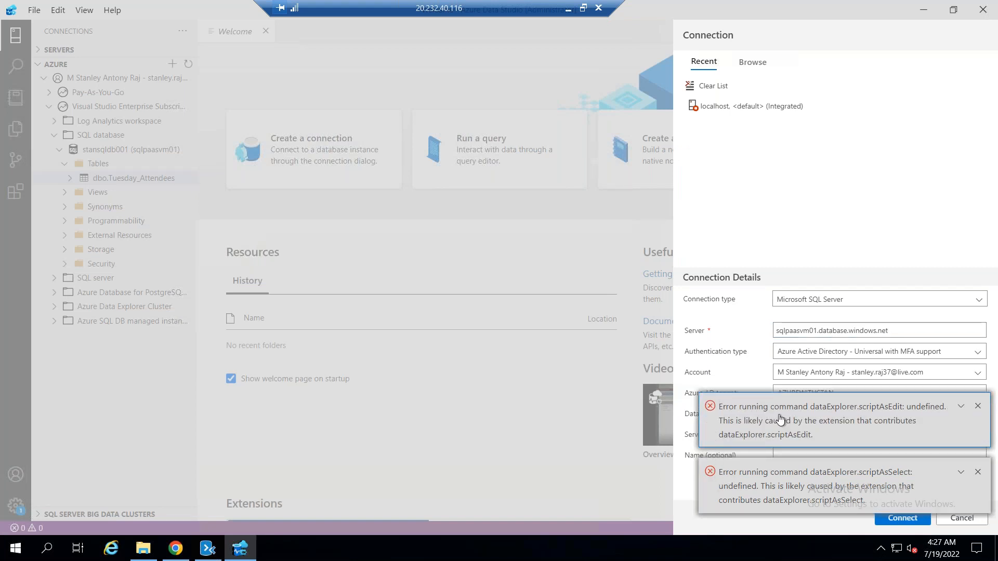
# Select the sqlpaasvm01/stansqldb001 SQL database from the browsable Azure resources and clear both error notifications
pyautogui.click(841, 300)
pyautogui.click(841, 297)
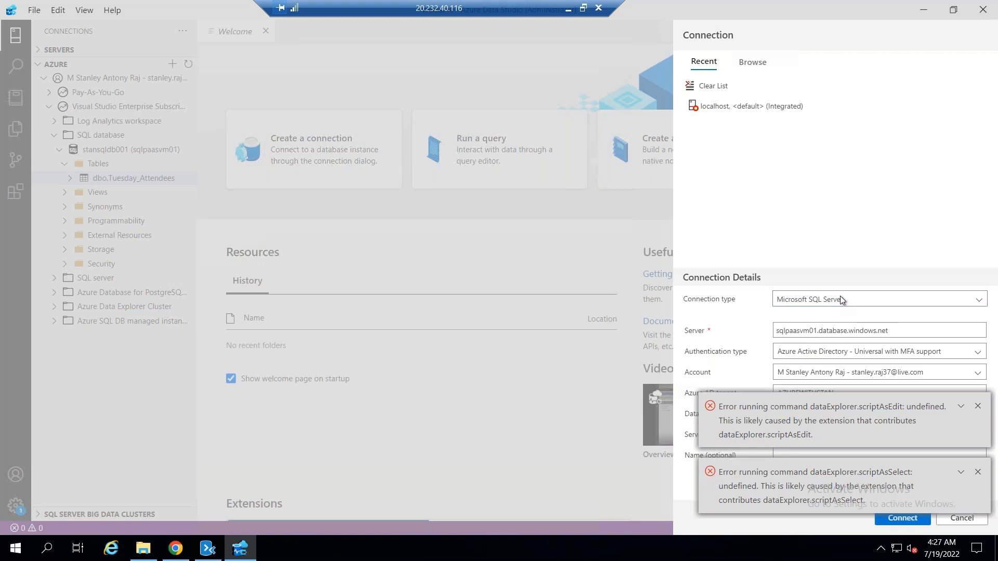
pyautogui.click(841, 298)
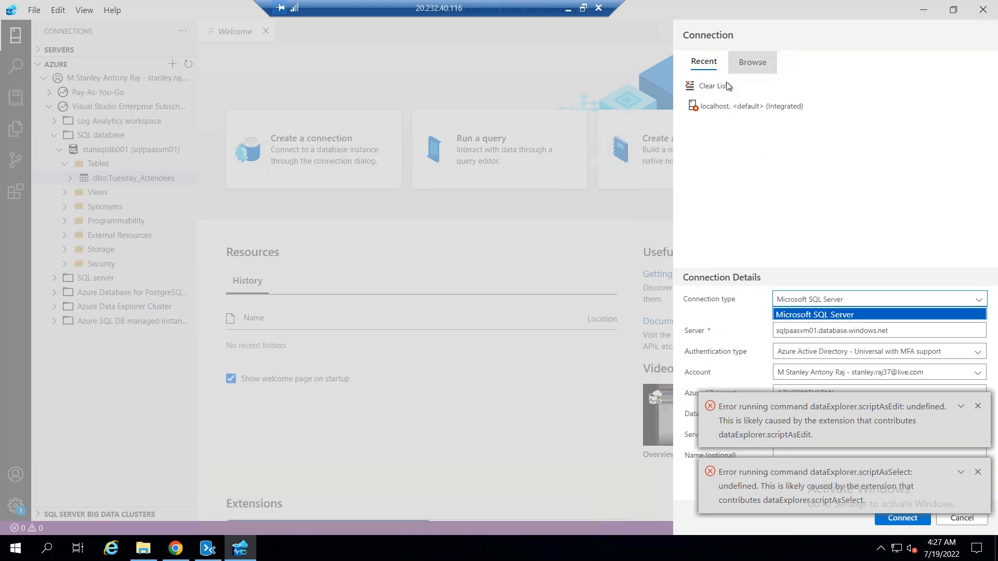
pyautogui.click(753, 62)
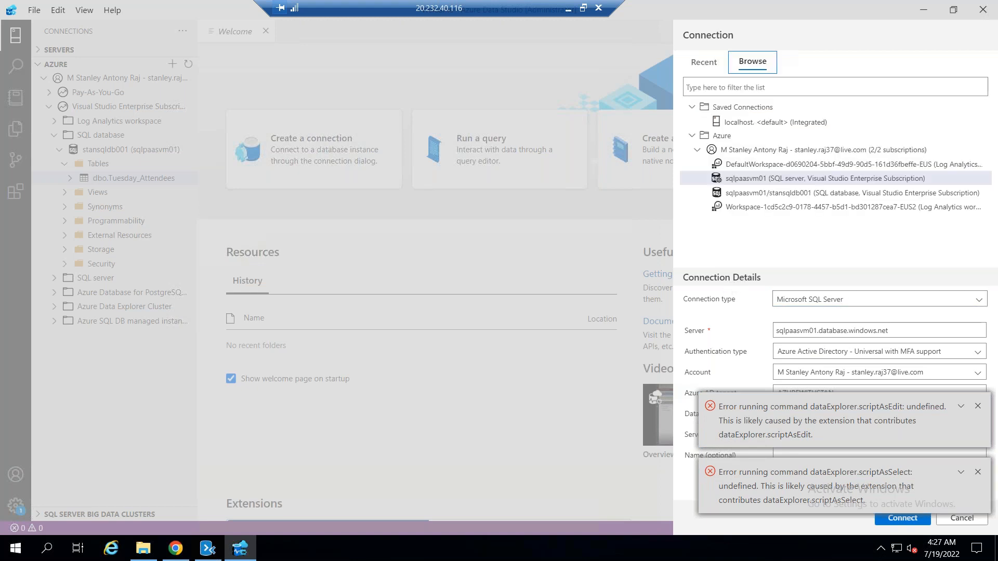
pyautogui.click(737, 179)
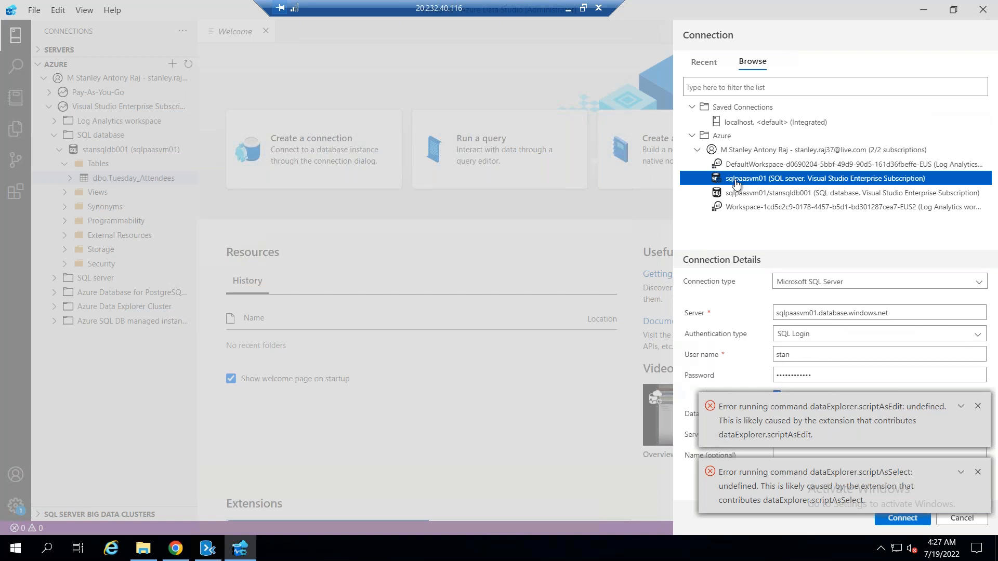
pyautogui.click(777, 197)
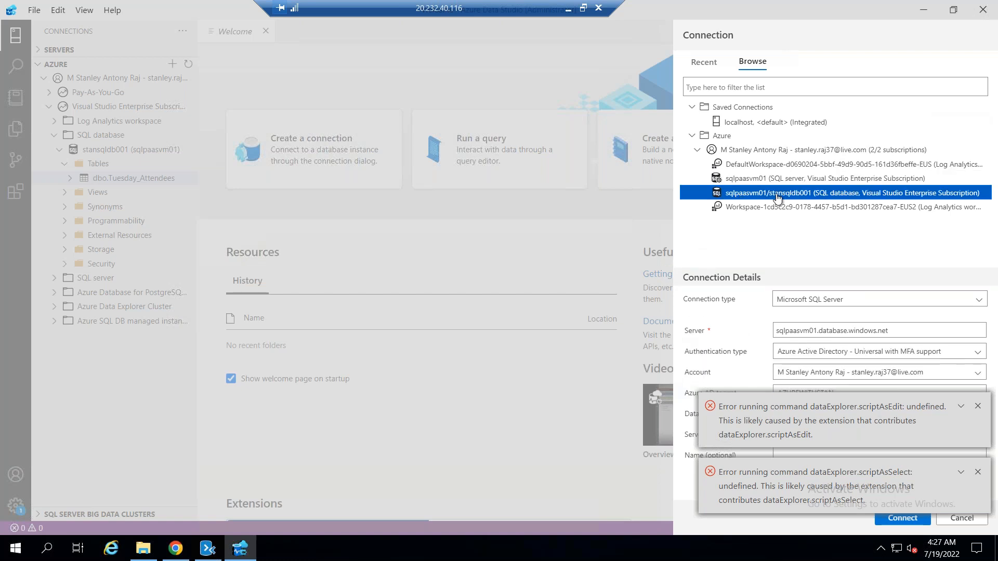
pyautogui.click(978, 406)
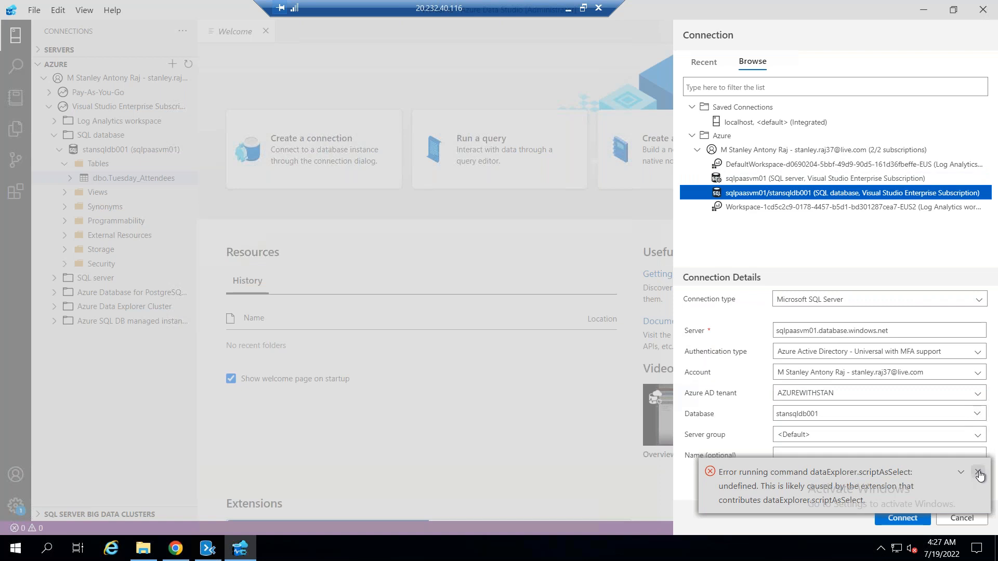
pyautogui.click(975, 473)
# Connect to stansqldb001 using SQL Login, with the login user name and password entered and the password remembered
pyautogui.click(950, 351)
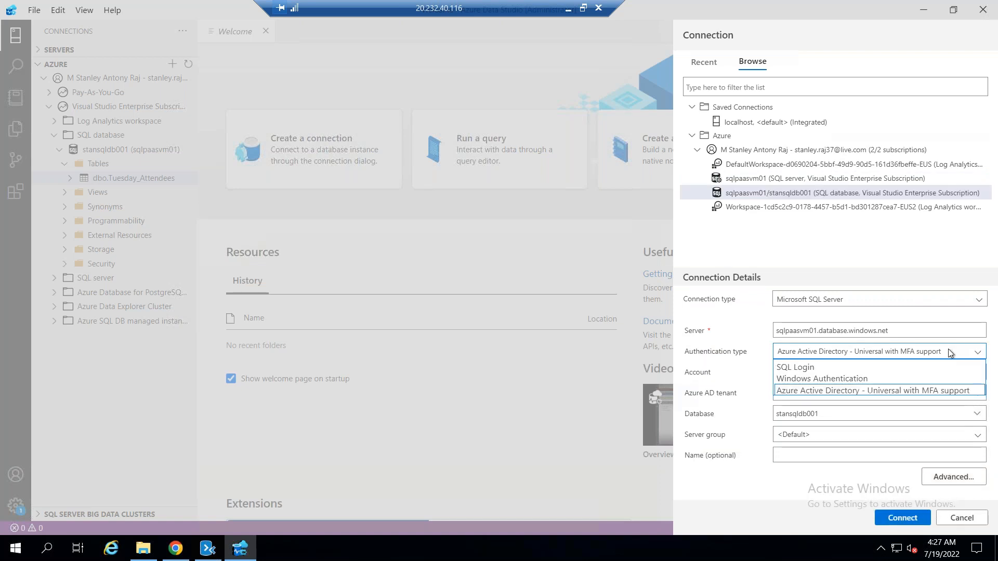
pyautogui.click(873, 366)
pyautogui.click(812, 377)
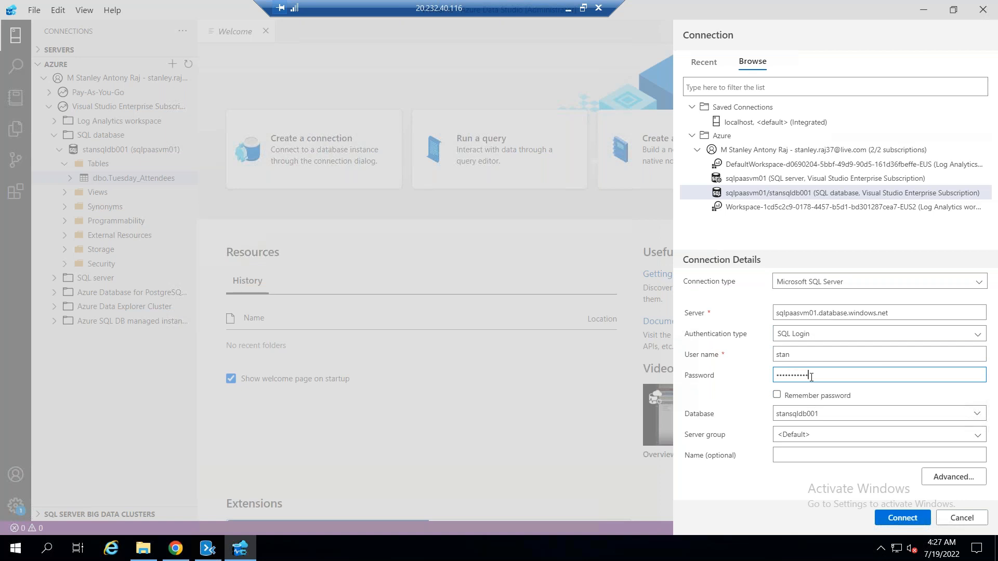
pyautogui.click(828, 436)
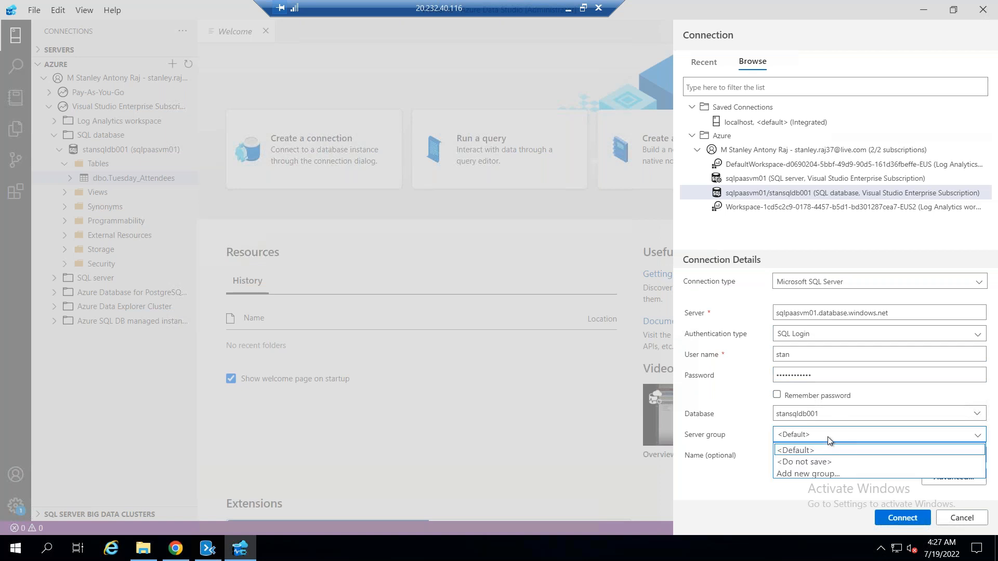
pyautogui.click(735, 431)
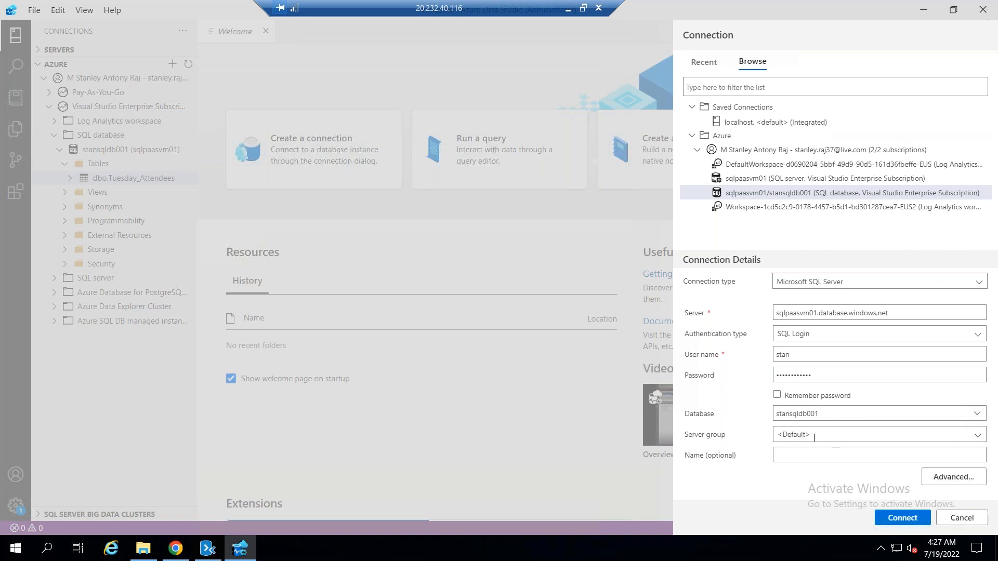
pyautogui.click(777, 395)
pyautogui.click(902, 518)
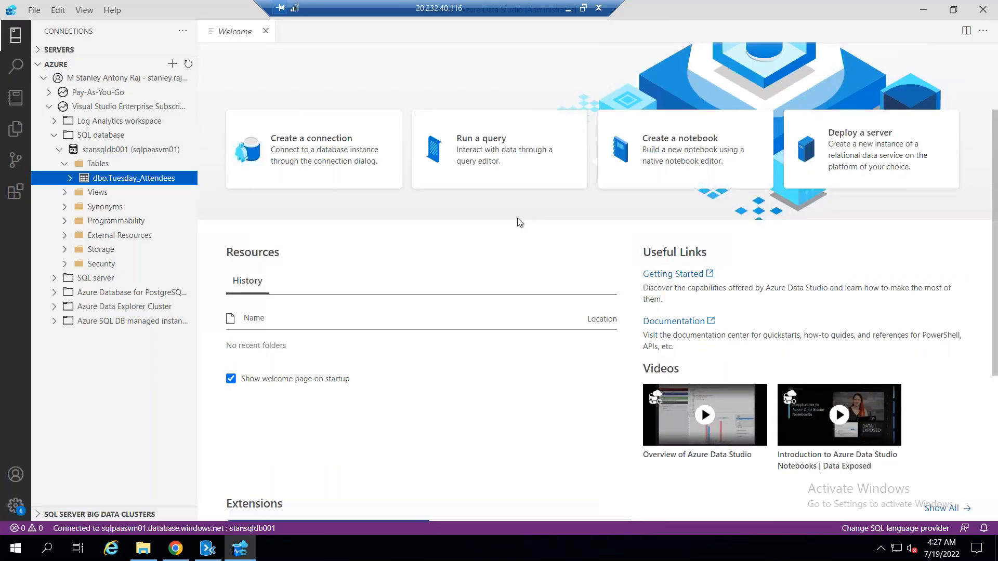
# Close the Welcome page, expand dbo.Tuesday_Attendees, and try selecting its top 1000 rows, dismissing the connection error
pyautogui.click(267, 32)
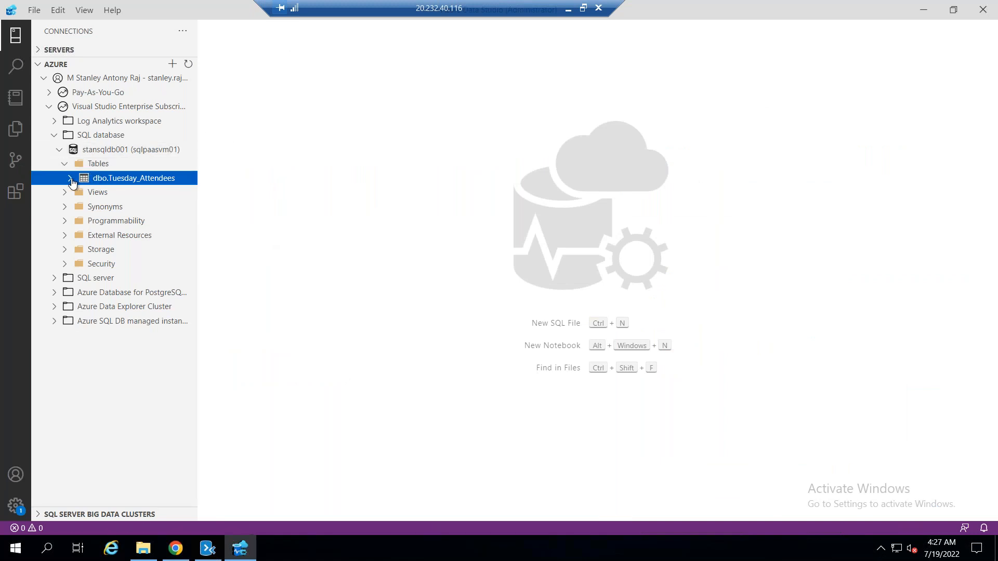
pyautogui.click(70, 178)
pyautogui.rightClick(117, 183)
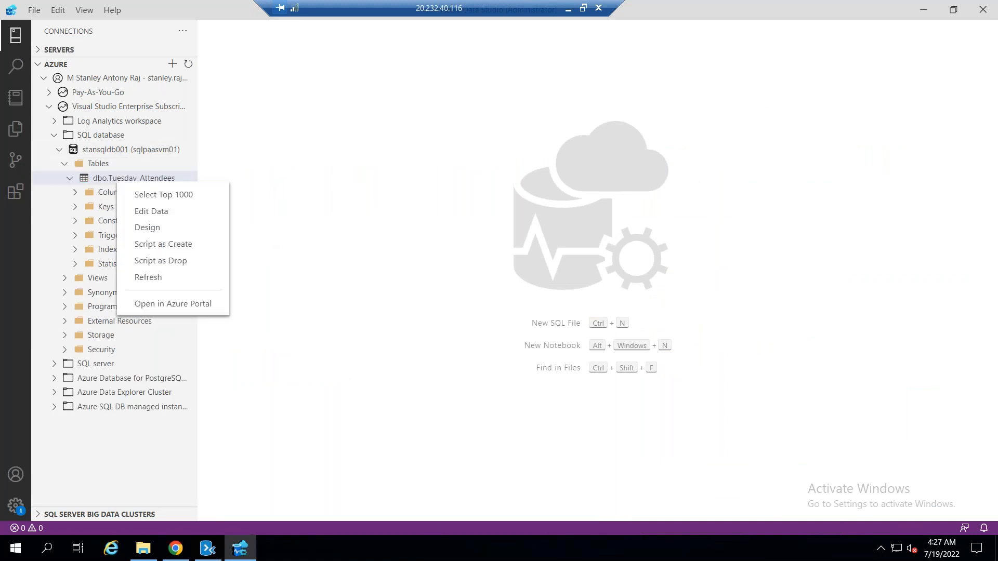
pyautogui.click(110, 182)
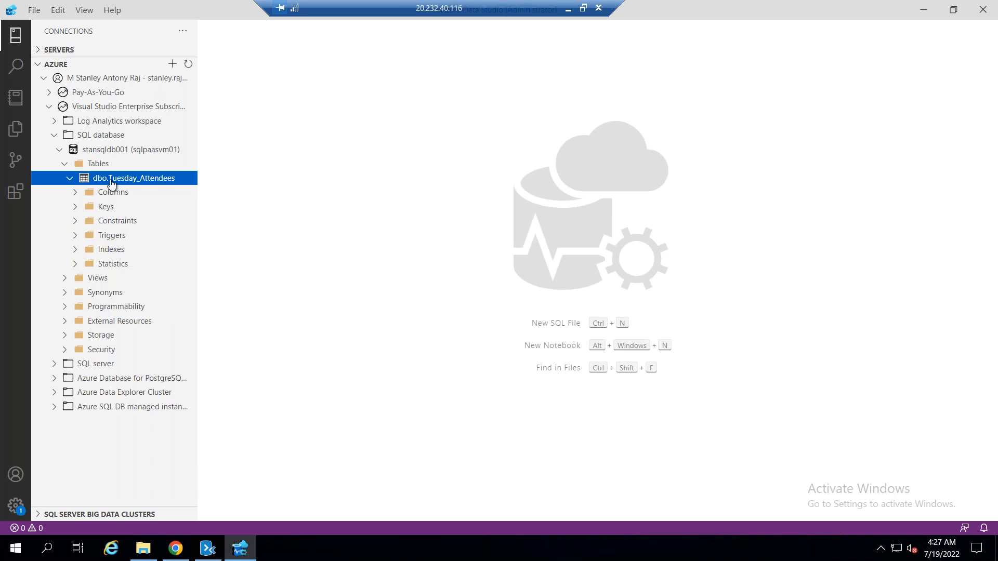
pyautogui.rightClick(111, 183)
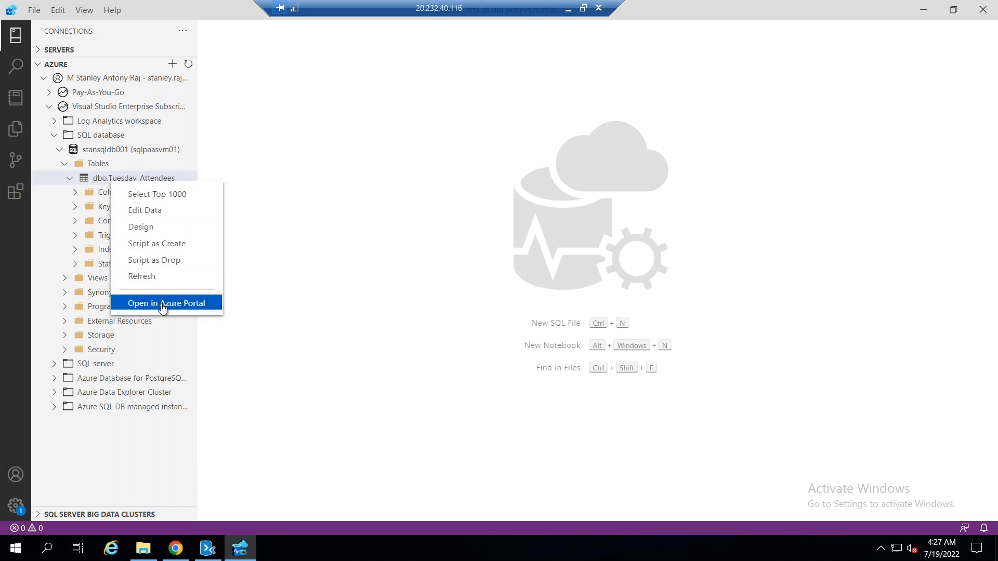
pyautogui.click(177, 195)
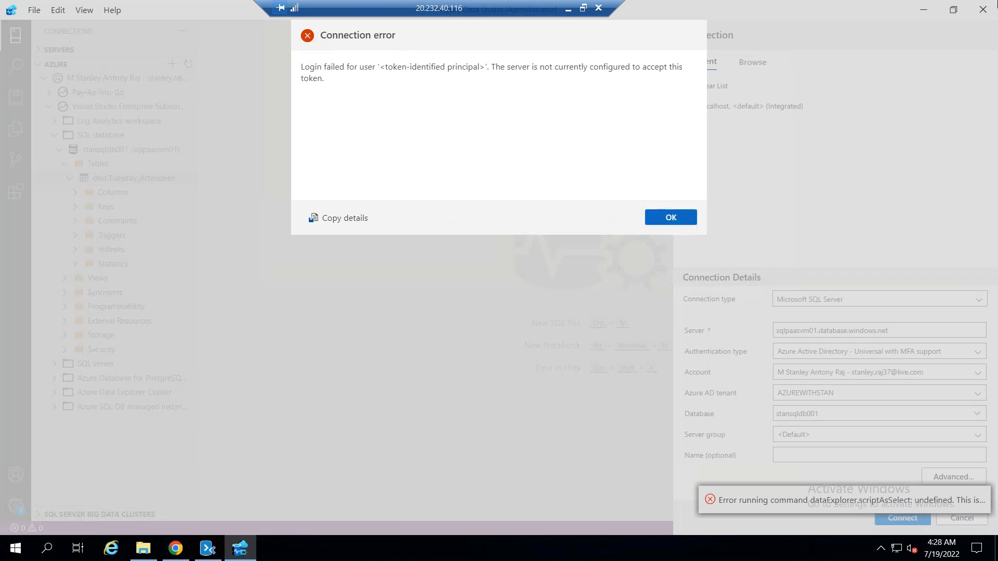
pyautogui.click(669, 222)
# Switch to the Azure portal and review the stansqldb001 query editor's result rows for Tuesday_Attendees
pyautogui.click(928, 12)
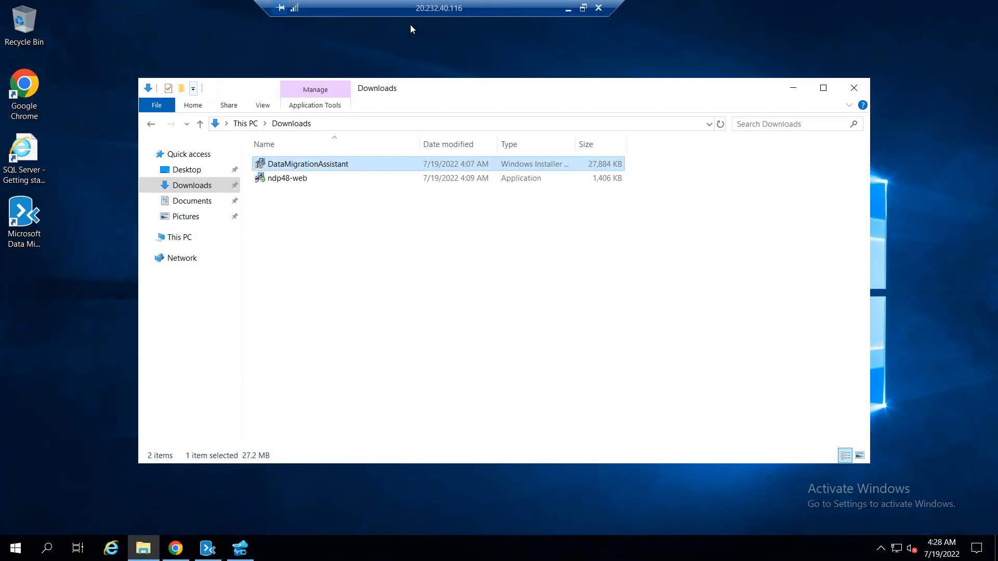
pyautogui.click(568, 9)
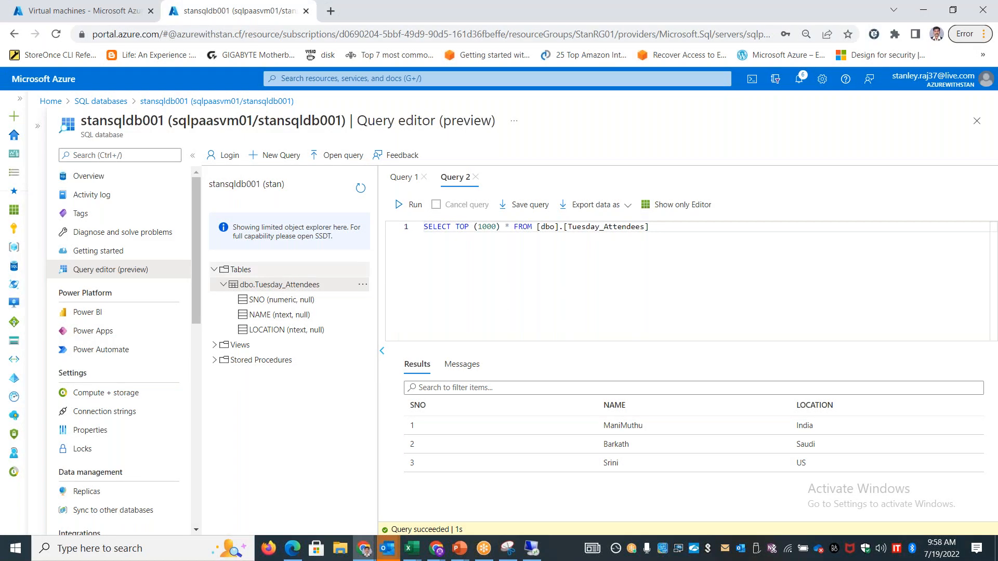
pyautogui.moveTo(103, 119); pyautogui.dragTo(435, 121)
pyautogui.moveTo(408, 426); pyautogui.dragTo(831, 466)
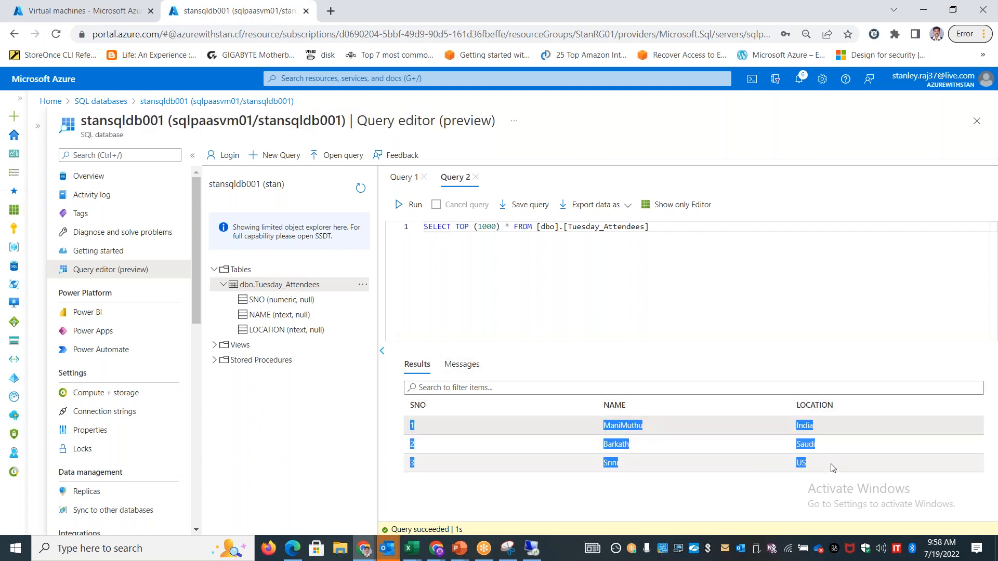
pyautogui.click(306, 410)
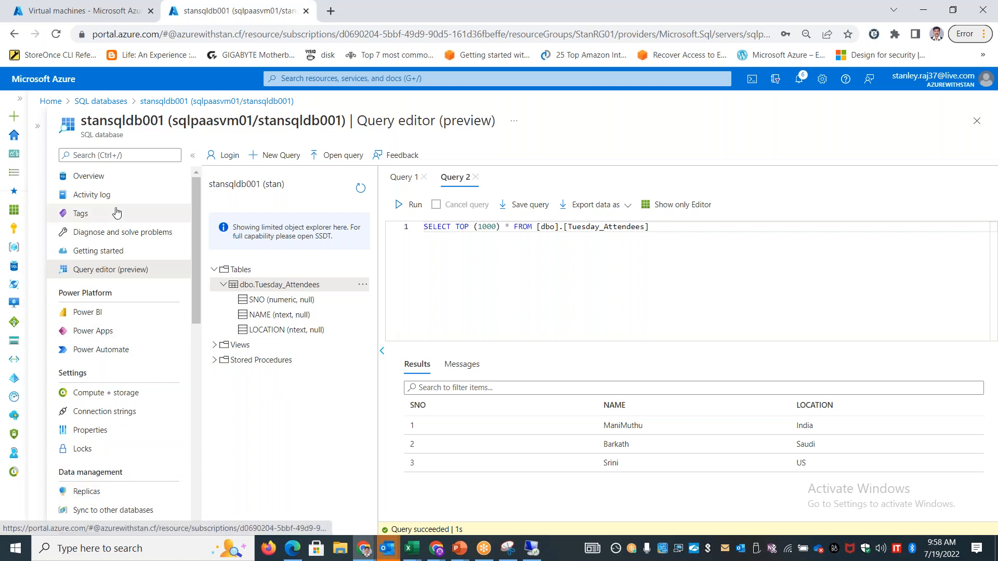
pyautogui.doubleClick(122, 120)
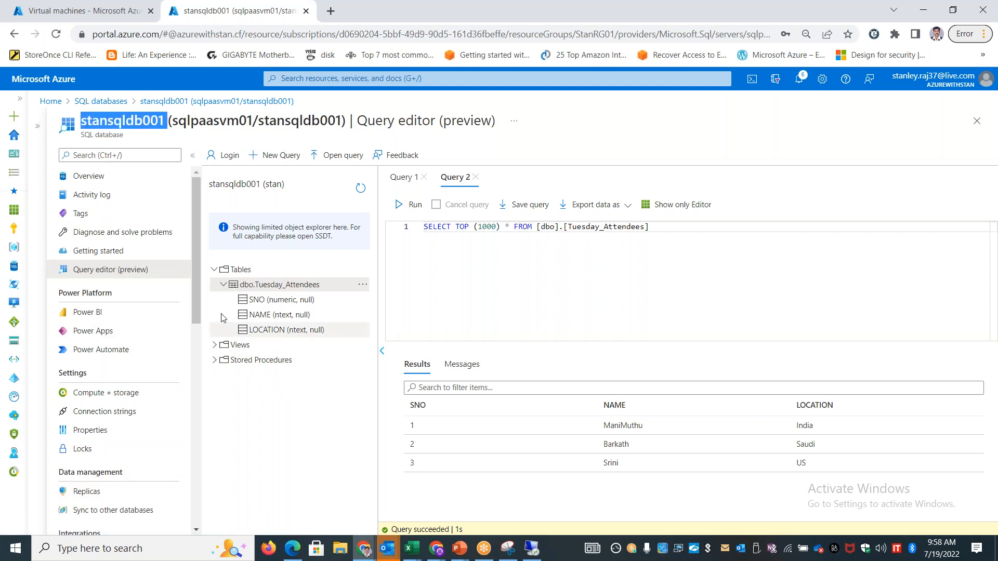
# Discard the unsaved query edits and view the Replicas and Sync to other databases pages of stansqldb001
pyautogui.moveTo(191, 279); pyautogui.dragTo(183, 372)
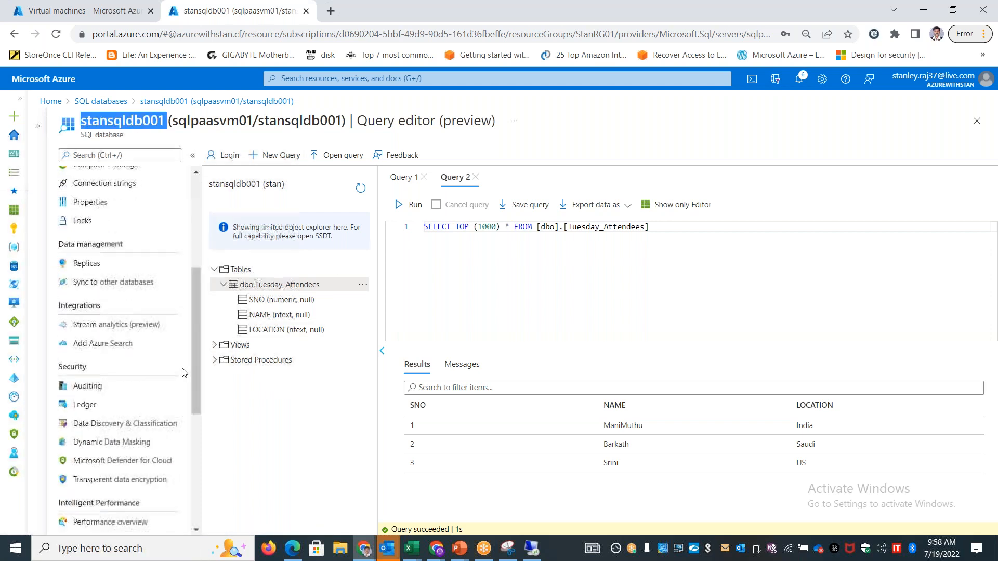
pyautogui.click(86, 263)
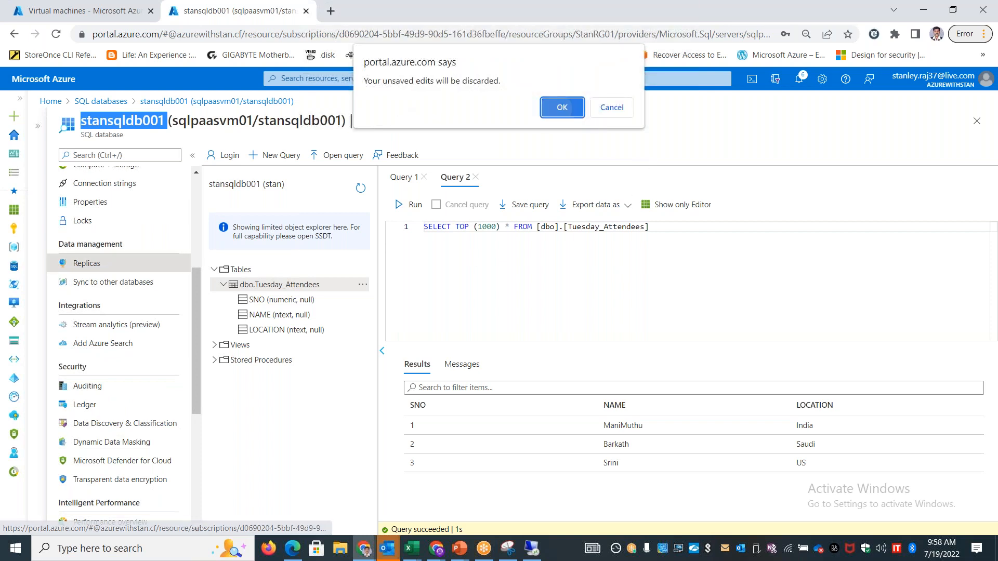
pyautogui.click(562, 107)
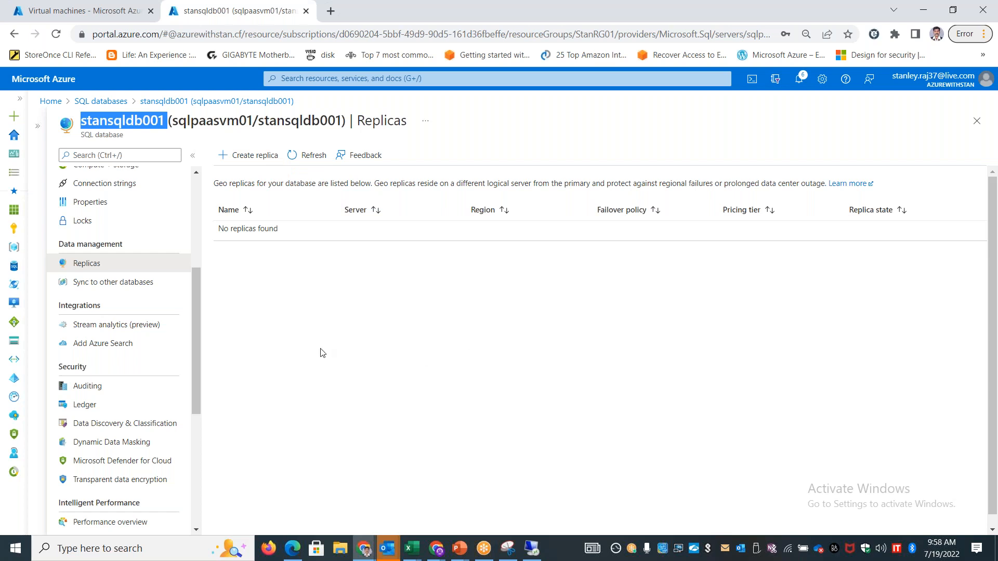
pyautogui.moveTo(228, 183); pyautogui.dragTo(450, 184)
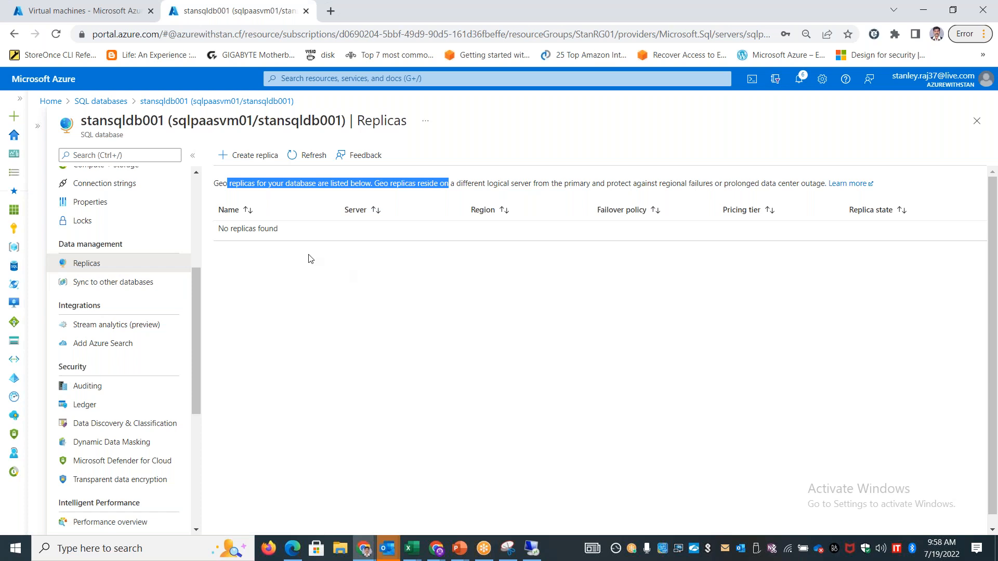
pyautogui.click(153, 281)
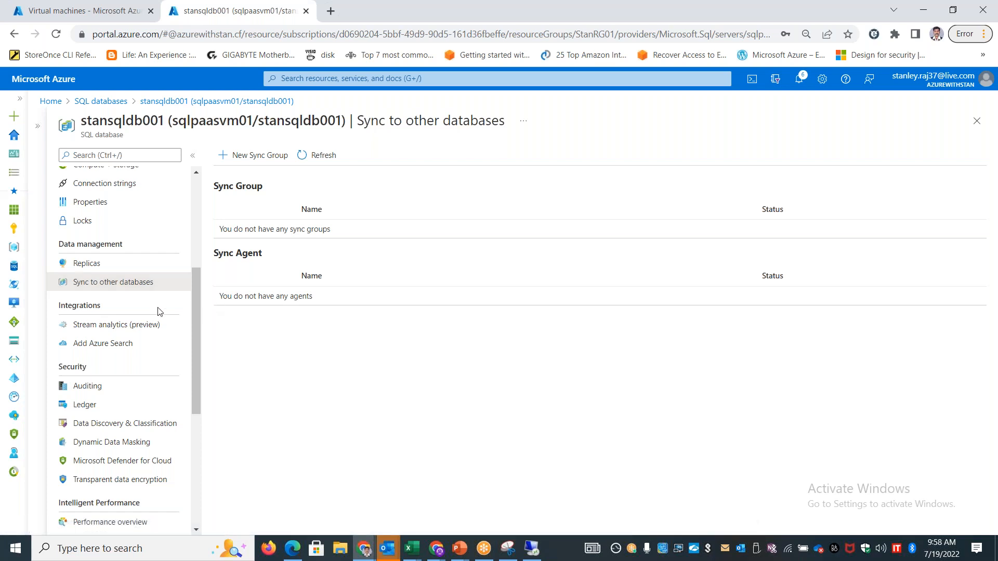
pyautogui.scroll(5, 160, 312)
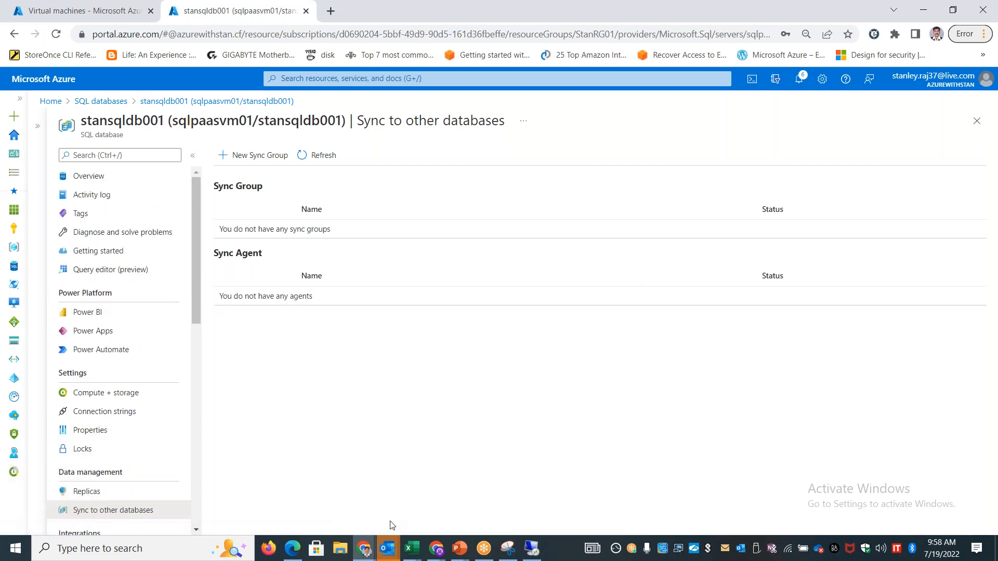
# Minimize the Google Drive window, close the Snipping Tool, and switch back to the remote desktop session
pyautogui.moveTo(364, 555)
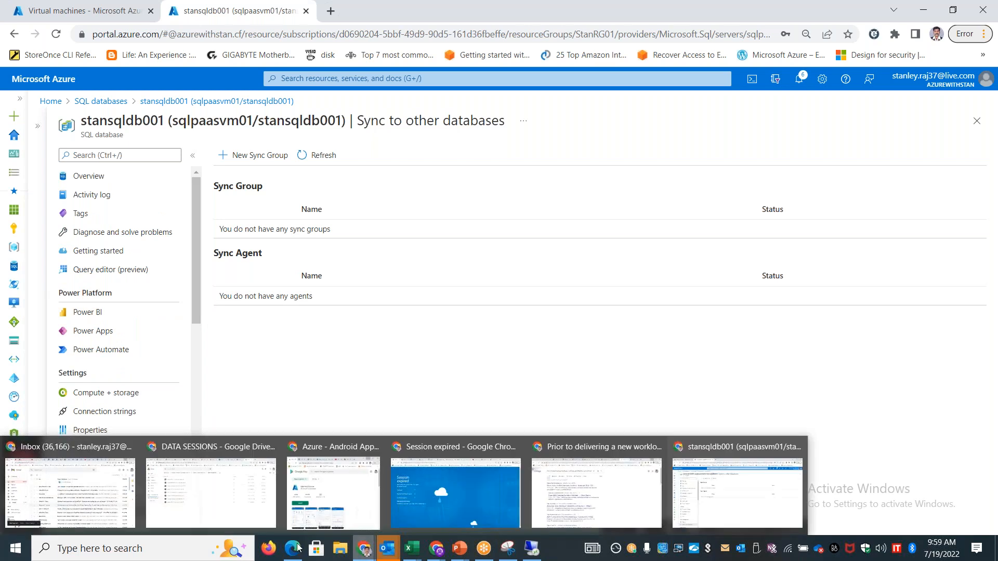
pyautogui.click(219, 489)
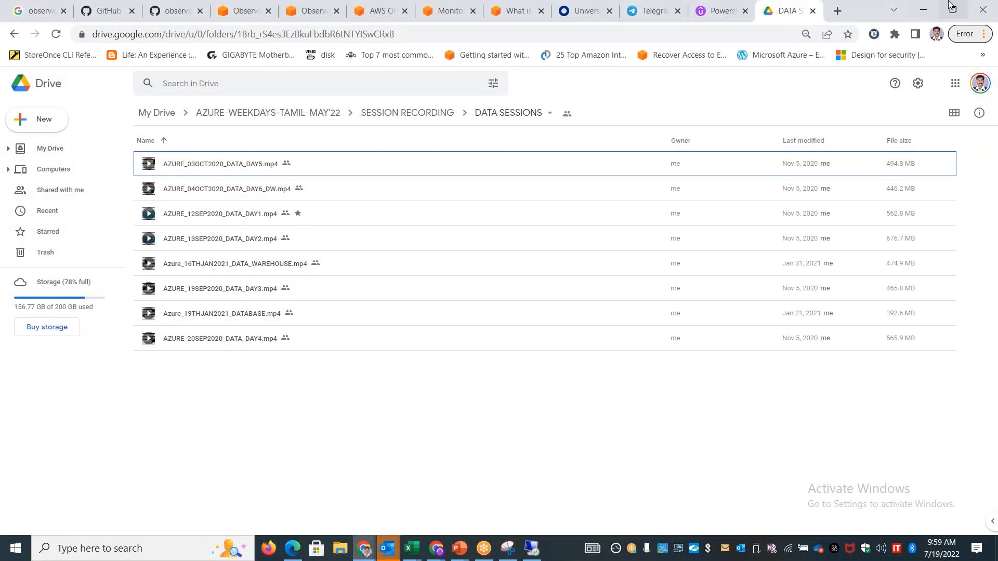
pyautogui.click(929, 8)
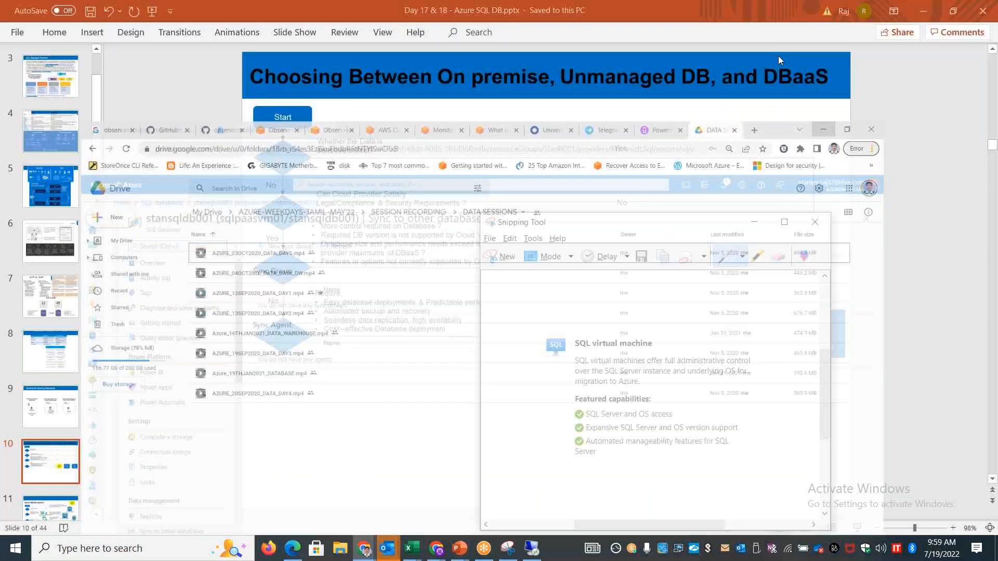
pyautogui.click(813, 222)
pyautogui.click(720, 387)
pyautogui.click(530, 548)
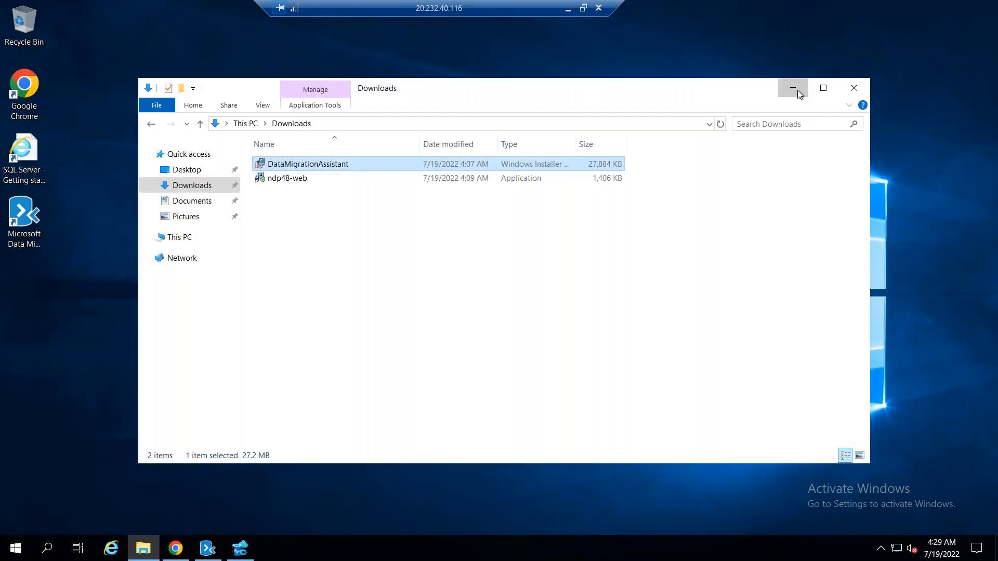
# Minimize the Downloads window and the remote desktop session, switch to the Azure portal, and go to its home page
pyautogui.click(795, 88)
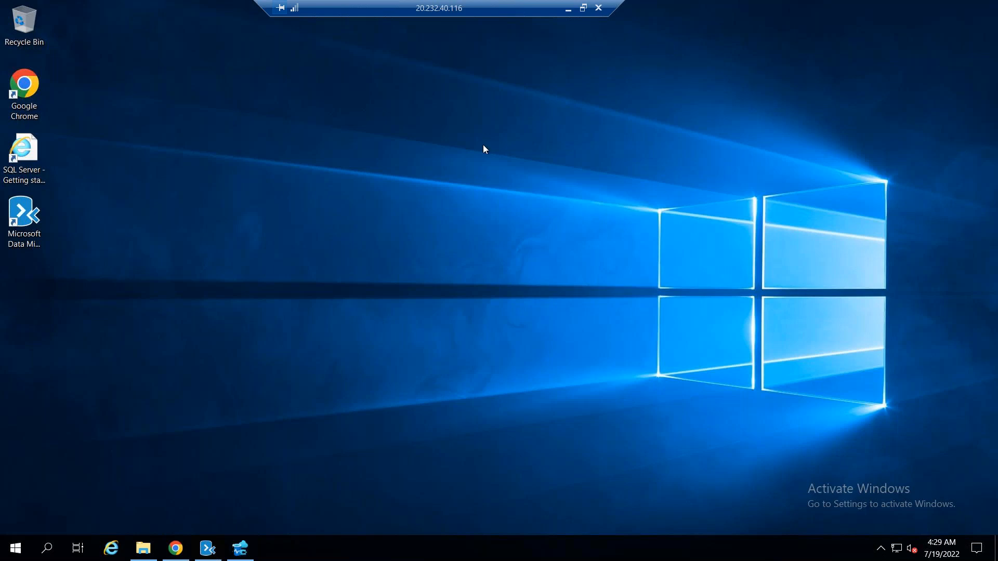
pyautogui.click(569, 12)
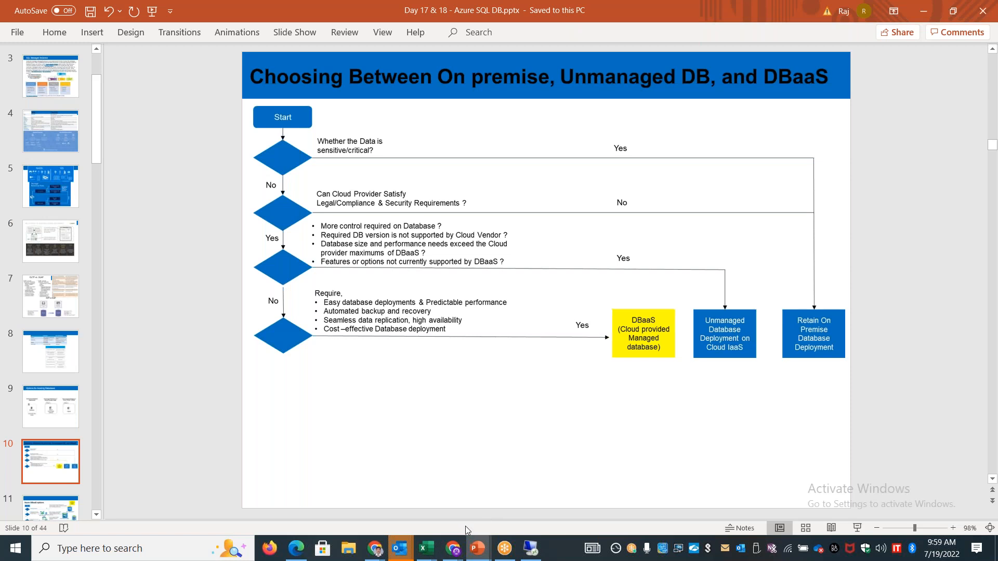
pyautogui.hotkey('alt', 'Tab')
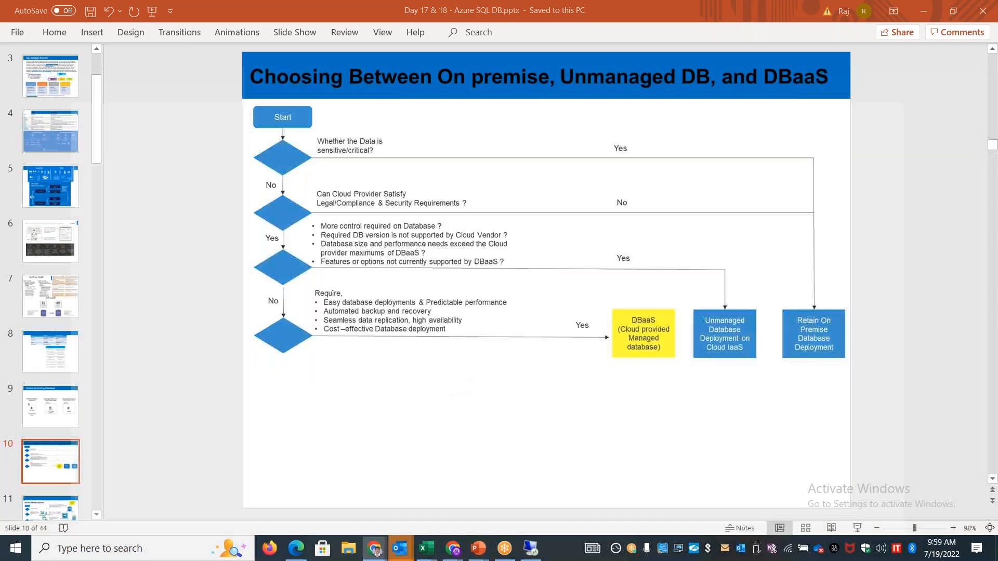
pyautogui.hotkey('alt', 'Tab')
pyautogui.click(97, 102)
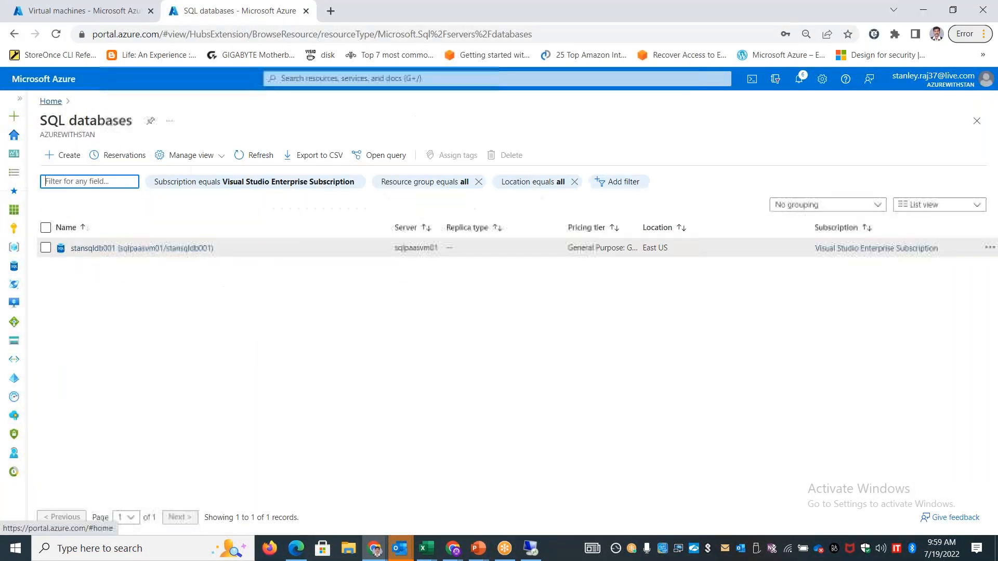
pyautogui.click(51, 101)
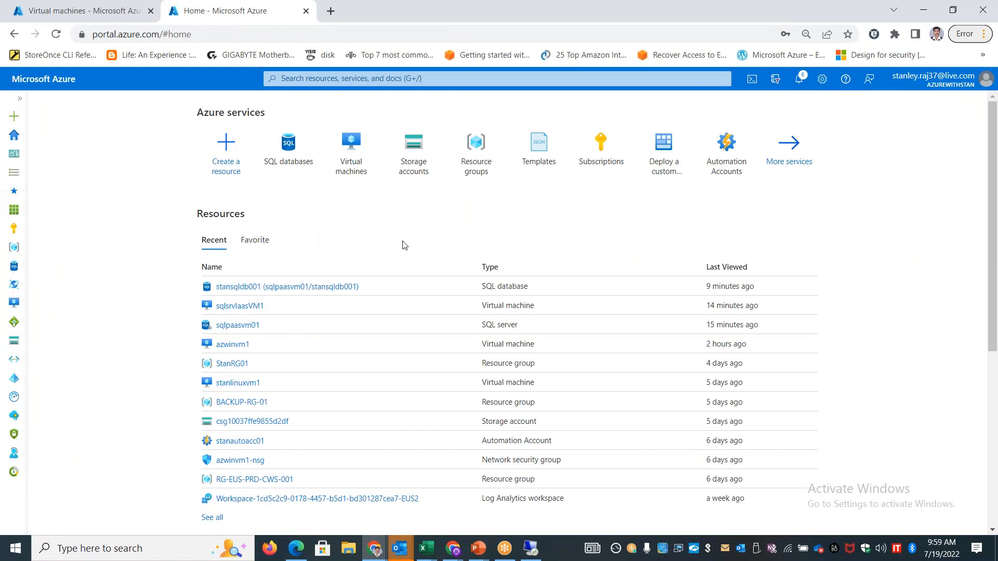
# Search the portal for Azure Migrate and open its Databases (only) migration goal
pyautogui.click(310, 79)
pyautogui.write('Azure mig')
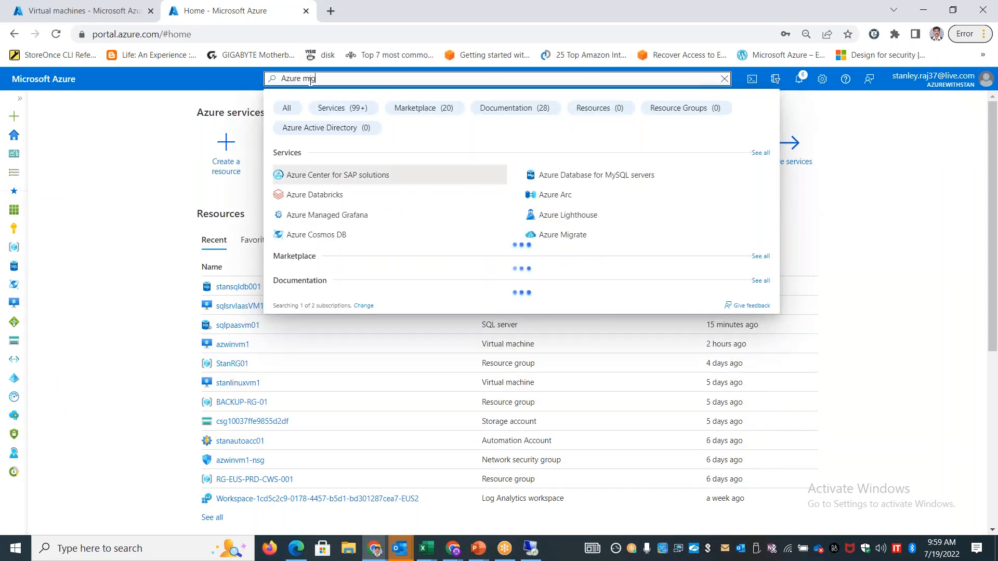
pyautogui.write('rate')
pyautogui.click(329, 179)
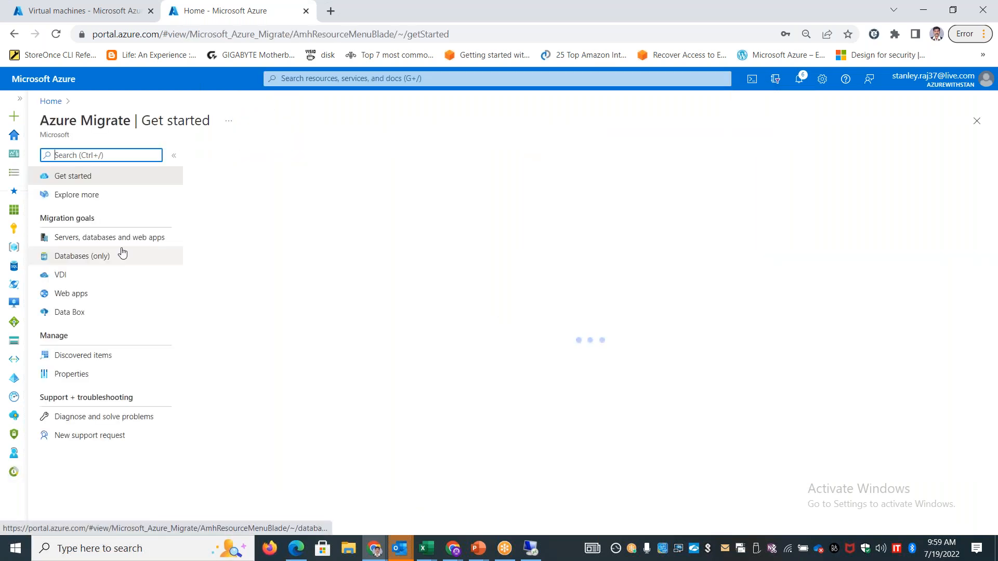
pyautogui.click(94, 257)
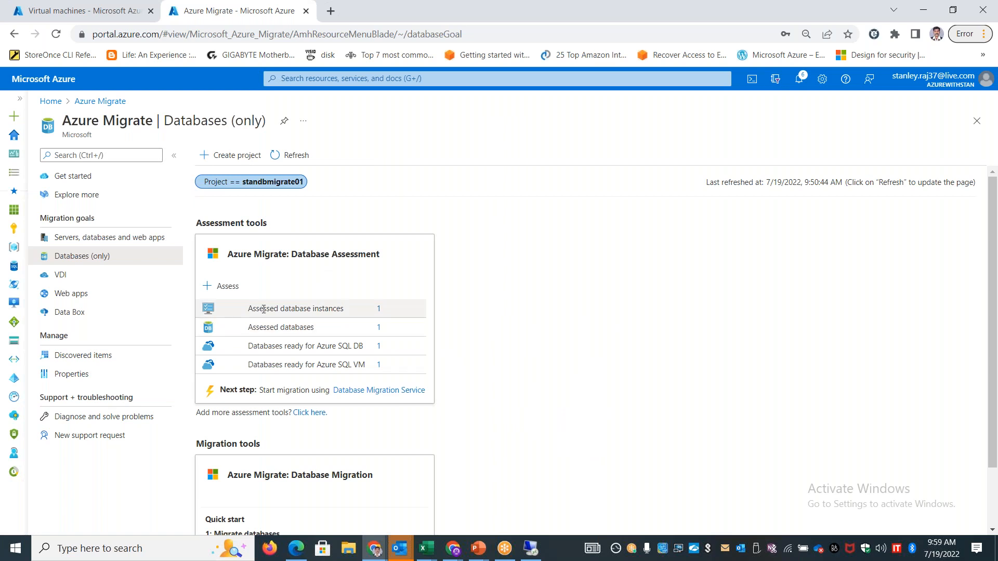
# View the assessed database instances and their available projects, and return to the Databases (only) page
pyautogui.click(306, 310)
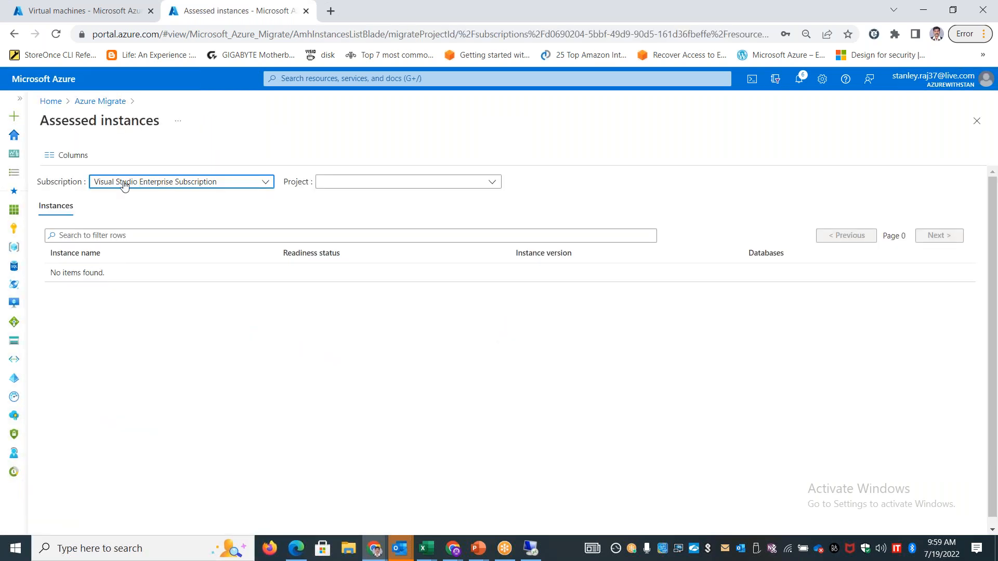
pyautogui.click(357, 185)
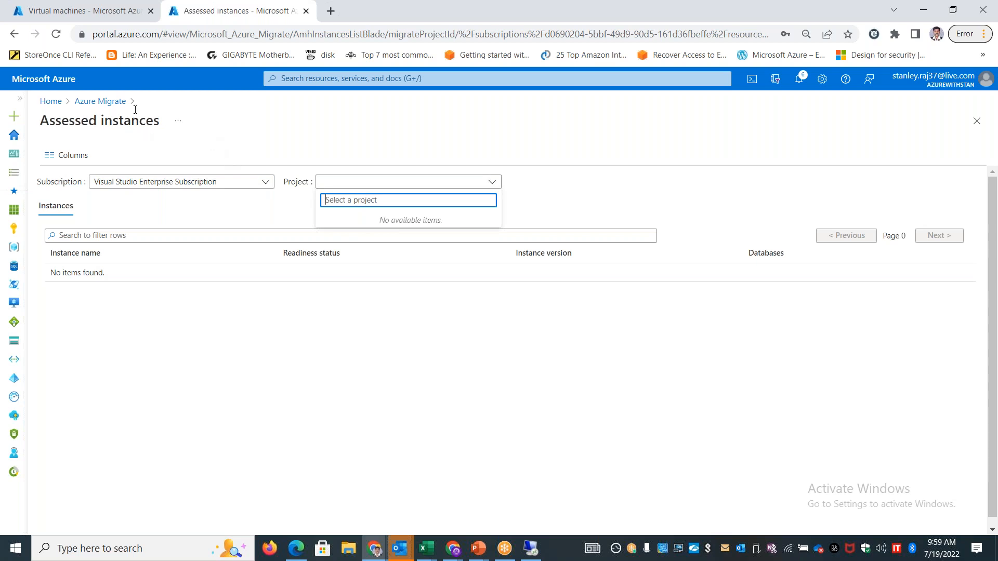
pyautogui.click(14, 34)
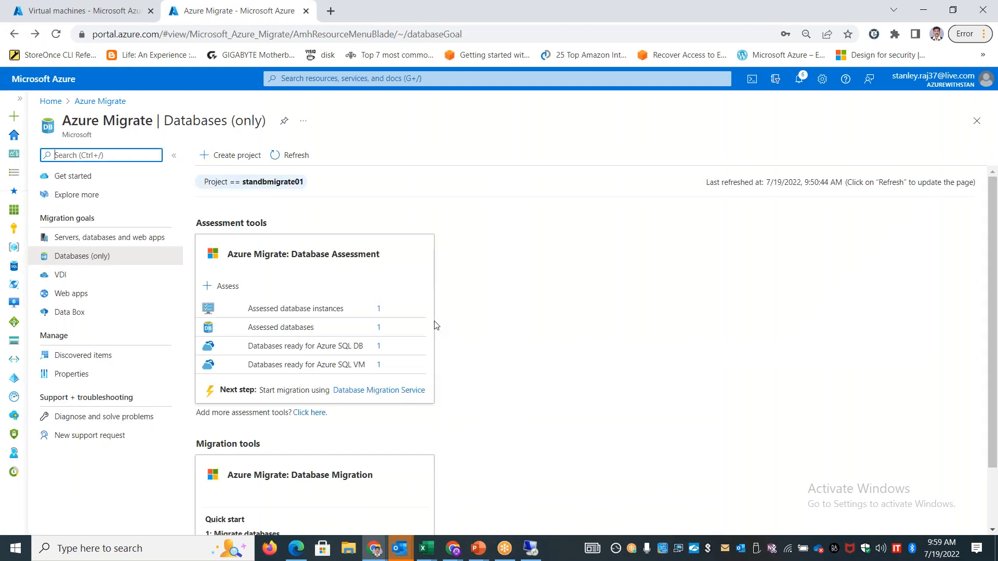
# Check the assessed databases for projects under Pay-As-You-Go and Visual Studio Enterprise Subscription, and return to the Databases (only) page
pyautogui.click(379, 328)
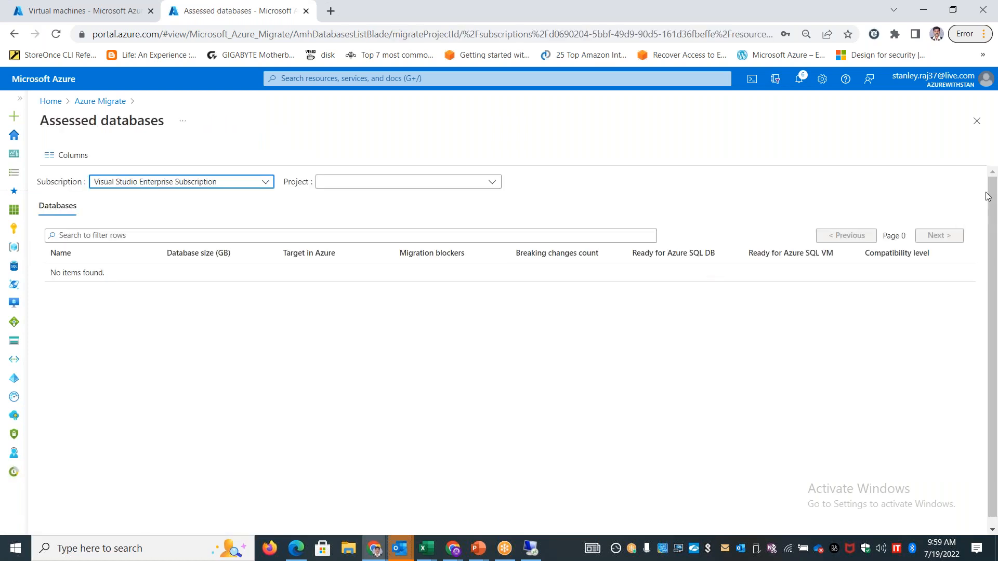
pyautogui.click(251, 181)
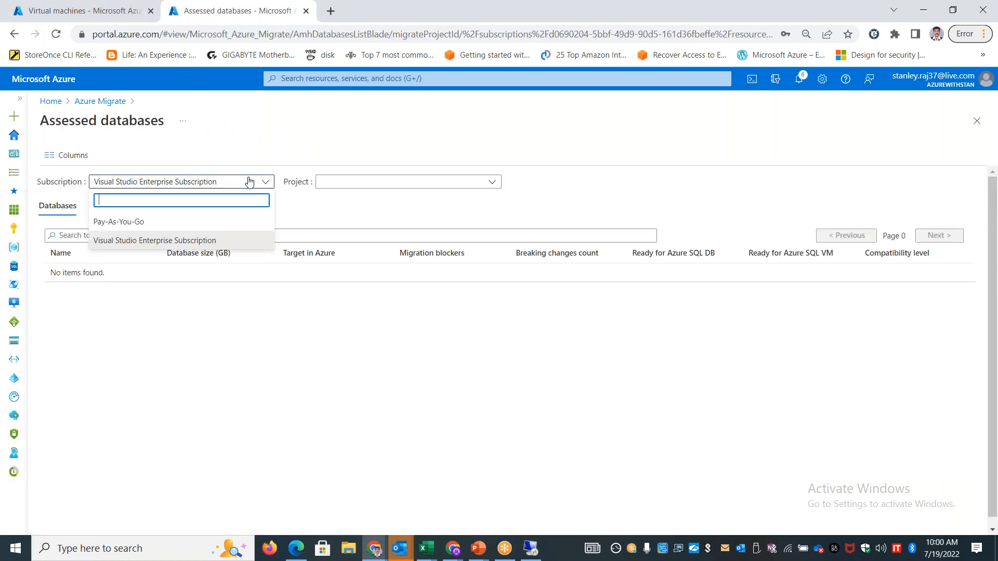
pyautogui.click(215, 218)
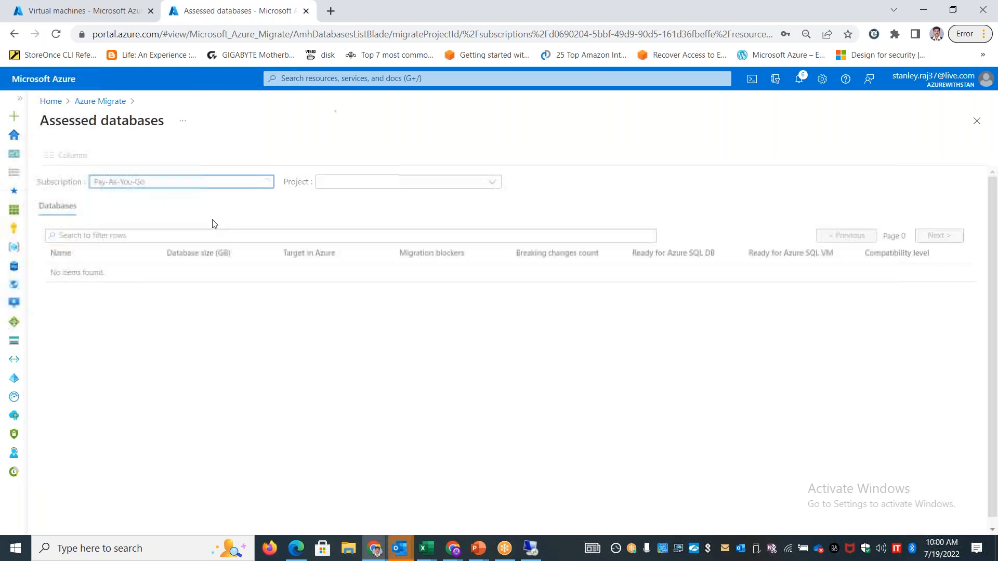
pyautogui.click(403, 190)
pyautogui.click(254, 187)
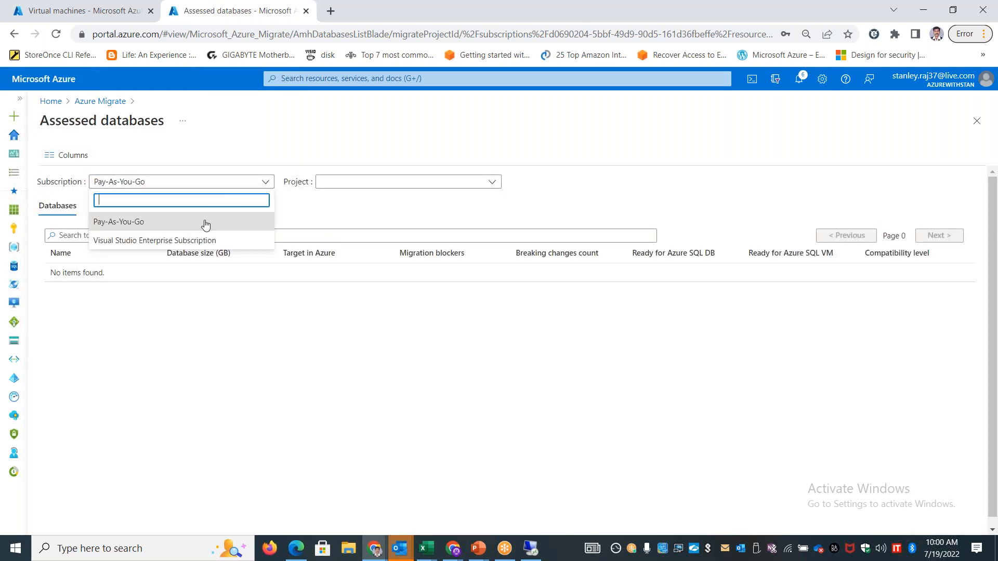
pyautogui.click(208, 239)
pyautogui.click(437, 183)
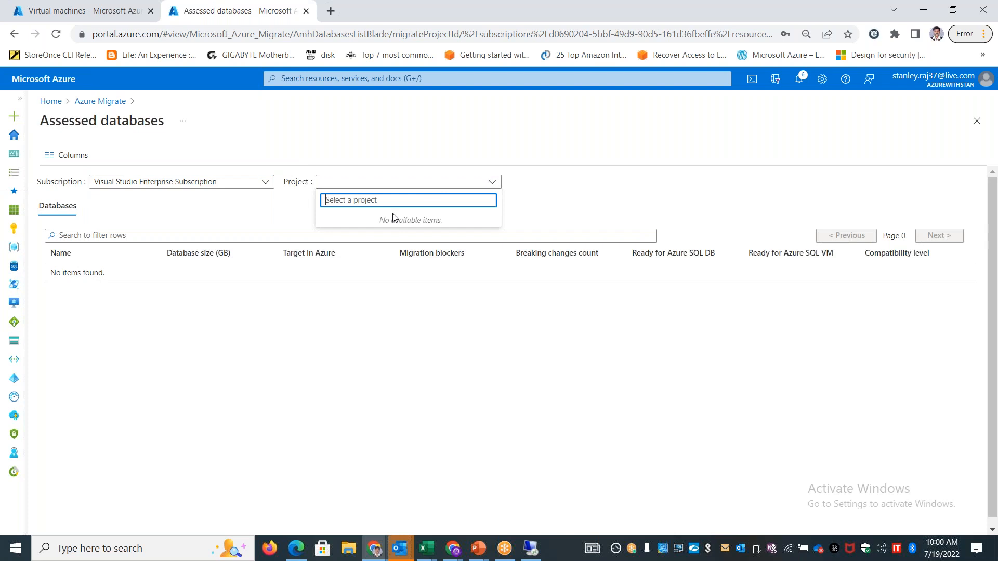
pyautogui.click(94, 101)
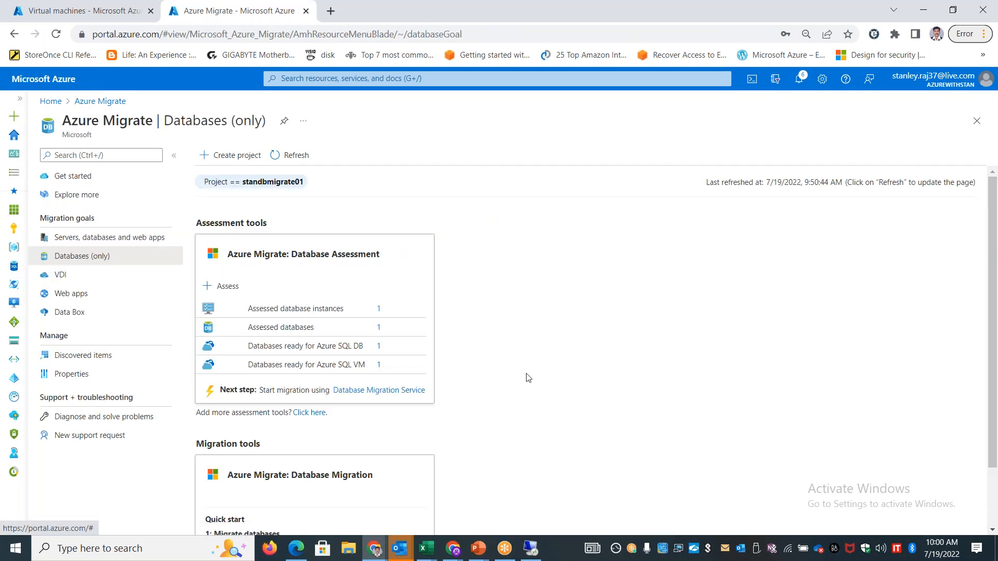
# Refresh the tools in project standbmigrate01 and review the database assessment and migration tools
pyautogui.scroll(-3, 598, 361)
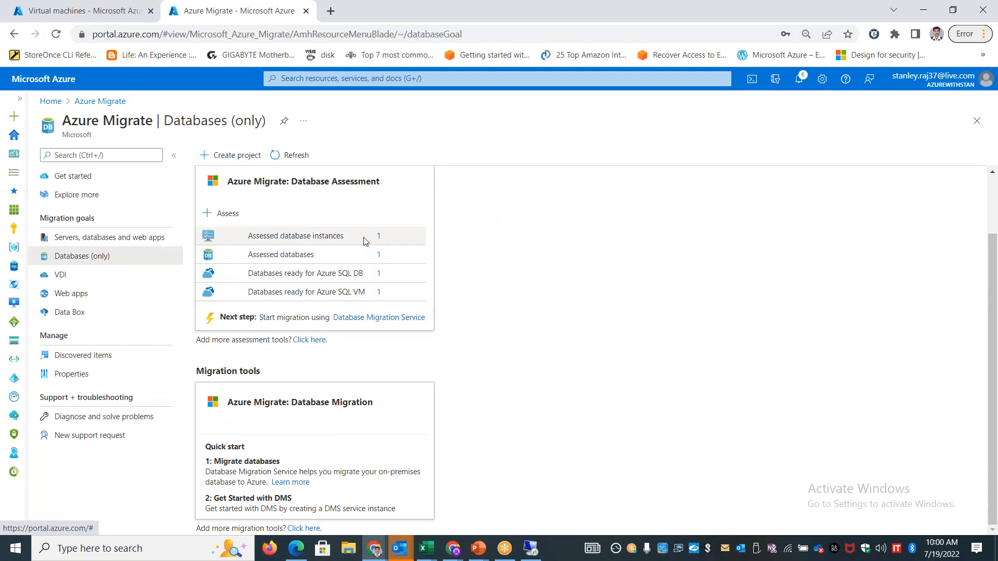
pyautogui.click(290, 154)
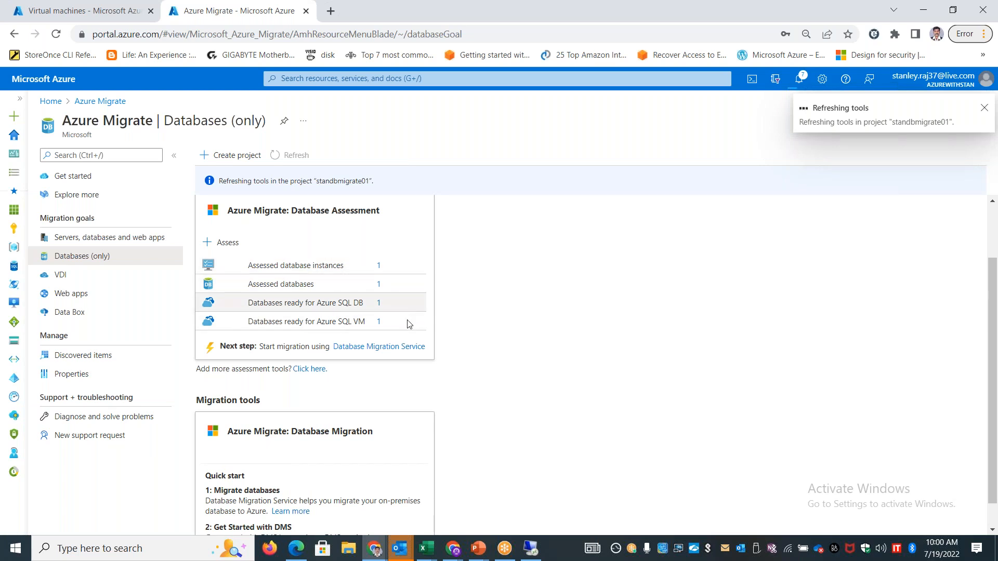
pyautogui.moveTo(340, 305); pyautogui.dragTo(358, 320)
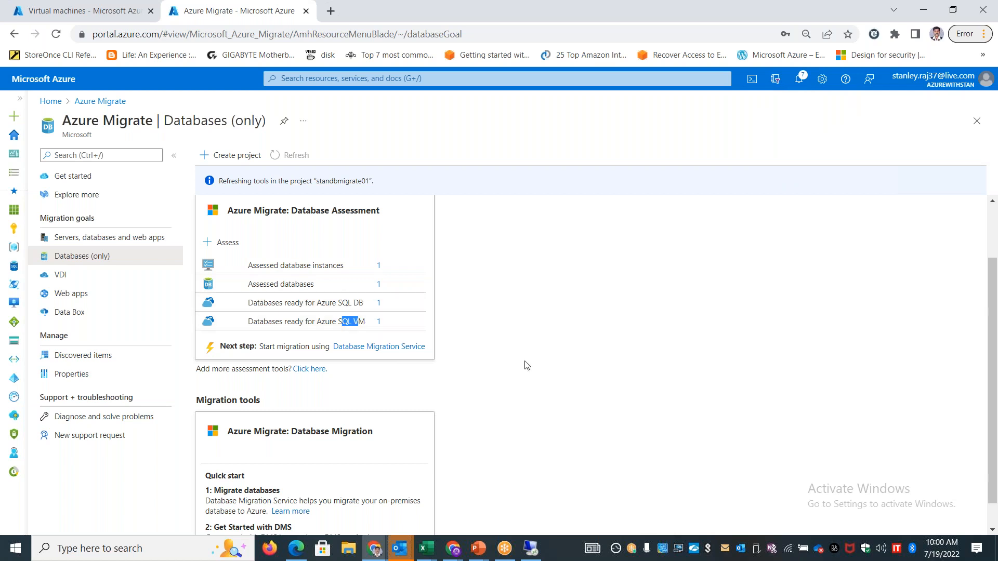
pyautogui.scroll(-1, 535, 385)
pyautogui.scroll(3, 484, 417)
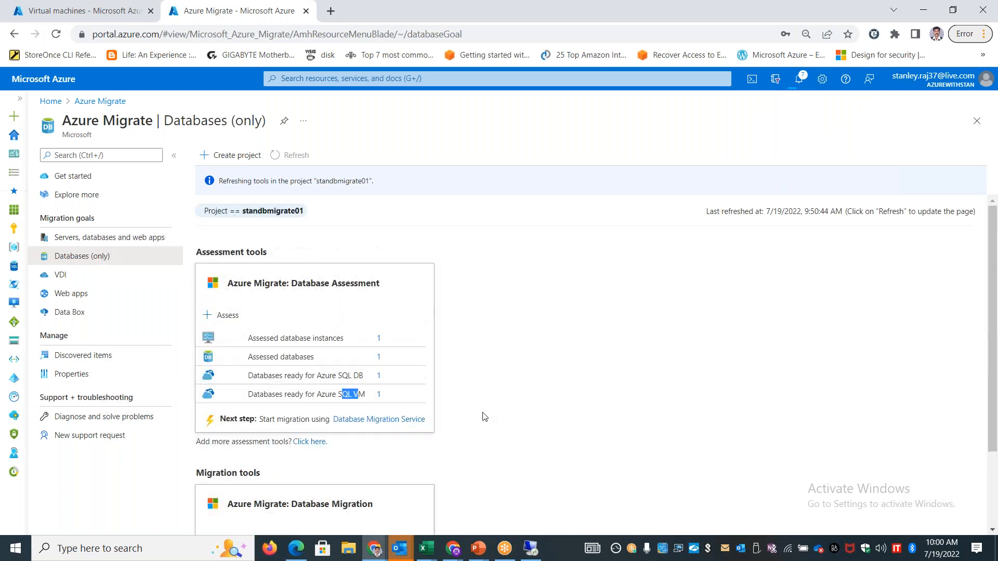
# Switch to the remote desktop session, point out the Microsoft Data Migration Assistant shortcut, and return to the Azure portal
pyautogui.click(530, 548)
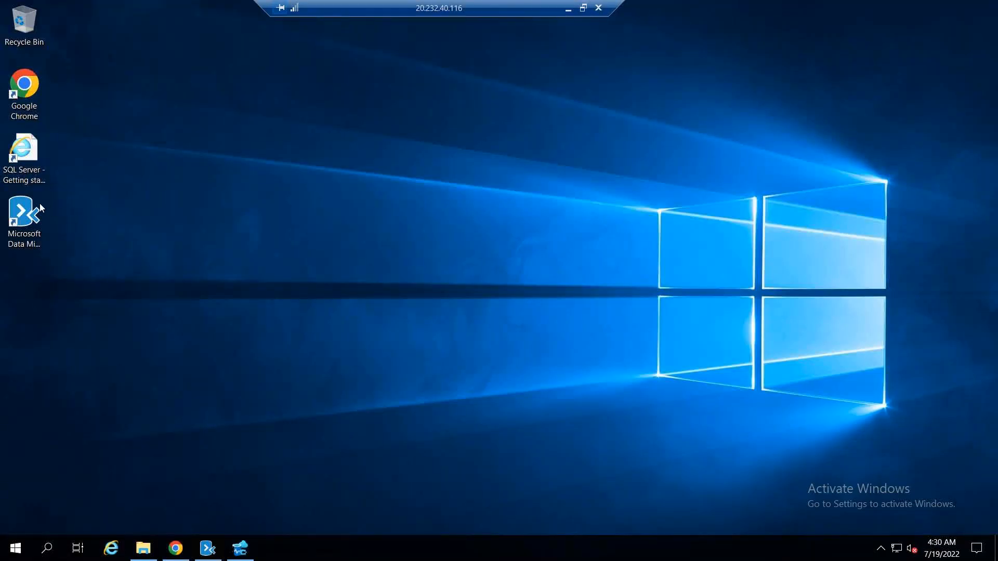
pyautogui.click(33, 244)
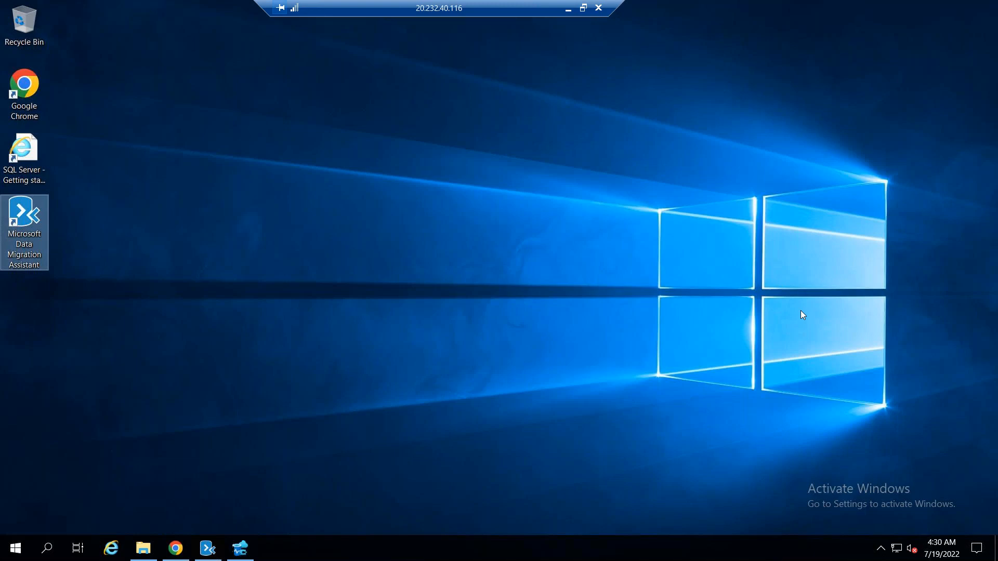
pyautogui.click(568, 9)
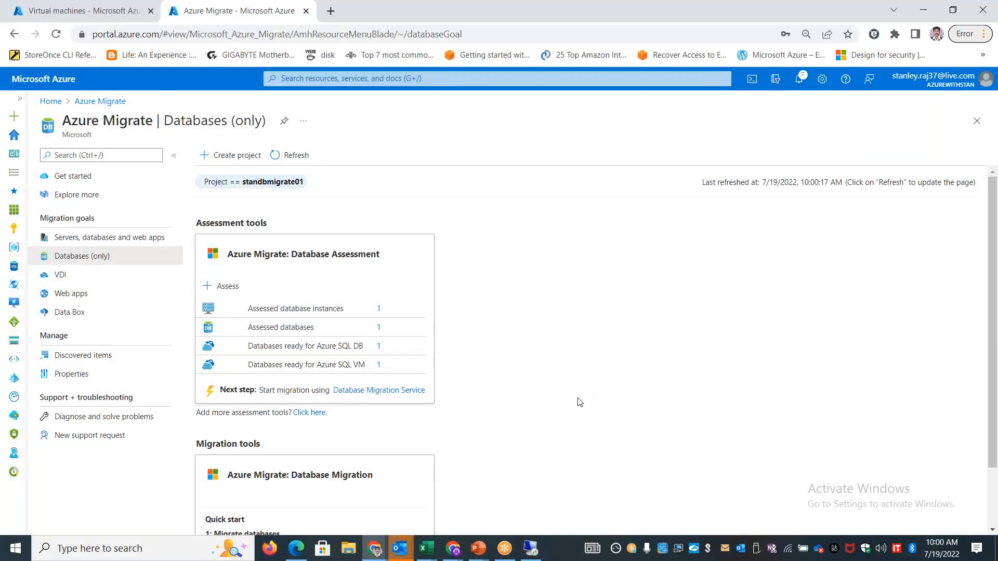
# Recheck the assessed database instances after the refresh and go back to the Databases (only) page
pyautogui.scroll(-2, 577, 403)
pyautogui.scroll(2, 554, 392)
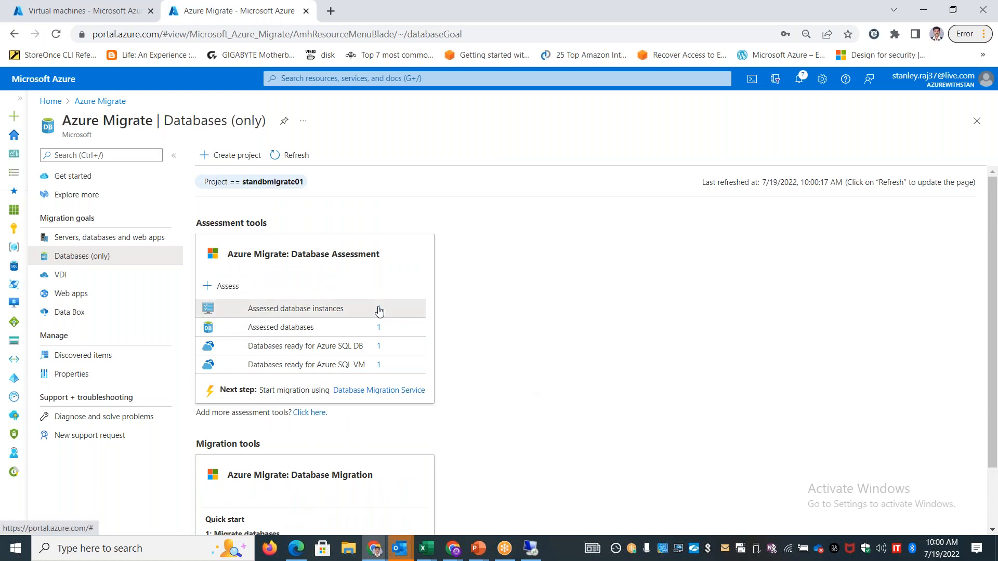
pyautogui.click(378, 309)
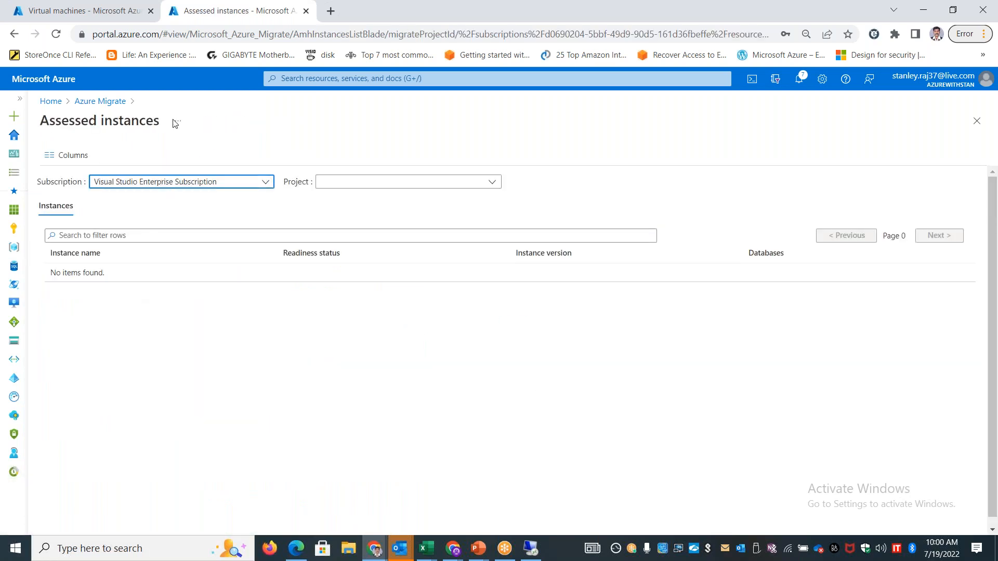
pyautogui.click(99, 101)
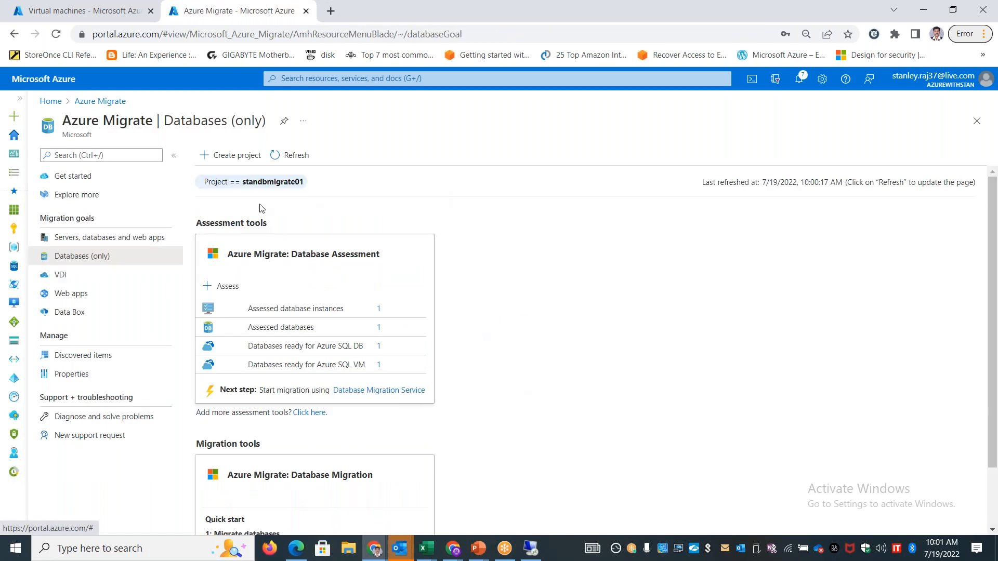
# Reselect standbmigrate01 (StanRG01) as the project shown on the Databases (only) page
pyautogui.click(103, 104)
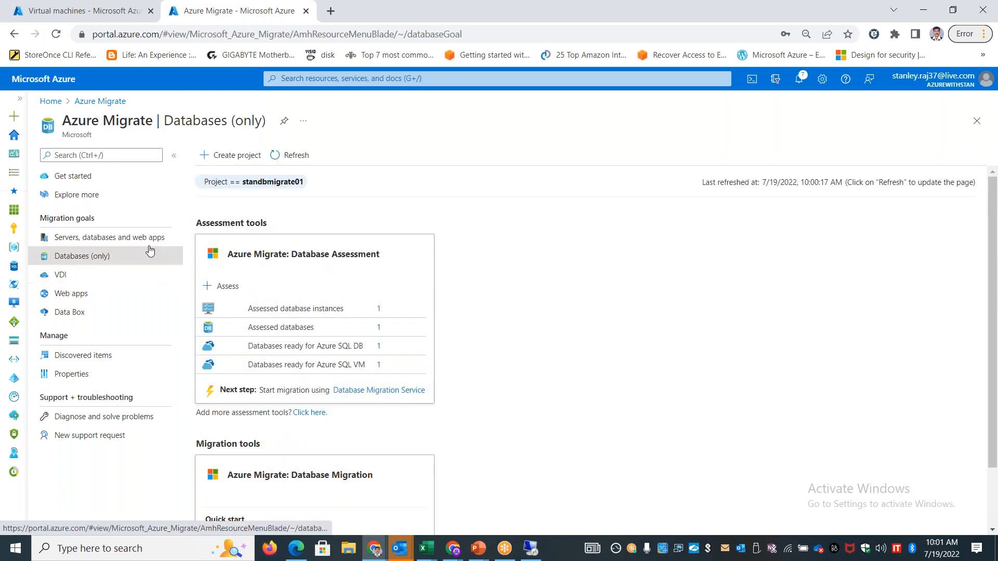
pyautogui.click(278, 182)
pyautogui.click(261, 191)
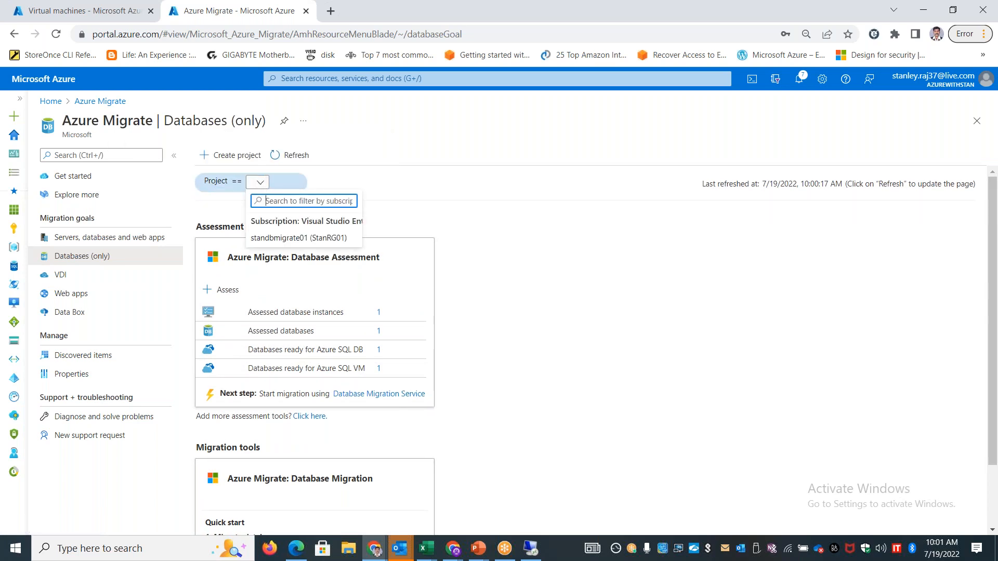
pyautogui.click(290, 240)
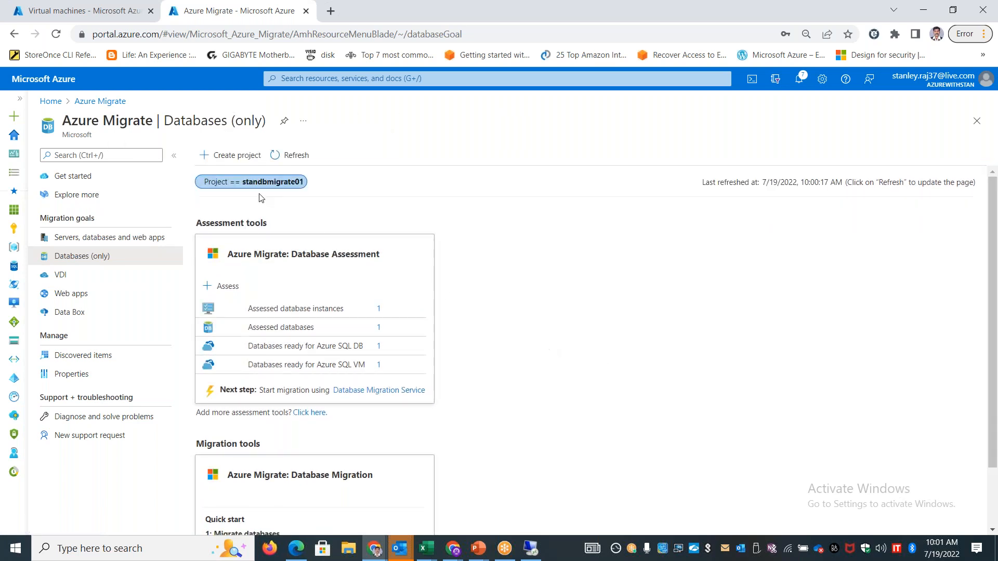
# Reopen the Databases (only) page from Azure Migrate and review its assessment and migration tools
pyautogui.click(107, 101)
pyautogui.click(77, 256)
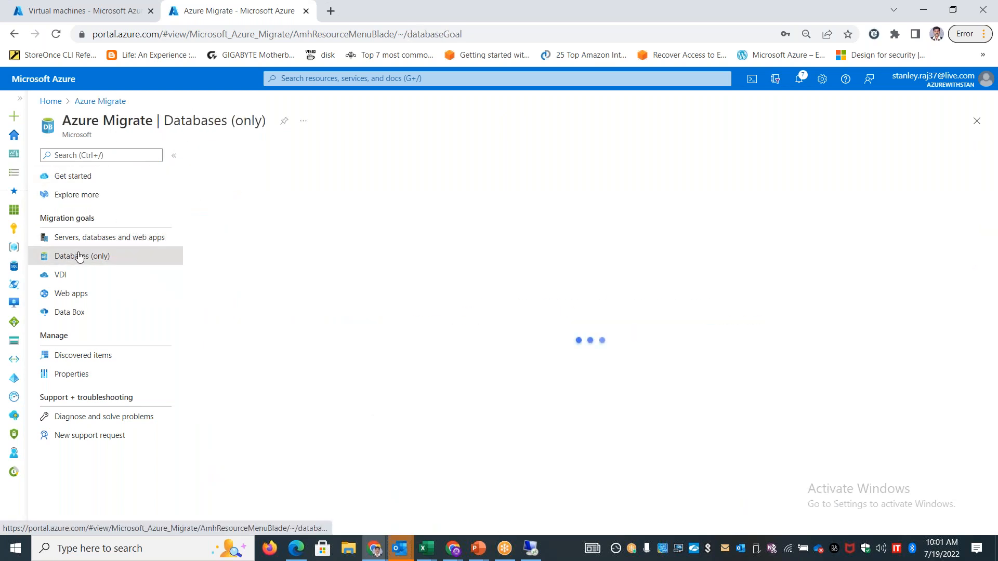
pyautogui.scroll(-2, 522, 325)
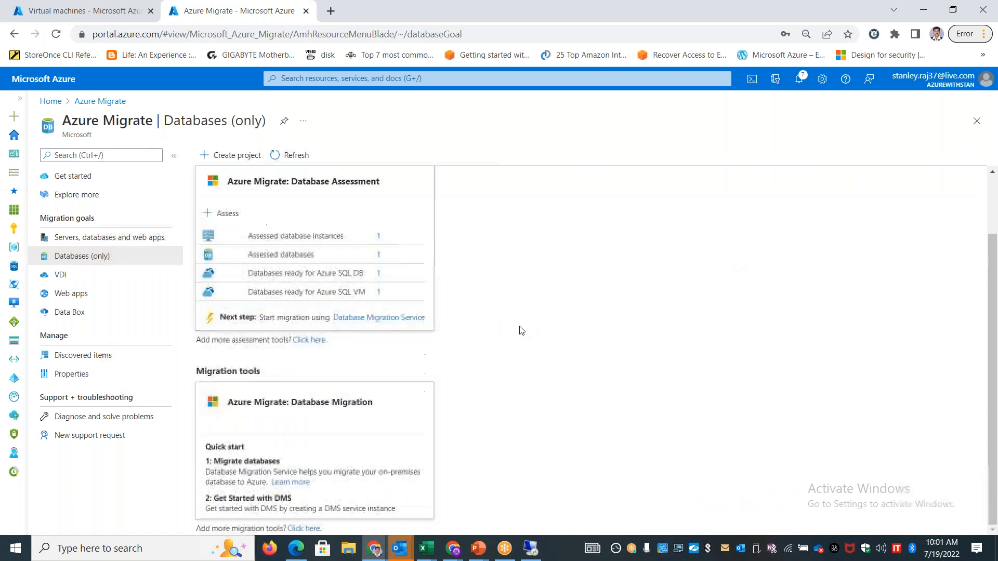
pyautogui.scroll(2, 510, 337)
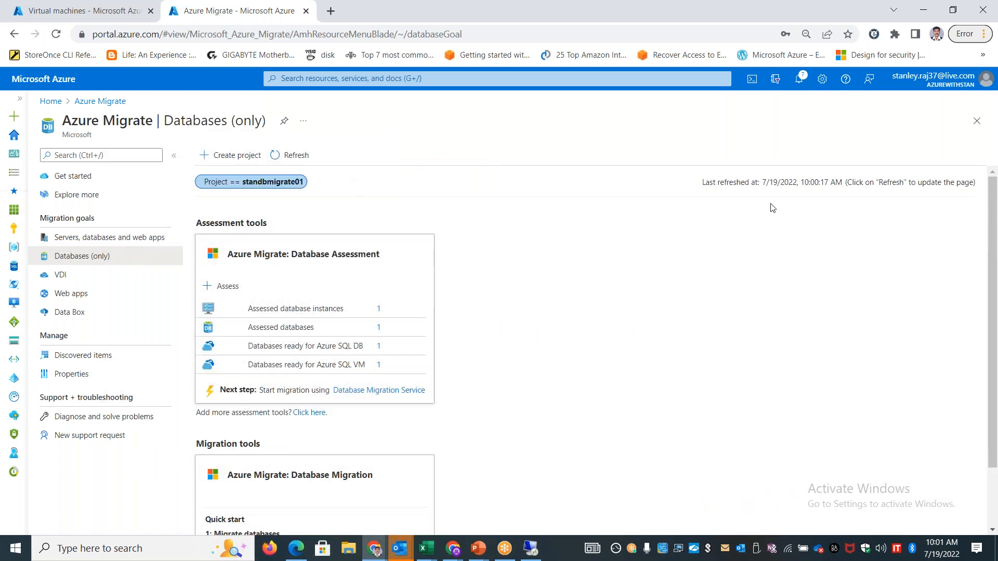
pyautogui.scroll(-2, 992, 208)
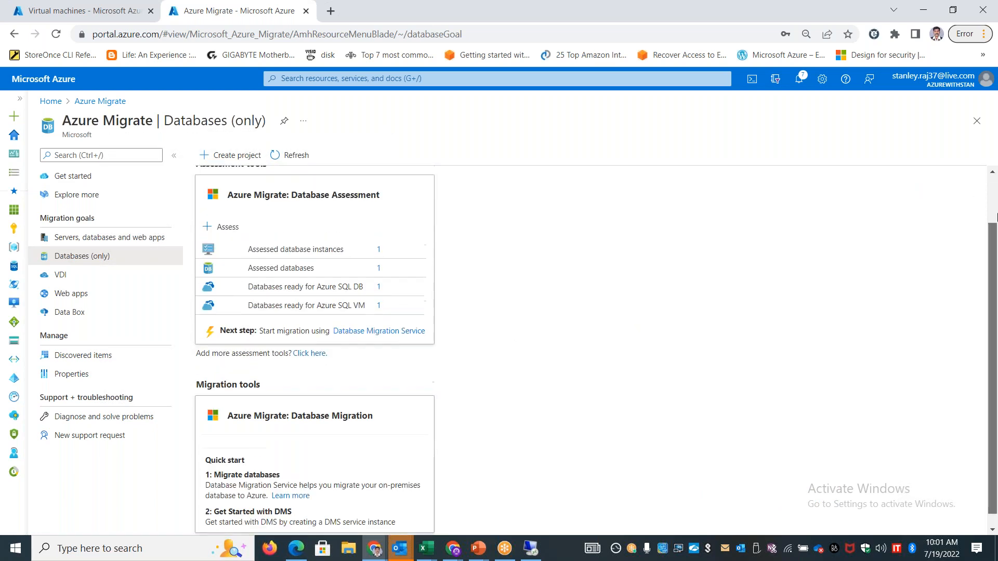
pyautogui.scroll(2, 993, 208)
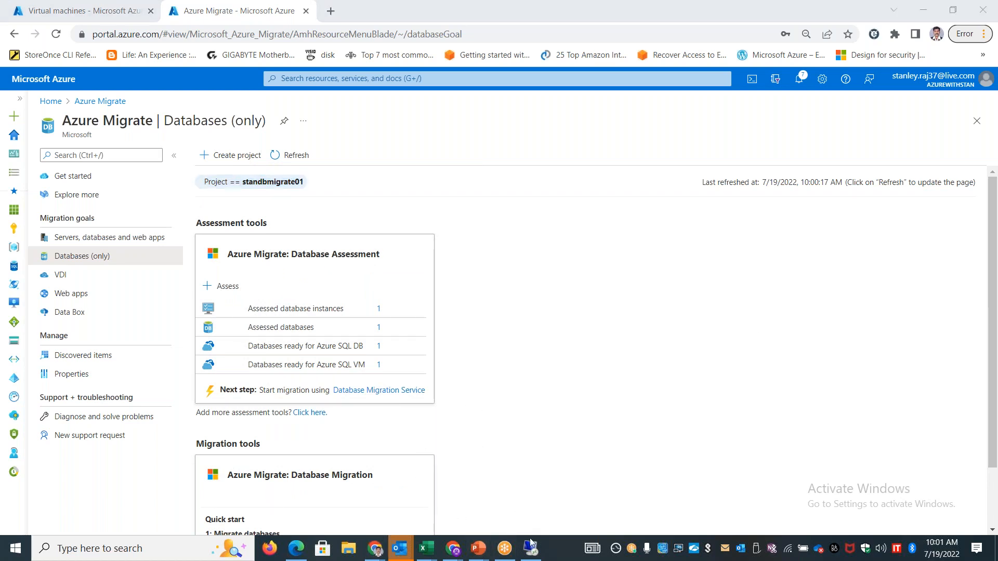
pyautogui.moveTo(533, 557)
pyautogui.click(495, 466)
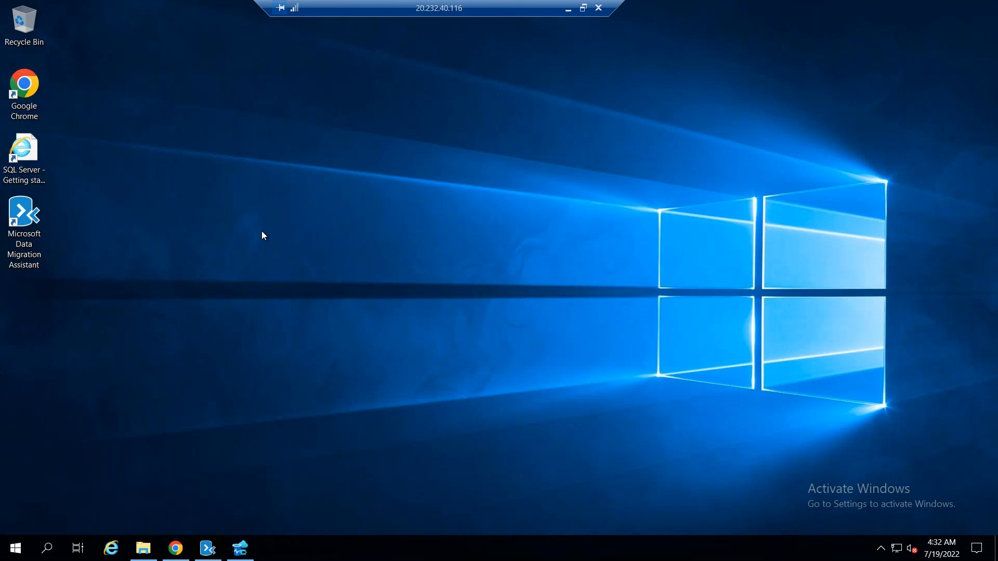
pyautogui.click(569, 9)
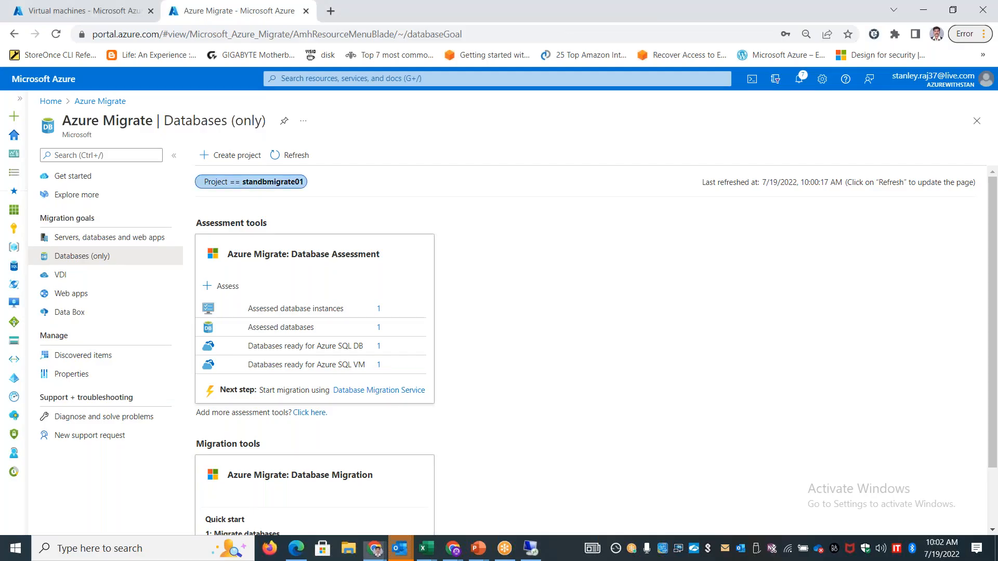